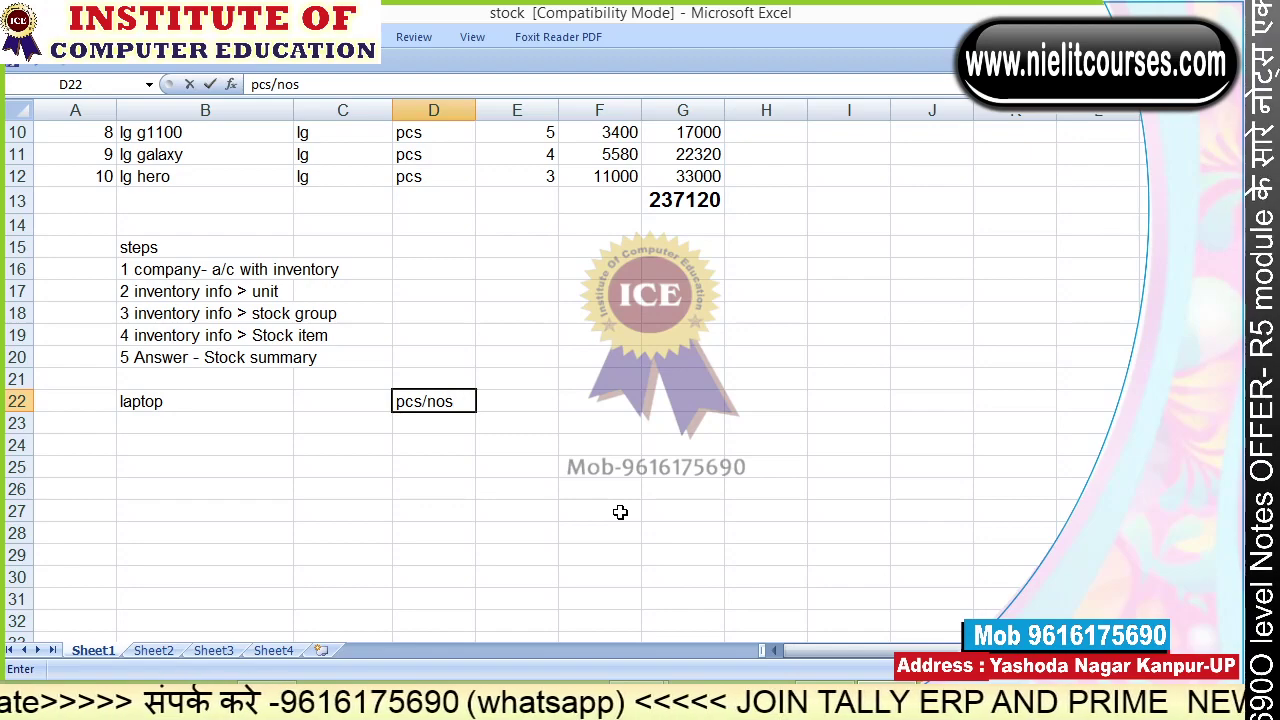
# Confirm pcs/nos as the laptop's unit in D22 and add cement acc in B23 with the unit sack in D23.
pyautogui.press('Return')
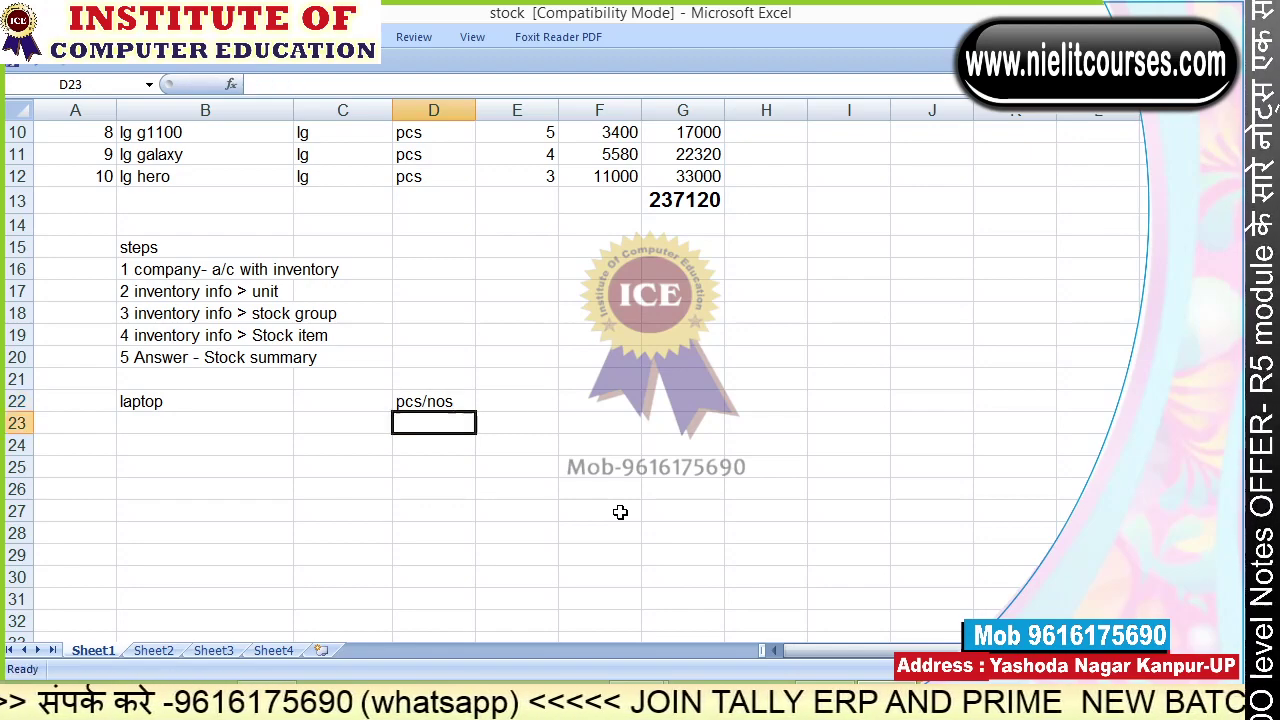
pyautogui.press('Left')
pyautogui.press('Left')
pyautogui.press('Left')
pyautogui.press('Right')
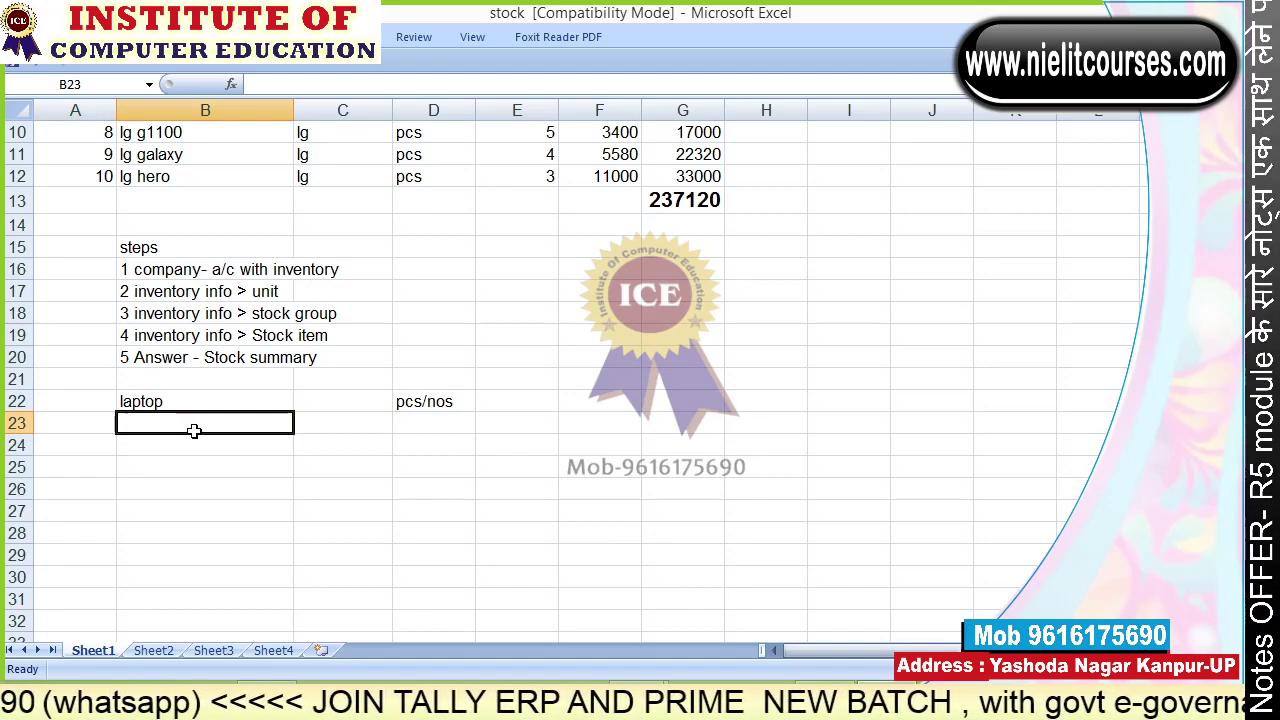
pyautogui.hotkey('alt', 'Tab')
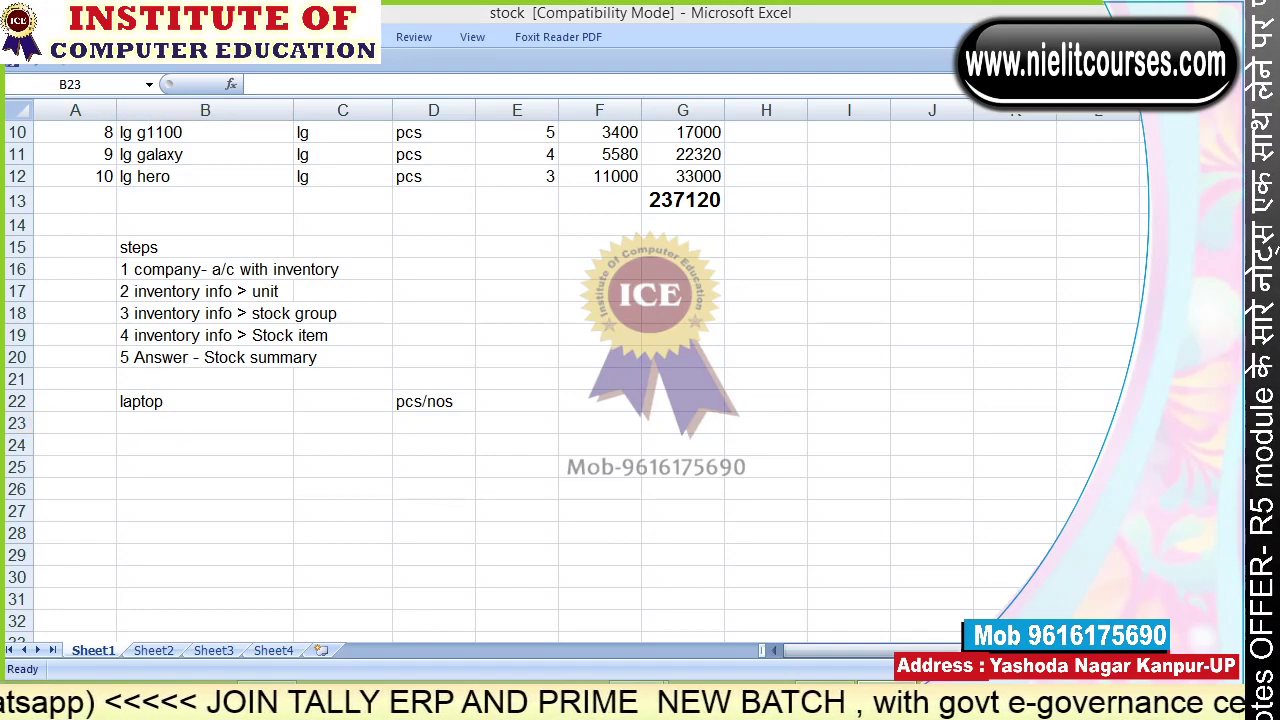
pyautogui.click(214, 429)
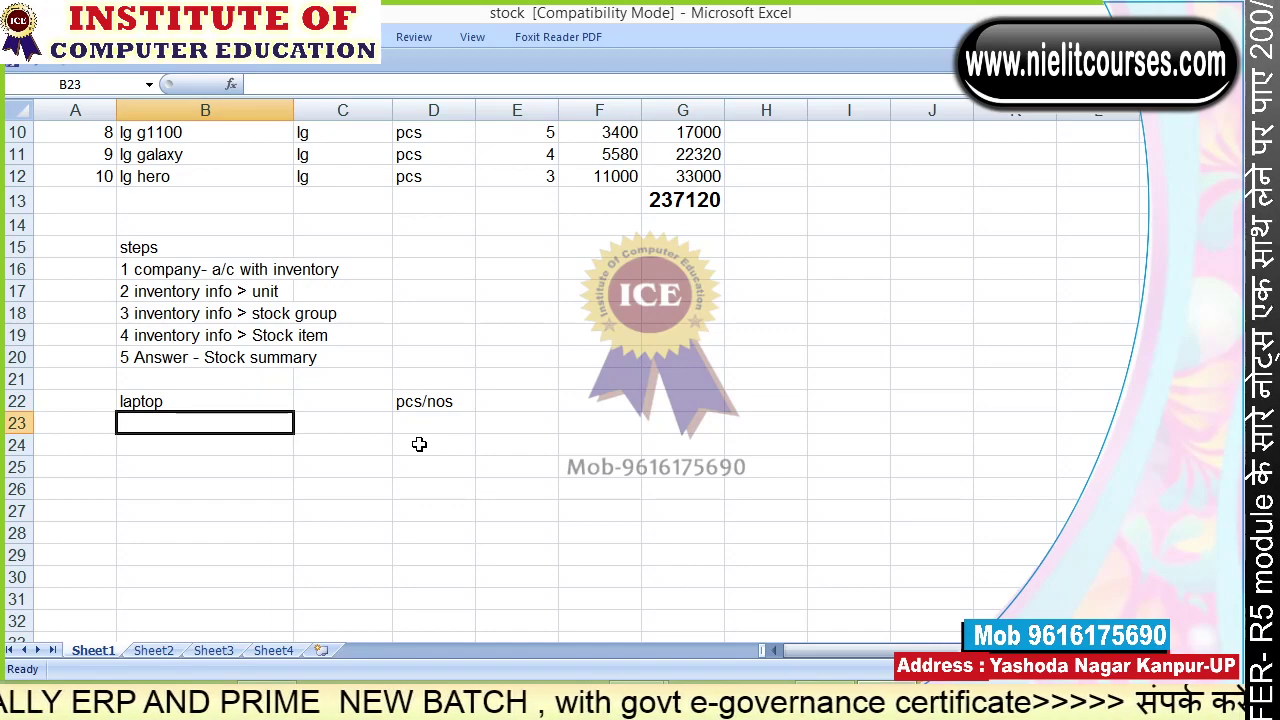
pyautogui.write('cemen')
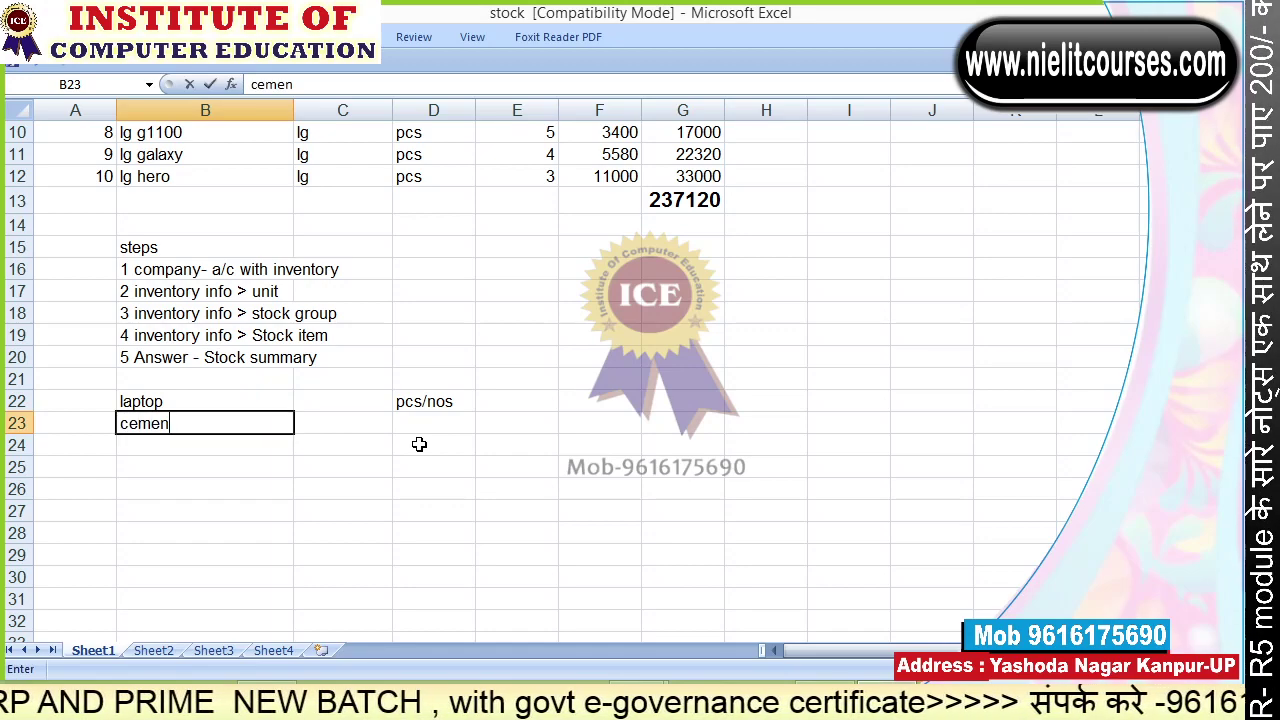
pyautogui.write('t acc')
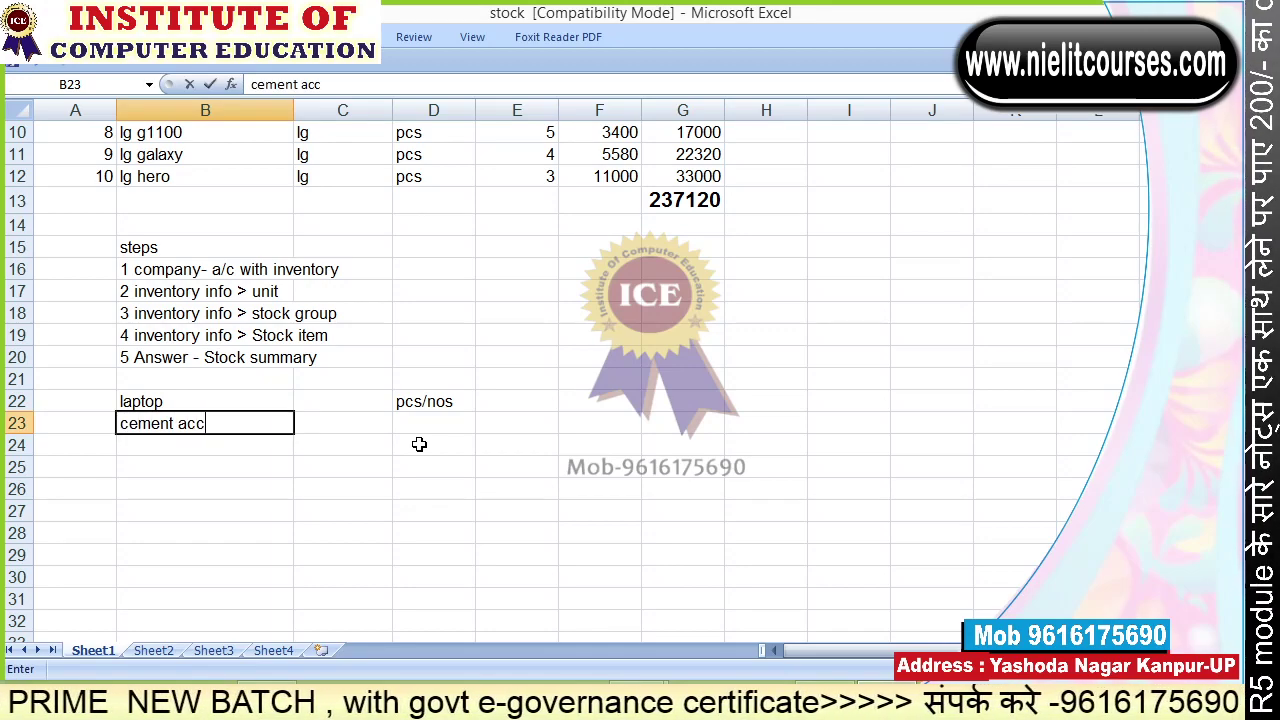
pyautogui.press('Tab')
pyautogui.press('Tab')
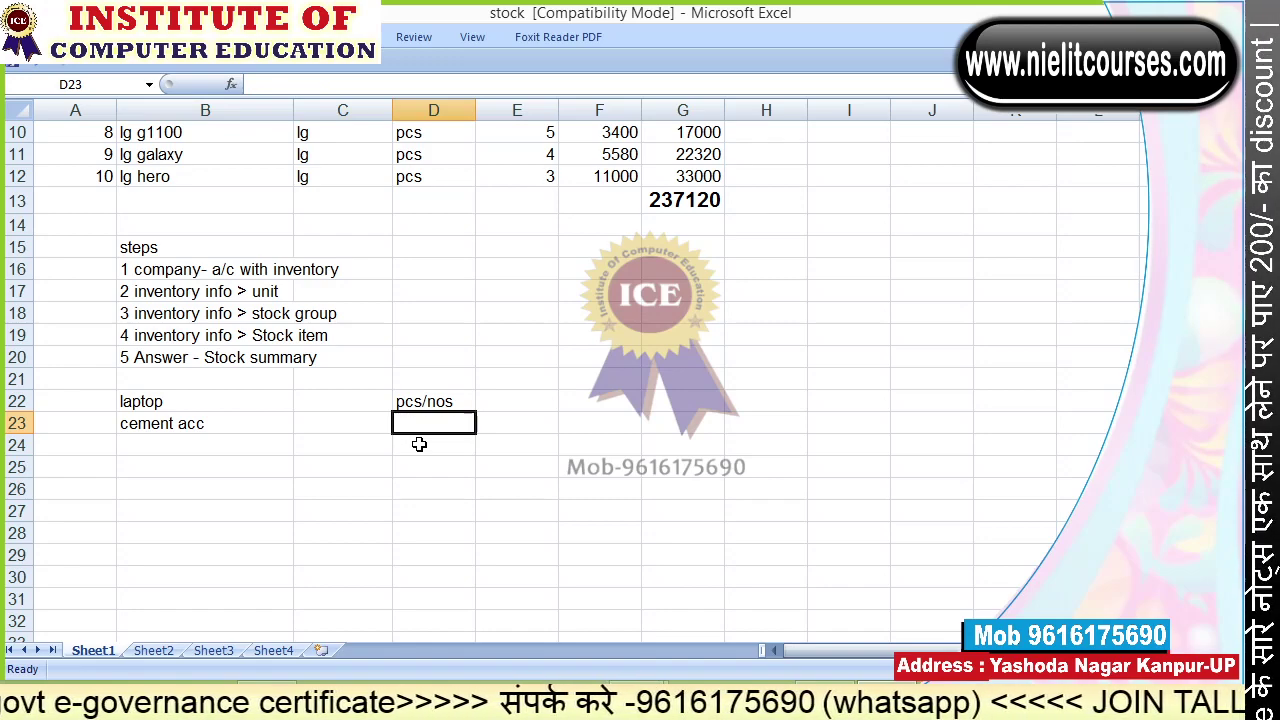
pyautogui.write('sac')
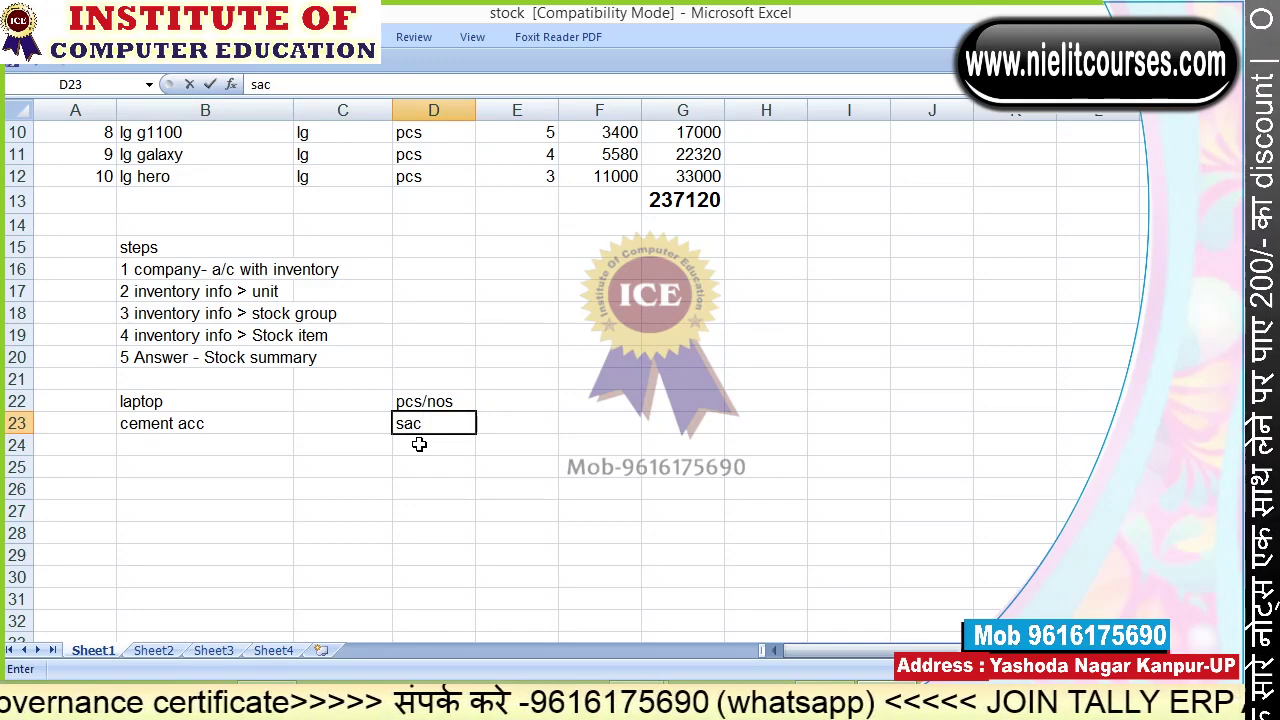
pyautogui.write('k')
pyautogui.press('Return')
# Add jeans as the next item in B24 with the unit pcs/nos in D24.
pyautogui.press('Left')
pyautogui.press('Left')
pyautogui.press('Left')
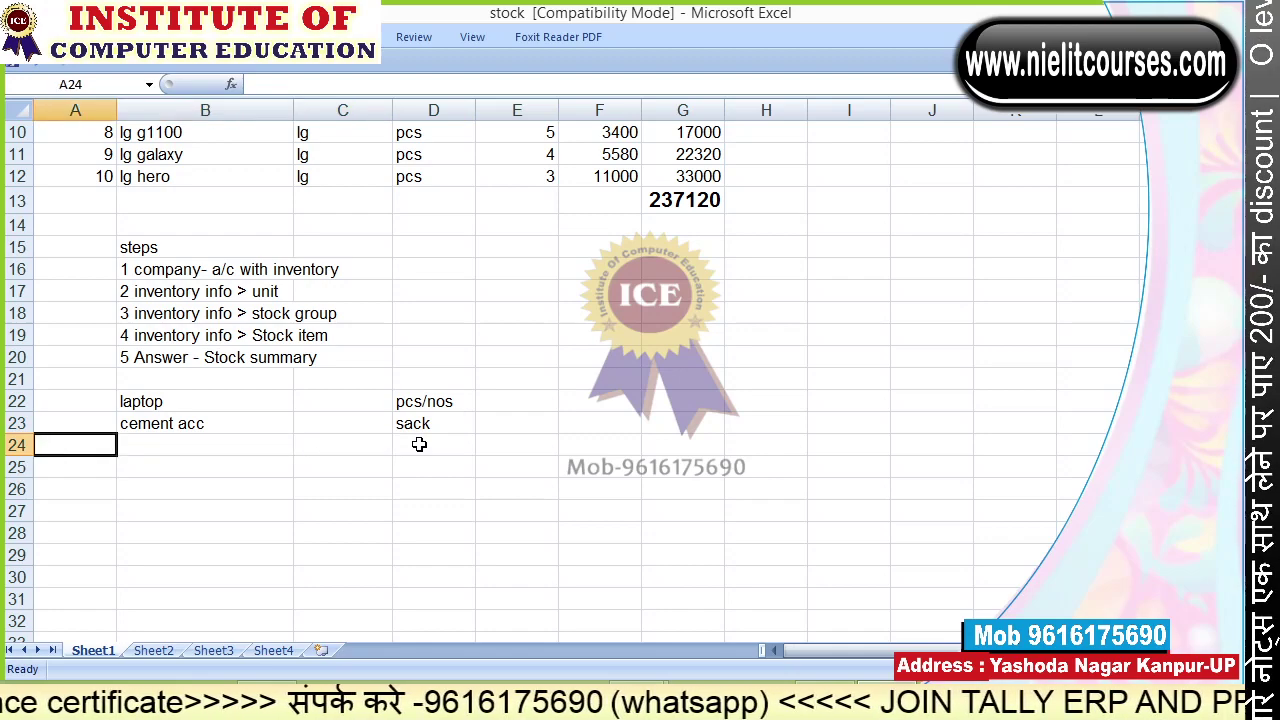
pyautogui.press('Right')
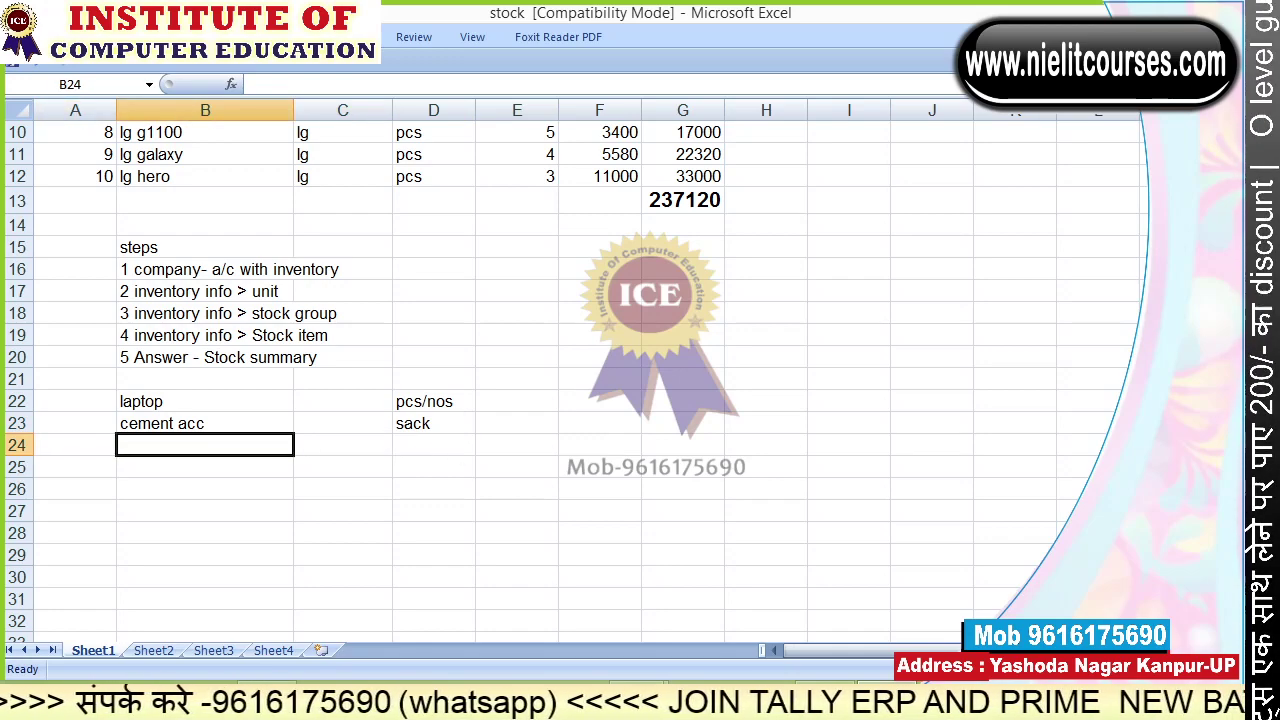
pyautogui.hotkey('alt', 'Tab')
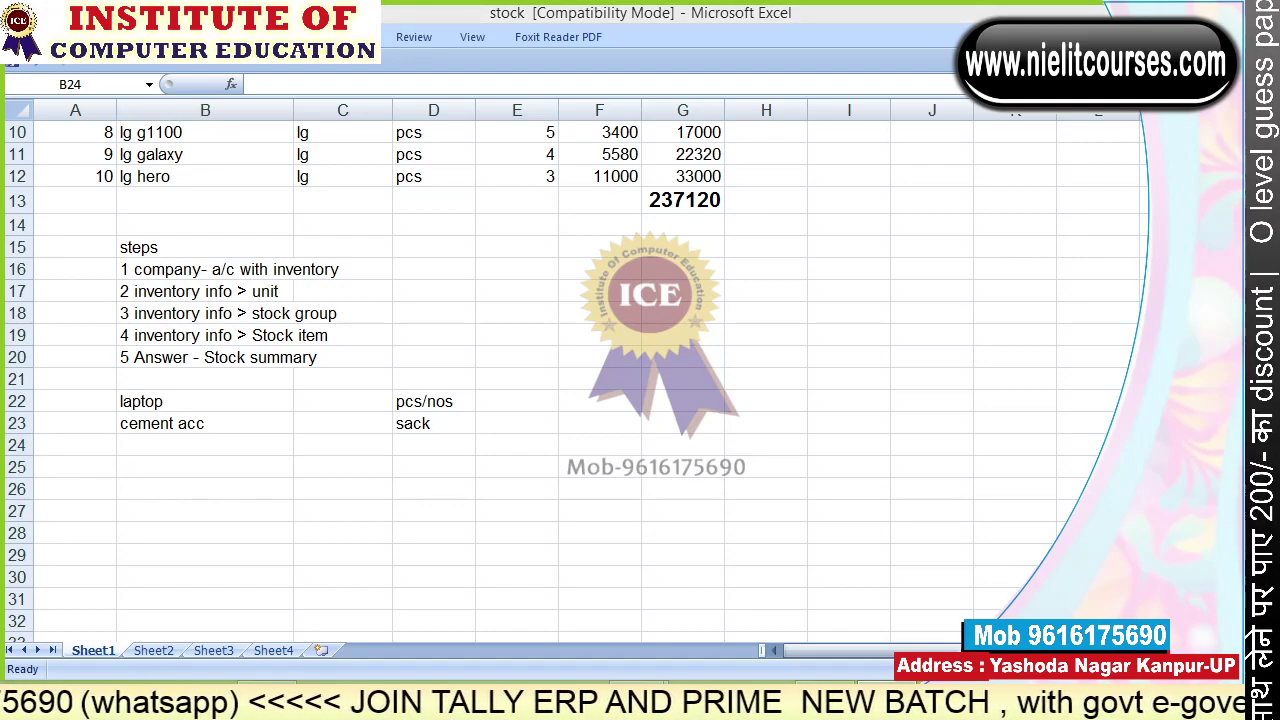
pyautogui.click(224, 446)
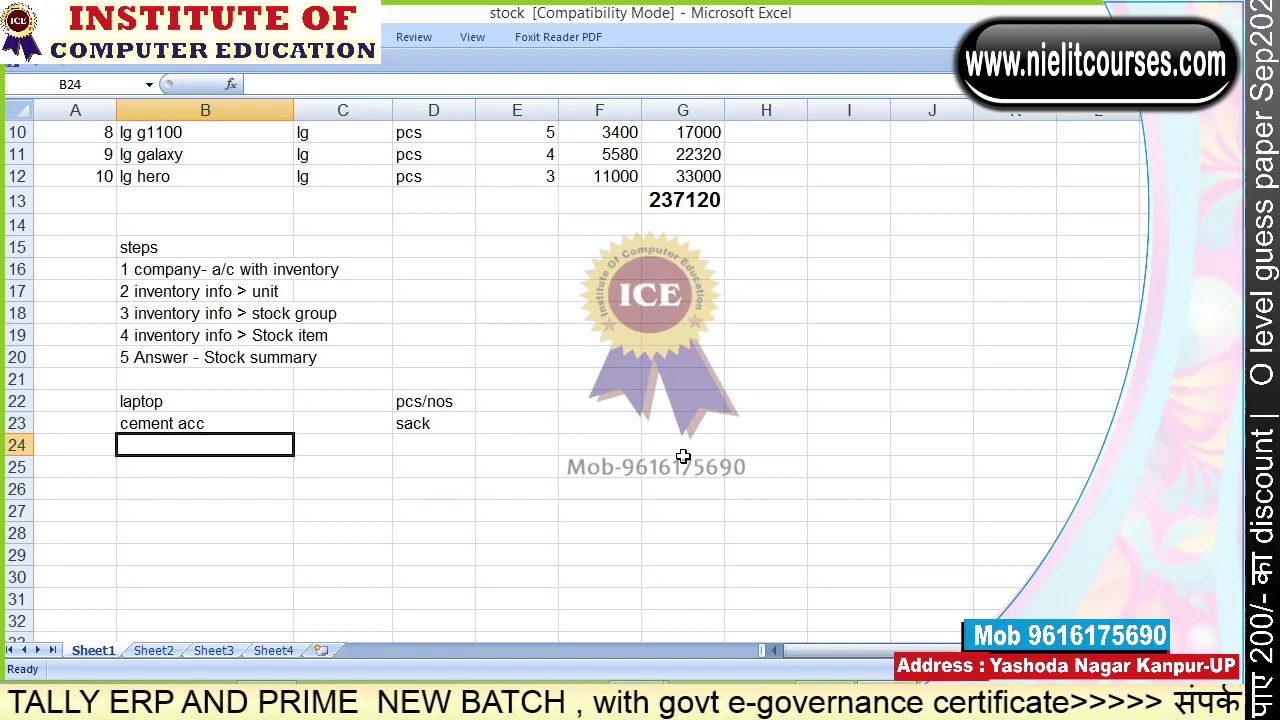
pyautogui.write('jeans')
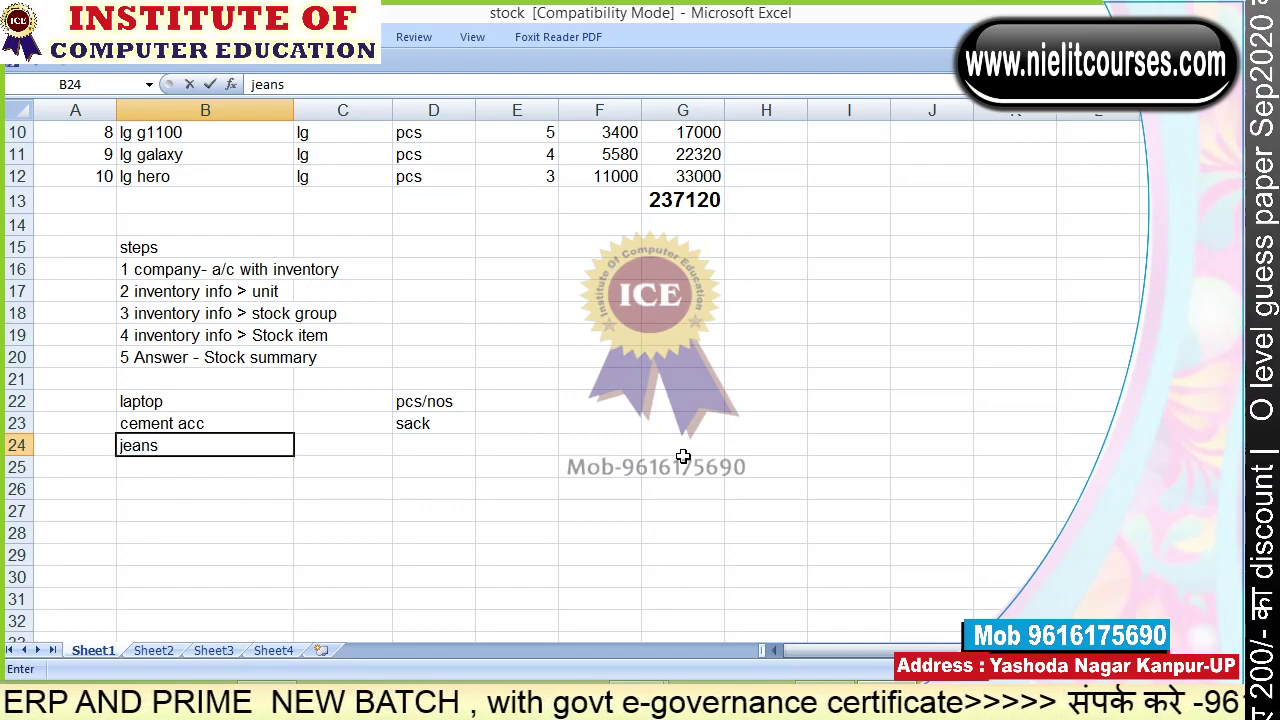
pyautogui.press('Tab')
pyautogui.press('Tab')
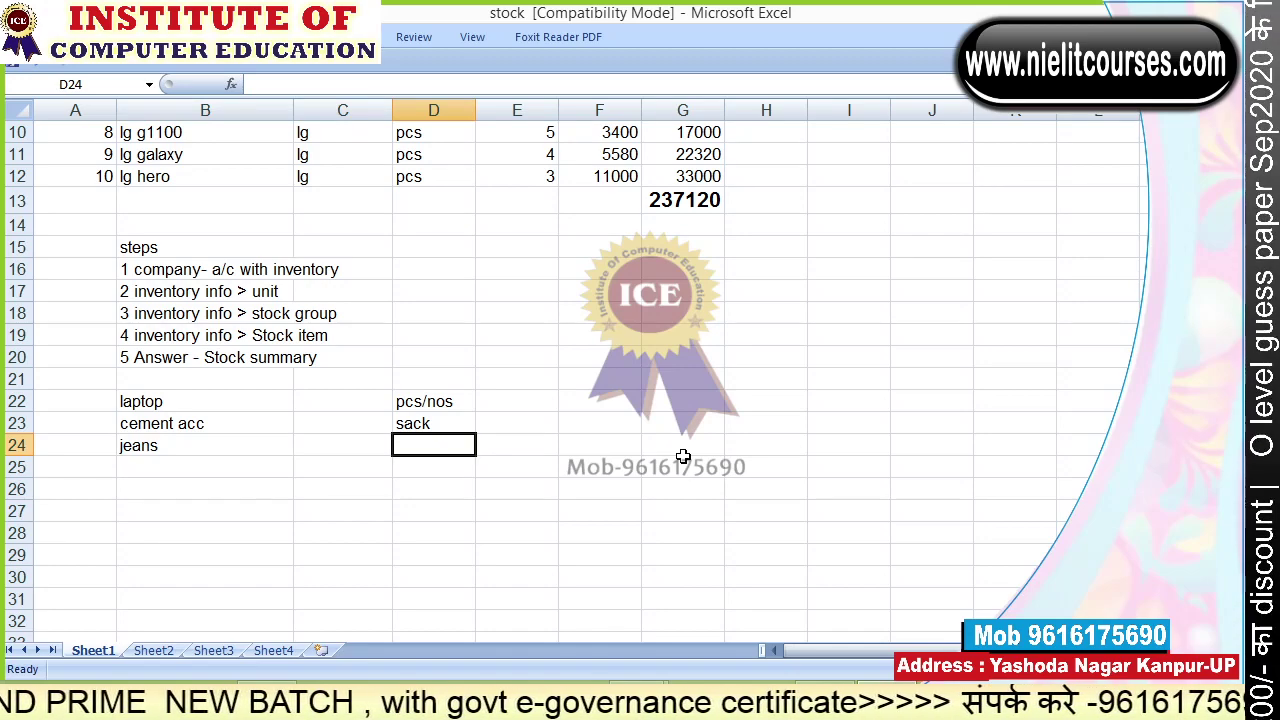
pyautogui.write('pcs')
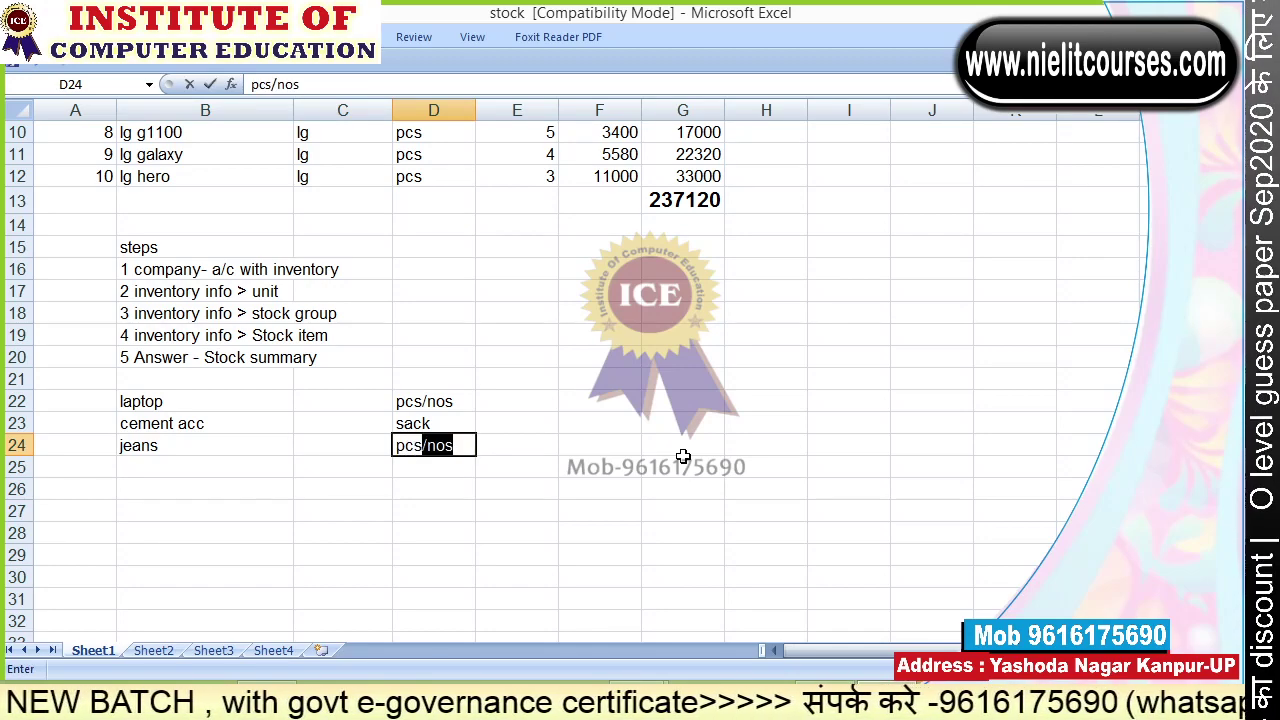
pyautogui.press('Return')
# Add washing machine as the next item in B25 with the unit pcs/nos in D25.
pyautogui.press('Left')
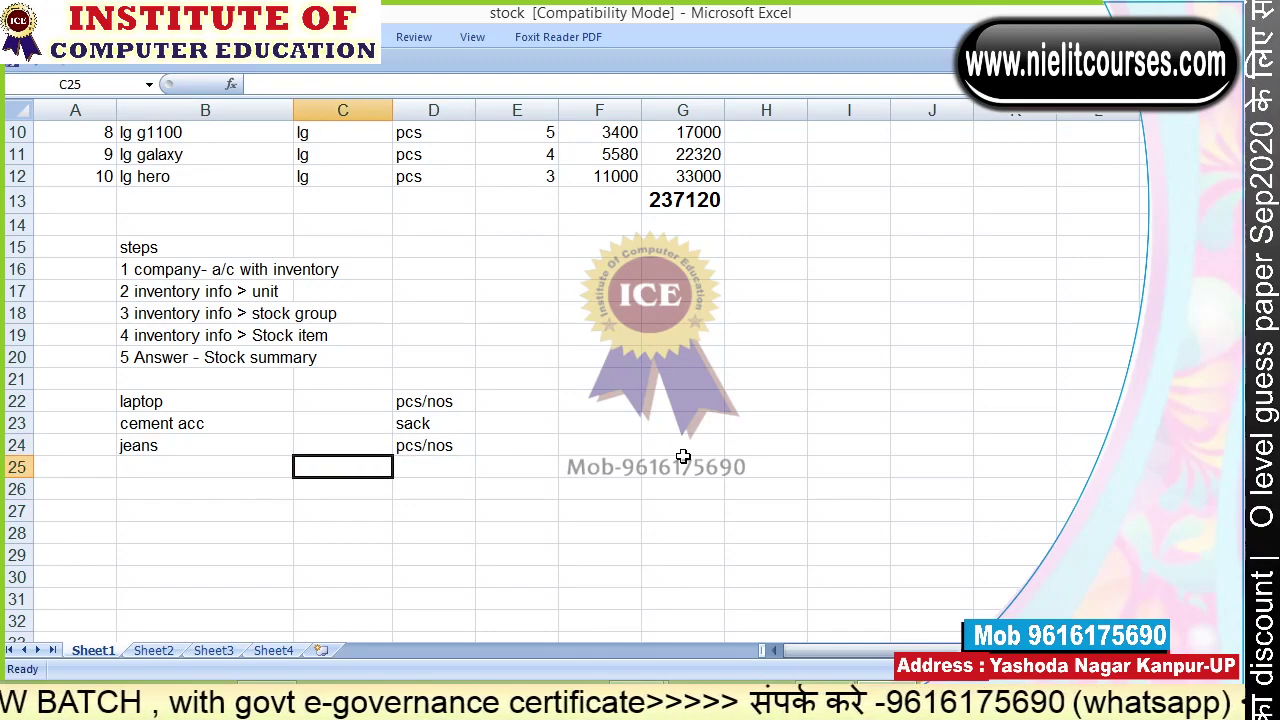
pyautogui.press('Left')
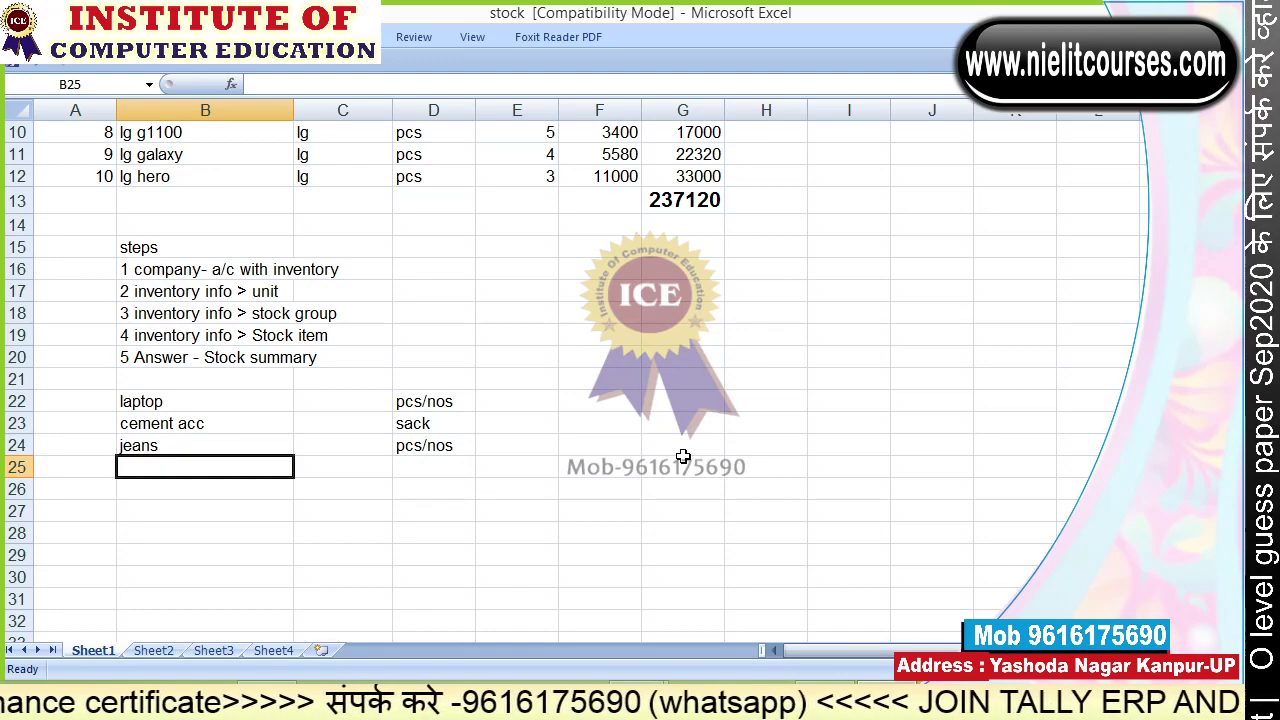
pyautogui.write('wa')
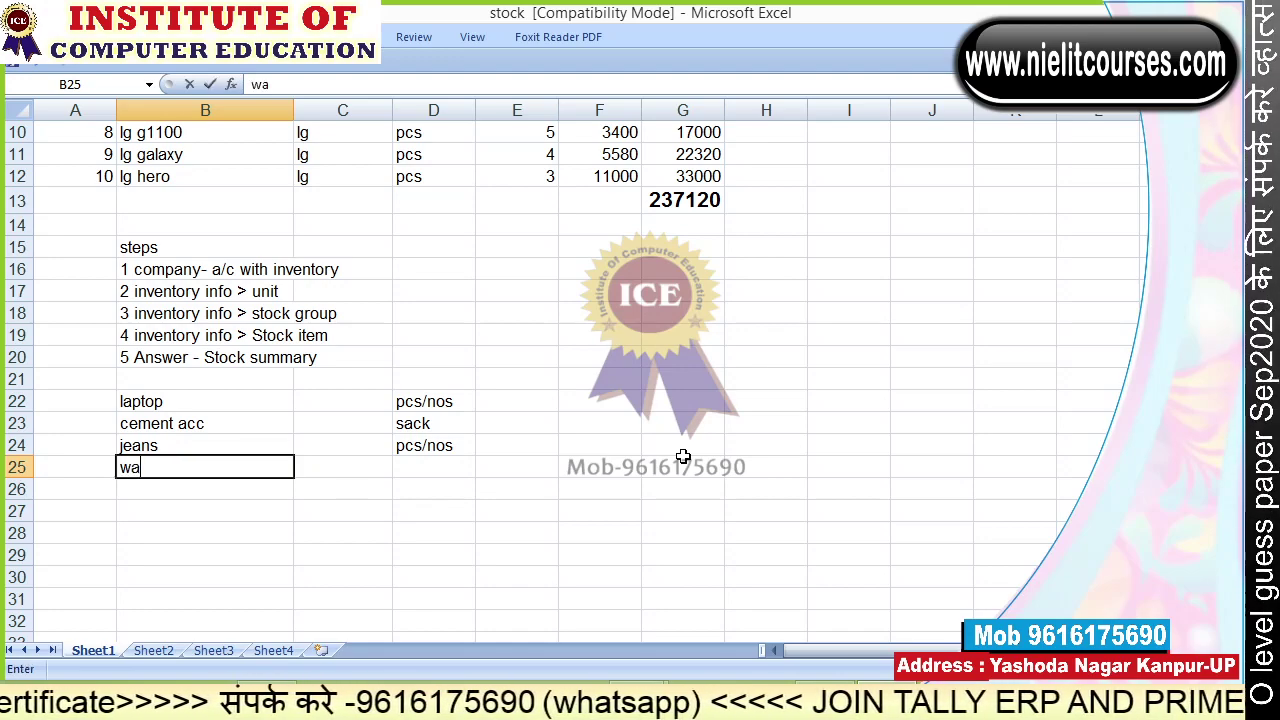
pyautogui.write('shing machi')
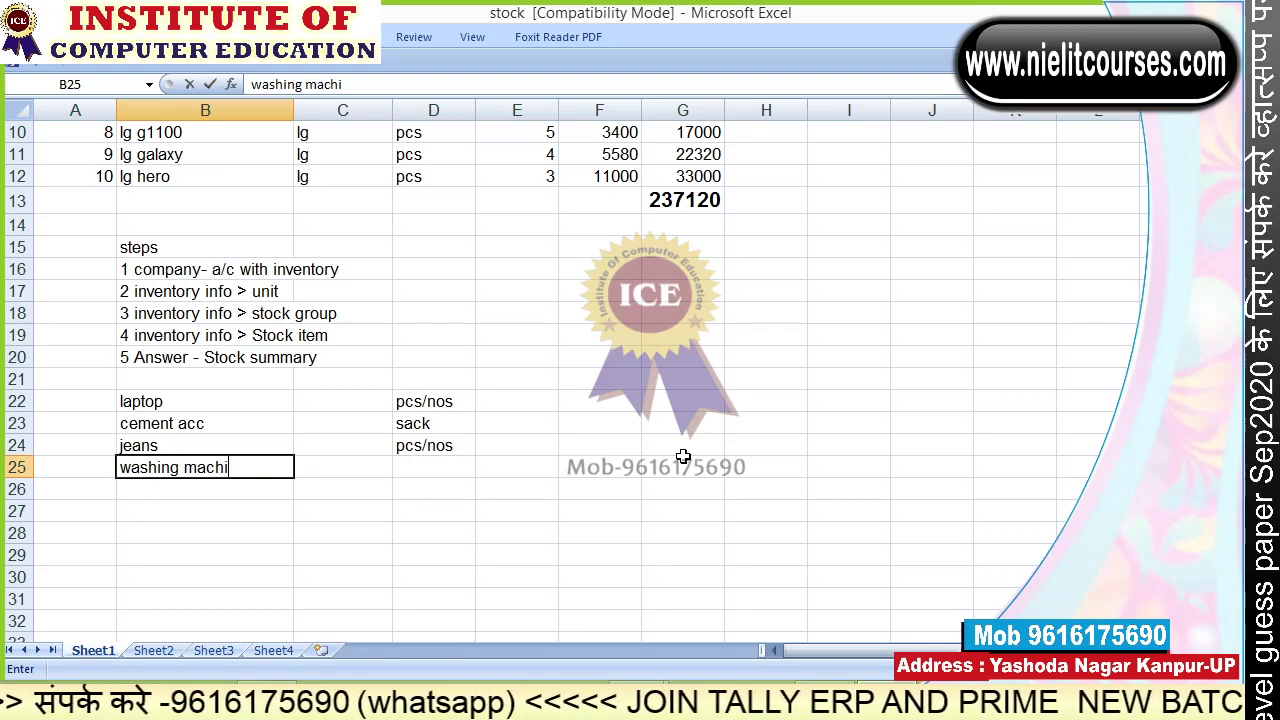
pyautogui.press('BackSpace')
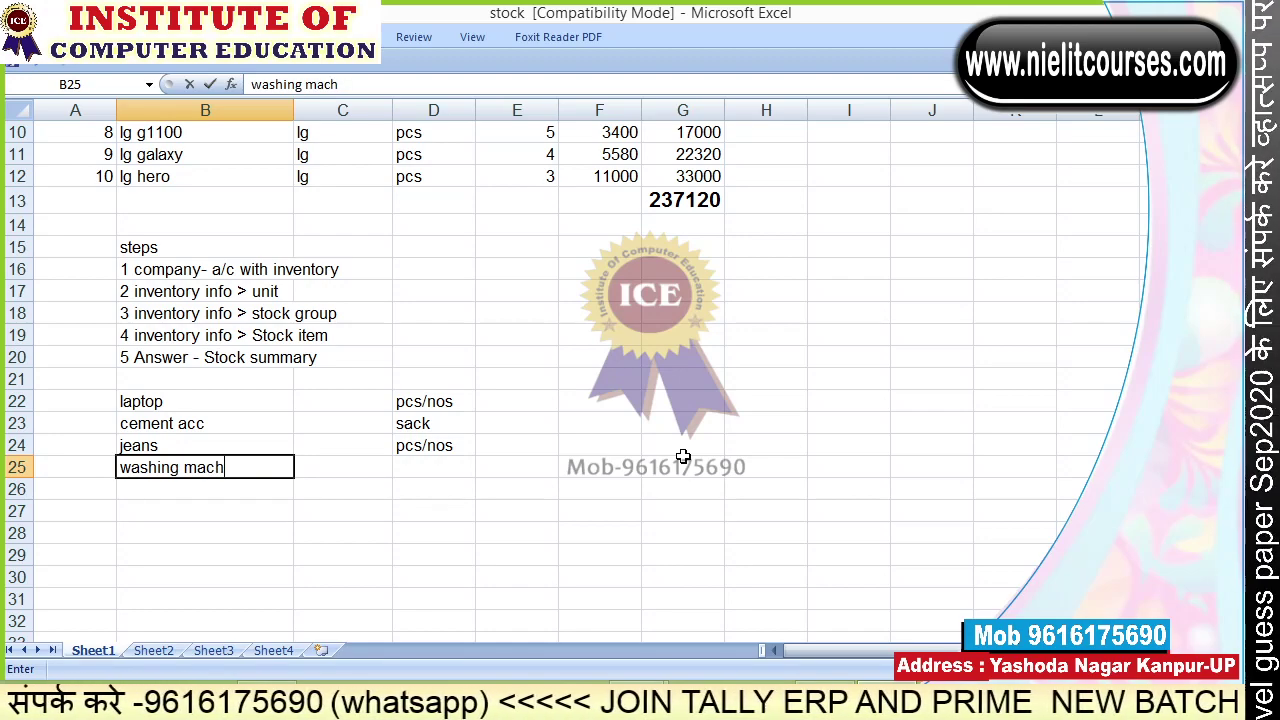
pyautogui.write('i')
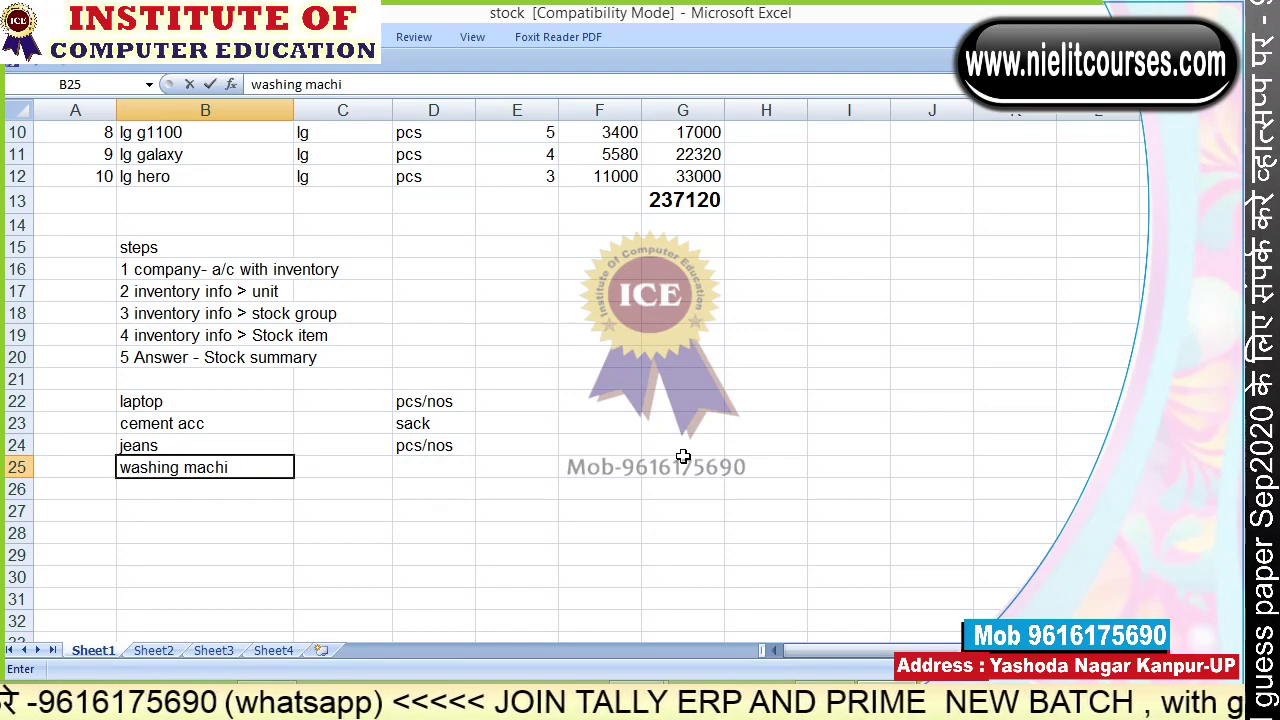
pyautogui.write('ne')
pyautogui.press('Tab')
pyautogui.press('Tab')
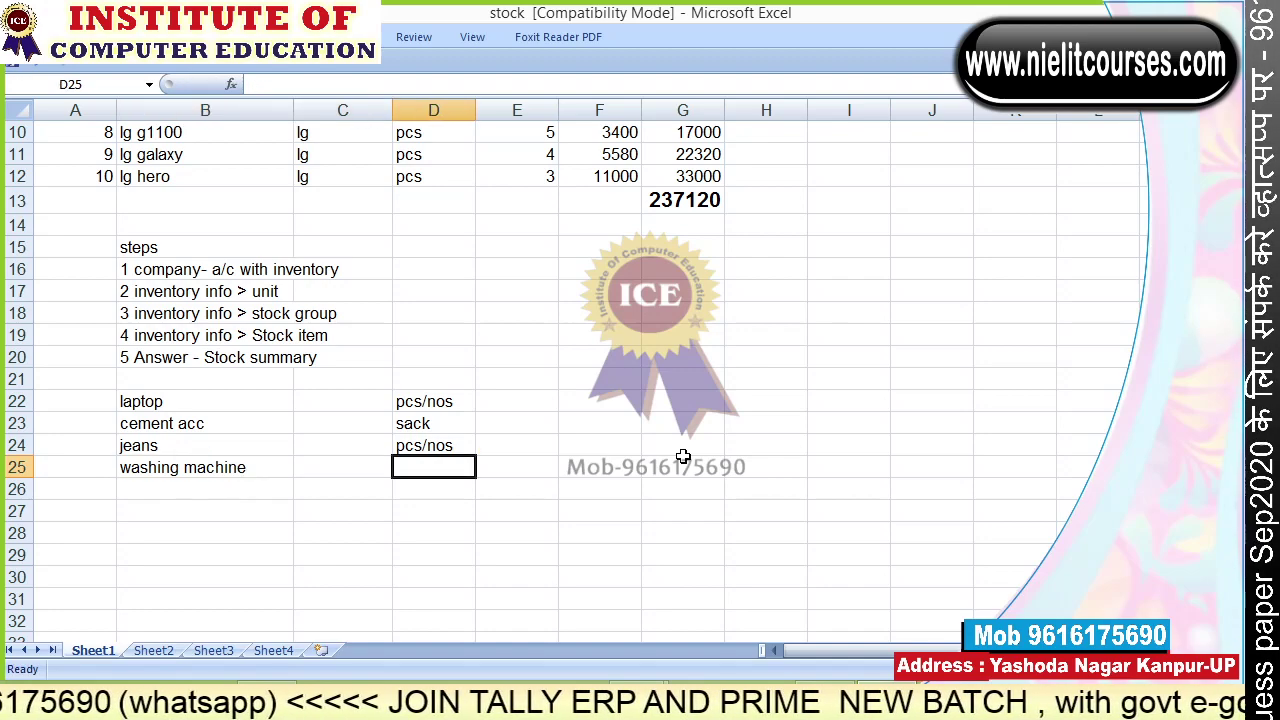
pyautogui.write('pc')
pyautogui.press('Return')
# Add potato as the next item in B26 with the unit kg/qtal in D26.
pyautogui.press('Left')
pyautogui.press('Left')
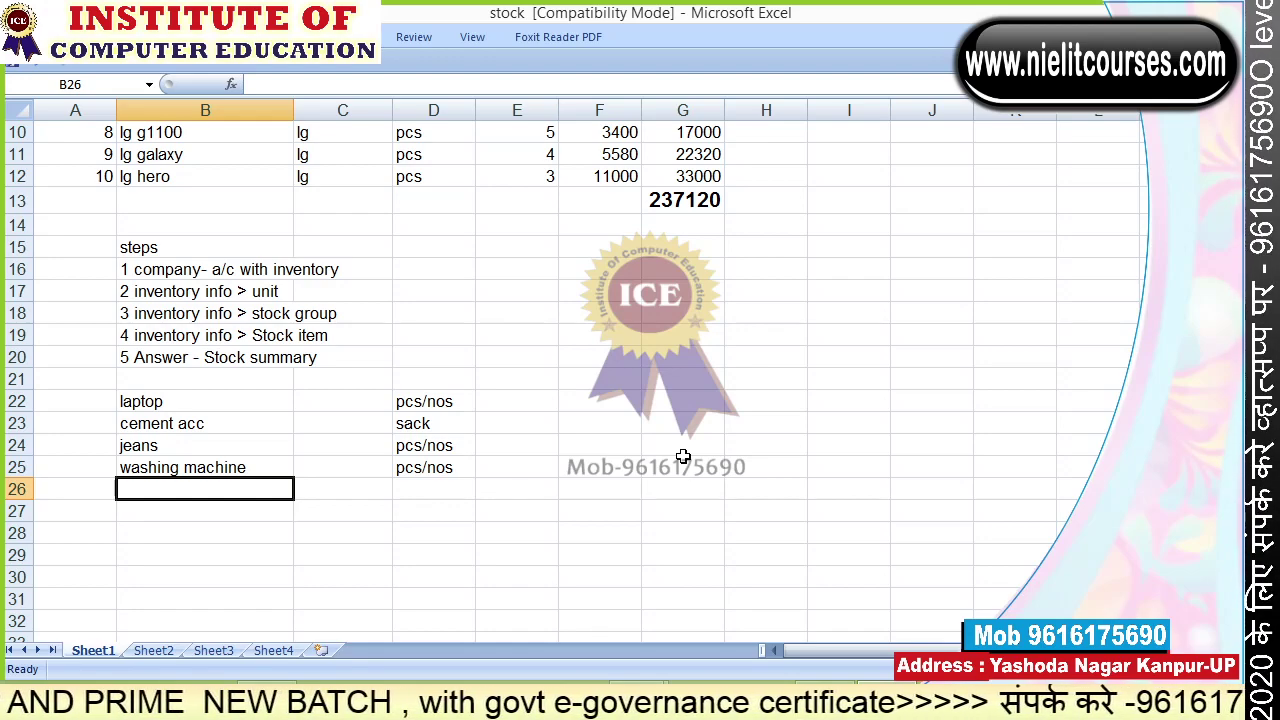
pyautogui.write('p')
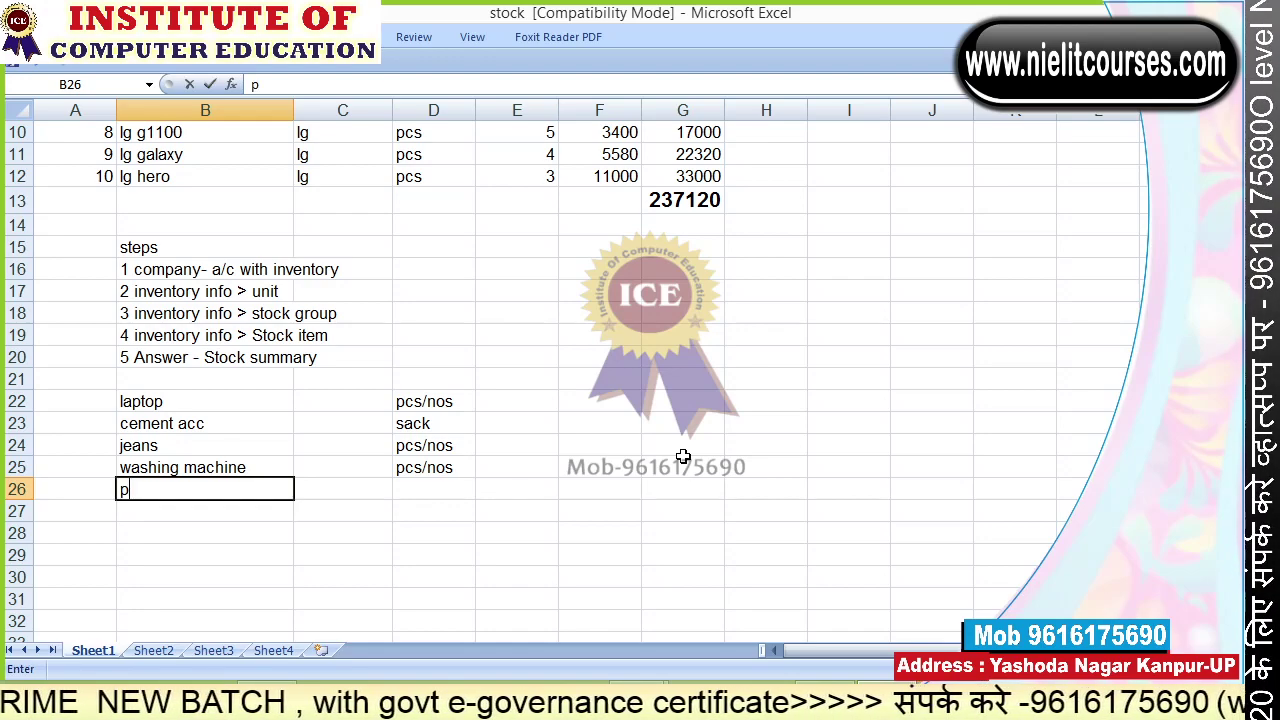
pyautogui.write('otato')
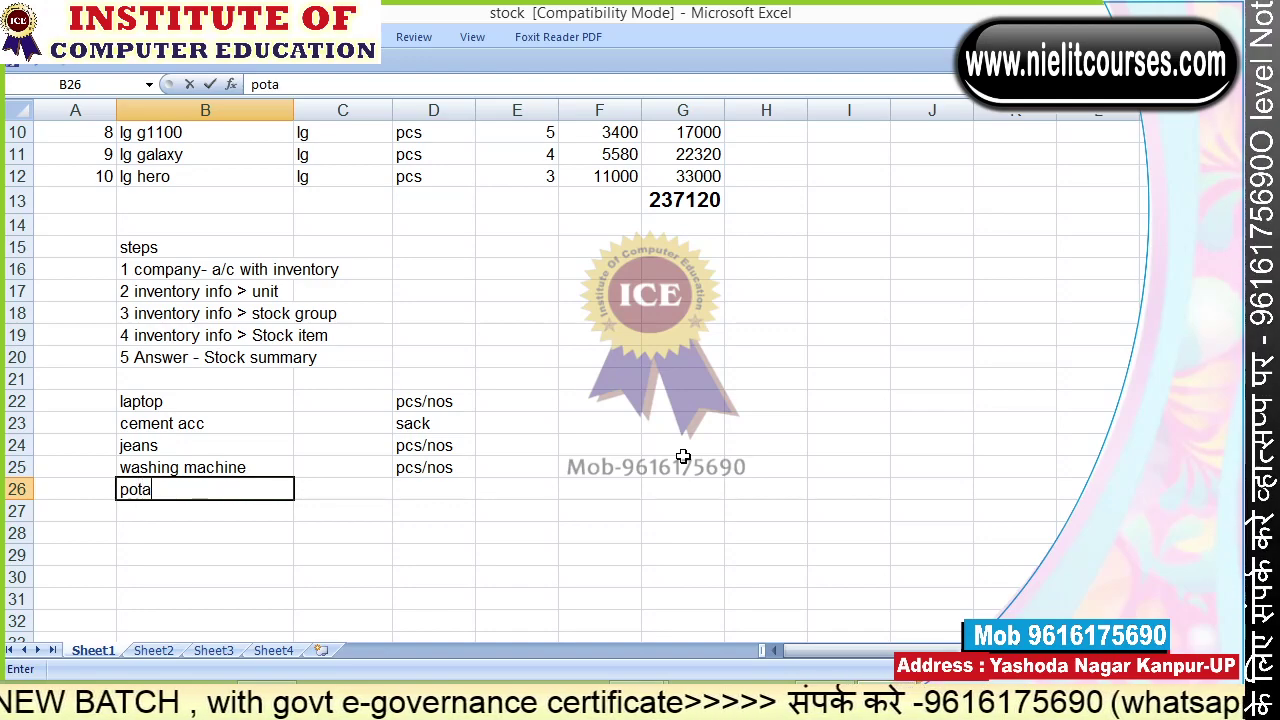
pyautogui.press('Tab')
pyautogui.press('Tab')
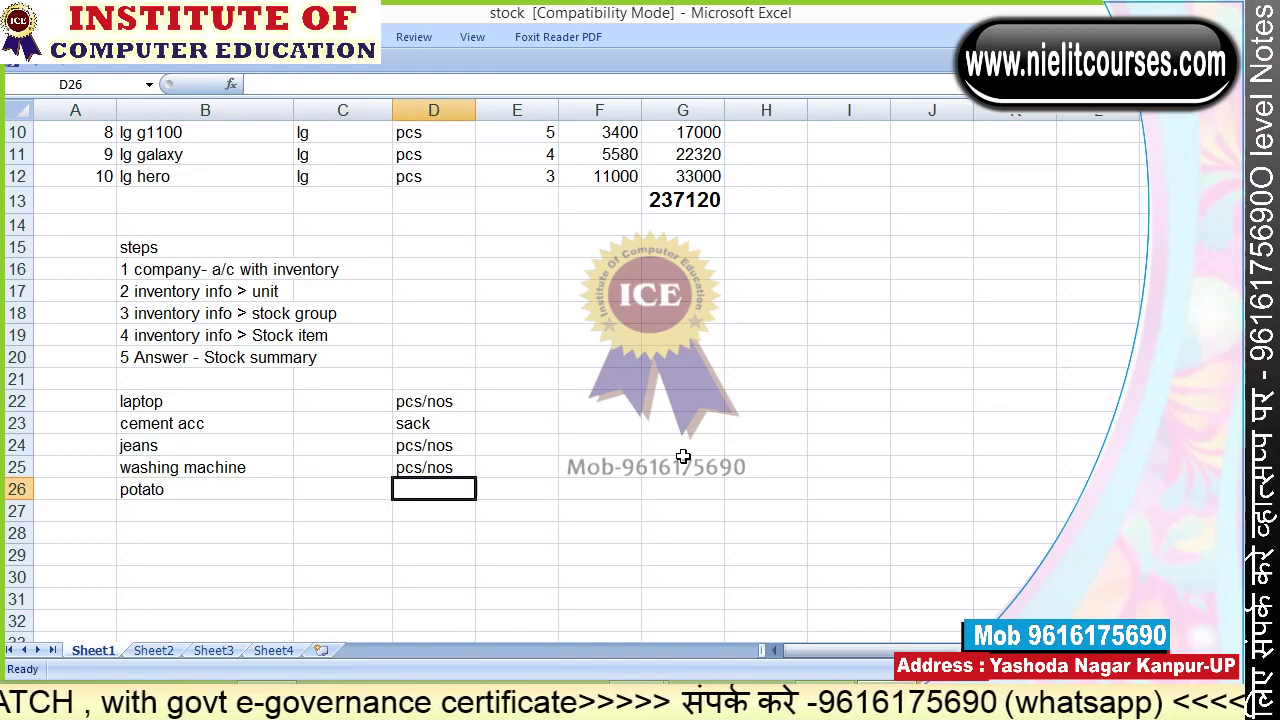
pyautogui.write('k')
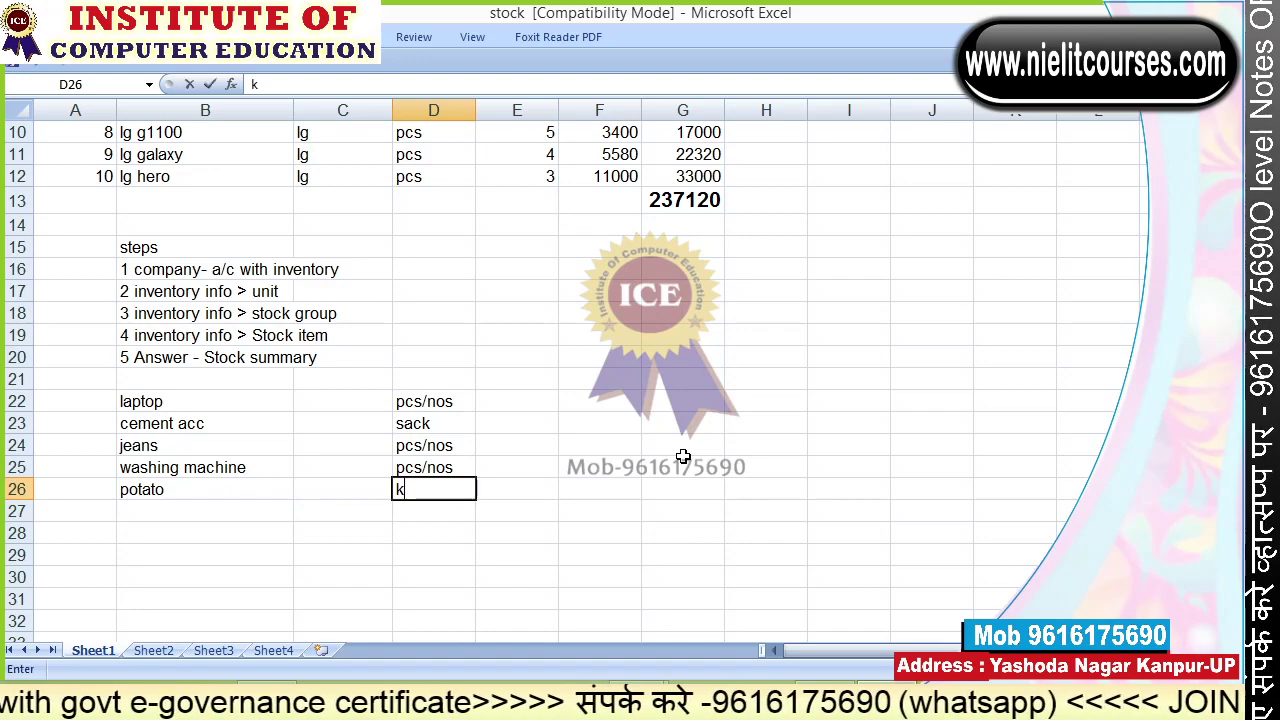
pyautogui.write('g/')
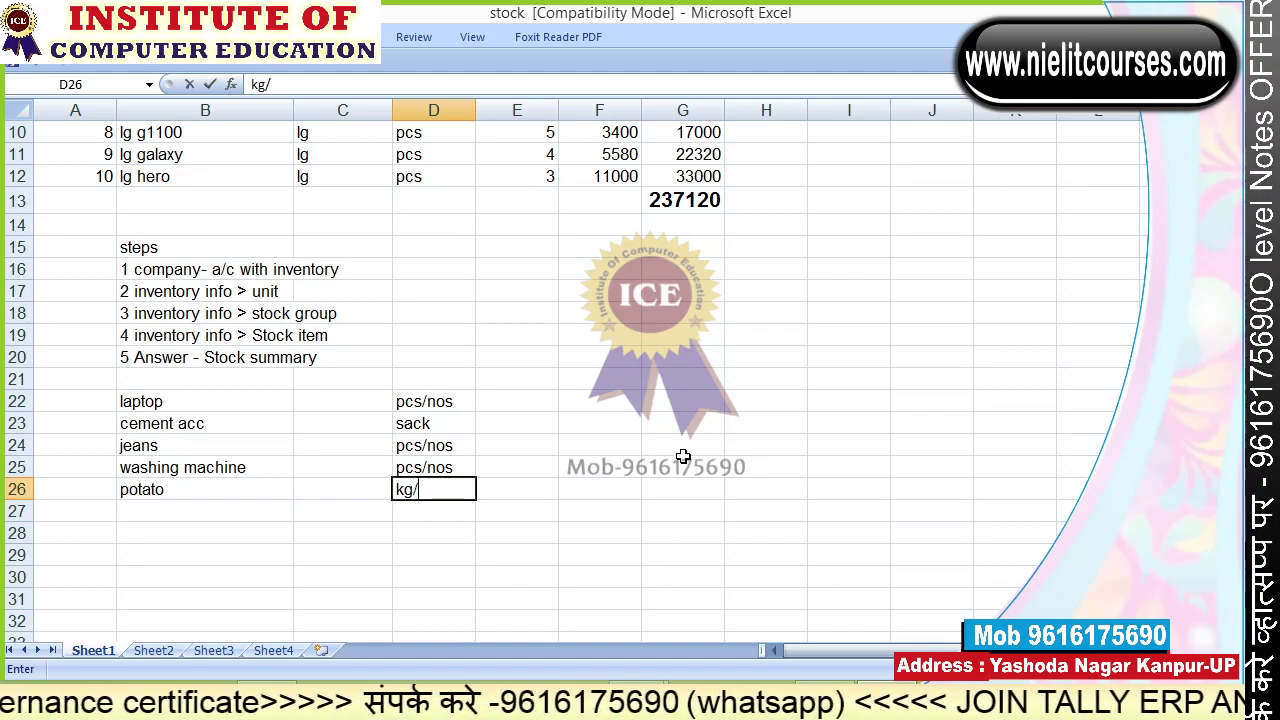
pyautogui.write('qtal')
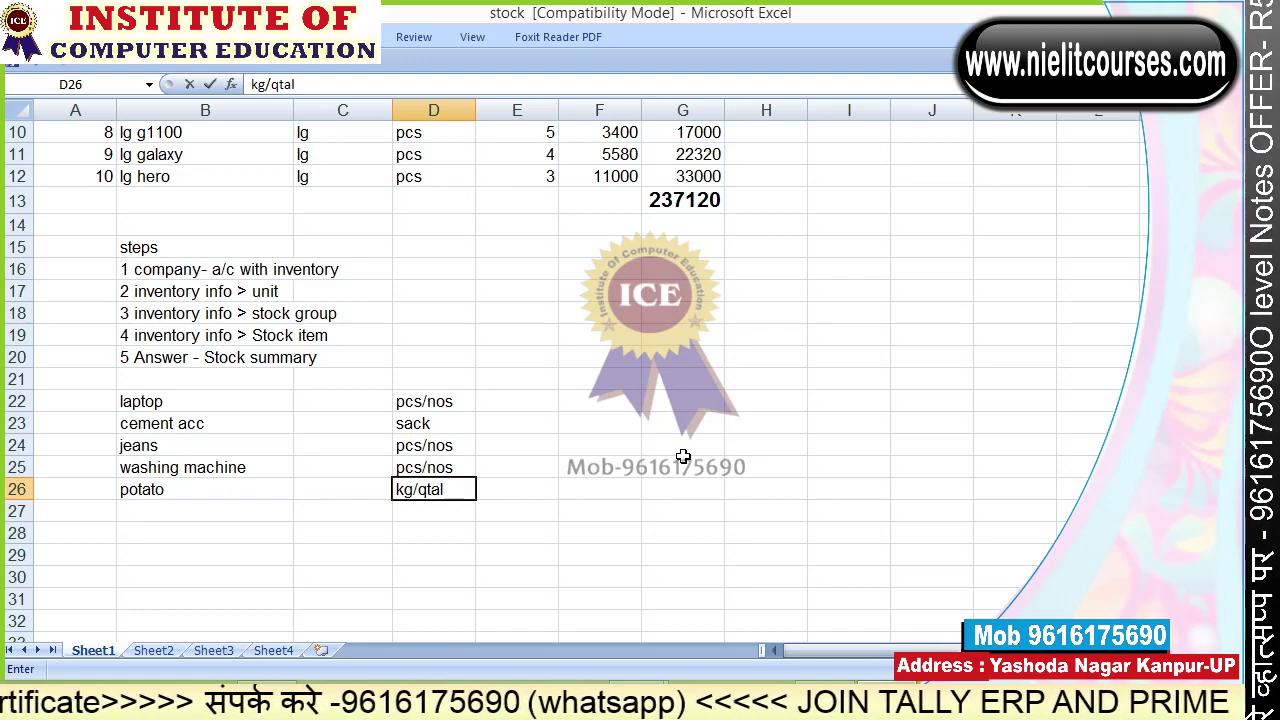
pyautogui.press('Return')
pyautogui.press('Up')
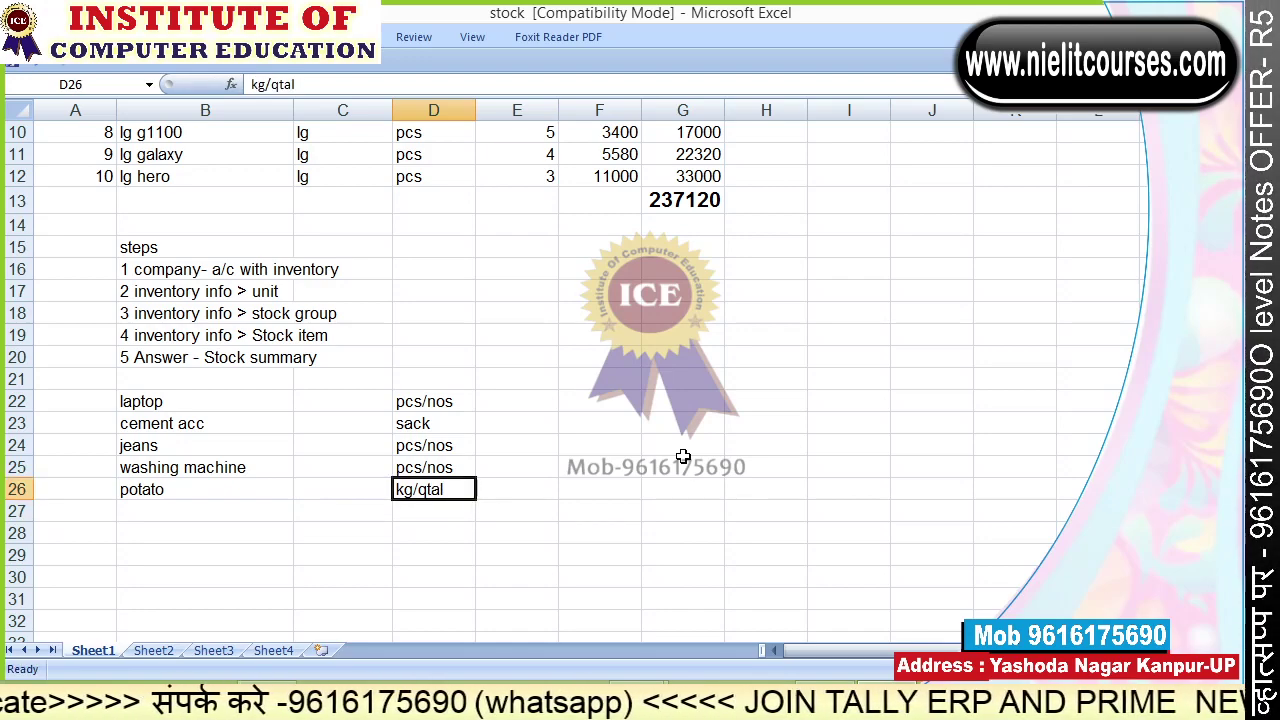
# Add glass window as the next item in B27 with the unit sq ft in D27.
pyautogui.press('Down')
pyautogui.press('Left')
pyautogui.press('Left')
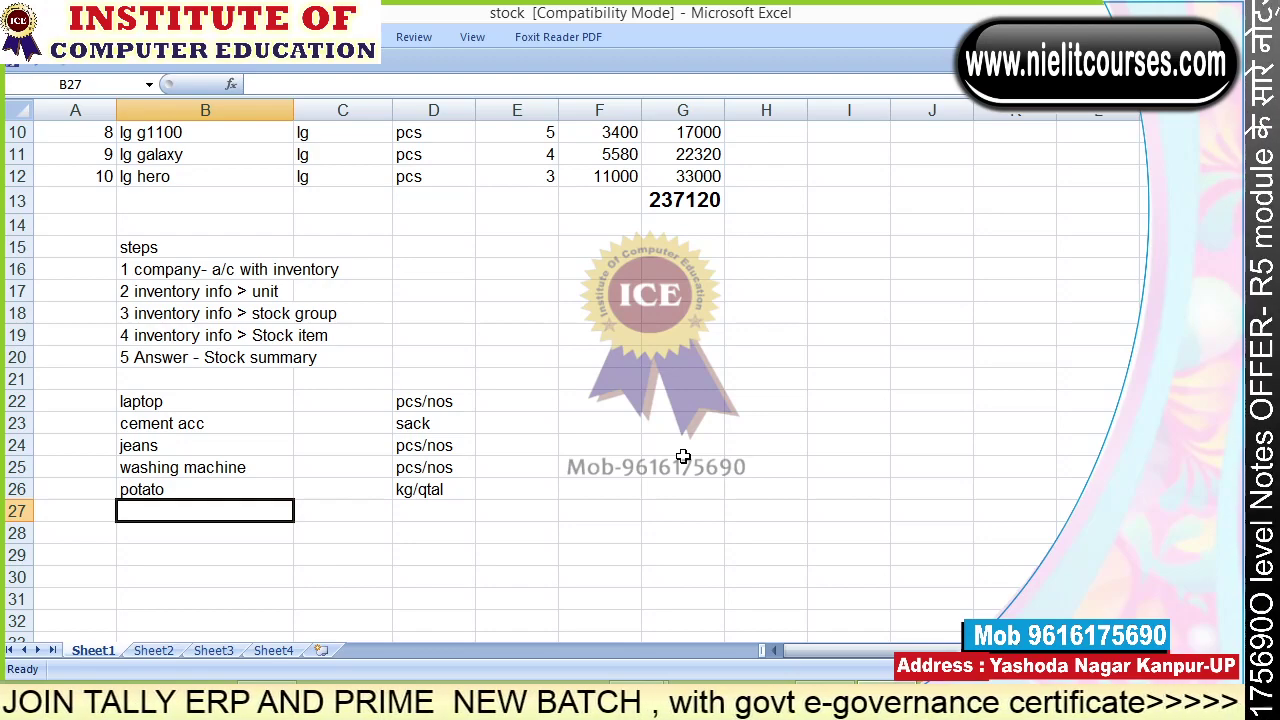
pyautogui.write('glass')
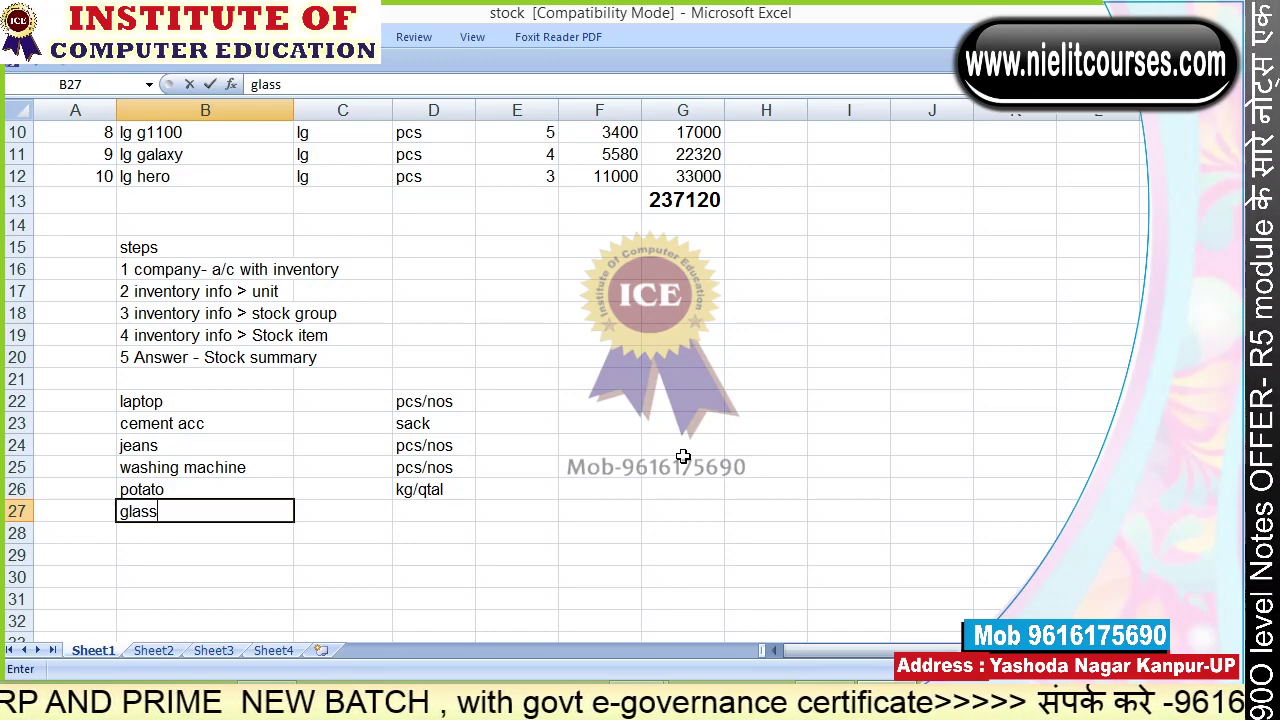
pyautogui.write(' m')
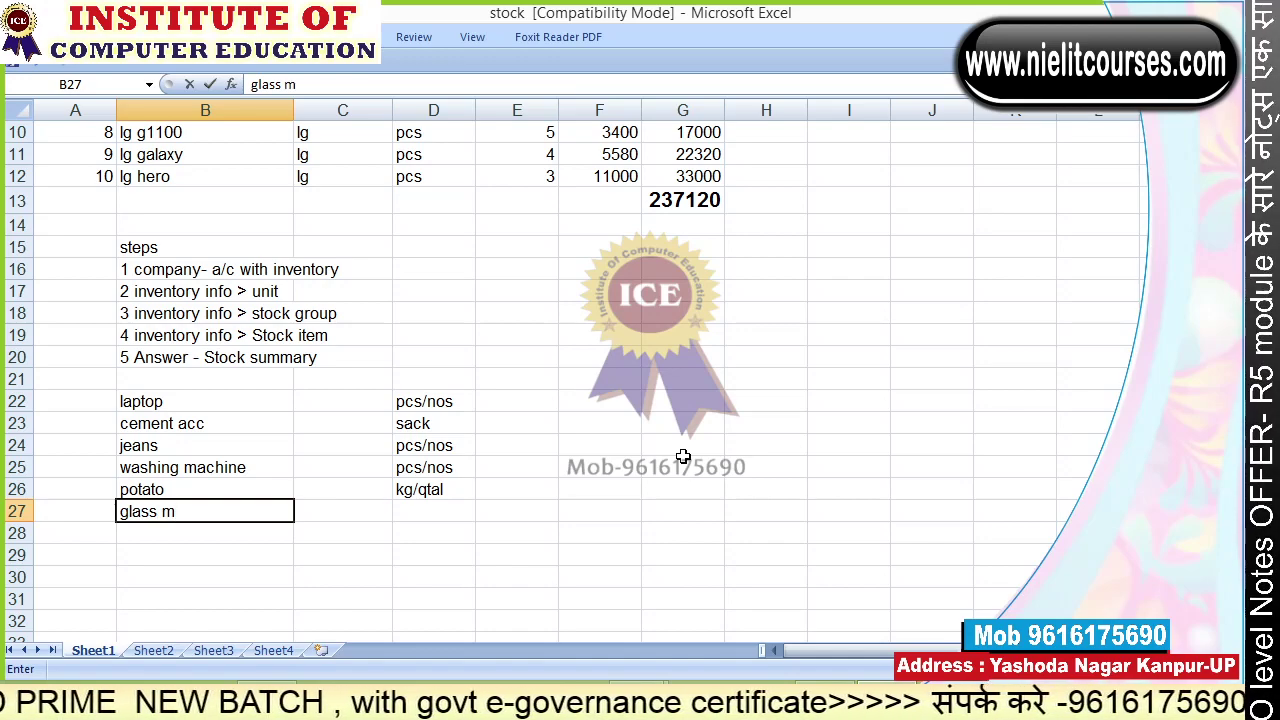
pyautogui.press('BackSpace')
pyautogui.write('window')
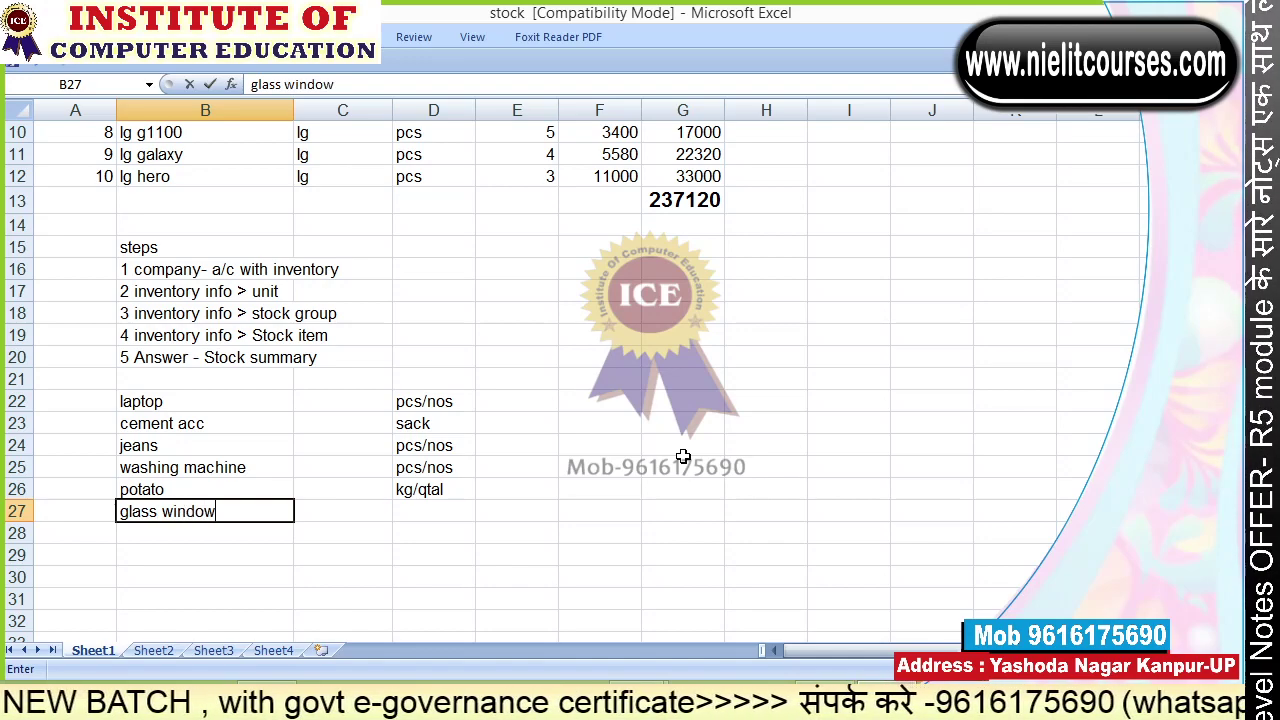
pyautogui.press('Tab')
pyautogui.press('Tab')
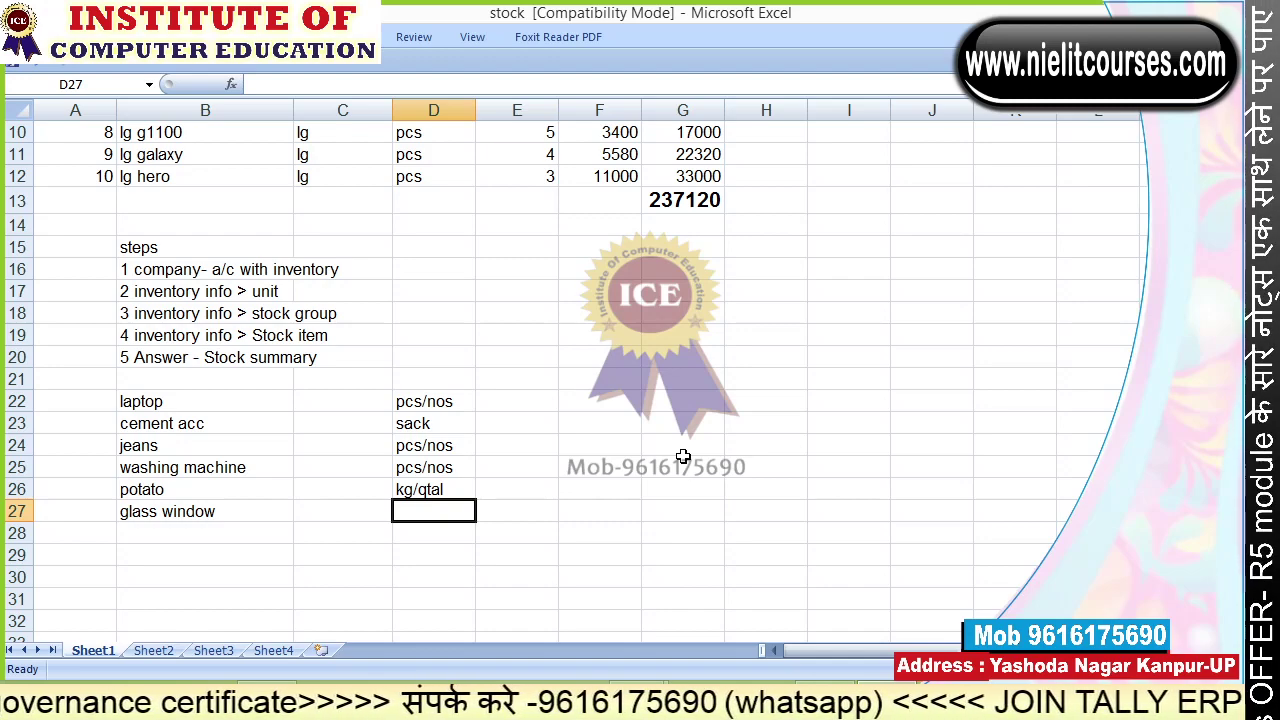
pyautogui.write('sq')
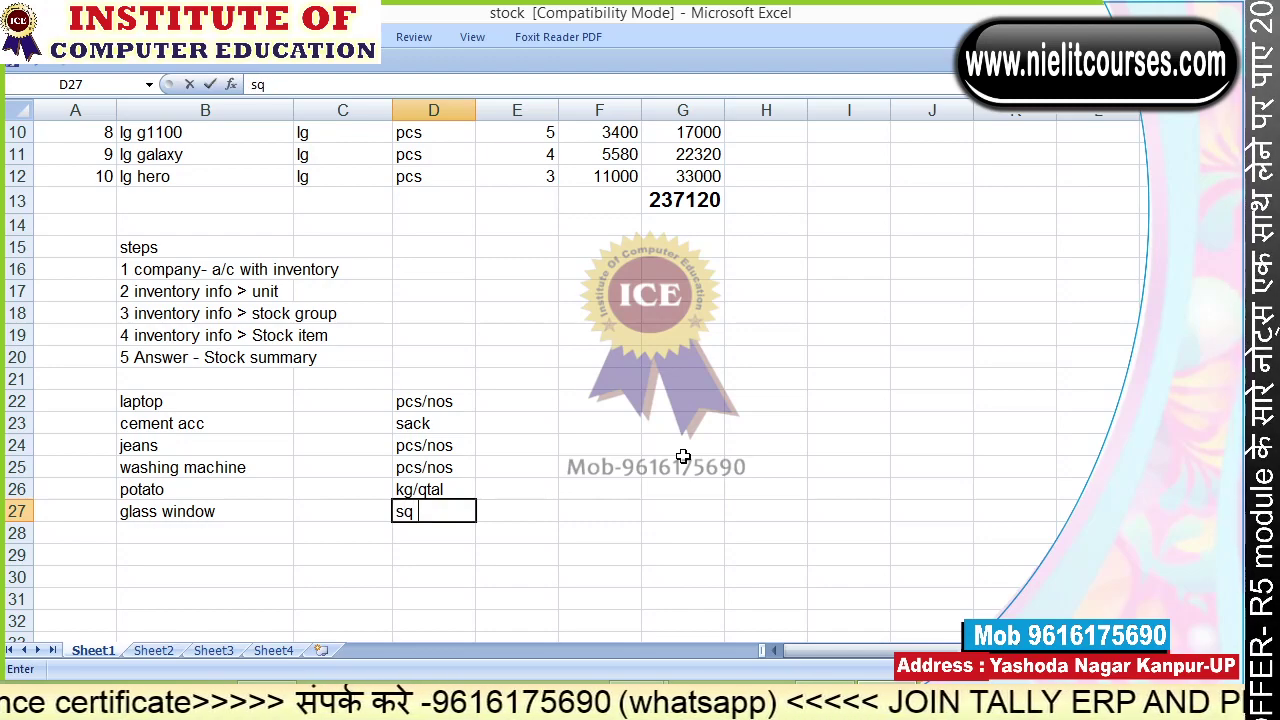
pyautogui.write(' ft')
pyautogui.press('Return')
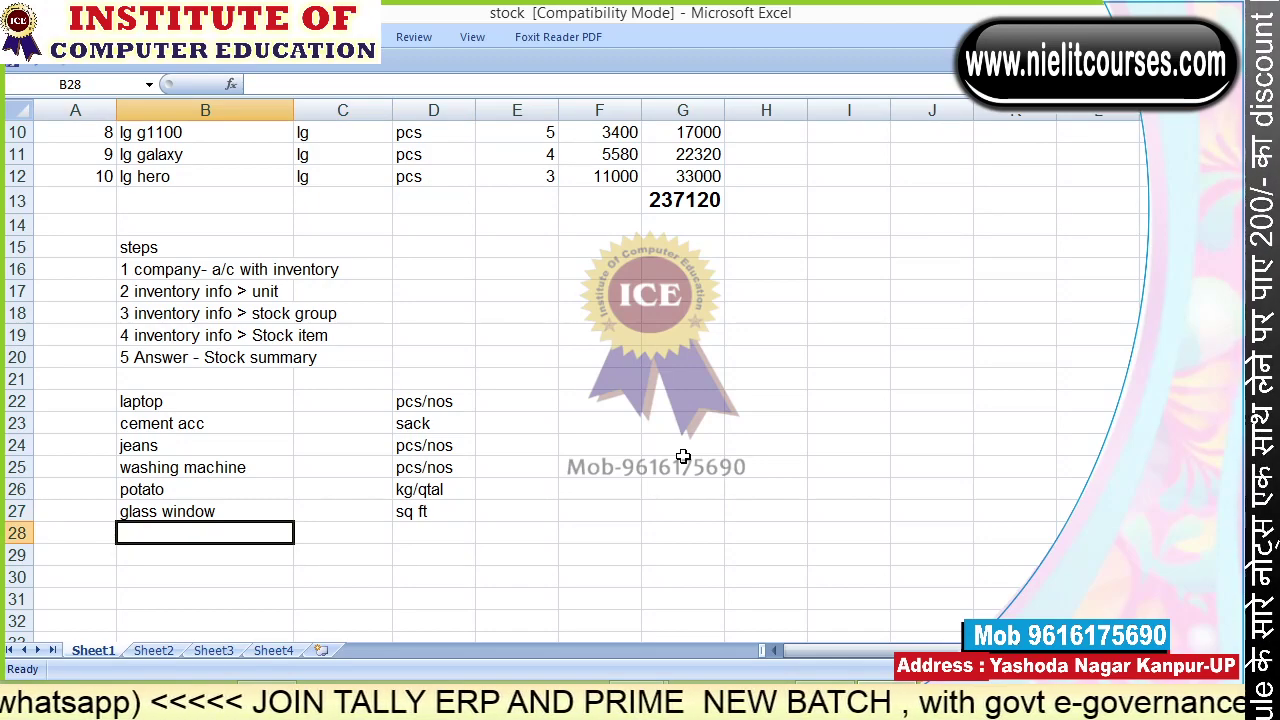
# Clear the example items and units from B22:D27 and go back to the lg hero quantity in E12.
pyautogui.moveTo(264, 410); pyautogui.dragTo(423, 511)
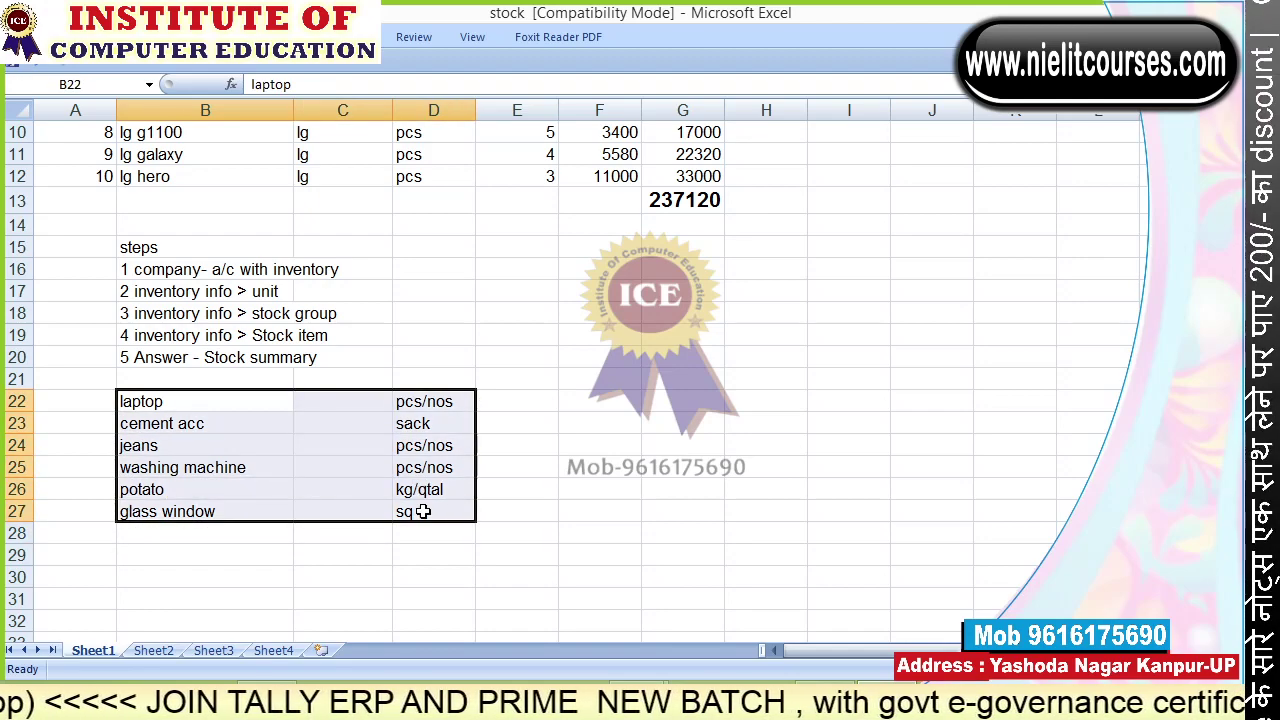
pyautogui.press('Delete')
pyautogui.hotkey('alt', 'Tab')
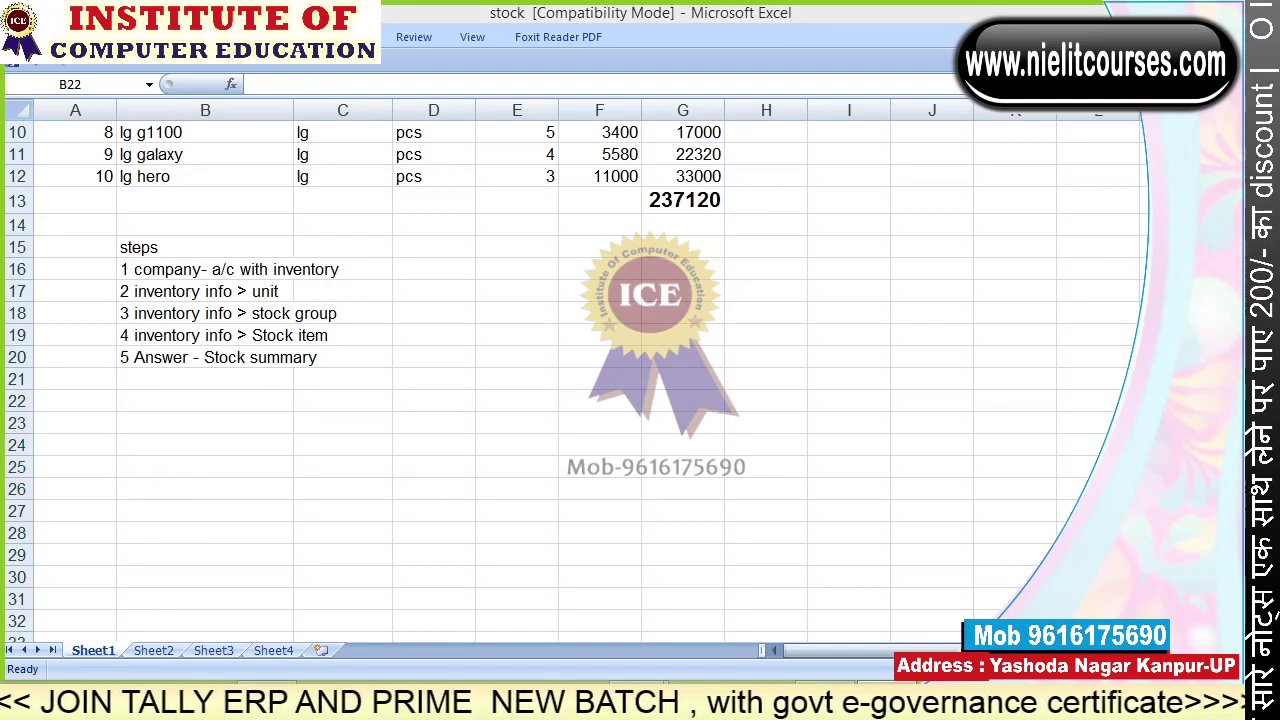
pyautogui.hotkey('alt', 'Tab')
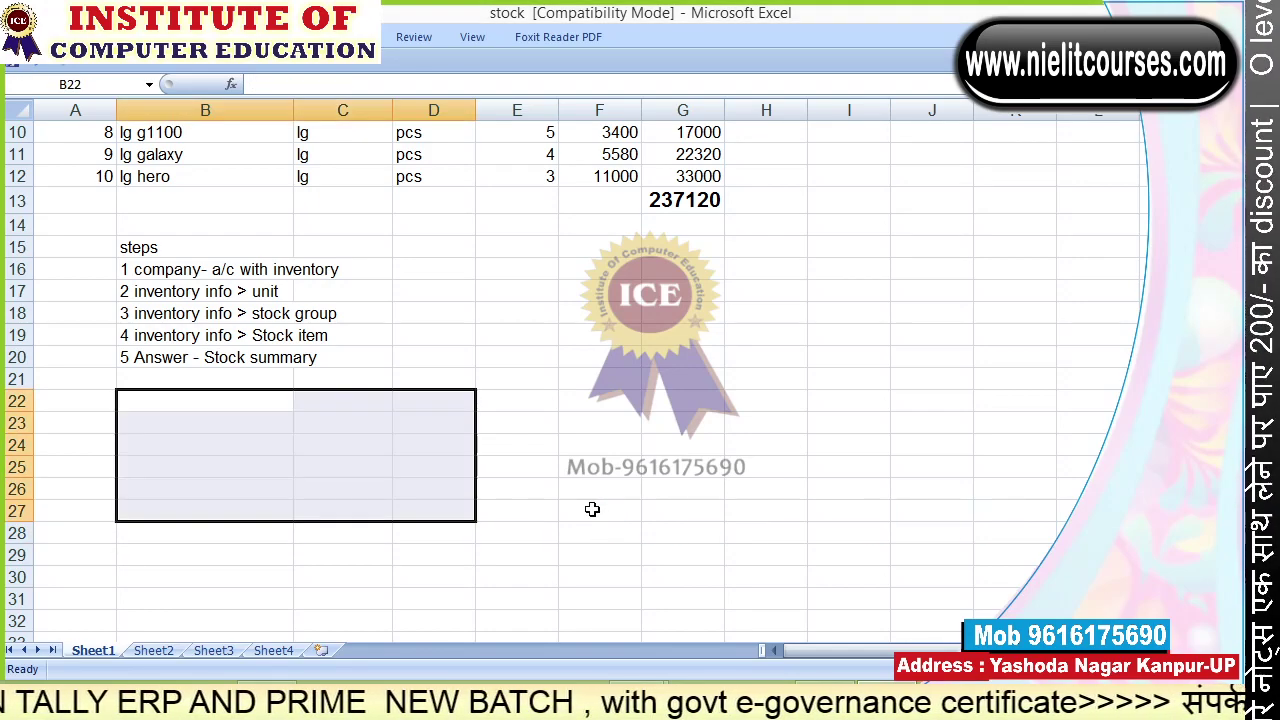
pyautogui.scroll(3, 591, 509)
pyautogui.click(548, 402)
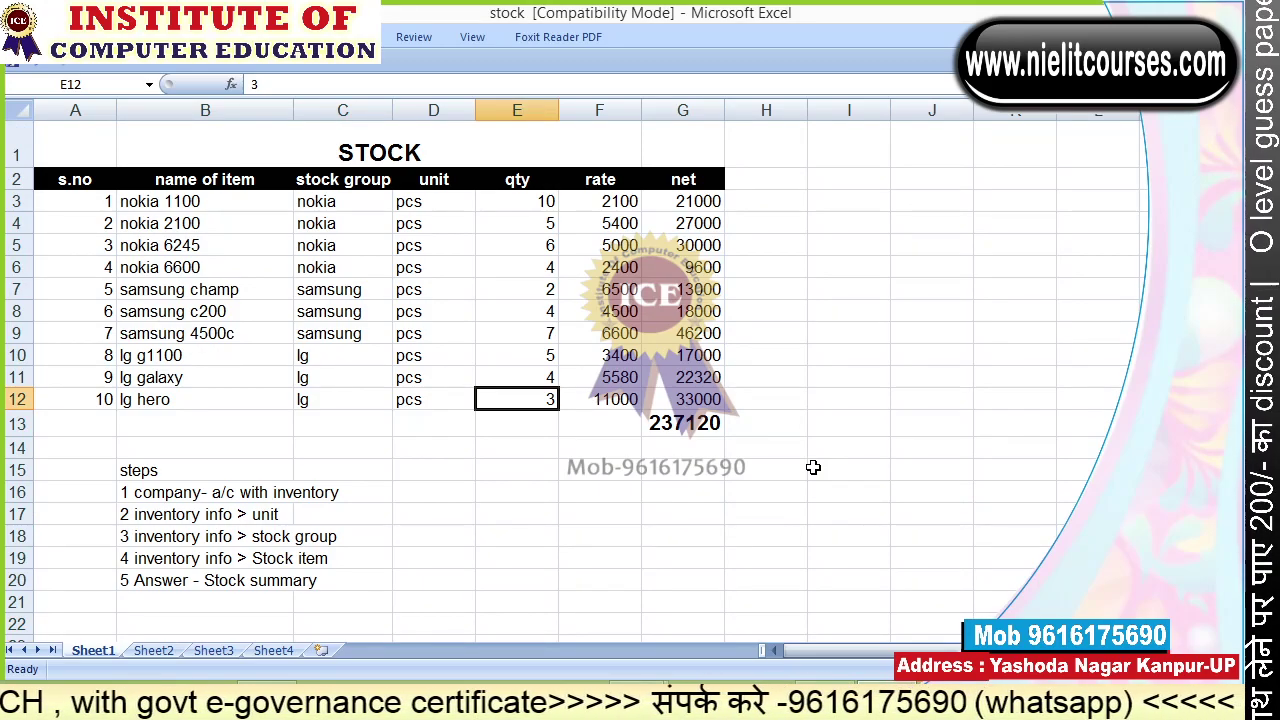
# Handwrite "Compount unit" in pink ink across the middle of the stock table and underline both words.
pyautogui.hotkey('alt', 'Tab')
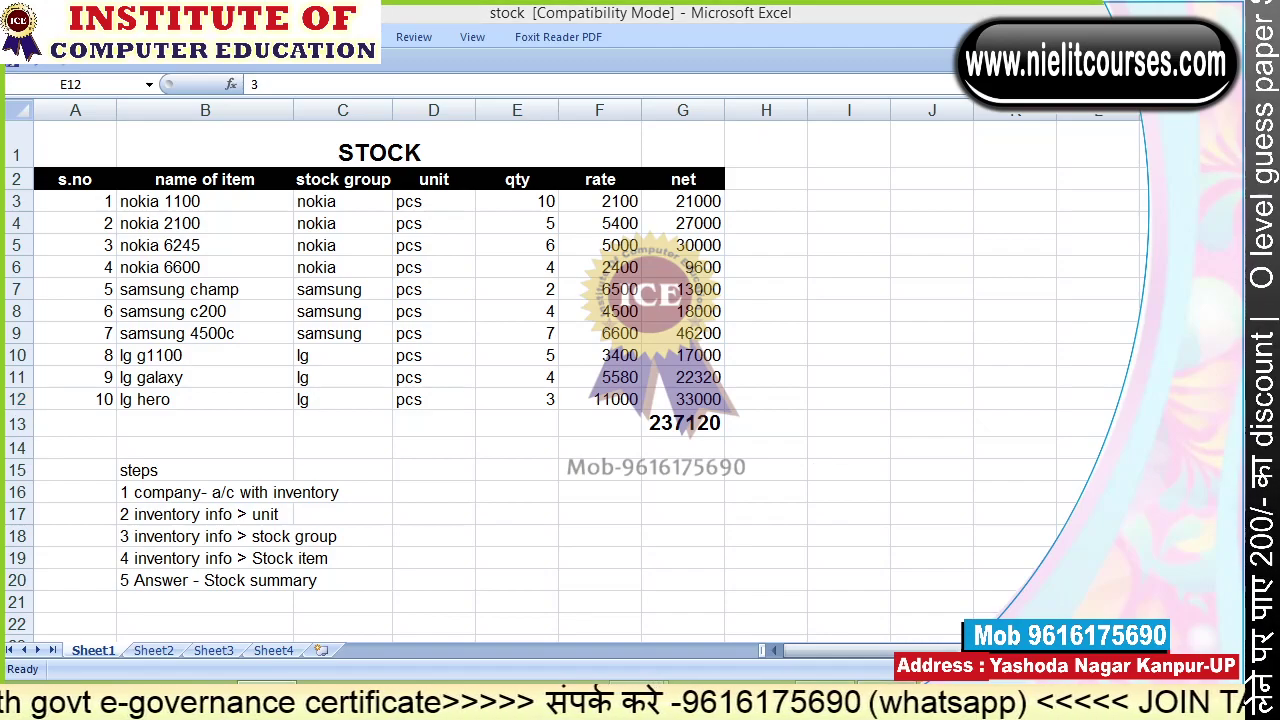
pyautogui.moveTo(392, 297)
pyautogui.mouseDown()
pyautogui.moveTo(362, 418)
pyautogui.moveTo(432, 352)
pyautogui.moveTo(484, 366)
pyautogui.moveTo(520, 442)
pyautogui.mouseUp()
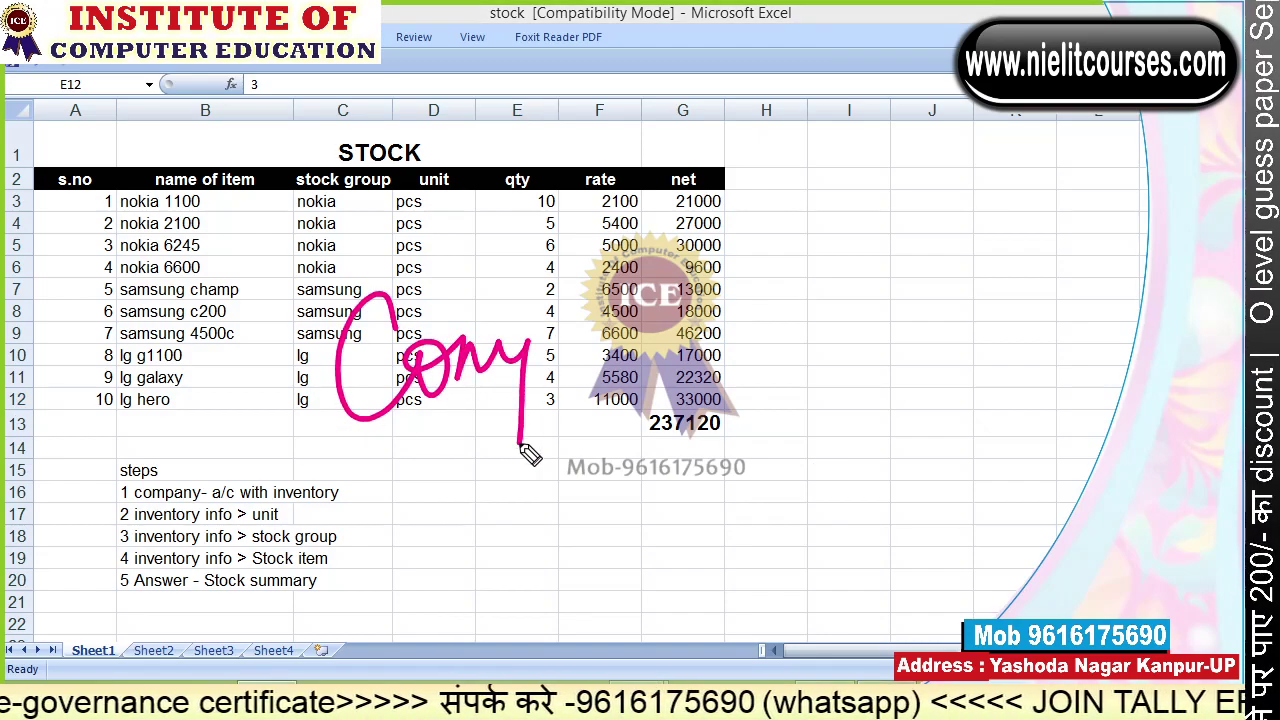
pyautogui.moveTo(523, 346); pyautogui.dragTo(538, 368)
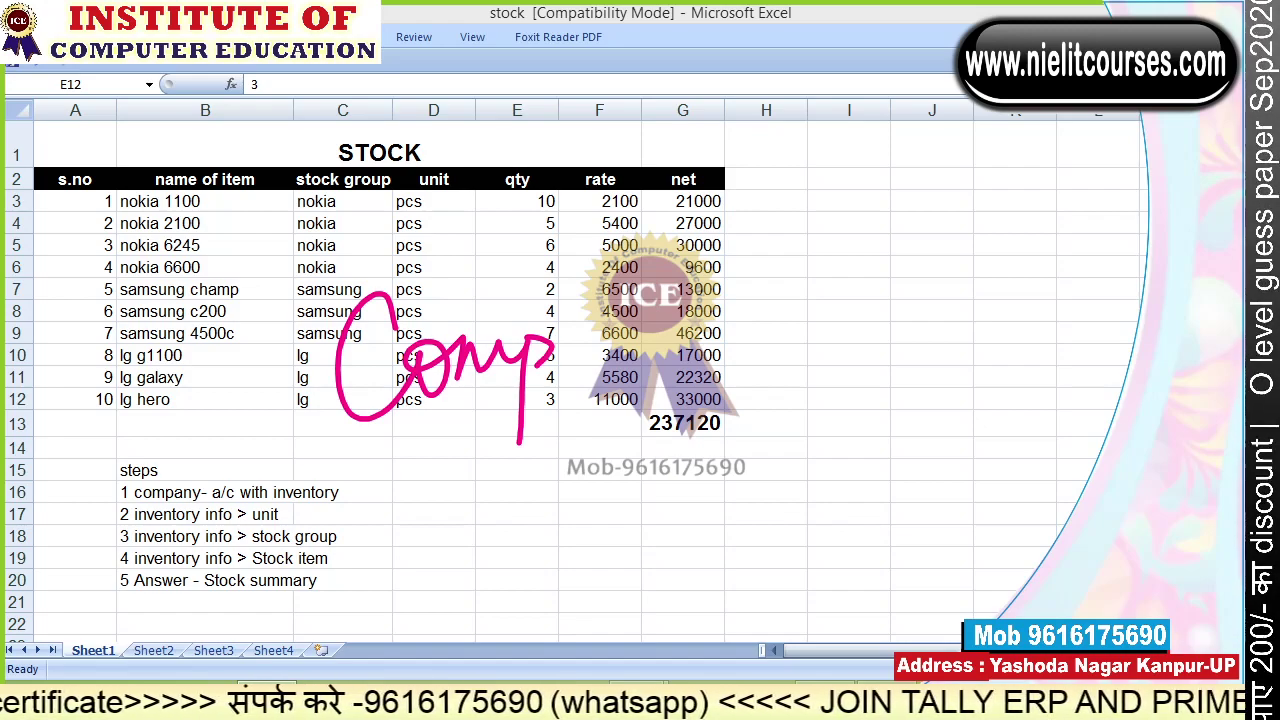
pyautogui.hotkey('alt', 'Tab')
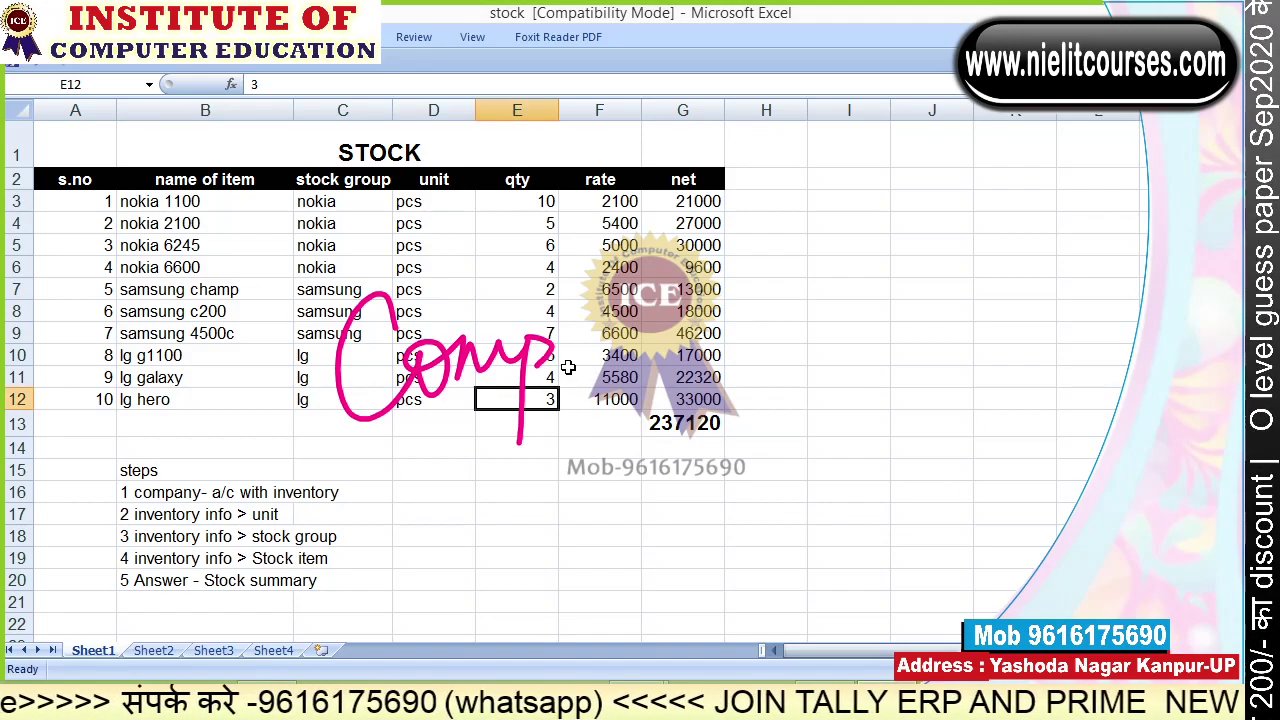
pyautogui.moveTo(580, 328); pyautogui.dragTo(700, 347)
pyautogui.moveTo(730, 258); pyautogui.dragTo(725, 345)
pyautogui.moveTo(700, 300); pyautogui.dragTo(776, 290)
pyautogui.moveTo(603, 405)
pyautogui.mouseDown()
pyautogui.moveTo(670, 448)
pyautogui.moveTo(743, 392)
pyautogui.moveTo(780, 400)
pyautogui.moveTo(800, 360)
pyautogui.mouseUp()
pyautogui.moveTo(346, 435); pyautogui.dragTo(540, 390)
pyautogui.moveTo(555, 475); pyautogui.dragTo(840, 420)
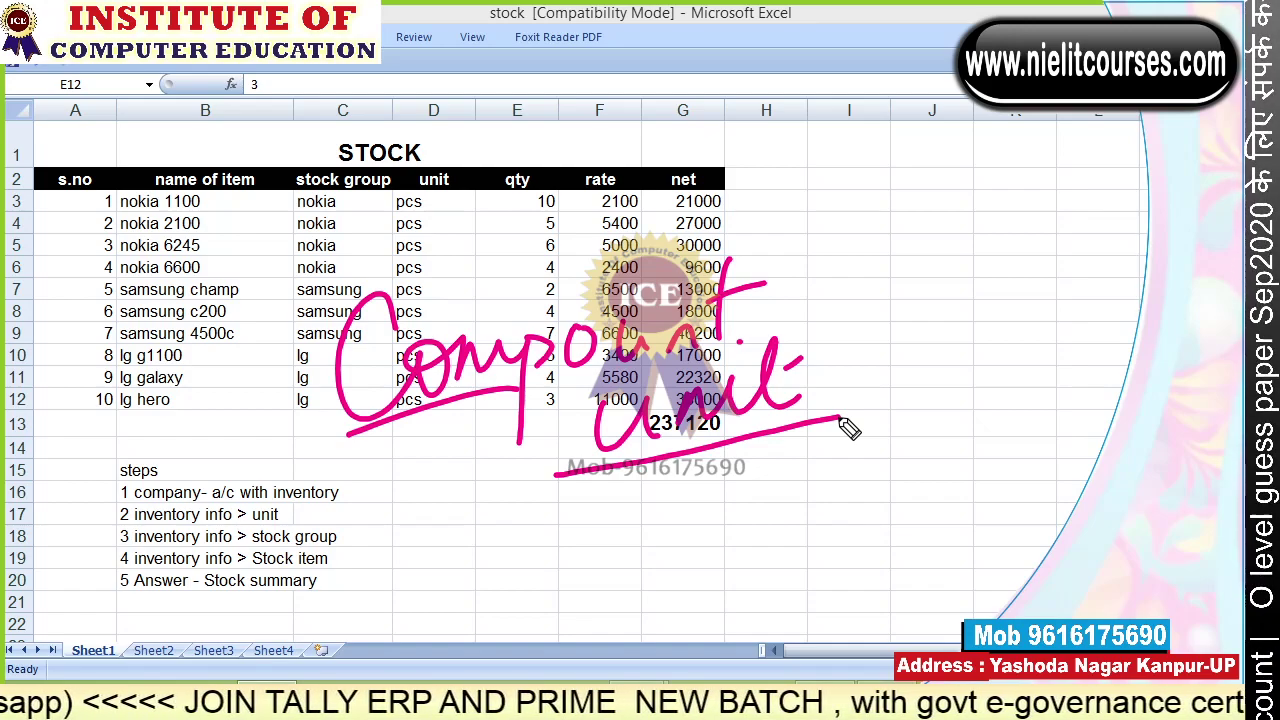
# Handwrite the example "eggs" with "crate of 30 pcs" below the heading, underline it, and erase all the ink.
pyautogui.moveTo(195, 545)
pyautogui.mouseDown()
pyautogui.moveTo(240, 515)
pyautogui.moveTo(328, 565)
pyautogui.moveTo(322, 603)
pyautogui.mouseUp()
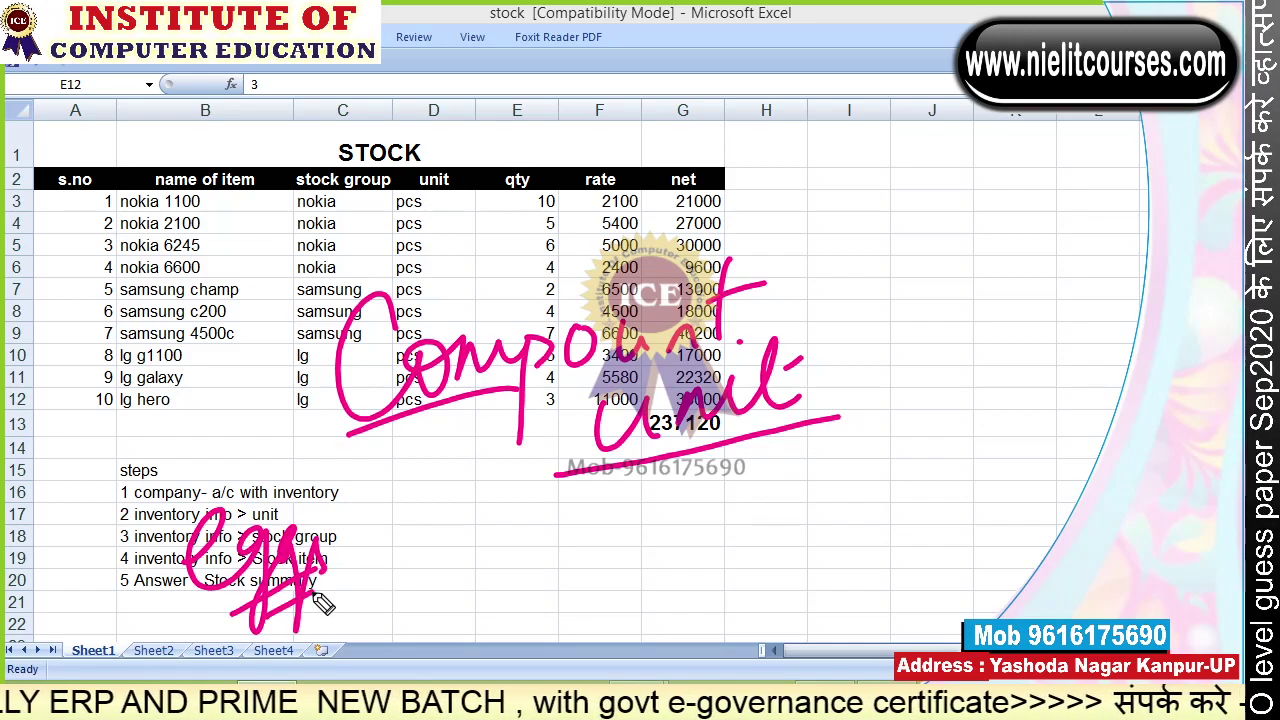
pyautogui.moveTo(432, 525)
pyautogui.mouseDown()
pyautogui.moveTo(406, 600)
pyautogui.moveTo(490, 545)
pyautogui.moveTo(503, 583)
pyautogui.moveTo(507, 557)
pyautogui.moveTo(475, 565)
pyautogui.moveTo(540, 575)
pyautogui.moveTo(586, 558)
pyautogui.moveTo(590, 525)
pyautogui.moveTo(697, 506)
pyautogui.moveTo(703, 580)
pyautogui.moveTo(772, 568)
pyautogui.moveTo(815, 517)
pyautogui.moveTo(888, 616)
pyautogui.moveTo(980, 609)
pyautogui.moveTo(598, 627)
pyautogui.mouseUp()
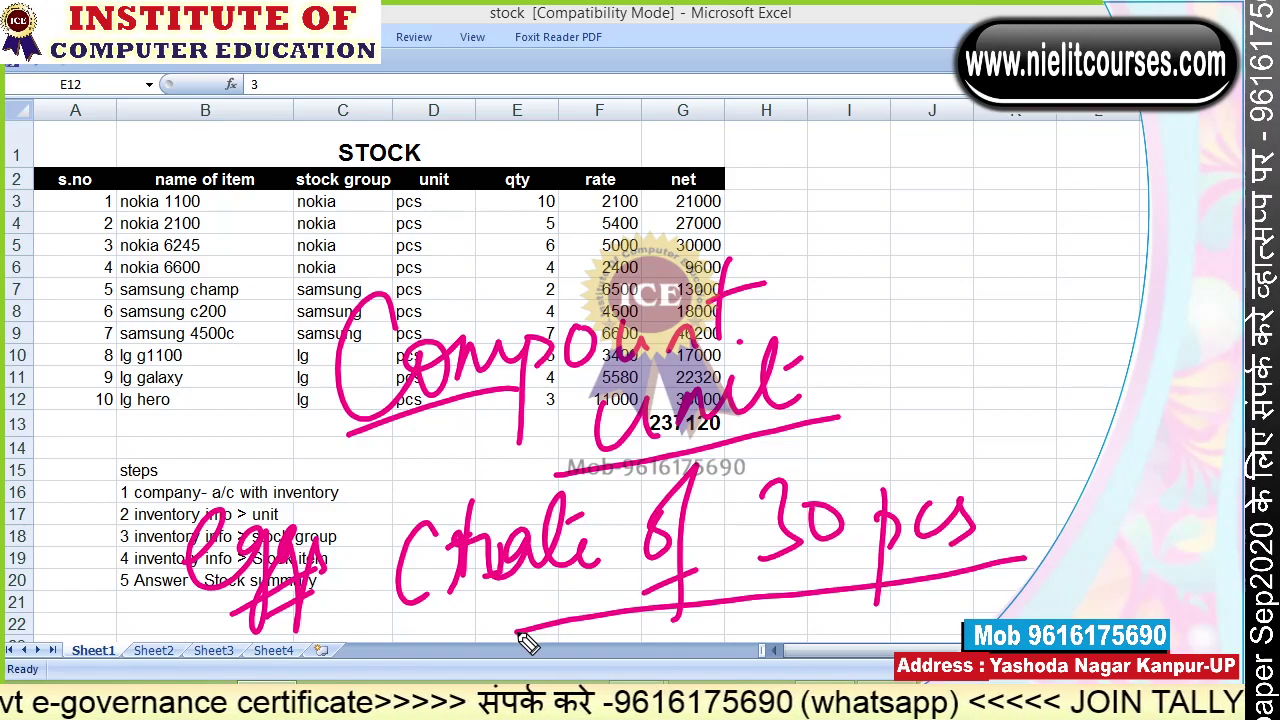
pyautogui.press('Escape')
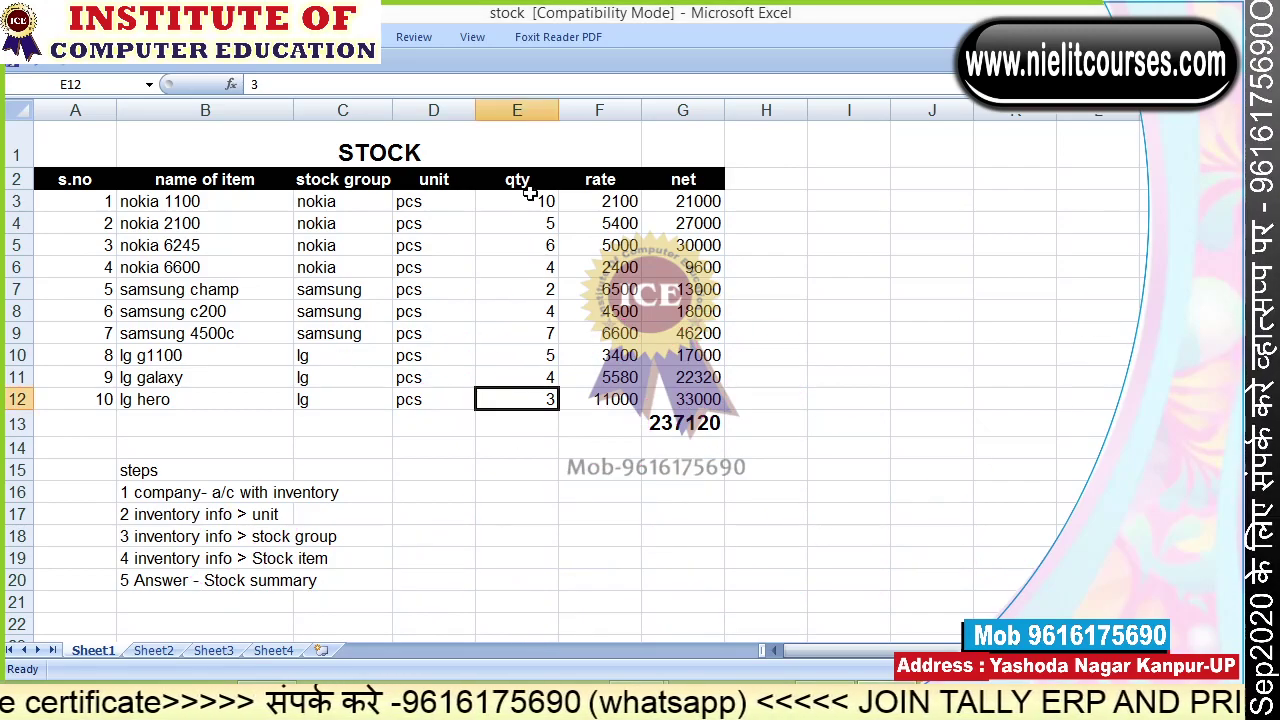
# Select the stock group step in B18:C18 and mark the nokia, samsung and lg groups with ink brackets beside the stock group column.
pyautogui.moveTo(528, 190); pyautogui.dragTo(530, 399)
pyautogui.moveTo(168, 538); pyautogui.dragTo(318, 537)
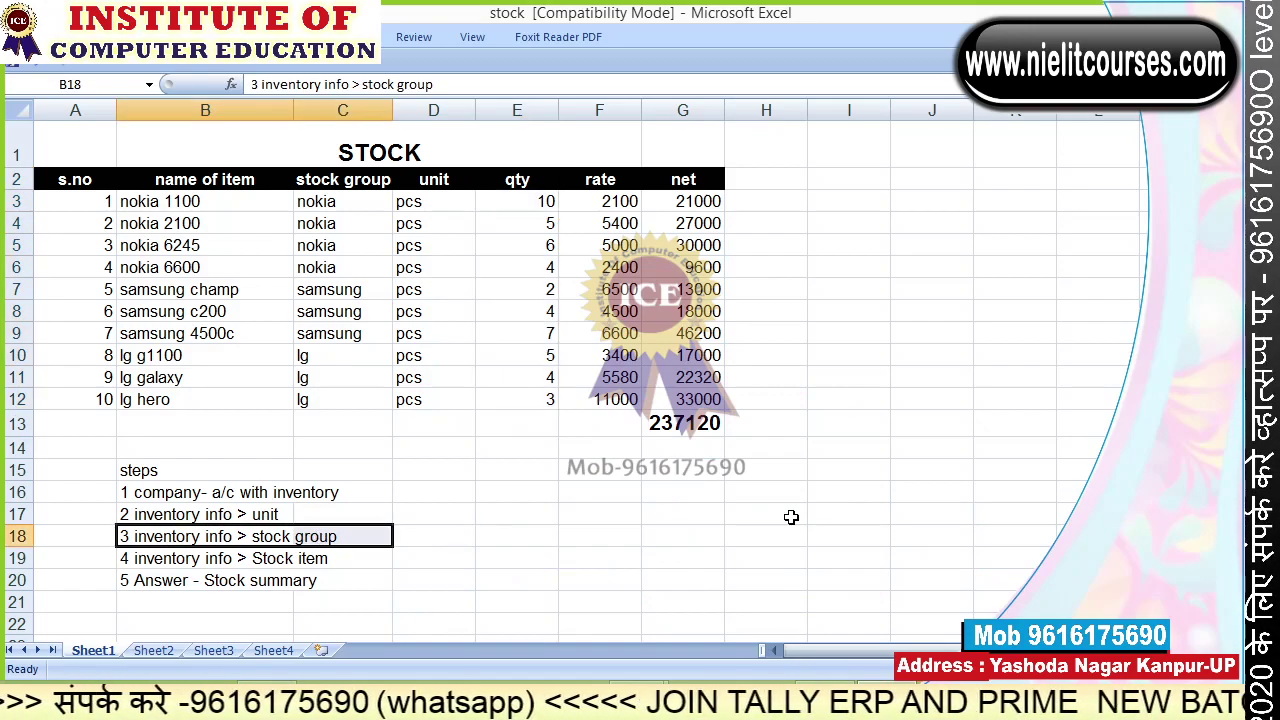
pyautogui.hotkey('alt', 'Tab')
pyautogui.moveTo(376, 165)
pyautogui.mouseDown()
pyautogui.moveTo(312, 165)
pyautogui.moveTo(315, 440)
pyautogui.moveTo(395, 182)
pyautogui.mouseUp()
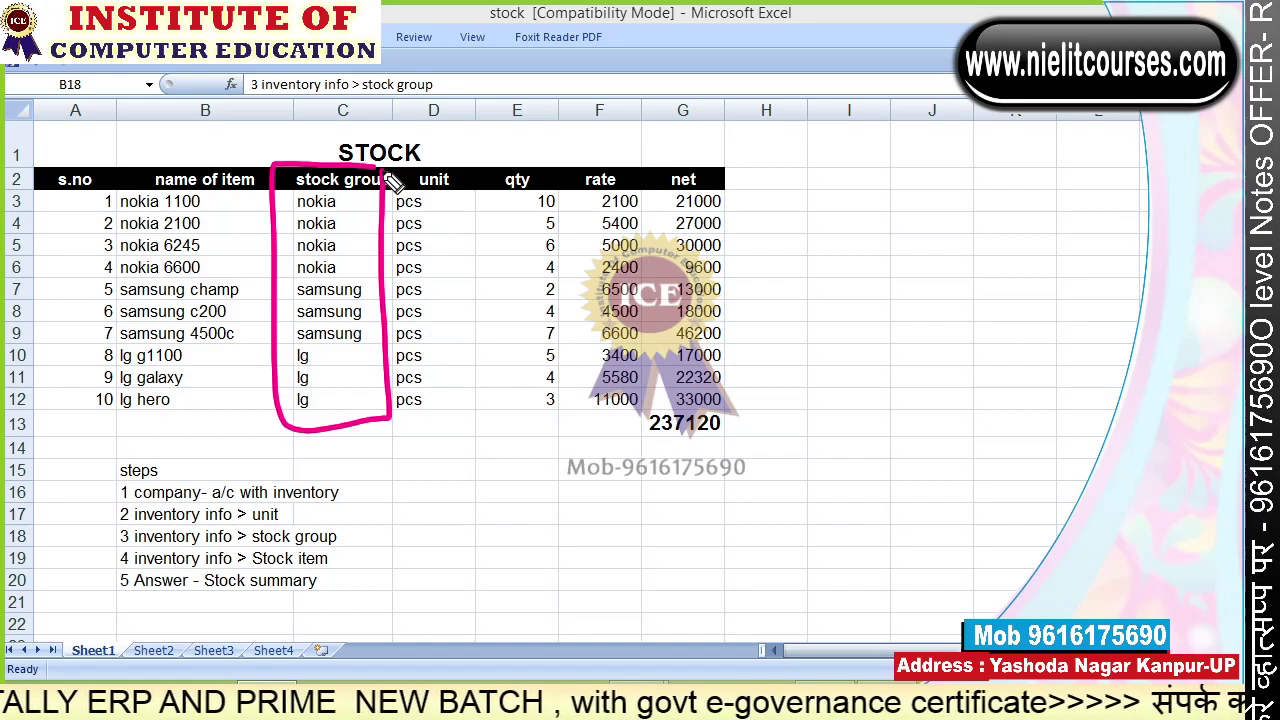
pyautogui.press('Escape')
pyautogui.moveTo(299, 157)
pyautogui.mouseDown()
pyautogui.moveTo(277, 245)
pyautogui.moveTo(296, 284)
pyautogui.moveTo(274, 417)
pyautogui.moveTo(292, 437)
pyautogui.mouseUp()
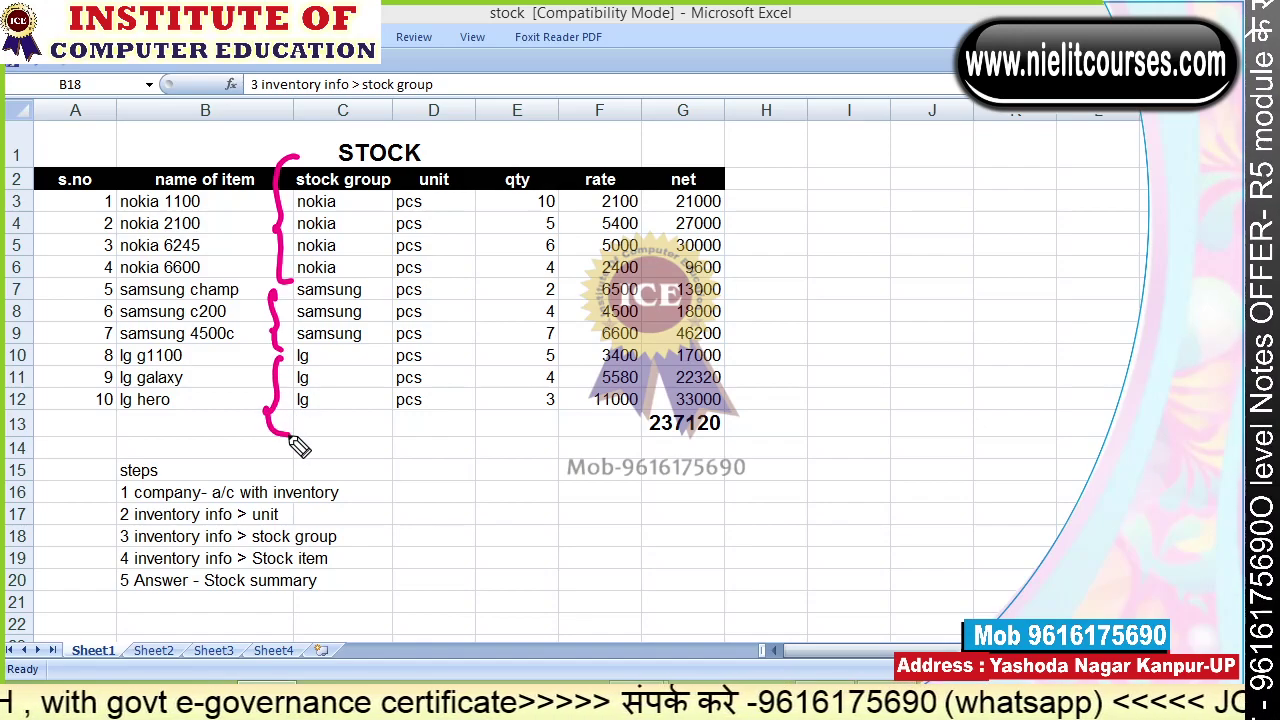
# Try accessaires as an additional stock group in C13, and clear both the entry and the ink brackets.
pyautogui.click(352, 424)
pyautogui.write('a')
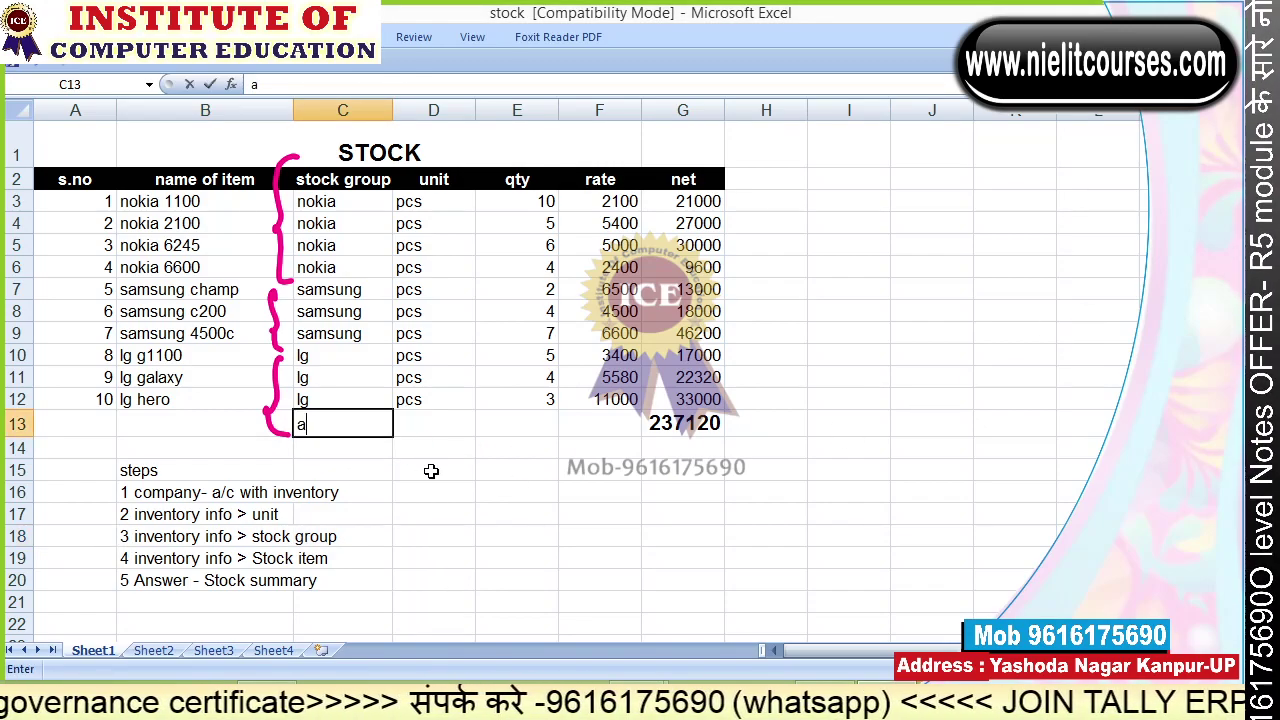
pyautogui.write('ccessaires')
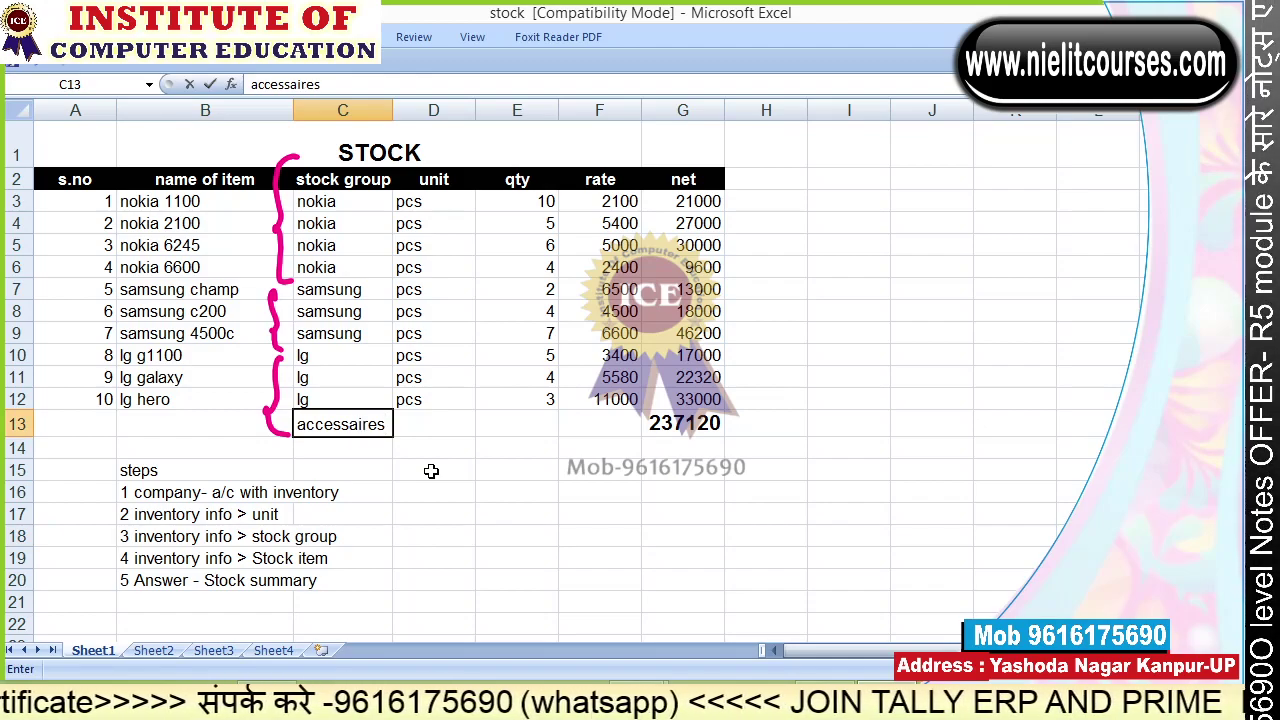
pyautogui.press('Return')
pyautogui.press('Left')
pyautogui.press('Up')
pyautogui.press('Left')
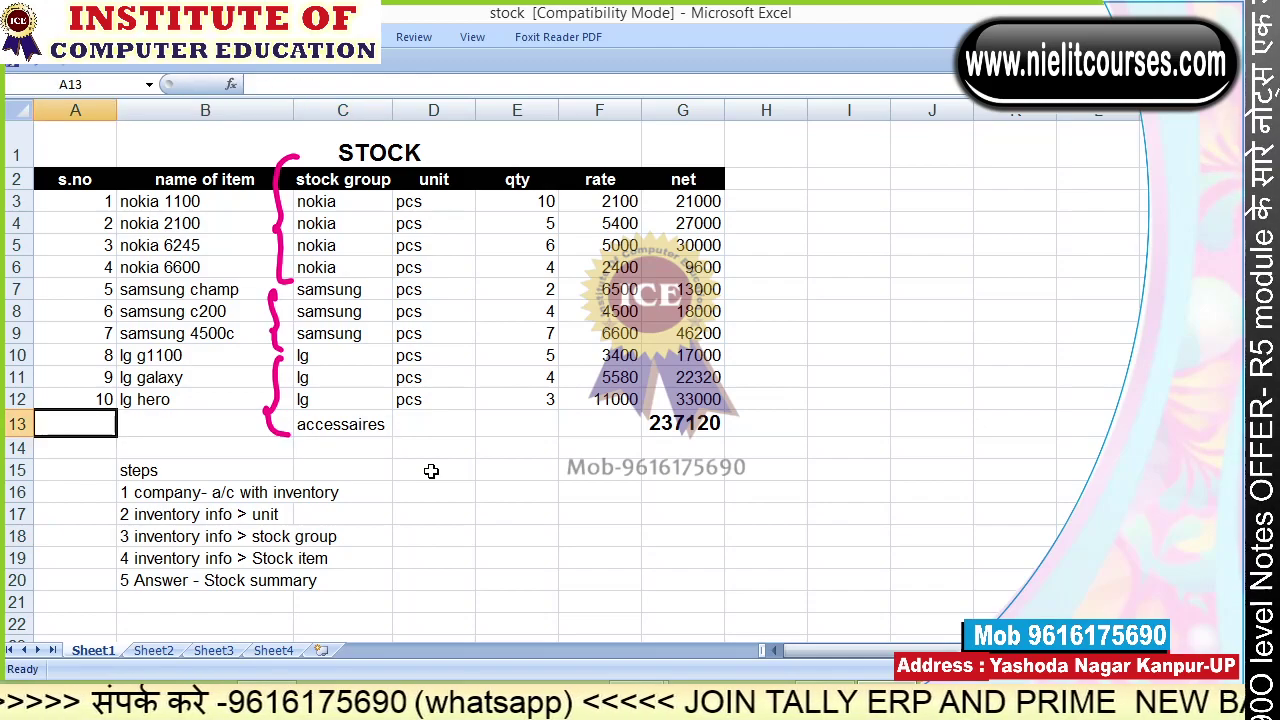
pyautogui.press('Right')
pyautogui.press('Right')
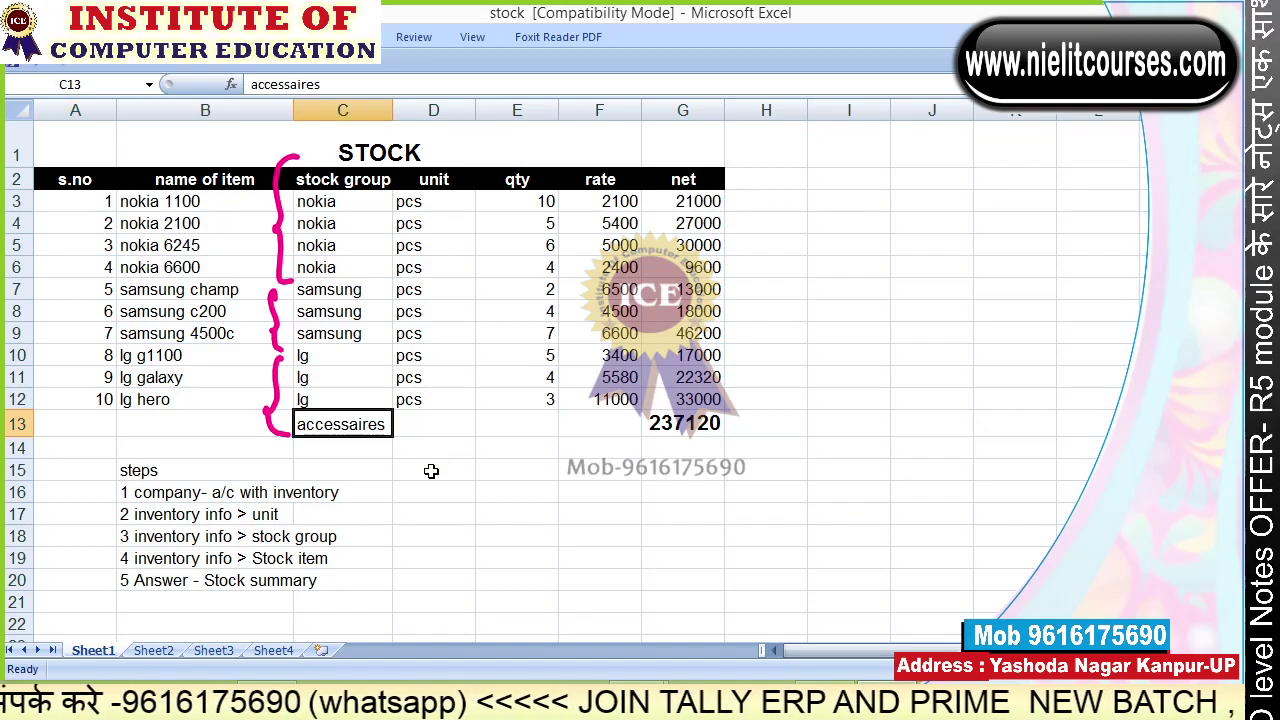
pyautogui.press('Delete')
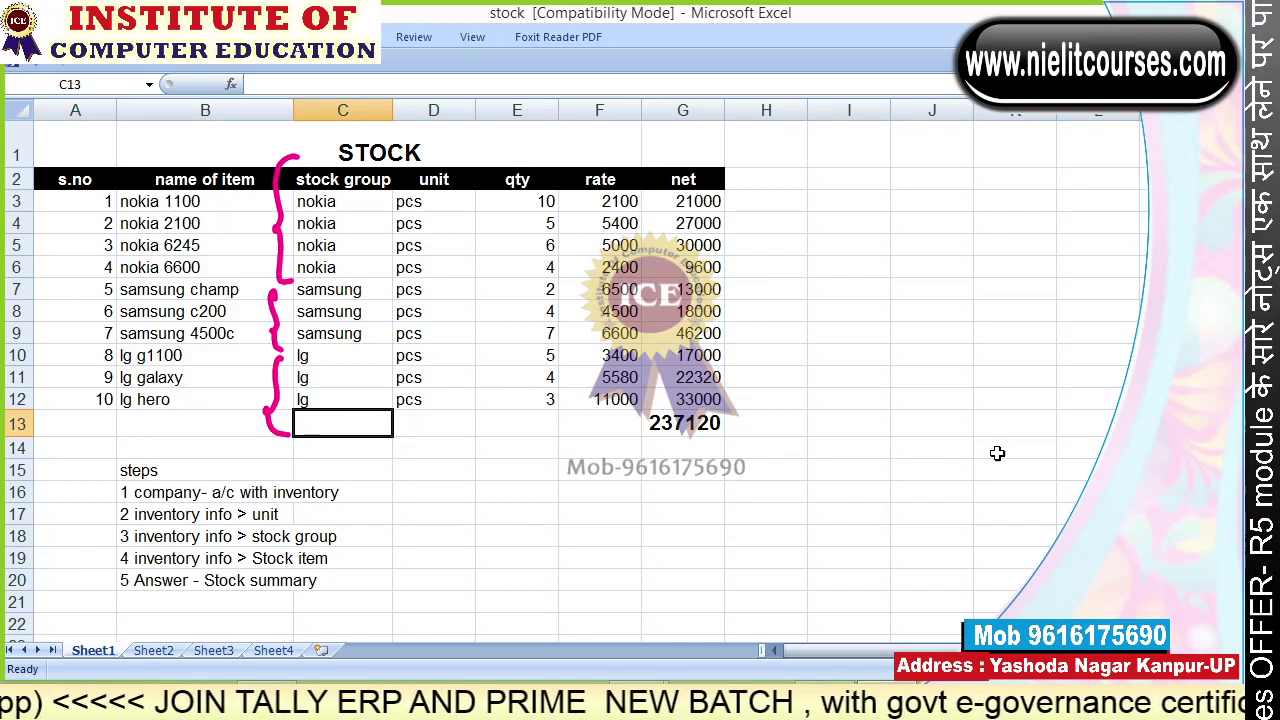
pyautogui.press('Escape')
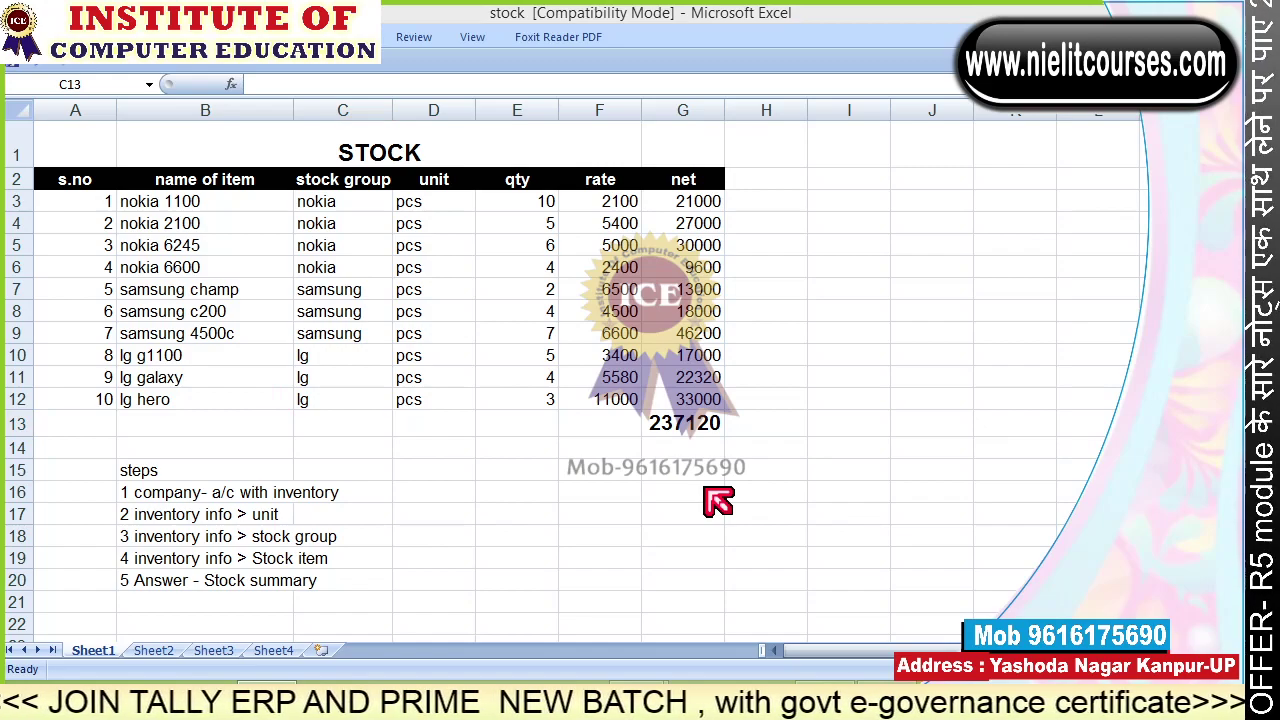
# Tick step 4, Stock item, in ink, draw a downward arrow along the name of item column, and erase the marks.
pyautogui.moveTo(86, 561); pyautogui.dragTo(133, 555)
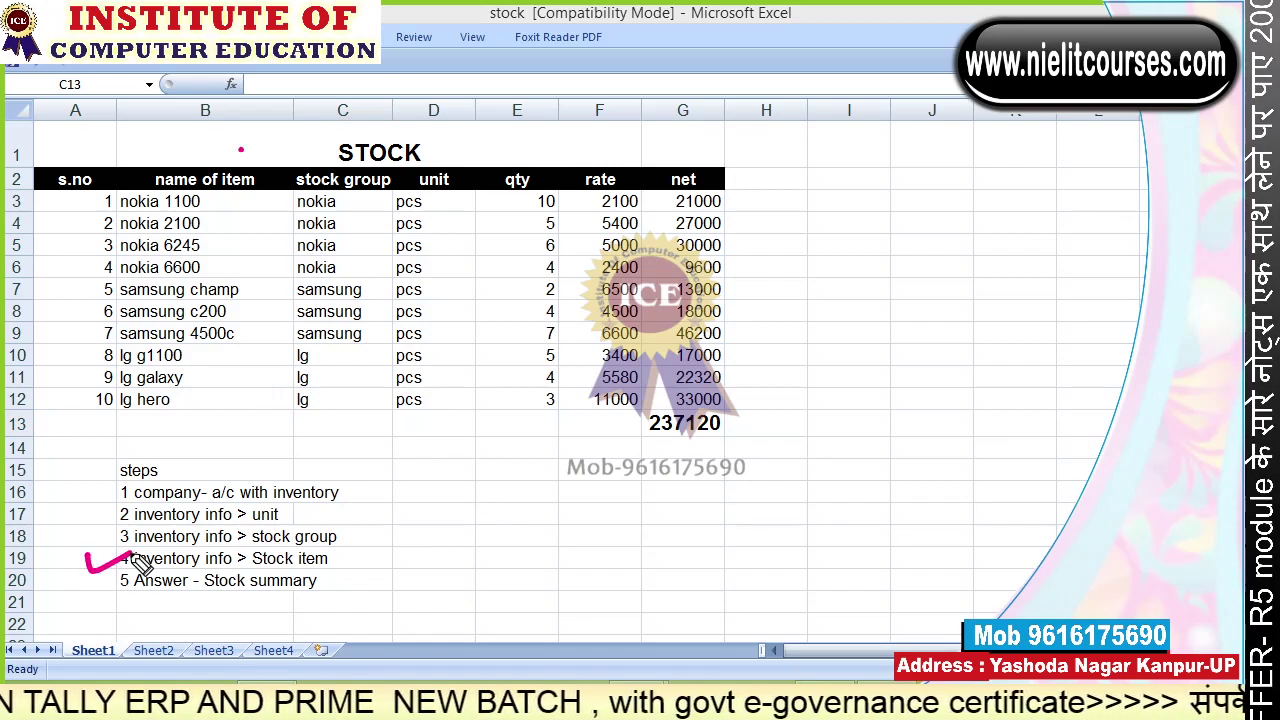
pyautogui.moveTo(241, 150); pyautogui.dragTo(237, 433)
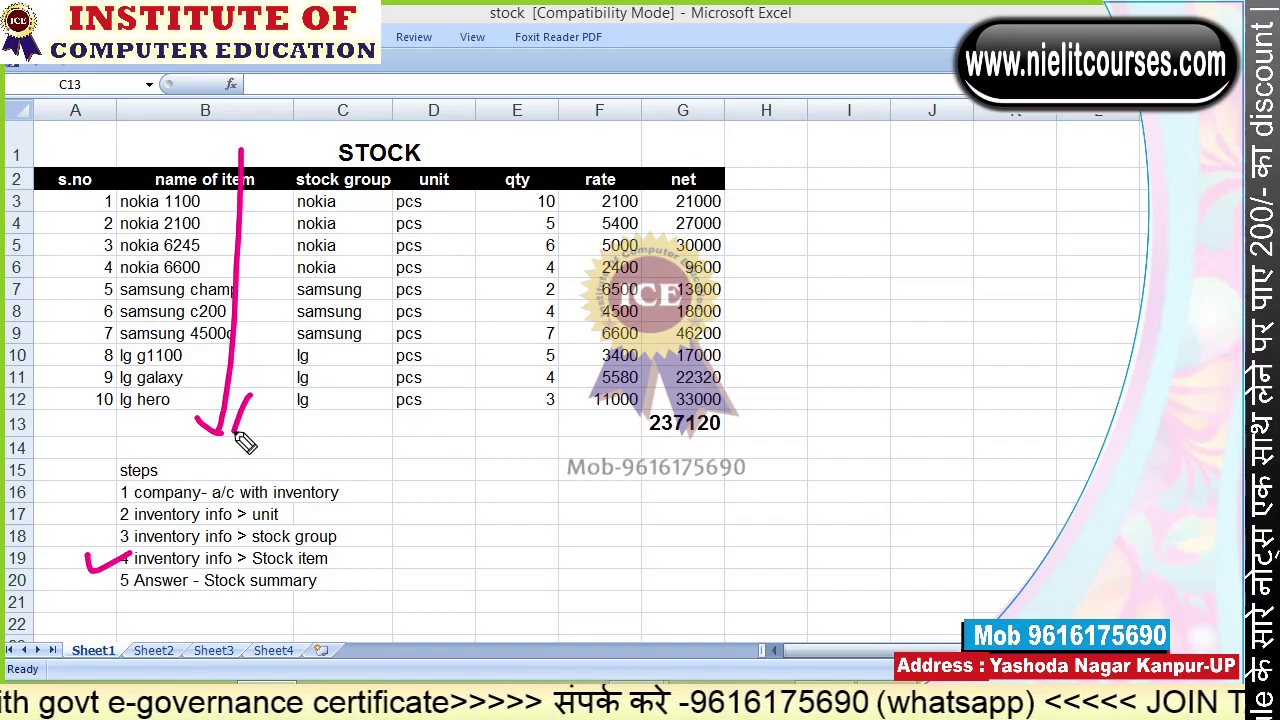
pyautogui.press('Escape')
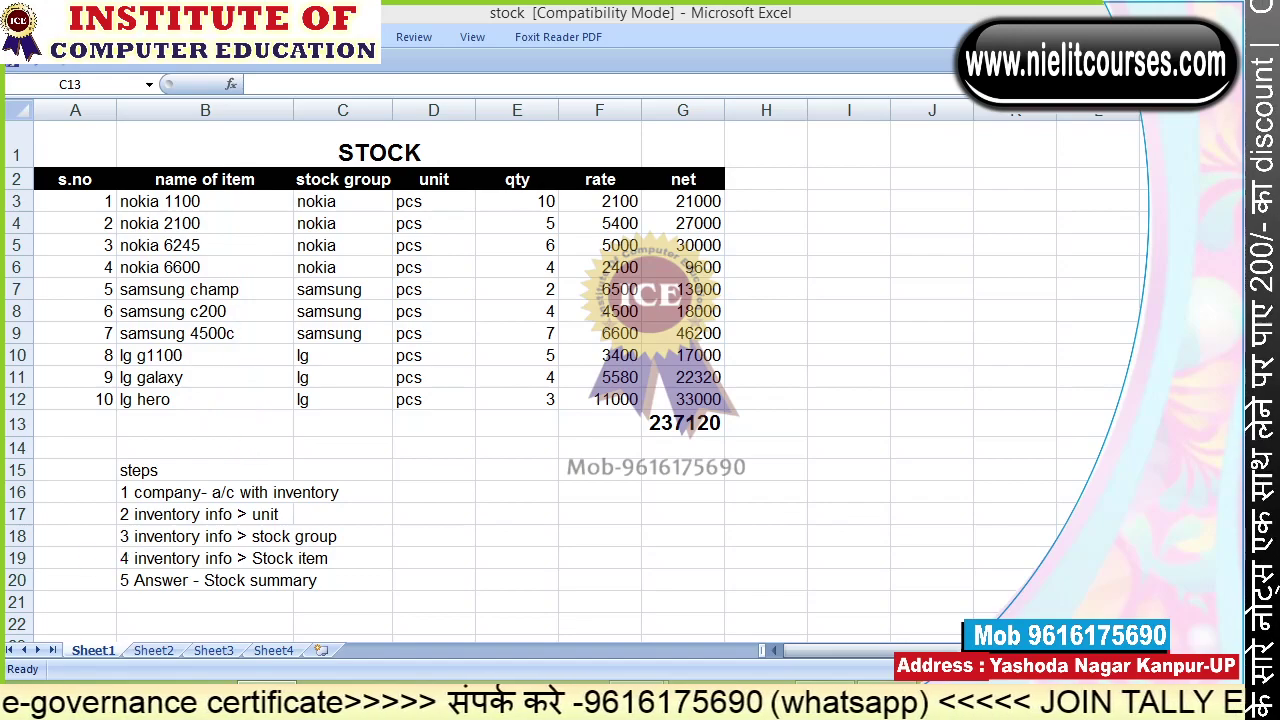
# Circle the qty and rate columns of the stock table in ink and erase the circles.
pyautogui.moveTo(518, 148)
pyautogui.mouseDown()
pyautogui.moveTo(491, 244)
pyautogui.moveTo(566, 216)
pyautogui.moveTo(524, 138)
pyautogui.mouseUp()
pyautogui.moveTo(627, 144)
pyautogui.mouseDown()
pyautogui.moveTo(638, 385)
pyautogui.moveTo(634, 160)
pyautogui.mouseUp()
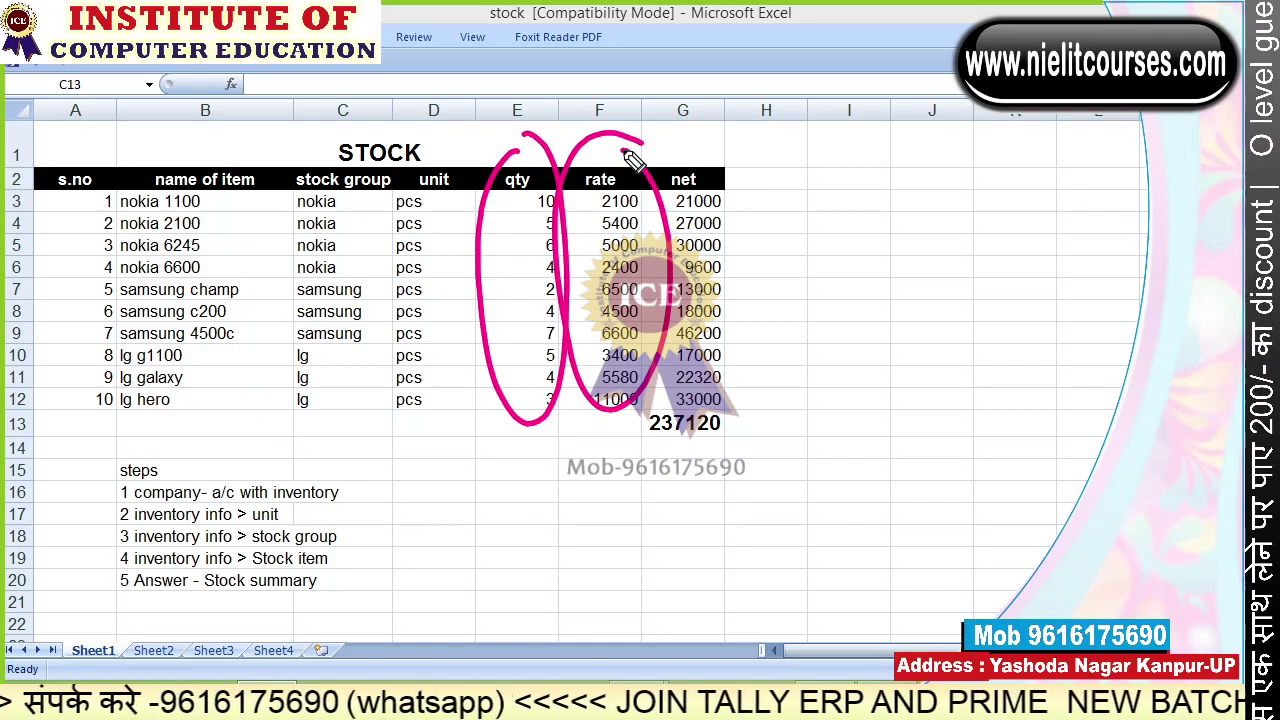
pyautogui.press('e')
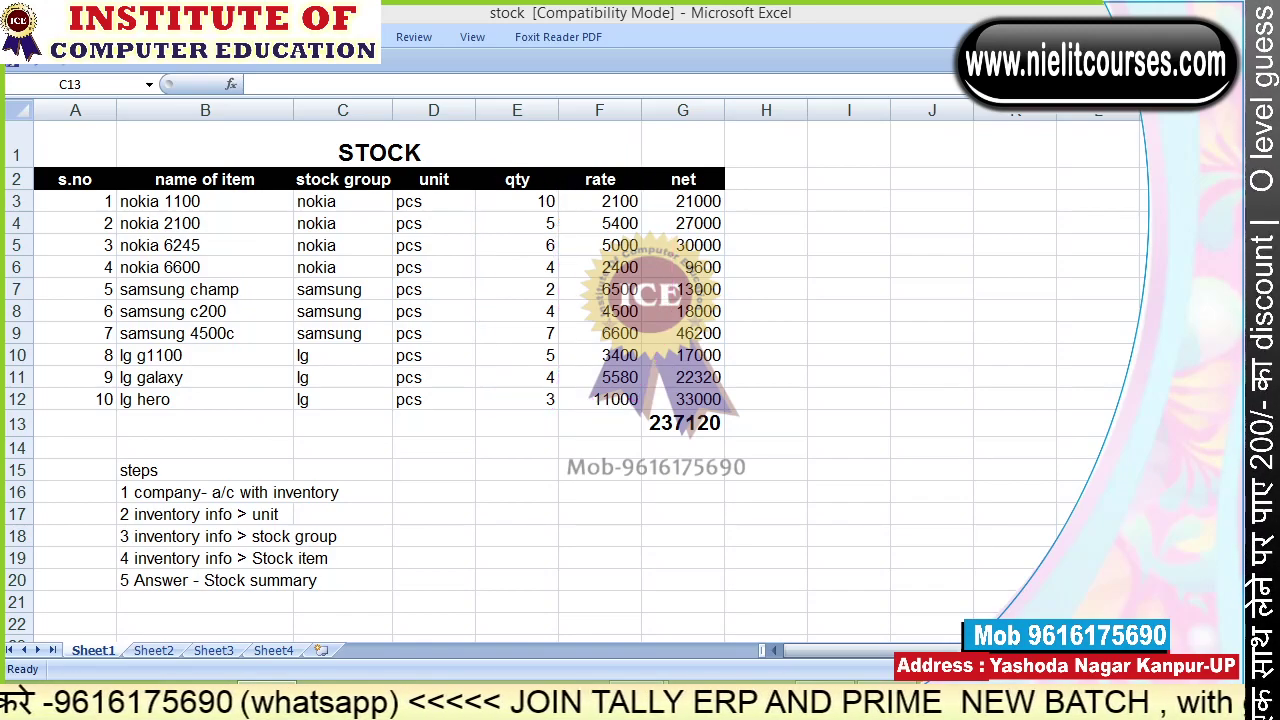
# Box the qty and rate of nokia 1100 in row 3 in ink and draw a tick beside its net amount.
pyautogui.moveTo(506, 214)
pyautogui.mouseDown()
pyautogui.moveTo(660, 212)
pyautogui.moveTo(522, 178)
pyautogui.moveTo(508, 244)
pyautogui.mouseUp()
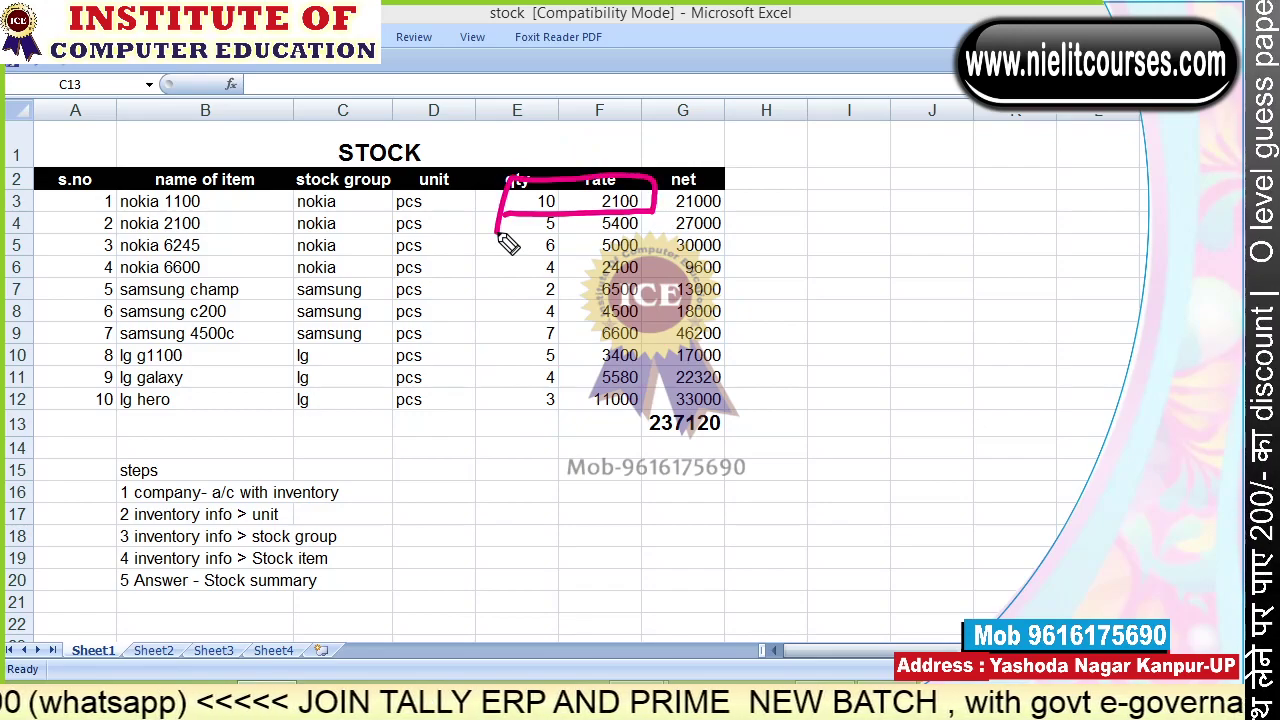
pyautogui.moveTo(731, 188); pyautogui.dragTo(816, 176)
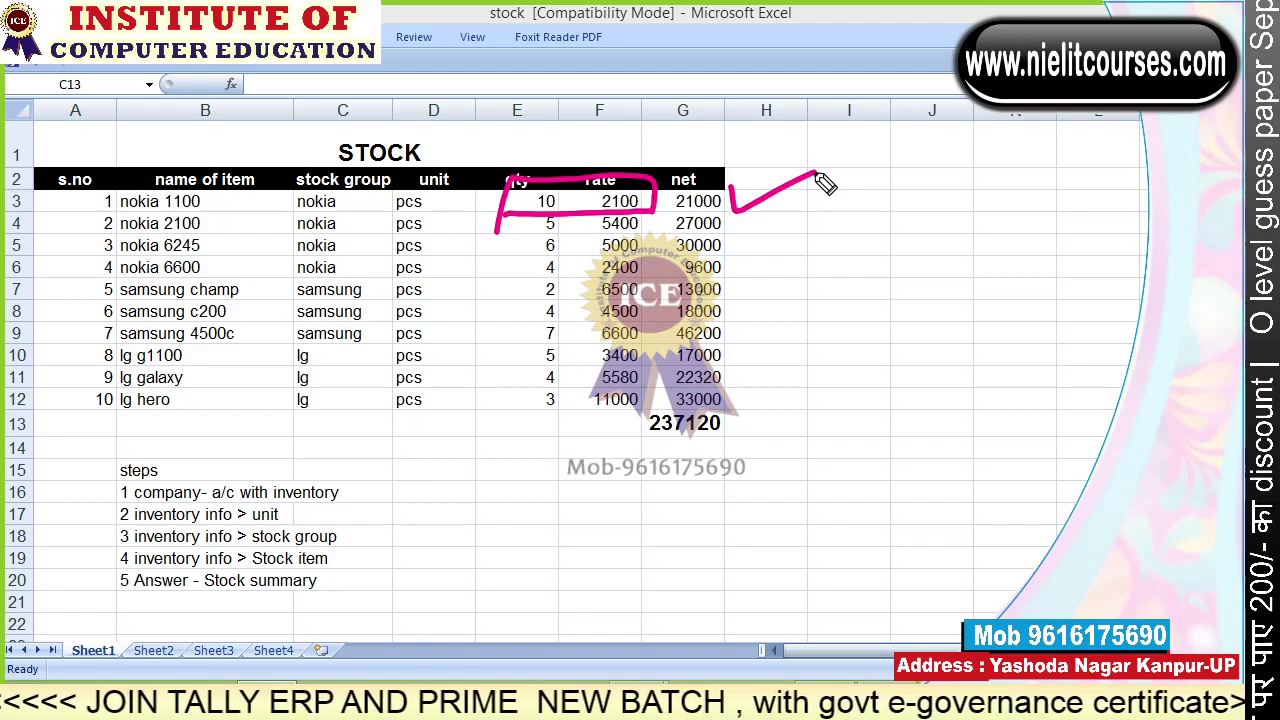
# Erase the row 3 marks, then circle the net total in ink with an arrow from step 5, Stock summary, and erase it.
pyautogui.press('Escape')
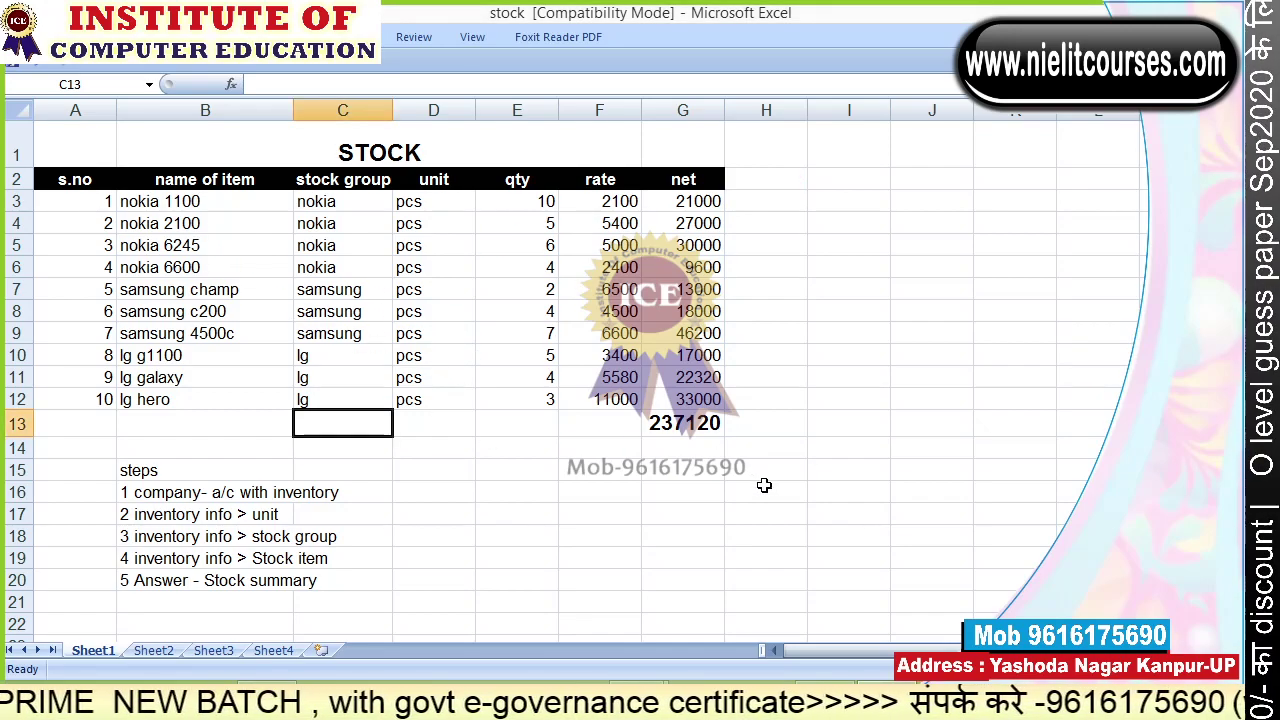
pyautogui.click(888, 700)
pyautogui.moveTo(741, 406)
pyautogui.mouseDown()
pyautogui.moveTo(645, 472)
pyautogui.moveTo(744, 406)
pyautogui.mouseUp()
pyautogui.moveTo(316, 582)
pyautogui.mouseDown()
pyautogui.moveTo(376, 595)
pyautogui.moveTo(618, 465)
pyautogui.moveTo(612, 441)
pyautogui.mouseUp()
pyautogui.moveTo(612, 445); pyautogui.dragTo(599, 505)
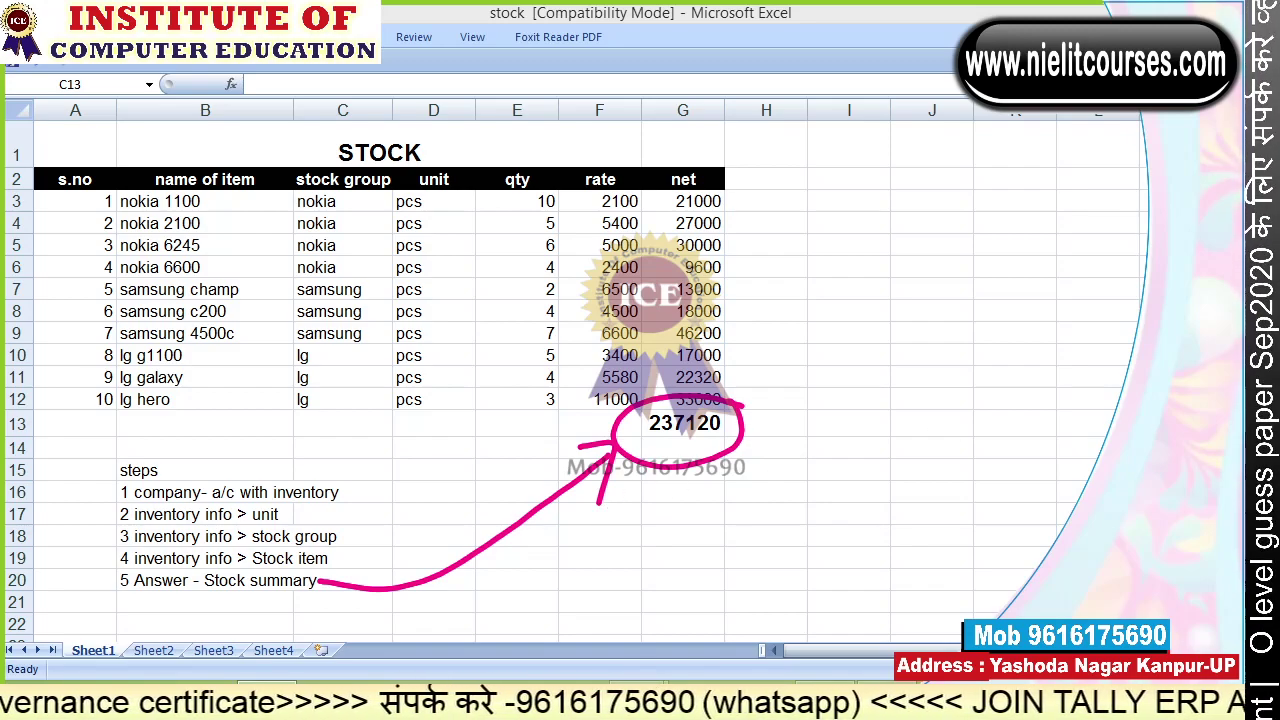
pyautogui.press('Escape')
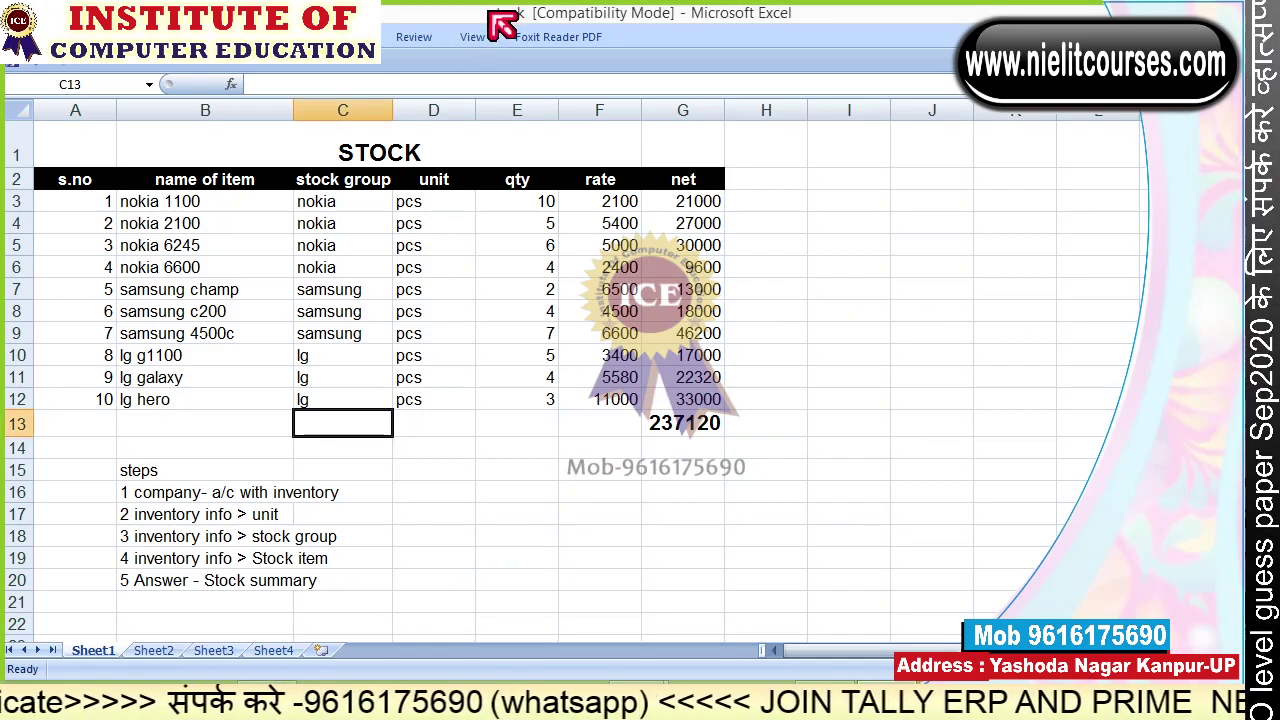
# Highlight the nokia 1100 row from item name to net, then switch to Tally.ERP 9 and start it in Educational Mode.
pyautogui.moveTo(168, 203); pyautogui.dragTo(664, 202)
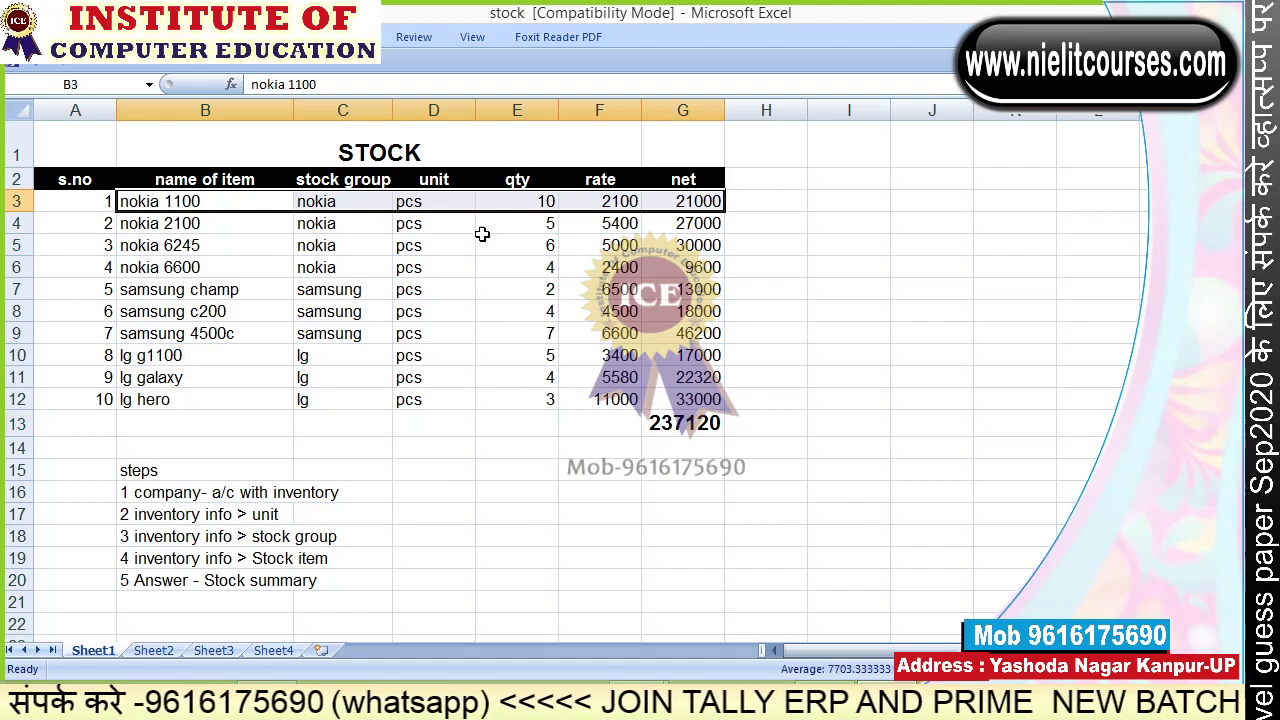
pyautogui.doubleClick(735, 20)
pyautogui.press('super+d')
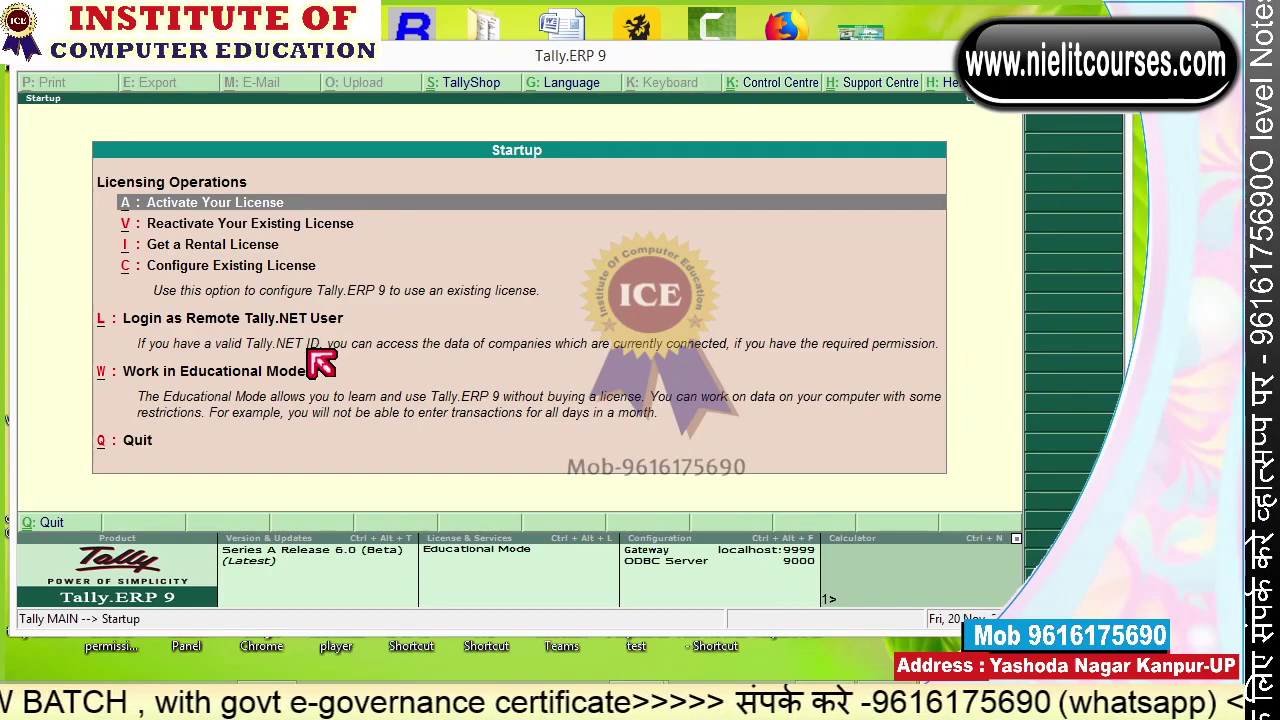
pyautogui.click(287, 381)
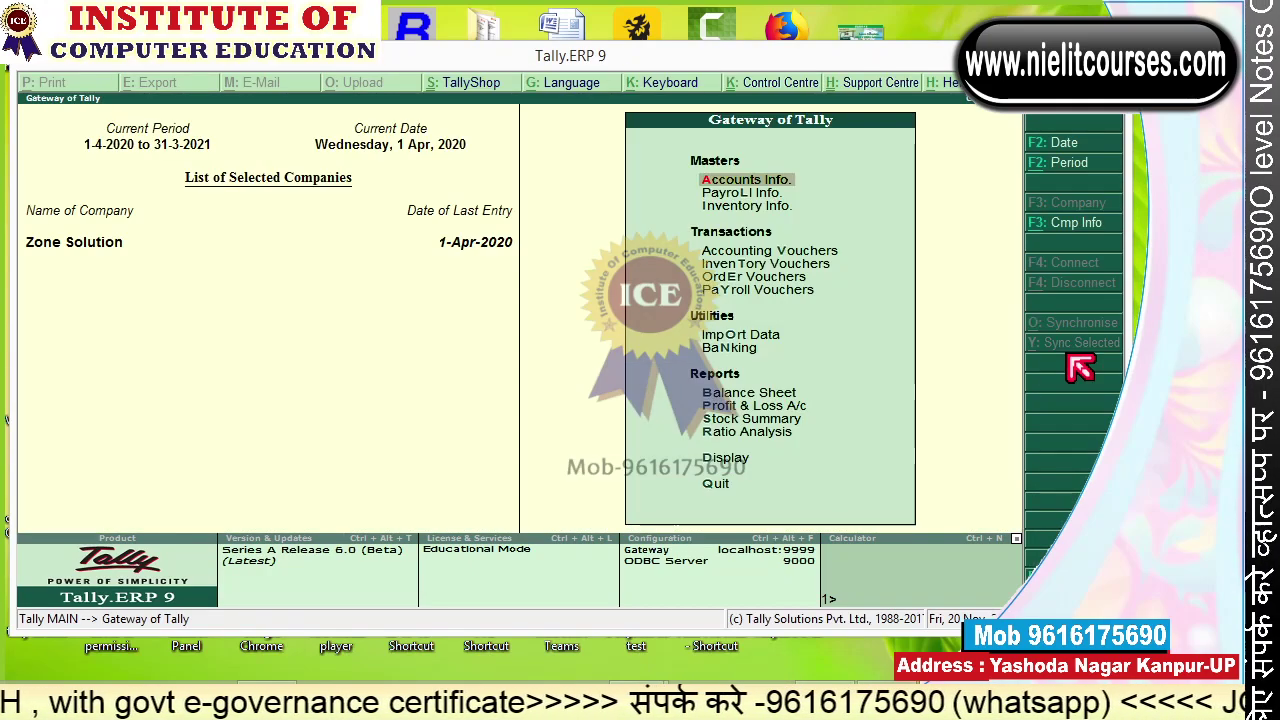
# Load the company ICE ACADEMY from the list of companies.
pyautogui.press('F1')
pyautogui.press('Down')
pyautogui.press('Down')
pyautogui.press('Down')
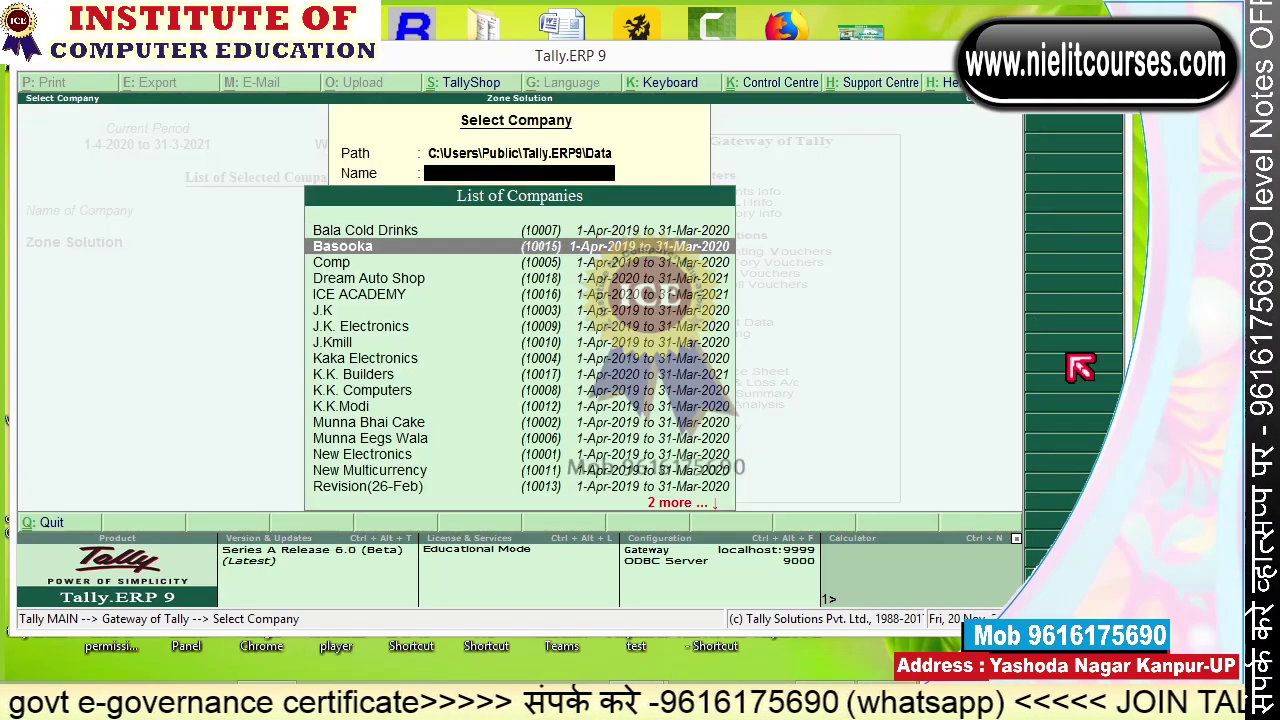
pyautogui.press('Down')
pyautogui.press('Down')
pyautogui.press('Down')
pyautogui.press('Down')
pyautogui.press('Down')
pyautogui.press('Down')
pyautogui.press('Down')
pyautogui.press('Down')
pyautogui.press('Down')
pyautogui.press('Down')
pyautogui.press('Down')
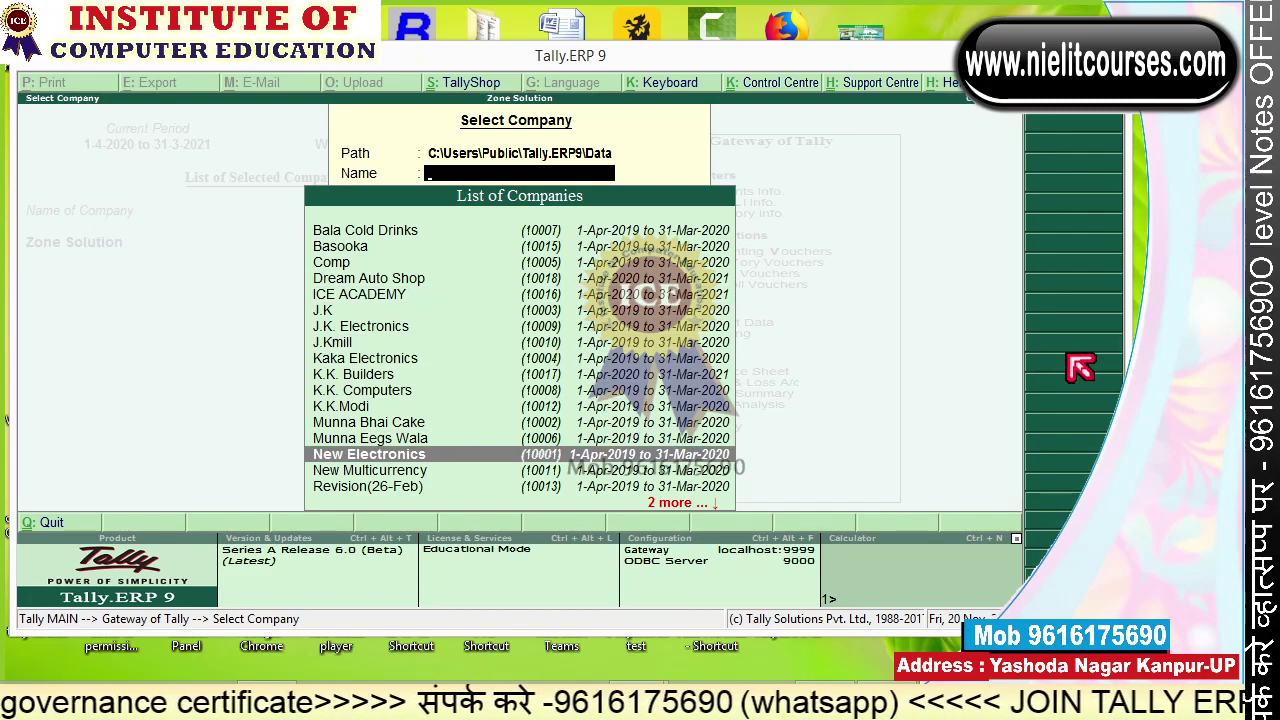
pyautogui.press('Up')
pyautogui.press('Up')
pyautogui.press('Up')
pyautogui.press('Up')
pyautogui.press('Up')
pyautogui.press('Up')
pyautogui.press('Up')
pyautogui.press('Up')
pyautogui.press('Up')
pyautogui.press('Up')
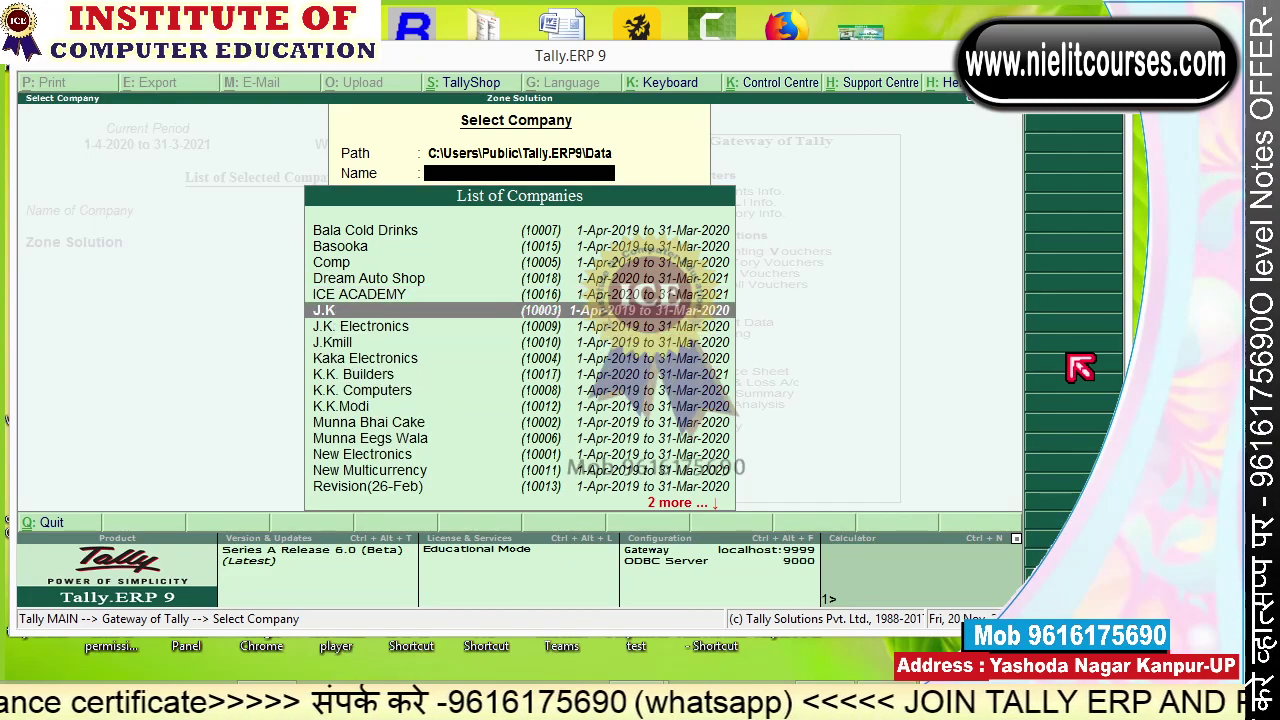
pyautogui.press('Return')
# Shut the company Zone Solution, leaving ICE ACADEMY open.
pyautogui.hotkey('alt', 'F1')
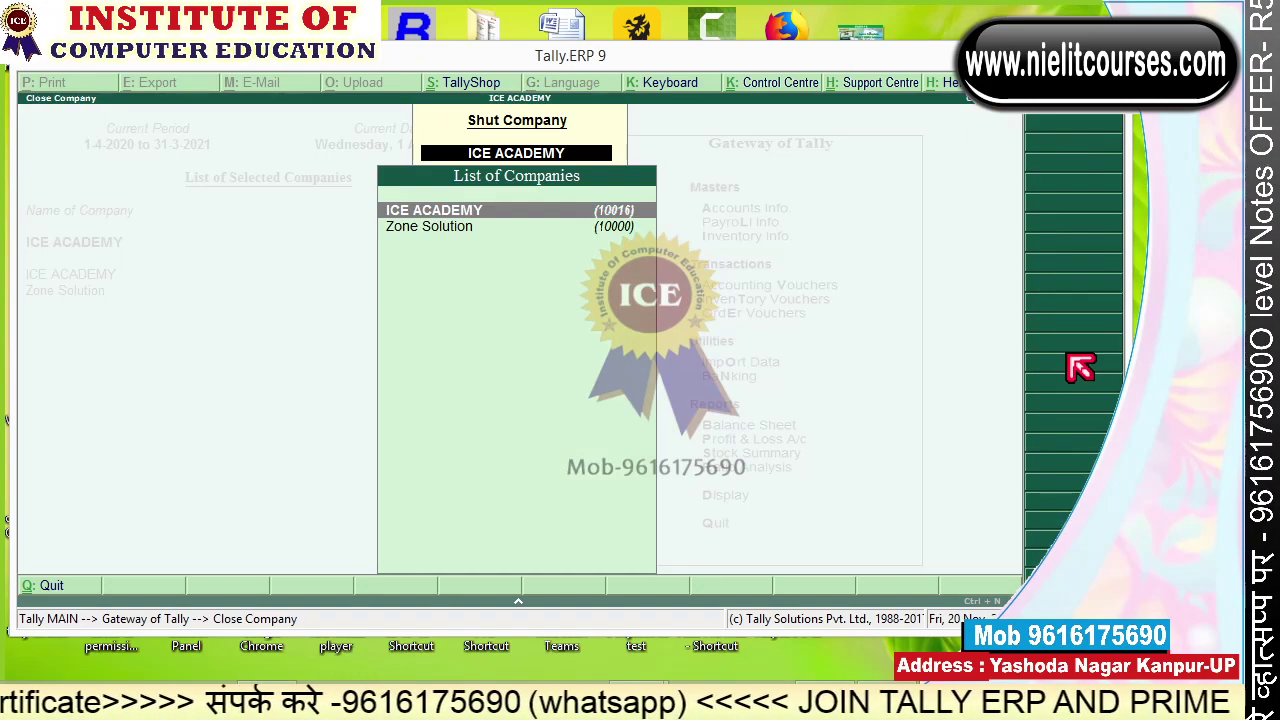
pyautogui.press('Down')
pyautogui.press('Return')
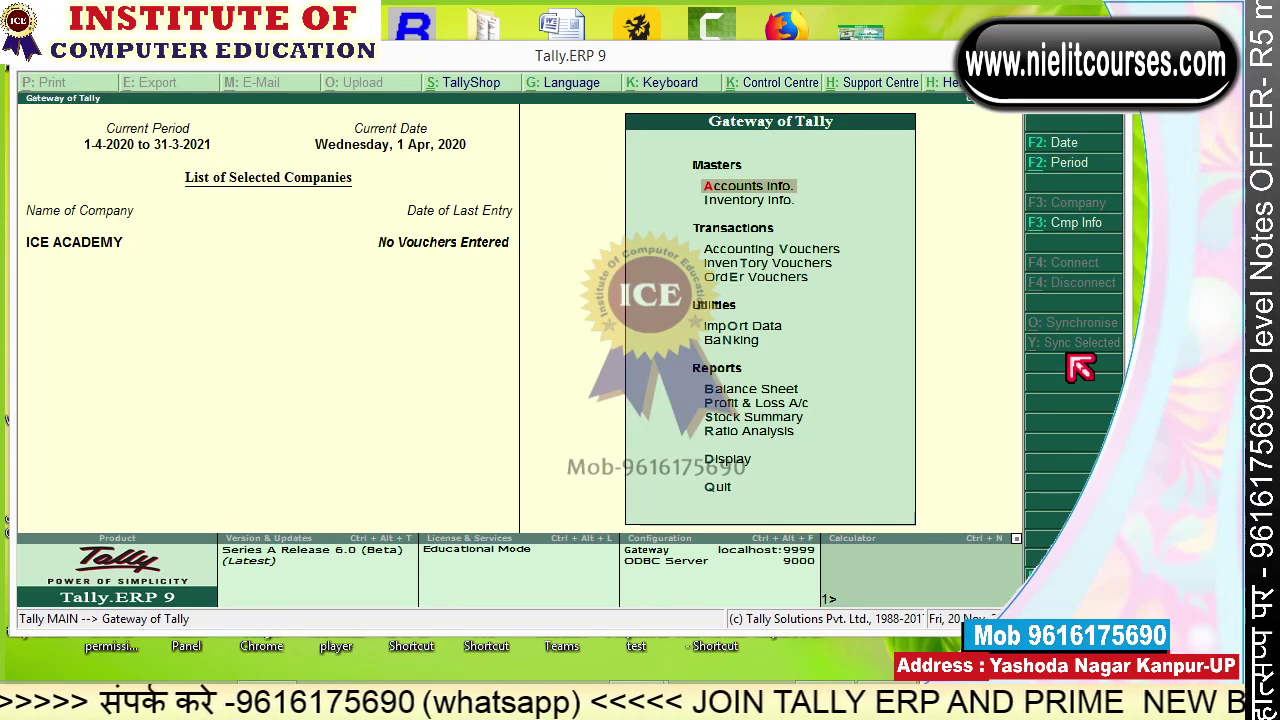
# Confirm the ICE ACADEMY period as 1-4-2020 to 31-3-2021.
pyautogui.hotkey('alt', 'F2')
pyautogui.press('Return')
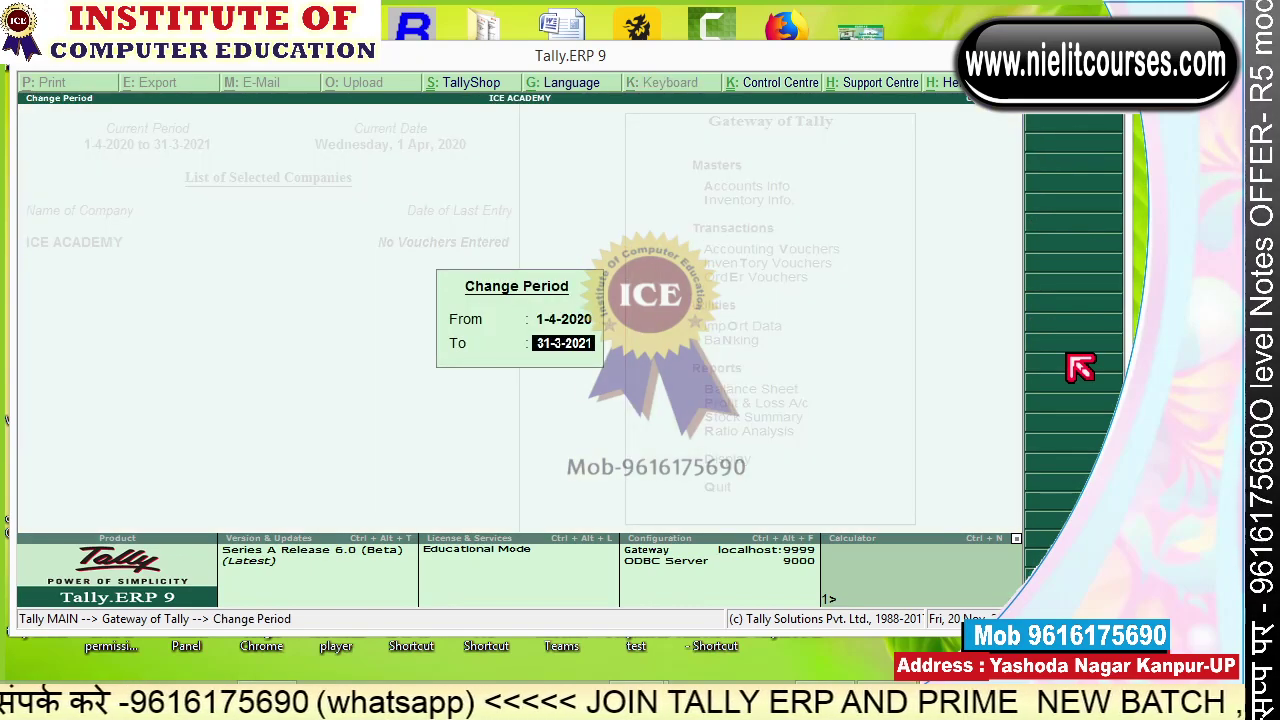
pyautogui.press('Return')
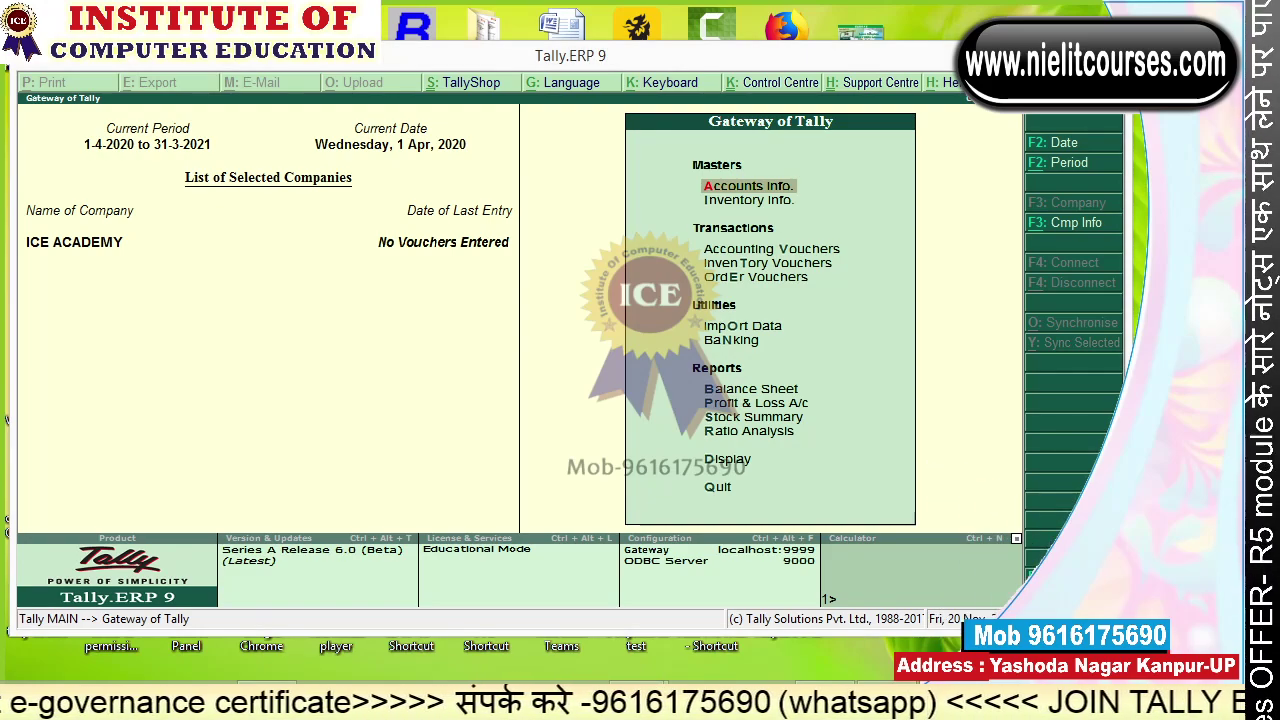
# Open Company Features, label it F11 and circle Inventory Features in ink, and erase the marks.
pyautogui.press('F11')
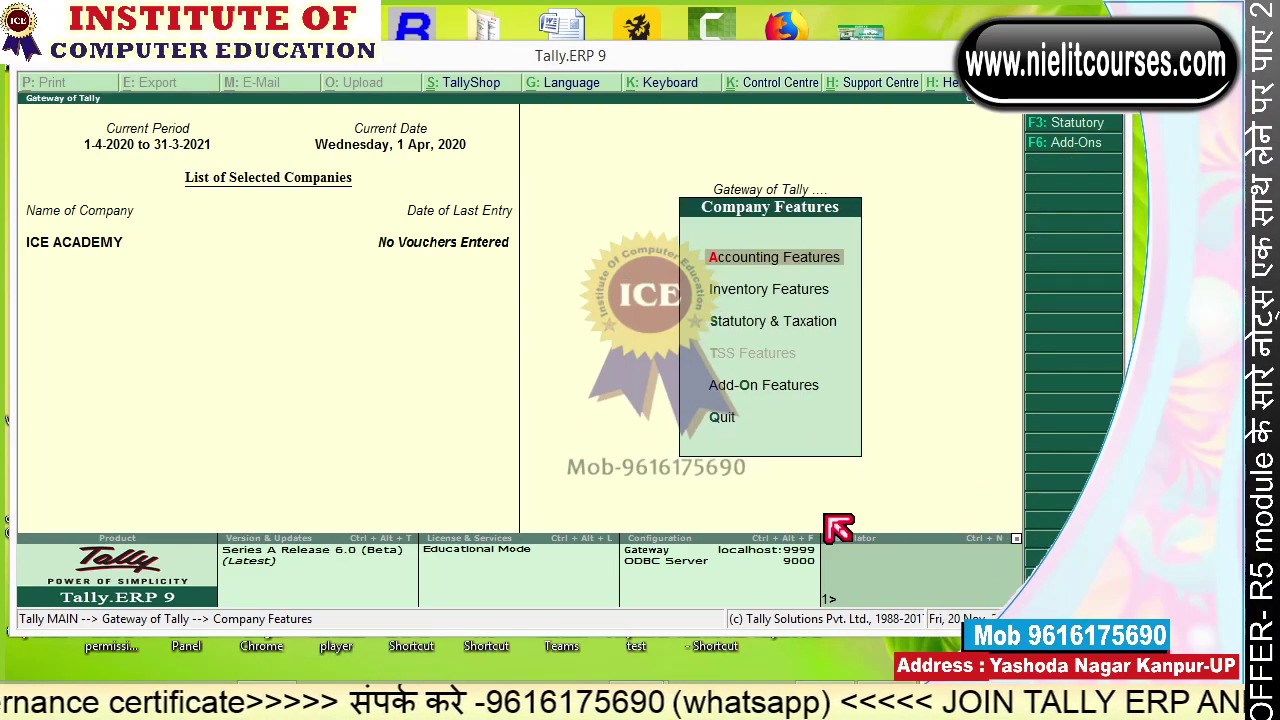
pyautogui.hotkey('ctrl', 'shift', 'd')
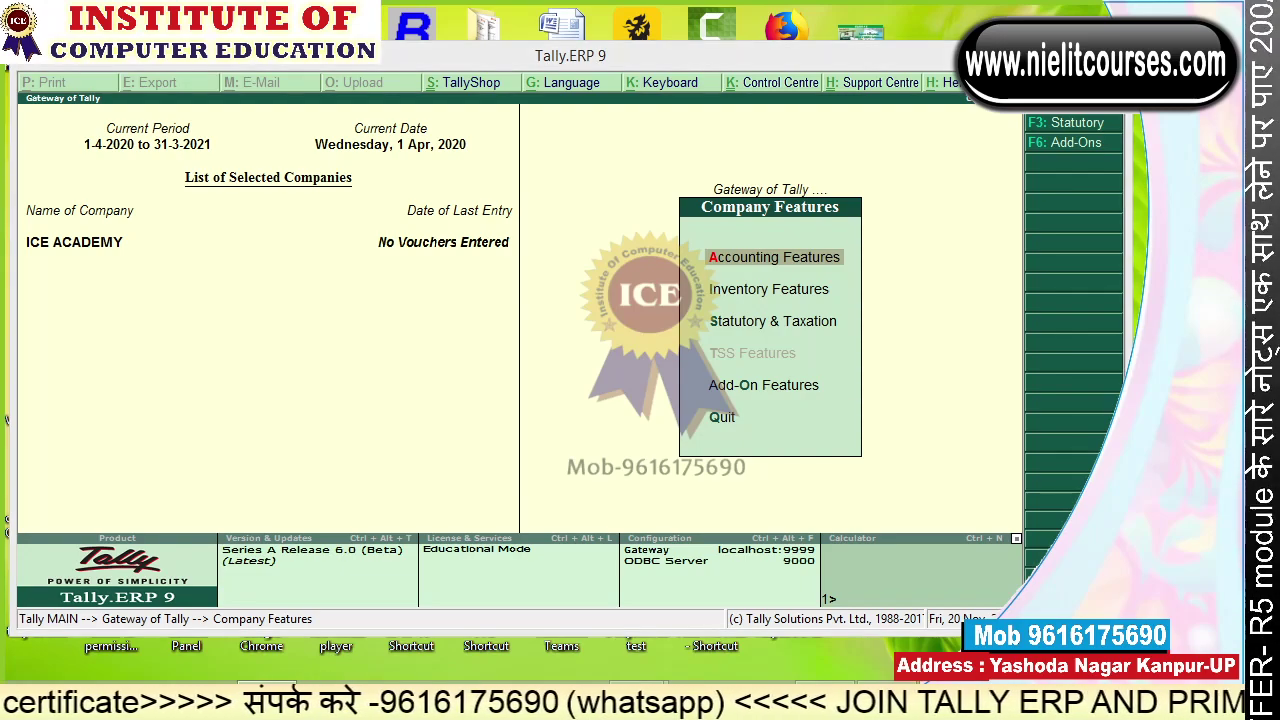
pyautogui.moveTo(755, 184); pyautogui.dragTo(597, 141)
pyautogui.moveTo(521, 127)
pyautogui.mouseDown()
pyautogui.moveTo(523, 187)
pyautogui.moveTo(537, 118)
pyautogui.mouseUp()
pyautogui.click(563, 111)
pyautogui.moveTo(525, 152); pyautogui.dragTo(564, 135)
pyautogui.moveTo(581, 100); pyautogui.dragTo(582, 160)
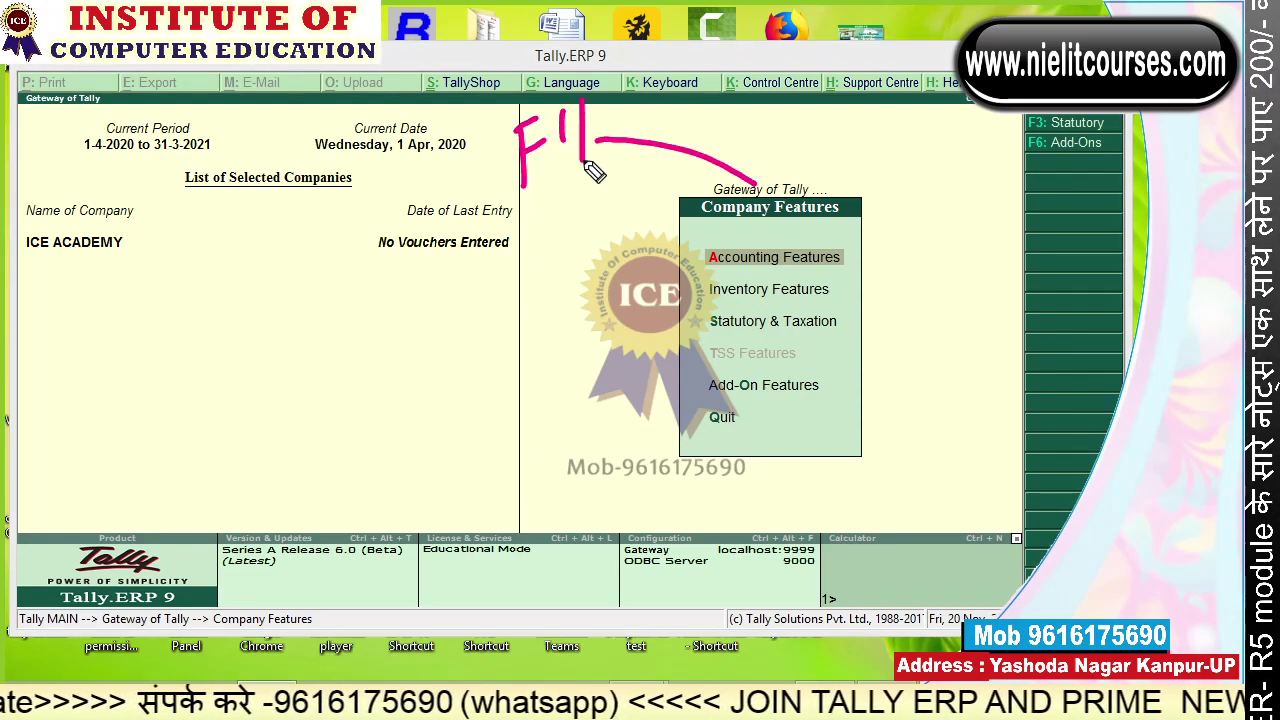
pyautogui.moveTo(812, 274)
pyautogui.mouseDown()
pyautogui.moveTo(690, 302)
pyautogui.moveTo(822, 280)
pyautogui.mouseUp()
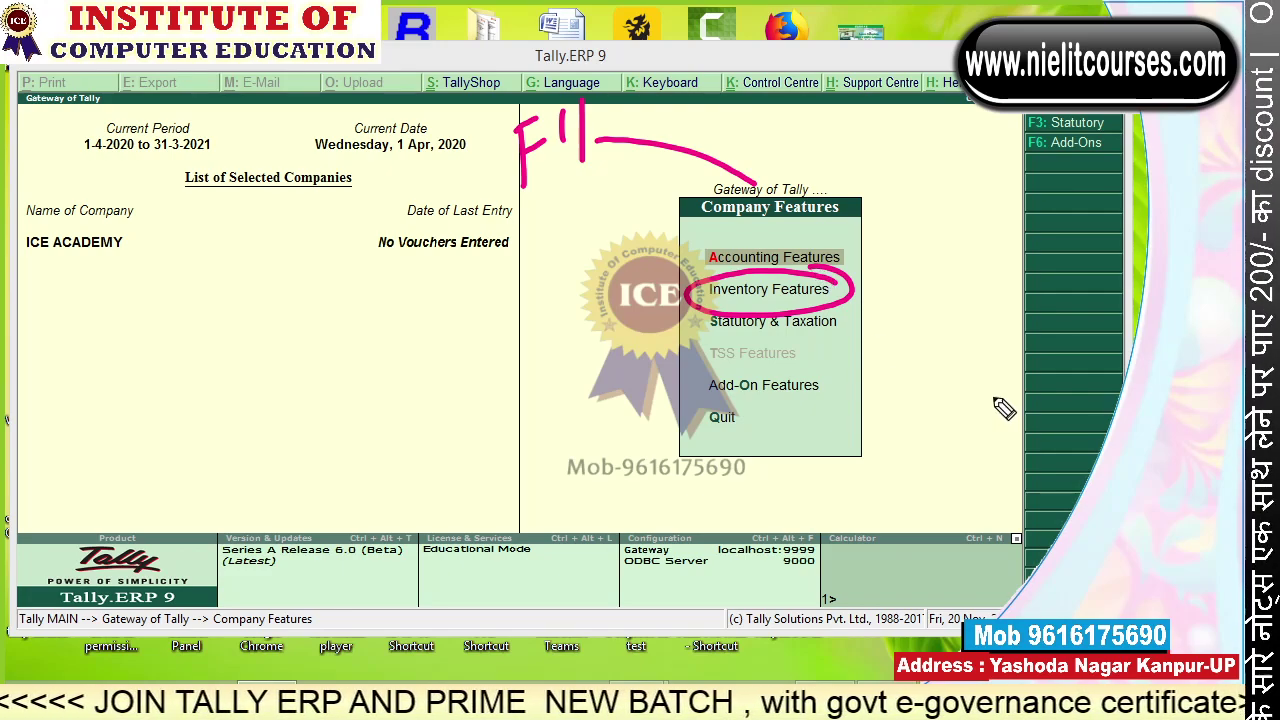
pyautogui.press('Escape')
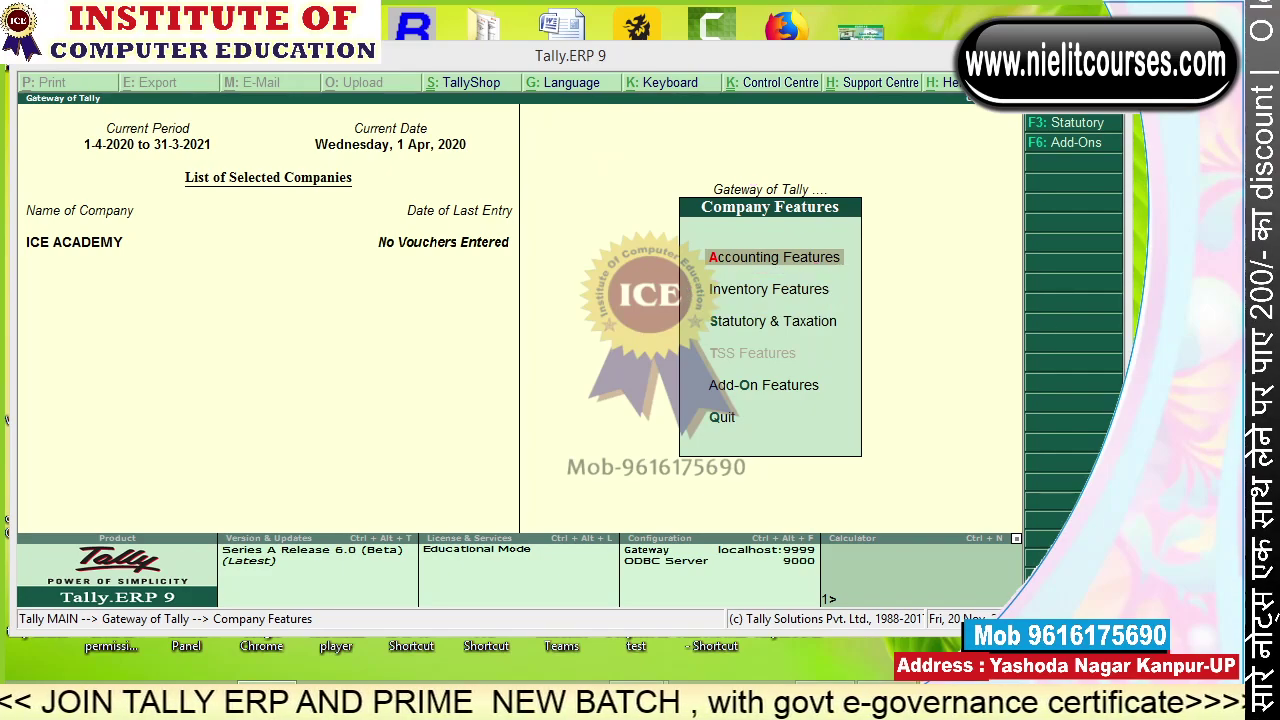
# Open Inventory Features for ICE ACADEMY and set Maintain multiple Locations to No.
pyautogui.click(800, 296)
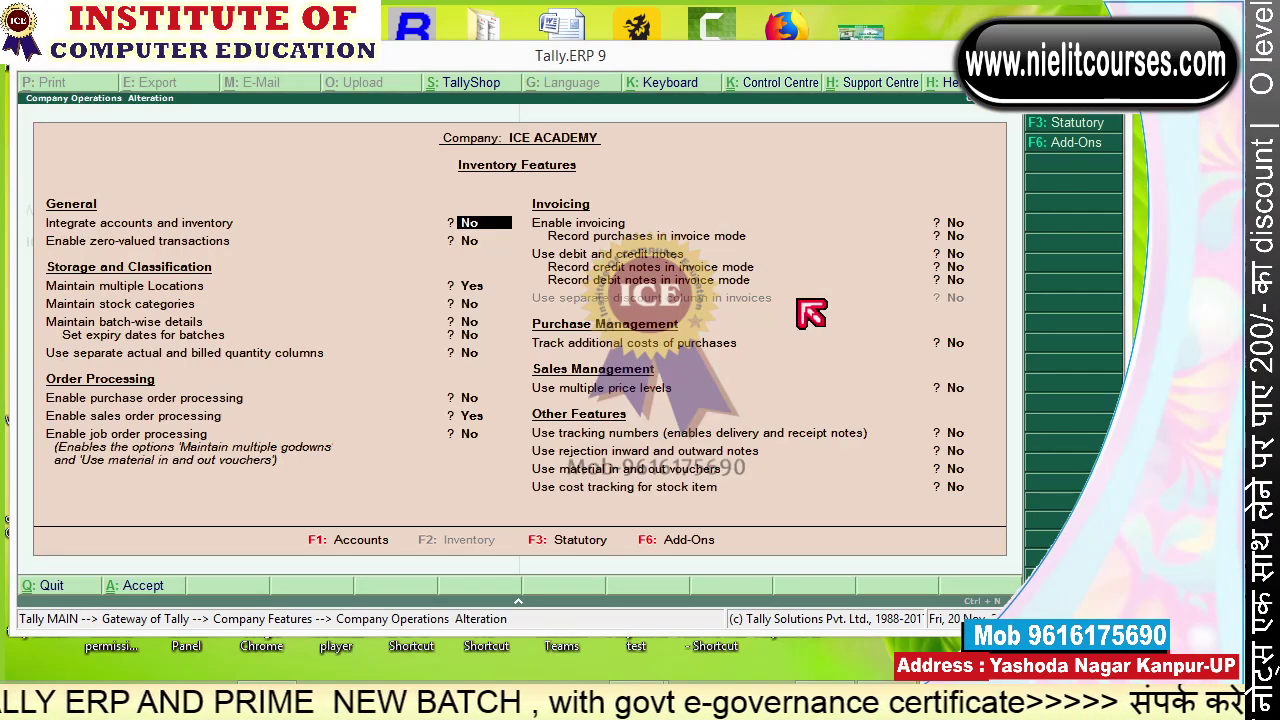
pyautogui.press('Return')
pyautogui.press('Return')
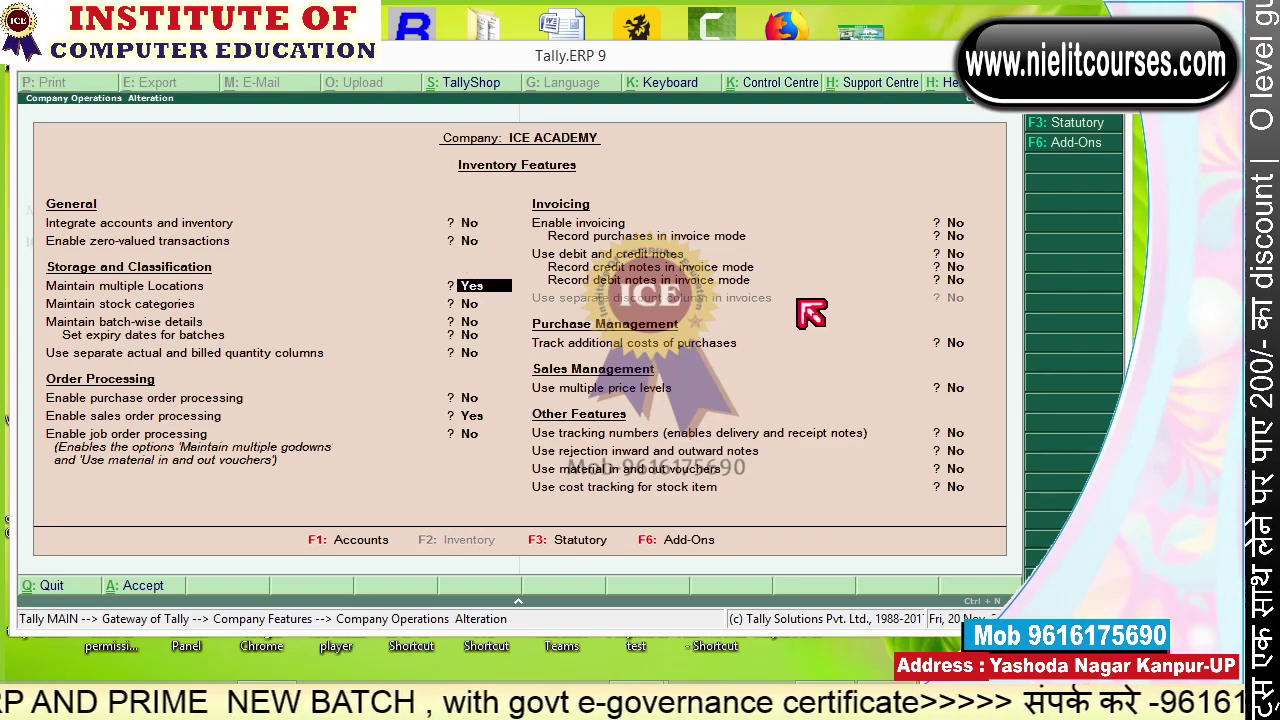
pyautogui.press('n')
pyautogui.press('Return')
pyautogui.press('Return')
pyautogui.press('Return')
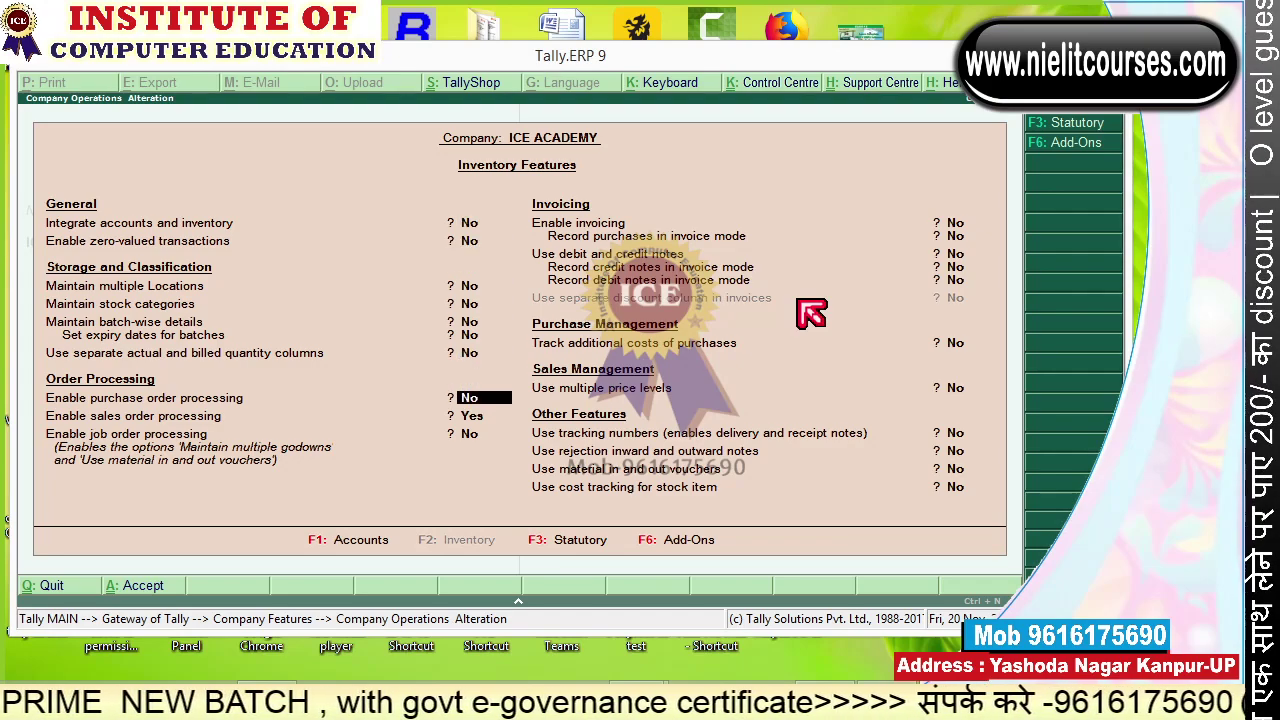
# Set Enable sales order processing to No and keep the remaining inventory features at No.
pyautogui.press('Return')
pyautogui.press('n')
pyautogui.press('Return')
pyautogui.press('Return')
pyautogui.press('Return')
pyautogui.press('Return')
pyautogui.press('Return')
pyautogui.press('Return')
pyautogui.press('Return')
pyautogui.press('Return')
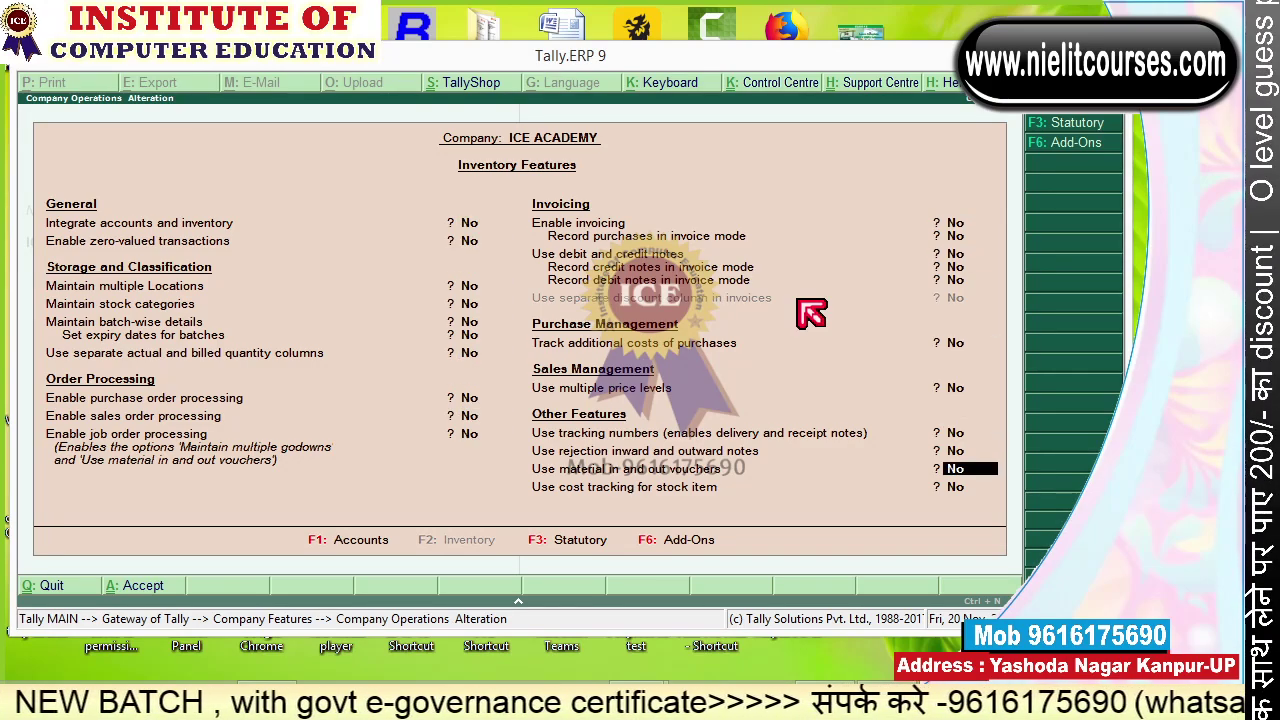
pyautogui.press('Return')
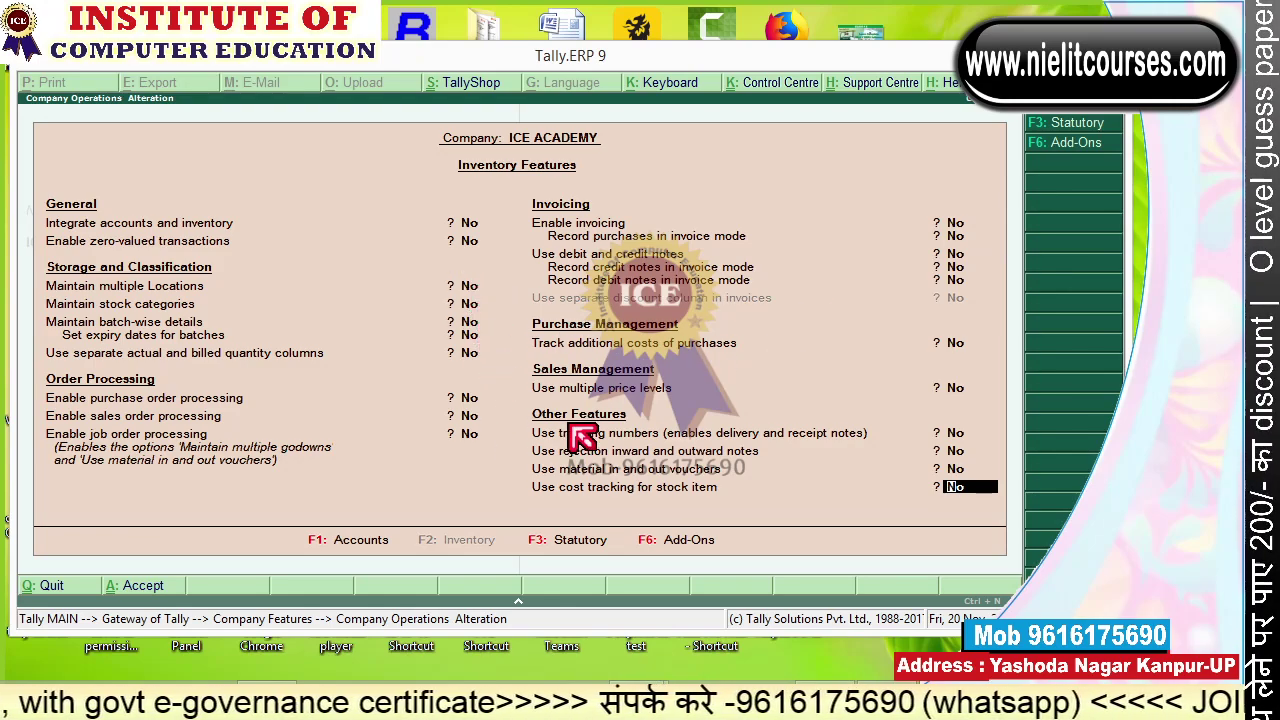
# Bracket the Storage and Classification answers in ink, underscore multiple locations and batch expiry dates, and erase the marks.
pyautogui.moveTo(470, 258)
pyautogui.mouseDown()
pyautogui.moveTo(500, 325)
pyautogui.moveTo(465, 402)
pyautogui.mouseUp()
pyautogui.moveTo(222, 287); pyautogui.dragTo(430, 288)
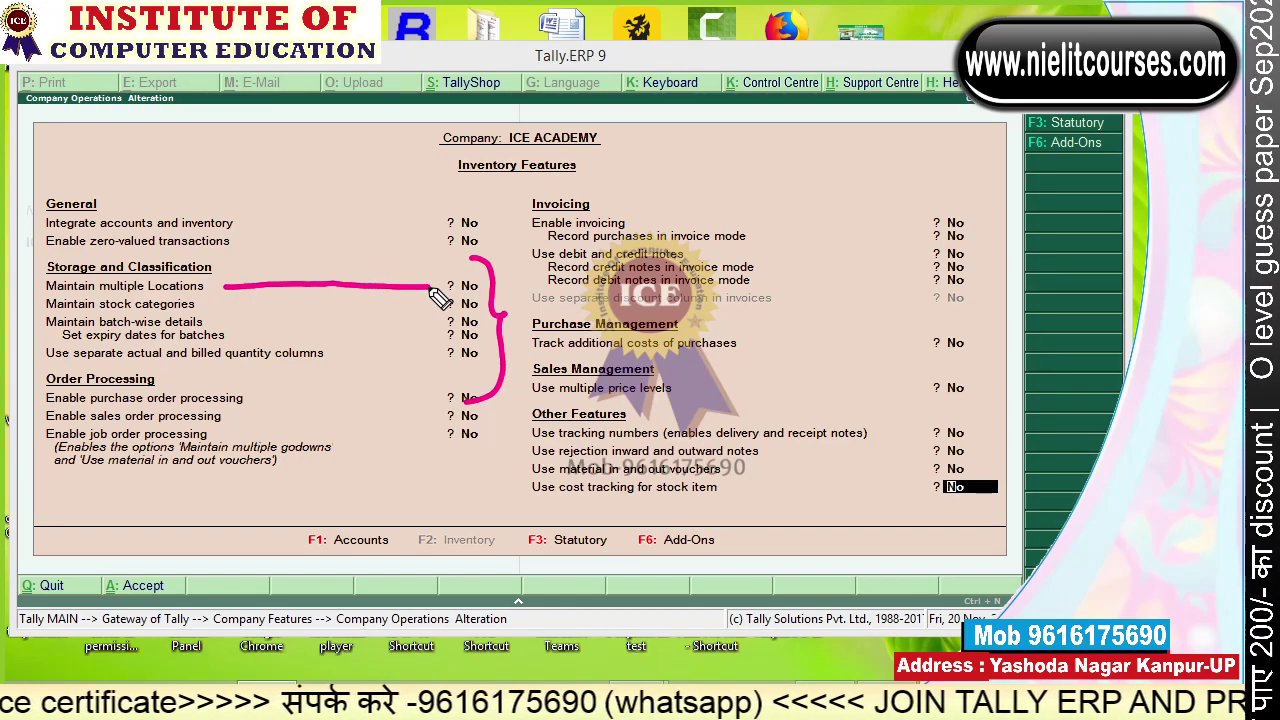
pyautogui.moveTo(222, 333)
pyautogui.mouseDown()
pyautogui.moveTo(418, 334)
pyautogui.moveTo(406, 355)
pyautogui.mouseUp()
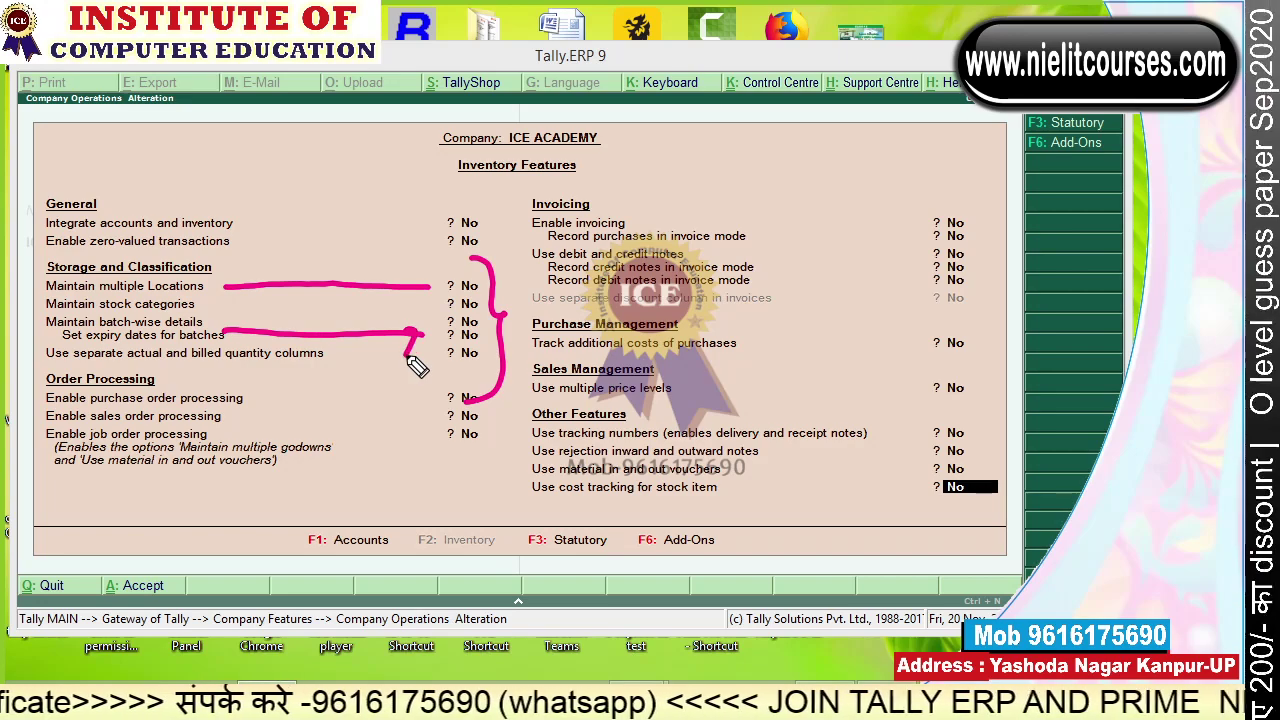
pyautogui.press('Escape')
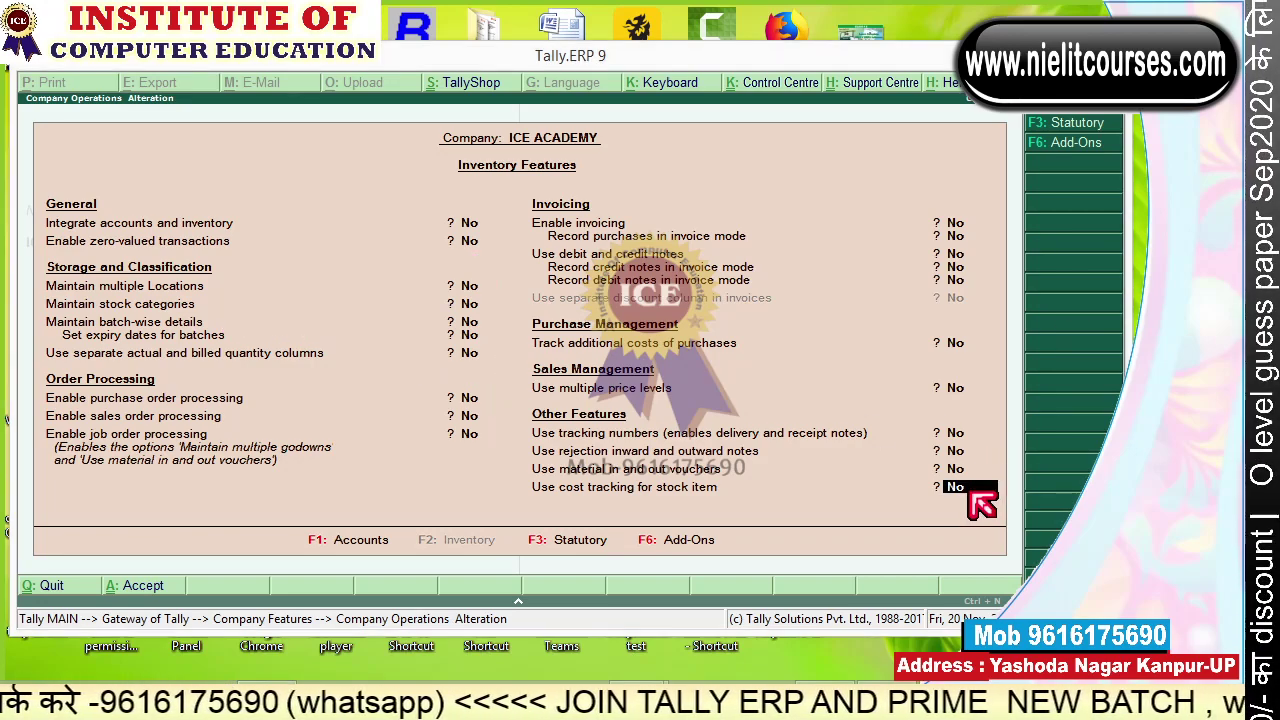
# Accept the inventory feature changes and return to the Gateway of Tally.
pyautogui.press('Return')
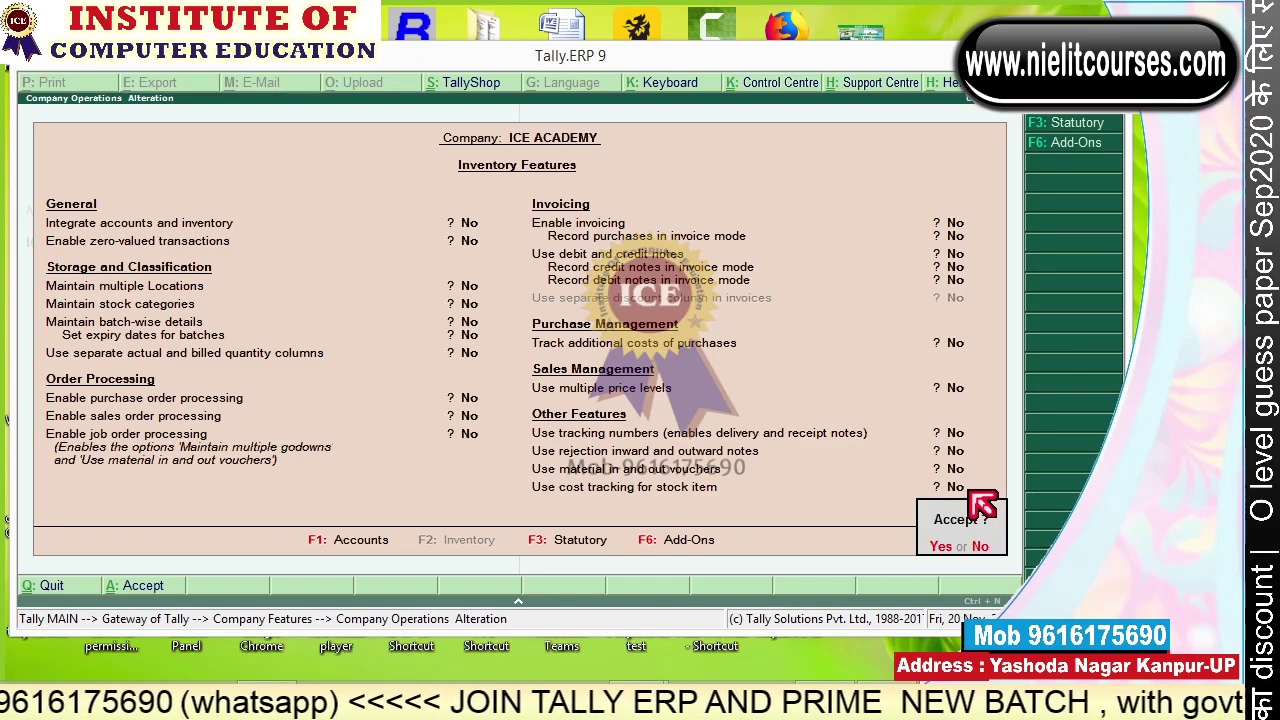
pyautogui.press('Return')
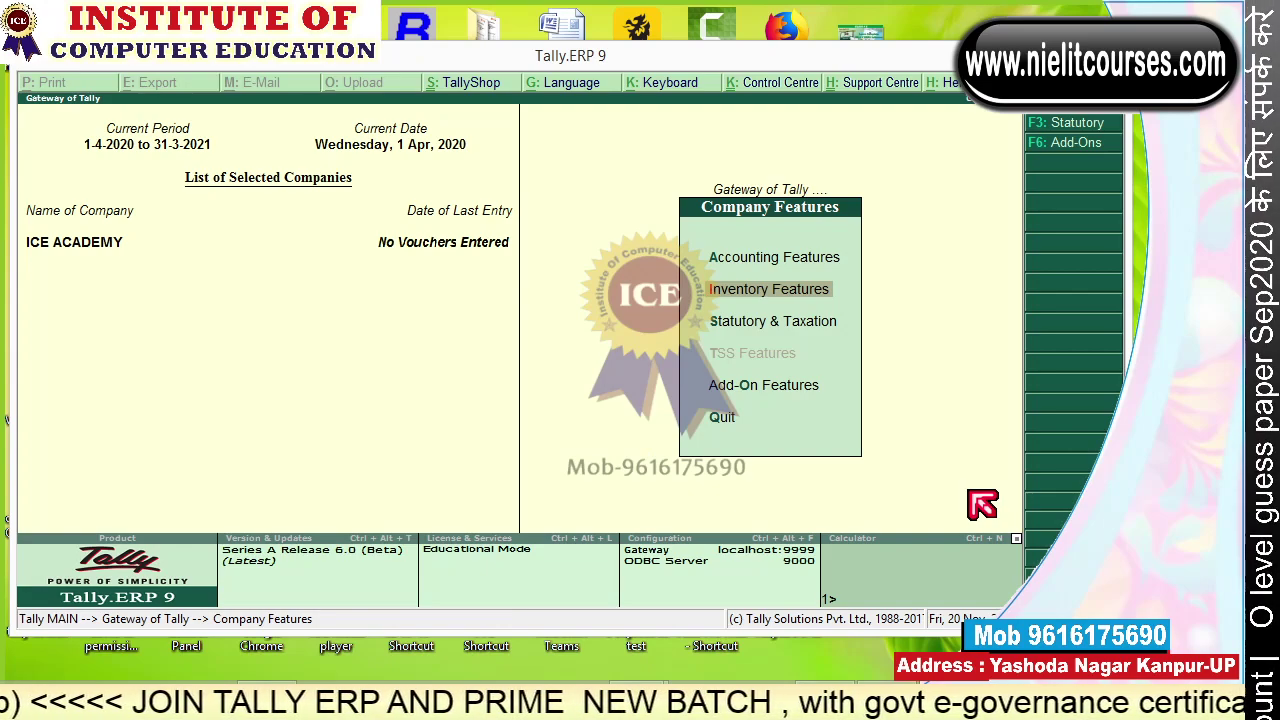
pyautogui.press('Escape')
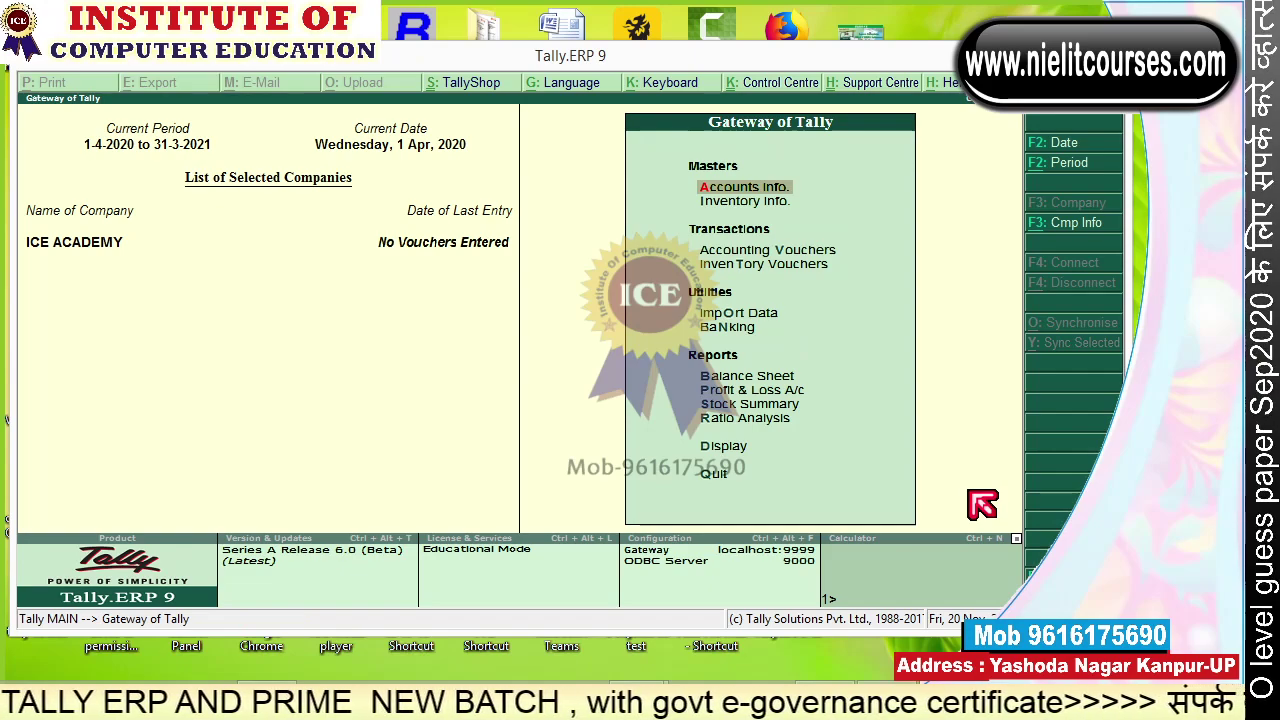
# Point ink arrows at Masters and Inventory Info., erase them, and open Inventory Info.
pyautogui.press('Down')
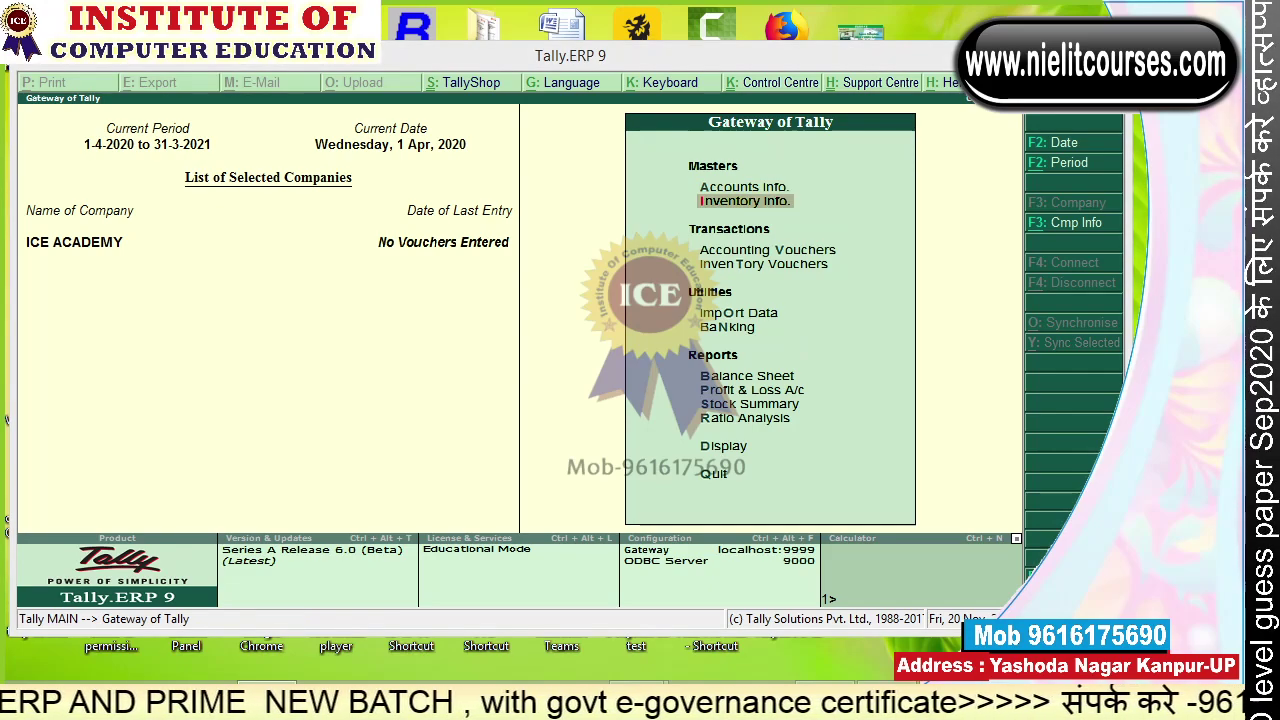
pyautogui.moveTo(550, 105)
pyautogui.mouseDown()
pyautogui.moveTo(572, 142)
pyautogui.moveTo(700, 175)
pyautogui.mouseUp()
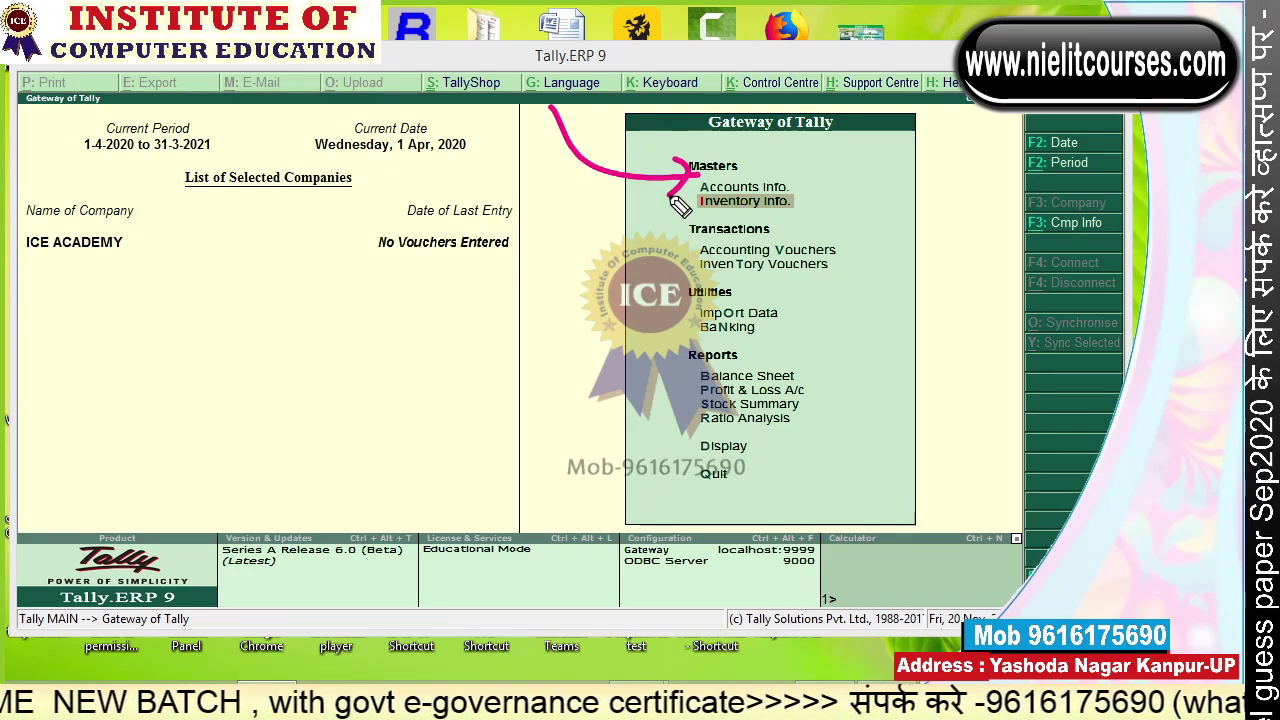
pyautogui.moveTo(580, 295)
pyautogui.mouseDown()
pyautogui.moveTo(690, 212)
pyautogui.moveTo(695, 257)
pyautogui.mouseUp()
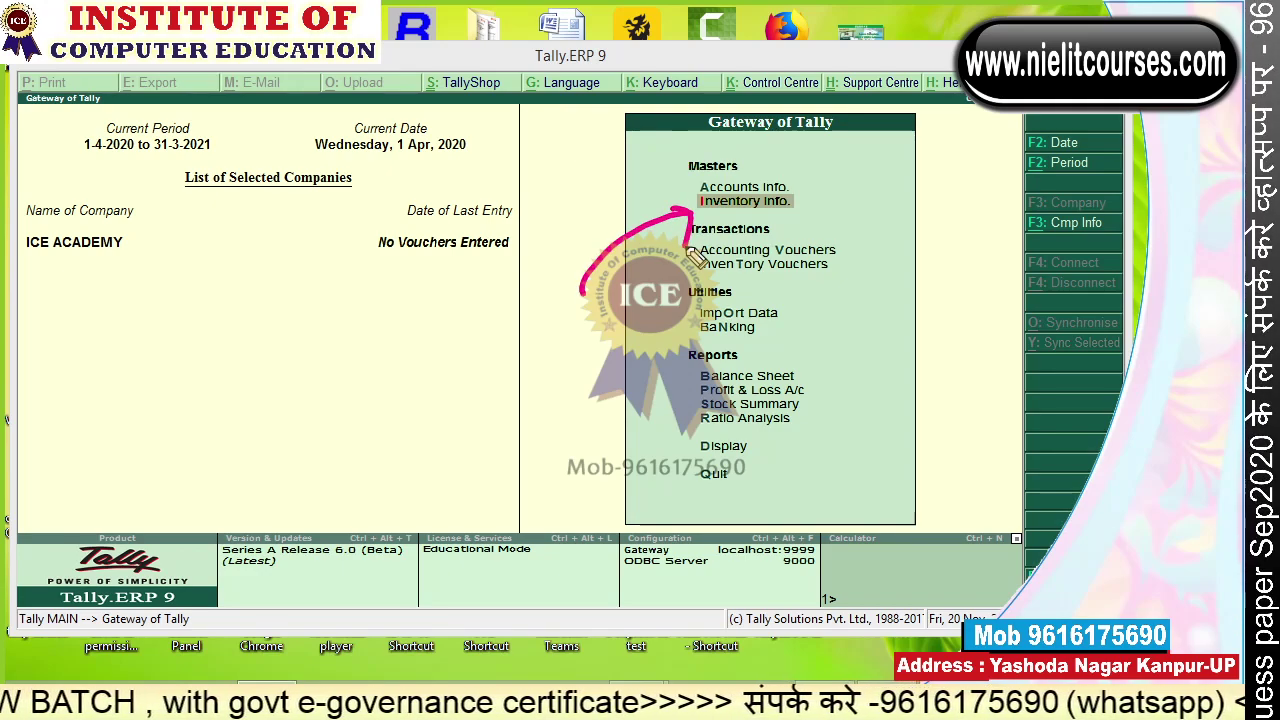
pyautogui.press('Escape')
pyautogui.press('Return')
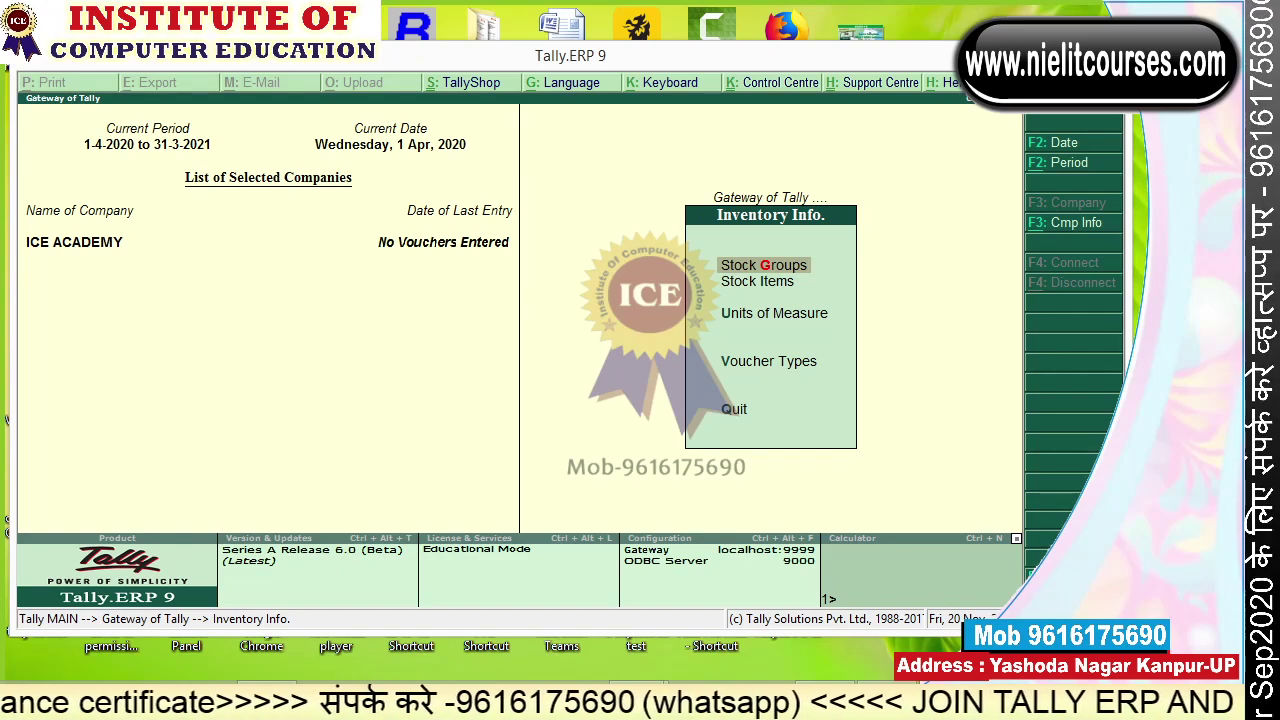
# Number Units of Measure as 1 and Stock Groups as 2 in circled ink with connecting lines.
pyautogui.moveTo(714, 313)
pyautogui.mouseDown()
pyautogui.moveTo(545, 403)
pyautogui.moveTo(480, 466)
pyautogui.moveTo(456, 416)
pyautogui.mouseUp()
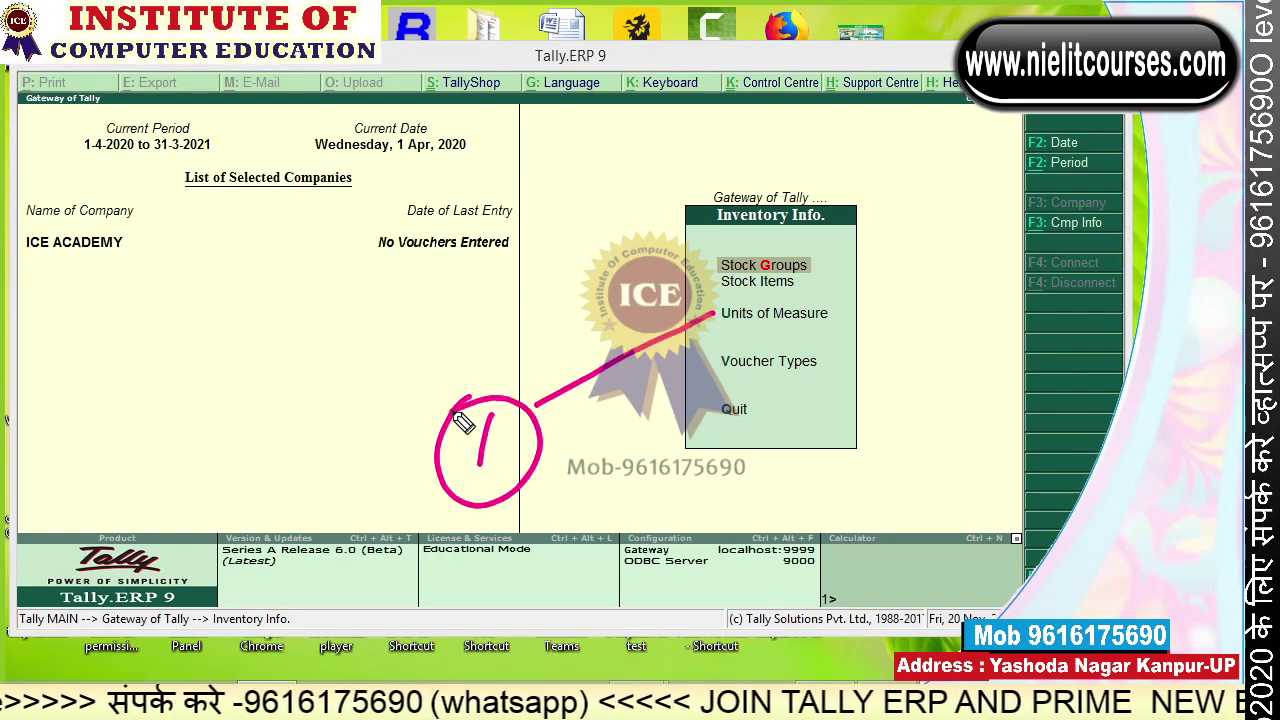
pyautogui.moveTo(718, 265); pyautogui.dragTo(552, 160)
pyautogui.moveTo(512, 108)
pyautogui.mouseDown()
pyautogui.moveTo(545, 146)
pyautogui.moveTo(510, 95)
pyautogui.mouseUp()
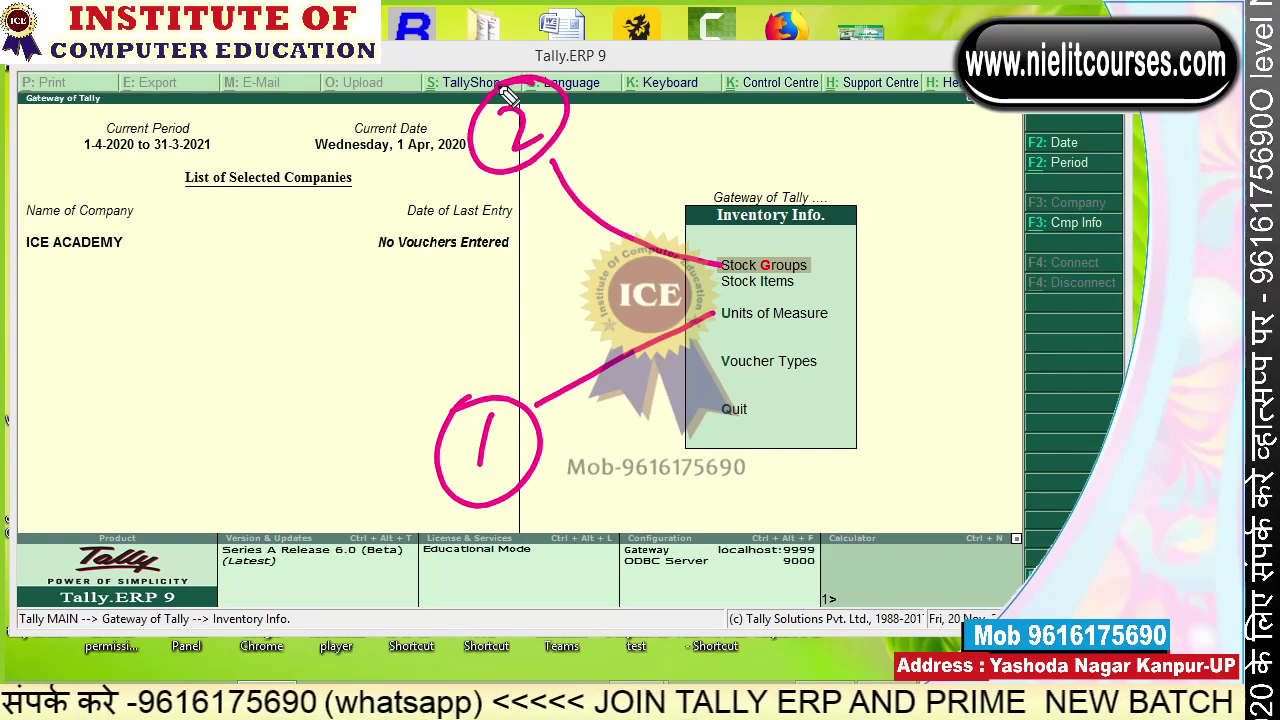
# Number Stock Items as 3 in circled ink with a connecting line, and erase all the ink marks.
pyautogui.moveTo(712, 285); pyautogui.dragTo(462, 346)
pyautogui.moveTo(374, 346); pyautogui.dragTo(398, 385)
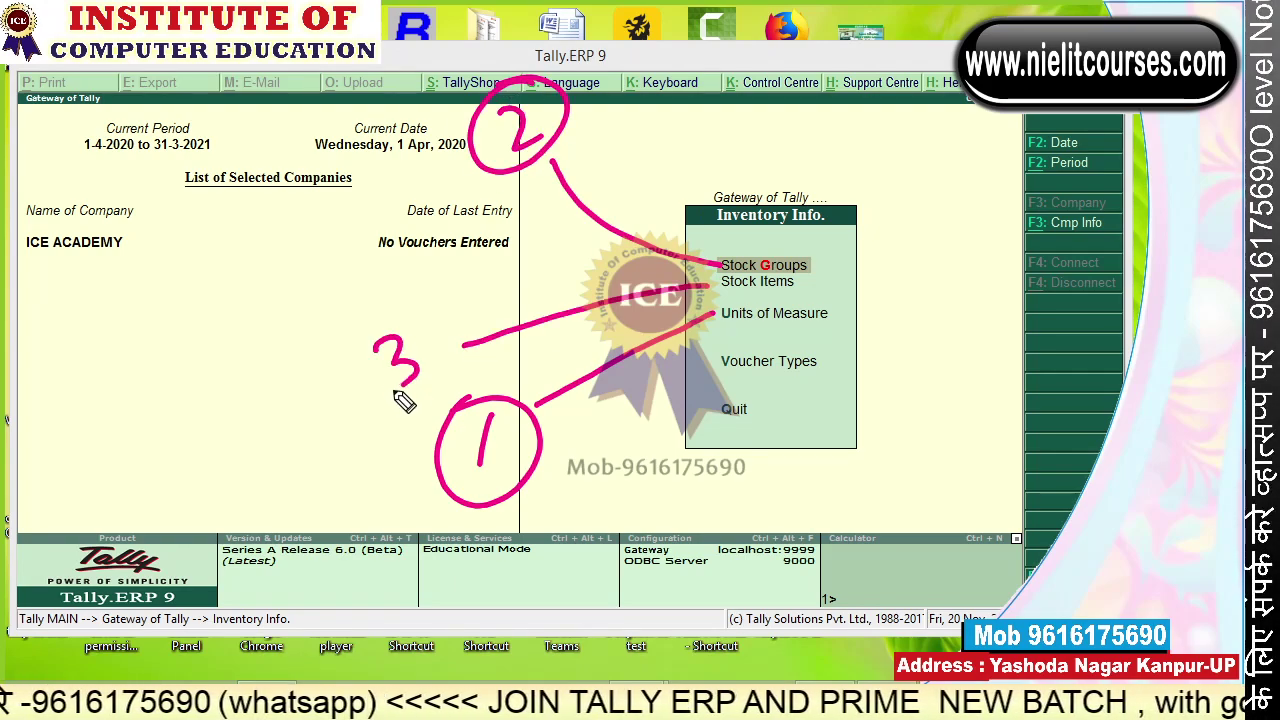
pyautogui.moveTo(390, 300)
pyautogui.mouseDown()
pyautogui.moveTo(429, 414)
pyautogui.moveTo(376, 322)
pyautogui.mouseUp()
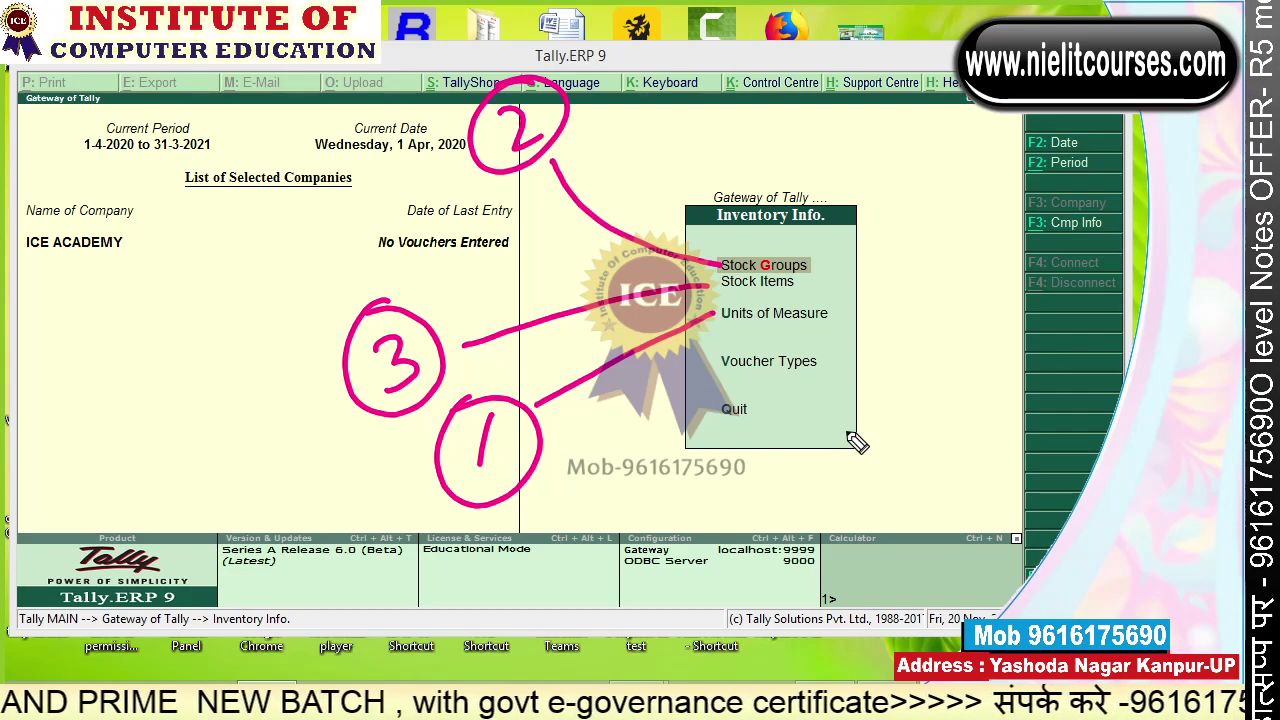
pyautogui.press('Escape')
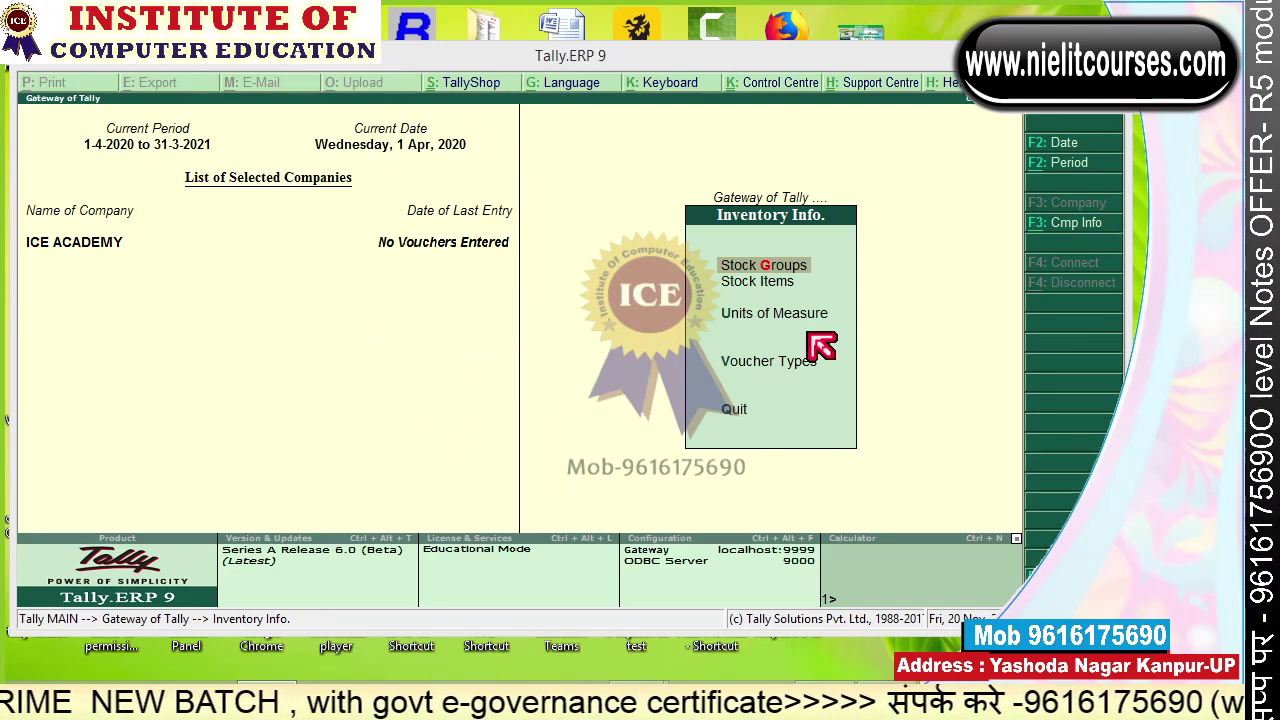
# Open the creation form for a new unit of measure.
pyautogui.press('Down')
pyautogui.press('Down')
pyautogui.press('Return')
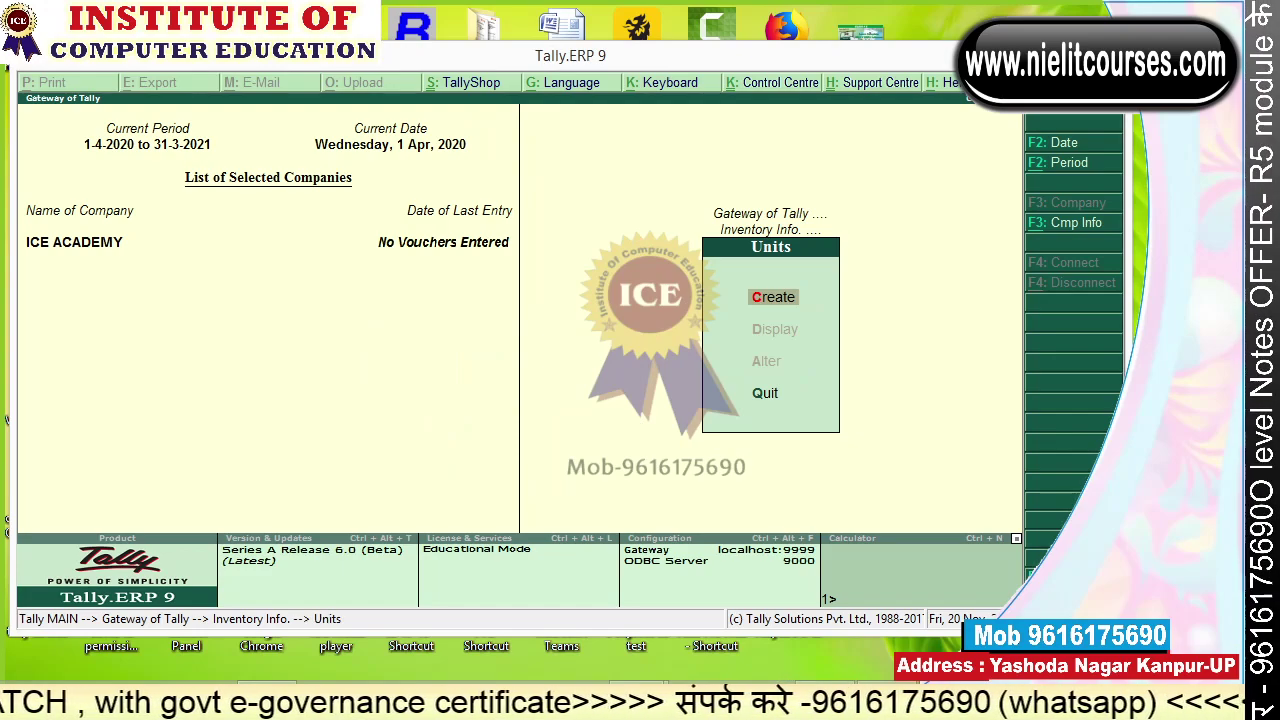
pyautogui.press('Return')
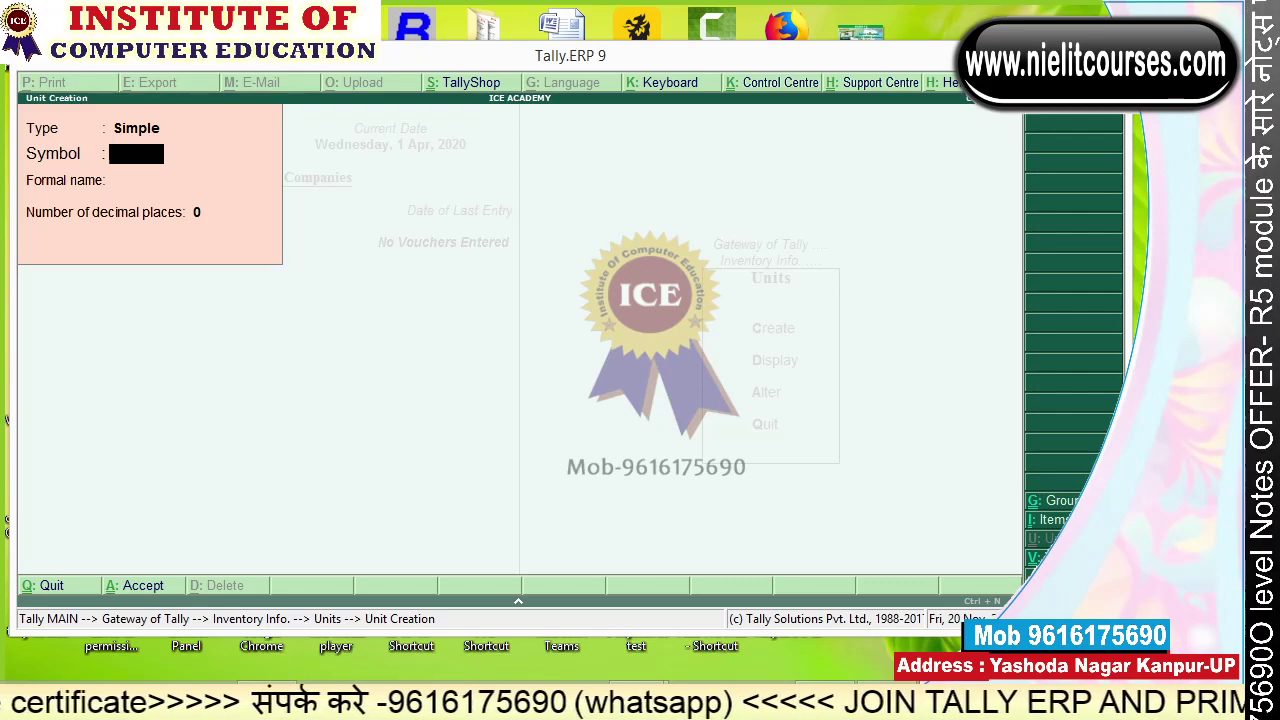
pyautogui.write('pcs')
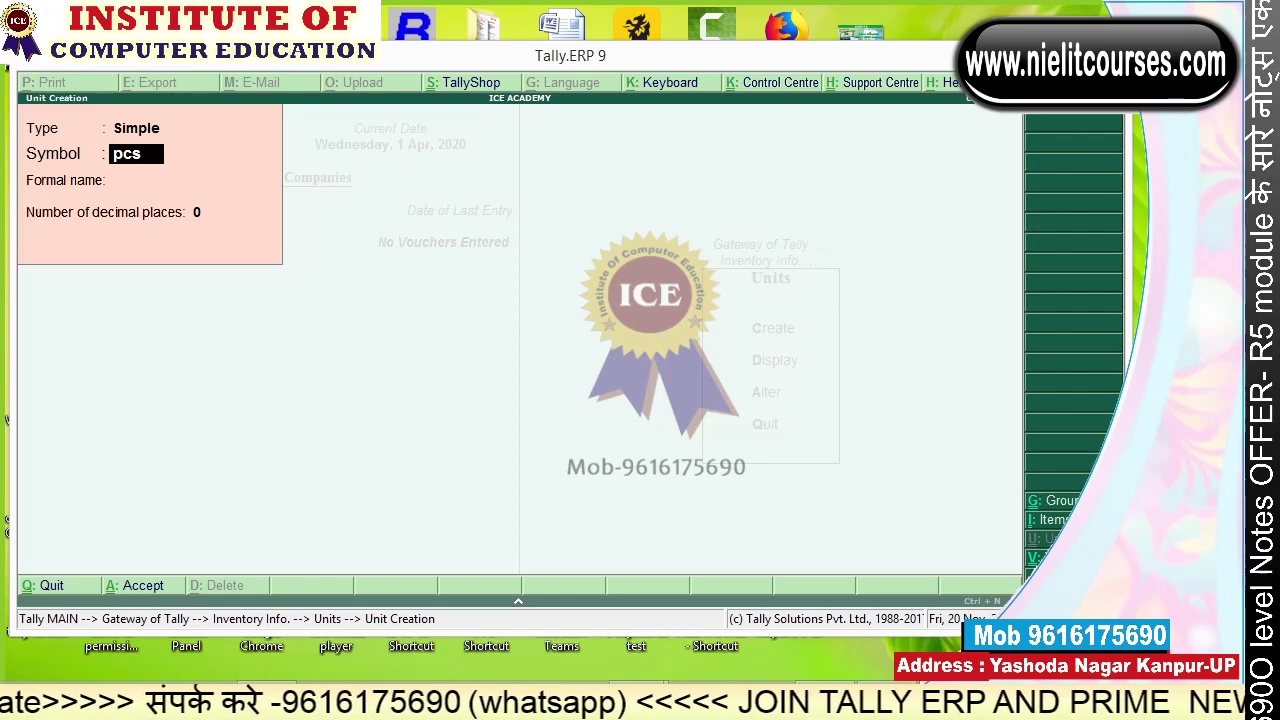
pyautogui.press('BackSpace')
pyautogui.press('BackSpace')
pyautogui.press('BackSpace')
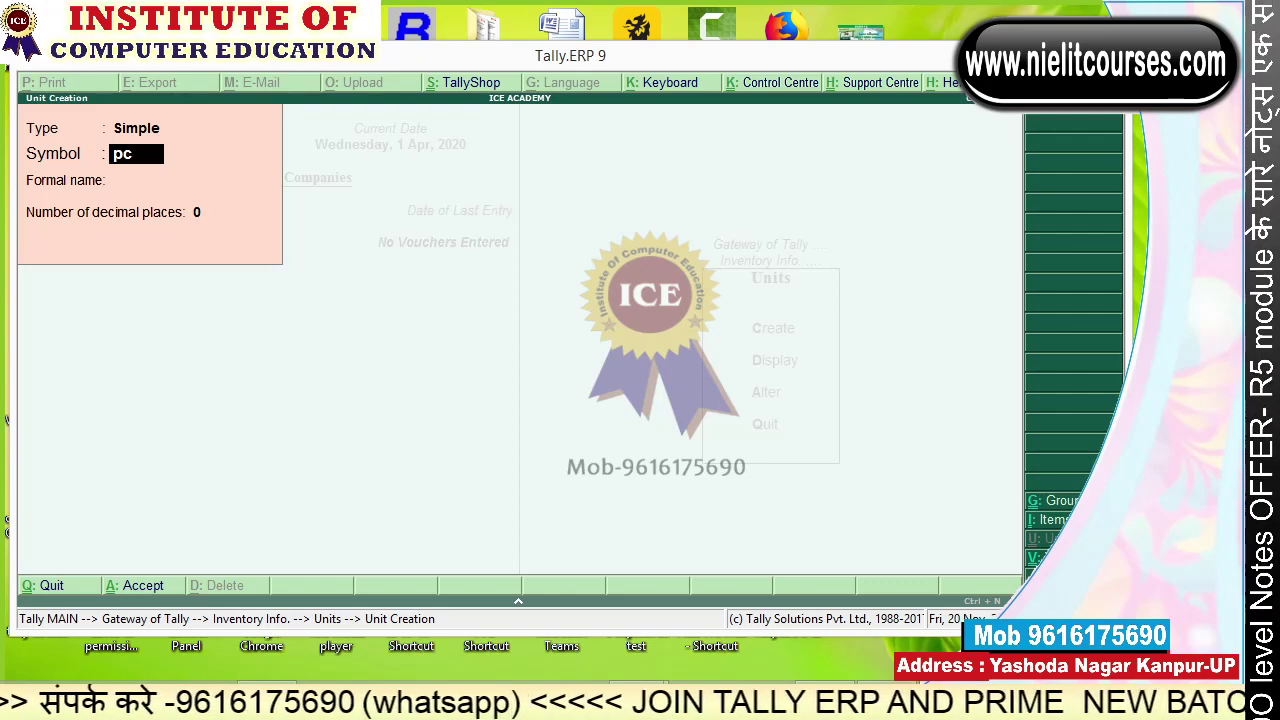
pyautogui.write('kg')
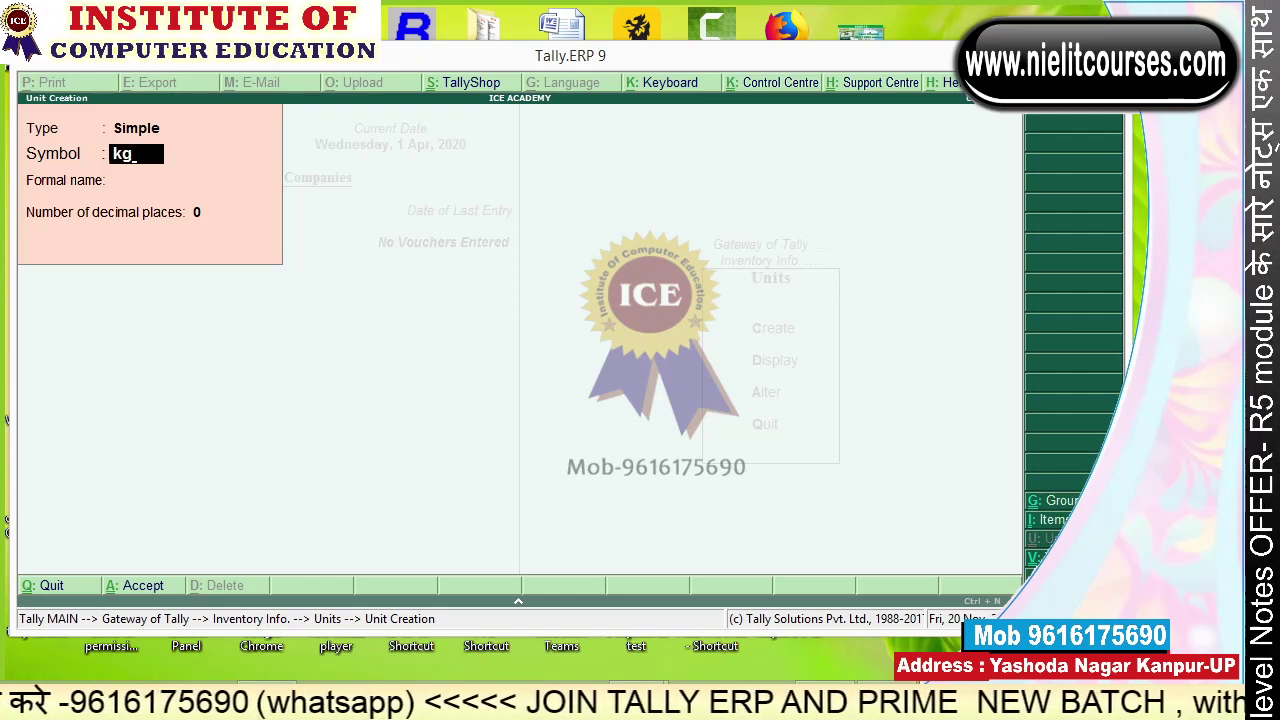
pyautogui.press('Return')
pyautogui.write('Kilogram')
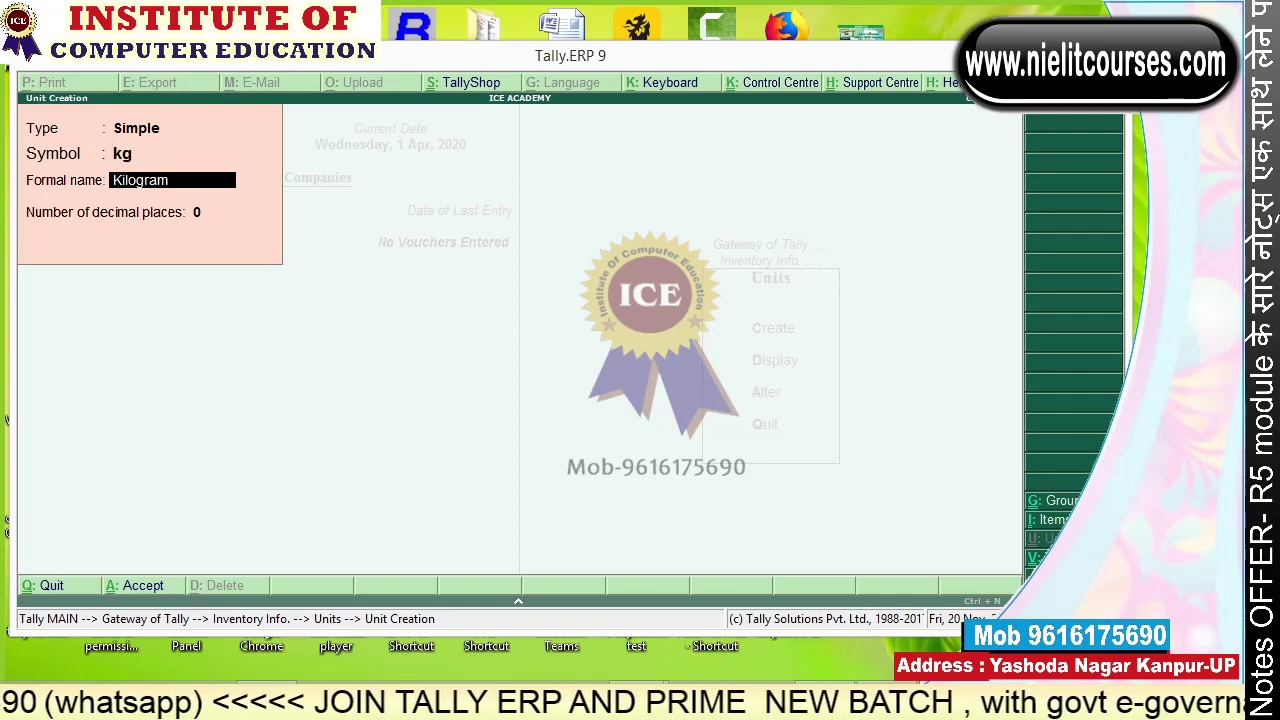
pyautogui.press('BackSpace')
pyautogui.press('BackSpace')
pyautogui.press('BackSpace')
pyautogui.press('BackSpace')
pyautogui.press('BackSpace')
pyautogui.press('BackSpace')
pyautogui.press('BackSpace')
pyautogui.press('BackSpace')
pyautogui.press('BackSpace')
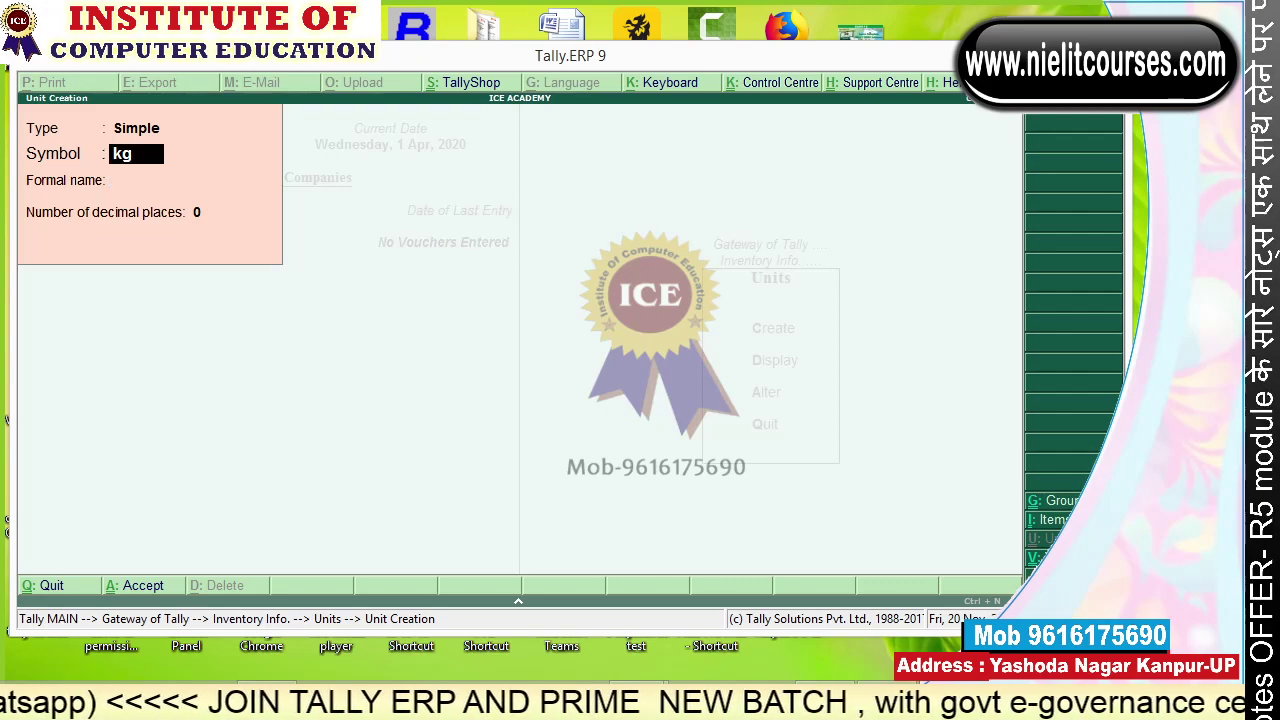
# Enter pcs as the unit's symbol and Pieces as its formal name.
pyautogui.write('pcs')
pyautogui.press('Return')
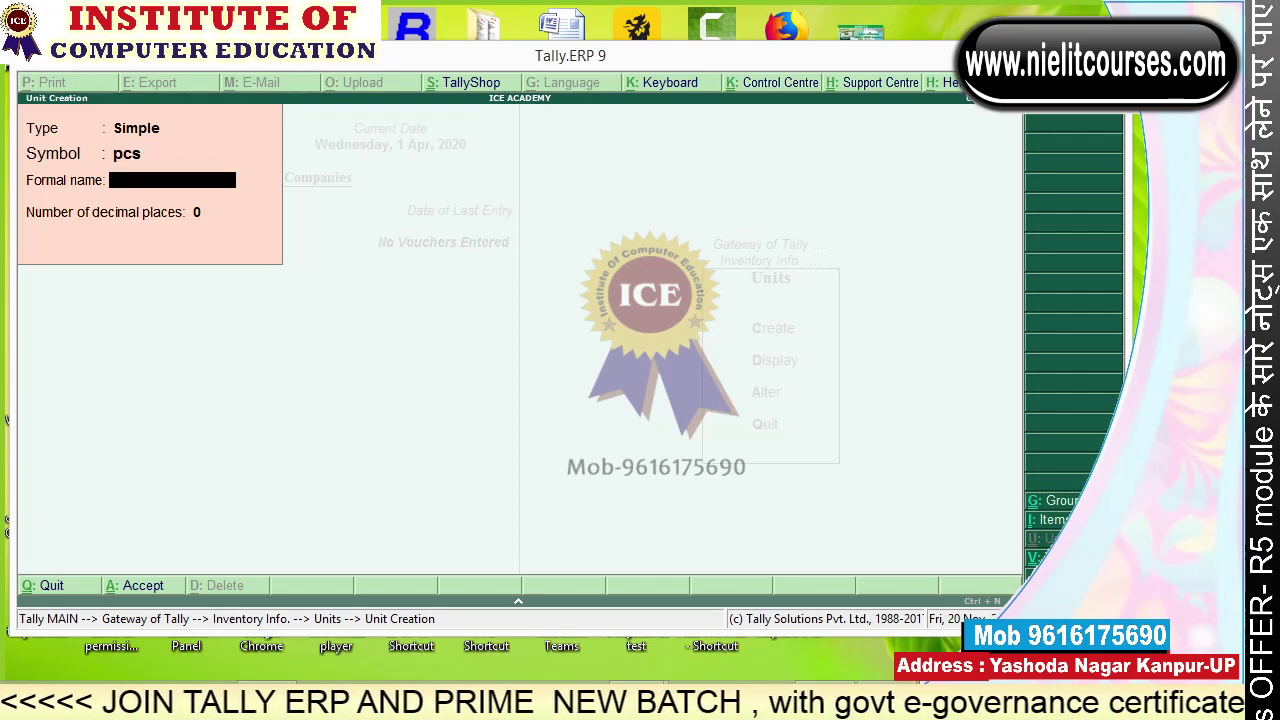
pyautogui.write('Pieces')
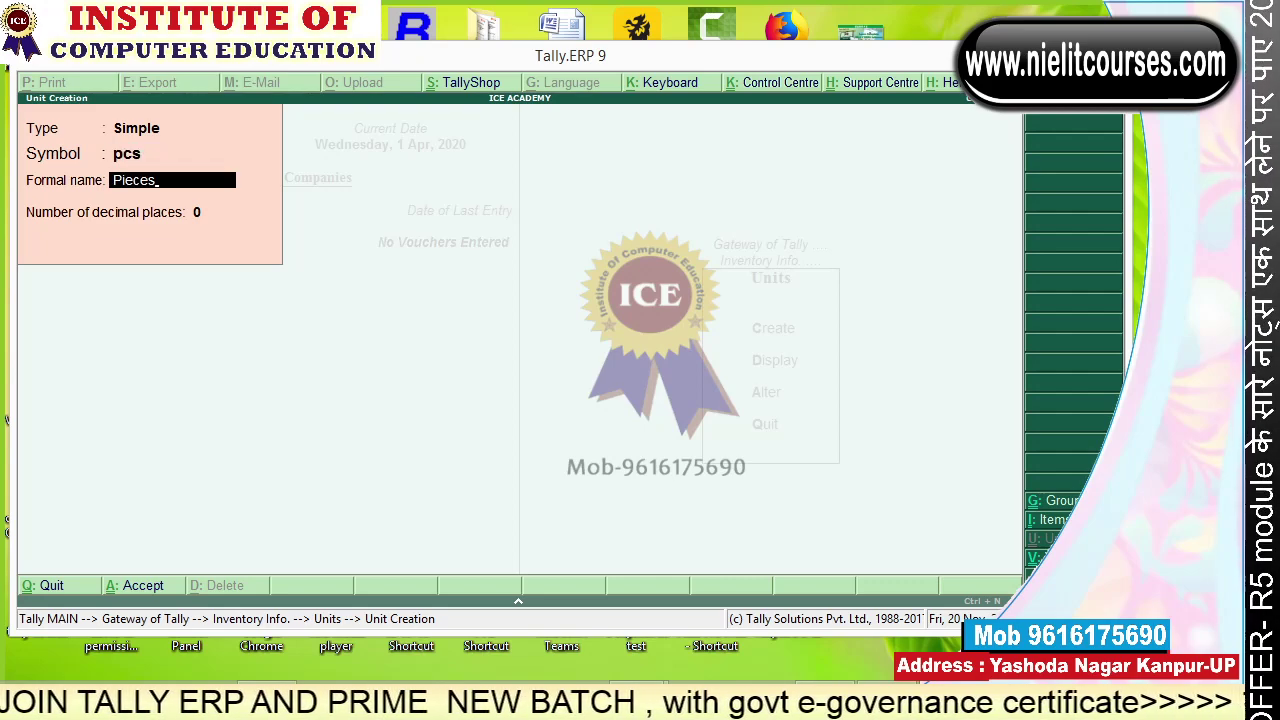
pyautogui.press('Return')
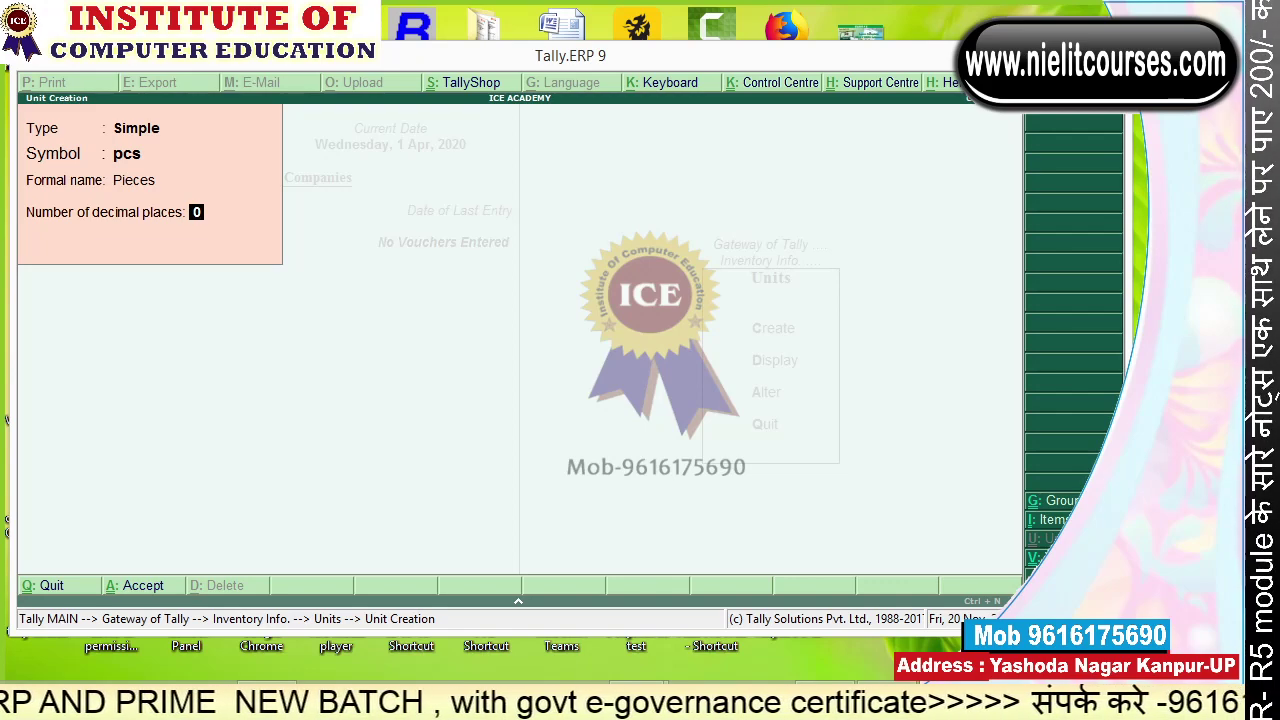
# Underline the number of decimal places with an ink arrow leading to a question mark.
pyautogui.moveTo(36, 238)
pyautogui.mouseDown()
pyautogui.moveTo(385, 234)
pyautogui.moveTo(390, 248)
pyautogui.mouseUp()
pyautogui.moveTo(462, 178)
pyautogui.mouseDown()
pyautogui.moveTo(466, 248)
pyautogui.moveTo(487, 285)
pyautogui.mouseUp()
pyautogui.click(484, 287)
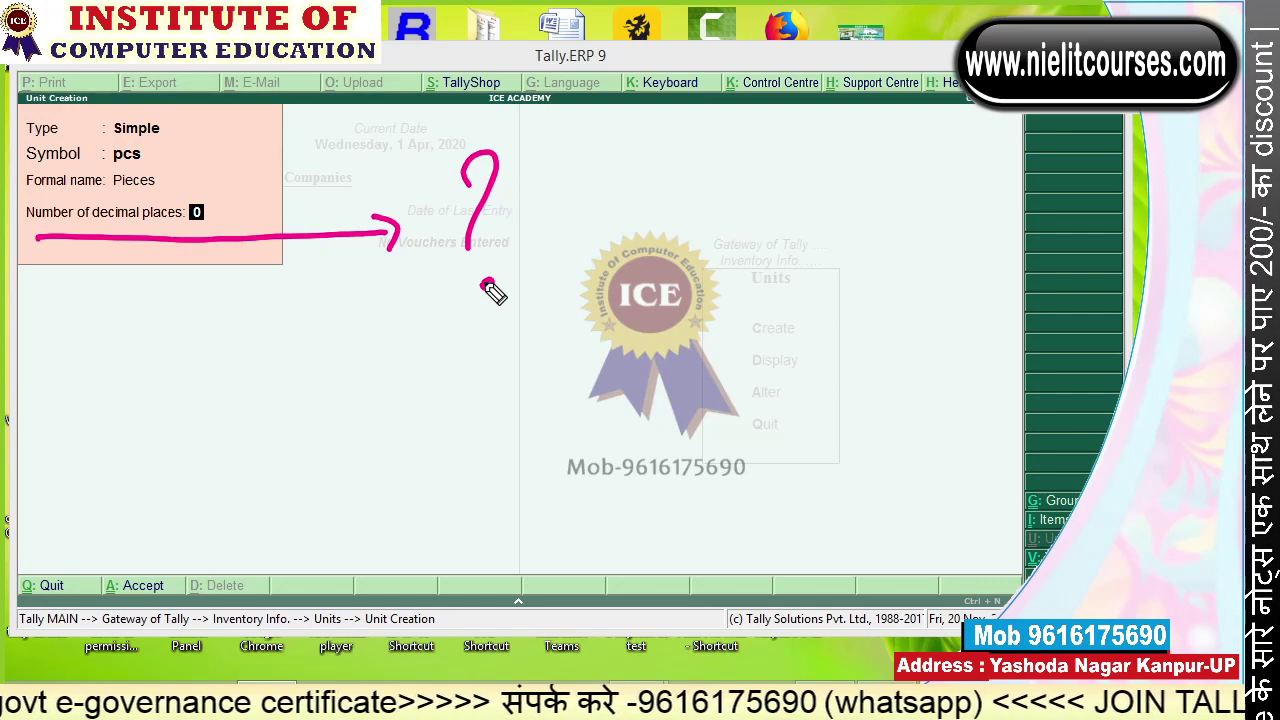
# Write kg in ink with an arrow to 2.500, and underline the decimal digits twice.
pyautogui.moveTo(310, 328); pyautogui.dragTo(302, 382)
pyautogui.moveTo(342, 328)
pyautogui.mouseDown()
pyautogui.moveTo(323, 357)
pyautogui.moveTo(348, 380)
pyautogui.mouseUp()
pyautogui.moveTo(372, 340)
pyautogui.mouseDown()
pyautogui.moveTo(366, 366)
pyautogui.moveTo(404, 372)
pyautogui.moveTo(584, 343)
pyautogui.mouseUp()
pyautogui.moveTo(562, 331); pyautogui.dragTo(568, 380)
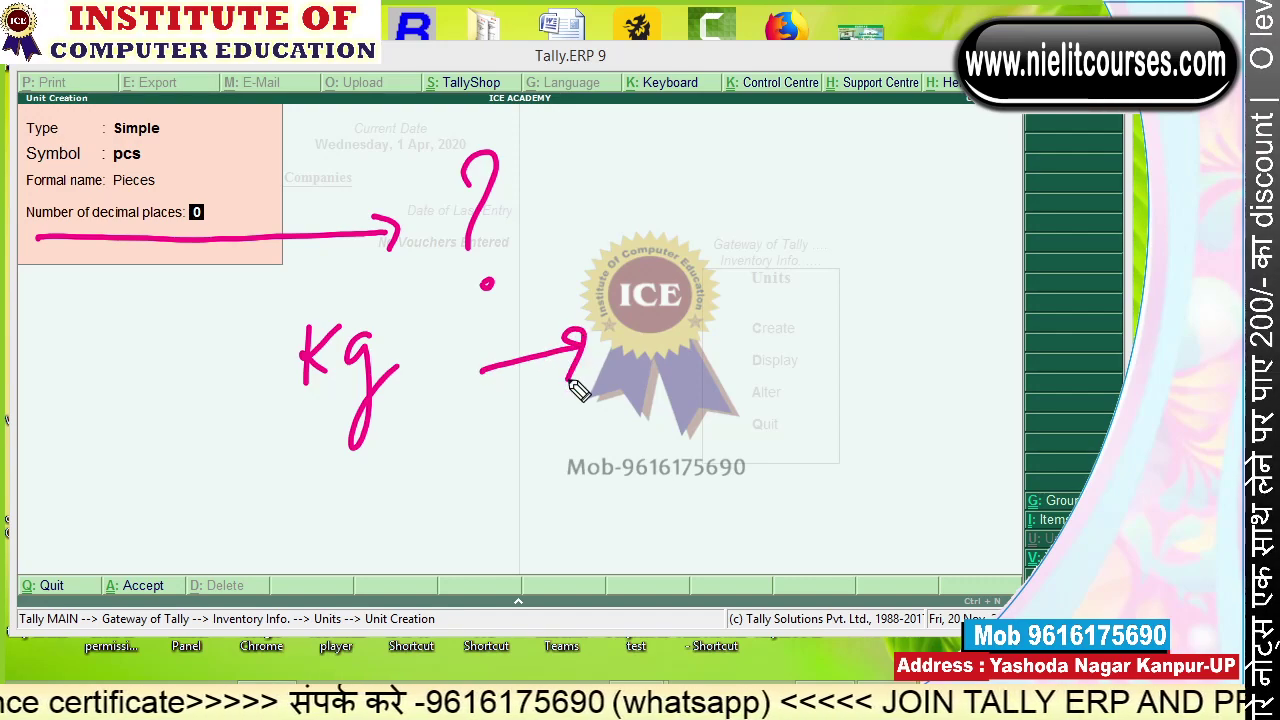
pyautogui.moveTo(688, 312); pyautogui.dragTo(728, 373)
pyautogui.click(759, 350)
pyautogui.moveTo(792, 296)
pyautogui.mouseDown()
pyautogui.moveTo(809, 326)
pyautogui.moveTo(778, 345)
pyautogui.mouseUp()
pyautogui.moveTo(796, 290); pyautogui.dragTo(822, 273)
pyautogui.moveTo(849, 288)
pyautogui.mouseDown()
pyautogui.moveTo(850, 325)
pyautogui.moveTo(848, 286)
pyautogui.mouseUp()
pyautogui.moveTo(902, 272)
pyautogui.mouseDown()
pyautogui.moveTo(924, 304)
pyautogui.moveTo(903, 264)
pyautogui.mouseUp()
pyautogui.moveTo(782, 379); pyautogui.dragTo(948, 326)
pyautogui.moveTo(782, 392); pyautogui.dragTo(970, 334)
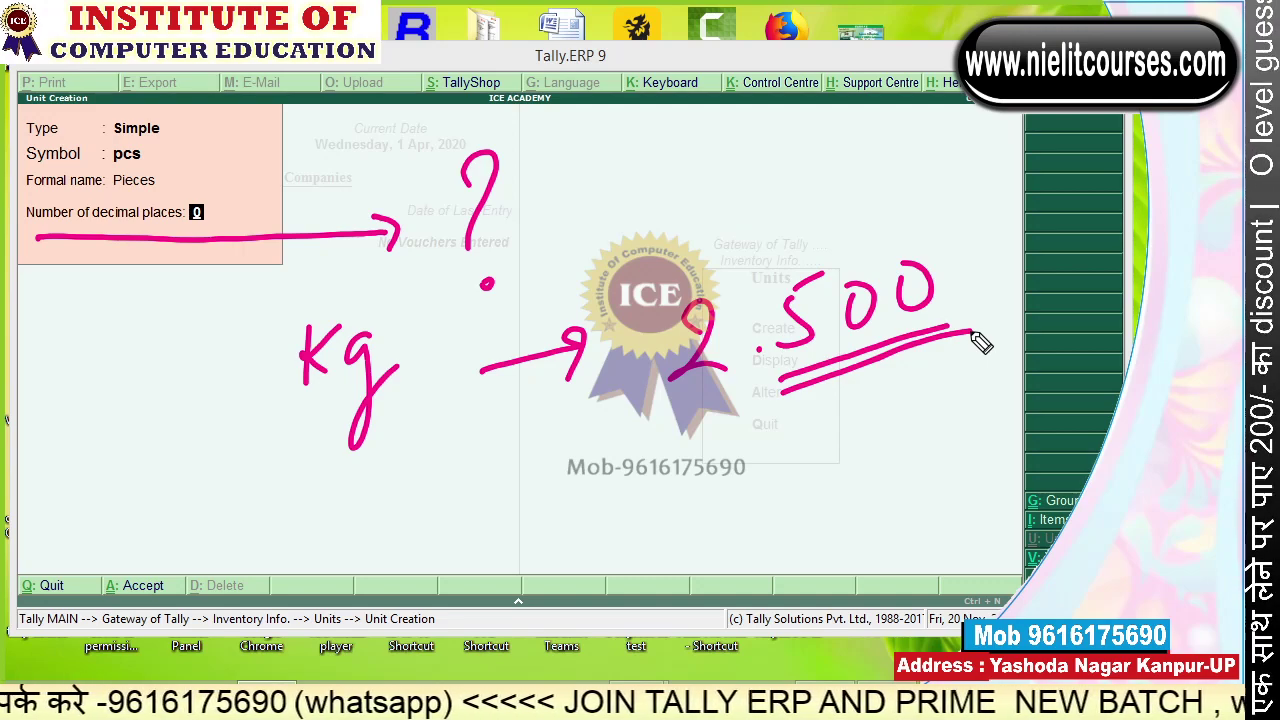
# Write pcs in ink with an arrow to 2.5, cross out the 2.5, and erase all the ink marks.
pyautogui.moveTo(342, 480); pyautogui.dragTo(340, 565)
pyautogui.moveTo(344, 488); pyautogui.dragTo(398, 510)
pyautogui.moveTo(432, 470); pyautogui.dragTo(420, 520)
pyautogui.moveTo(482, 492)
pyautogui.mouseDown()
pyautogui.moveTo(584, 462)
pyautogui.moveTo(558, 503)
pyautogui.mouseUp()
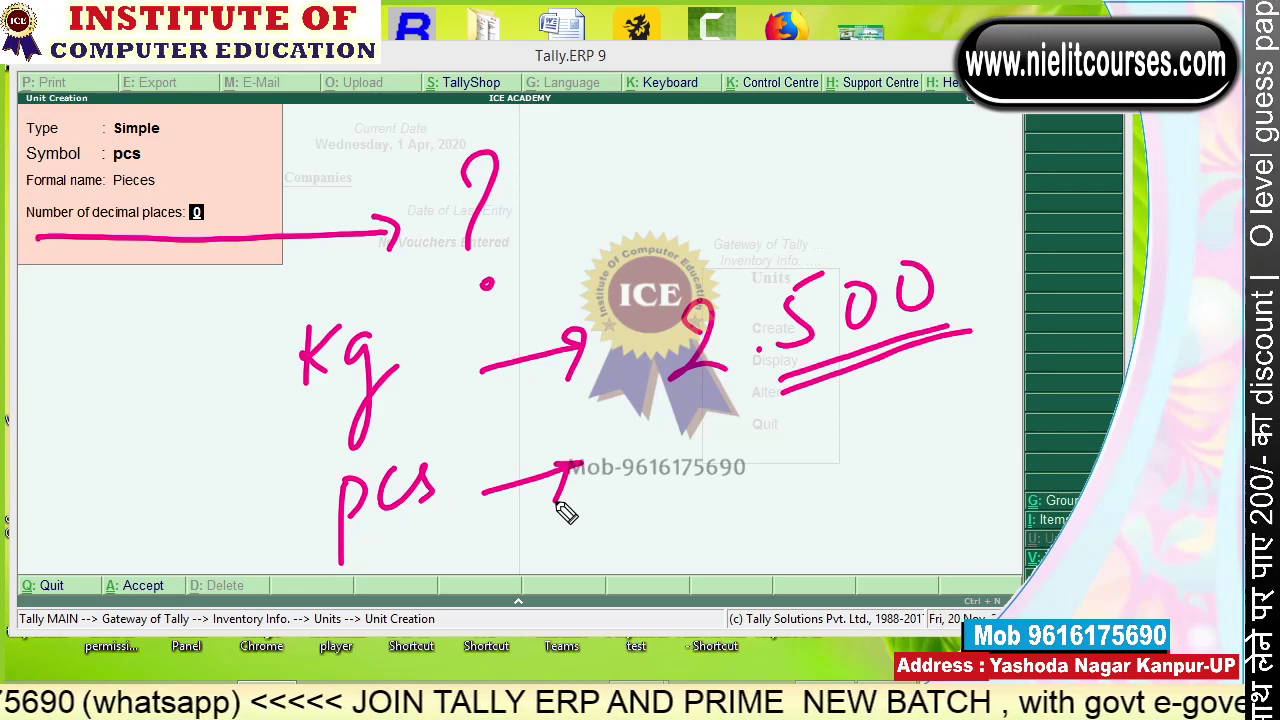
pyautogui.moveTo(634, 452); pyautogui.dragTo(665, 532)
pyautogui.click(688, 508)
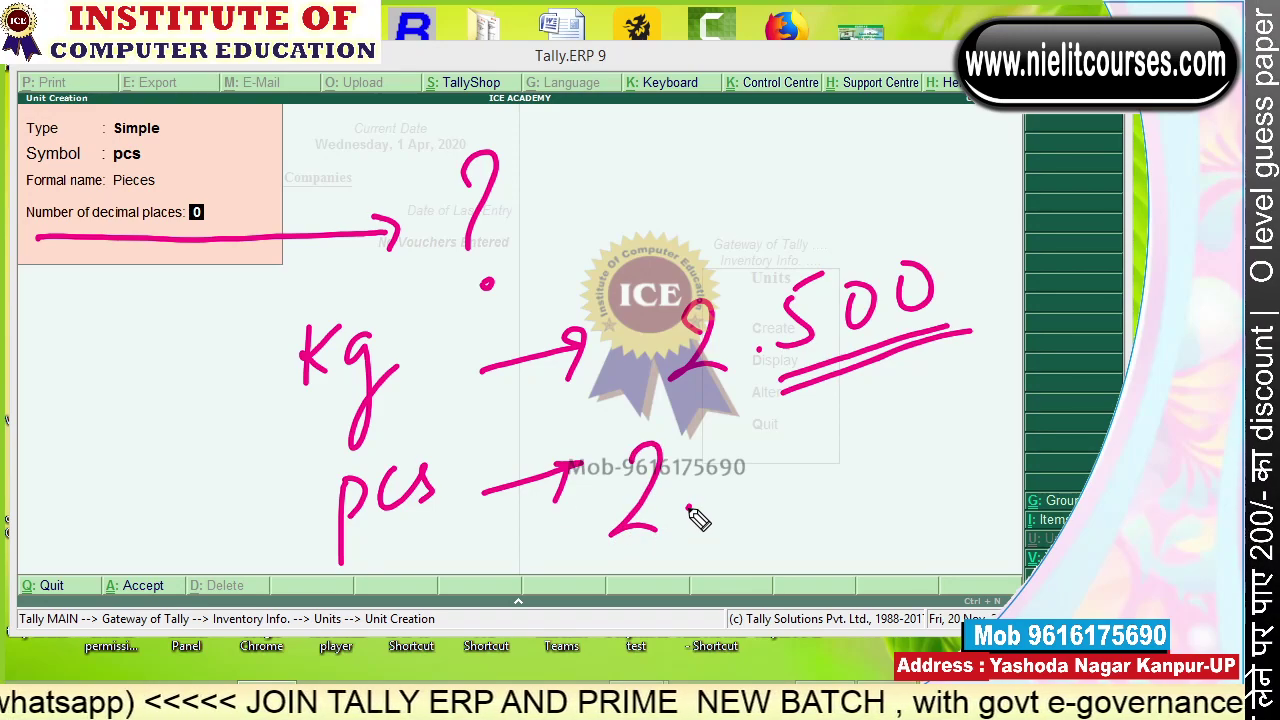
pyautogui.moveTo(726, 458)
pyautogui.mouseDown()
pyautogui.moveTo(730, 490)
pyautogui.moveTo(762, 434)
pyautogui.mouseUp()
pyautogui.moveTo(700, 544); pyautogui.dragTo(782, 518)
pyautogui.moveTo(648, 398); pyautogui.dragTo(788, 535)
pyautogui.moveTo(748, 390); pyautogui.dragTo(642, 572)
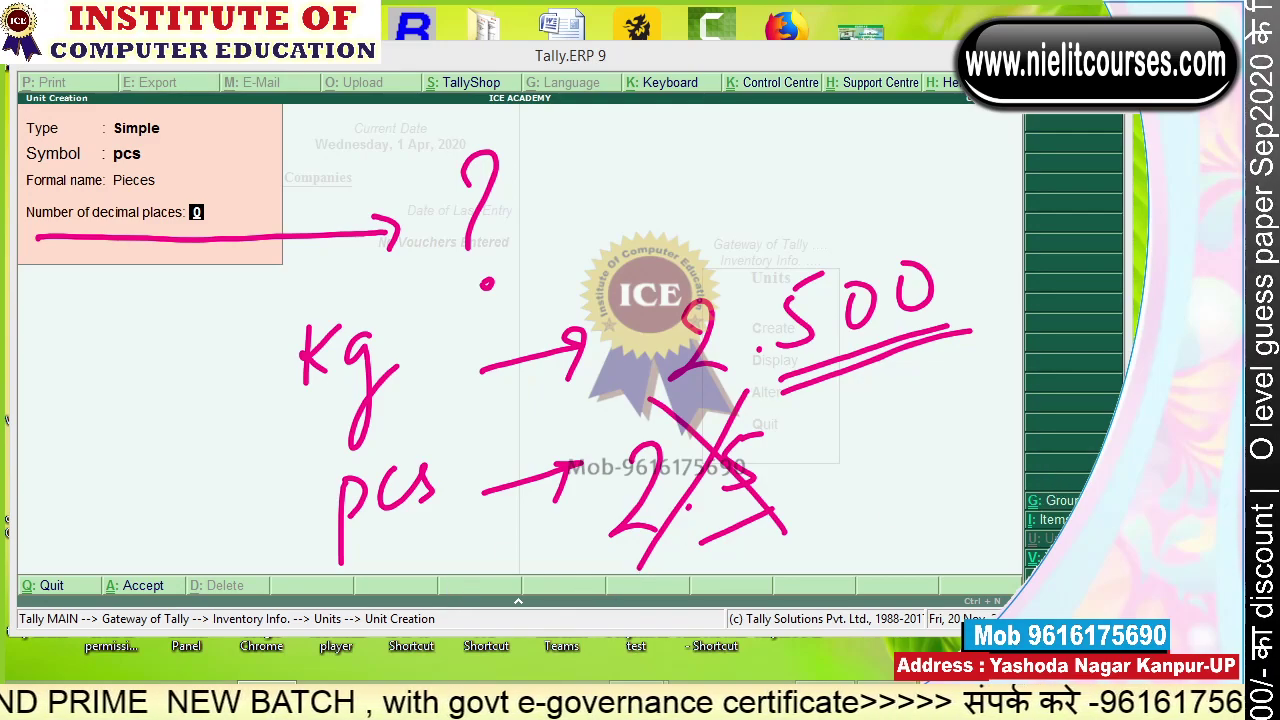
pyautogui.press('Escape')
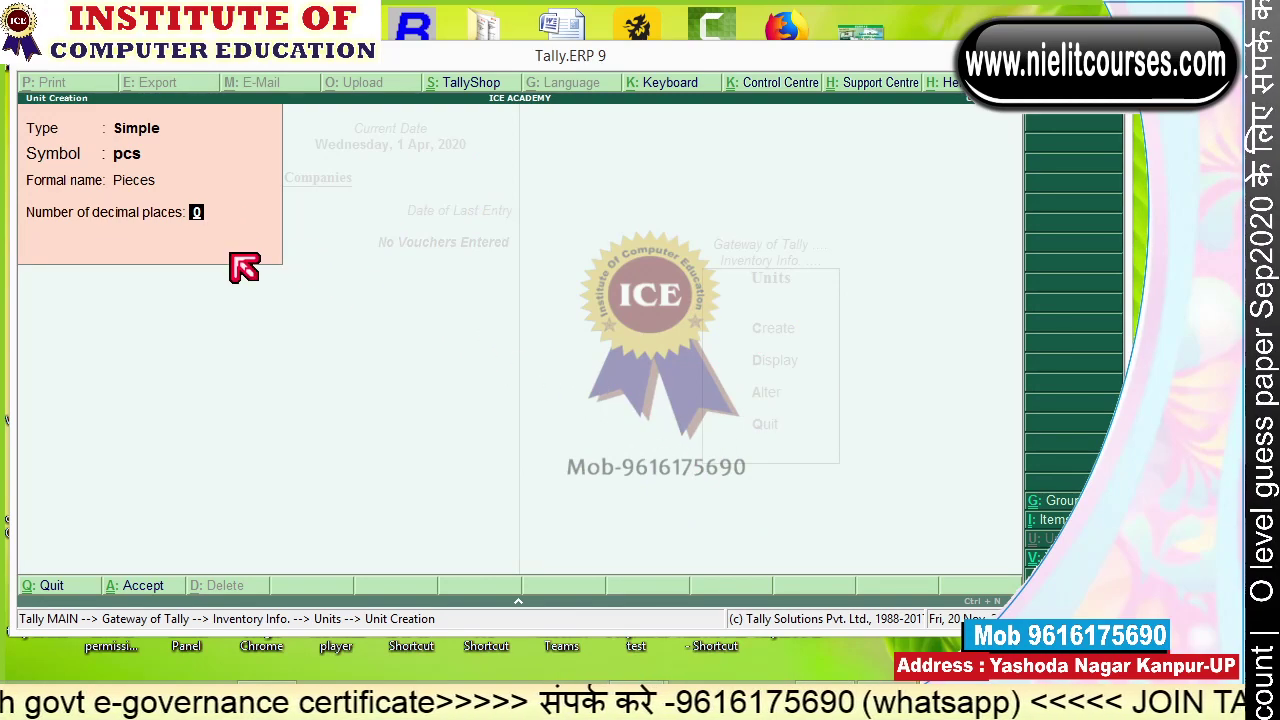
# Accept the pcs unit with 0 decimal places and return to Inventory Info.
pyautogui.press('Return')
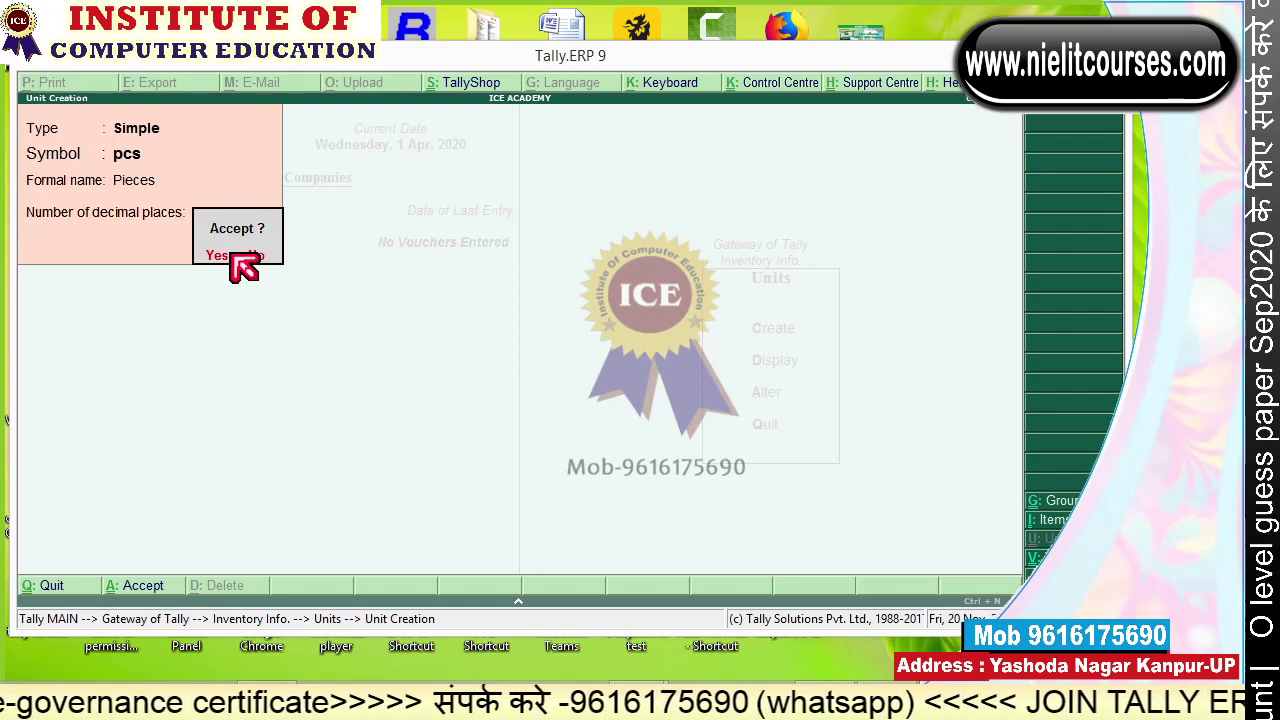
pyautogui.press('Return')
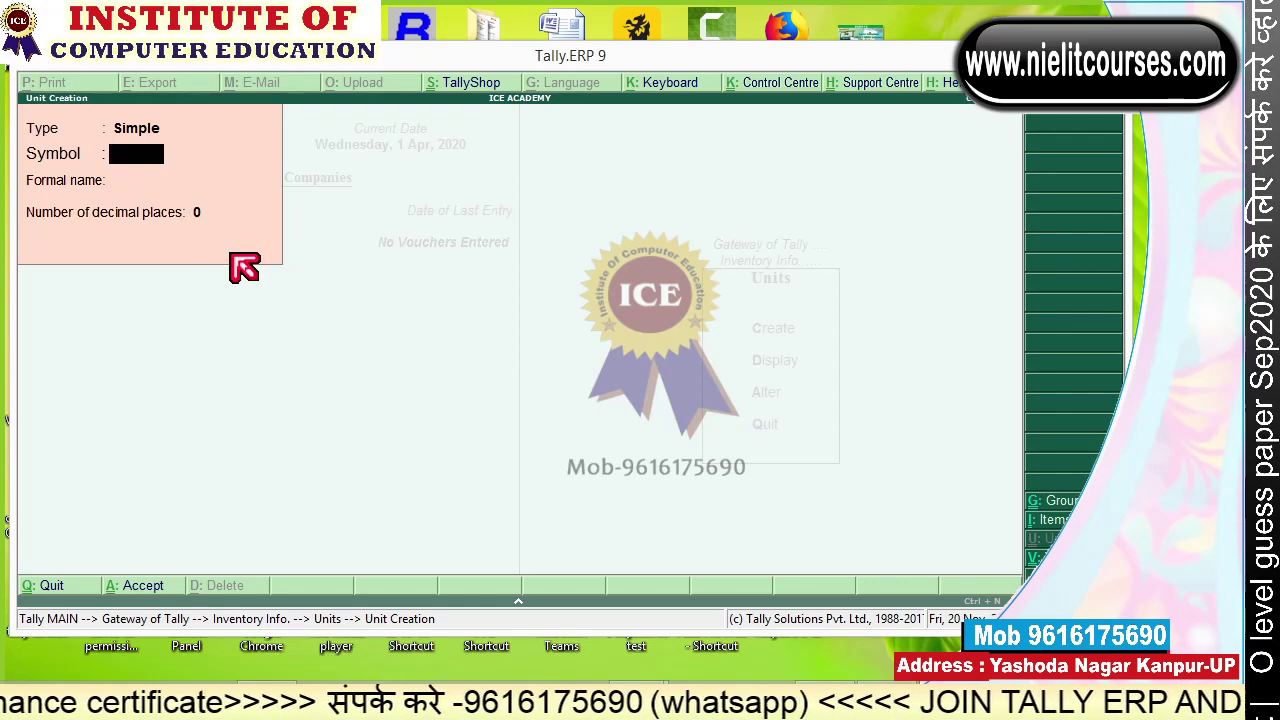
pyautogui.press('Escape')
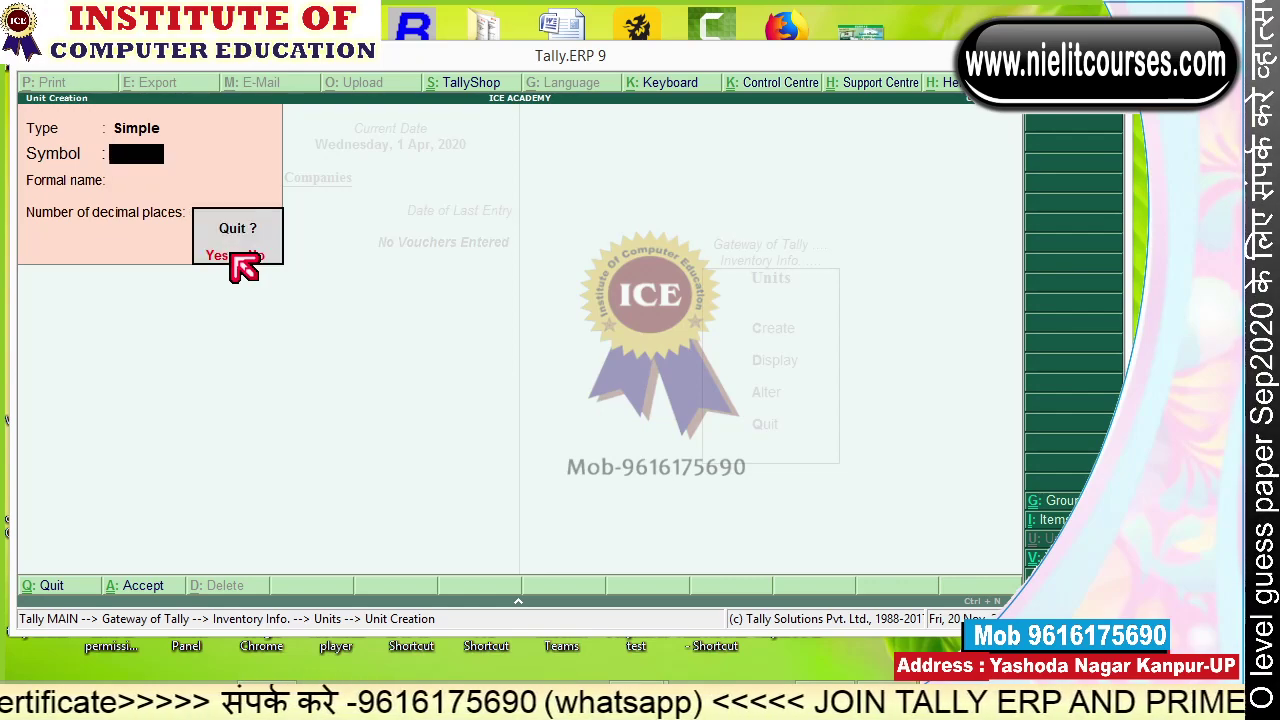
pyautogui.press('Return')
pyautogui.press('Escape')
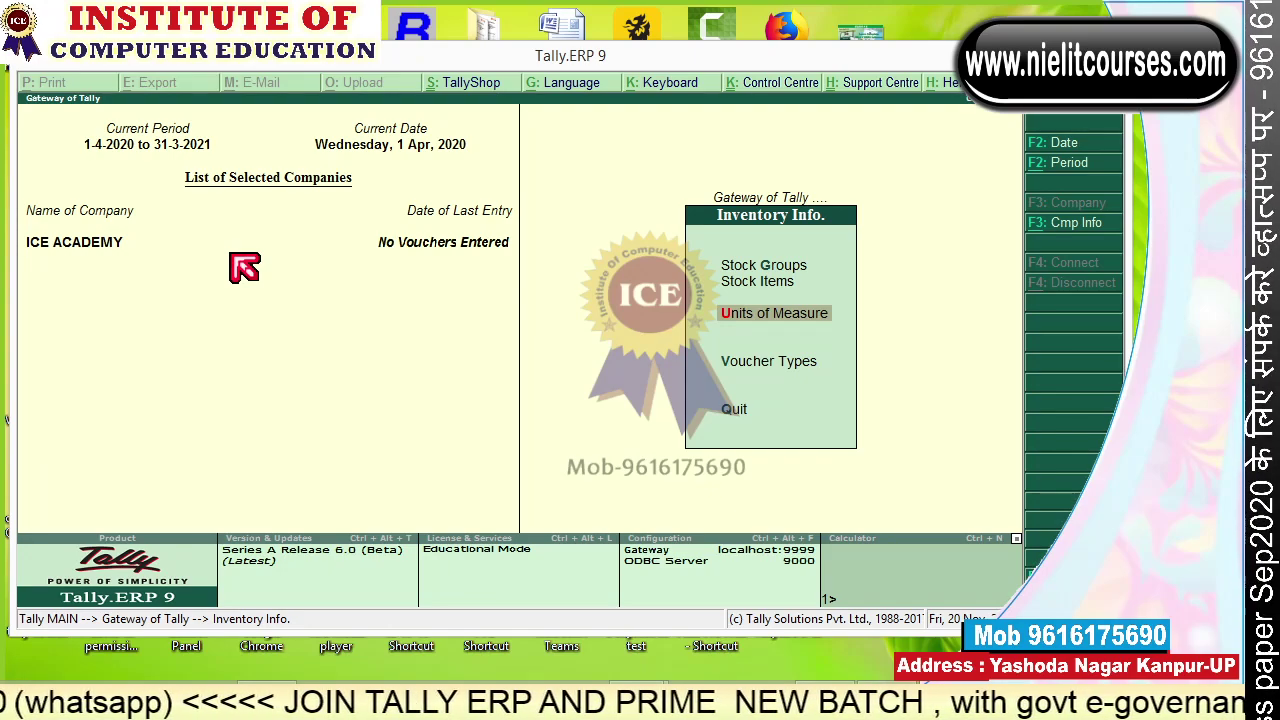
# Open the creation form for a single stock group.
pyautogui.press('Up')
pyautogui.press('Up')
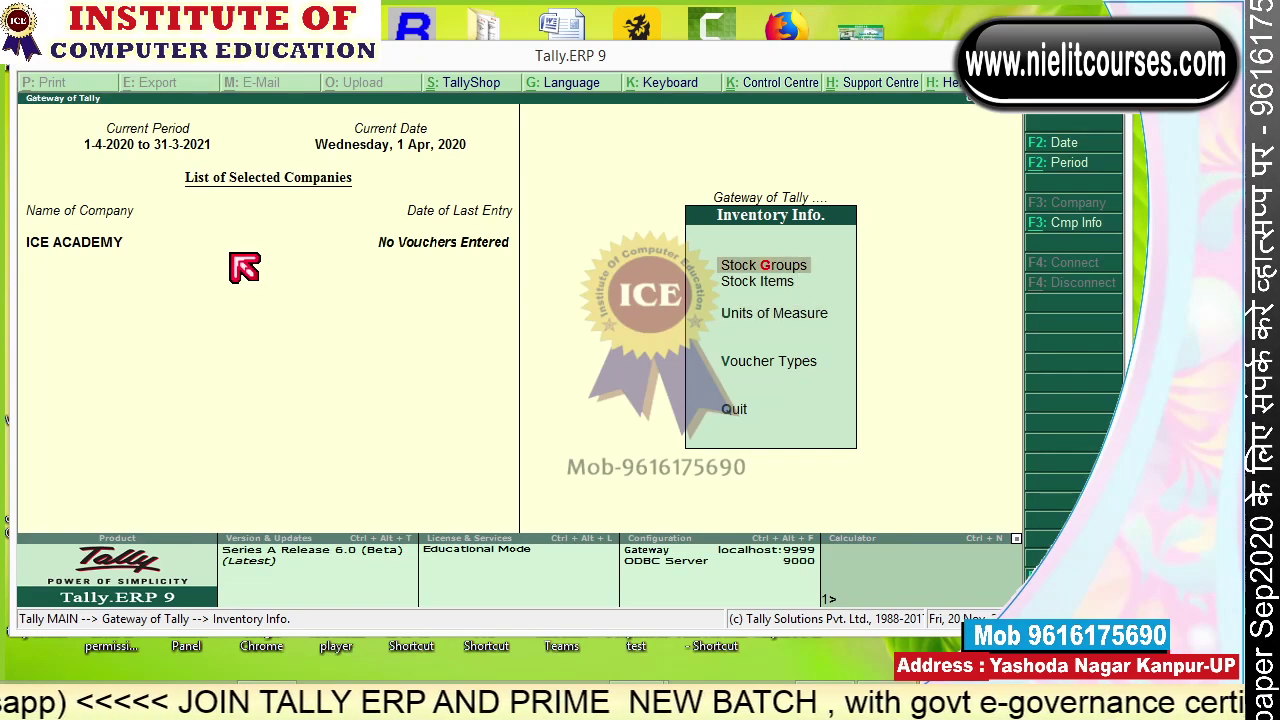
pyautogui.press('Return')
pyautogui.press('Return')
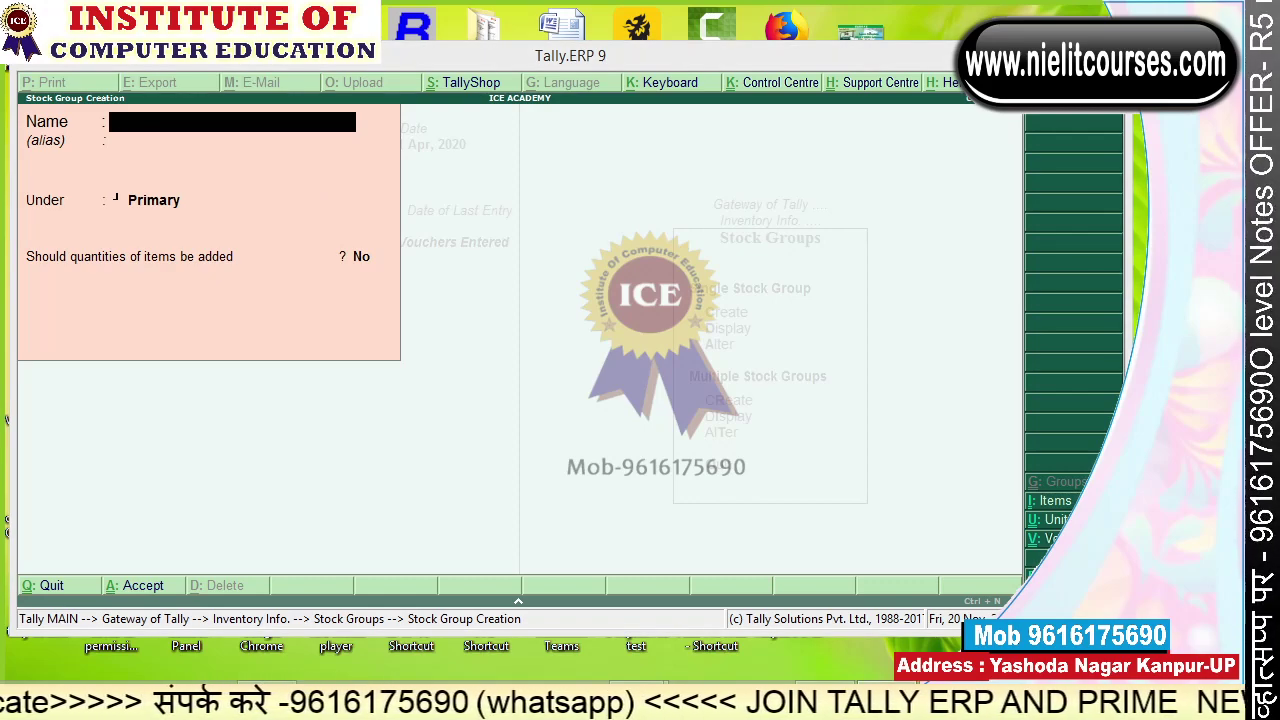
# Switch to the Excel stock sheet, examine the names in the stock group column, and return to Tally.ERP 9.
pyautogui.moveTo(1279, 82); pyautogui.dragTo(513, 32)
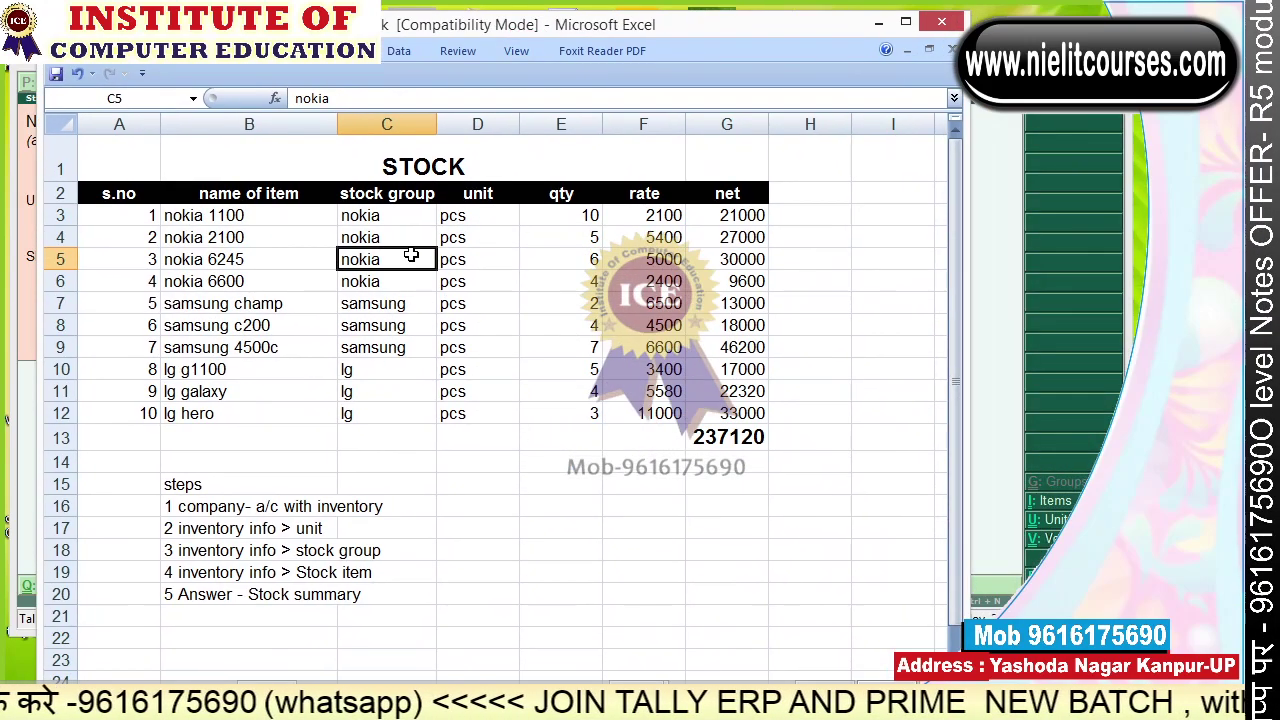
pyautogui.moveTo(400, 215); pyautogui.dragTo(398, 423)
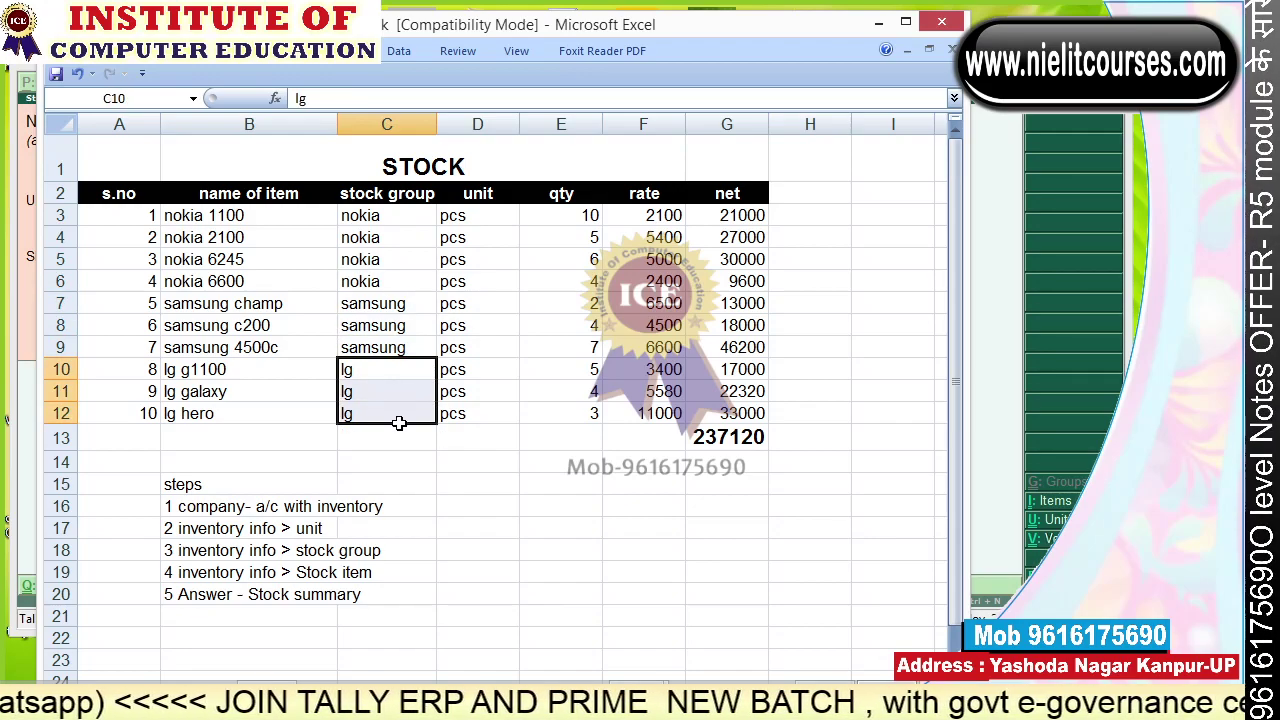
pyautogui.click(425, 30)
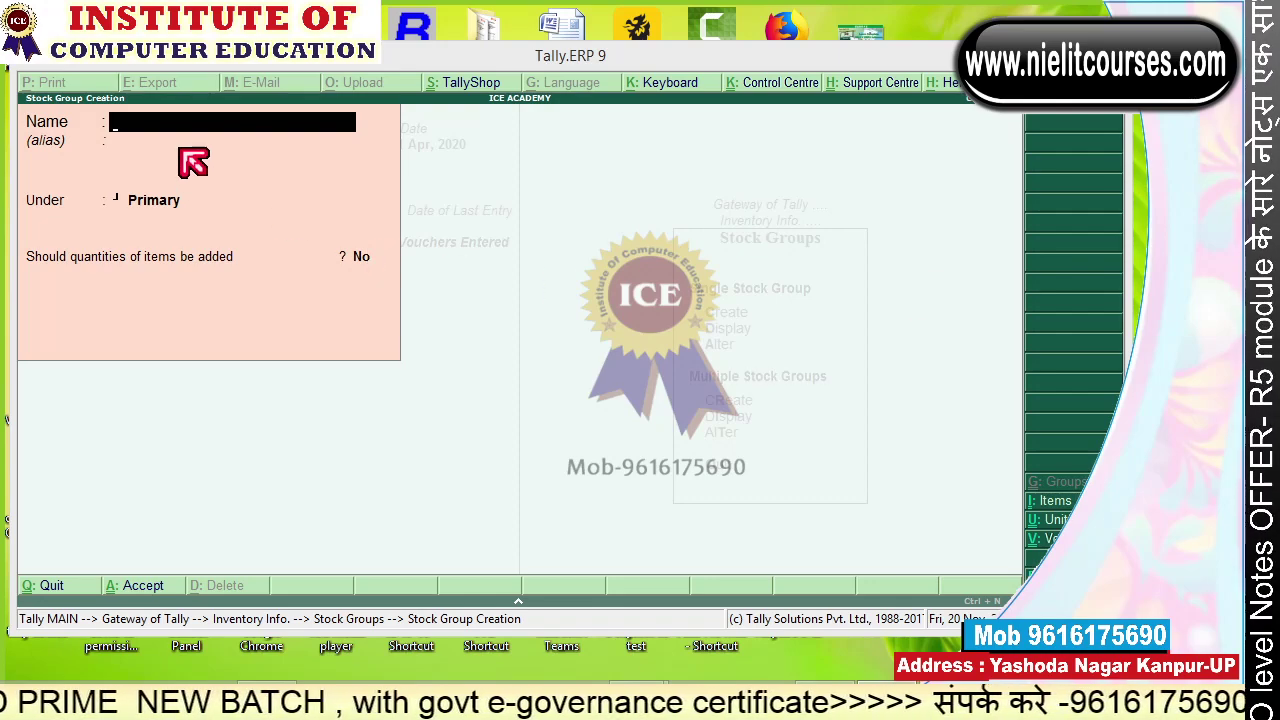
# Create the stock group Nokia under Primary, with adding of item quantities set to No.
pyautogui.write('Nokia')
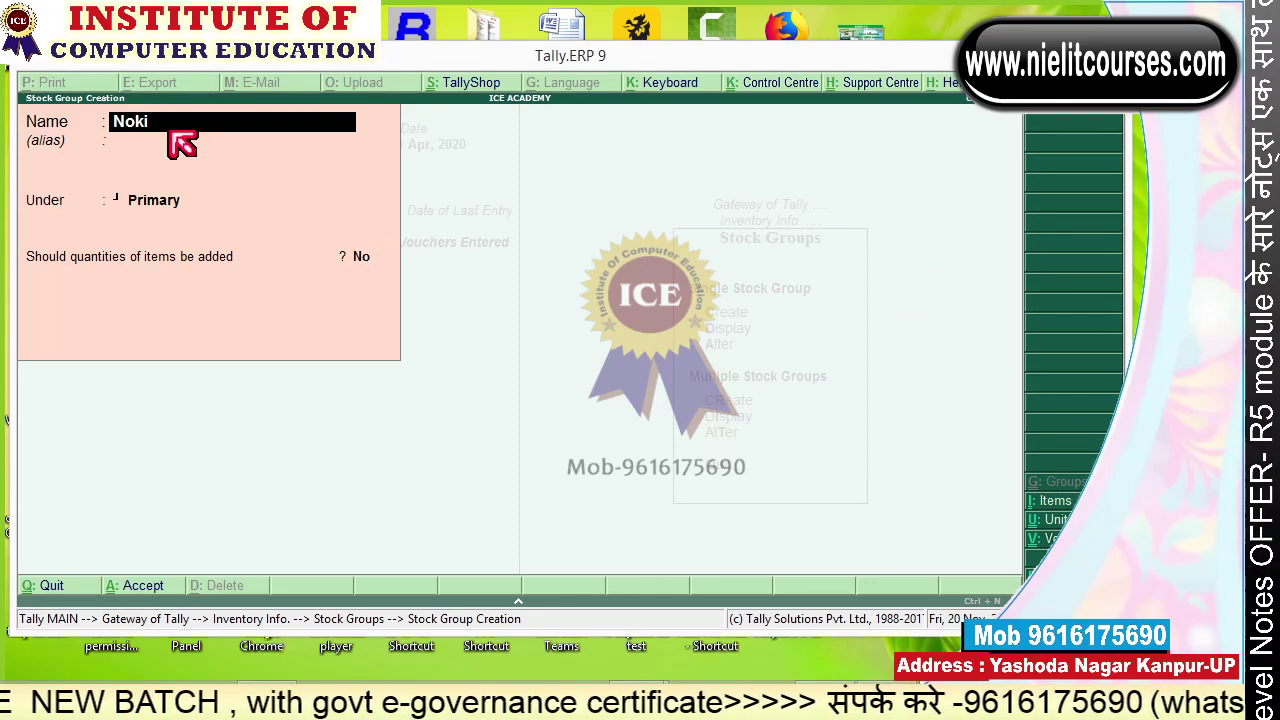
pyautogui.press('Return')
pyautogui.press('Return')
pyautogui.press('Return')
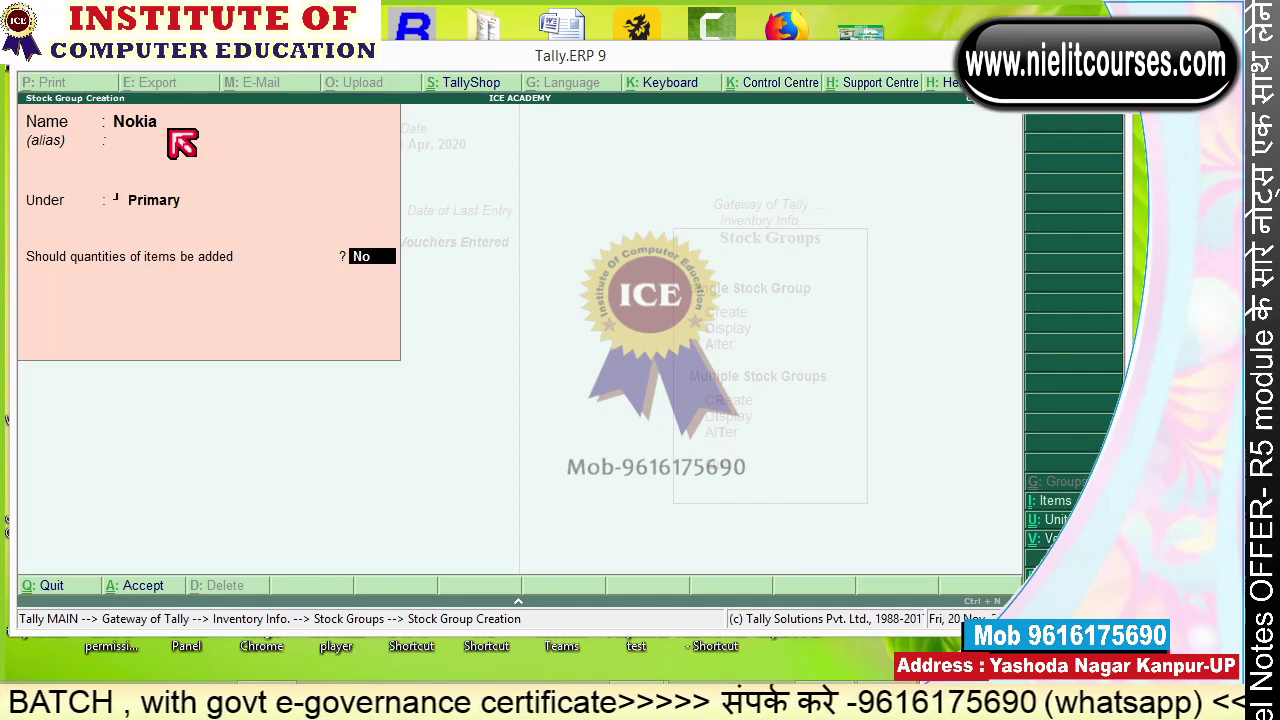
pyautogui.press('Return')
pyautogui.press('Return')
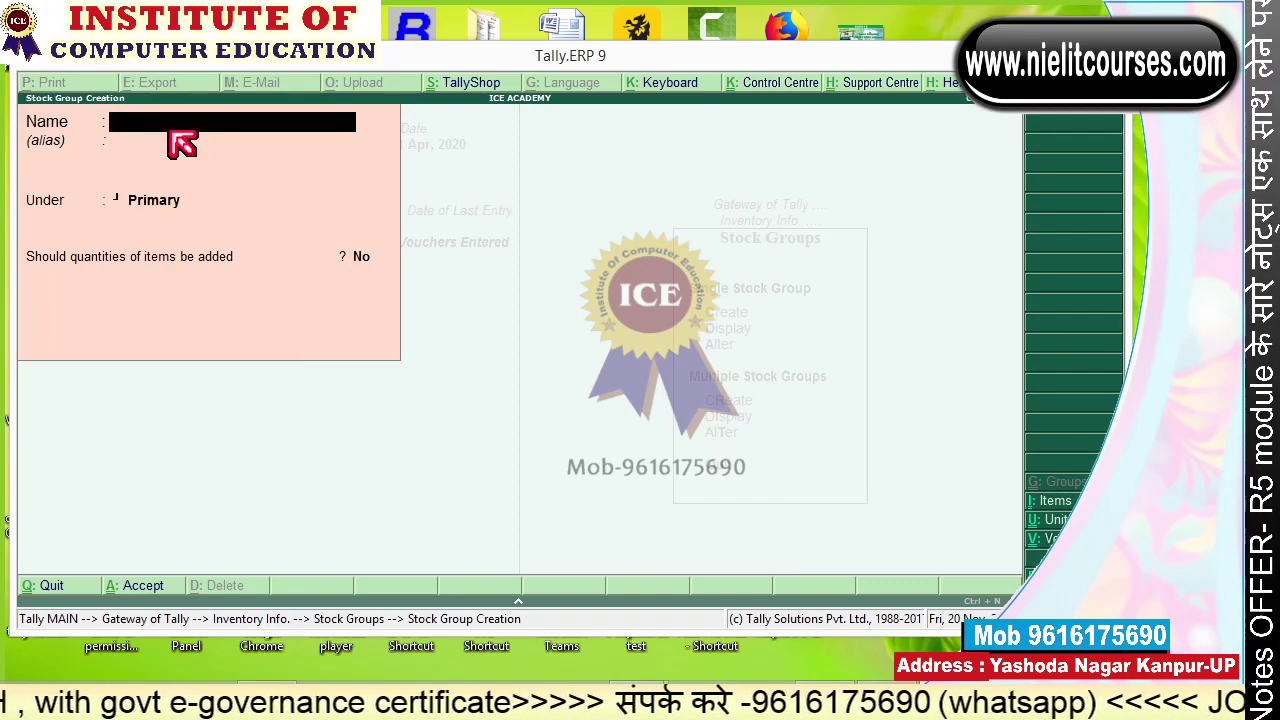
# Create the stock group Samsung under Primary, with adding of item quantities set to No.
pyautogui.write('Samsi')
pyautogui.press('BackSpace')
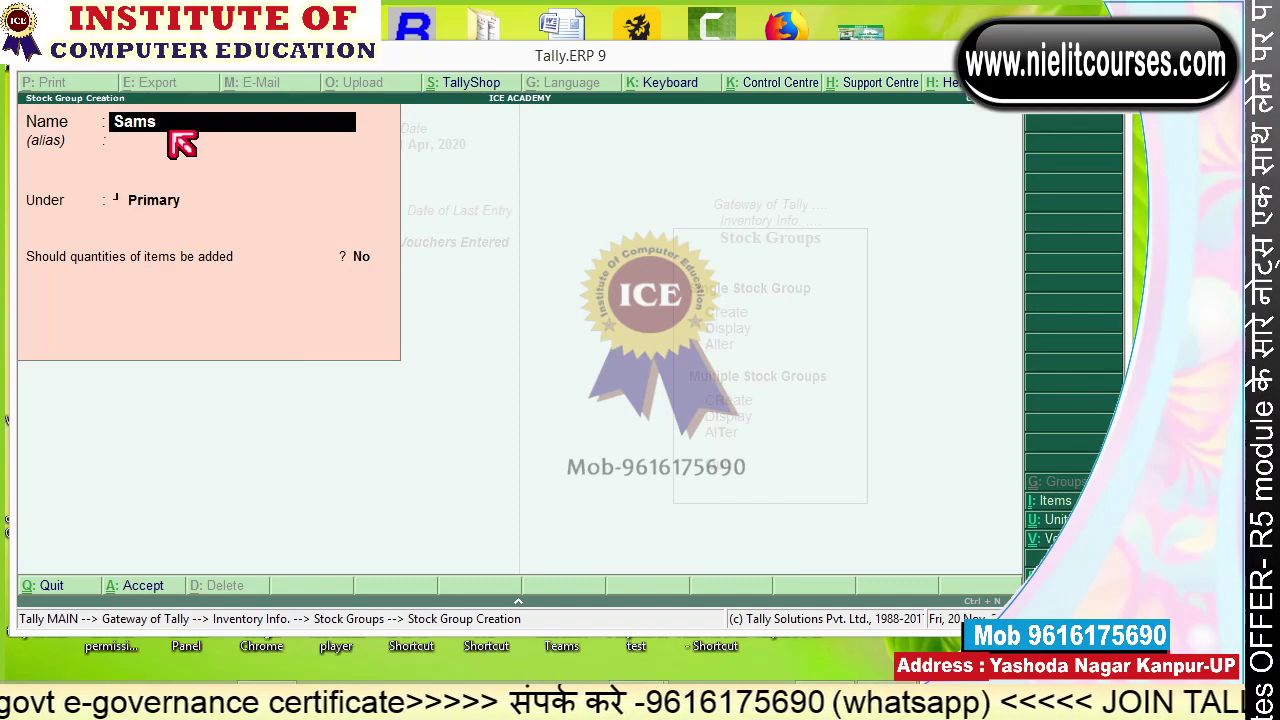
pyautogui.write('ung')
pyautogui.press('Return')
pyautogui.press('Return')
pyautogui.press('Return')
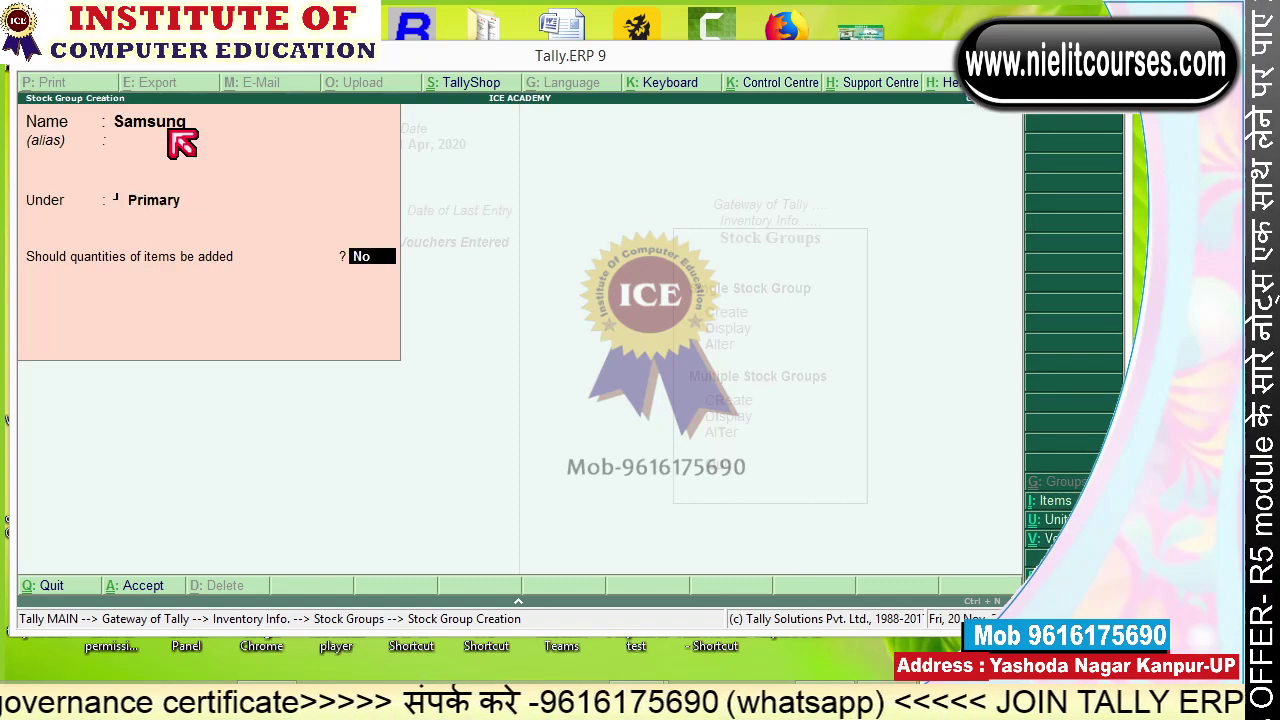
pyautogui.press('Return')
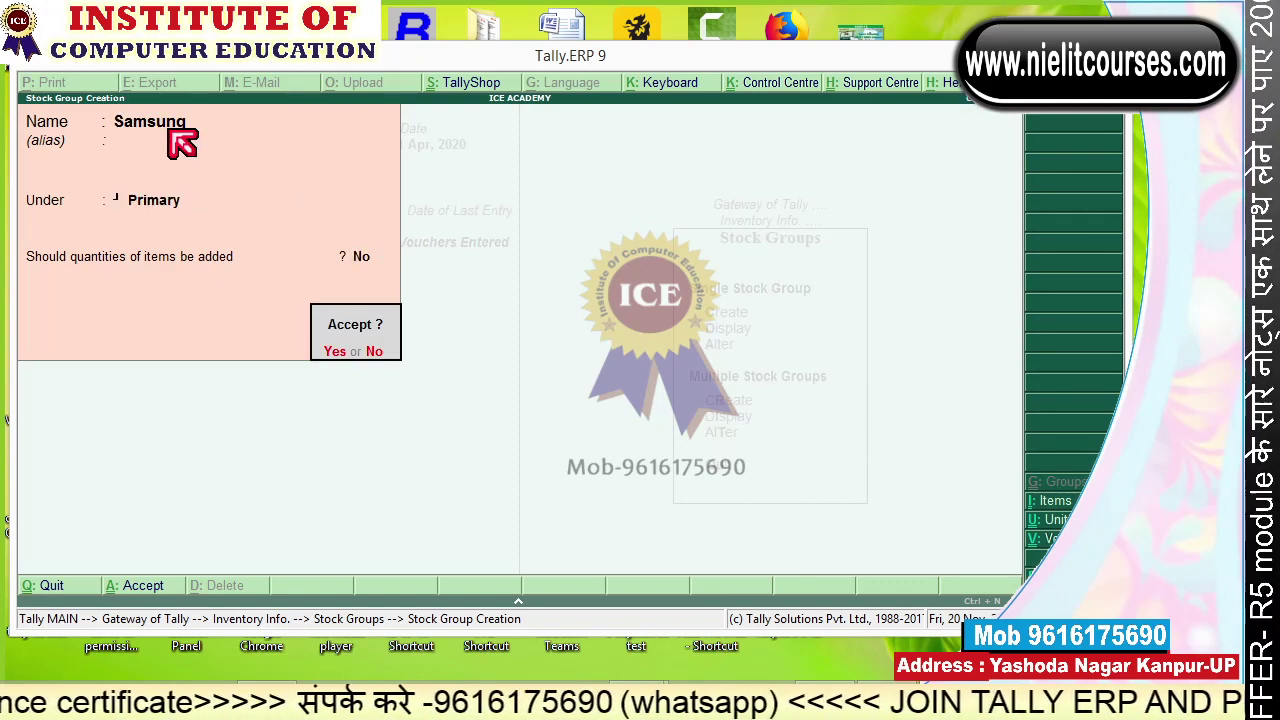
pyautogui.press('Return')
# Create the stock group Lg under Primary without adding item quantities, and leave the creation form.
pyautogui.write('Lg')
pyautogui.press('Return')
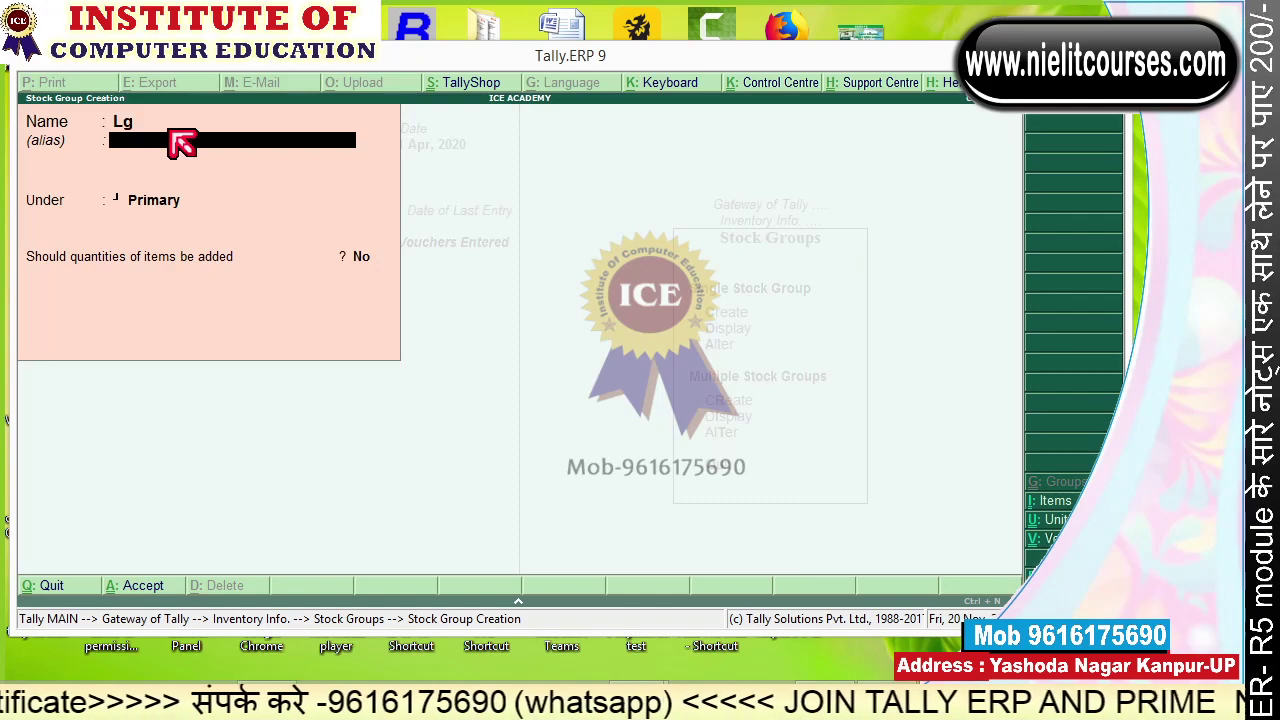
pyautogui.press('Return')
pyautogui.press('Return')
pyautogui.press('Return')
pyautogui.press('Return')
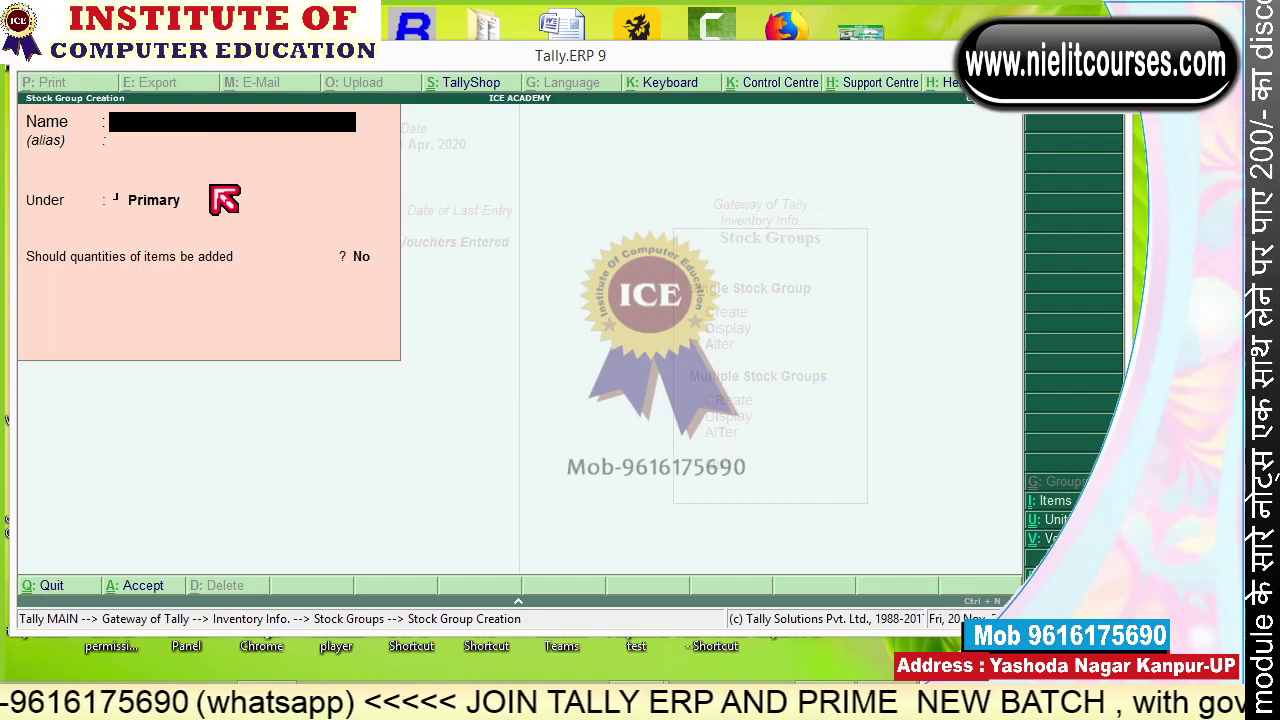
pyautogui.press('Escape')
pyautogui.press('Return')
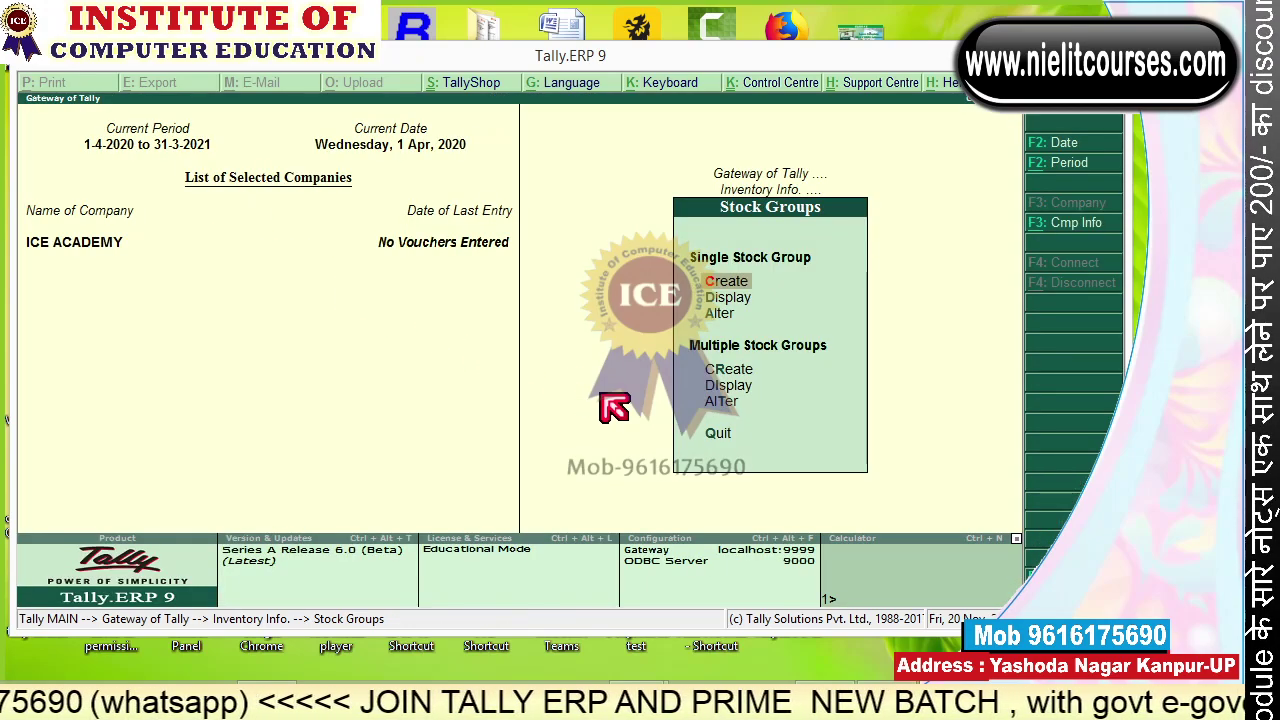
# Check the list of existing stock groups through both the Display and Alter options for single stock groups.
pyautogui.press('Down')
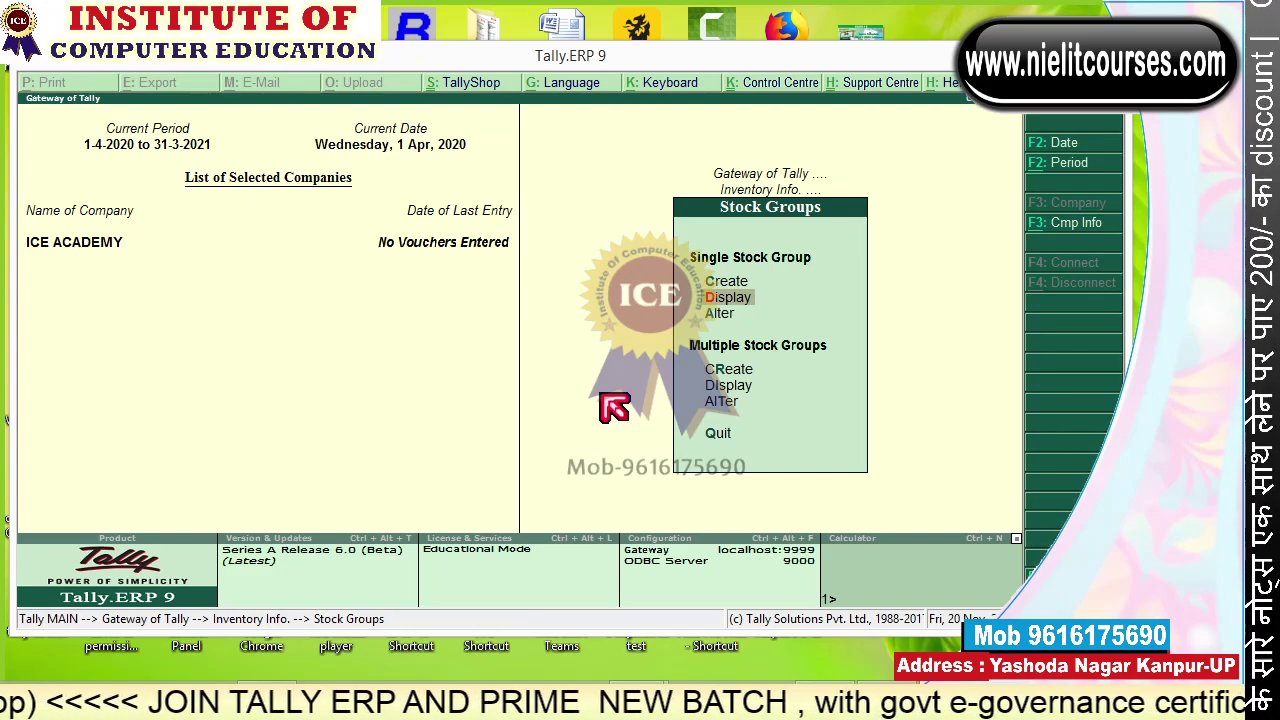
pyautogui.press('Return')
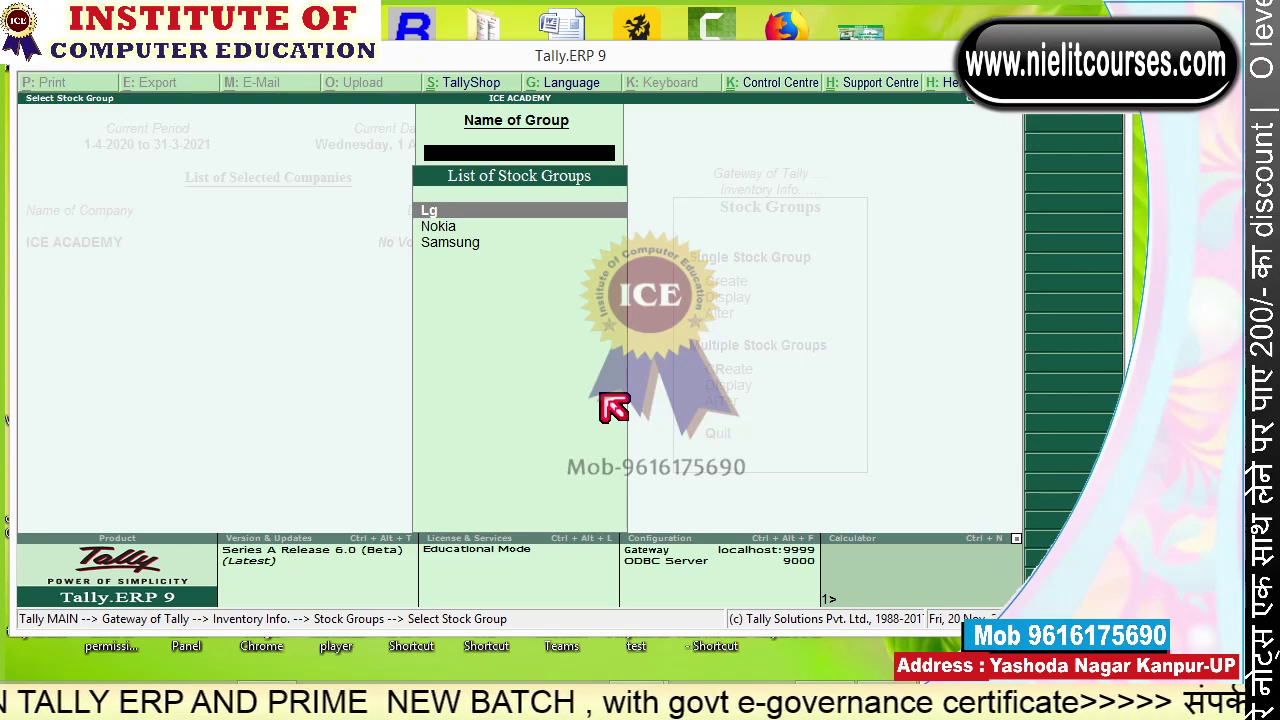
pyautogui.press('Escape')
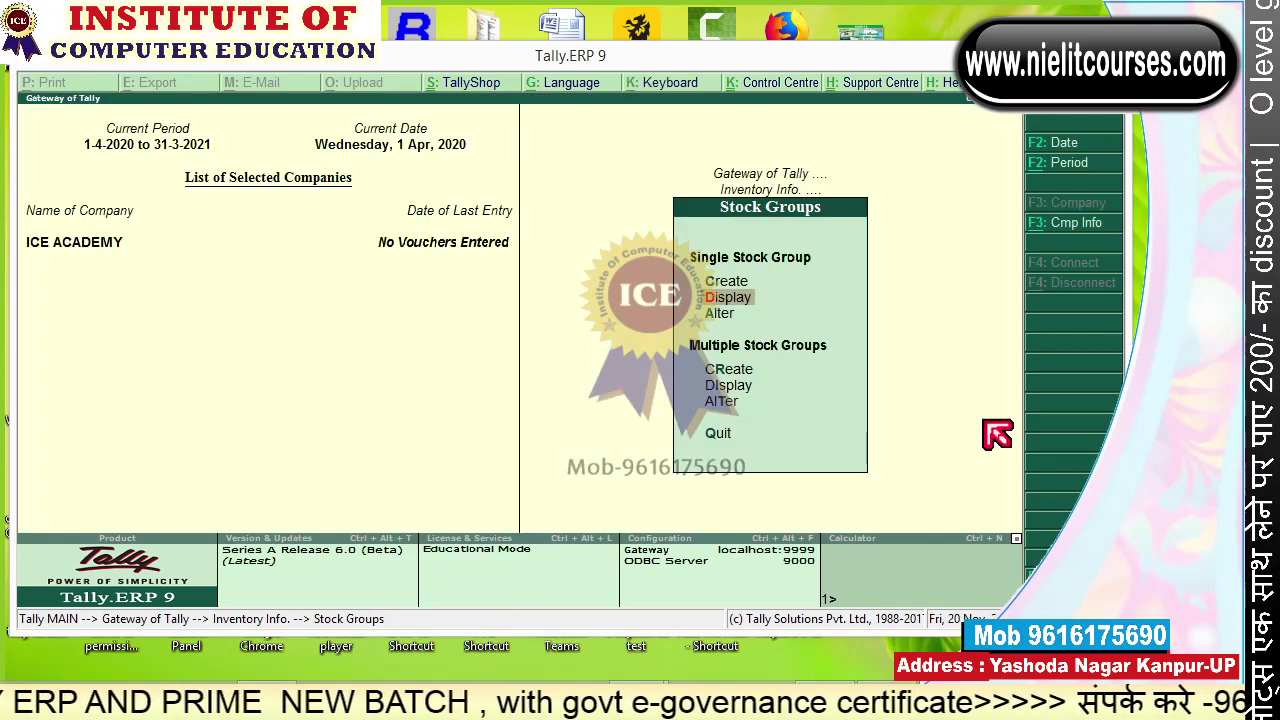
pyautogui.click(718, 314)
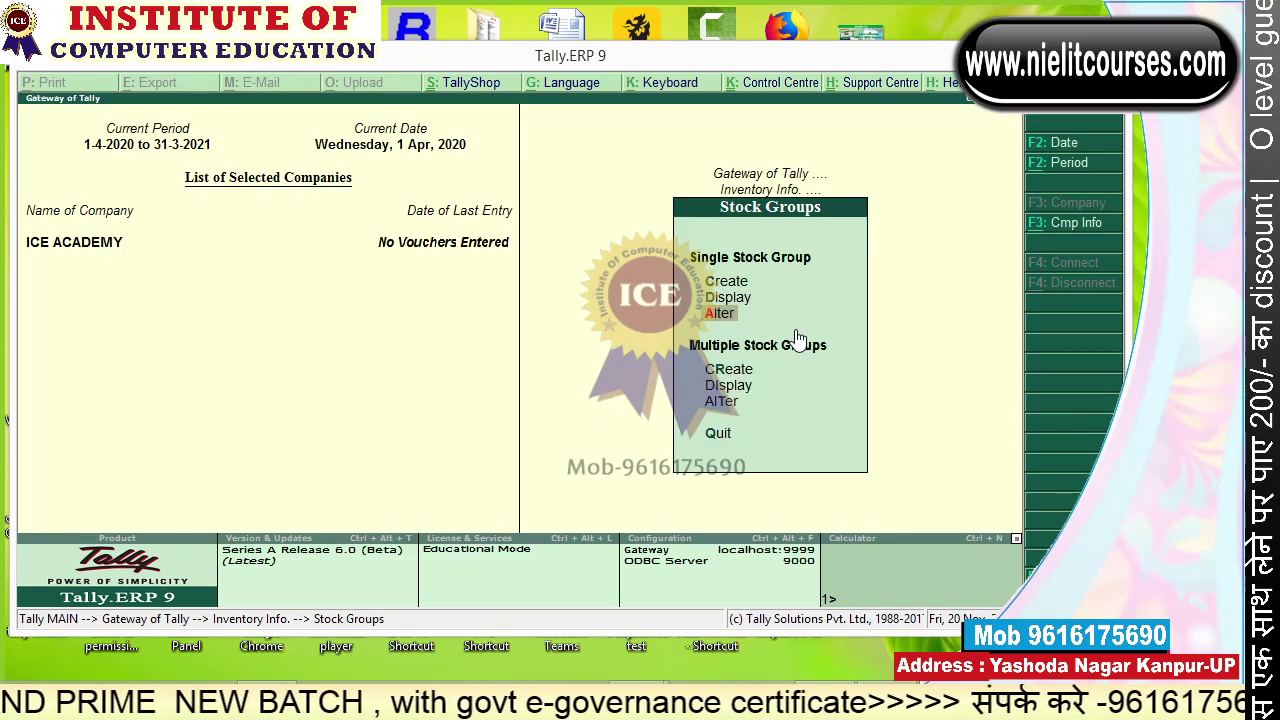
pyautogui.press('Return')
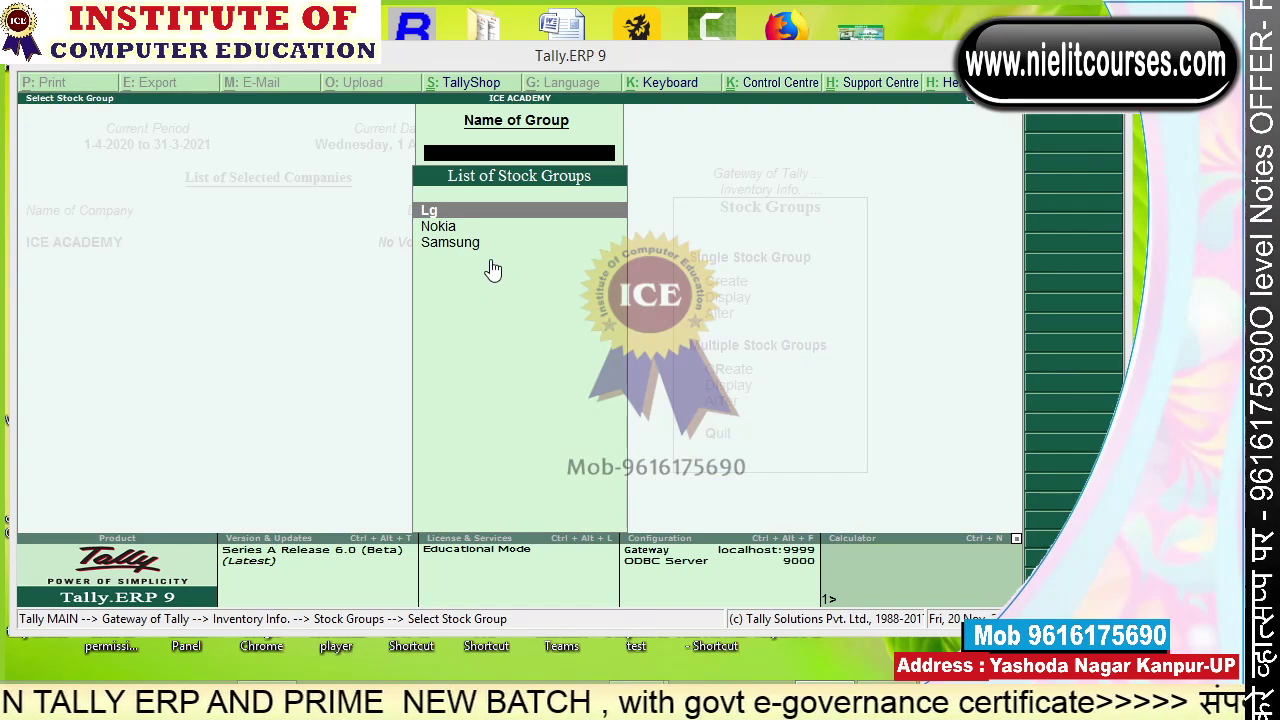
pyautogui.press('Down')
pyautogui.press('Down')
pyautogui.press('Escape')
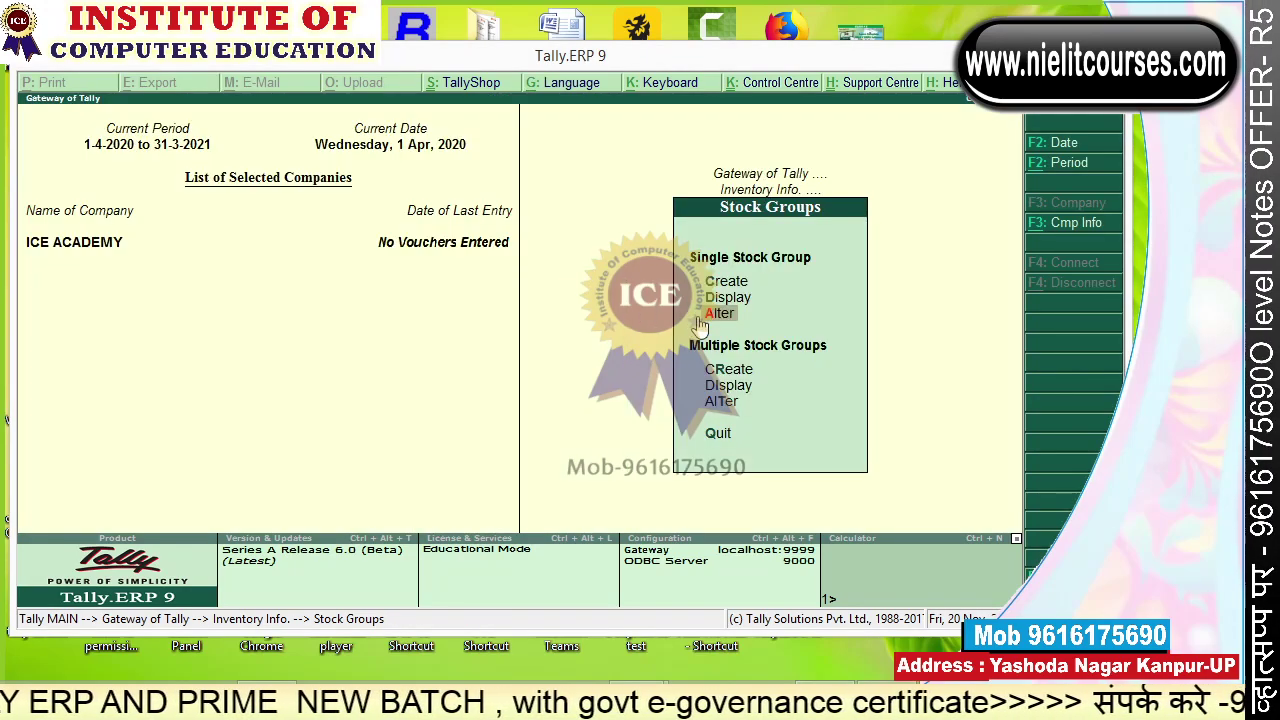
# Create the extra stock group Cables under Primary without adding item quantities, and quit the creation form.
pyautogui.press('Up')
pyautogui.press('Up')
pyautogui.press('Return')
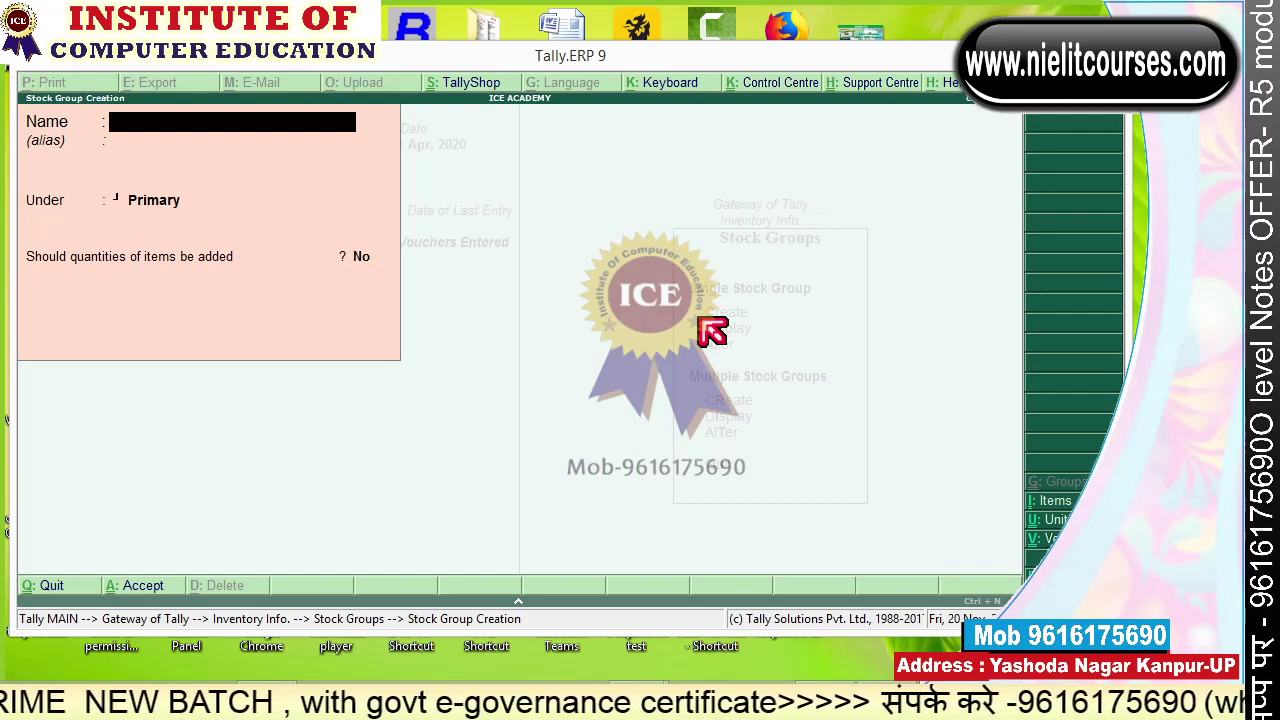
pyautogui.write('Cables')
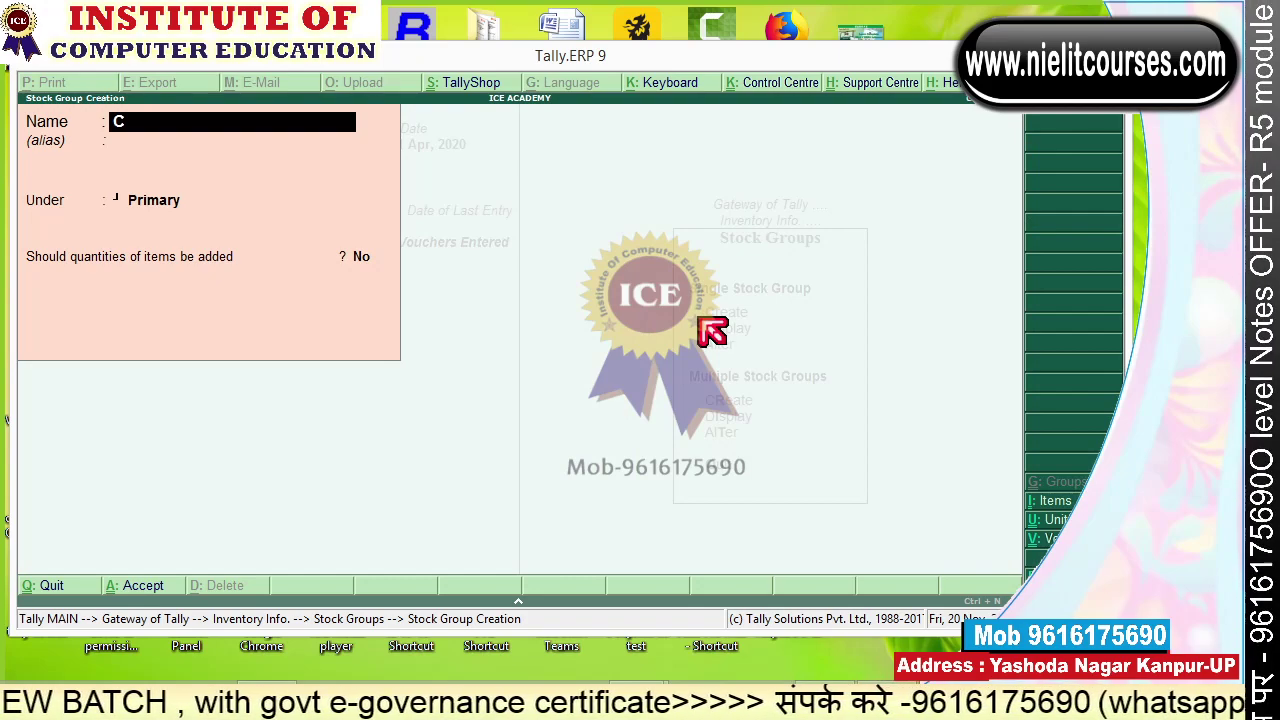
pyautogui.press('Return')
pyautogui.press('Return')
pyautogui.press('Return')
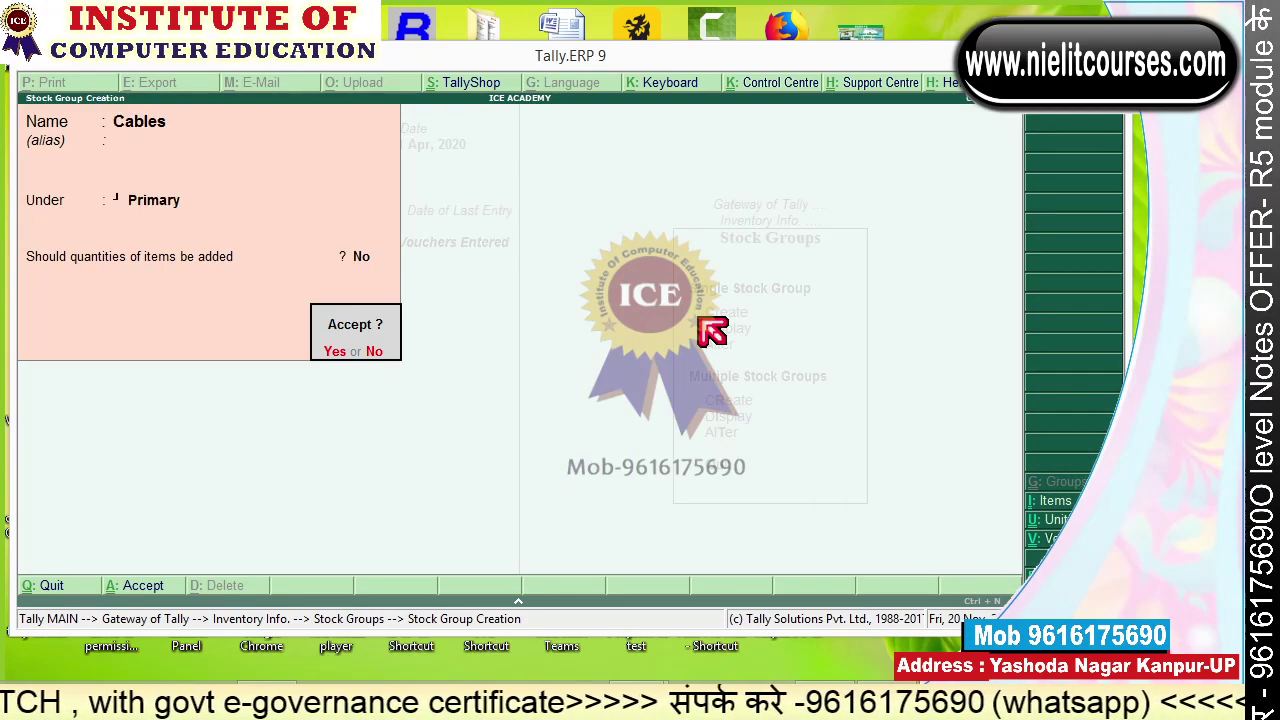
pyautogui.press('Return')
pyautogui.press('Escape')
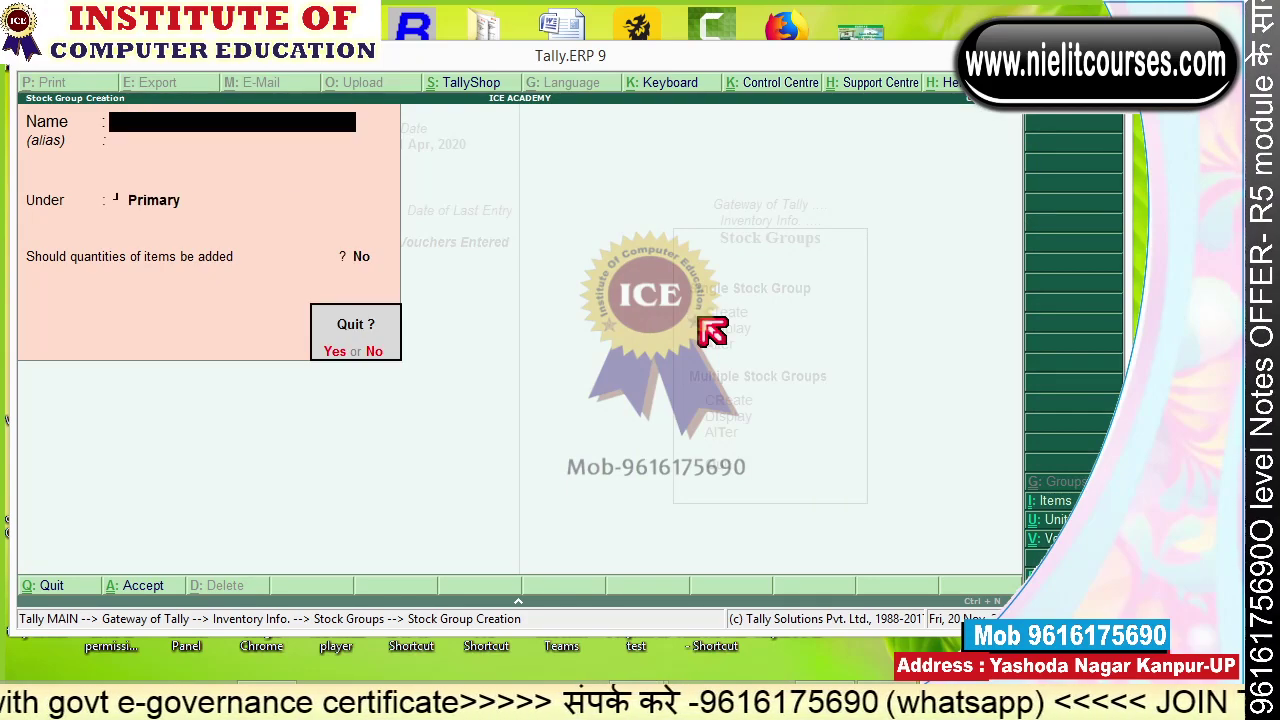
pyautogui.press('Return')
# Display the list of stock groups to check it for the Cables group, and return to Stock Groups.
pyautogui.press('Down')
pyautogui.press('Return')
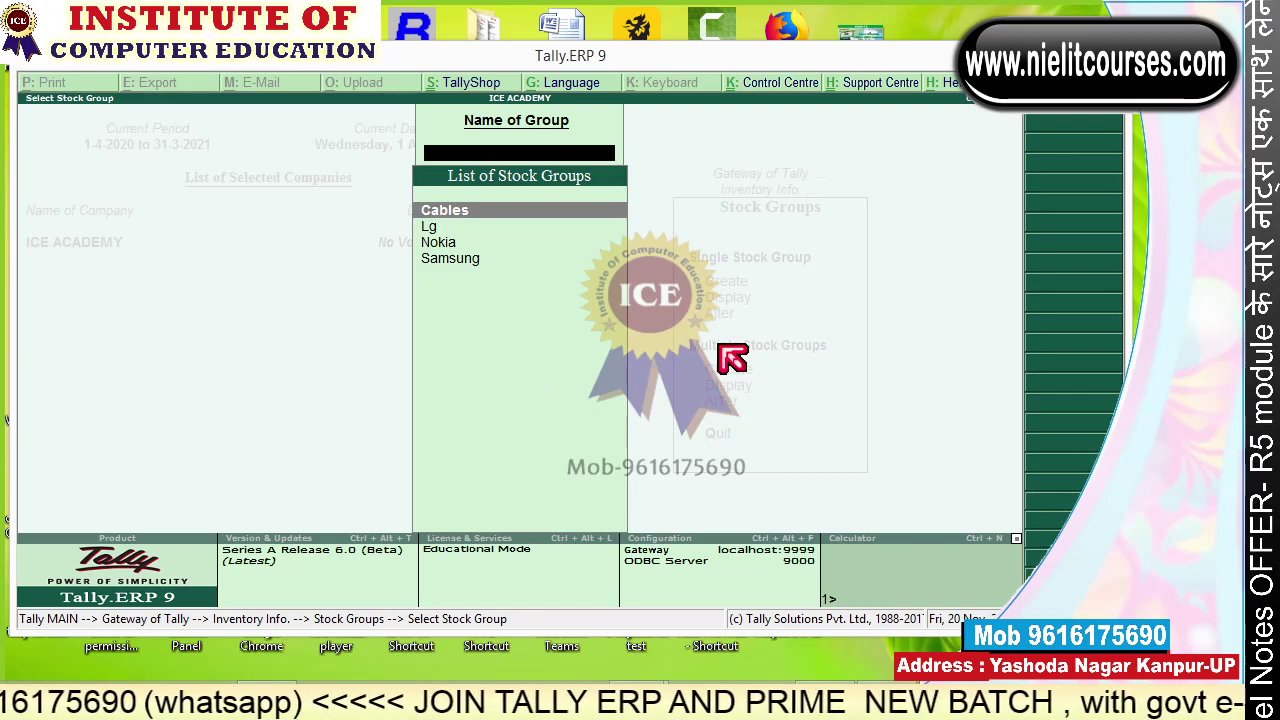
pyautogui.press('Escape')
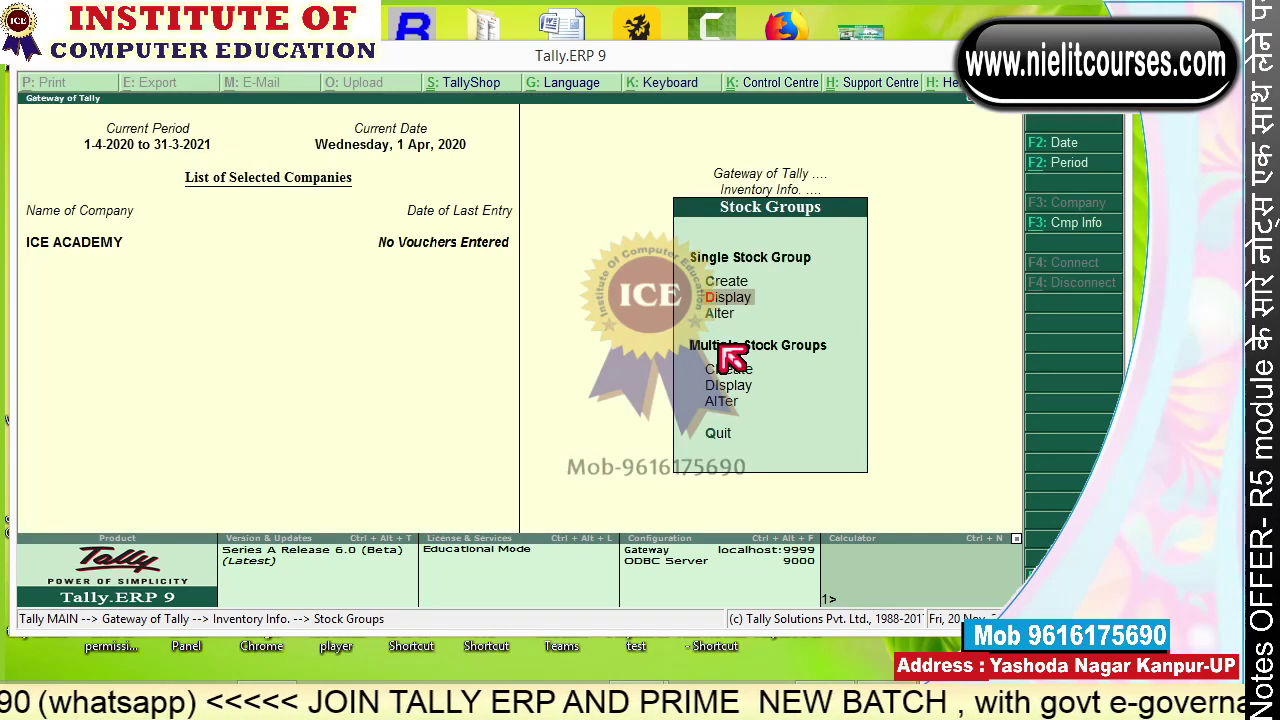
# Open the Cables stock group for alteration, delete it, and return to Inventory Info.
pyautogui.press('Down')
pyautogui.press('Return')
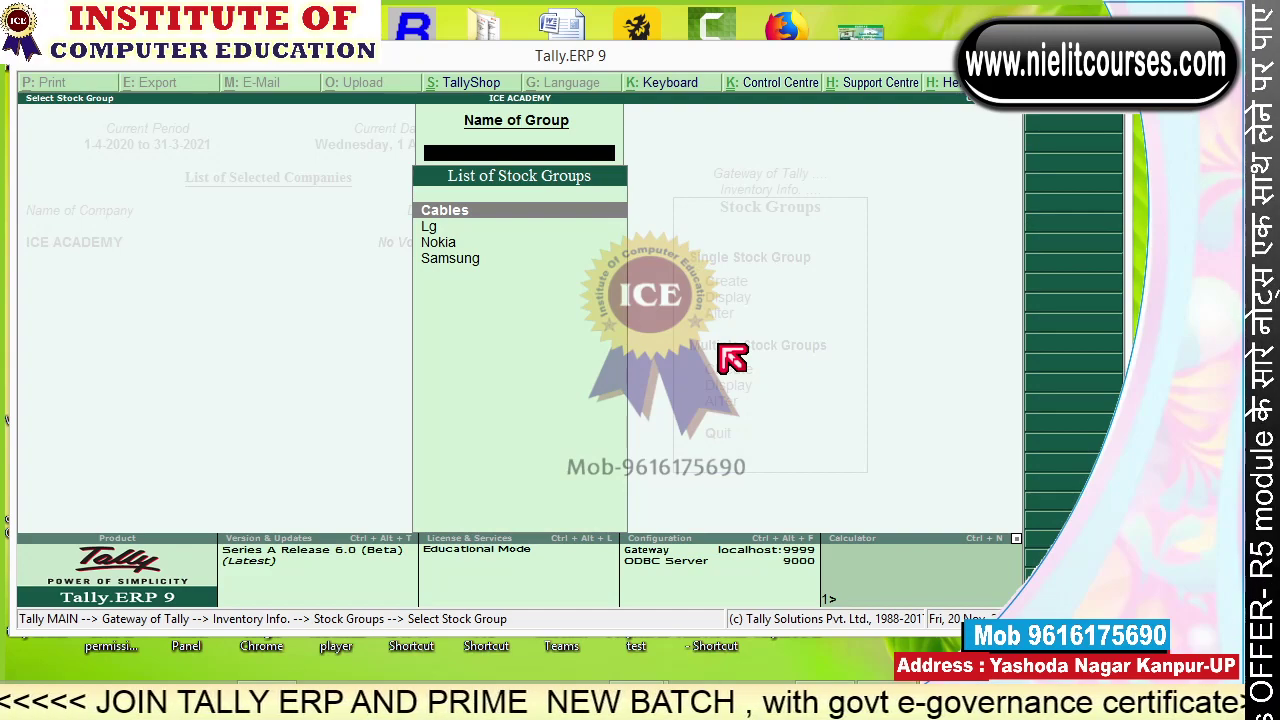
pyautogui.press('Return')
pyautogui.hotkey('alt', 'd')
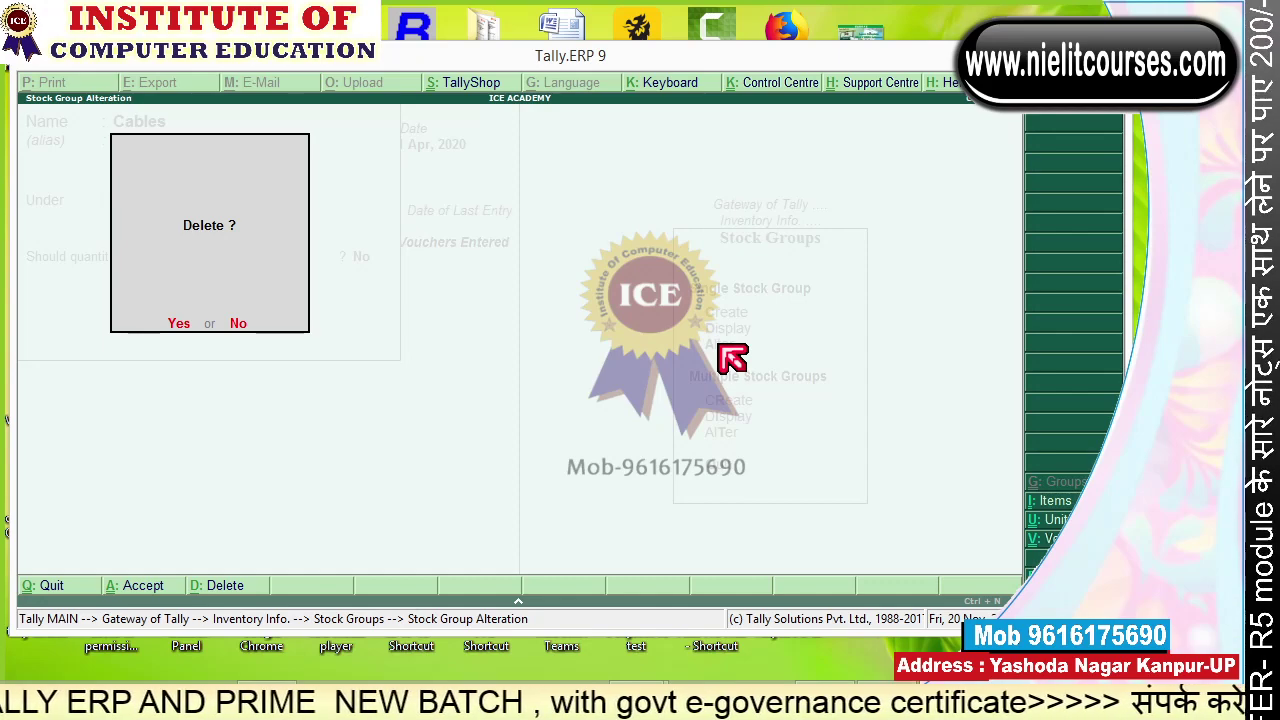
pyautogui.press('y')
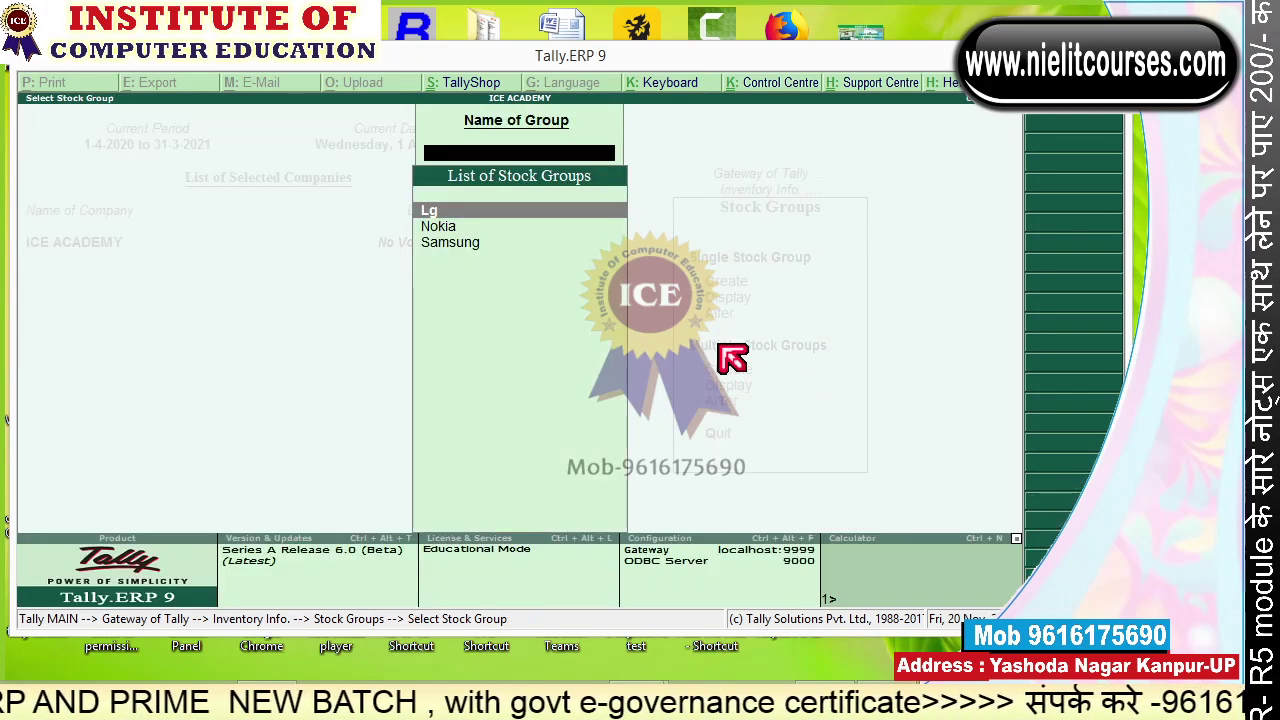
pyautogui.press('Escape')
pyautogui.press('Escape')
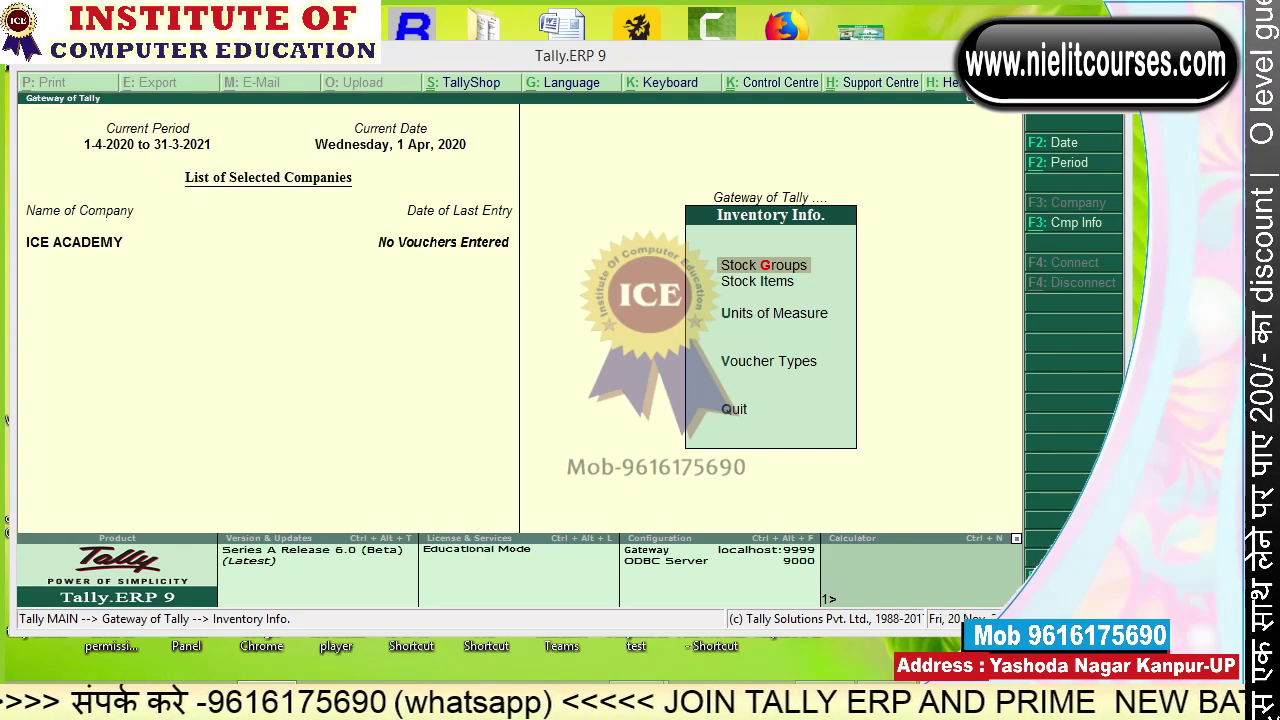
# Draw a hierarchy on screen with Mobile as the parent and arrows to its two branches, Touch pad and Screen.
pyautogui.moveTo(432, 160)
pyautogui.mouseDown()
pyautogui.moveTo(460, 143)
pyautogui.moveTo(520, 143)
pyautogui.moveTo(575, 168)
pyautogui.mouseUp()
pyautogui.moveTo(592, 85); pyautogui.dragTo(628, 155)
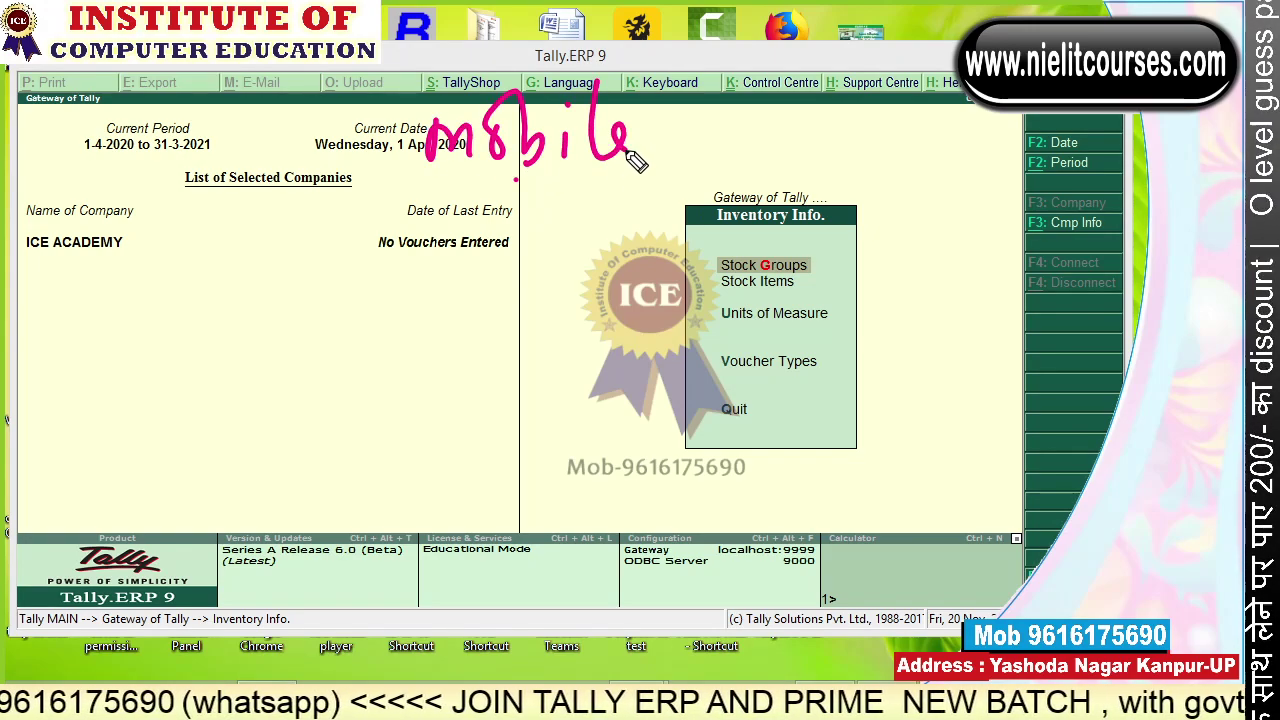
pyautogui.moveTo(520, 178)
pyautogui.mouseDown()
pyautogui.moveTo(340, 318)
pyautogui.moveTo(565, 190)
pyautogui.moveTo(760, 306)
pyautogui.mouseUp()
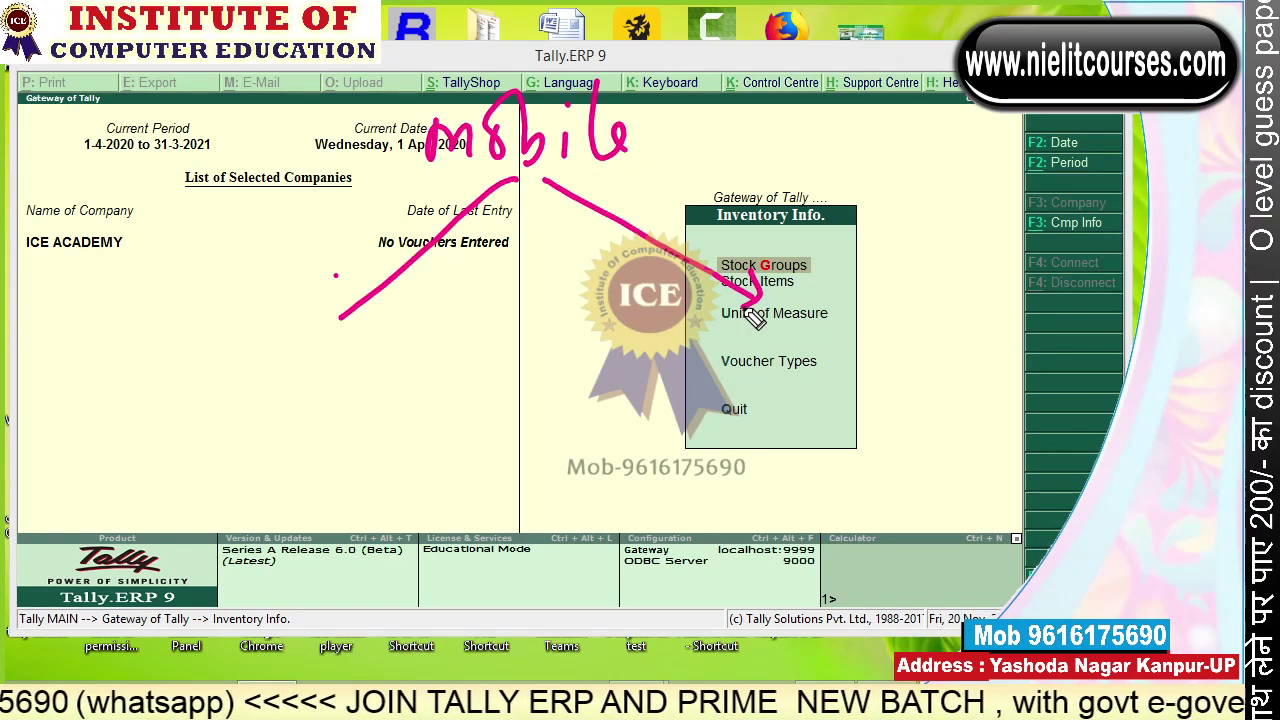
pyautogui.moveTo(336, 274); pyautogui.dragTo(370, 312)
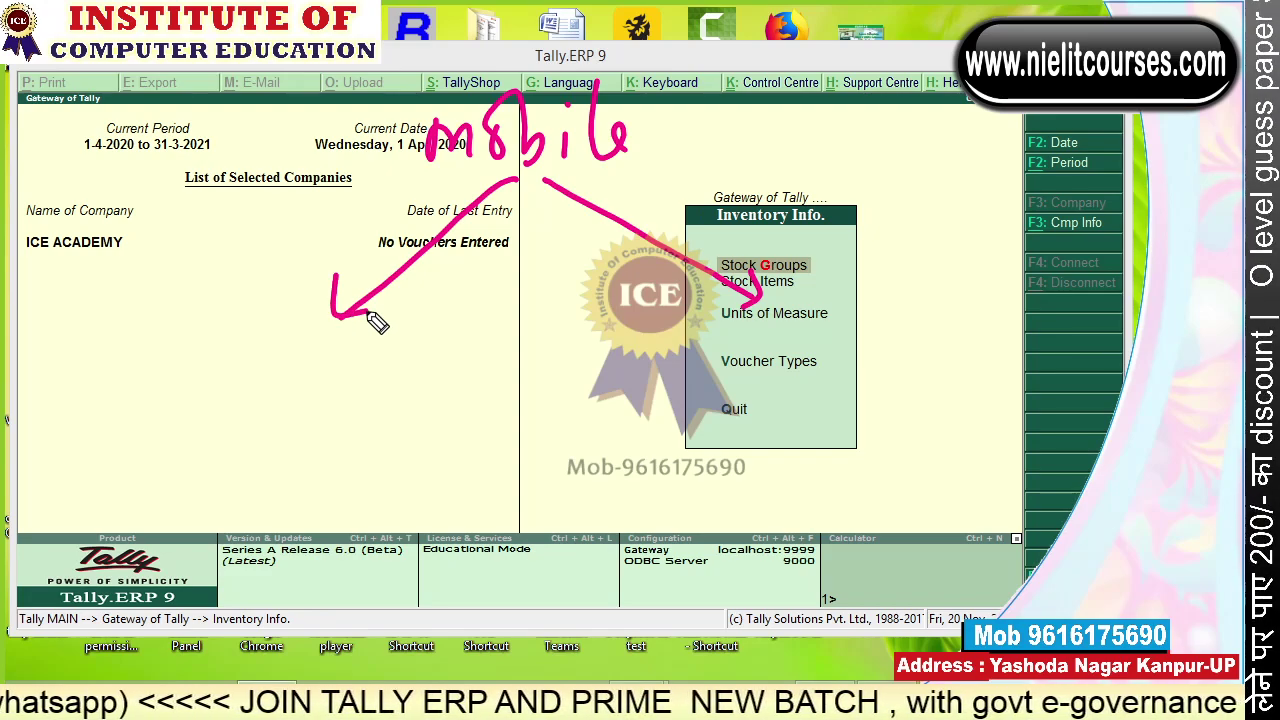
pyautogui.moveTo(175, 378); pyautogui.dragTo(238, 326)
pyautogui.moveTo(216, 338); pyautogui.dragTo(196, 444)
pyautogui.moveTo(245, 385)
pyautogui.mouseDown()
pyautogui.moveTo(277, 397)
pyautogui.moveTo(363, 391)
pyautogui.mouseUp()
pyautogui.moveTo(365, 335); pyautogui.dragTo(434, 443)
pyautogui.moveTo(430, 360)
pyautogui.mouseDown()
pyautogui.moveTo(500, 375)
pyautogui.moveTo(540, 320)
pyautogui.moveTo(538, 368)
pyautogui.mouseUp()
pyautogui.moveTo(812, 320)
pyautogui.mouseDown()
pyautogui.moveTo(746, 378)
pyautogui.moveTo(857, 320)
pyautogui.moveTo(932, 312)
pyautogui.moveTo(1000, 338)
pyautogui.mouseUp()
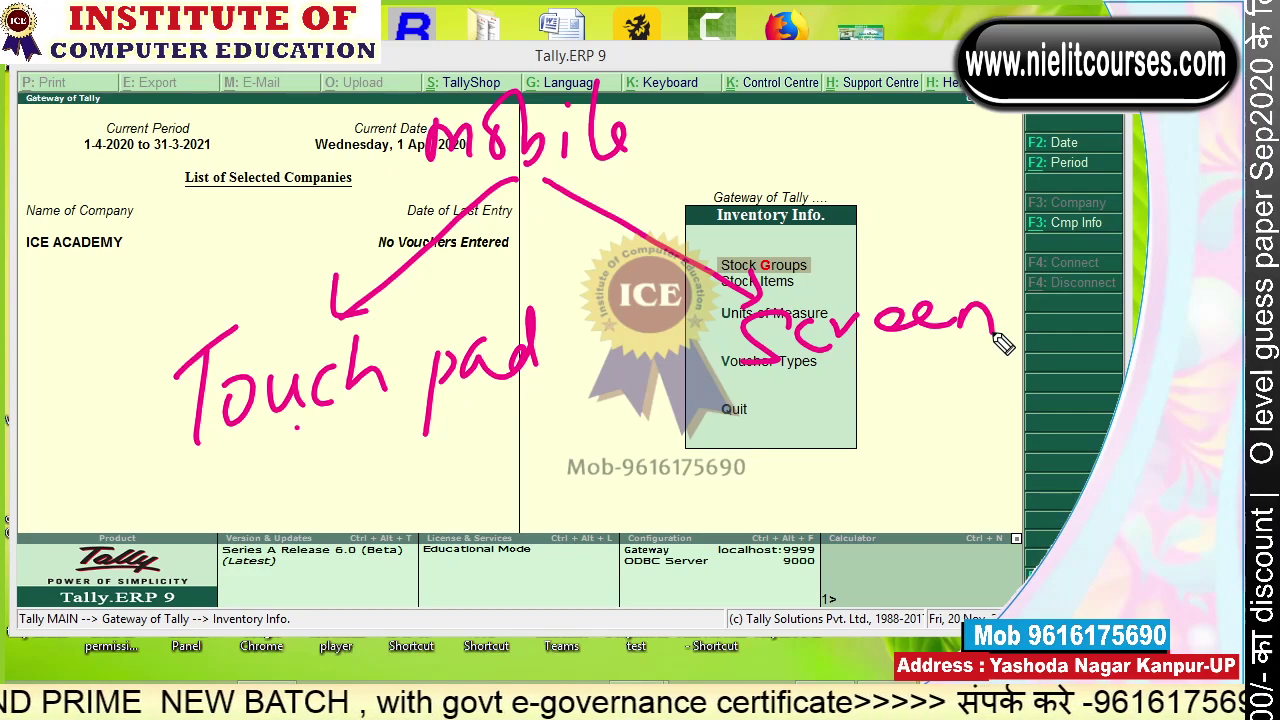
# Add Nokia and Sam branches under both Touch pad and Screen, with three item lines below each Nokia.
pyautogui.moveTo(300, 428)
pyautogui.mouseDown()
pyautogui.moveTo(168, 528)
pyautogui.moveTo(326, 528)
pyautogui.mouseUp()
pyautogui.moveTo(72, 546)
pyautogui.mouseDown()
pyautogui.moveTo(120, 540)
pyautogui.moveTo(186, 578)
pyautogui.moveTo(258, 548)
pyautogui.moveTo(392, 546)
pyautogui.moveTo(476, 518)
pyautogui.moveTo(515, 528)
pyautogui.mouseUp()
pyautogui.moveTo(848, 355)
pyautogui.mouseDown()
pyautogui.moveTo(742, 482)
pyautogui.moveTo(1010, 460)
pyautogui.mouseUp()
pyautogui.moveTo(692, 540)
pyautogui.mouseDown()
pyautogui.moveTo(795, 500)
pyautogui.moveTo(964, 503)
pyautogui.moveTo(1045, 490)
pyautogui.moveTo(1088, 462)
pyautogui.mouseUp()
pyautogui.moveTo(125, 655)
pyautogui.mouseDown()
pyautogui.moveTo(178, 577)
pyautogui.moveTo(208, 635)
pyautogui.mouseUp()
pyautogui.moveTo(195, 572); pyautogui.dragTo(262, 645)
pyautogui.moveTo(722, 645); pyautogui.dragTo(850, 635)
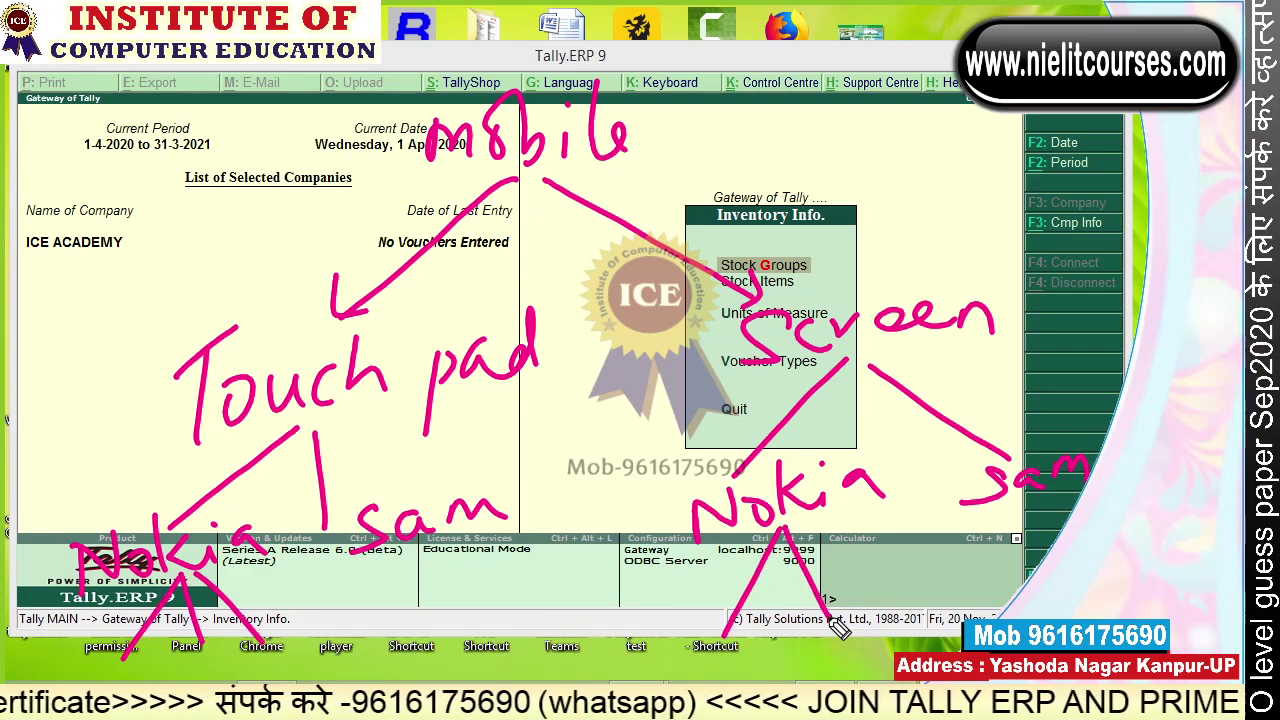
pyautogui.moveTo(785, 526); pyautogui.dragTo(872, 614)
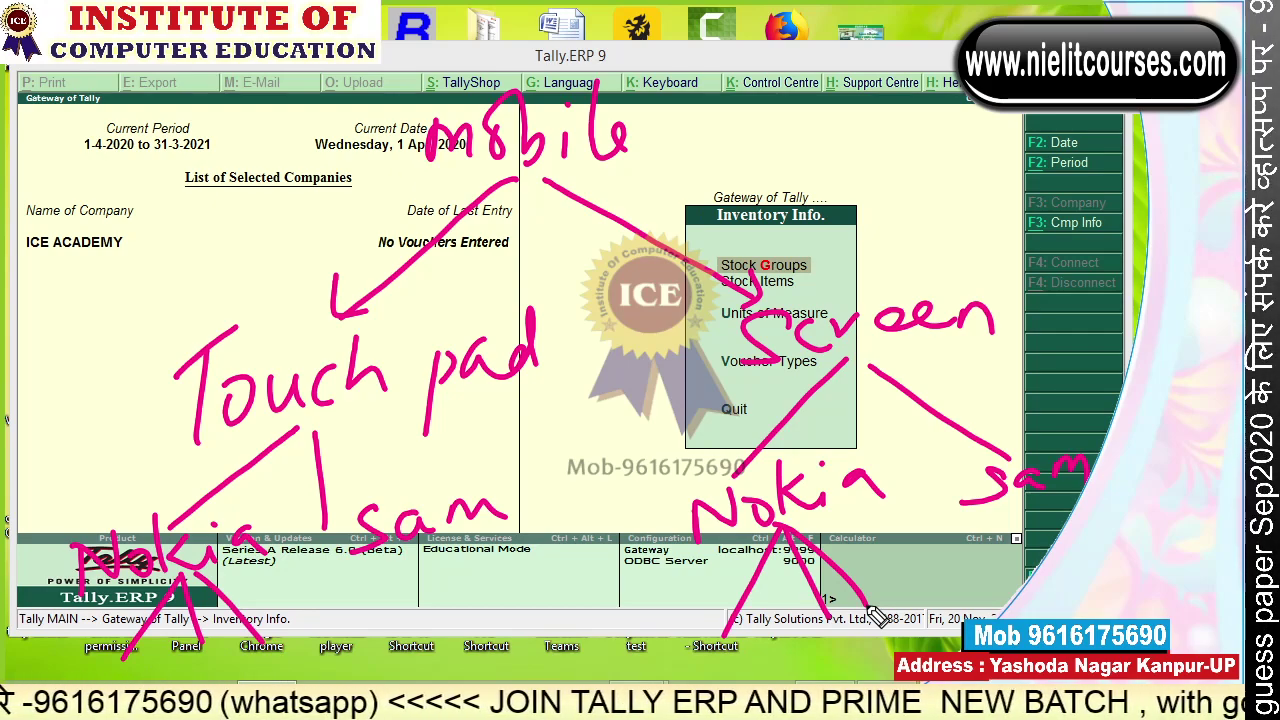
# Box Screen, Touch pad and Mobile in the hierarchy sketch, mark Mobile as primary, and clear the drawing.
pyautogui.moveTo(992, 281)
pyautogui.mouseDown()
pyautogui.moveTo(731, 392)
pyautogui.moveTo(1018, 333)
pyautogui.mouseUp()
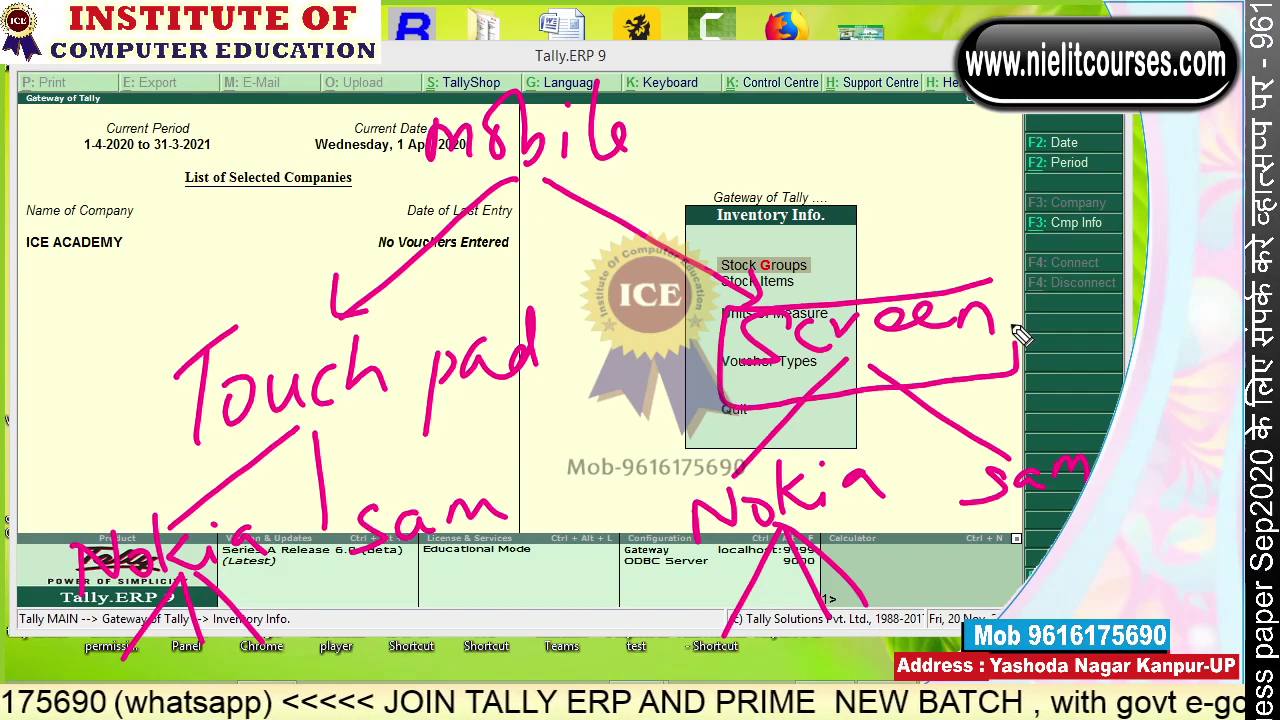
pyautogui.moveTo(552, 298)
pyautogui.mouseDown()
pyautogui.moveTo(170, 322)
pyautogui.moveTo(370, 450)
pyautogui.moveTo(558, 312)
pyautogui.mouseUp()
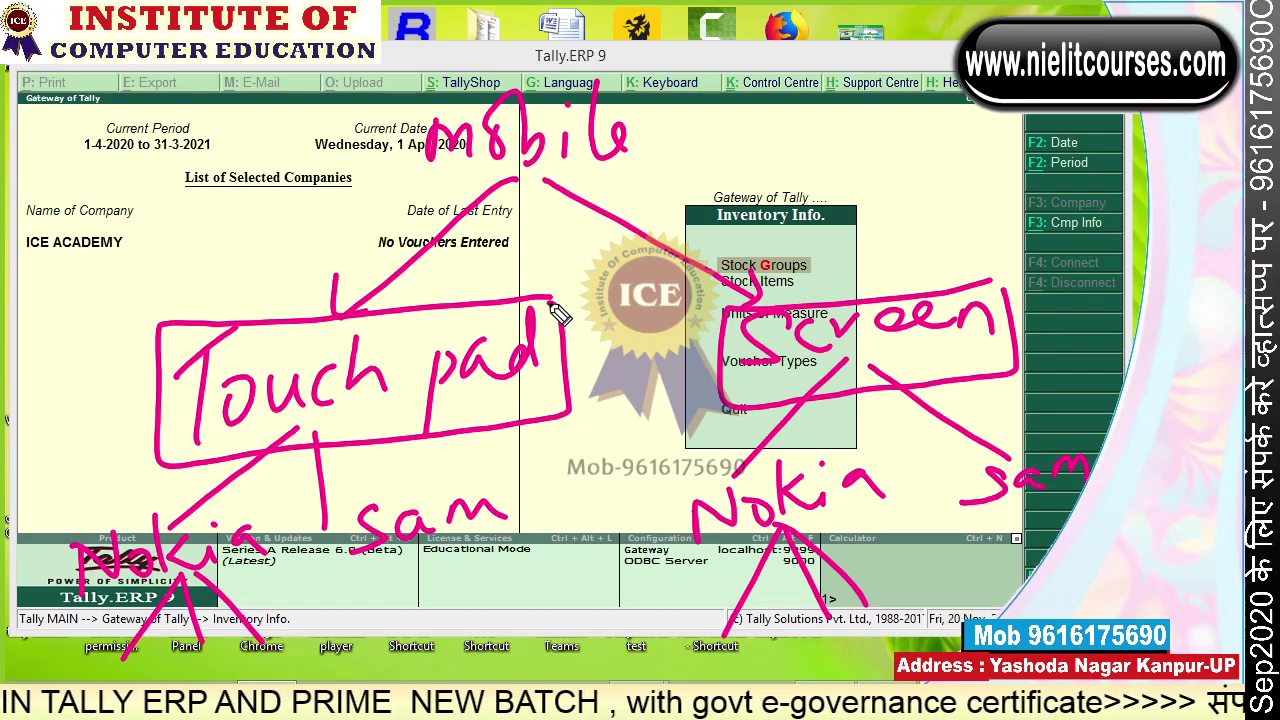
pyautogui.moveTo(403, 82)
pyautogui.mouseDown()
pyautogui.moveTo(644, 178)
pyautogui.moveTo(376, 99)
pyautogui.mouseUp()
pyautogui.moveTo(634, 133); pyautogui.dragTo(706, 119)
pyautogui.moveTo(740, 93)
pyautogui.mouseDown()
pyautogui.moveTo(742, 156)
pyautogui.moveTo(836, 98)
pyautogui.moveTo(905, 118)
pyautogui.moveTo(962, 84)
pyautogui.moveTo(958, 96)
pyautogui.mouseUp()
pyautogui.moveTo(1027, 116); pyautogui.dragTo(1004, 192)
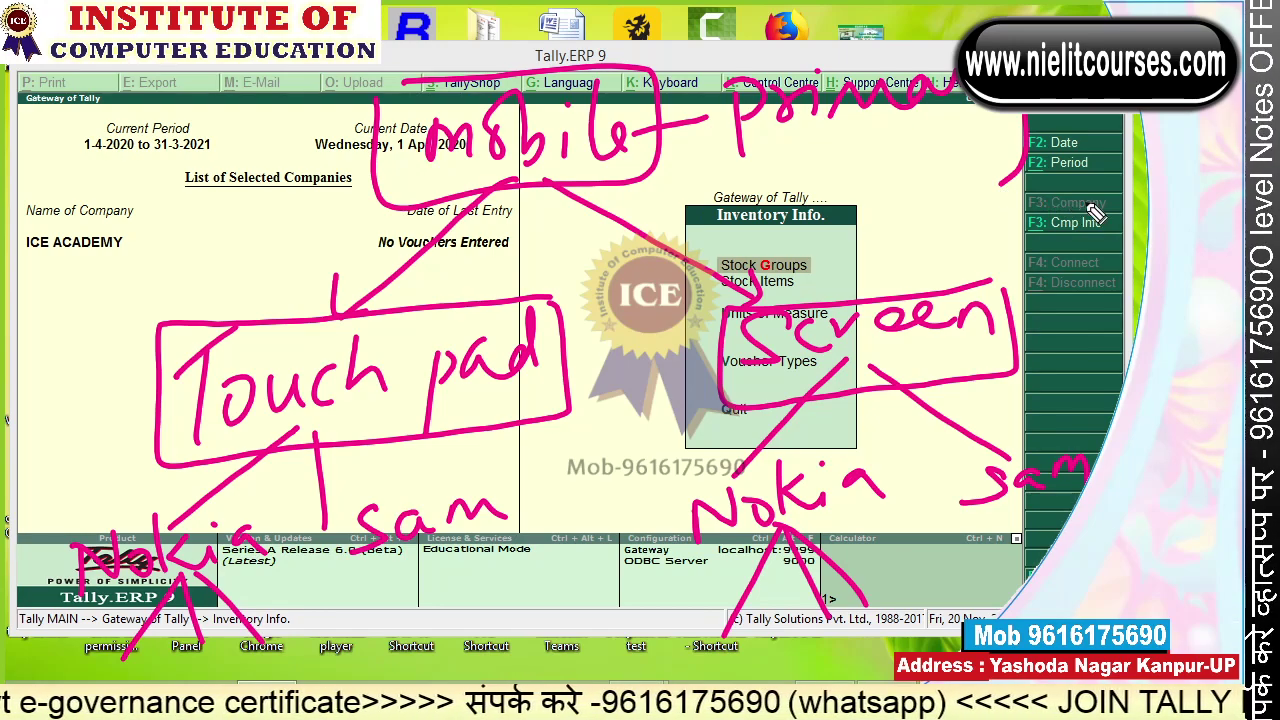
pyautogui.press('Escape')
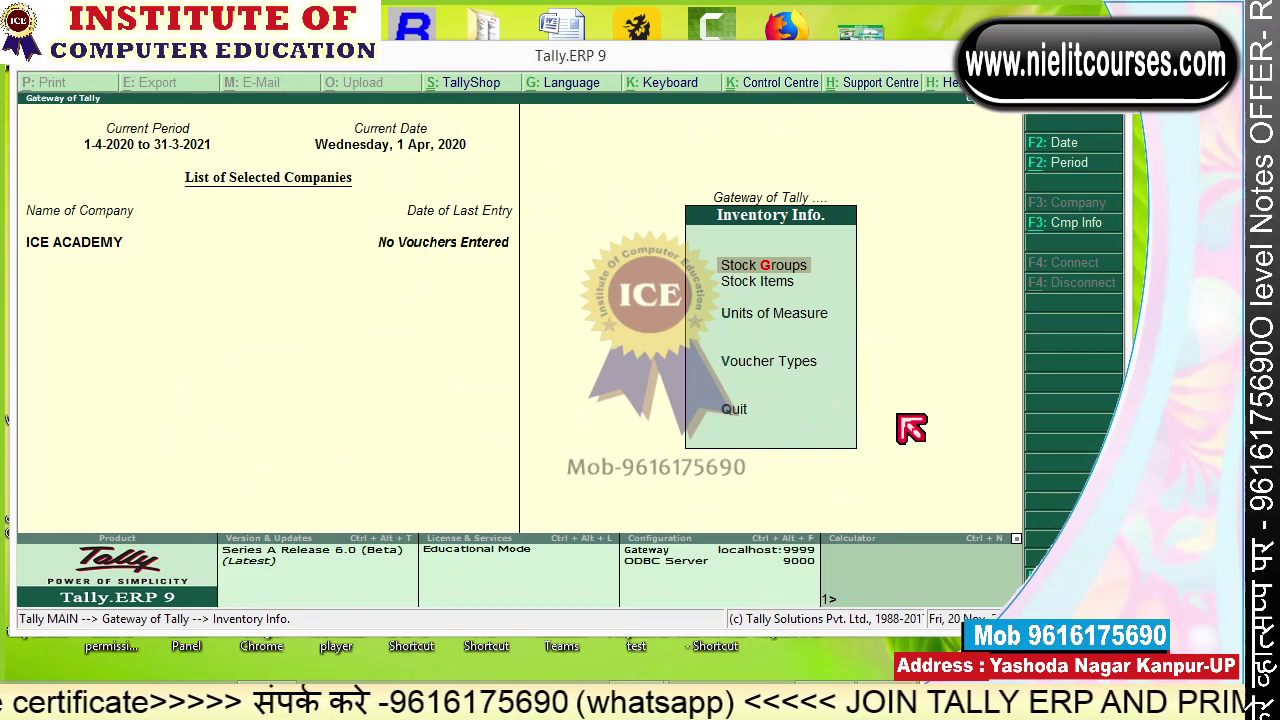
# Annotate the Inventory Info menu with a circled 1 for Units of Measure and a circled 2 for Stock Groups.
pyautogui.moveTo(718, 322)
pyautogui.mouseDown()
pyautogui.moveTo(530, 430)
pyautogui.moveTo(492, 490)
pyautogui.mouseUp()
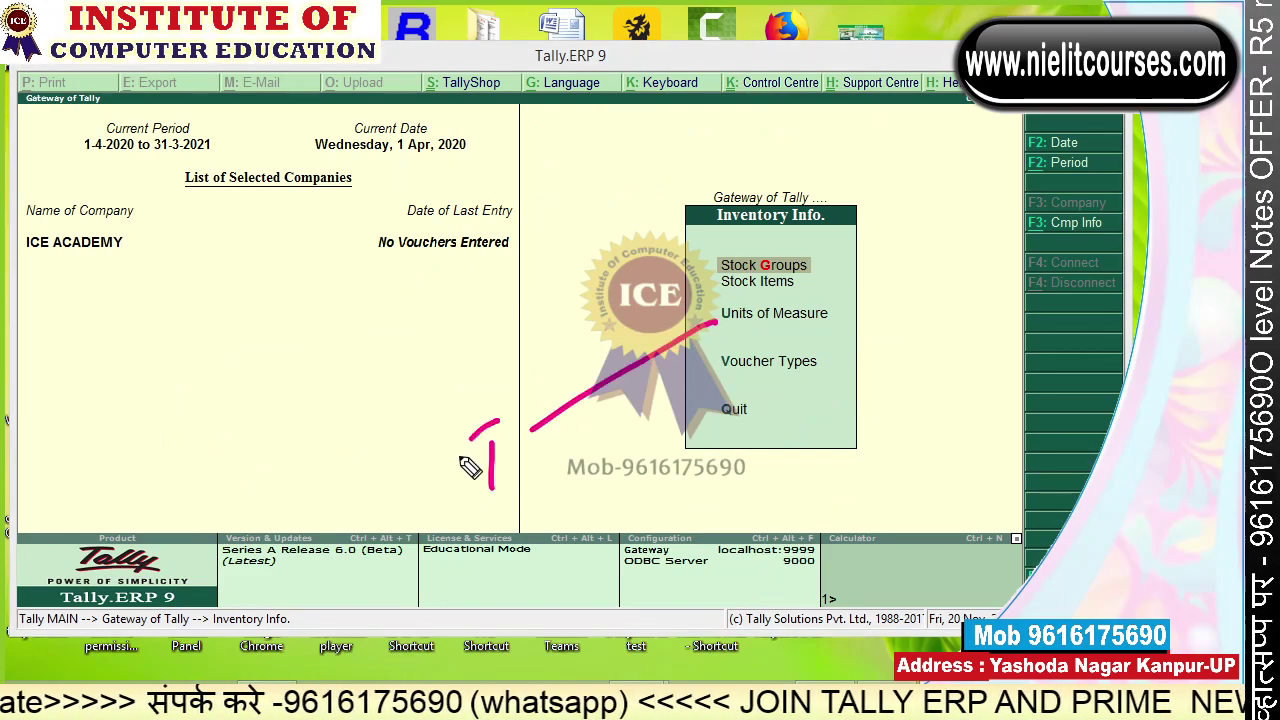
pyautogui.moveTo(530, 430); pyautogui.dragTo(466, 443)
pyautogui.moveTo(698, 258)
pyautogui.mouseDown()
pyautogui.moveTo(718, 263)
pyautogui.moveTo(536, 192)
pyautogui.mouseUp()
pyautogui.moveTo(486, 134); pyautogui.dragTo(514, 162)
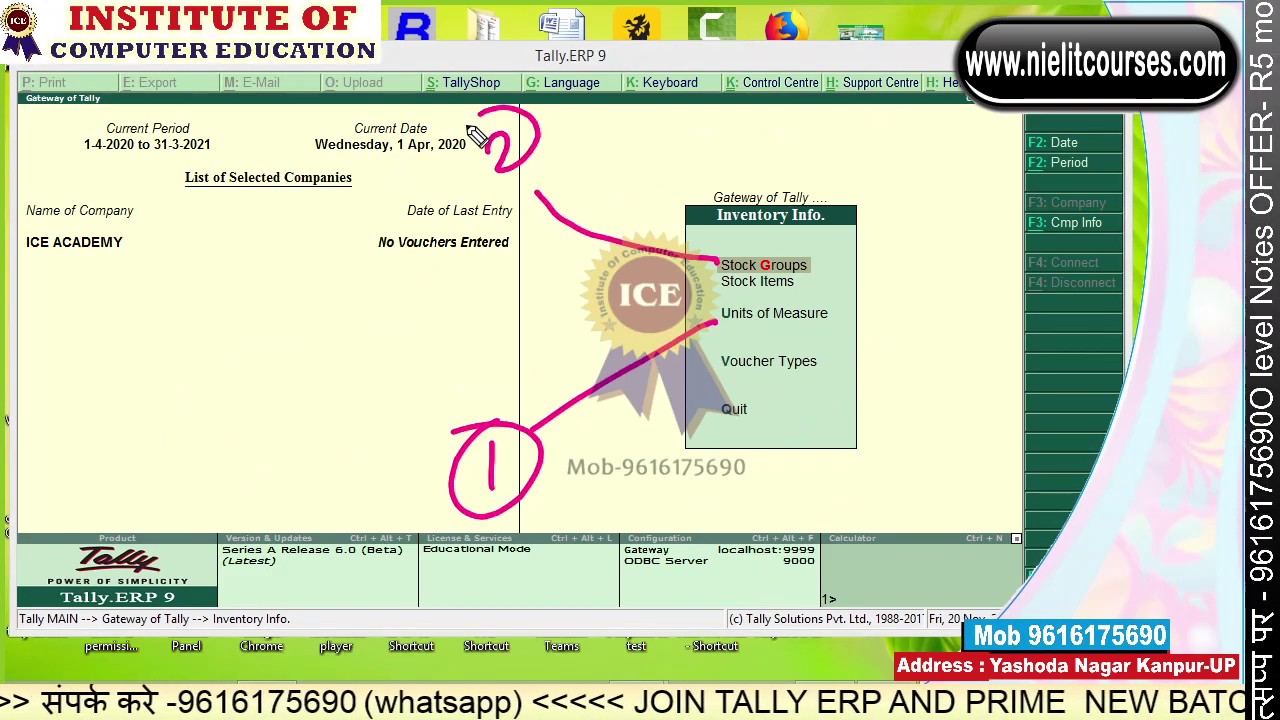
pyautogui.moveTo(500, 112); pyautogui.dragTo(507, 128)
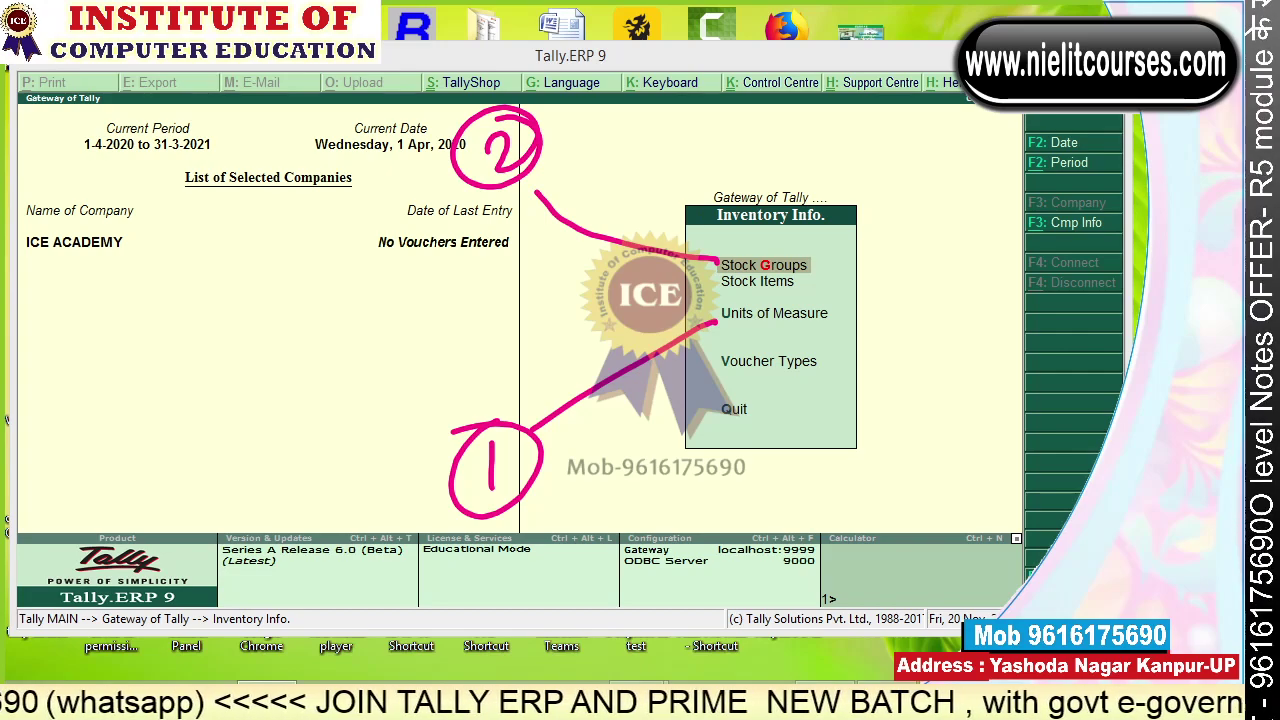
# Clear the annotations and start creating a single stock item named Nokia 1100.
pyautogui.press('Escape')
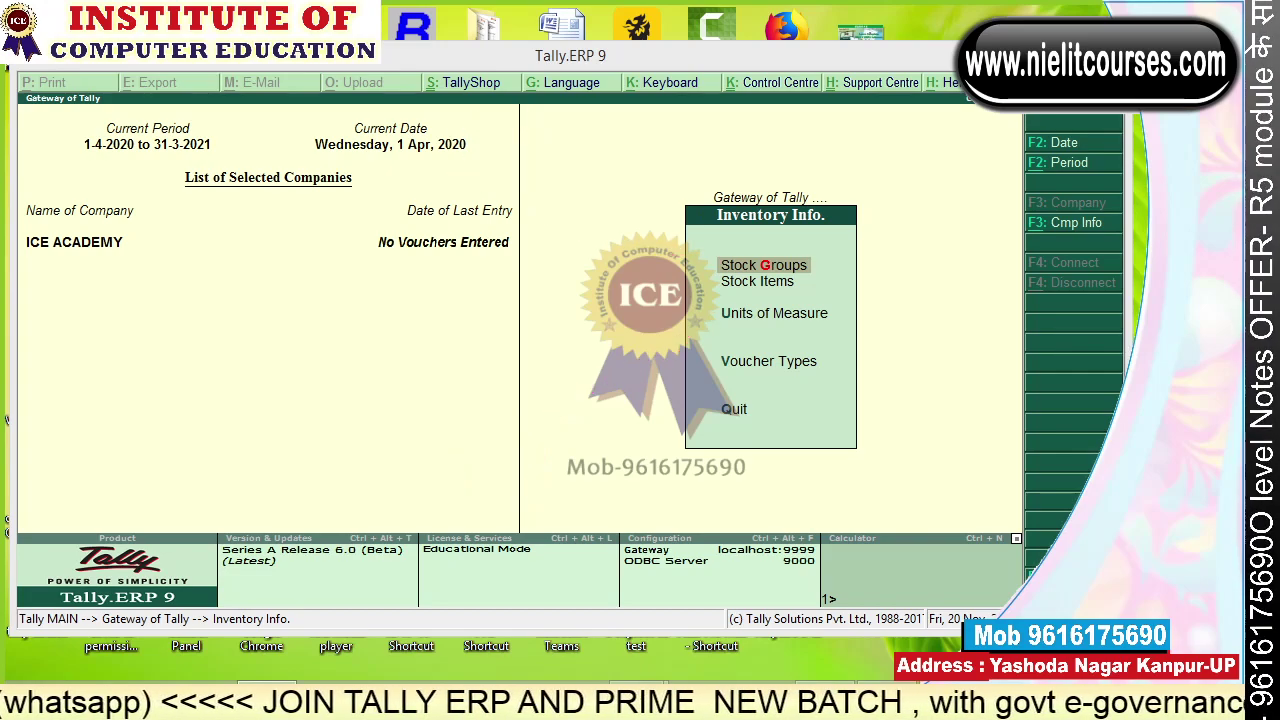
pyautogui.click(782, 287)
pyautogui.press('Return')
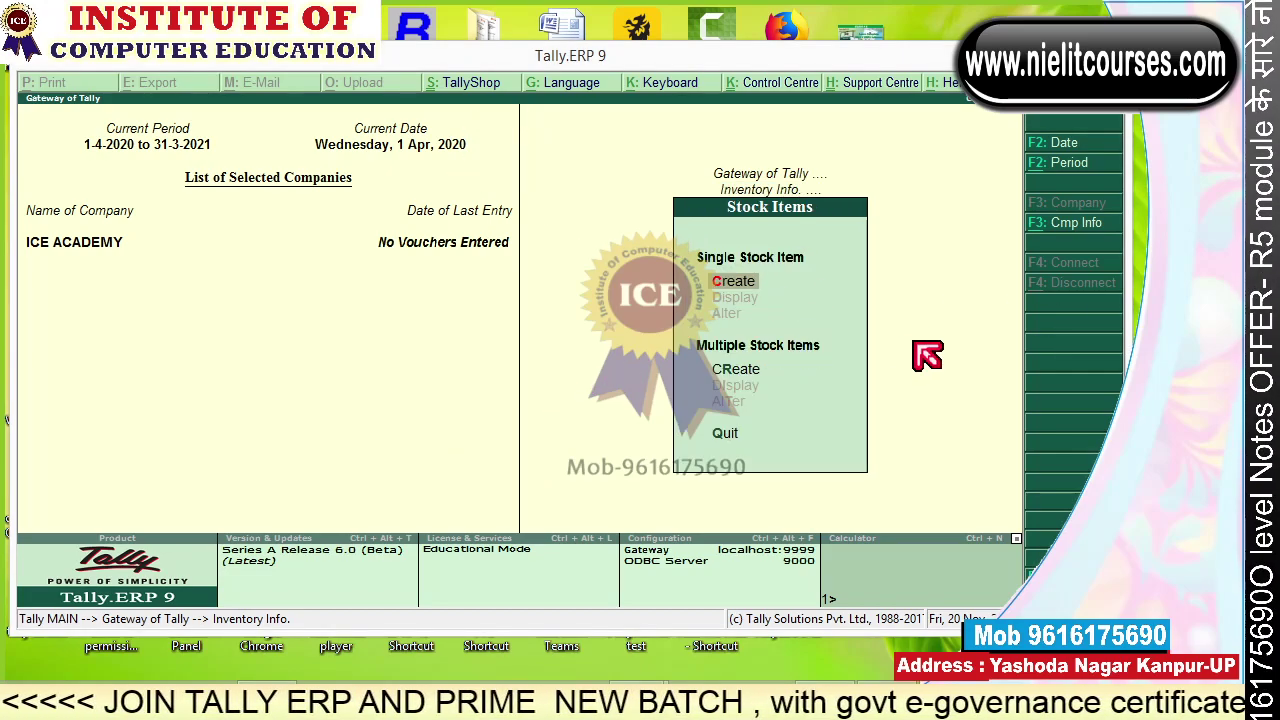
pyautogui.press('Return')
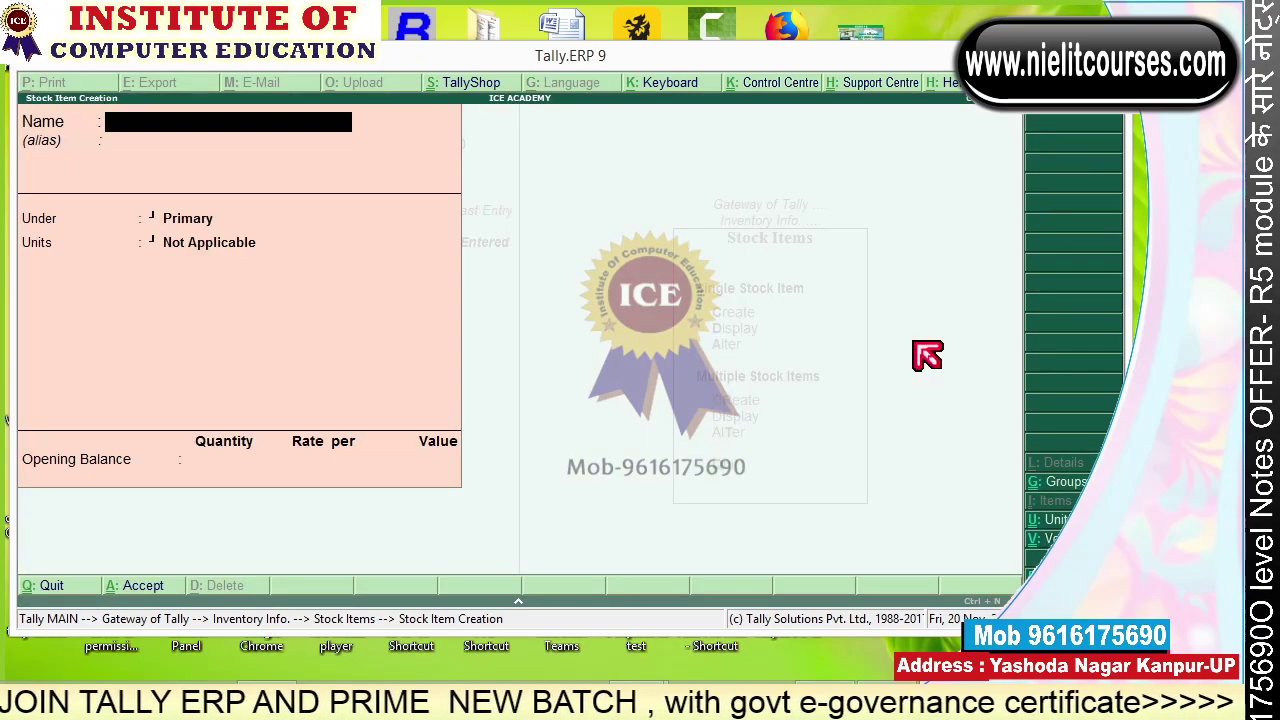
pyautogui.write('Nok')
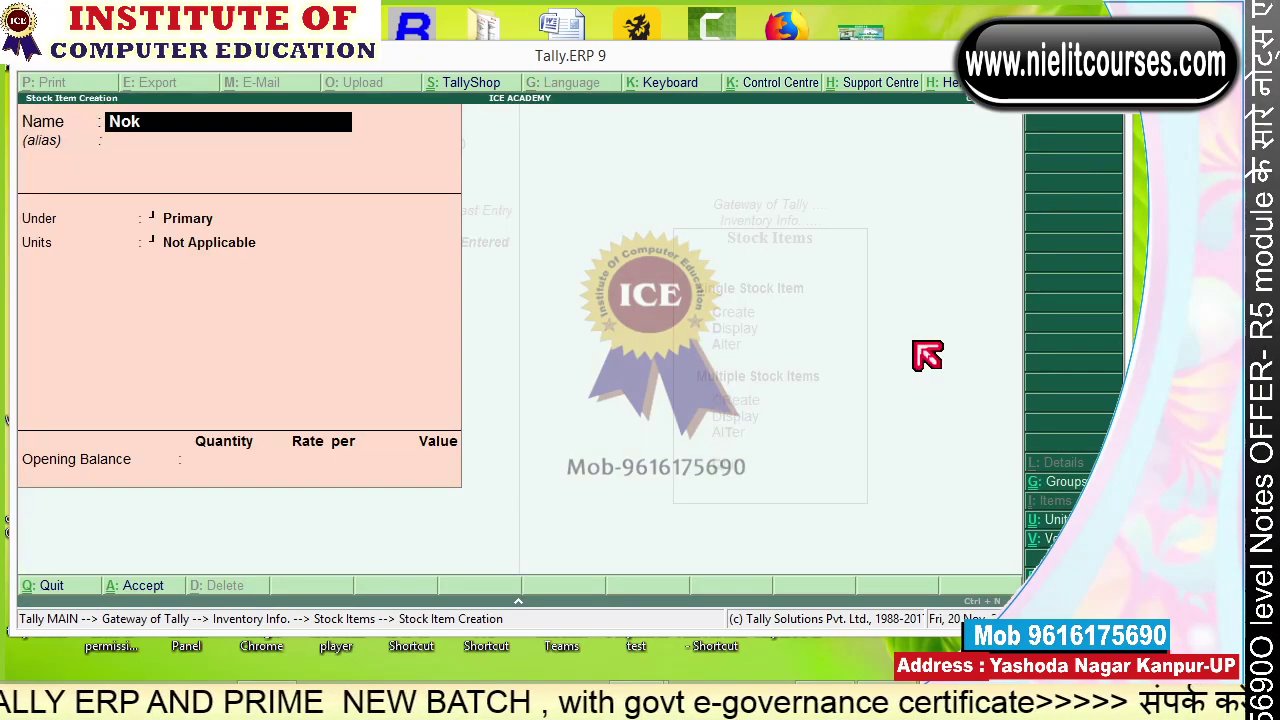
pyautogui.write('ia 1100')
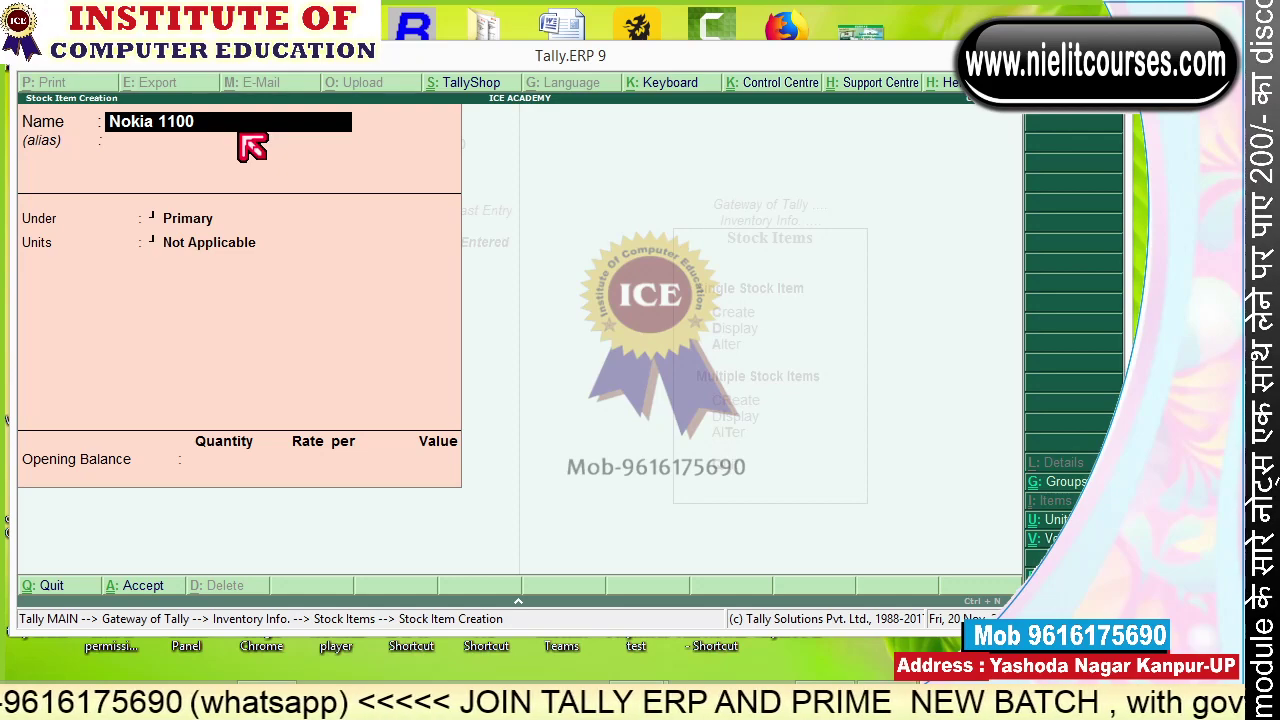
# Place Nokia 1100 under the Nokia group with pcs as its unit, no alias, and Set components (BOM) at No.
pyautogui.press('Return')
pyautogui.press('Return')
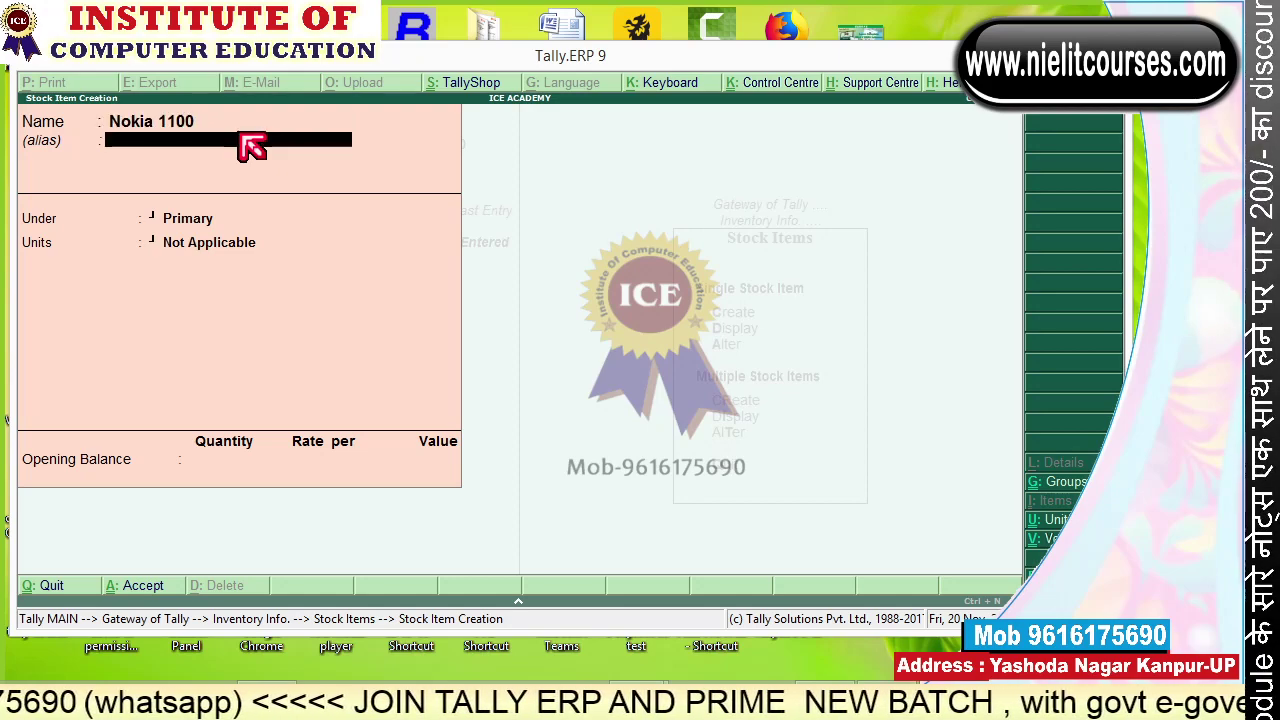
pyautogui.press('BackSpace')
pyautogui.press('BackSpace')
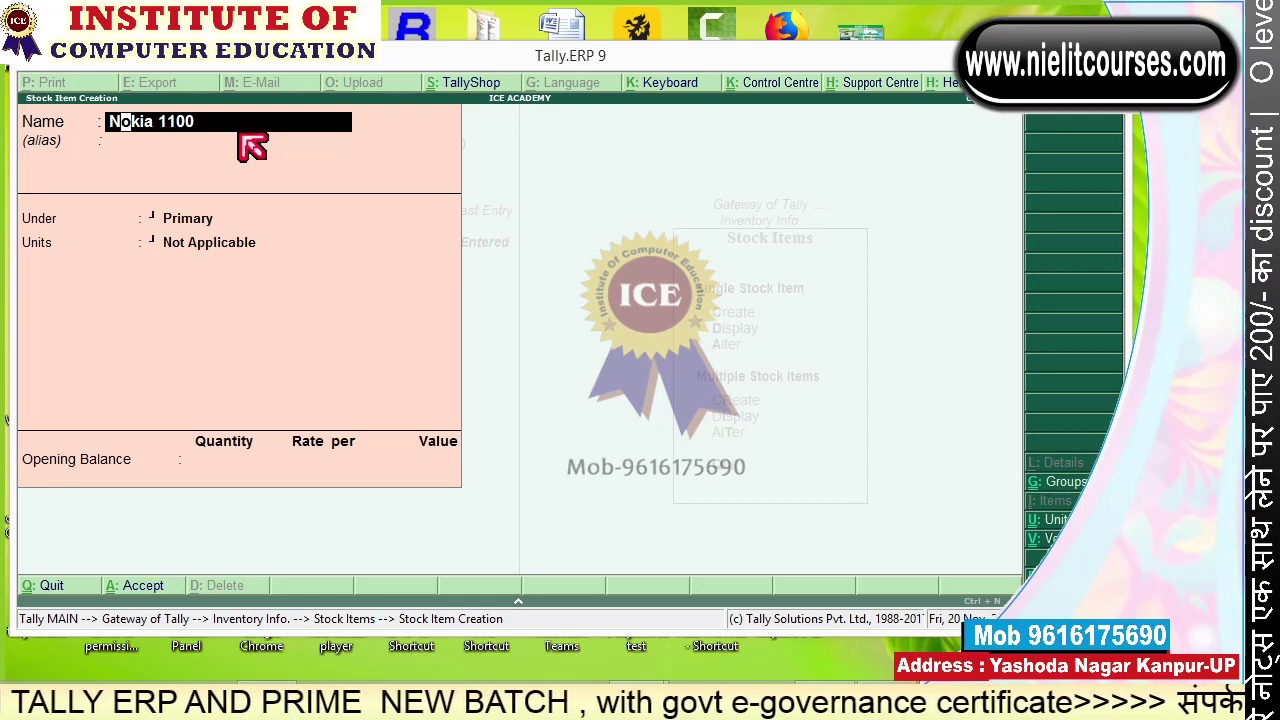
pyautogui.press('Return')
pyautogui.press('Return')
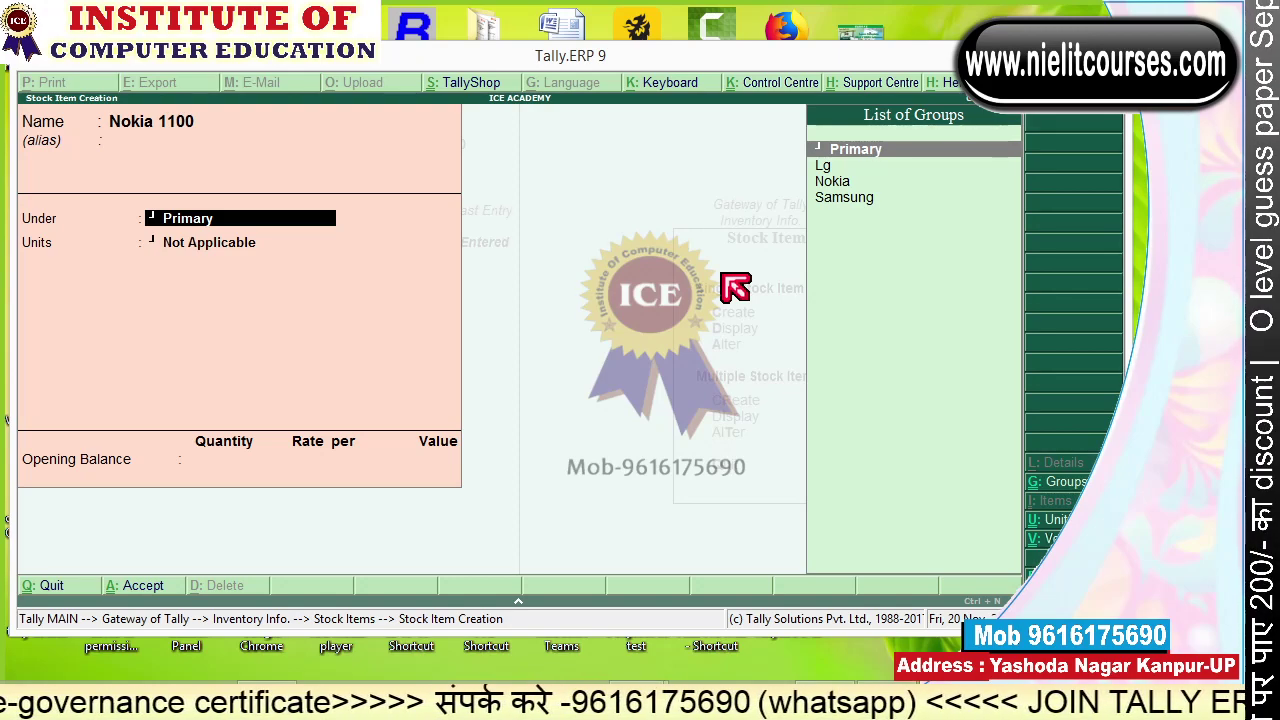
pyautogui.press('Down')
pyautogui.press('Down')
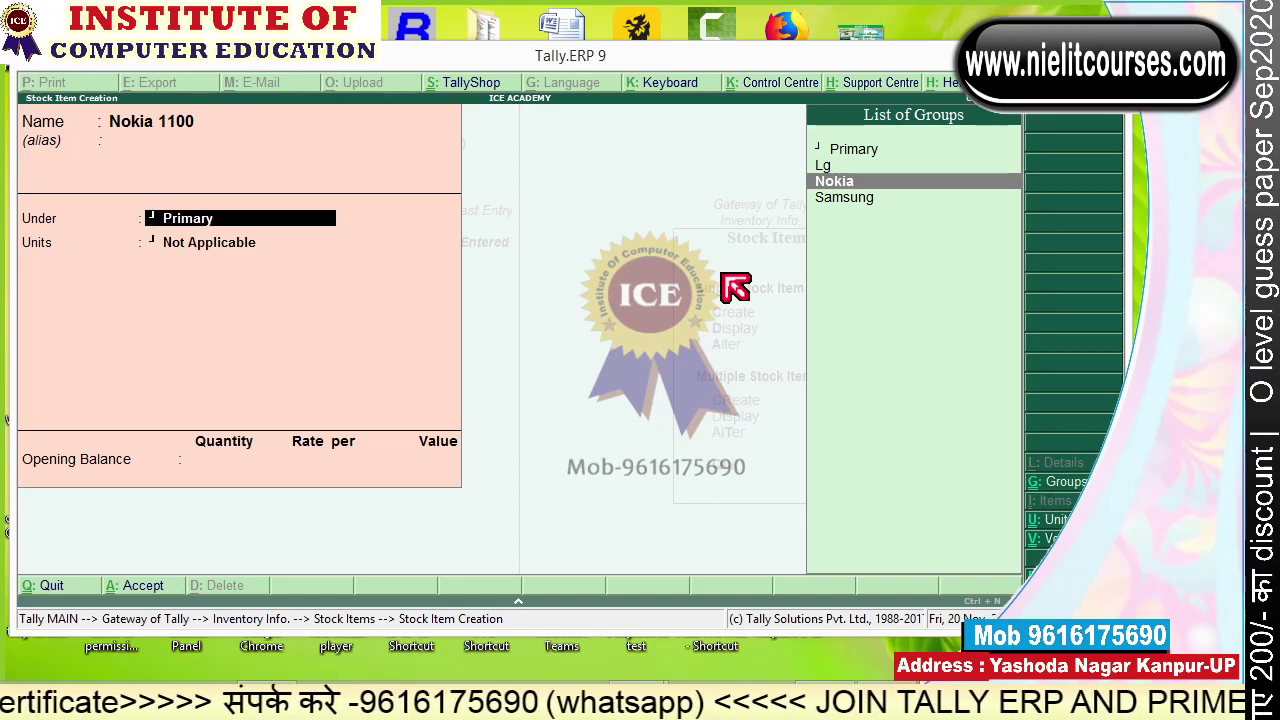
pyautogui.press('Return')
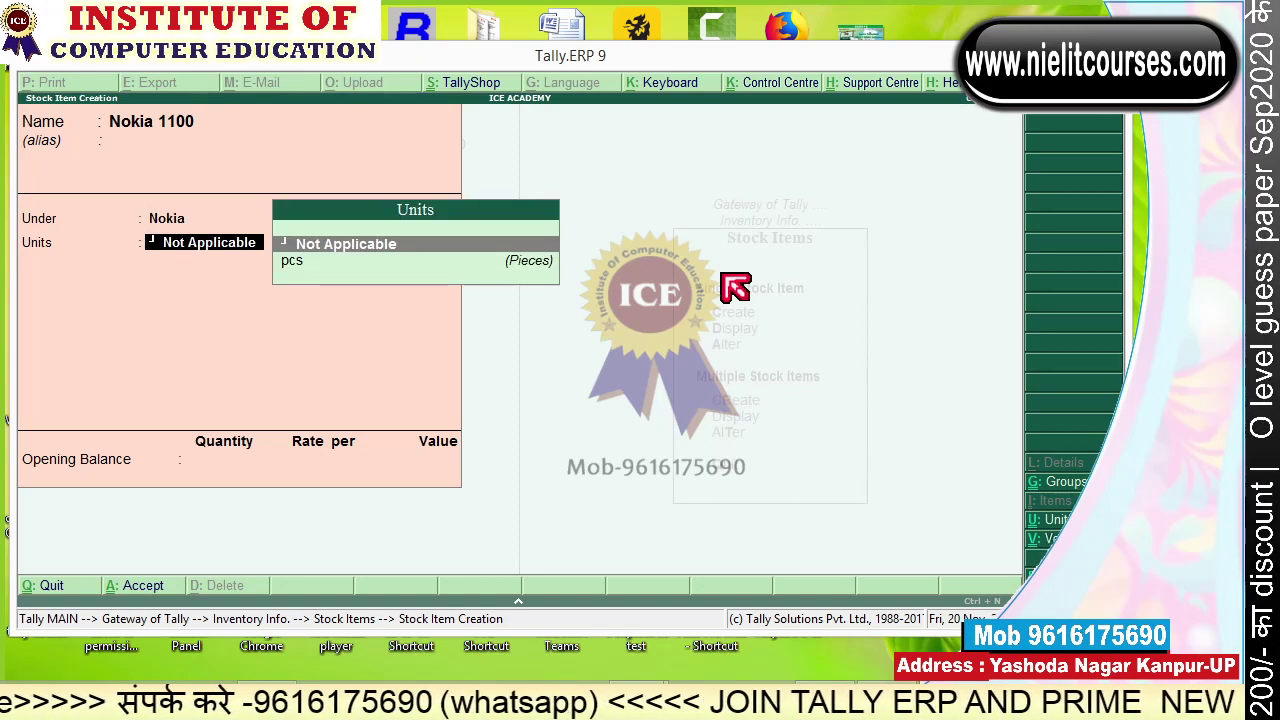
pyautogui.press('Down')
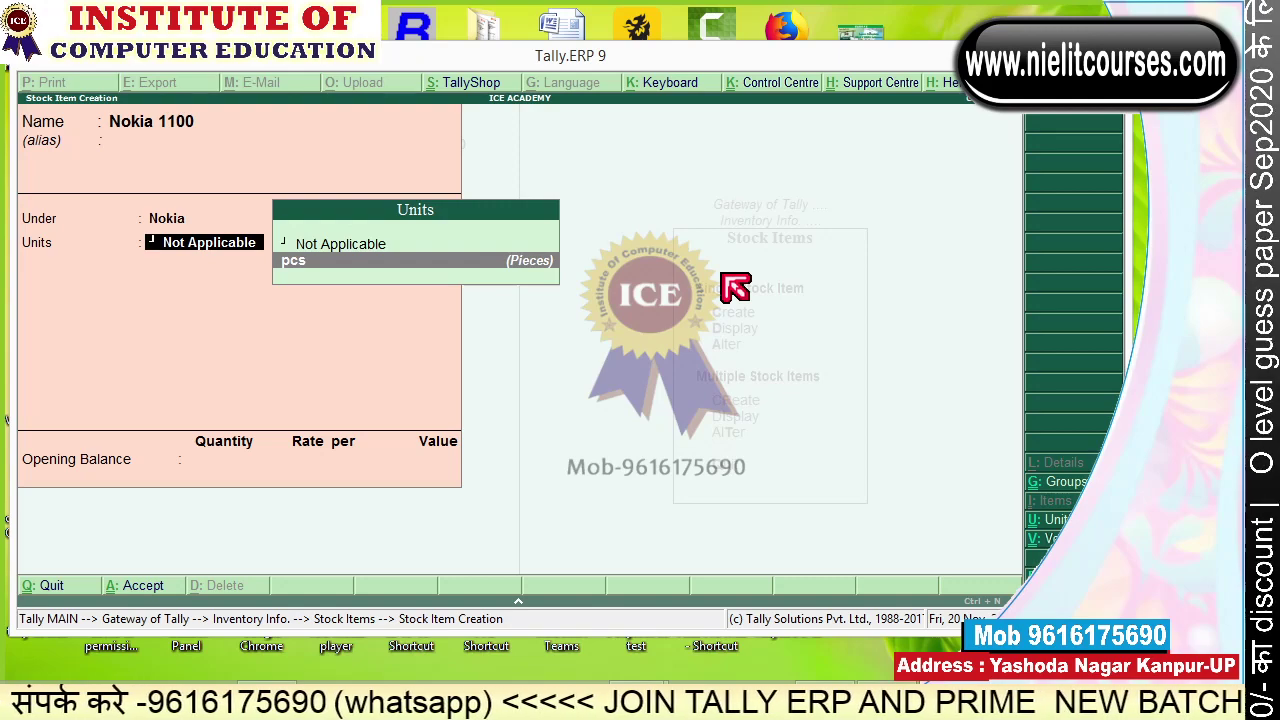
pyautogui.press('Return')
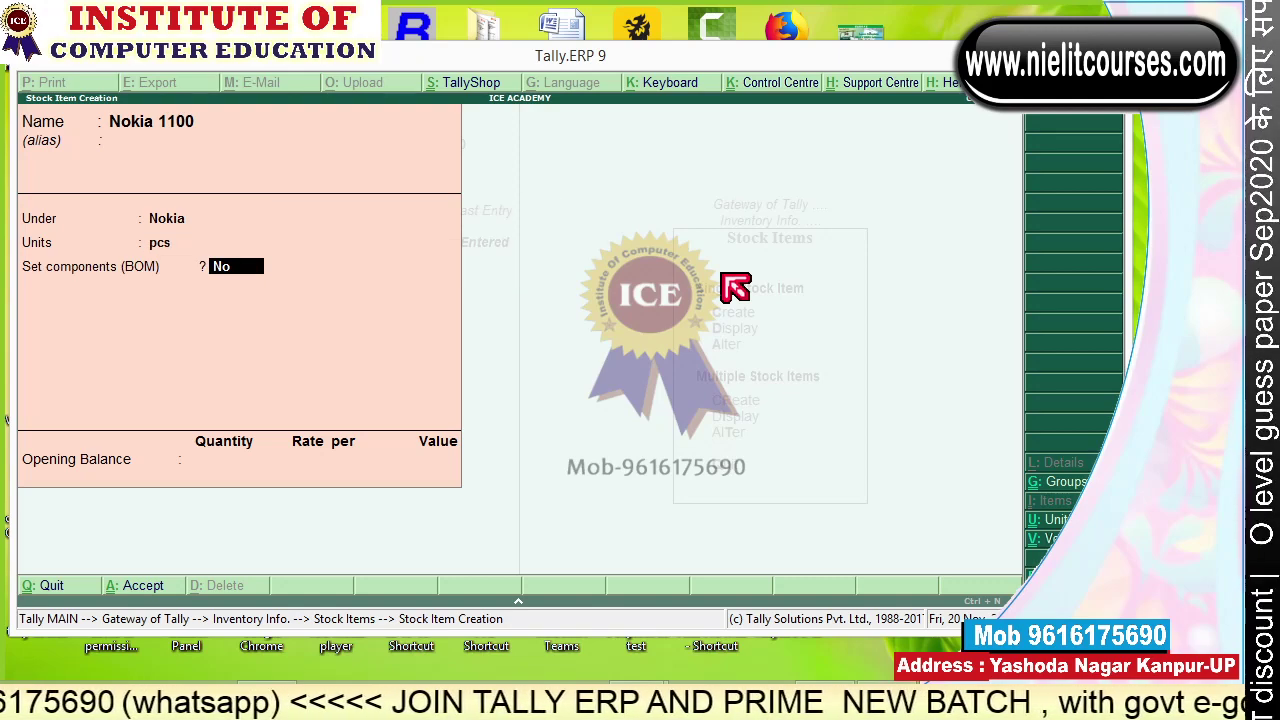
pyautogui.press('Return')
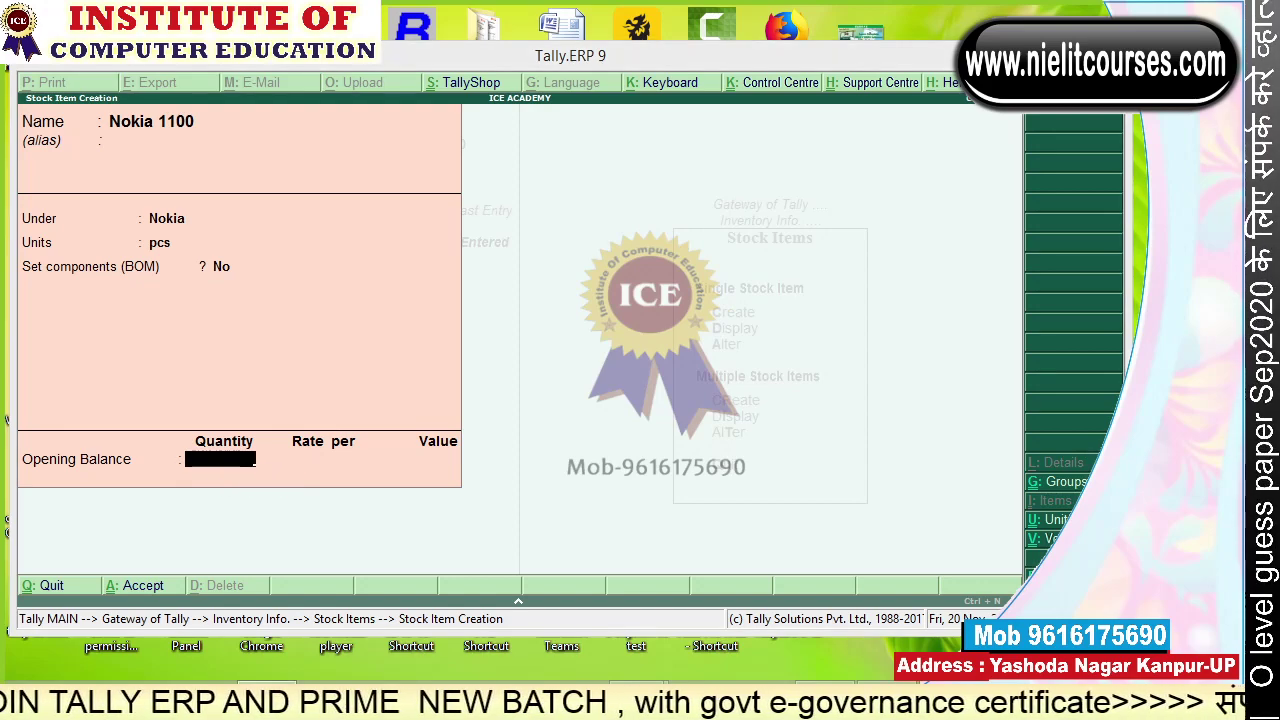
# Circle the opening balance area, draw an arrow to the company name, write 1/4/20 underlined twice, point to the quantity, and clear the drawing.
pyautogui.moveTo(278, 410)
pyautogui.mouseDown()
pyautogui.moveTo(34, 449)
pyautogui.moveTo(451, 509)
pyautogui.moveTo(316, 409)
pyautogui.mouseUp()
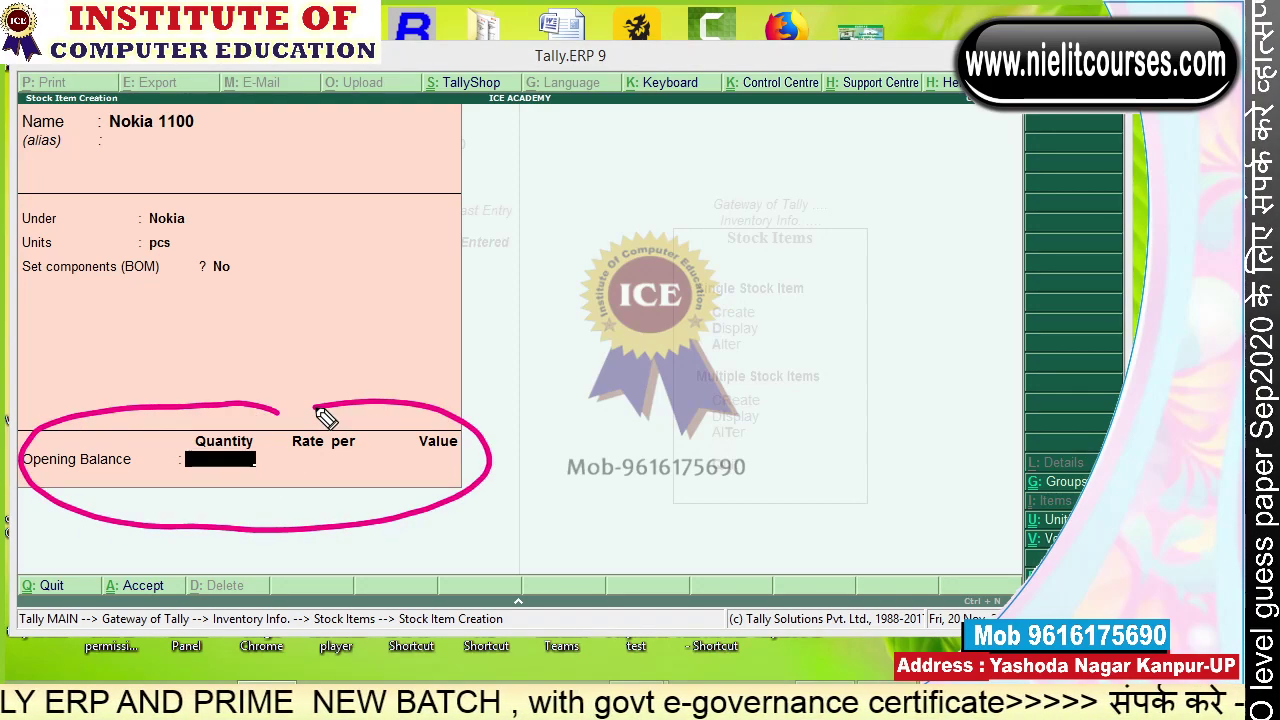
pyautogui.moveTo(660, 332)
pyautogui.mouseDown()
pyautogui.moveTo(537, 114)
pyautogui.moveTo(576, 128)
pyautogui.mouseUp()
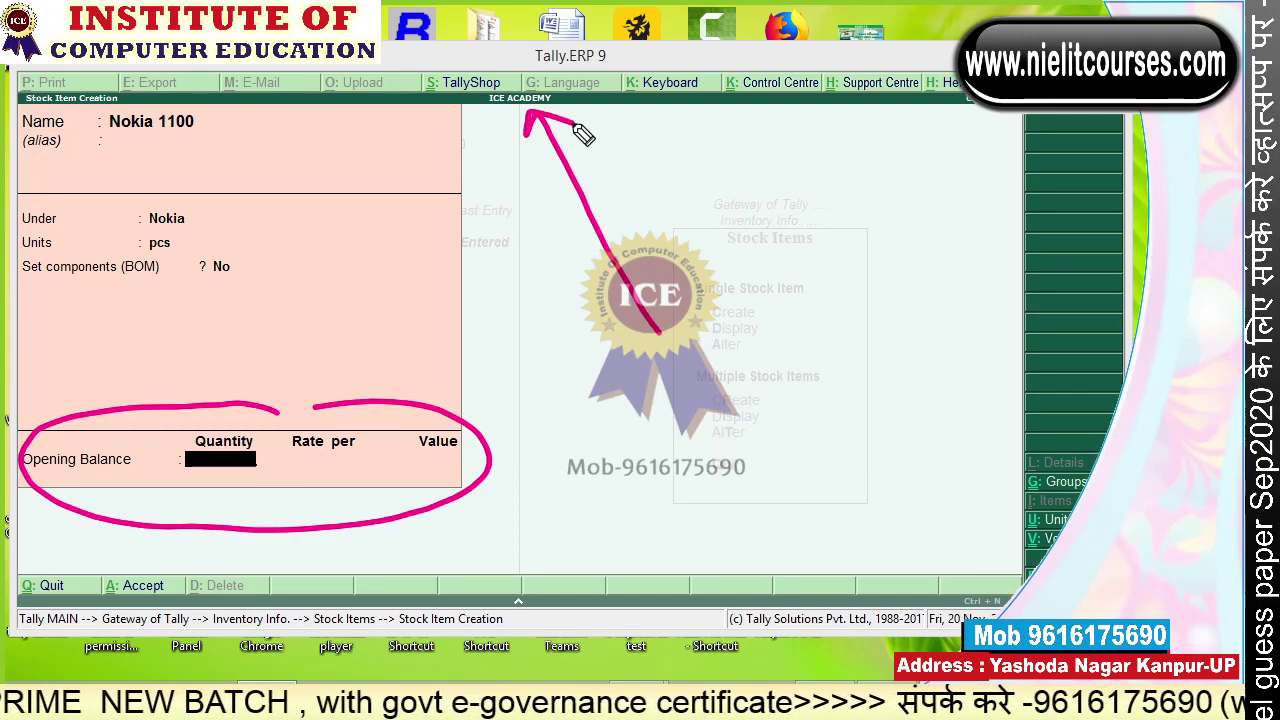
pyautogui.moveTo(684, 343); pyautogui.dragTo(681, 392)
pyautogui.moveTo(737, 280); pyautogui.dragTo(690, 440)
pyautogui.moveTo(745, 343); pyautogui.dragTo(770, 398)
pyautogui.moveTo(800, 284); pyautogui.dragTo(790, 420)
pyautogui.moveTo(818, 342); pyautogui.dragTo(852, 374)
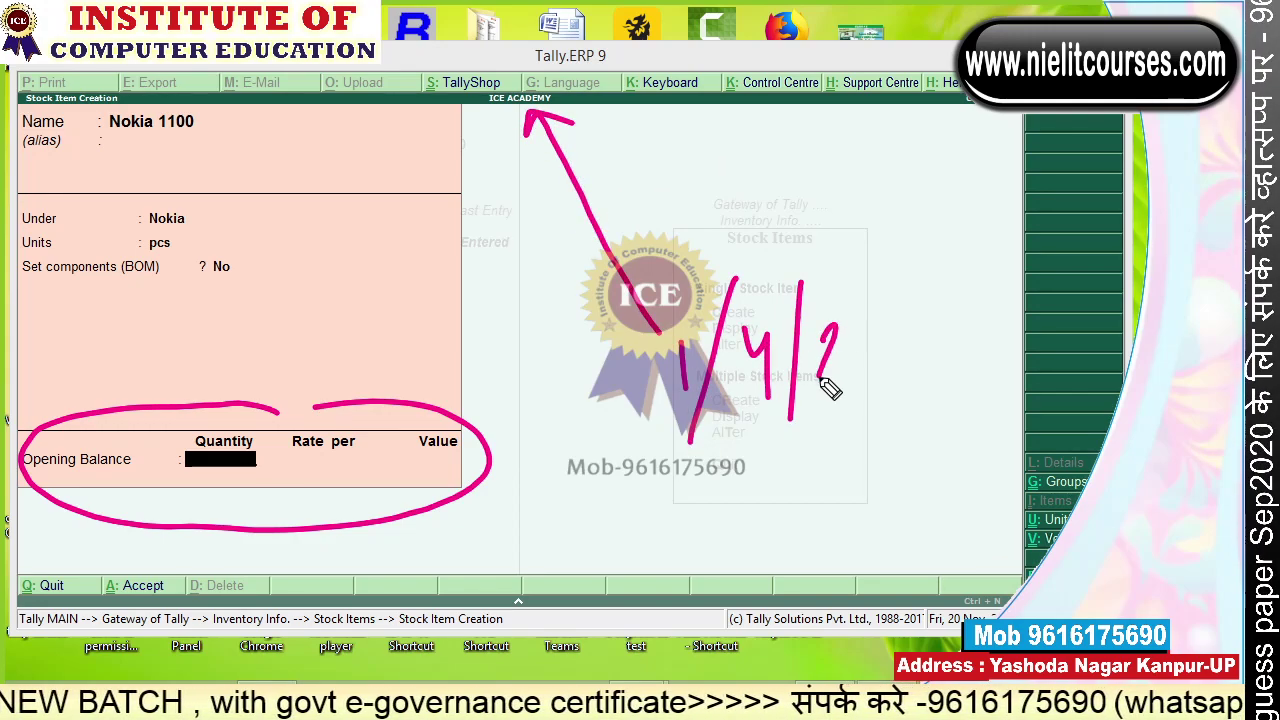
pyautogui.moveTo(880, 325); pyautogui.dragTo(877, 334)
pyautogui.moveTo(690, 440); pyautogui.dragTo(908, 398)
pyautogui.moveTo(695, 478); pyautogui.dragTo(917, 425)
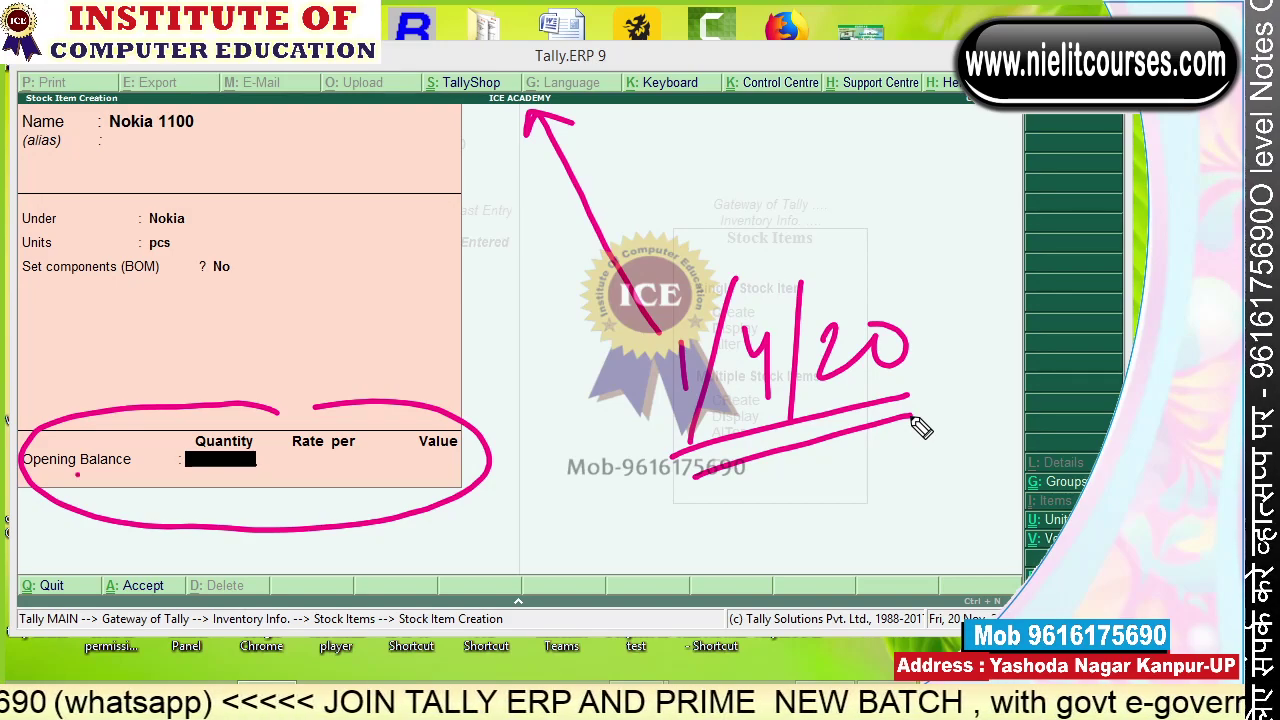
pyautogui.moveTo(76, 476); pyautogui.dragTo(250, 481)
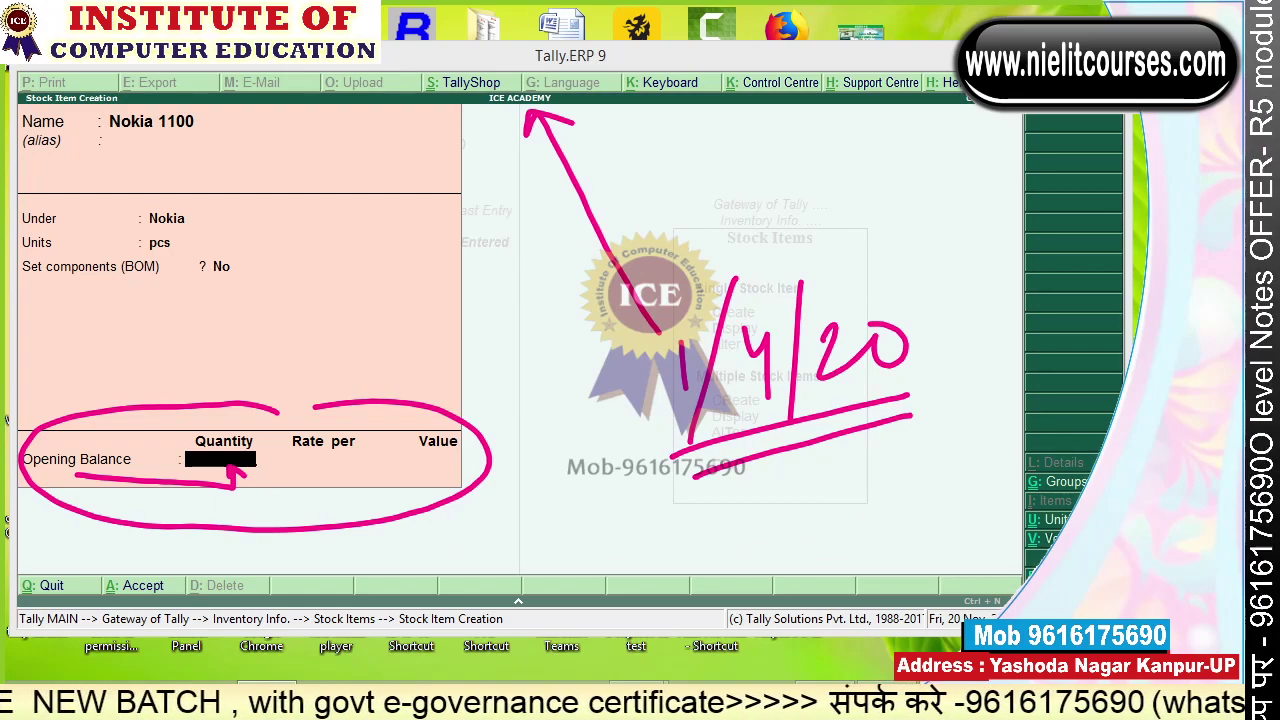
pyautogui.press('Escape')
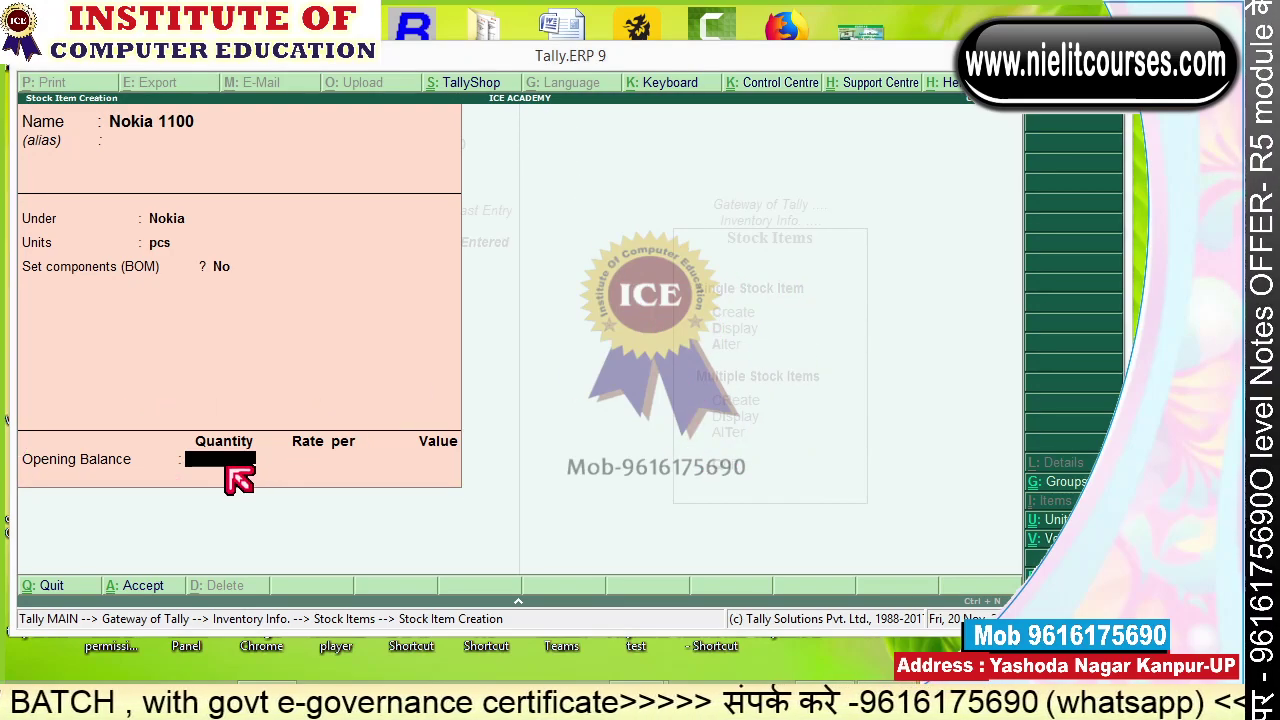
# Enter an opening balance of 10 pcs at a rate of 2100 for Nokia 1100 and save the item.
pyautogui.write('10')
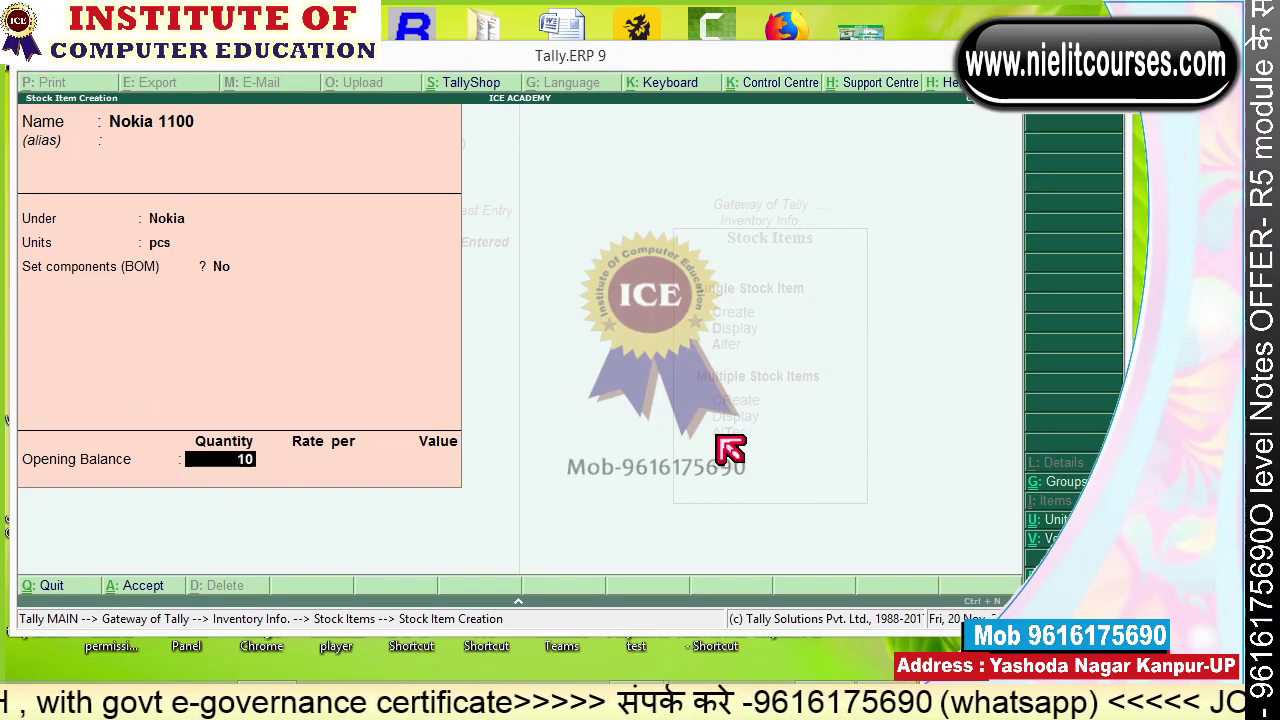
pyautogui.press('Return')
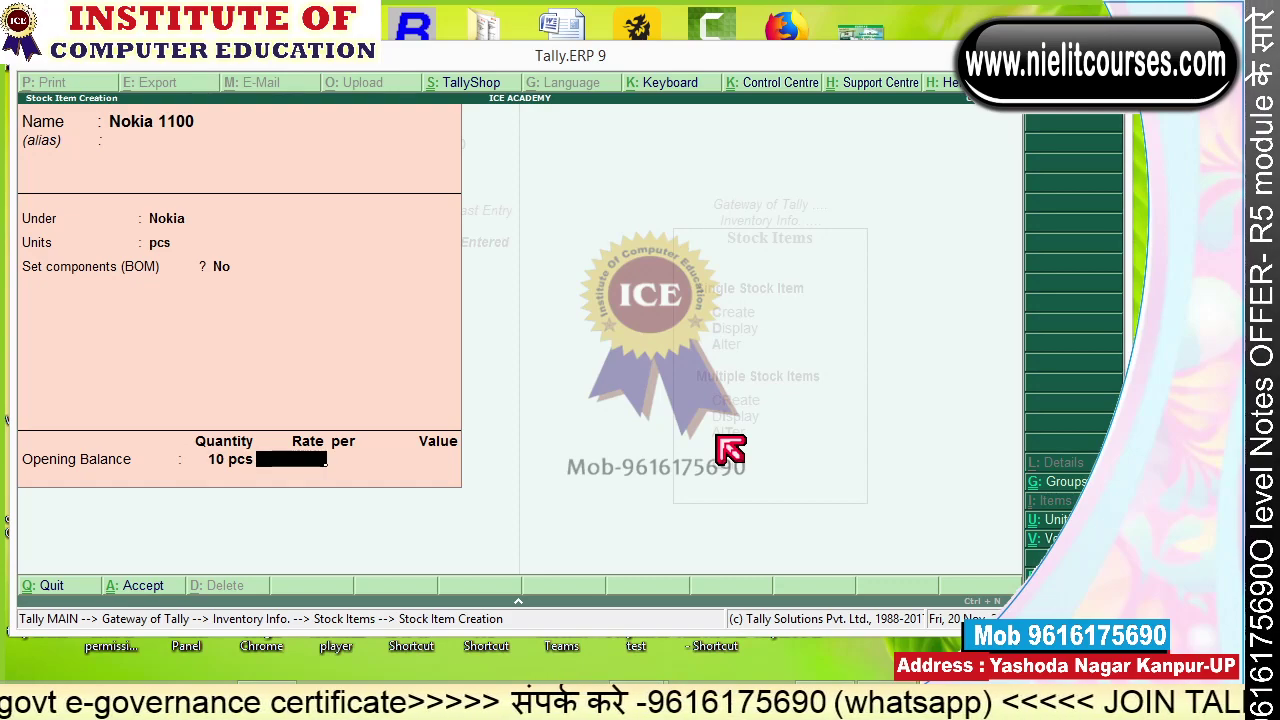
pyautogui.write('2100')
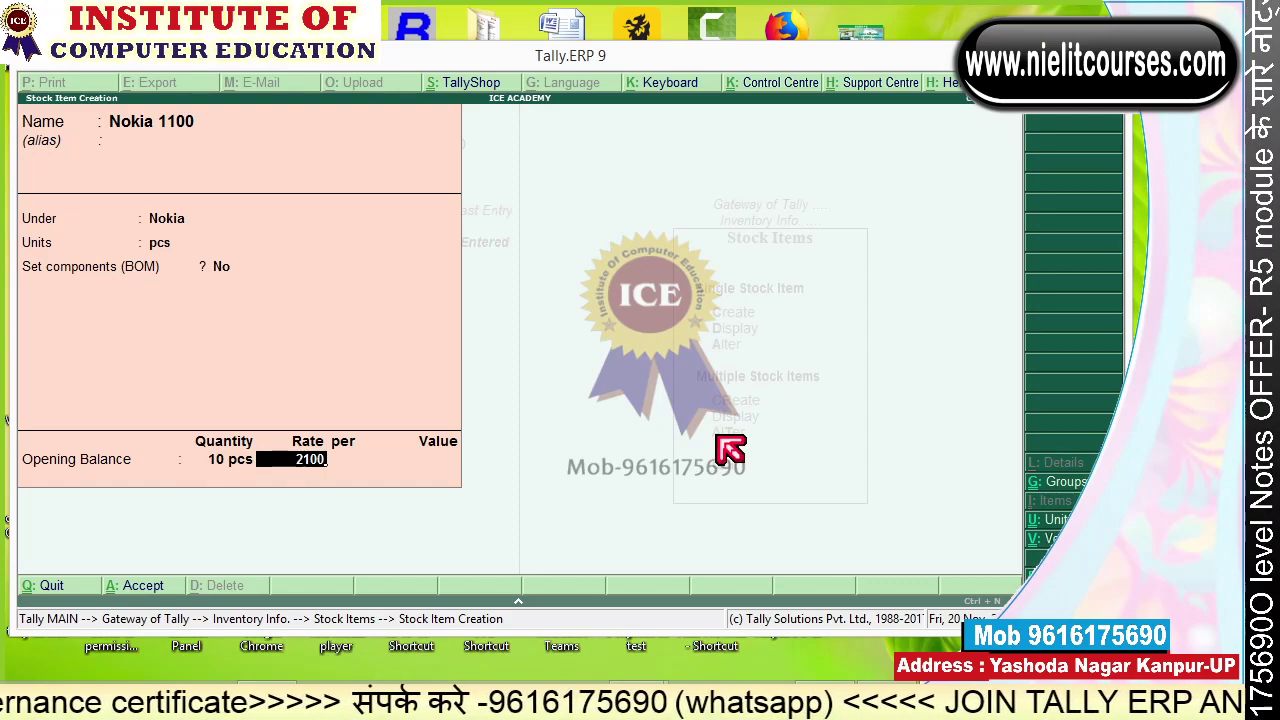
pyautogui.press('Return')
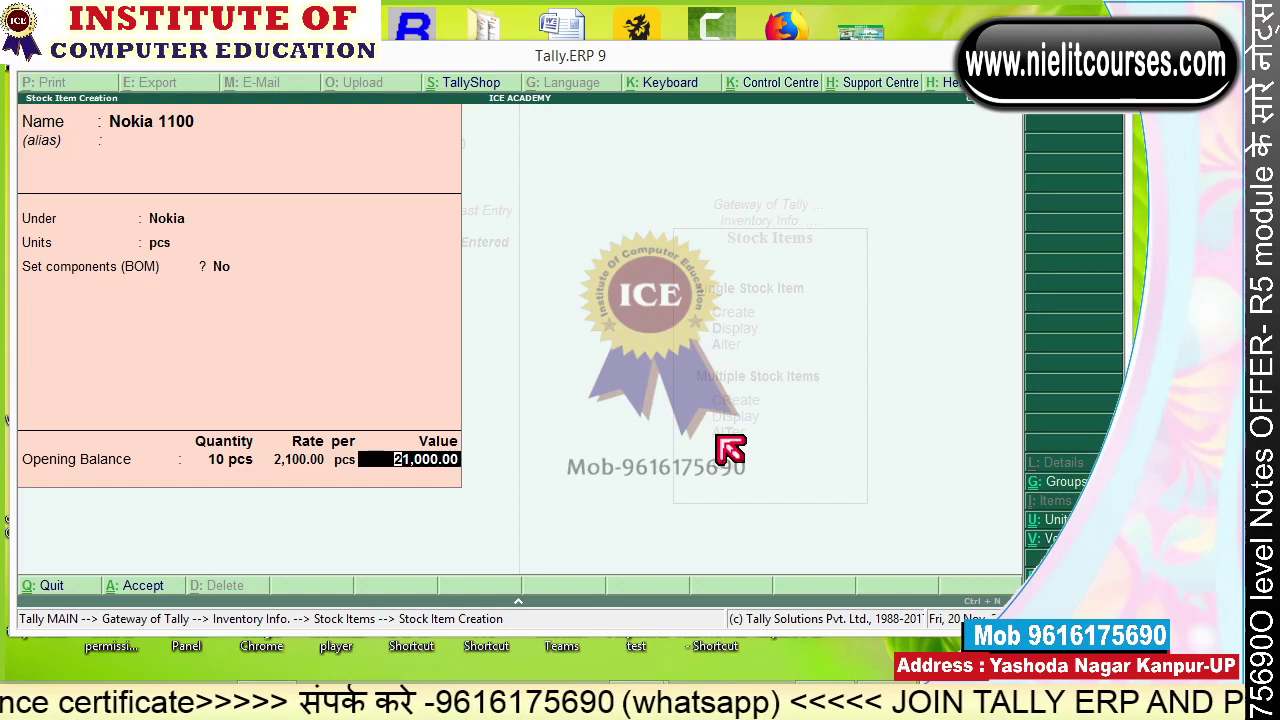
pyautogui.press('Return')
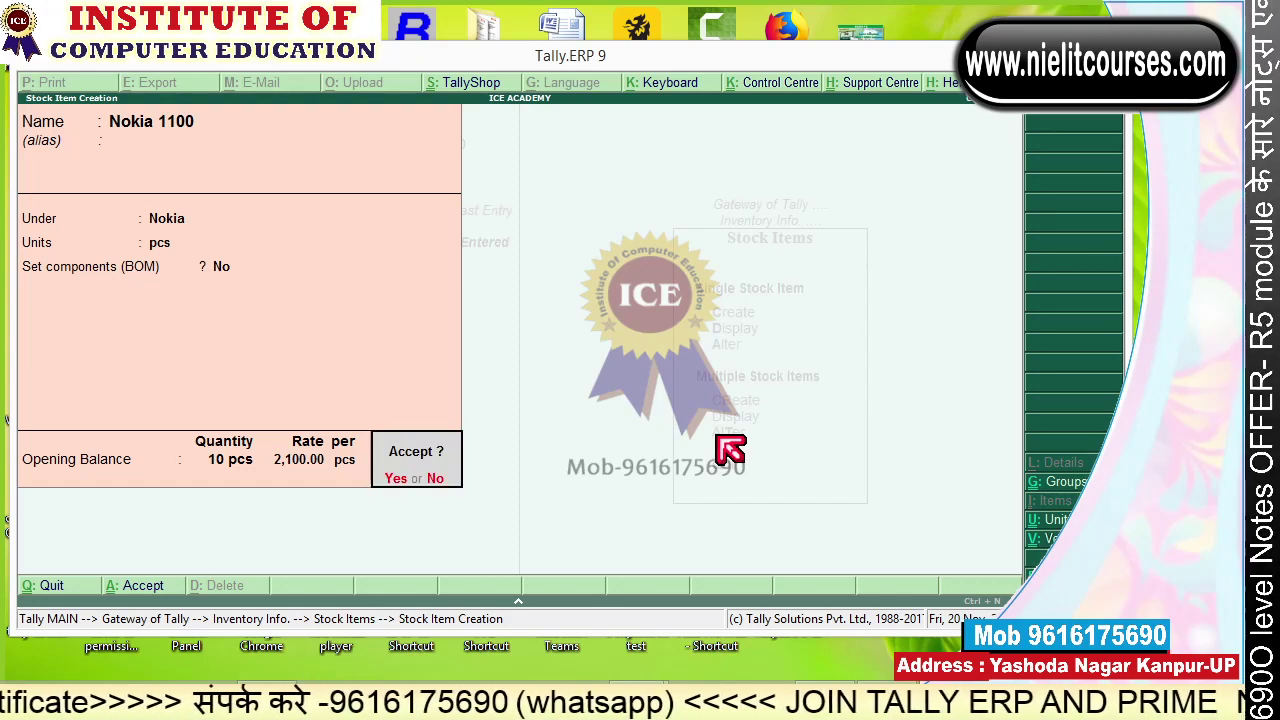
pyautogui.press('Return')
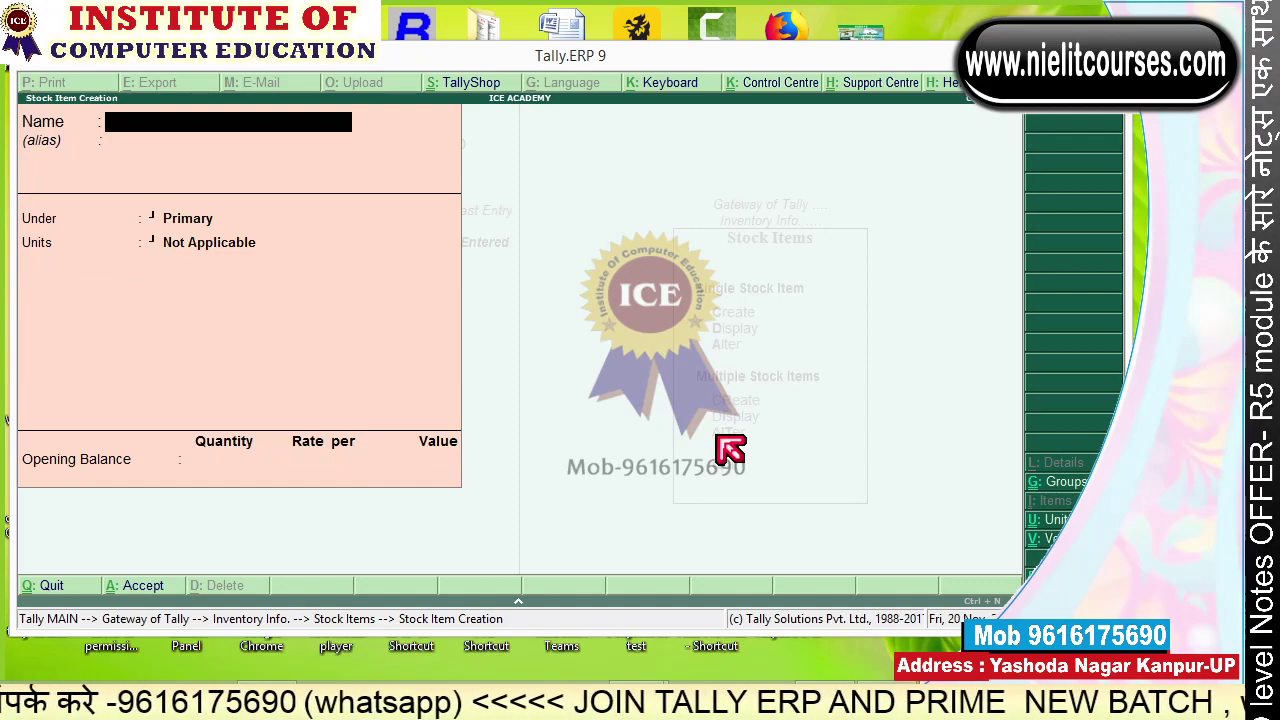
# Start a stock item named Nokia 2100 under the Nokia group with pcs as its unit.
pyautogui.write('Nokia')
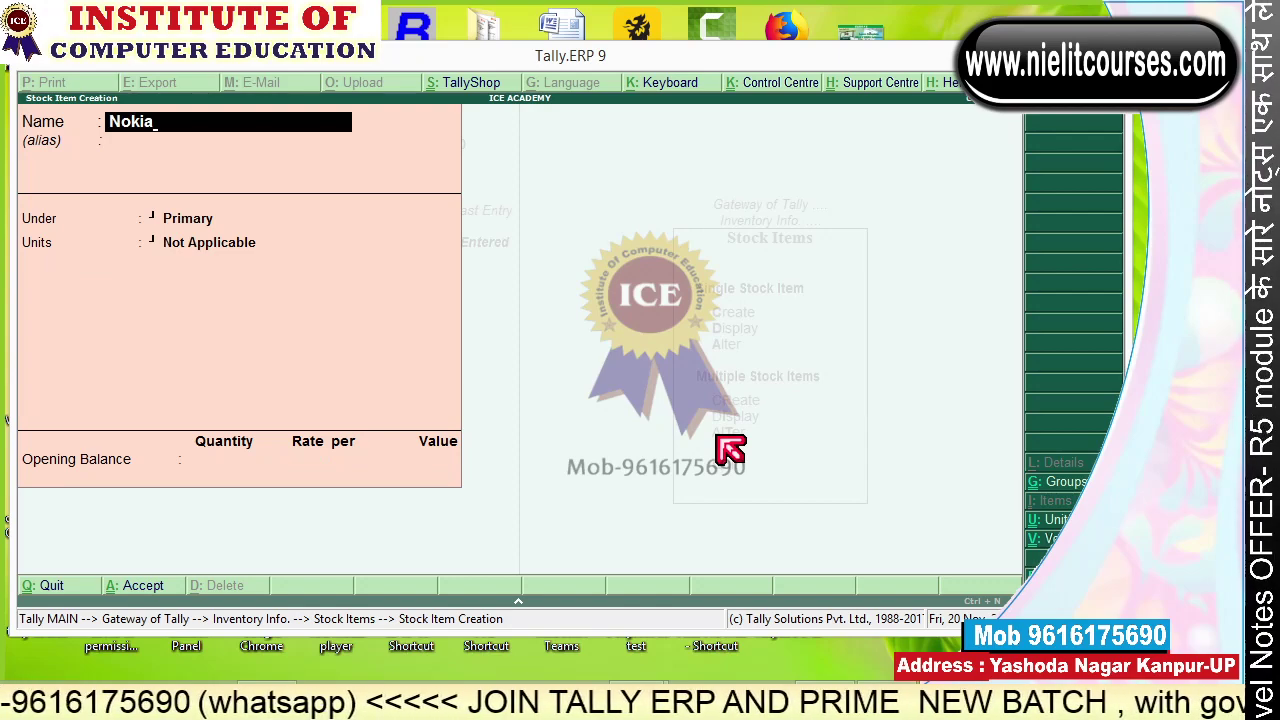
pyautogui.write(' 2100')
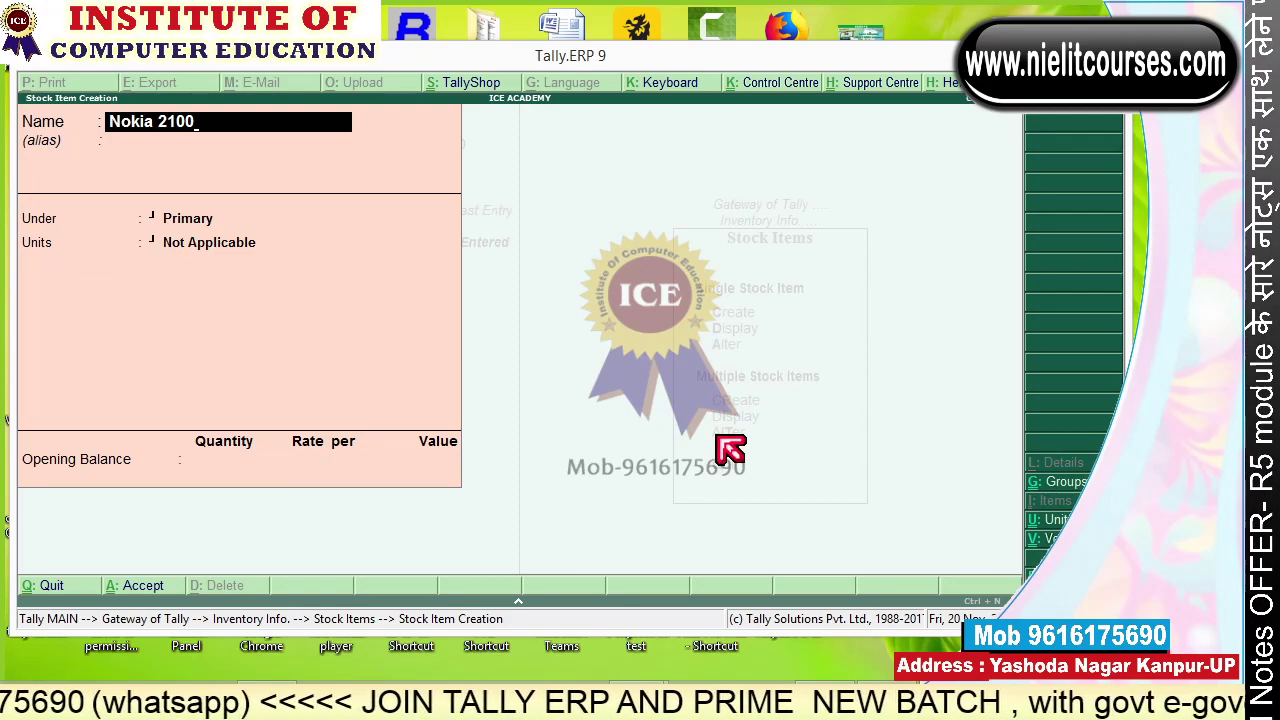
pyautogui.press('Return')
pyautogui.press('Return')
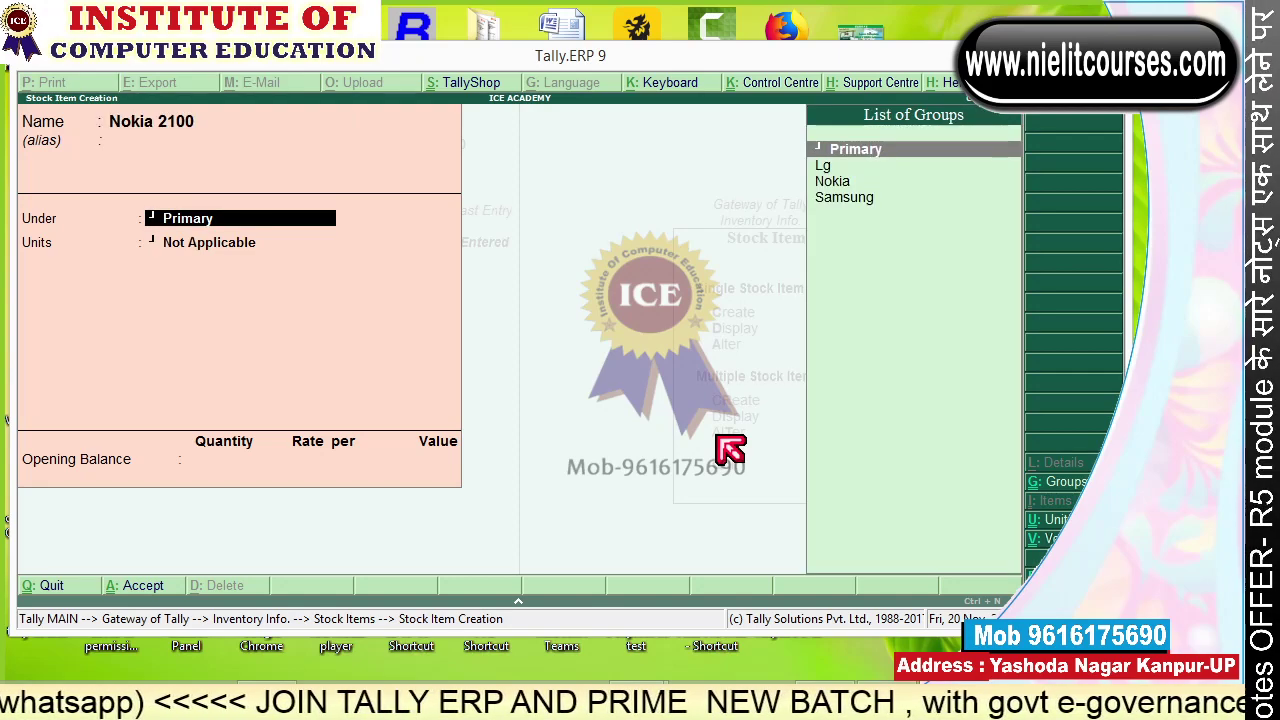
pyautogui.press('Down')
pyautogui.press('Down')
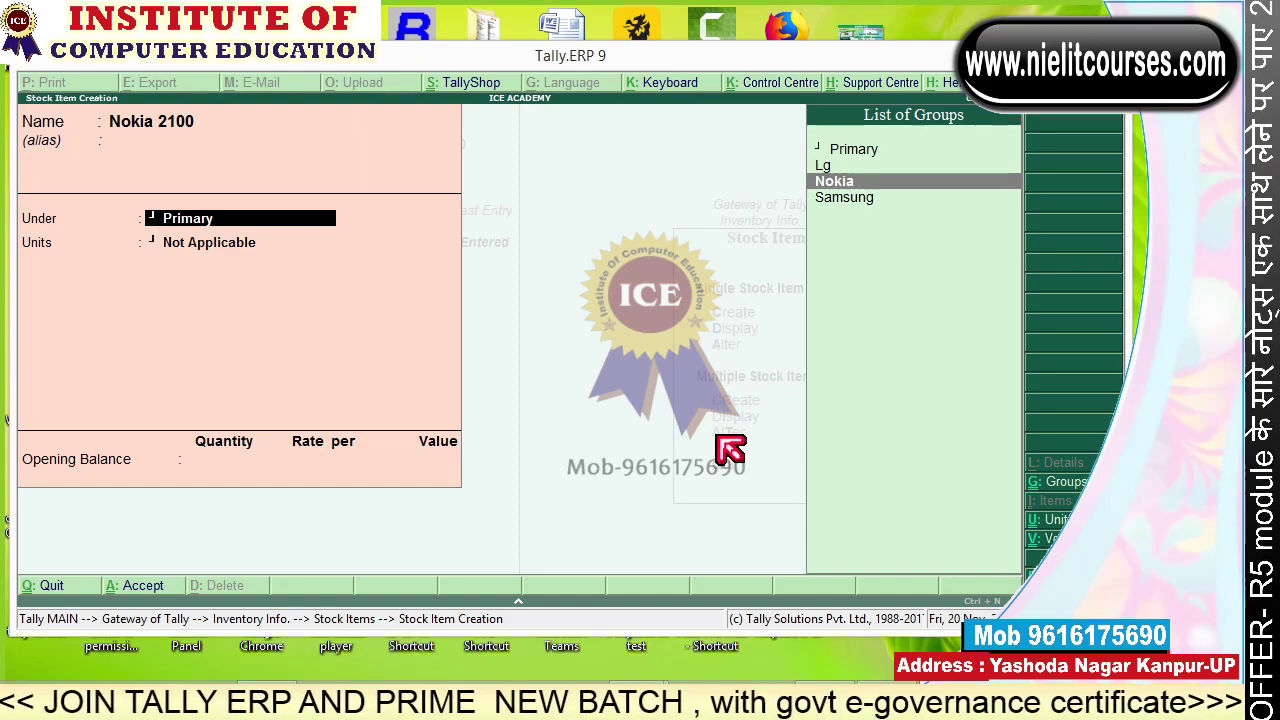
pyautogui.press('Return')
pyautogui.press('Down')
pyautogui.press('Return')
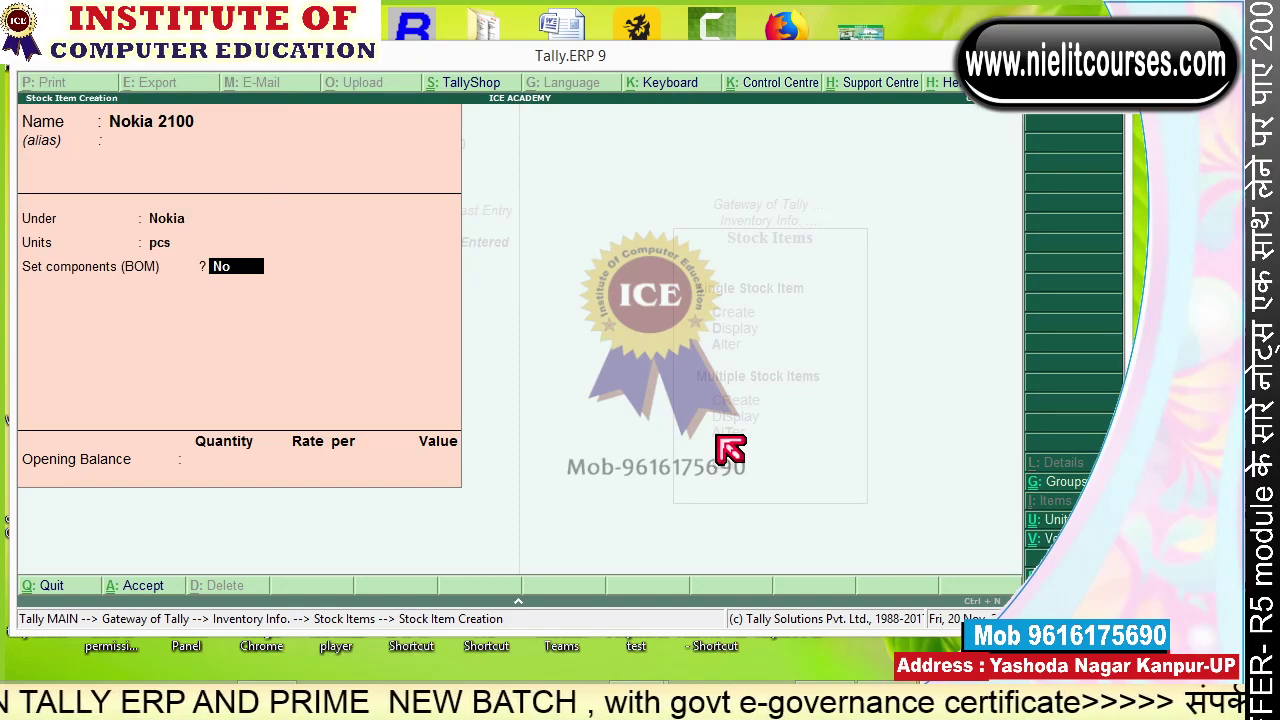
# Give Nokia 2100 an opening balance of 5 pcs at a rate of 5400 and save the item.
pyautogui.press('Return')
pyautogui.write('5')
pyautogui.press('Return')
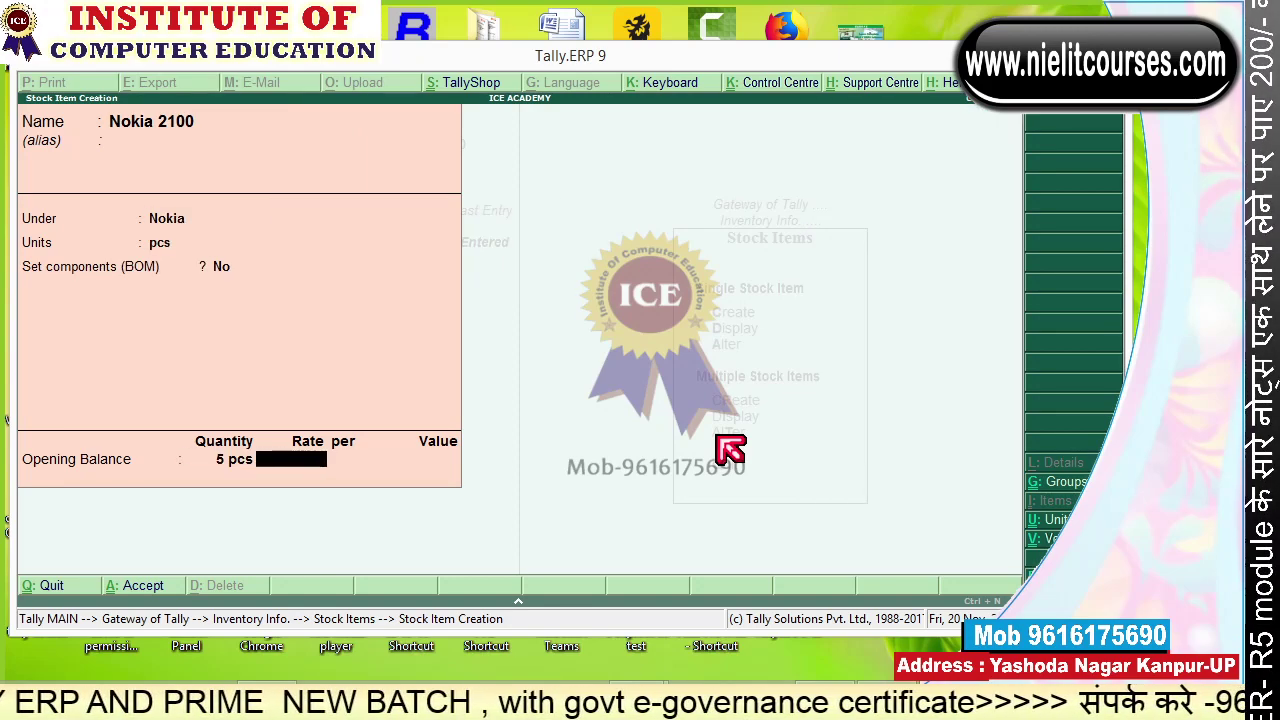
pyautogui.write('5400')
pyautogui.press('Return')
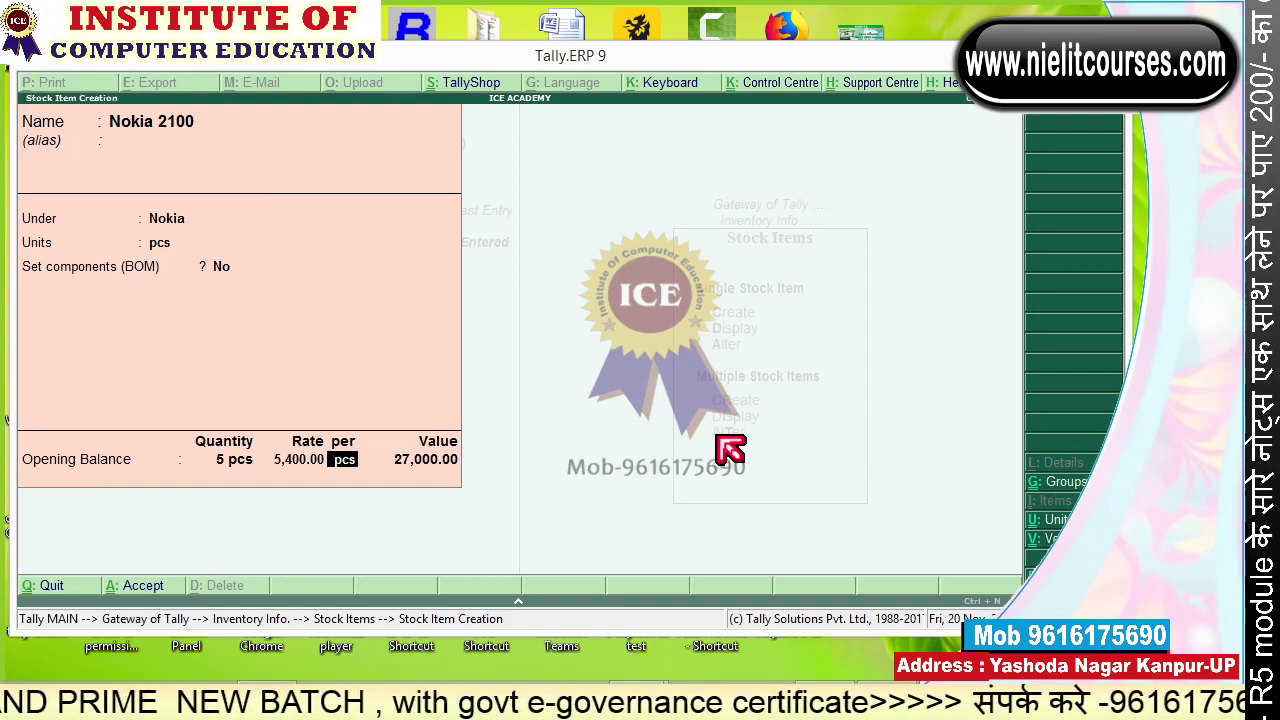
pyautogui.press('Return')
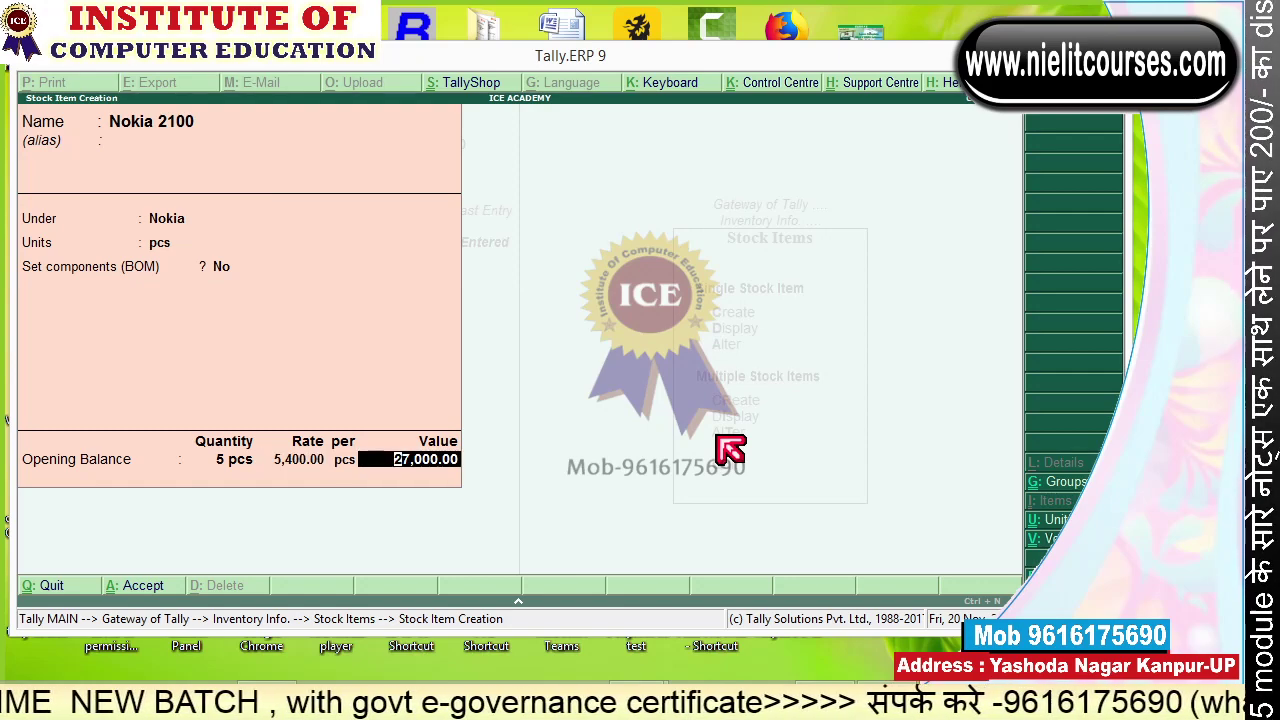
pyautogui.press('Return')
pyautogui.press('Return')
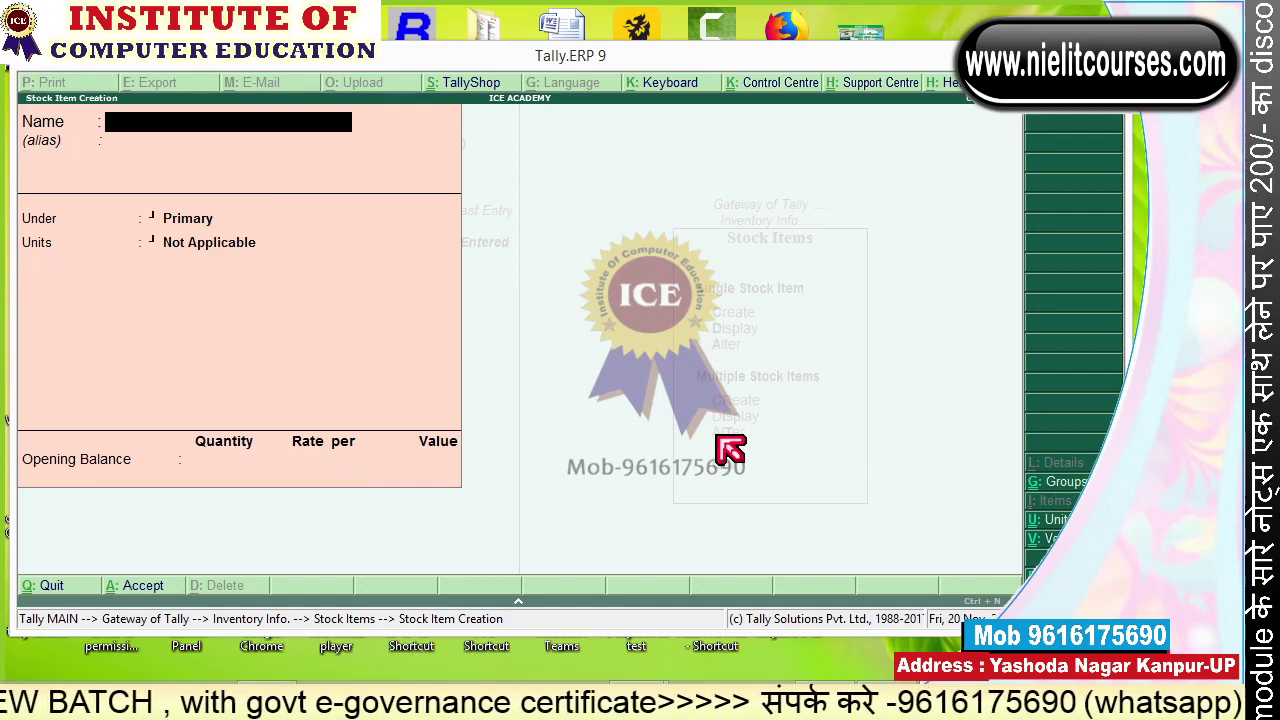
# Start a stock item named Nokia 6245 under the Nokia group with pcs as its unit.
pyautogui.write('Nokia')
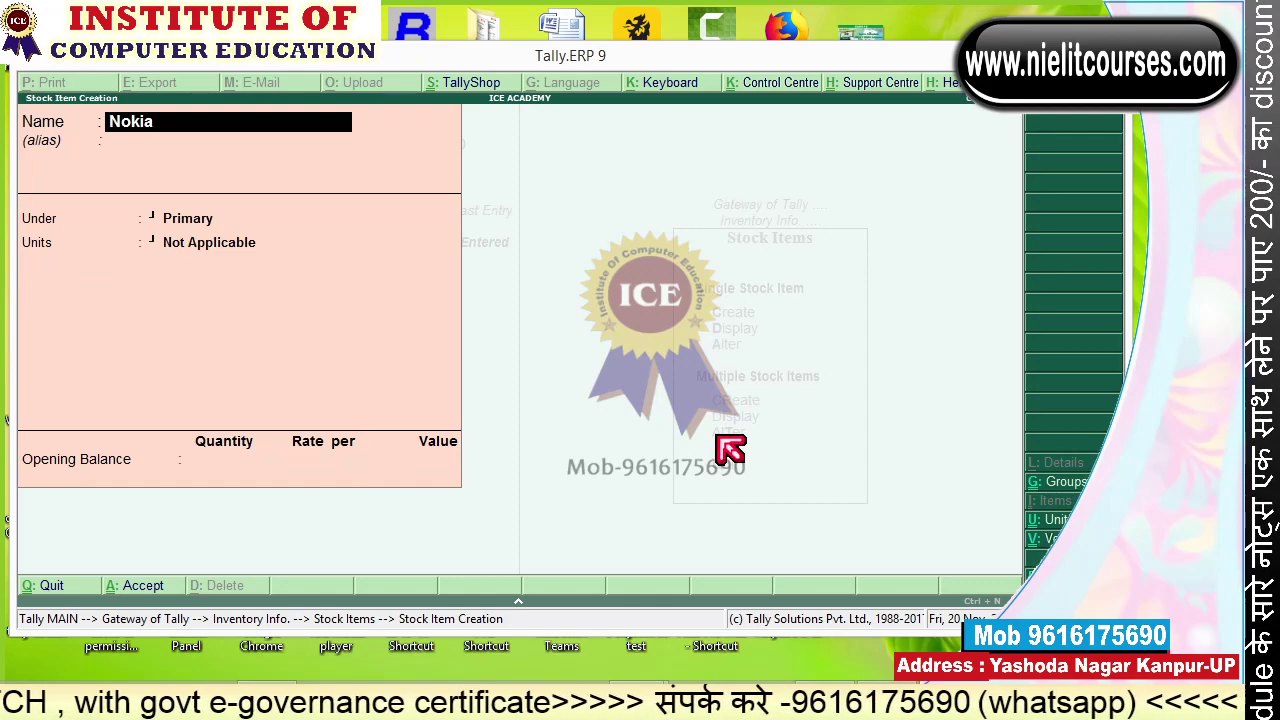
pyautogui.write(' 6245')
pyautogui.press('Return')
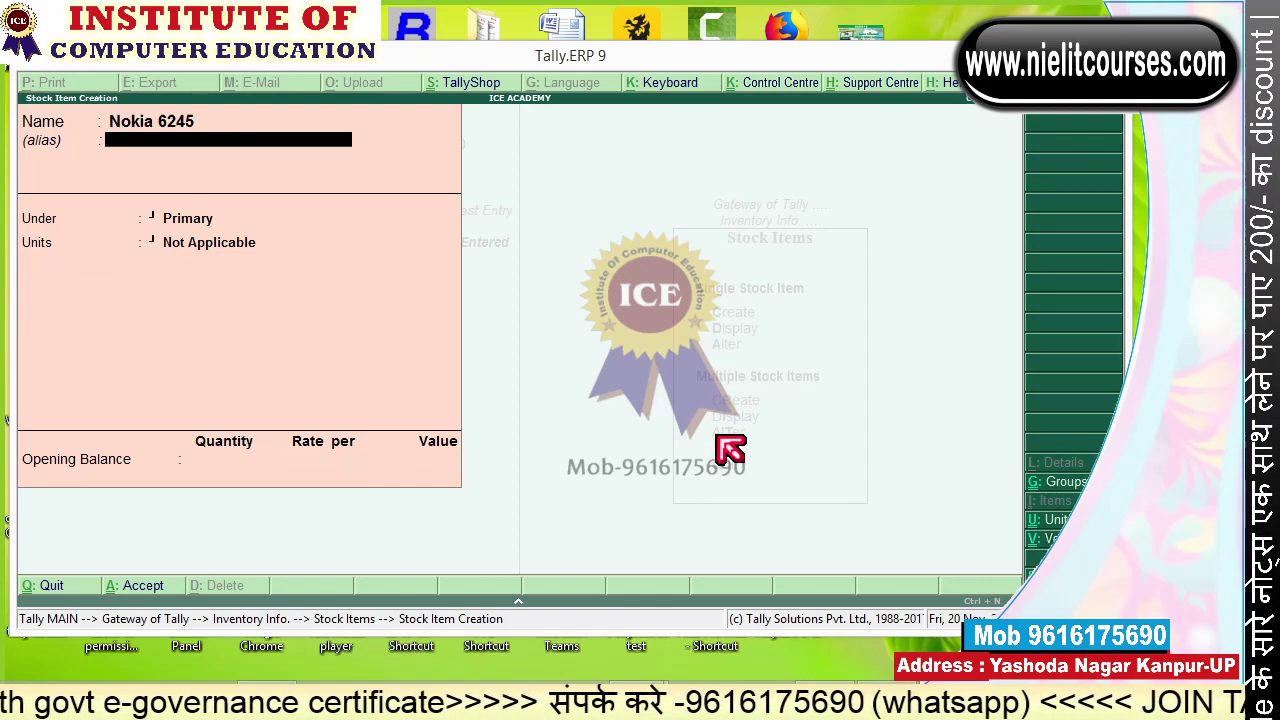
pyautogui.press('Return')
pyautogui.press('Down')
pyautogui.press('Down')
pyautogui.press('Return')
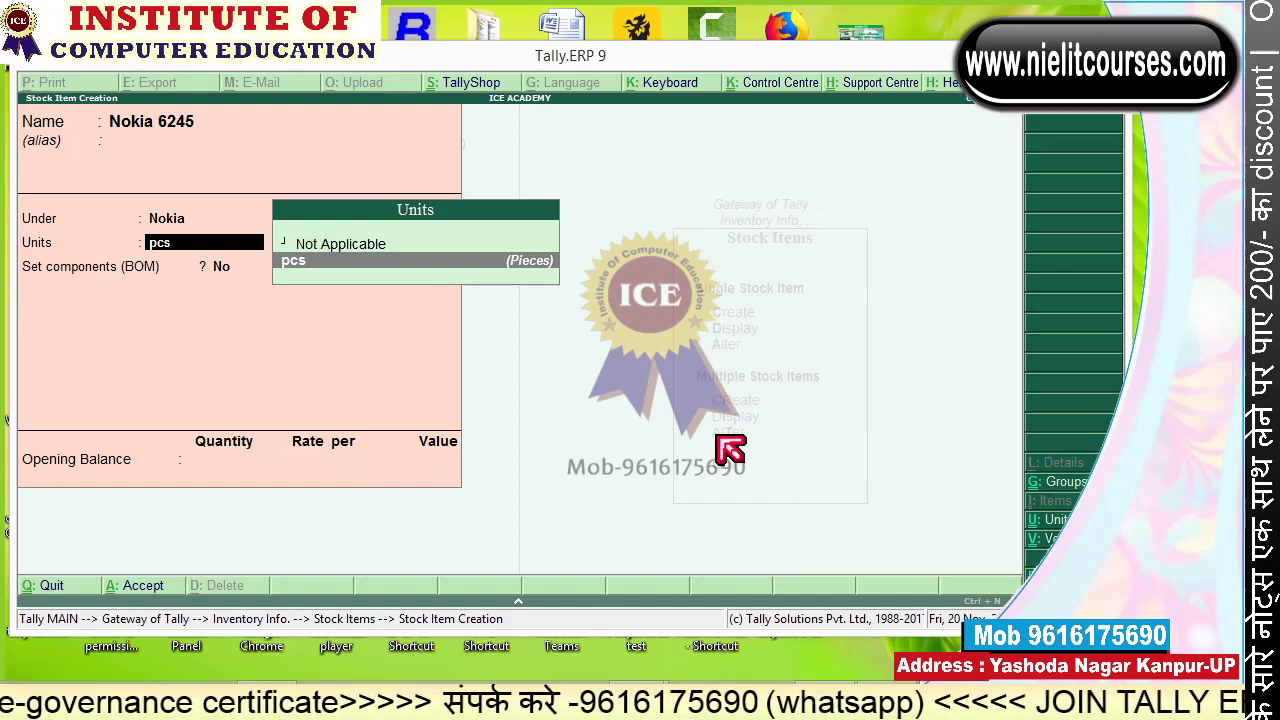
pyautogui.press('Return')
# Set the opening quantity of Nokia 6245 to 6 pcs, leaving Set components (BOM) at No.
pyautogui.press('Return')
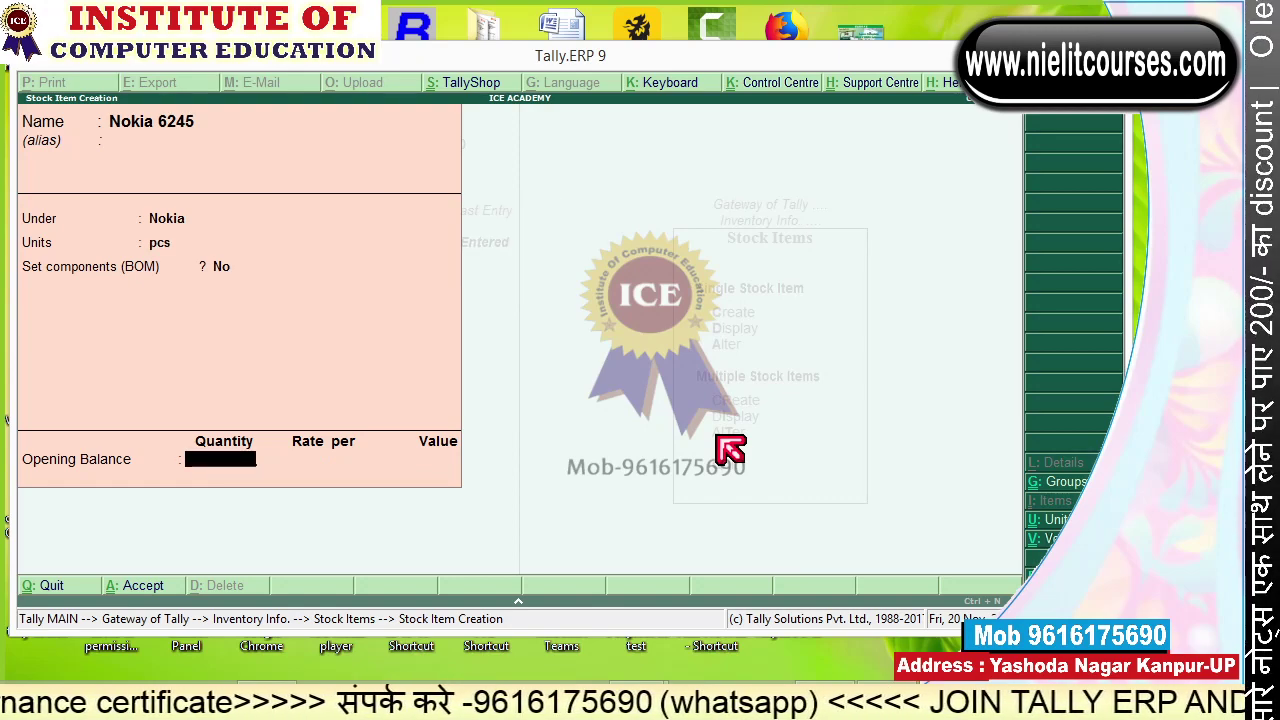
pyautogui.write('6')
pyautogui.press('Return')
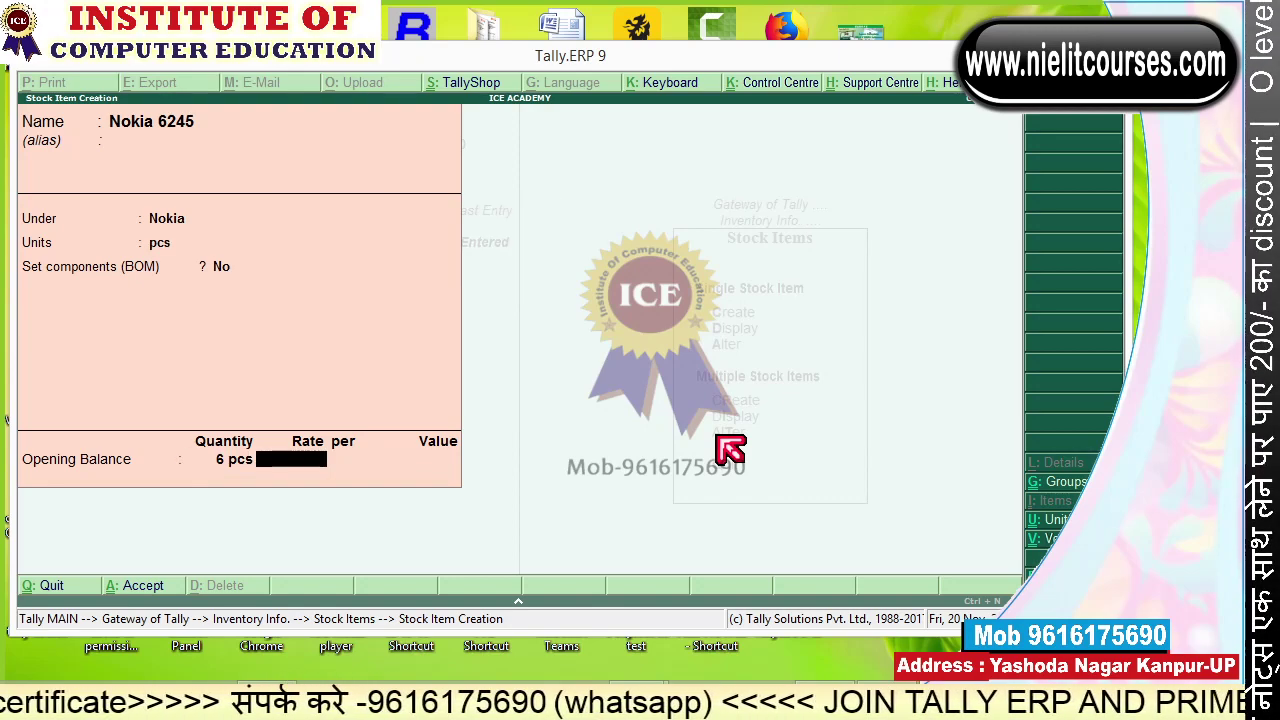
# Set the opening balance rate of Nokia 6245 to 5000 per pcs and save the stock item.
pyautogui.write('5000')
pyautogui.press('Return')
pyautogui.press('Return')
pyautogui.press('Return')
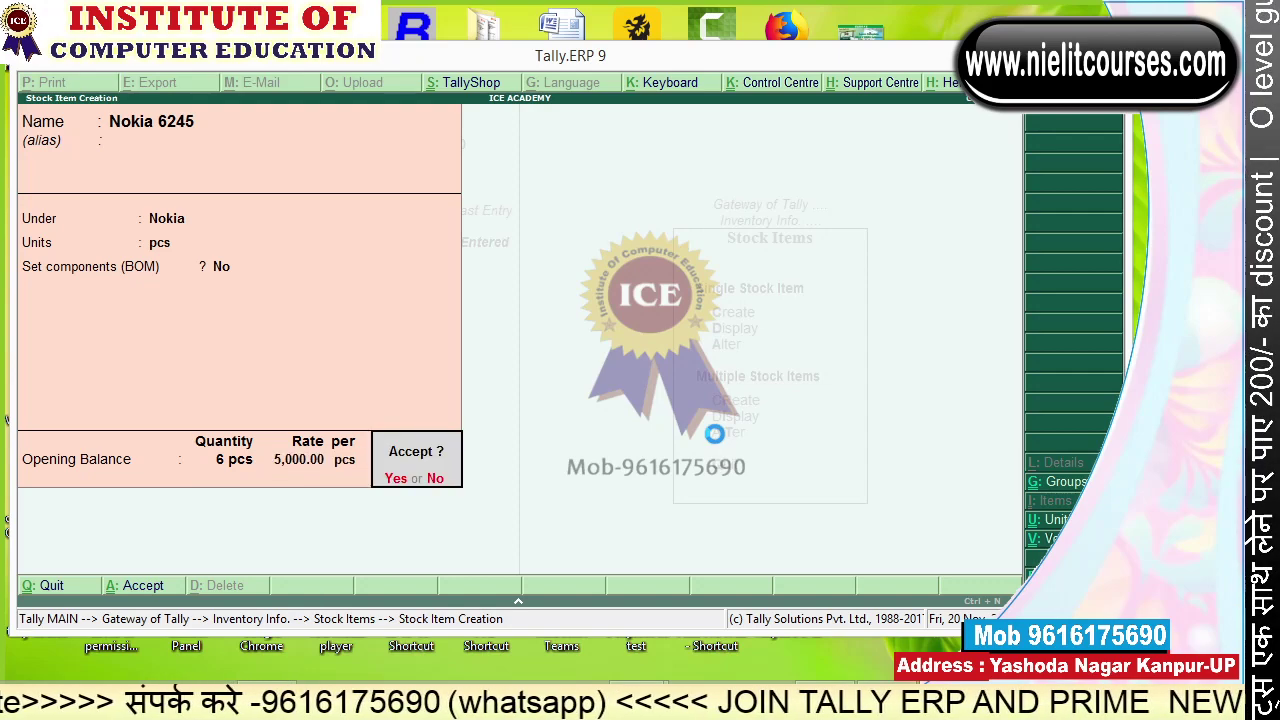
pyautogui.press('Return')
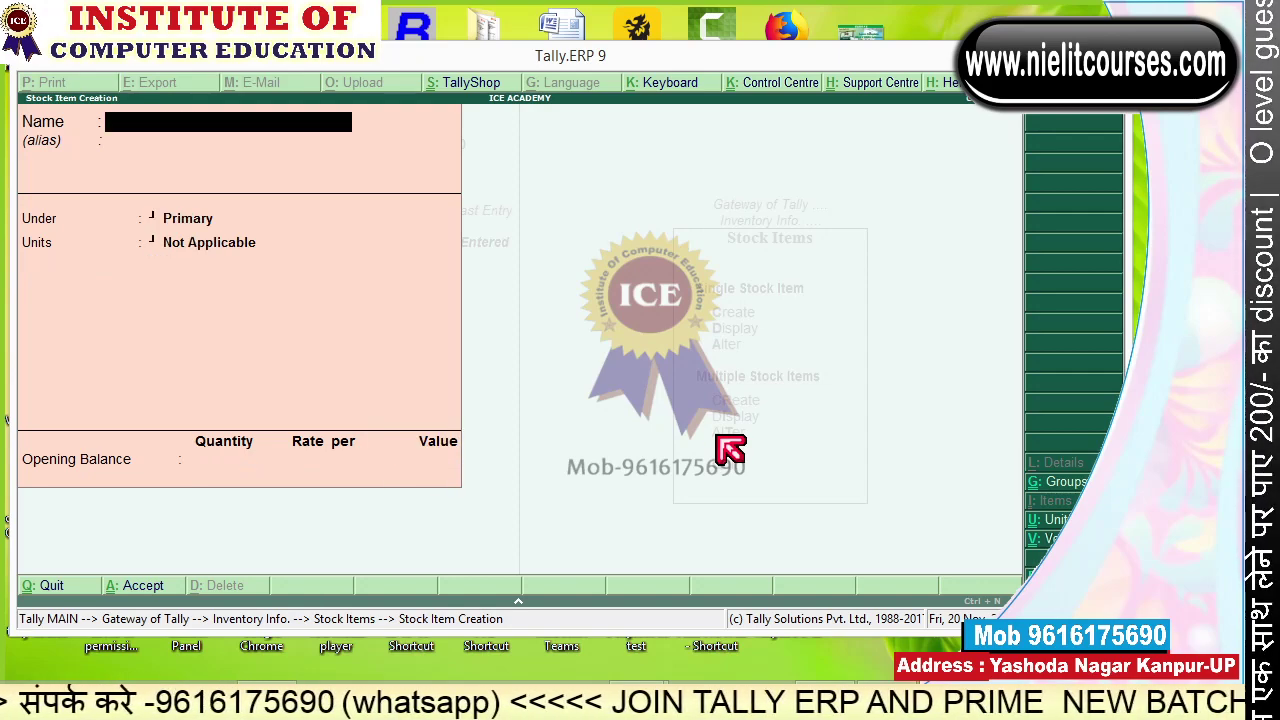
# Fill in a new stock item named Samsung Champ under the Samsung group with pcs as its unit.
pyautogui.write('Samsung')
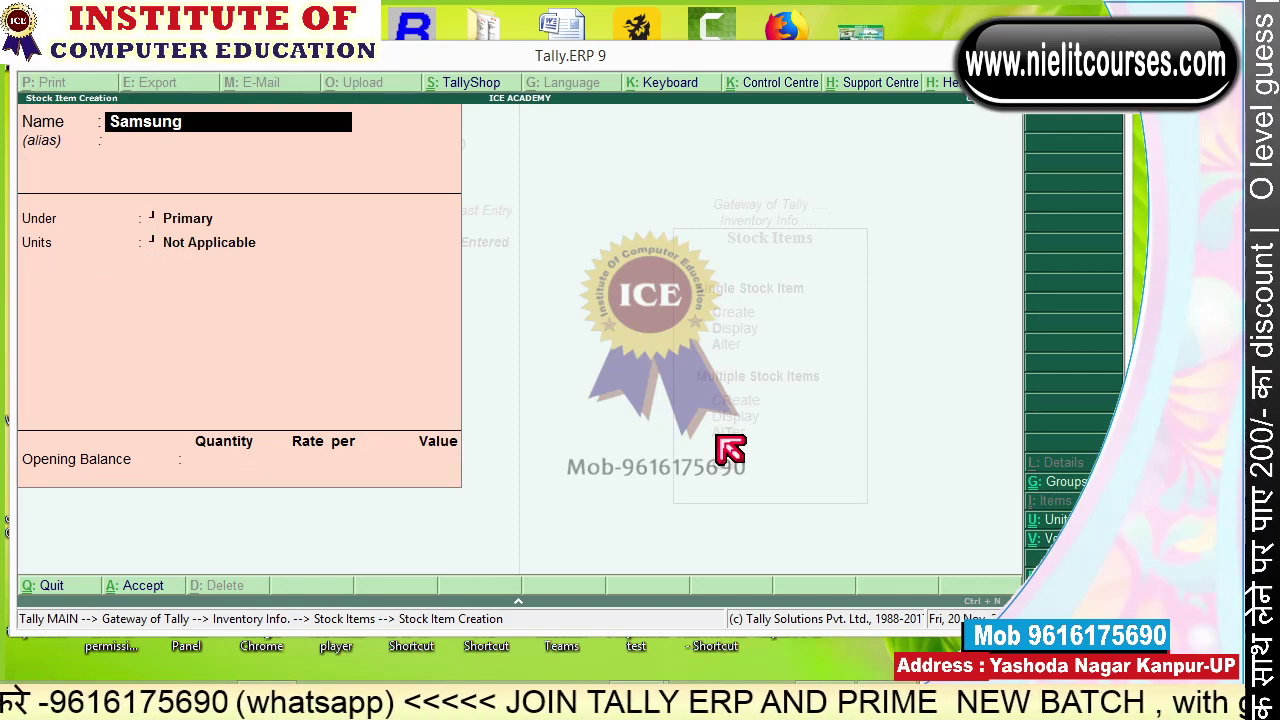
pyautogui.write(' Champ')
pyautogui.press('Return')
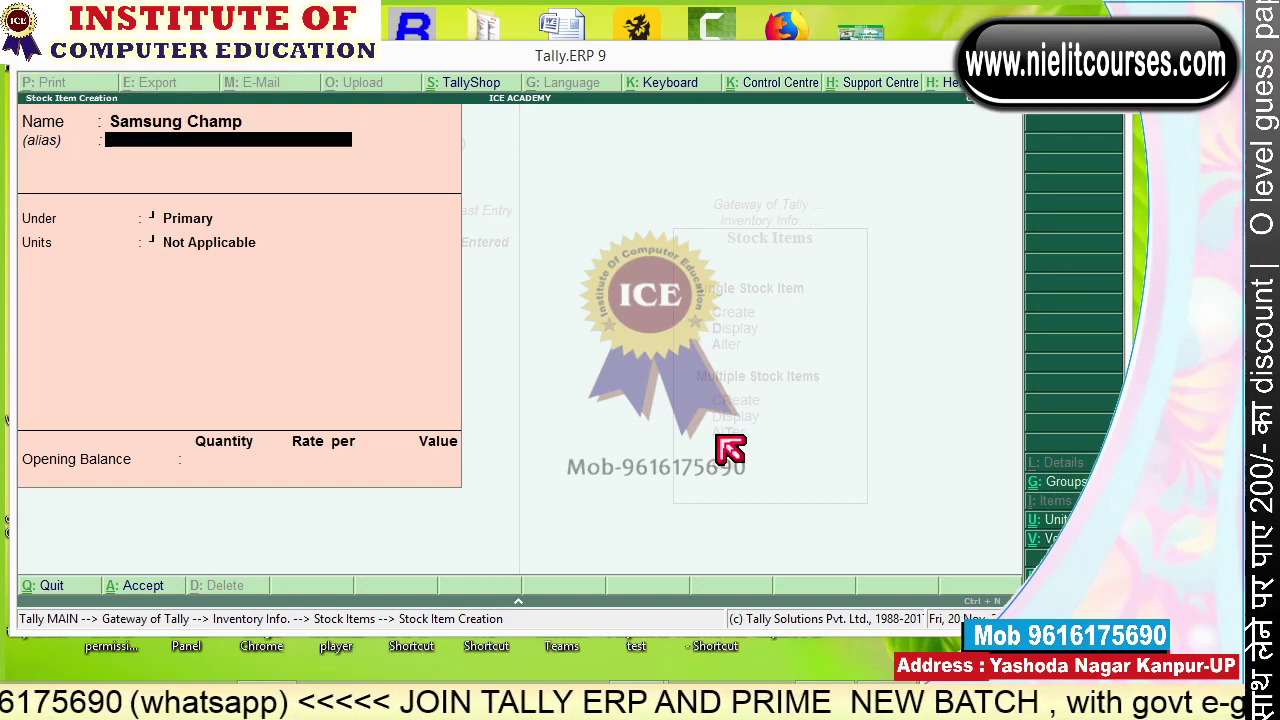
pyautogui.press('Return')
pyautogui.press('Down')
pyautogui.press('Down')
pyautogui.press('Down')
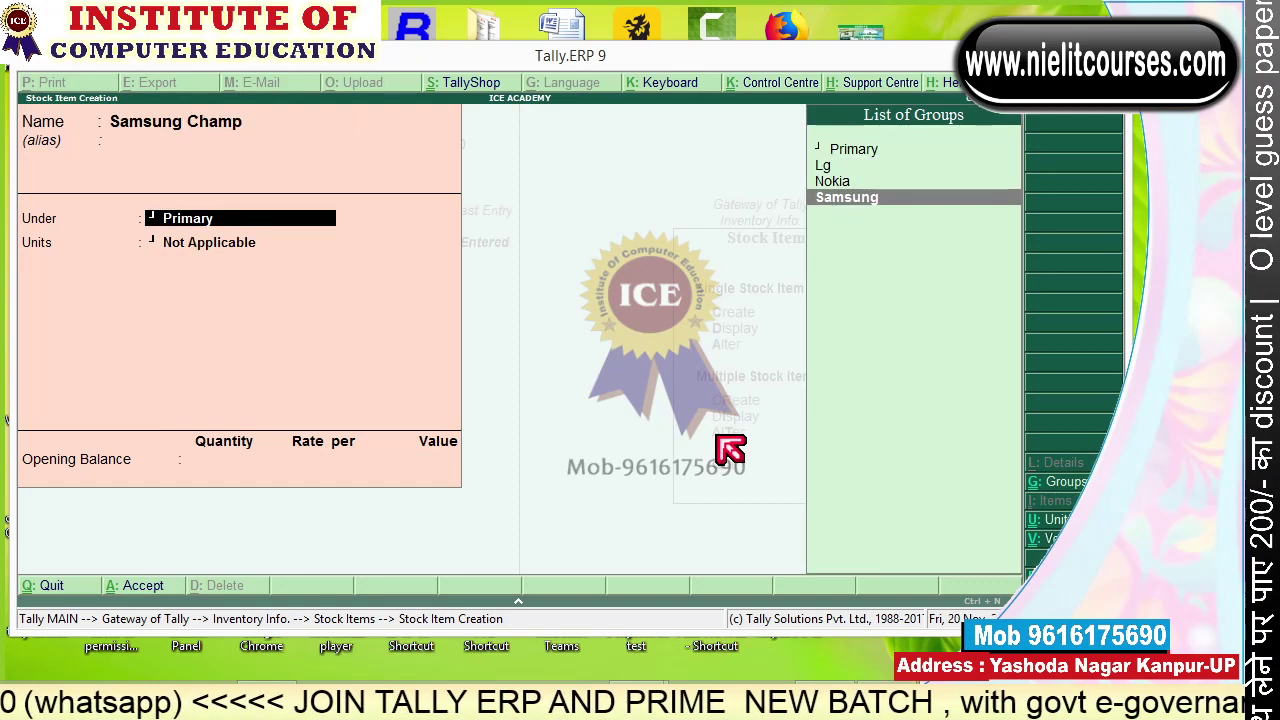
pyautogui.press('Return')
pyautogui.press('Down')
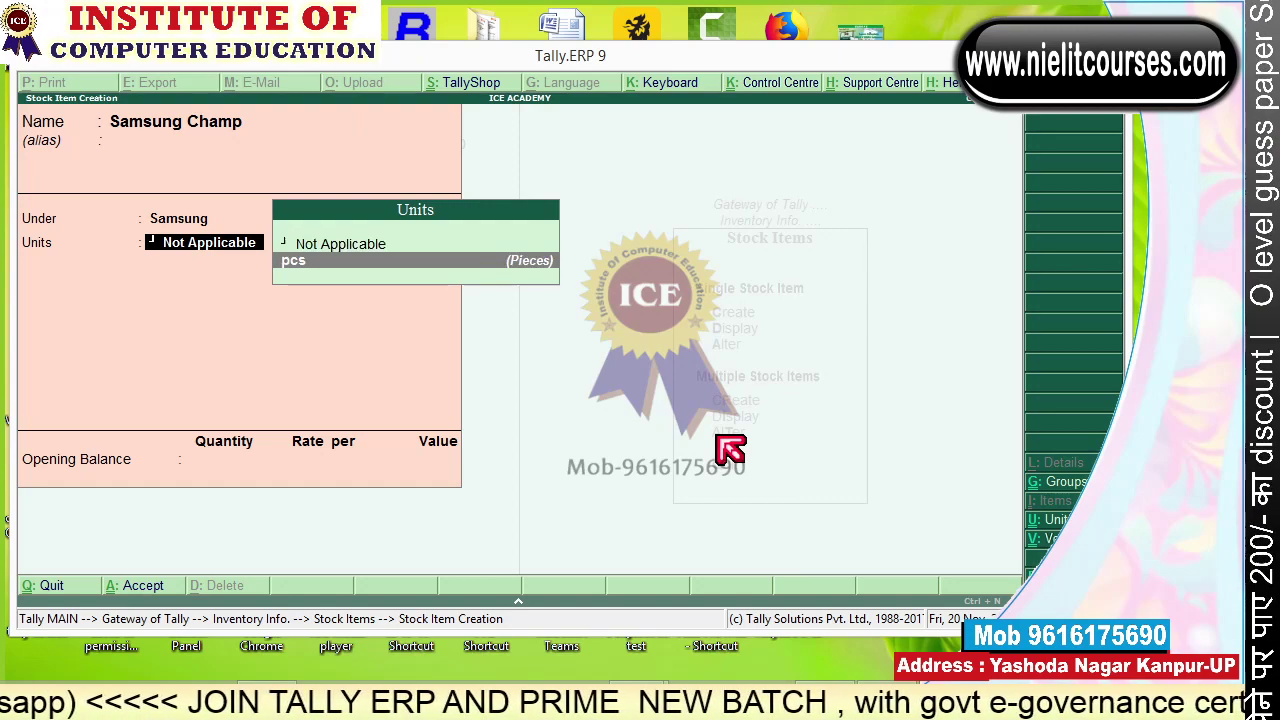
pyautogui.press('Return')
pyautogui.press('Return')
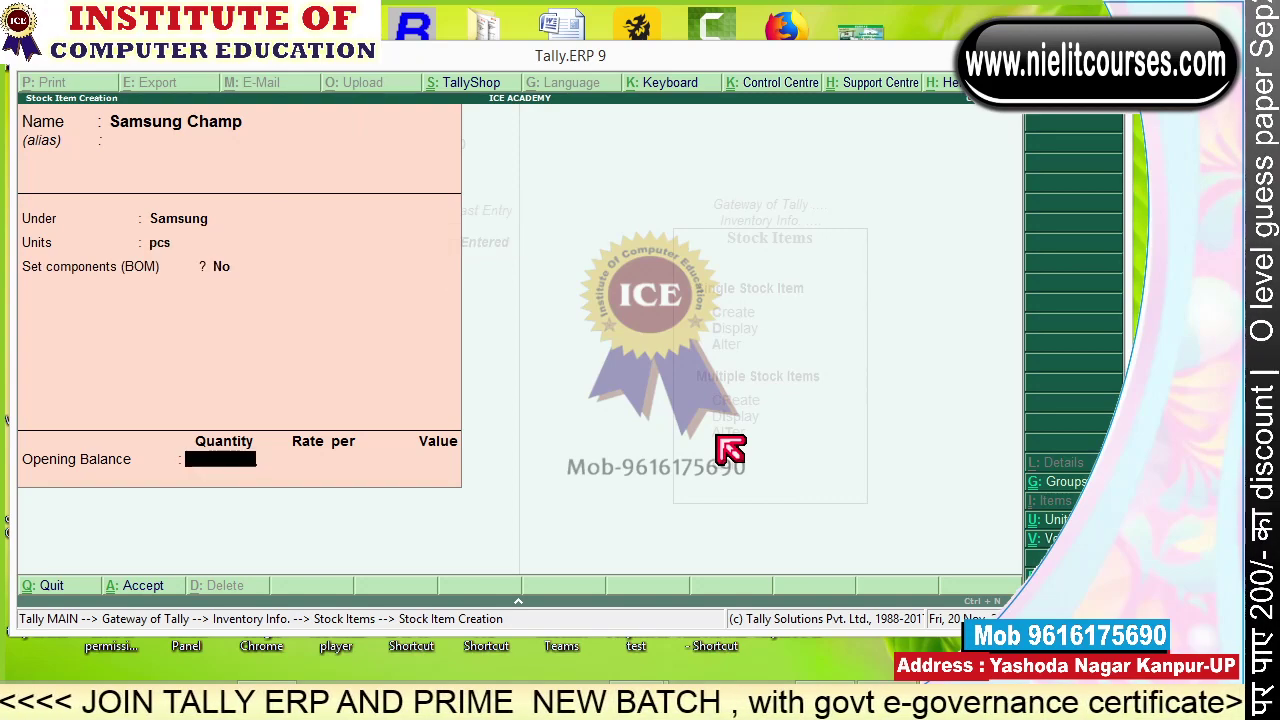
# Give Samsung Champ an opening balance of 2 pcs at a rate of 6500 and save the item.
pyautogui.write('2')
pyautogui.press('Return')
pyautogui.write('6500')
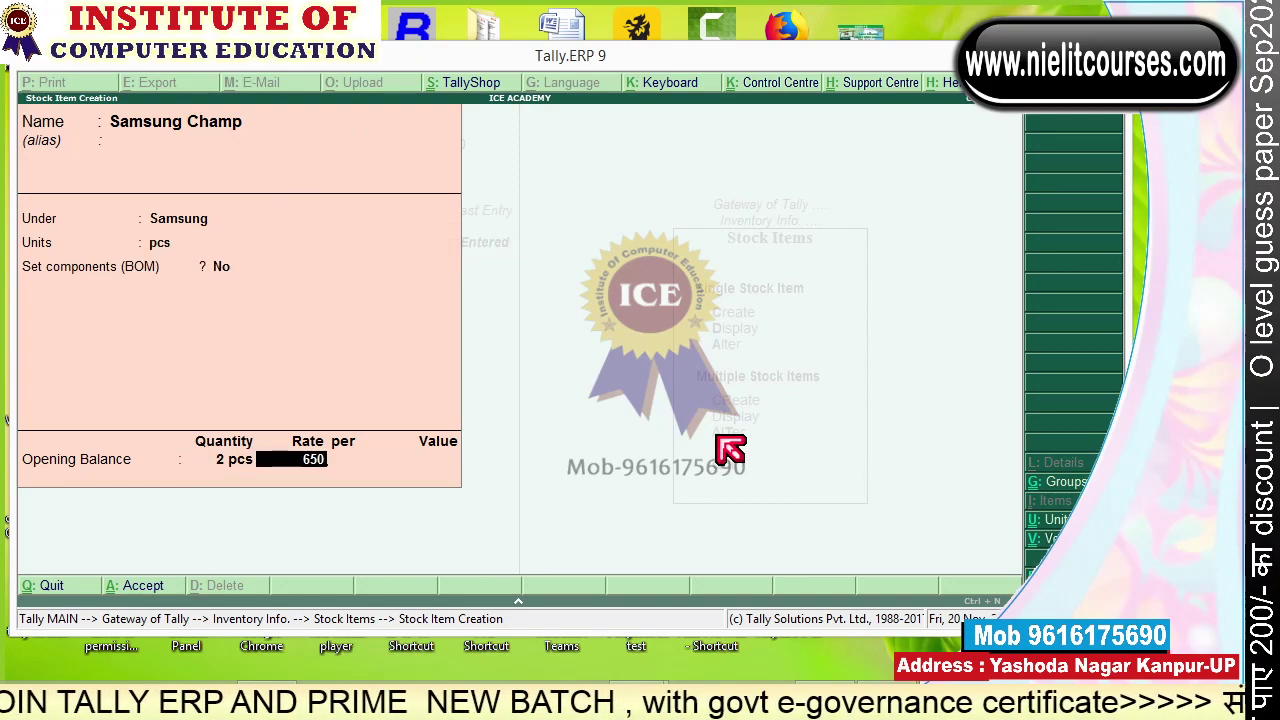
pyautogui.press('Return')
pyautogui.press('Return')
pyautogui.press('Return')
pyautogui.press('Return')
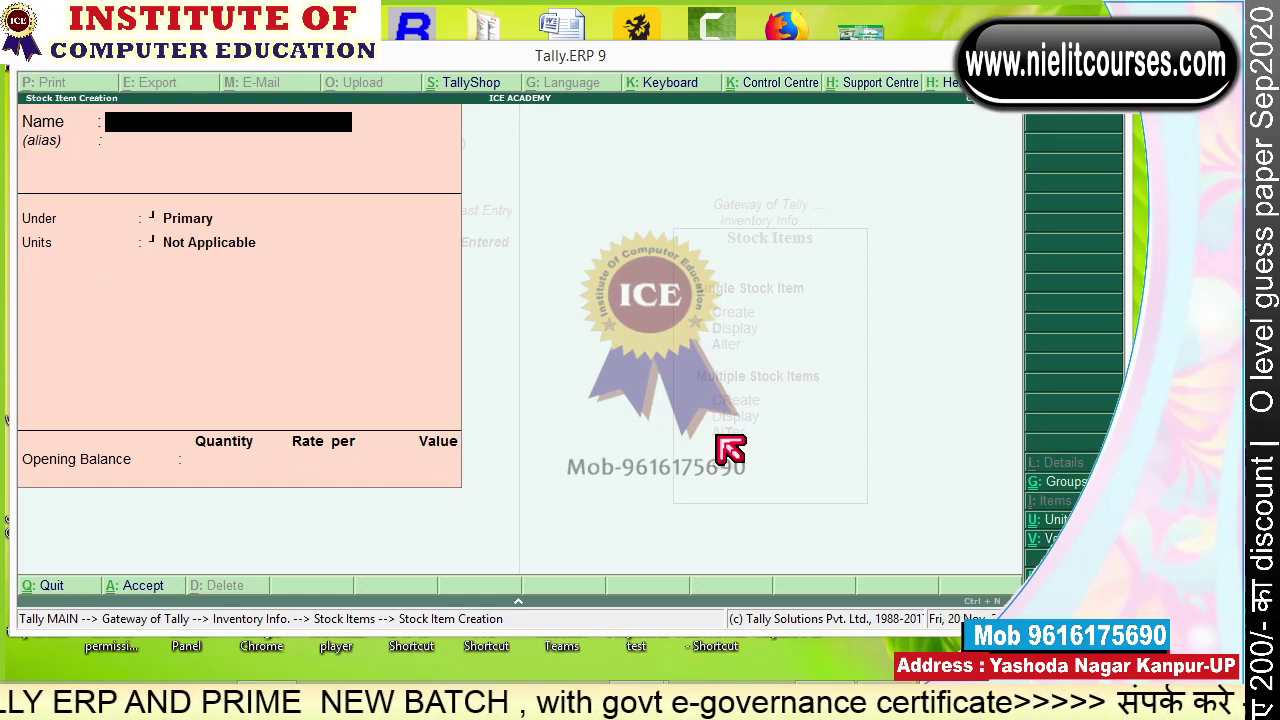
# Fill in a new stock item named Lg Hero under the Lg group with pcs as its unit.
pyautogui.write('Lg Hero')
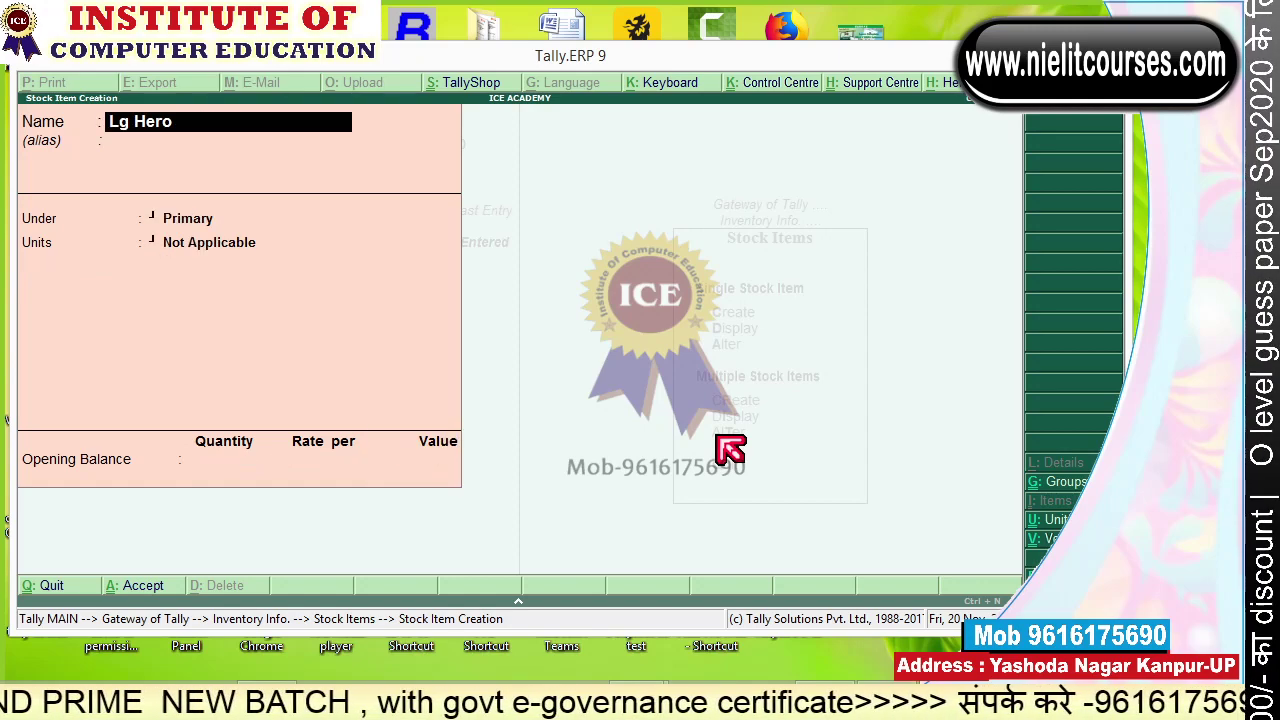
pyautogui.press('Return')
pyautogui.press('Return')
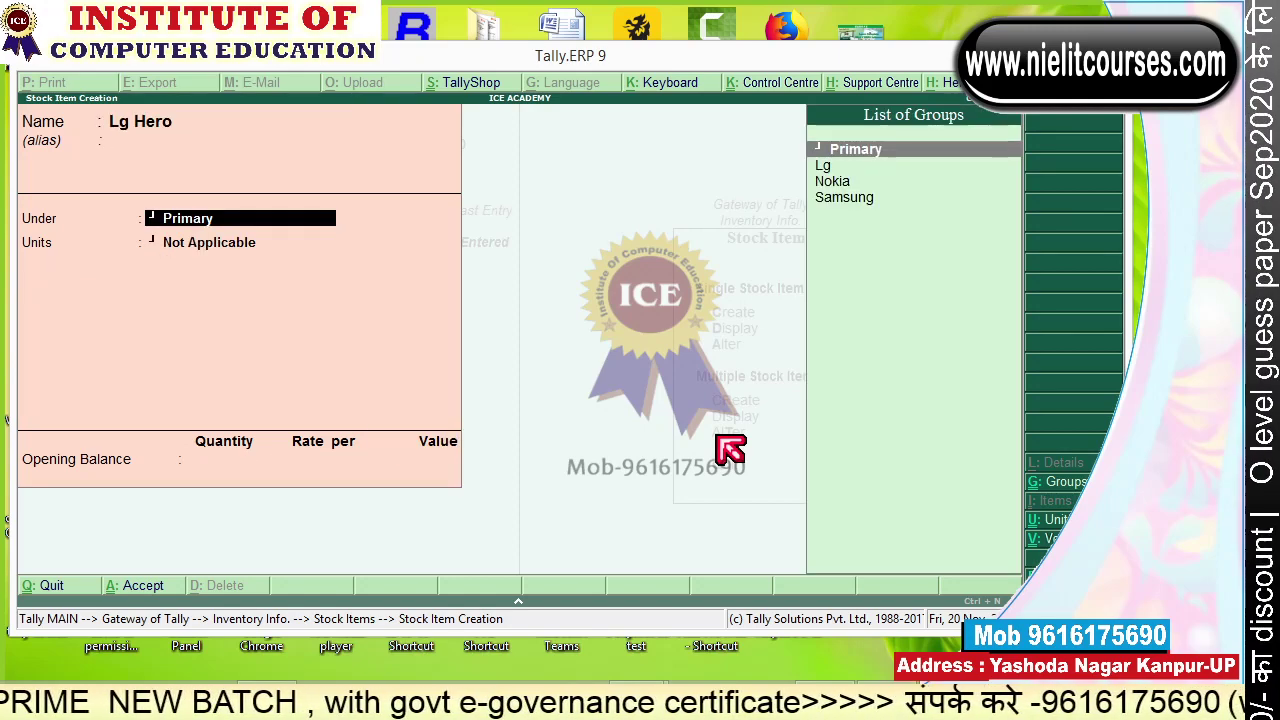
pyautogui.press('Down')
pyautogui.press('Return')
pyautogui.press('Down')
pyautogui.press('Return')
pyautogui.press('Return')
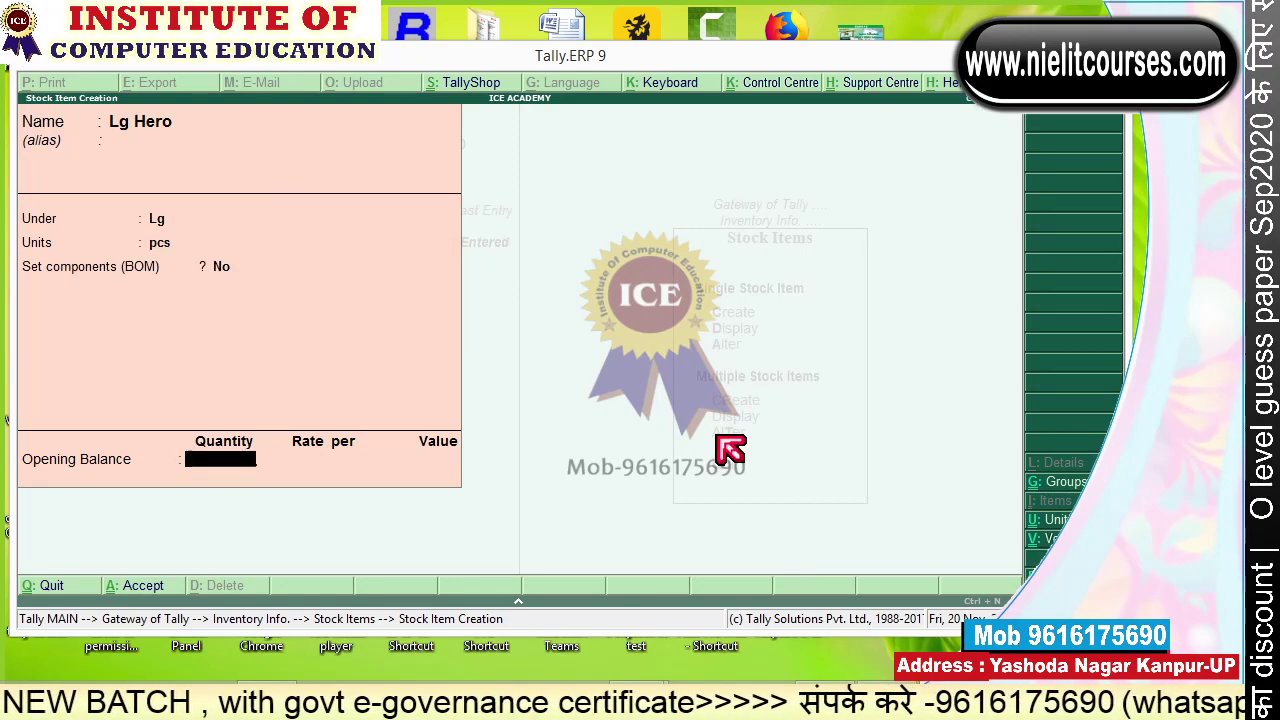
# Give Lg Hero an opening balance of 3 pcs at a rate of 11,000, save it, and quit stock item creation.
pyautogui.write('3')
pyautogui.press('Return')
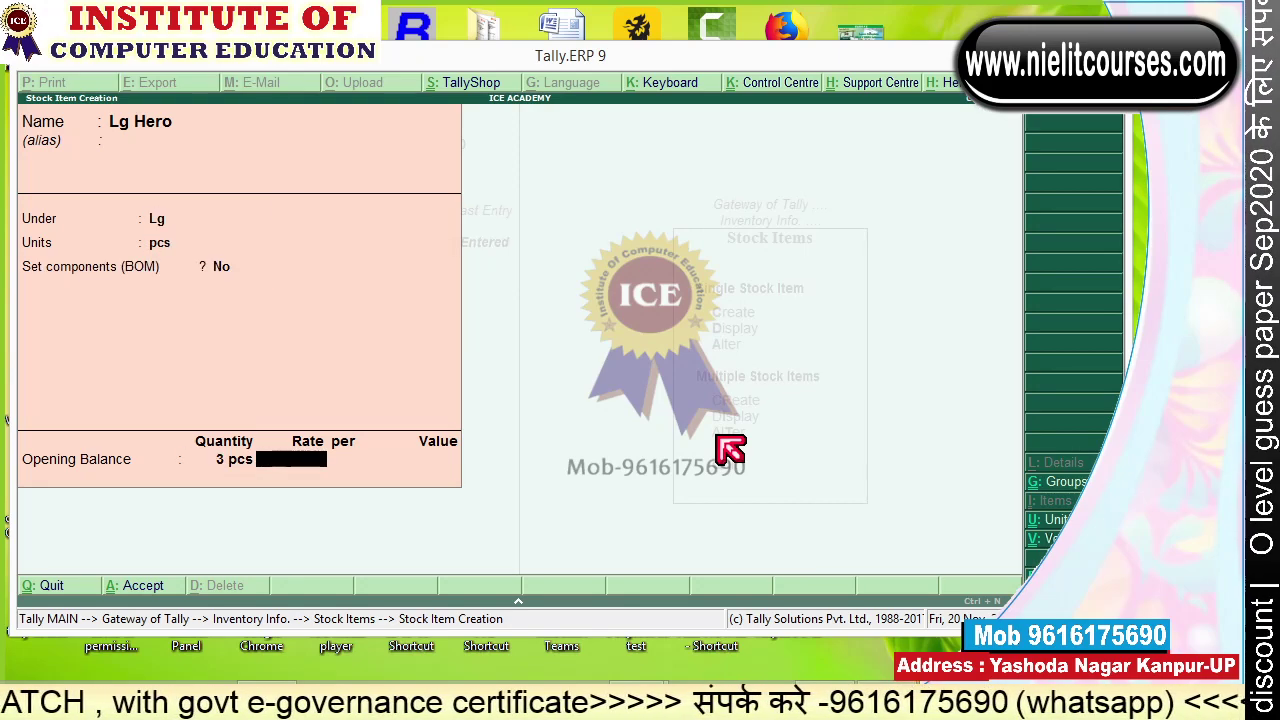
pyautogui.write('11,000')
pyautogui.press('Return')
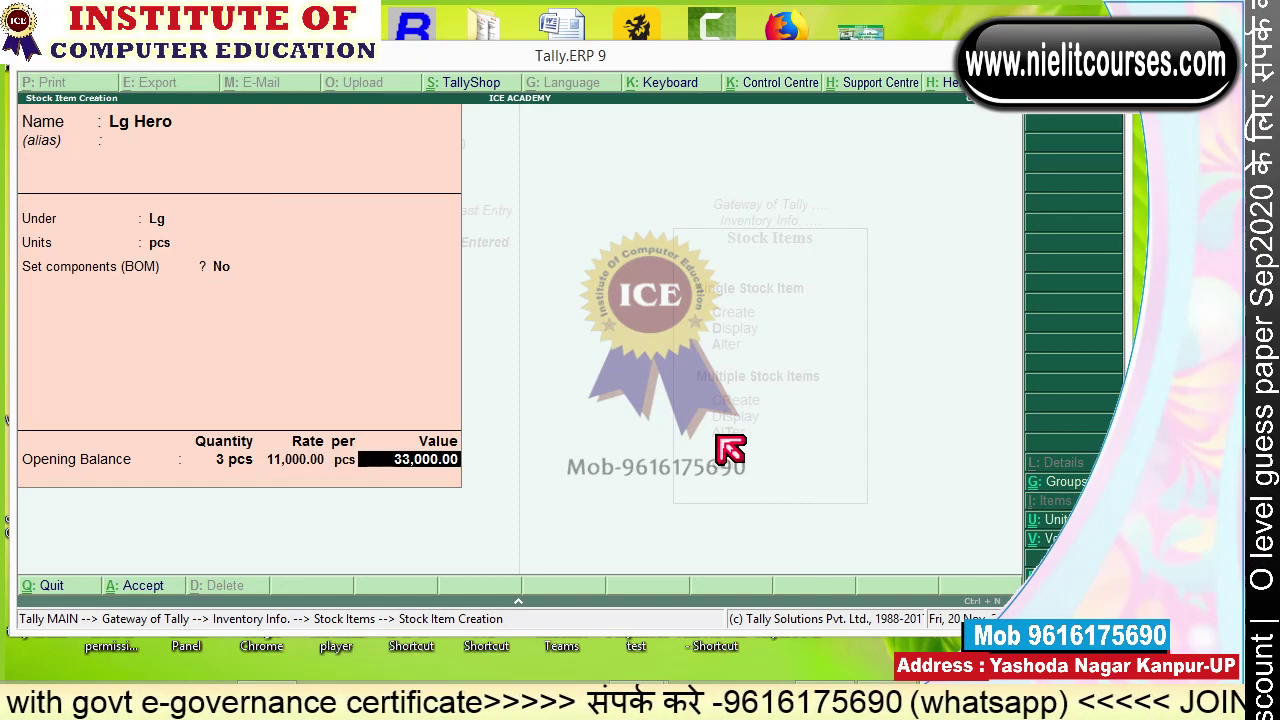
pyautogui.press('Return')
pyautogui.press('y')
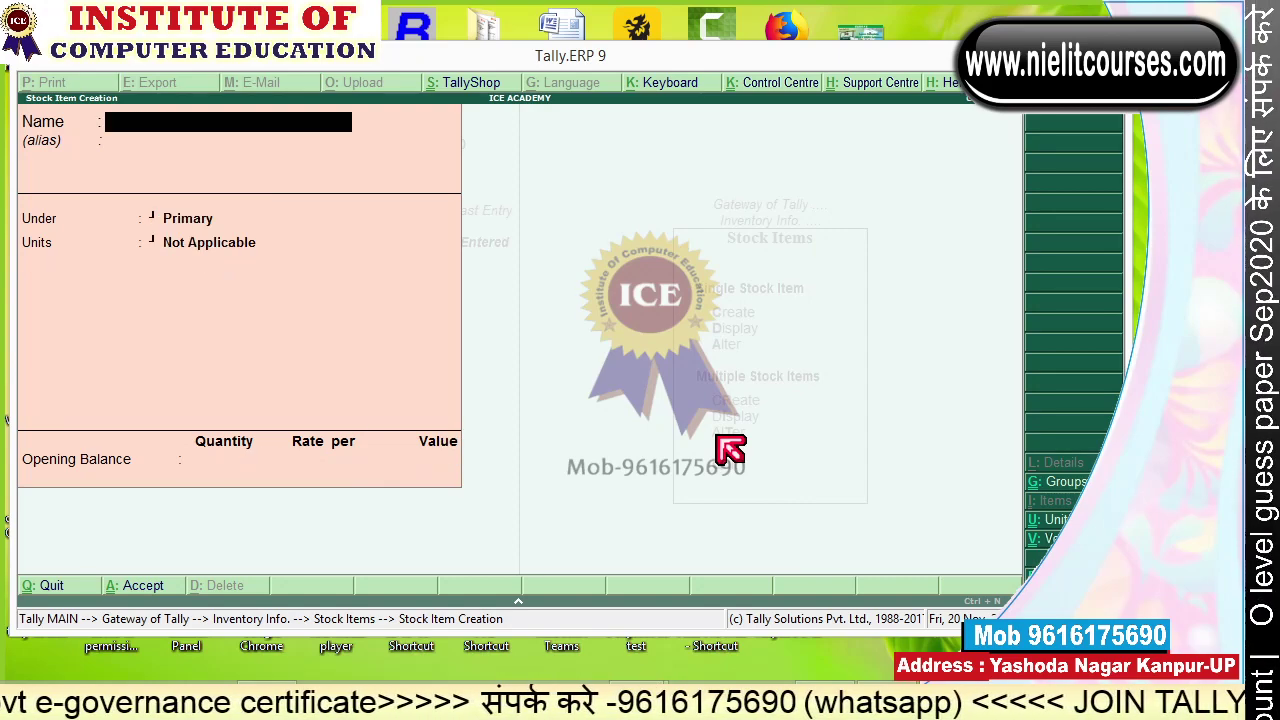
pyautogui.press('Escape')
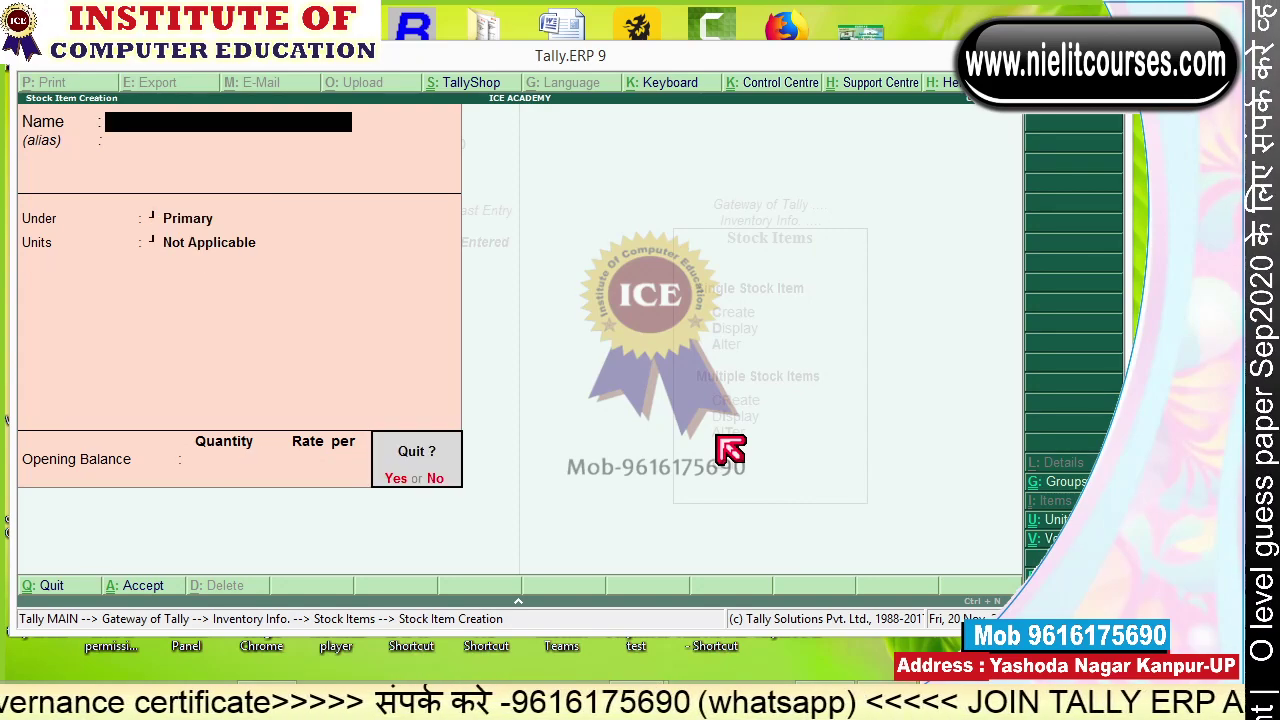
pyautogui.press('y')
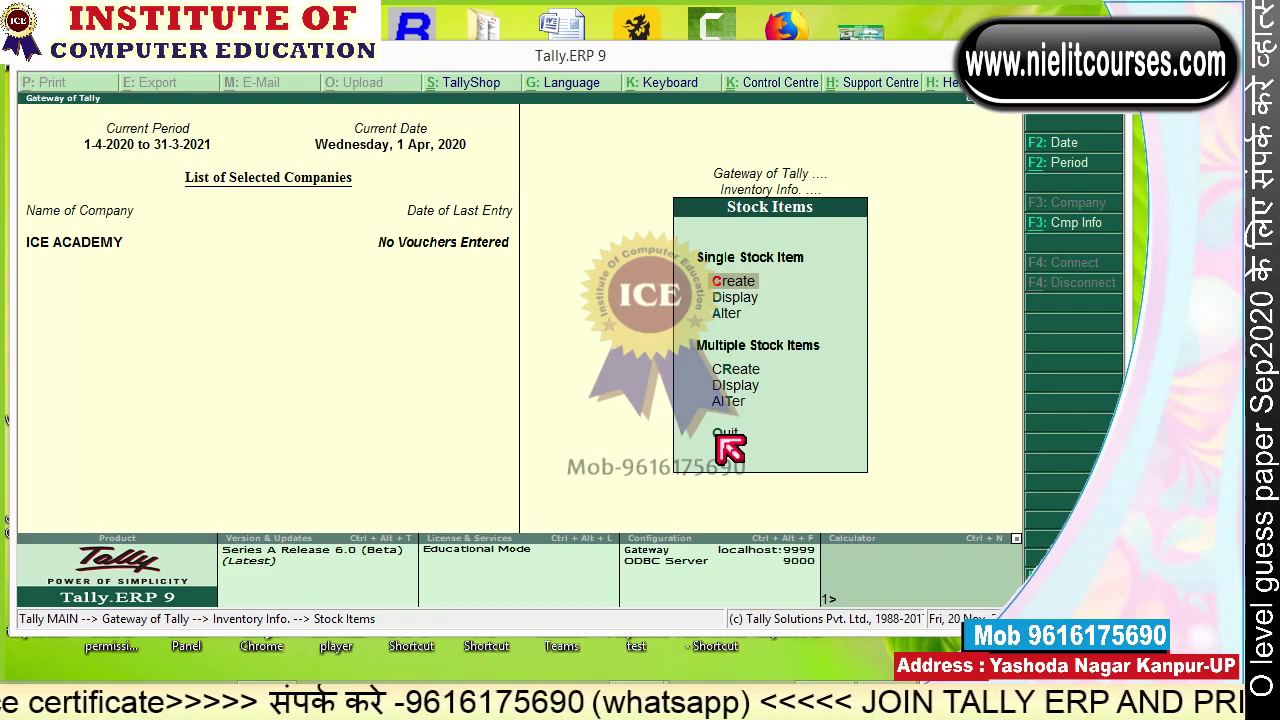
# Check the list of existing stock items offered for single-item display, without opening any item.
pyautogui.press('Down')
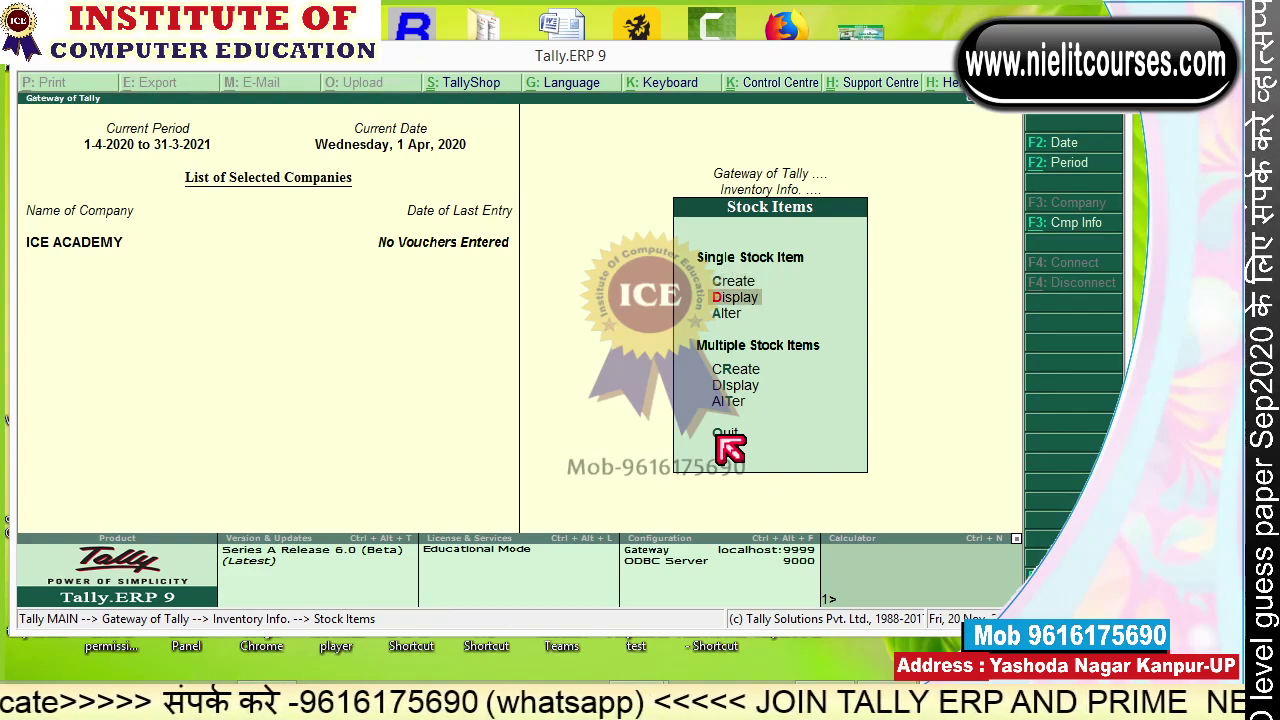
pyautogui.press('Return')
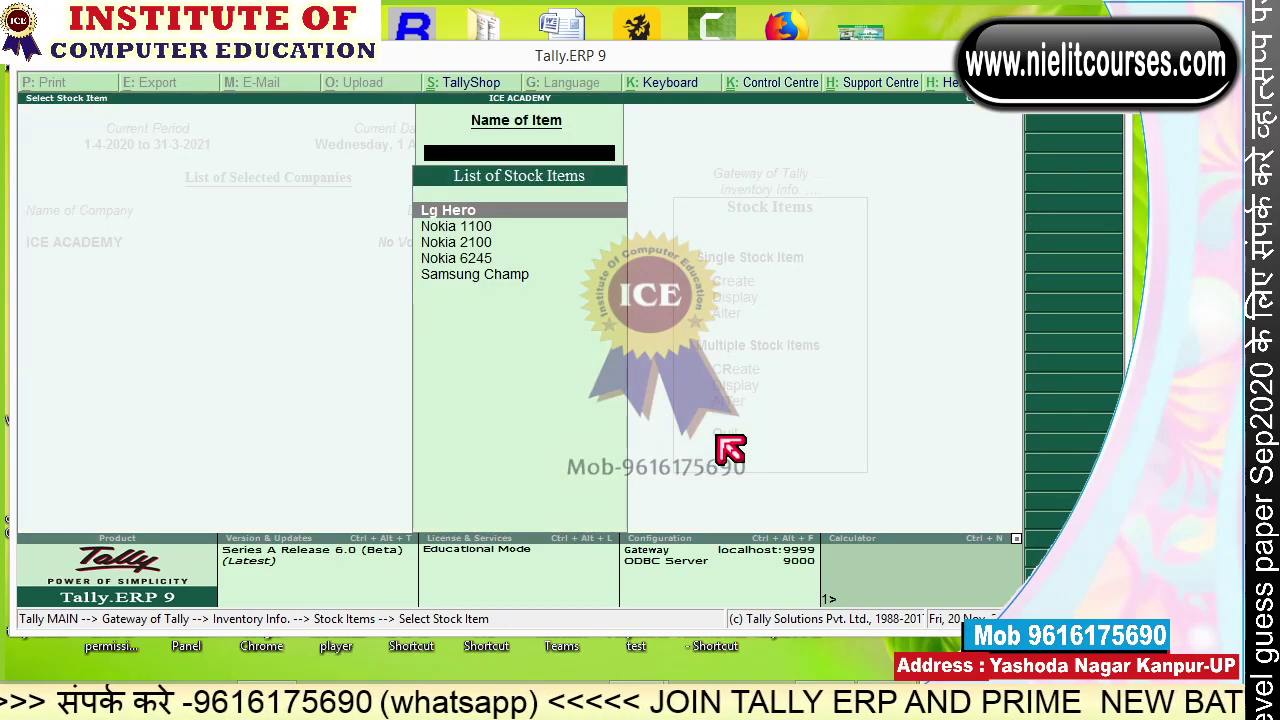
pyautogui.press('Escape')
# Display the multiple stock items report for All Items to review units, opening quantities, rates and amounts.
pyautogui.press('Down')
pyautogui.press('Down')
pyautogui.press('Down')
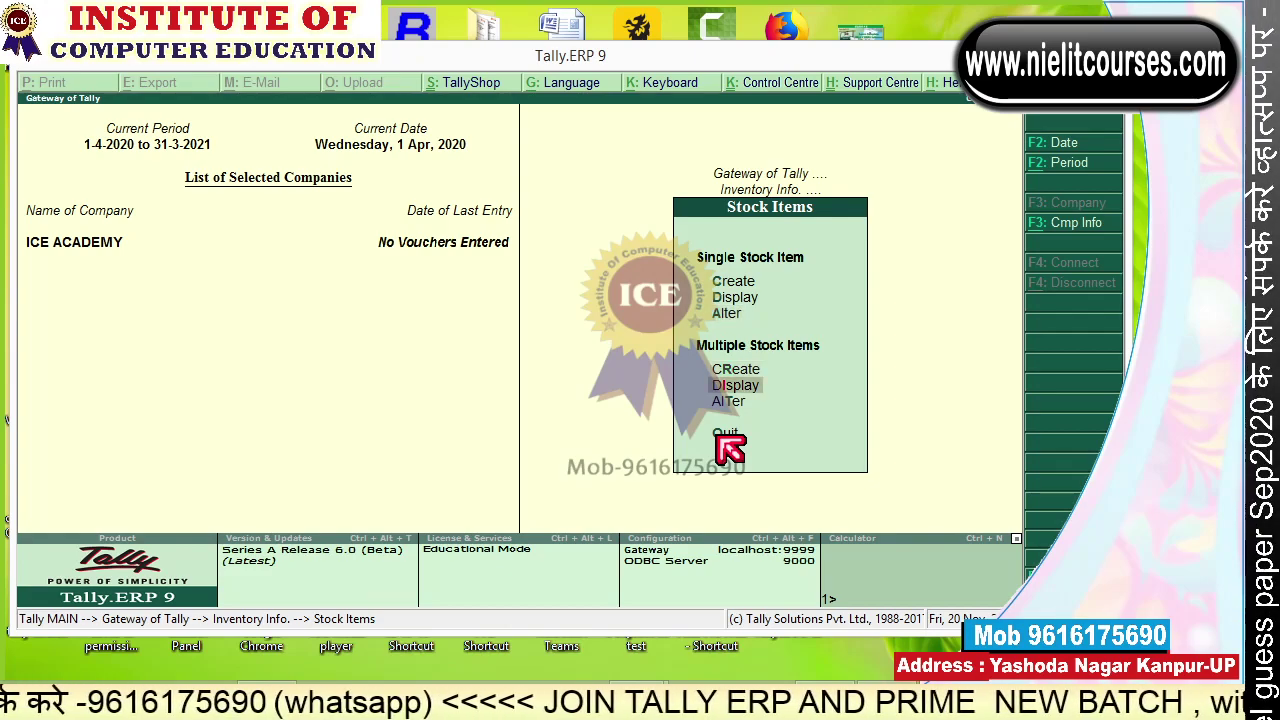
pyautogui.press('Return')
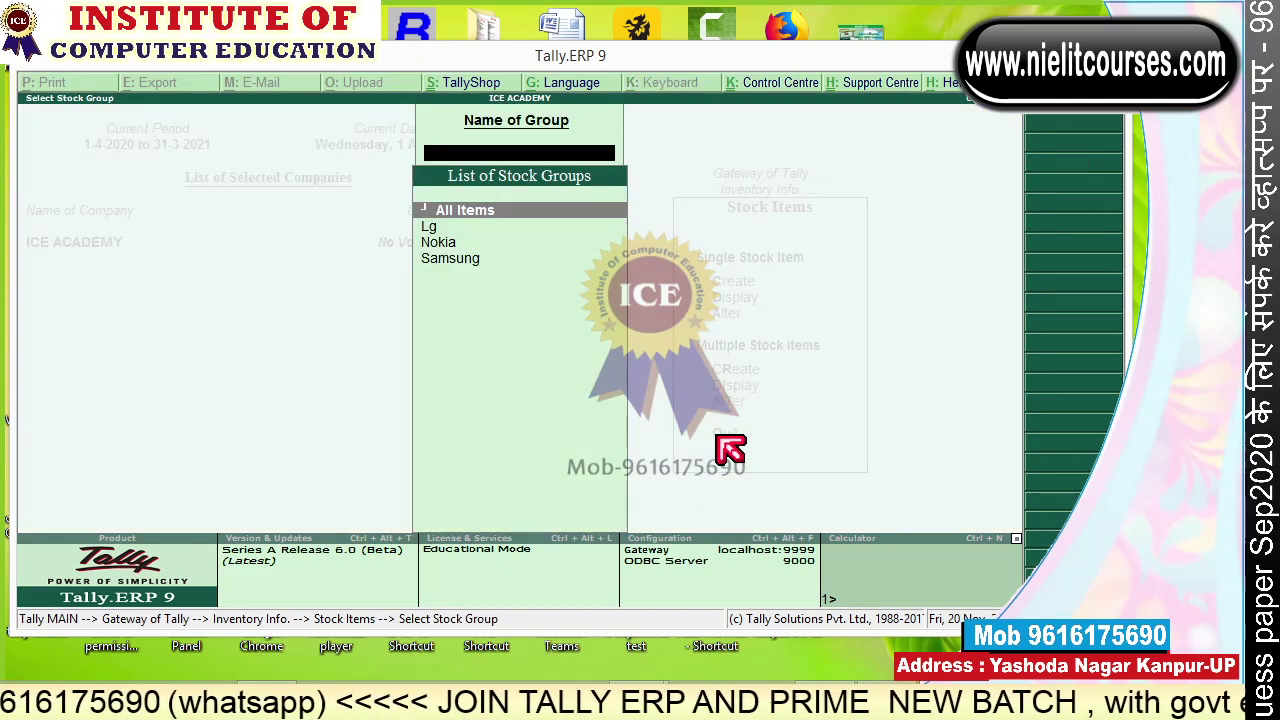
pyautogui.press('Return')
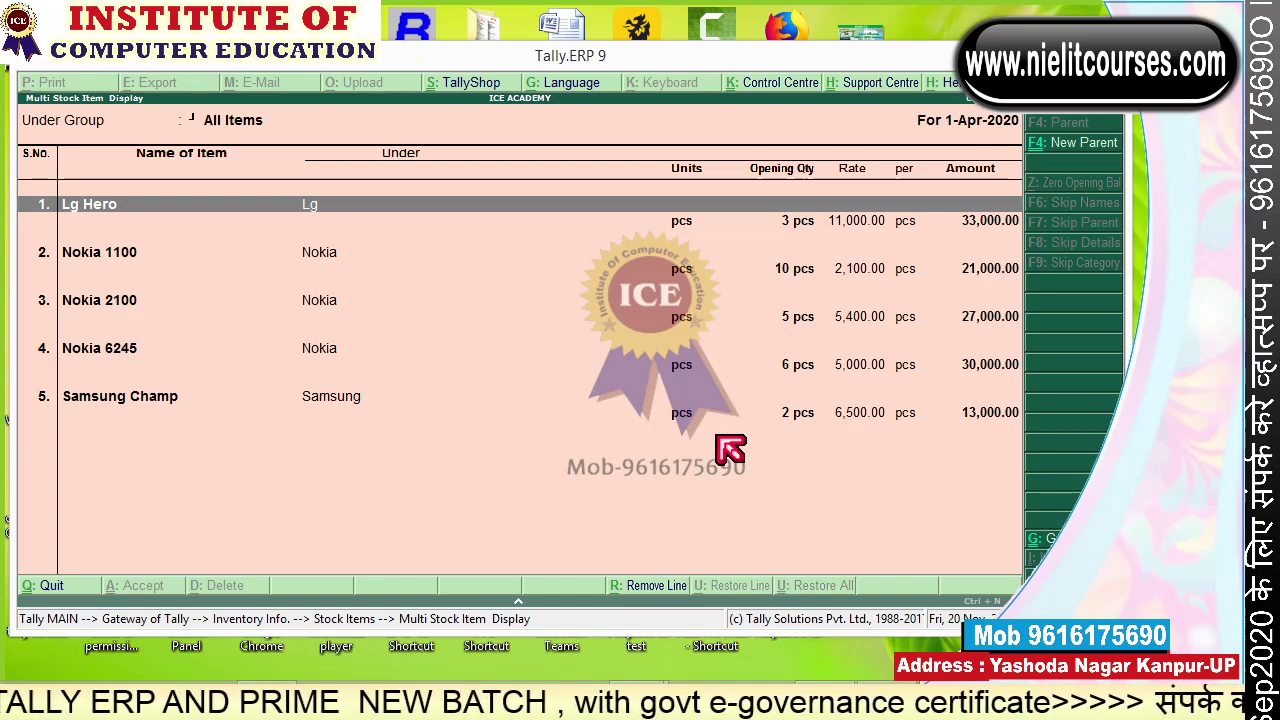
pyautogui.press('Escape')
pyautogui.press('Escape')
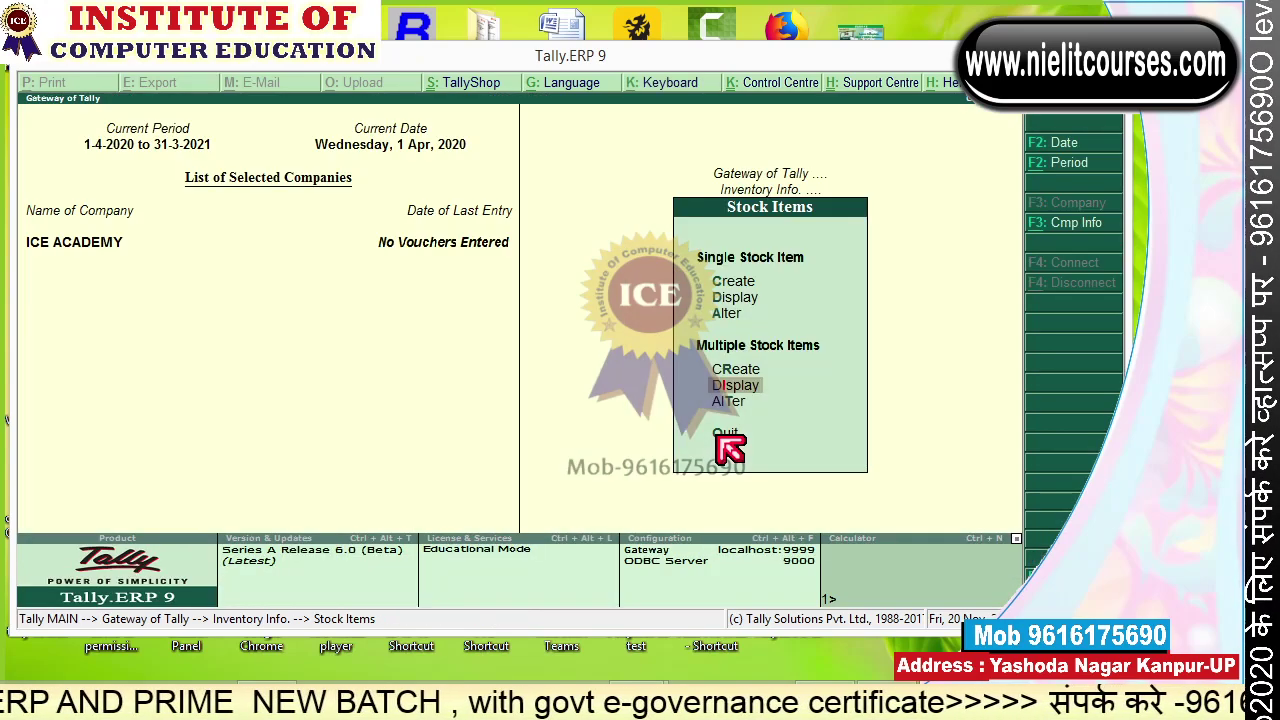
# Open multiple stock item creation with All Items as the group.
pyautogui.press('Up')
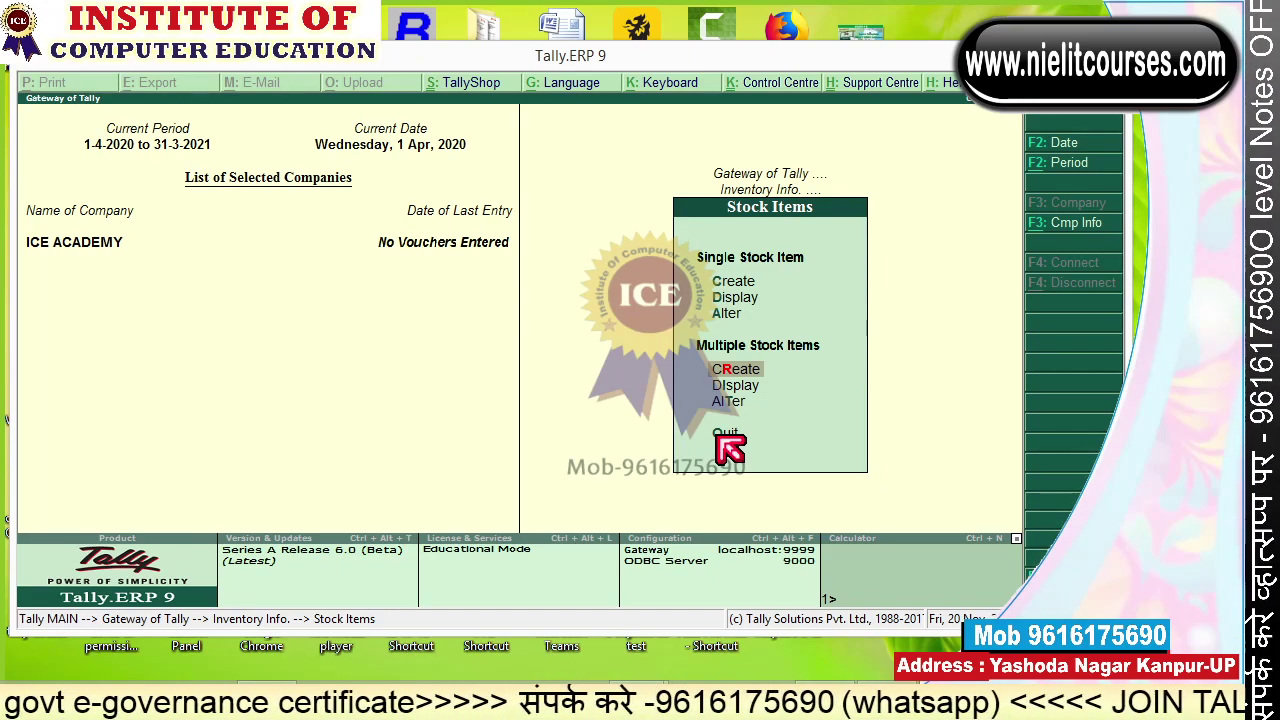
pyautogui.press('Up')
pyautogui.press('Up')
pyautogui.press('Up')
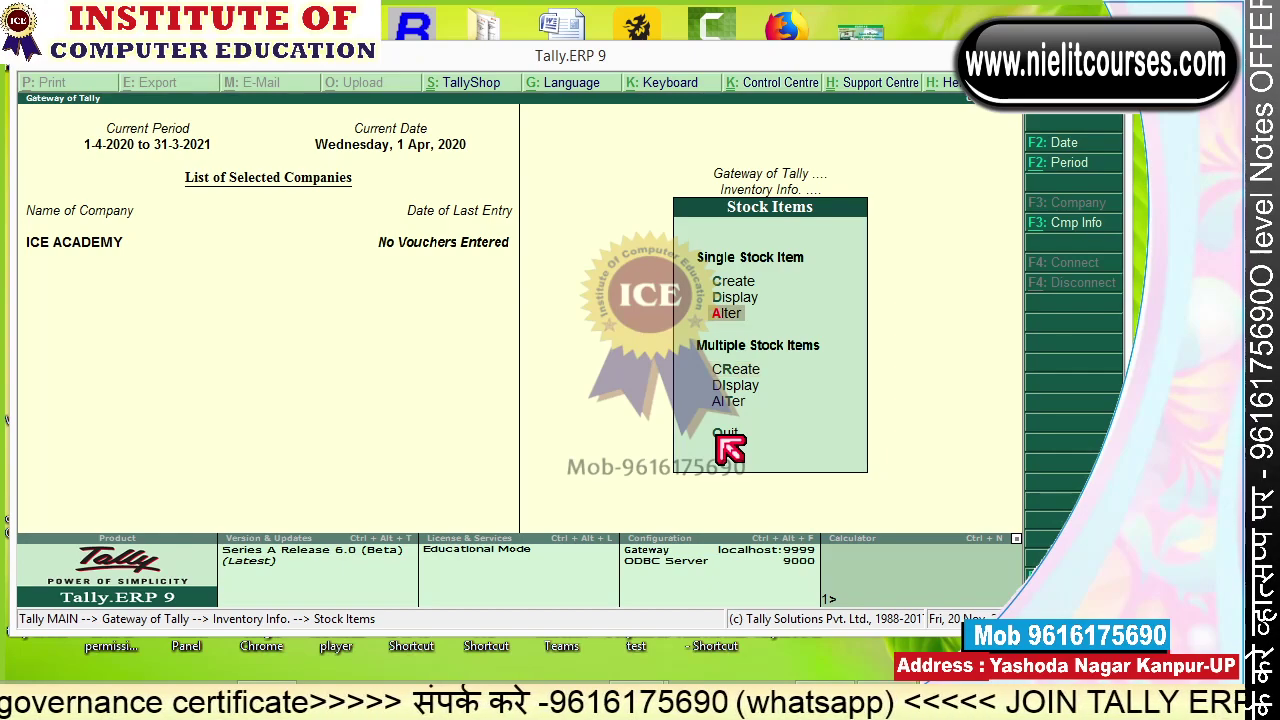
pyautogui.press('Down')
pyautogui.press('Down')
pyautogui.press('Down')
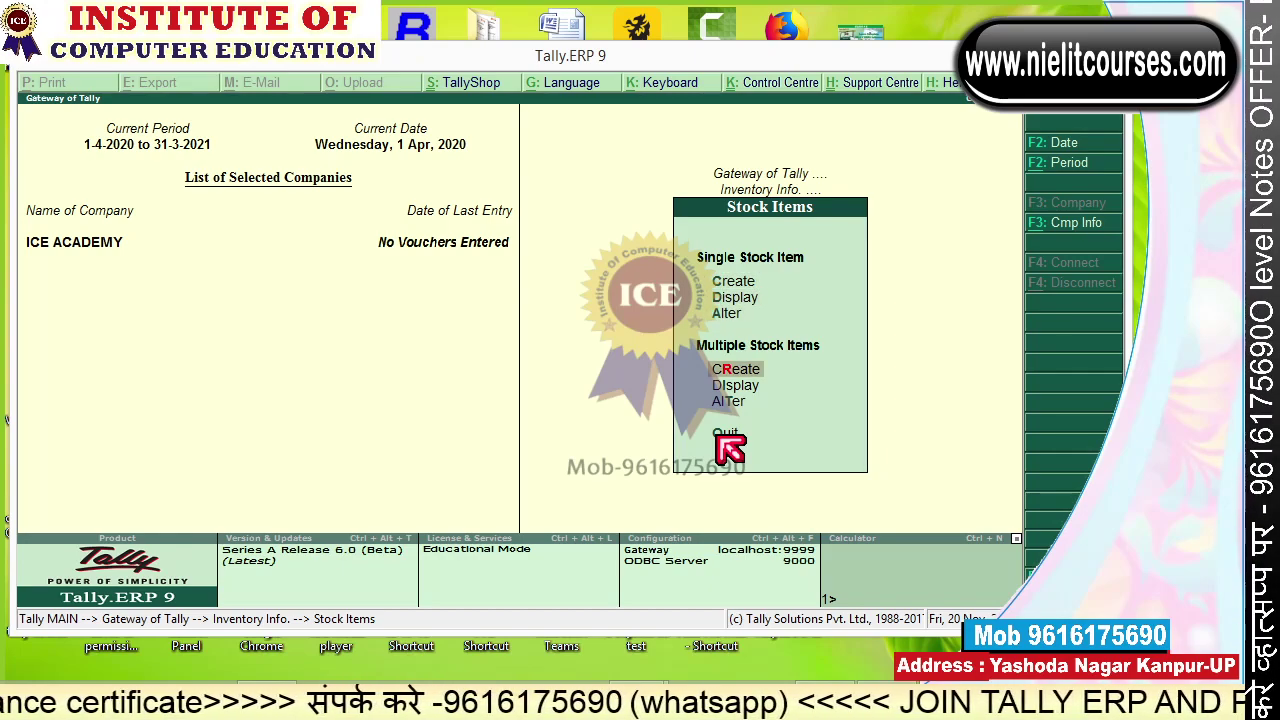
pyautogui.press('Return')
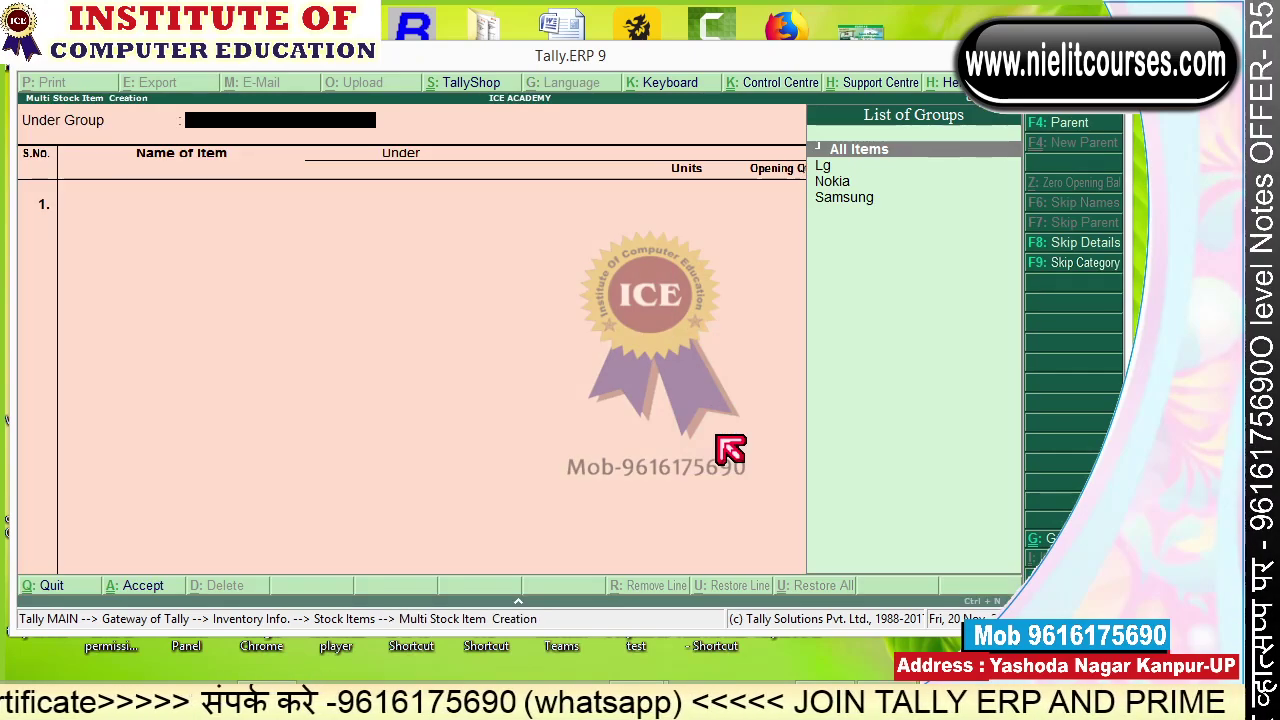
pyautogui.press('Return')
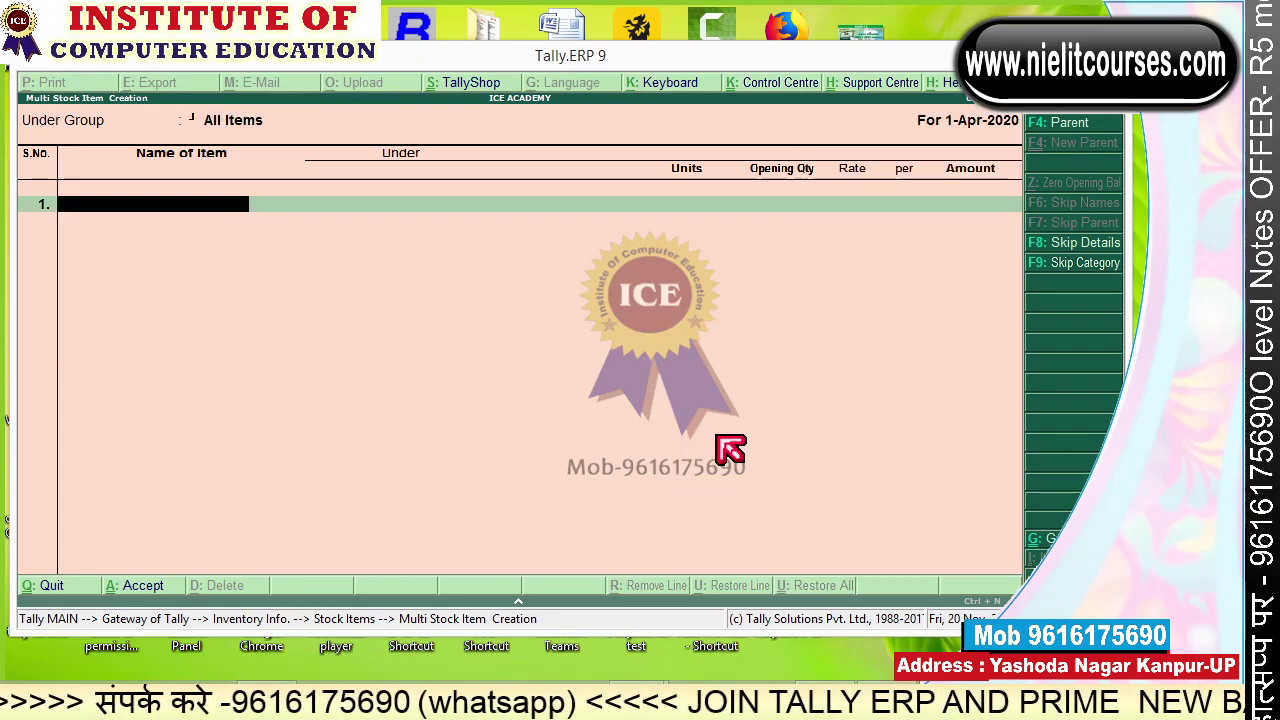
# Enter Samsung C200 as the first item in the table, under the Samsung group with pcs as its unit.
pyautogui.write('Sam')
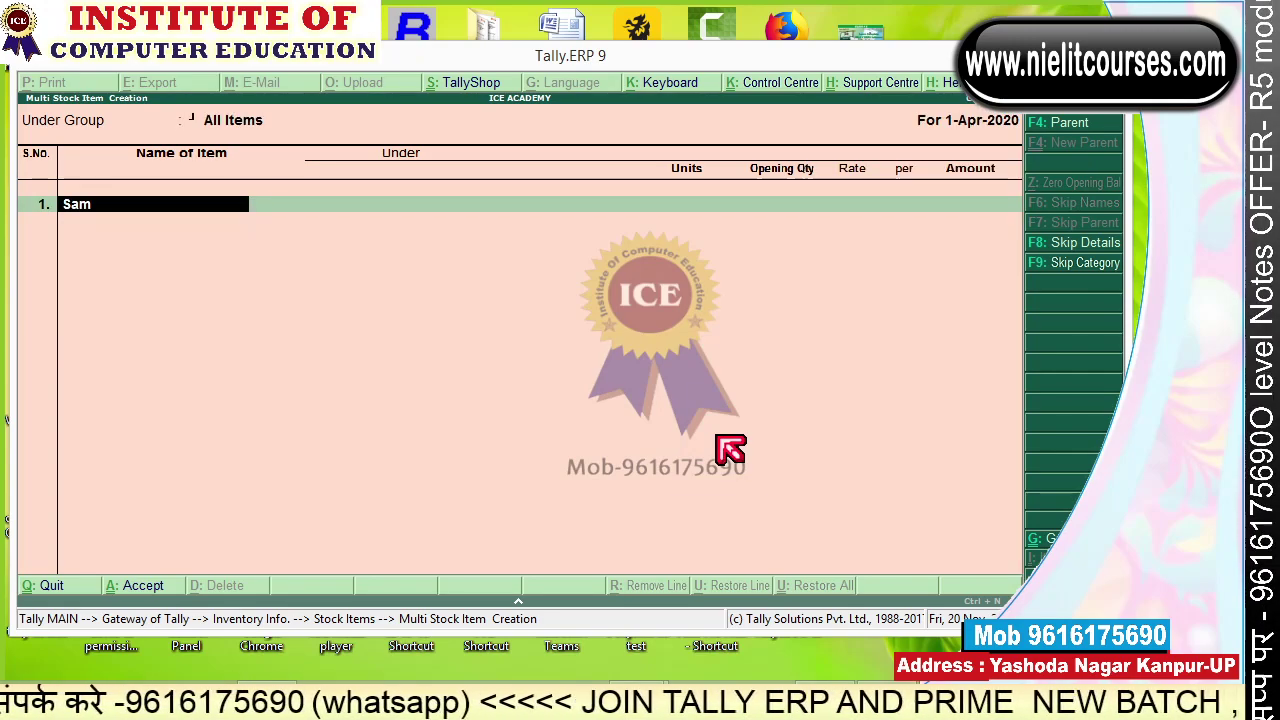
pyautogui.write('sung c200')
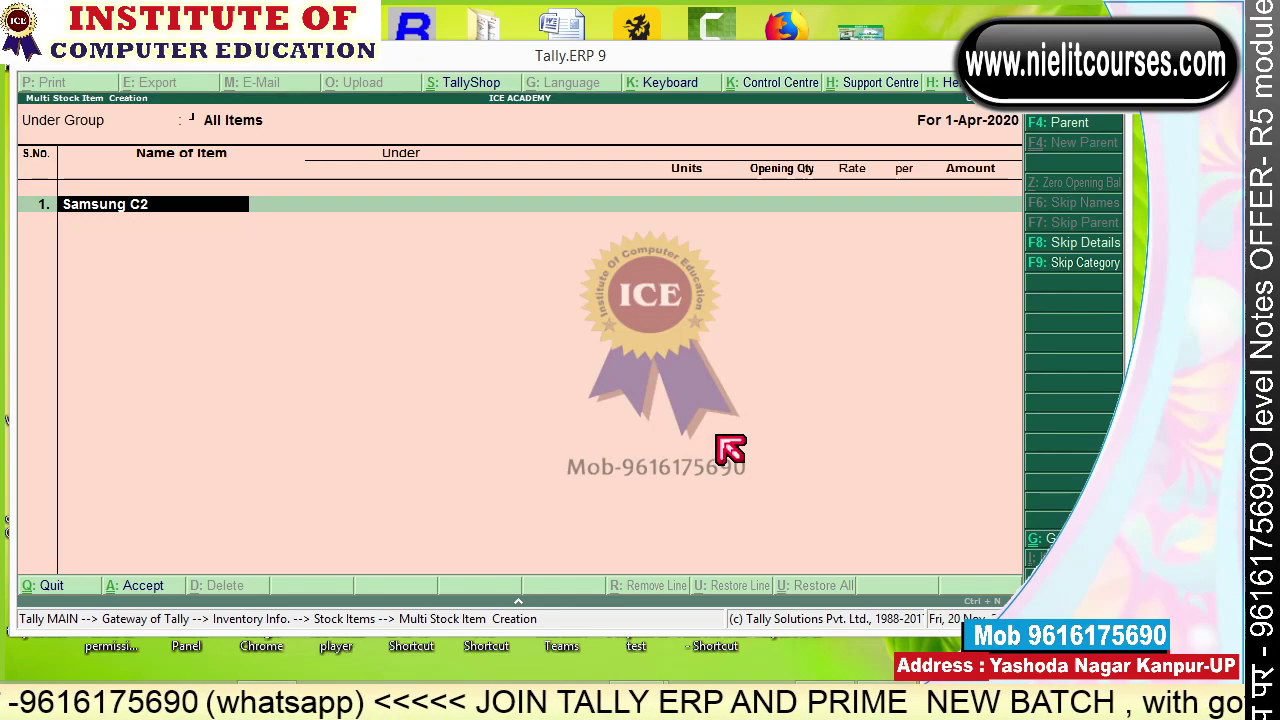
pyautogui.press('Return')
pyautogui.press('Down')
pyautogui.press('Down')
pyautogui.press('Down')
pyautogui.press('Return')
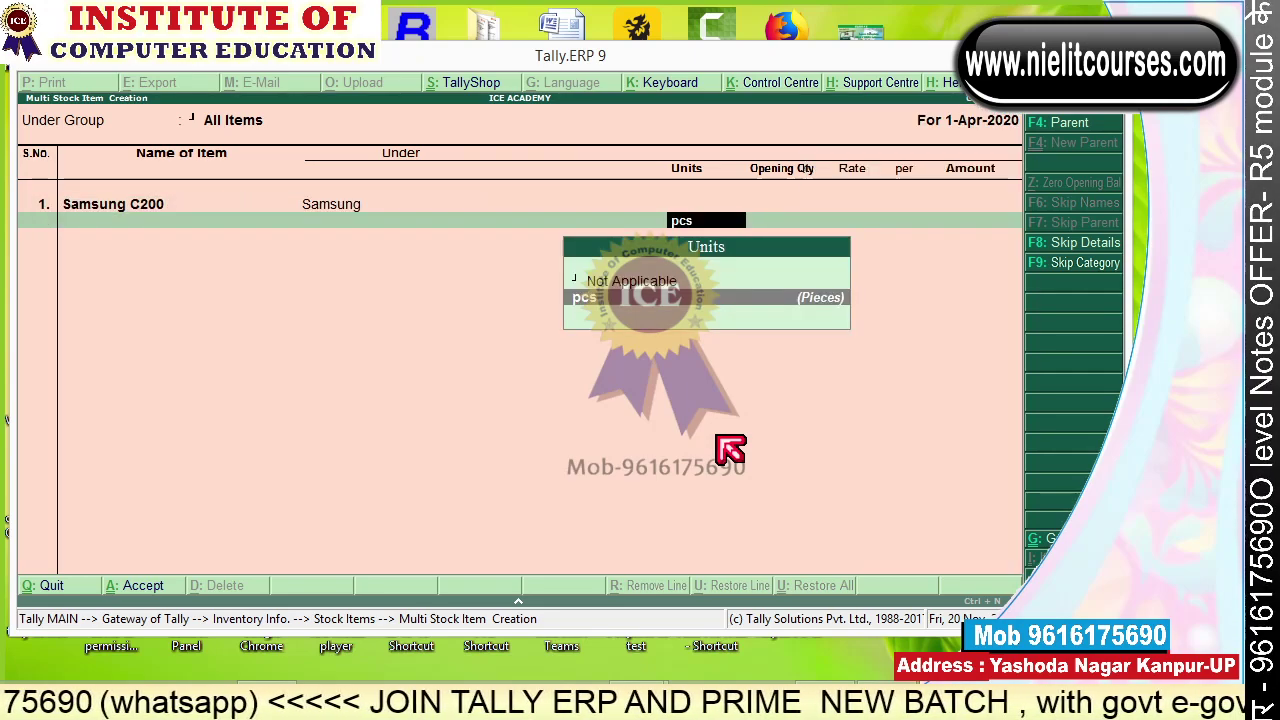
pyautogui.press('Return')
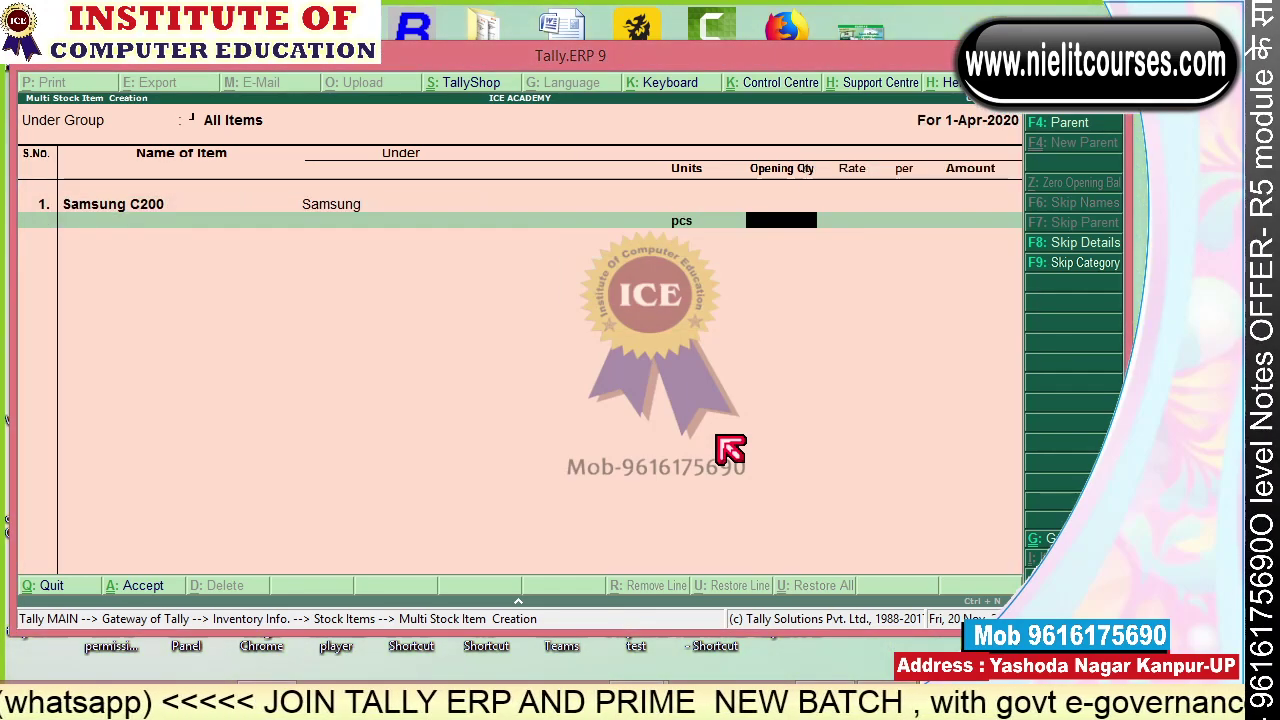
# Set the opening quantity of Samsung C200 to 4 pcs at a rate of 4500 and complete its row.
pyautogui.write('4')
pyautogui.press('Return')
pyautogui.write('4500')
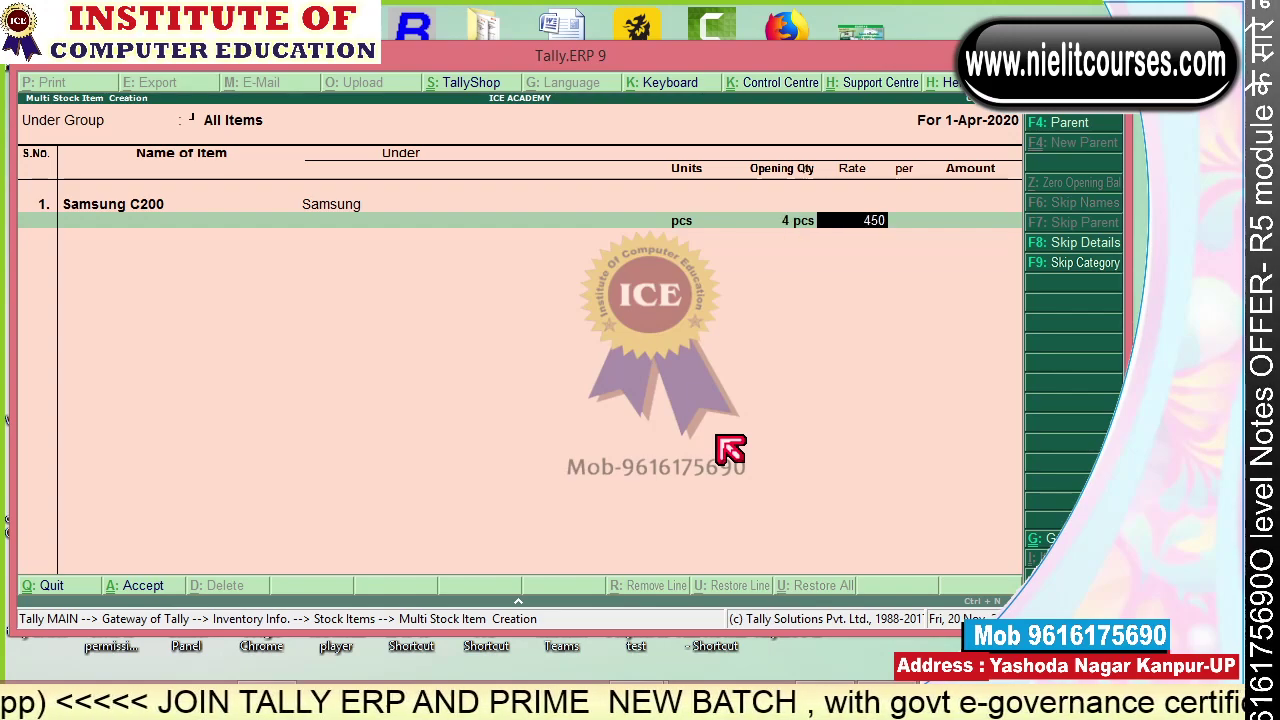
pyautogui.press('Return')
pyautogui.press('Return')
pyautogui.press('Return')
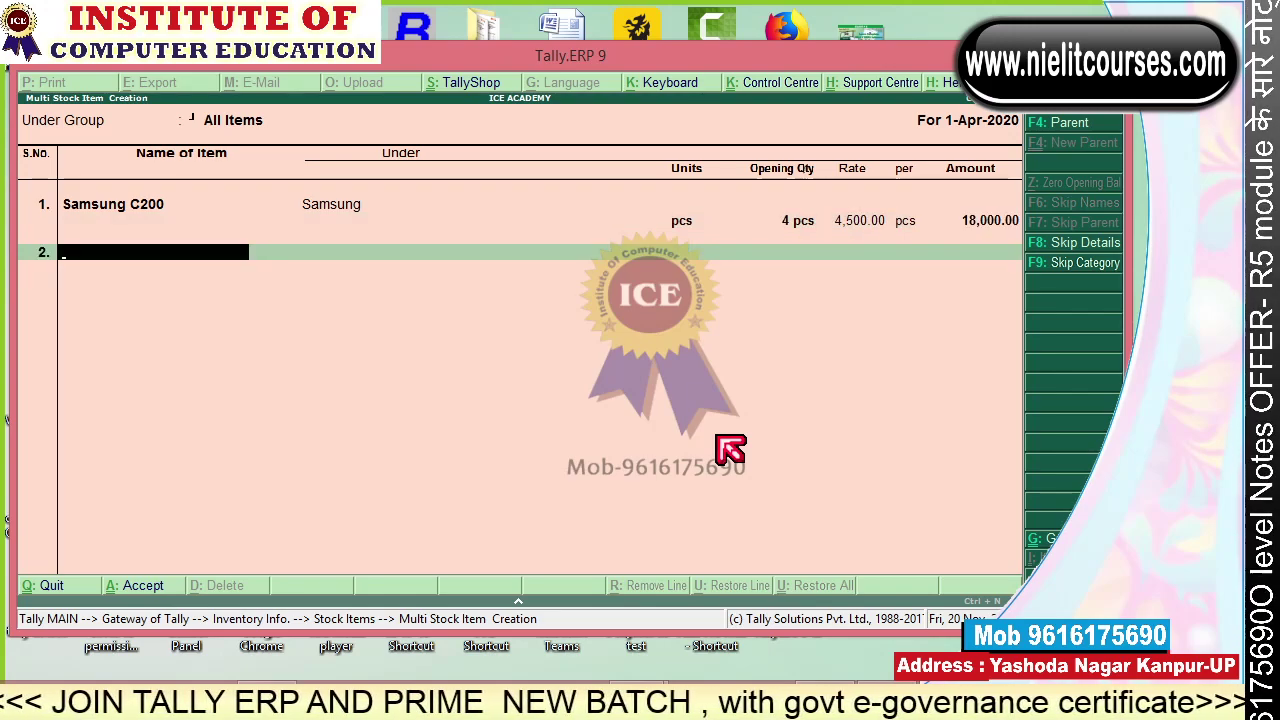
# Enter Samsung 4500c as the second item in the table, under the Samsung group with pcs as its unit.
pyautogui.write('Samsung')
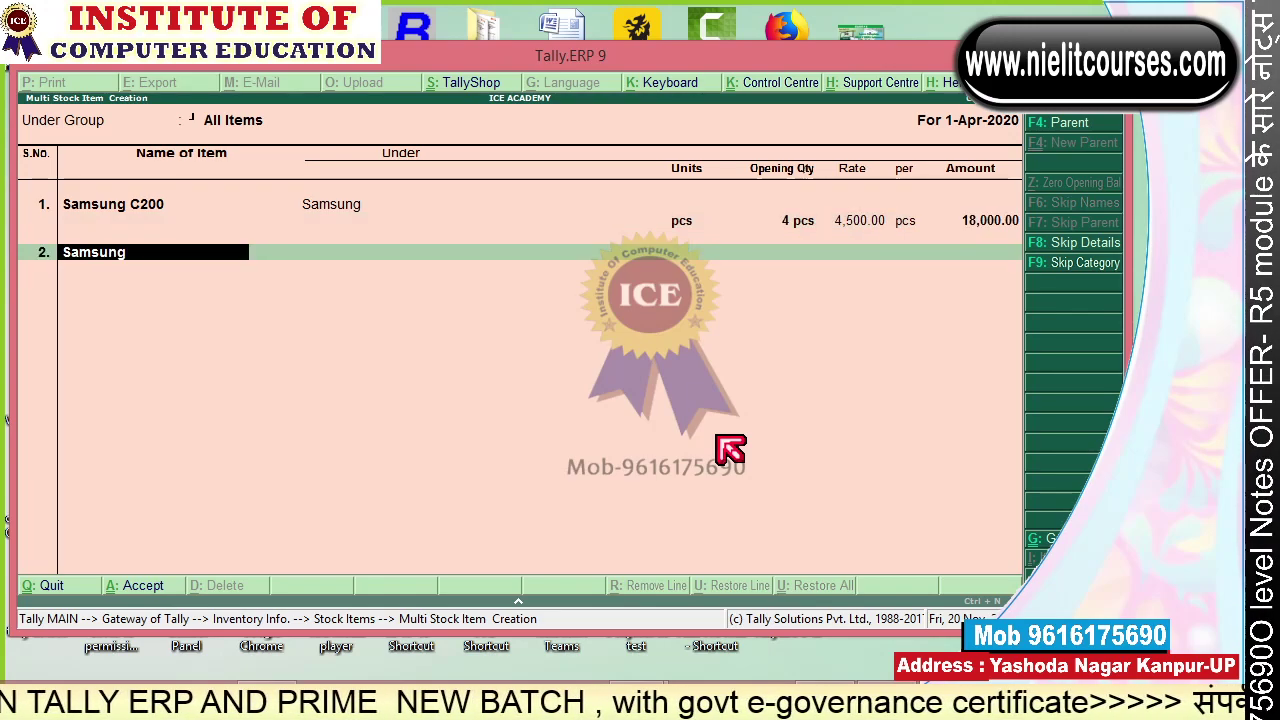
pyautogui.write(' 4500c')
pyautogui.press('Return')
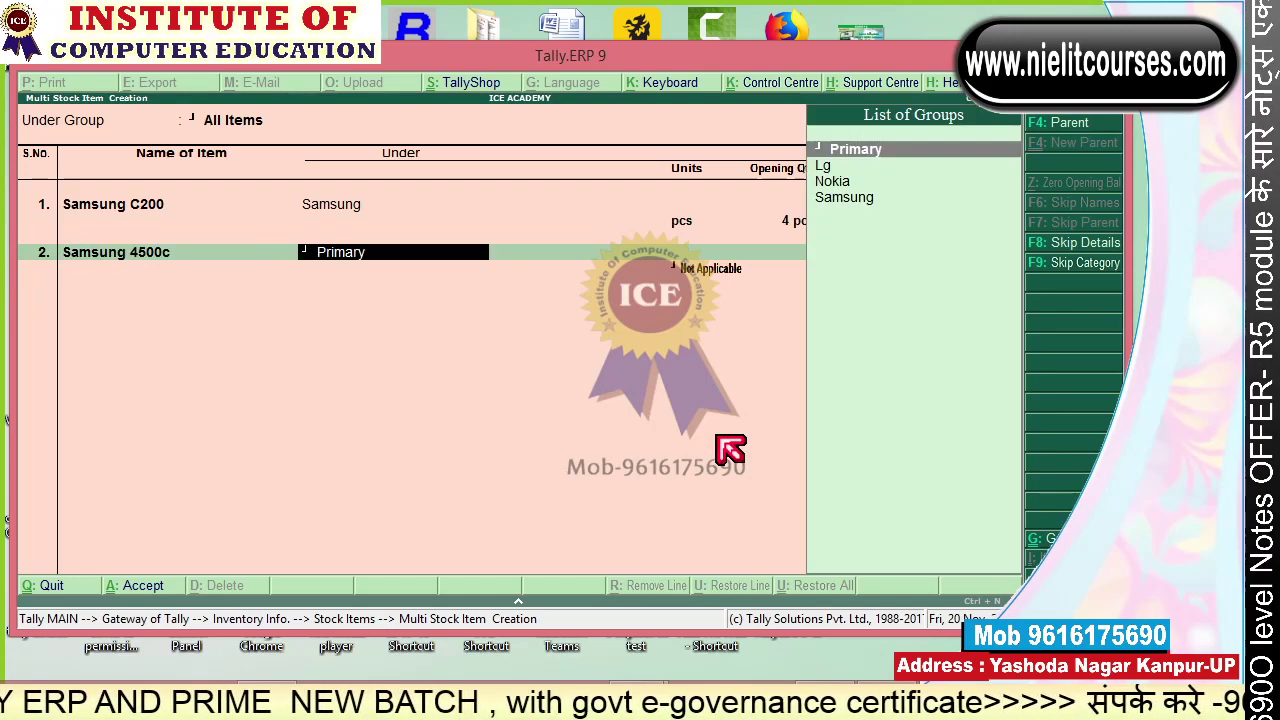
pyautogui.press('Down')
pyautogui.press('Down')
pyautogui.press('Down')
pyautogui.press('Return')
pyautogui.press('Return')
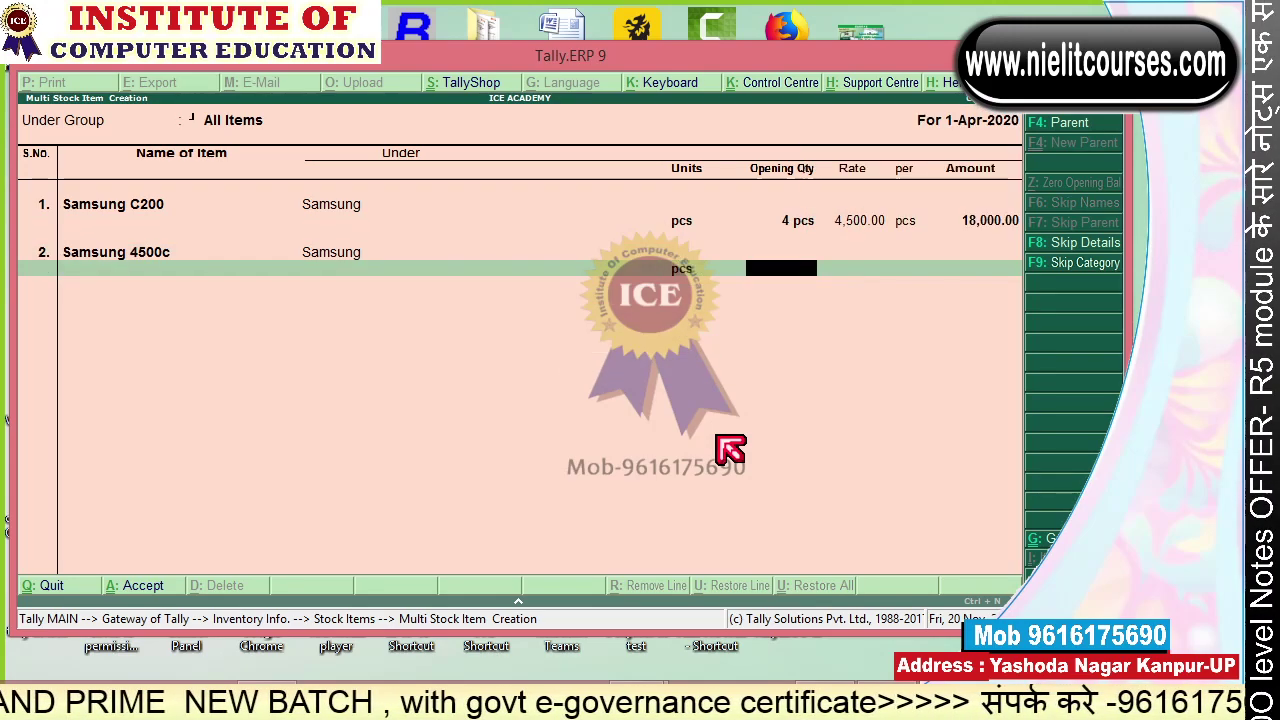
# Set the opening quantity of Samsung 4500c to 7 pcs at a rate of 6600 and complete its row.
pyautogui.write('7')
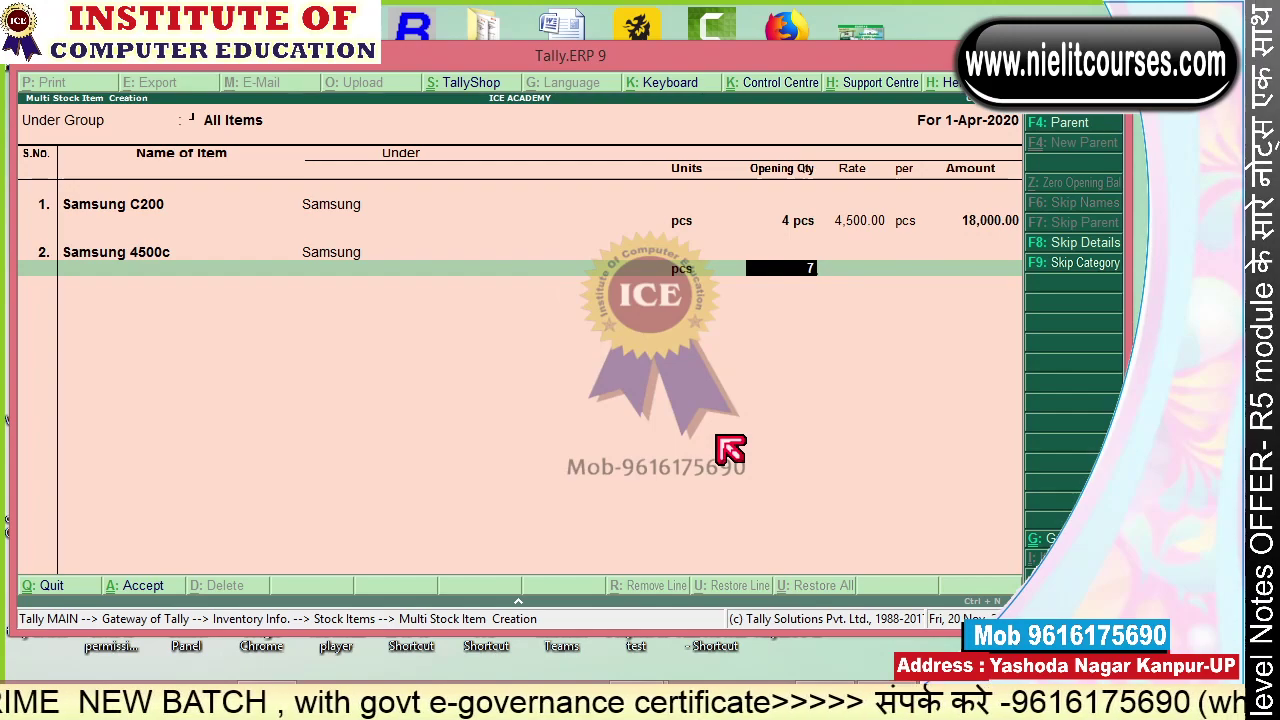
pyautogui.press('Return')
pyautogui.write('6600')
pyautogui.press('Return')
pyautogui.press('Return')
pyautogui.press('Return')
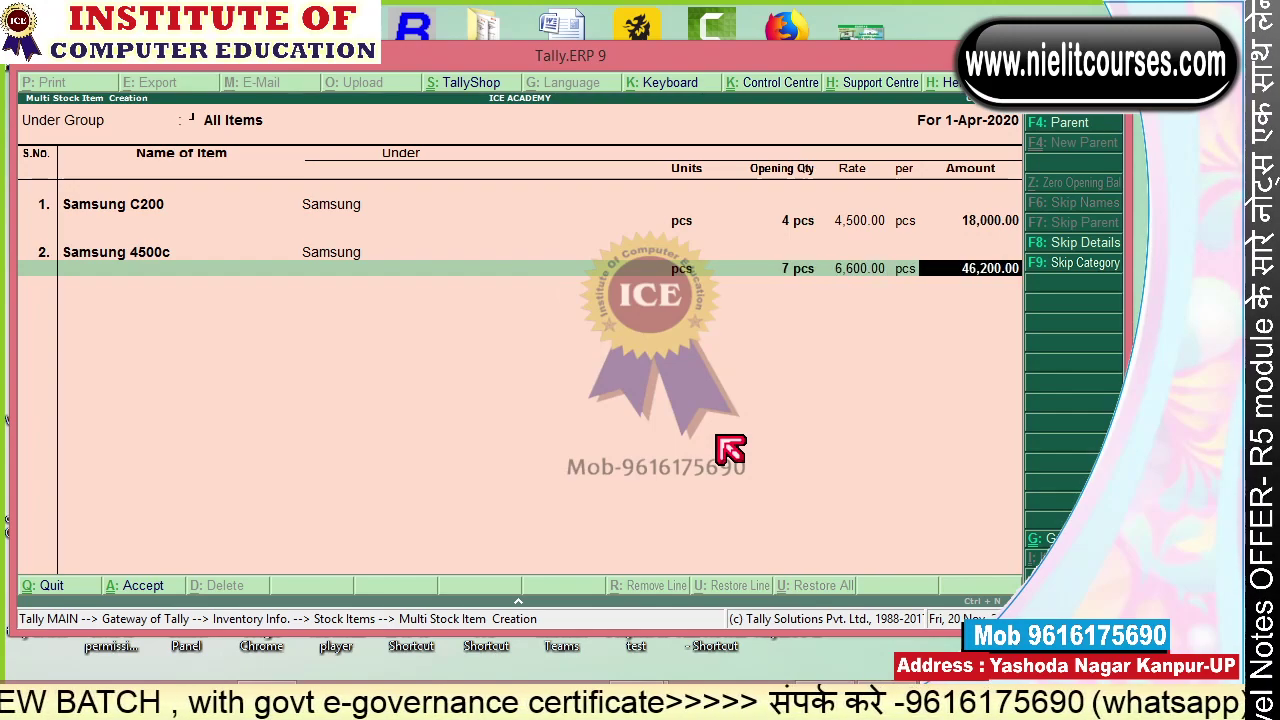
# Enter Lg G1100 as the third item in the table, under the Lg group with pcs as its unit.
pyautogui.write('L')
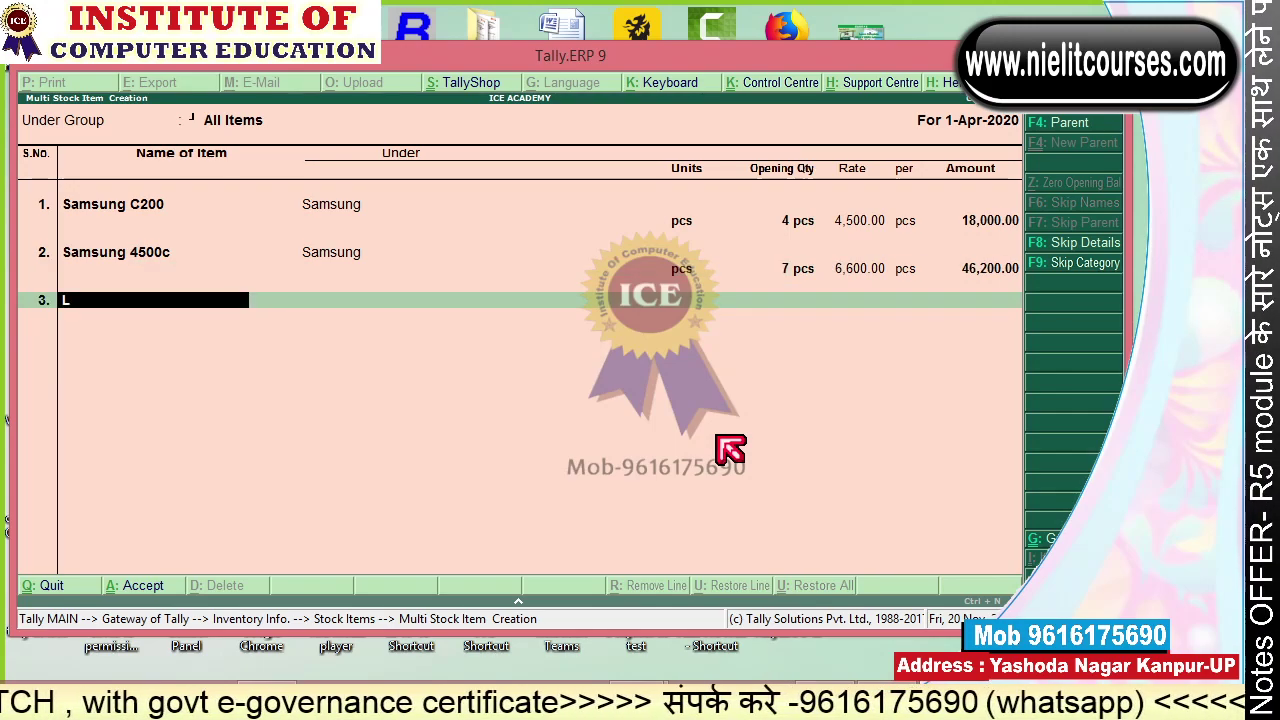
pyautogui.write('g G1100')
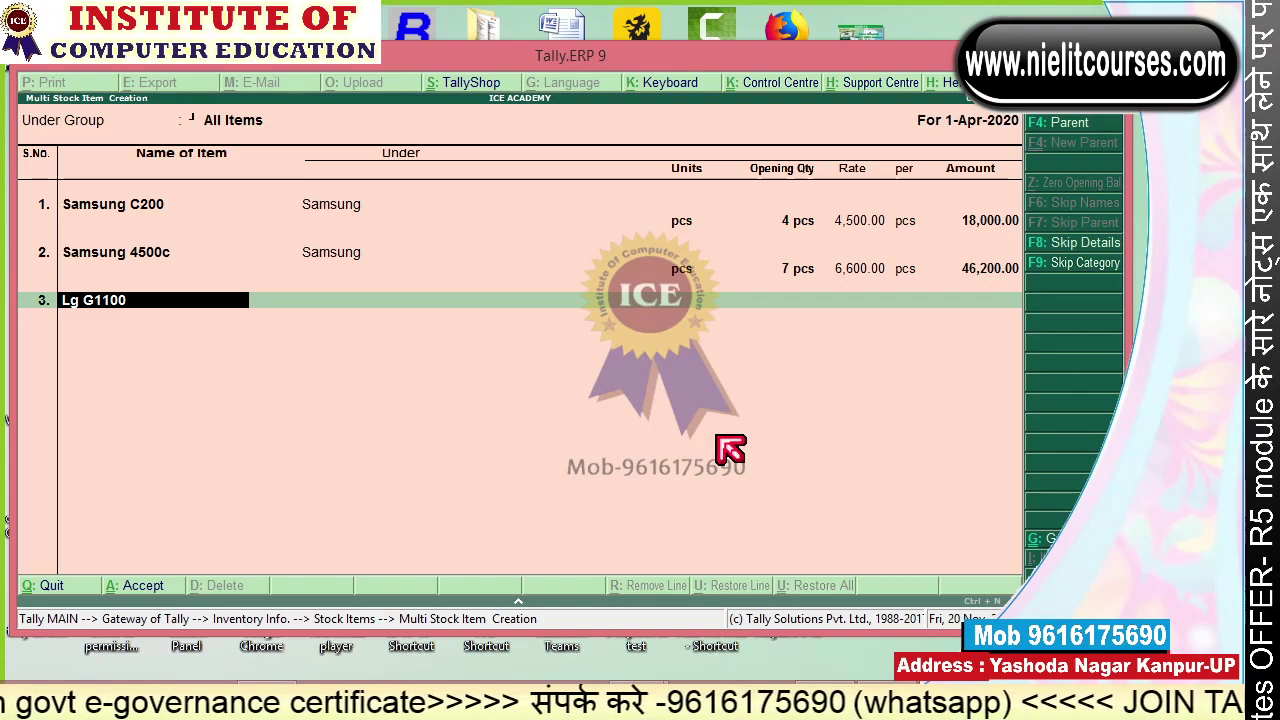
pyautogui.press('Return')
pyautogui.press('Down')
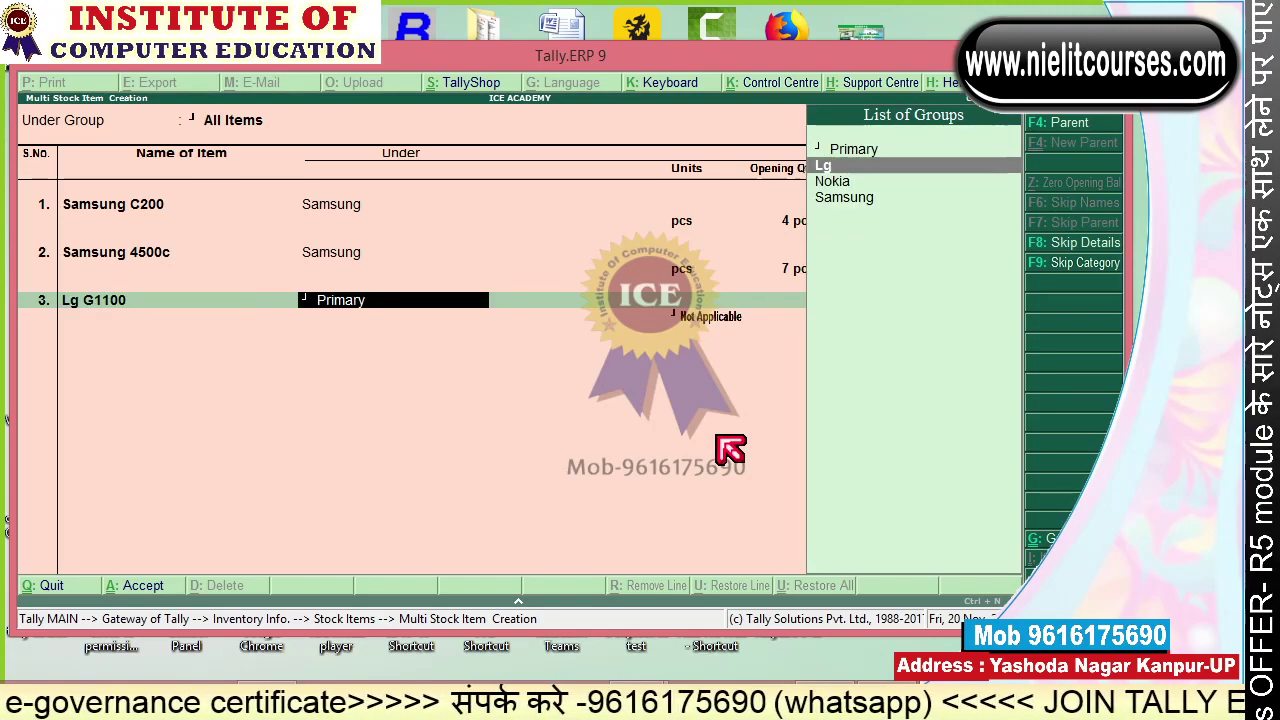
pyautogui.press('Return')
pyautogui.press('Return')
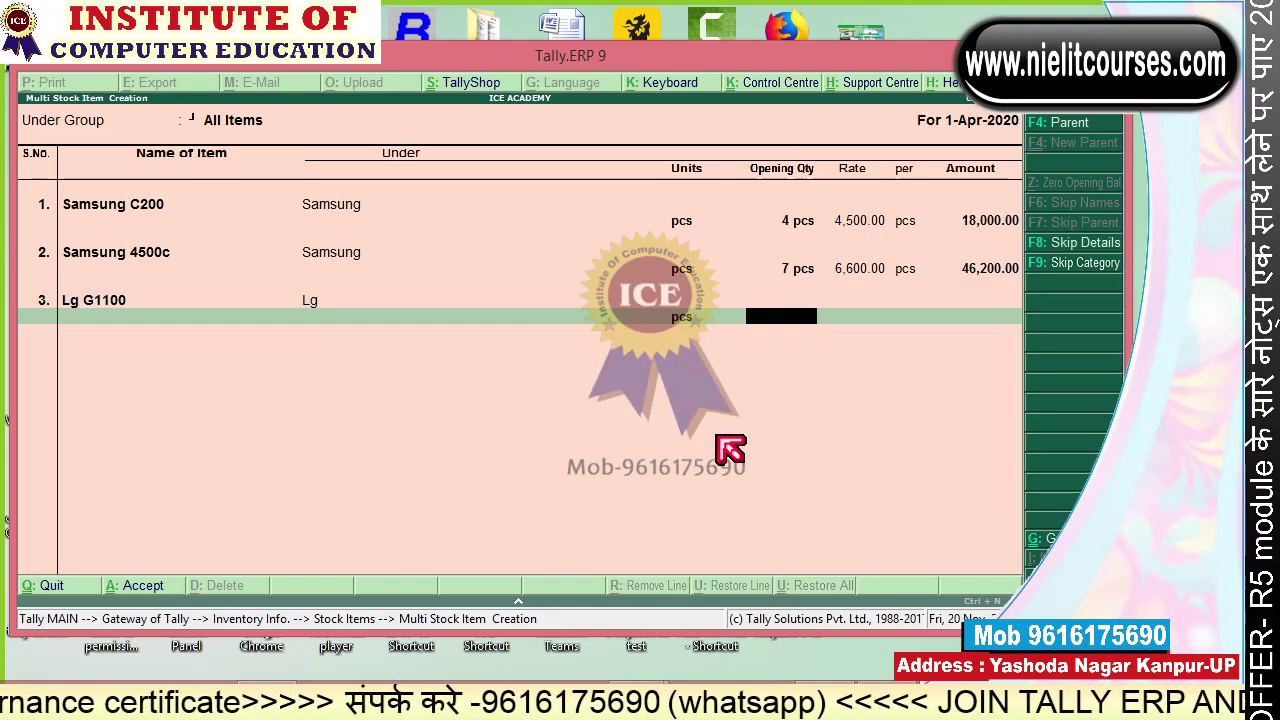
# Set the opening quantity of Lg G1100 to 5 pcs at a rate of 3400 and complete its row.
pyautogui.write('5')
pyautogui.press('Return')
pyautogui.write('3400')
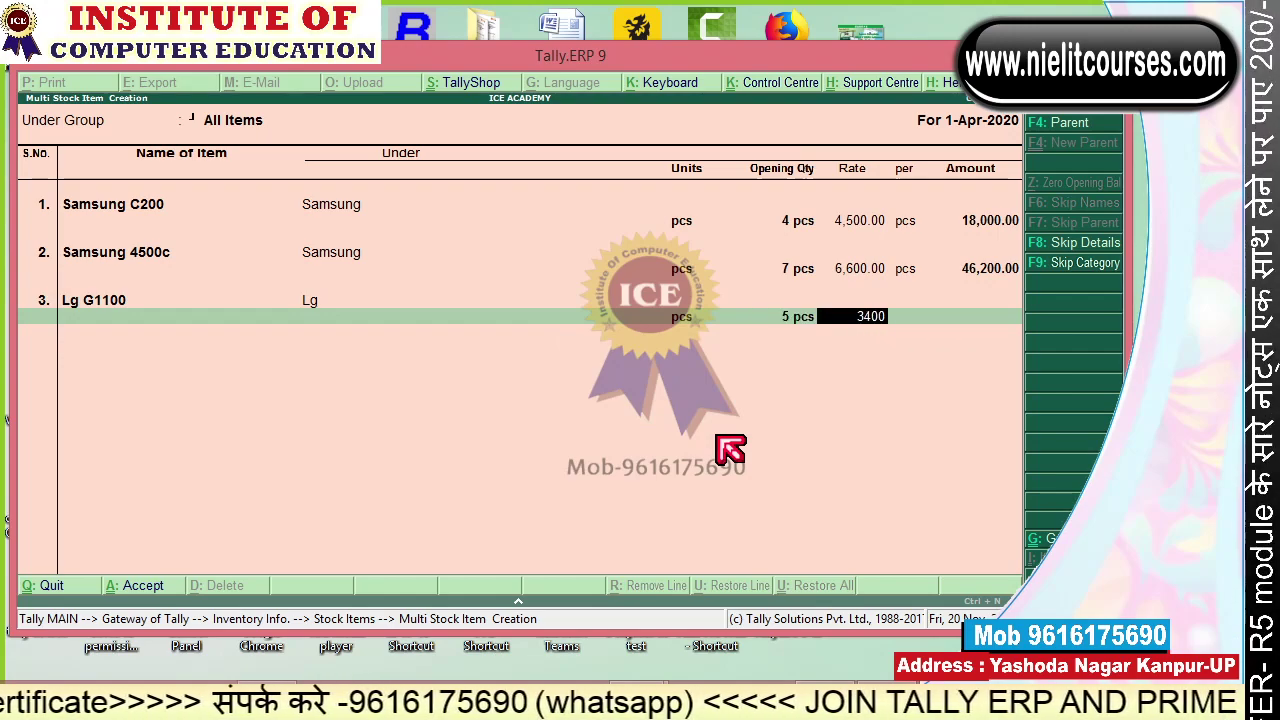
pyautogui.press('Return')
pyautogui.press('Return')
pyautogui.press('Return')
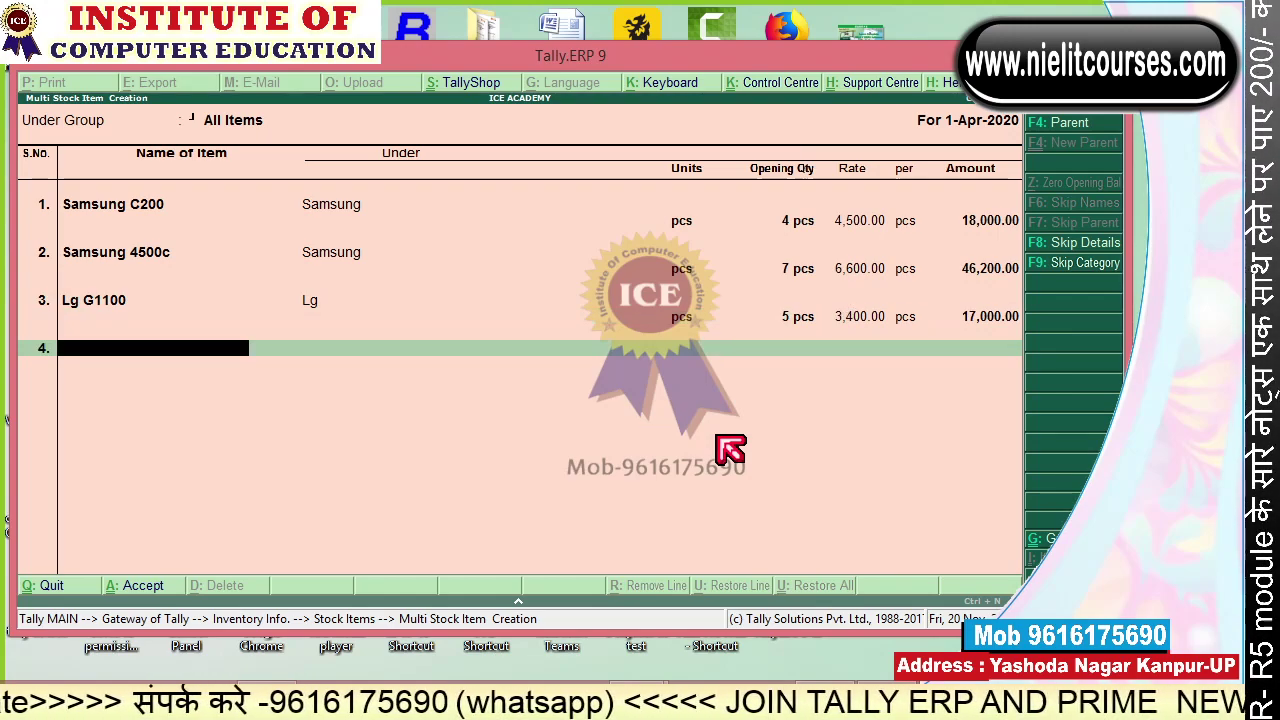
# Name the fourth item in the table Lg Galaxy.
pyautogui.write('Lg')
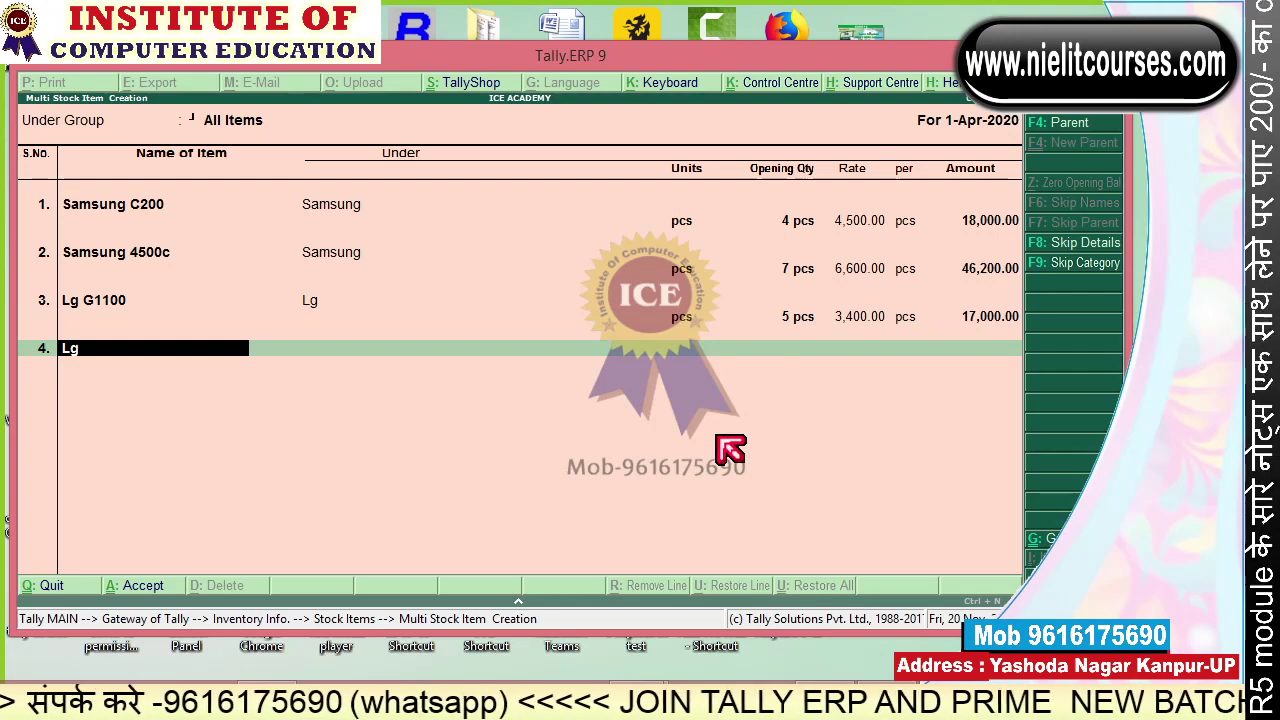
pyautogui.write(' Gala')
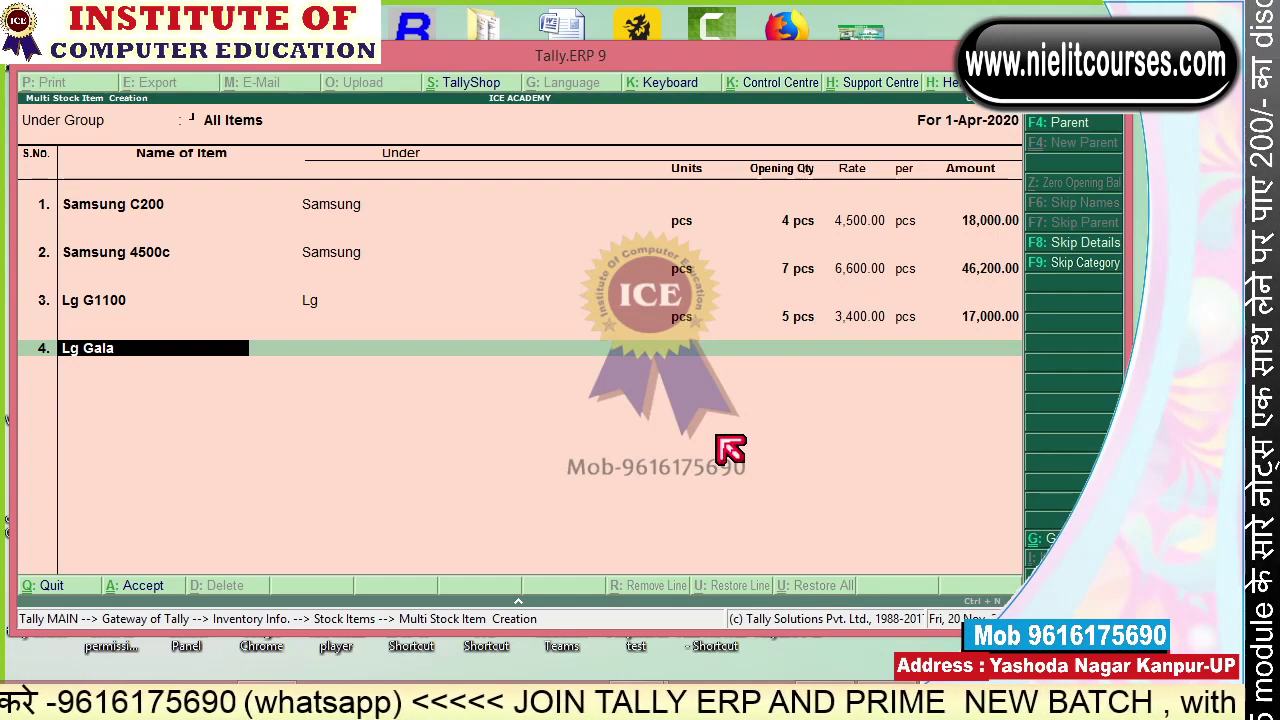
pyautogui.write('zy')
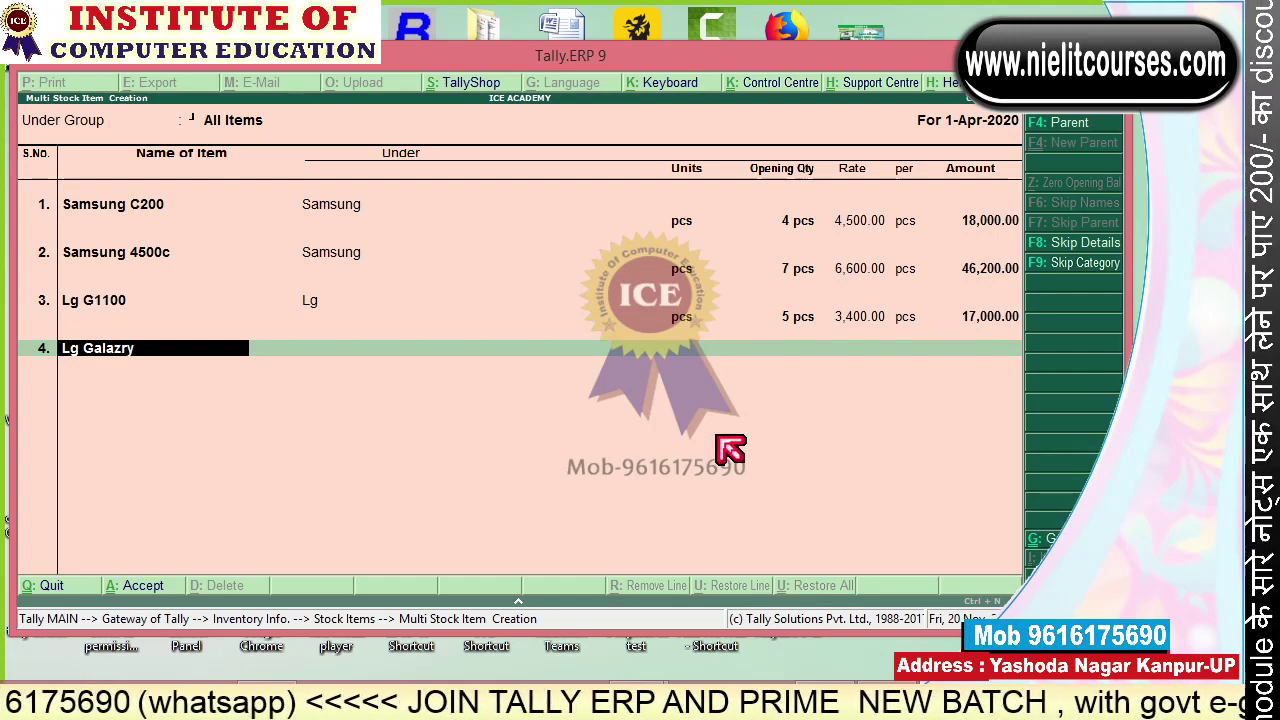
pyautogui.press('BackSpace')
pyautogui.press('BackSpace')
pyautogui.write('xy')
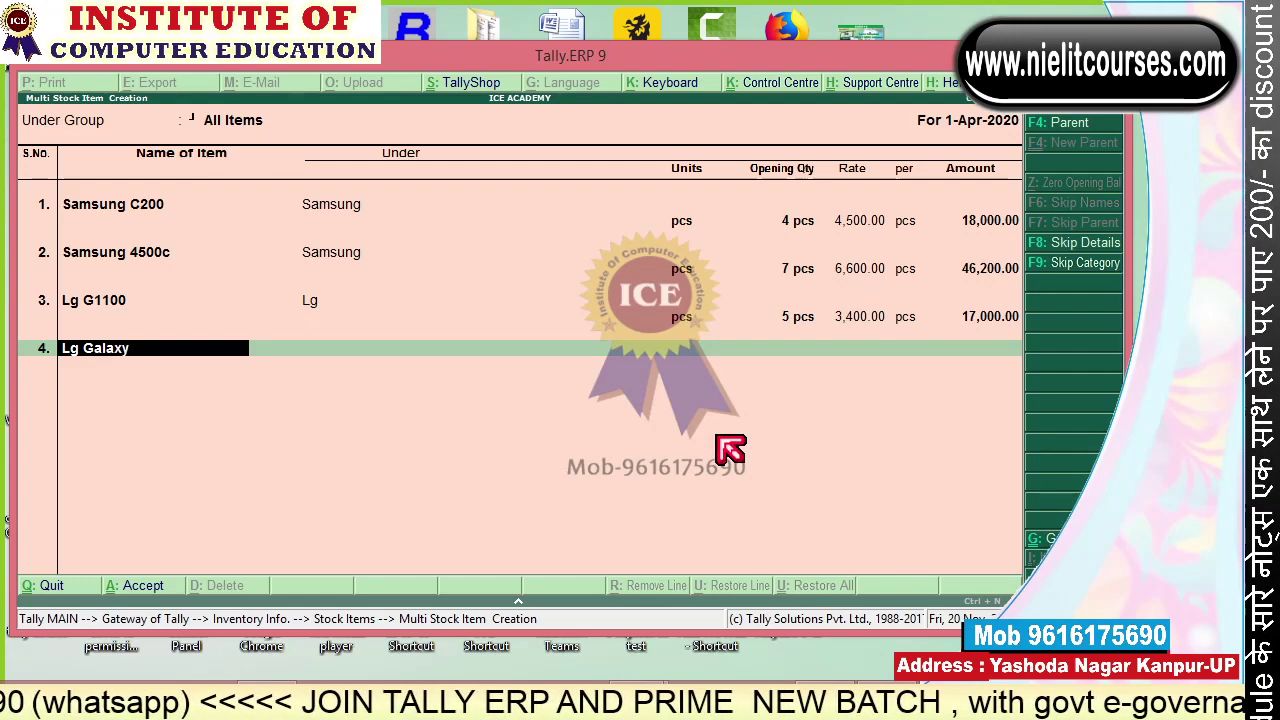
# Place Lg Galaxy under the Lg group with pcs as its unit.
pyautogui.press('Return')
pyautogui.press('Down')
pyautogui.press('Down')
pyautogui.press('Down')
pyautogui.press('Up')
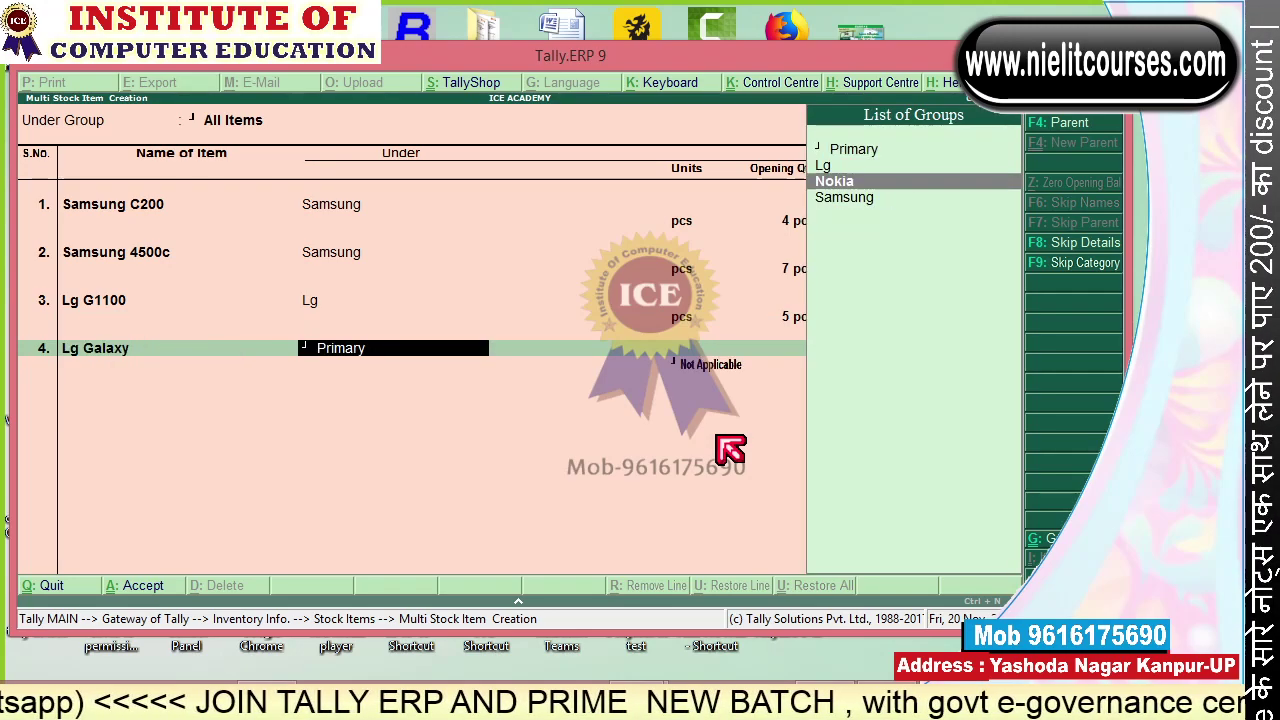
pyautogui.press('Up')
pyautogui.press('Return')
pyautogui.press('Return')
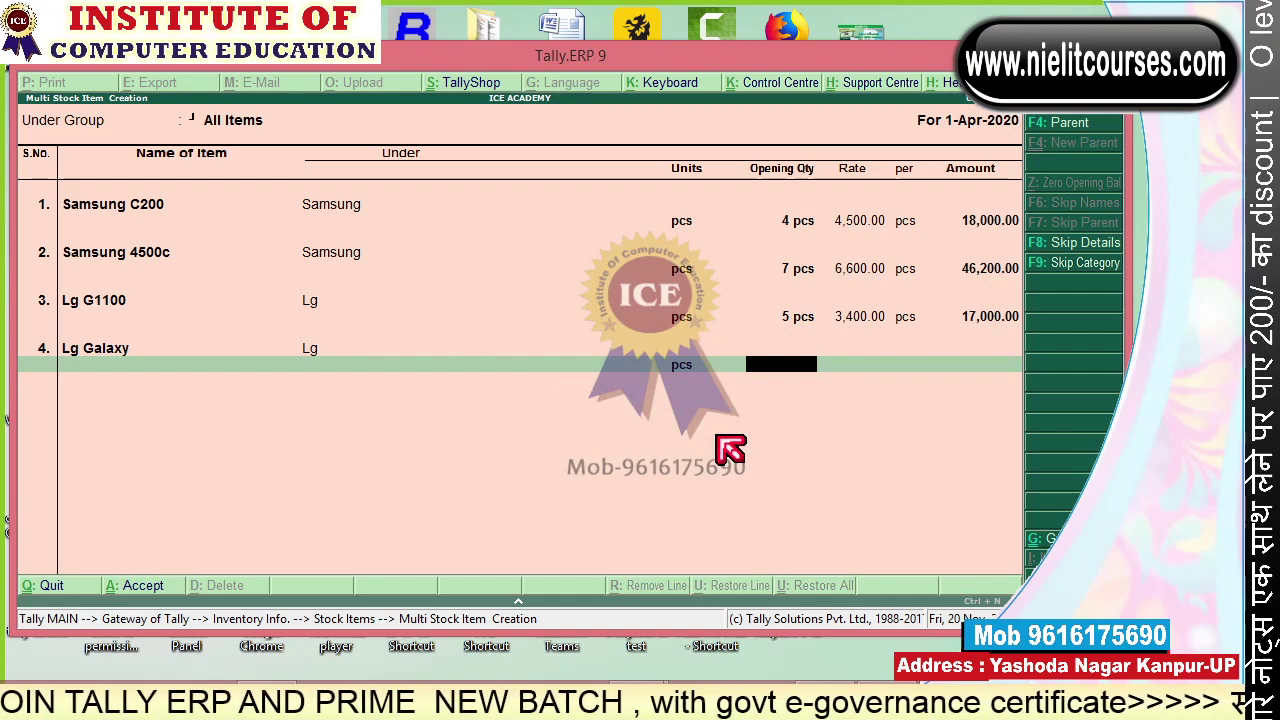
# Set the opening quantity of Lg Galaxy to 4 pcs at a rate of 5580, then end the list and save all the items.
pyautogui.write('4')
pyautogui.press('Return')
pyautogui.write('5580')
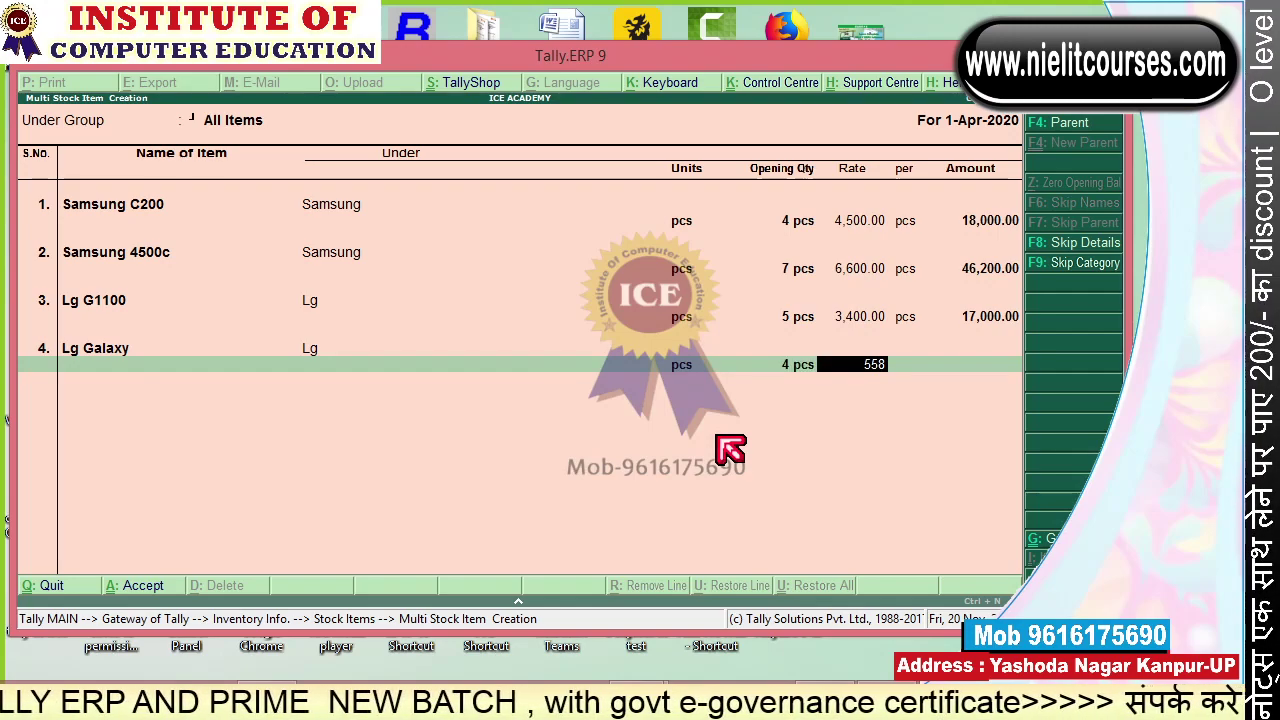
pyautogui.press('Return')
pyautogui.press('Return')
pyautogui.press('Return')
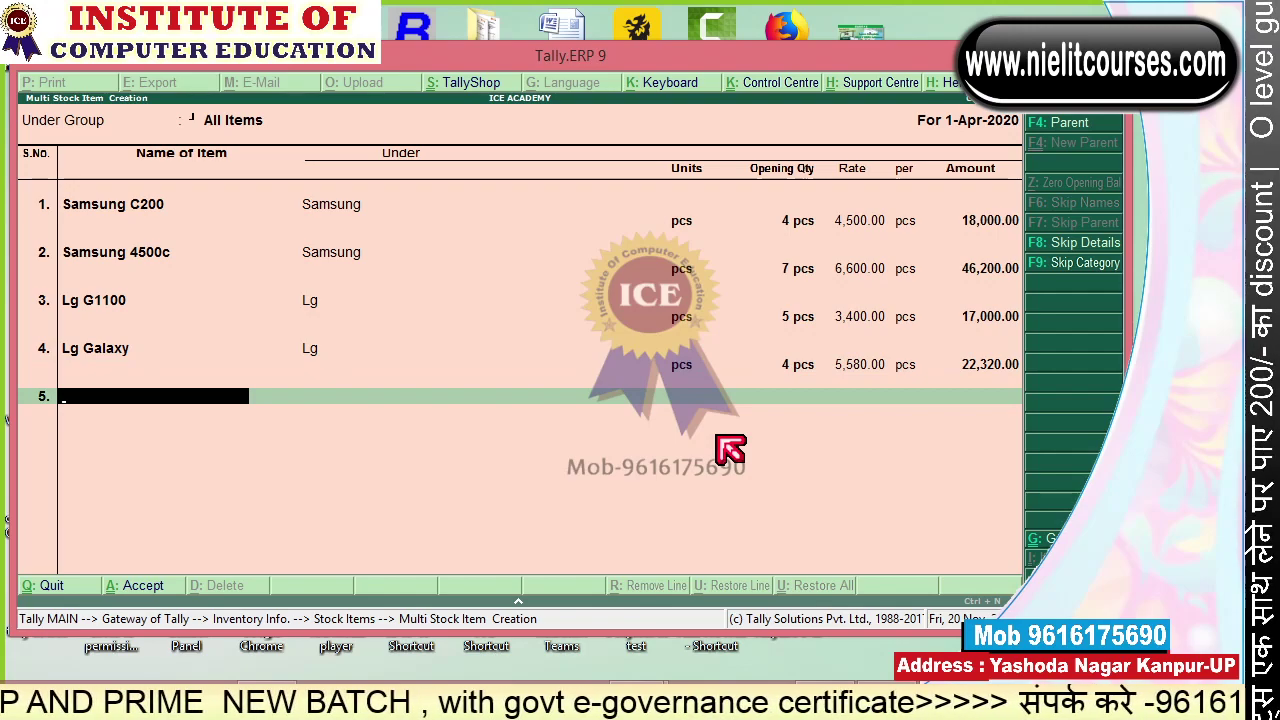
pyautogui.press('Return')
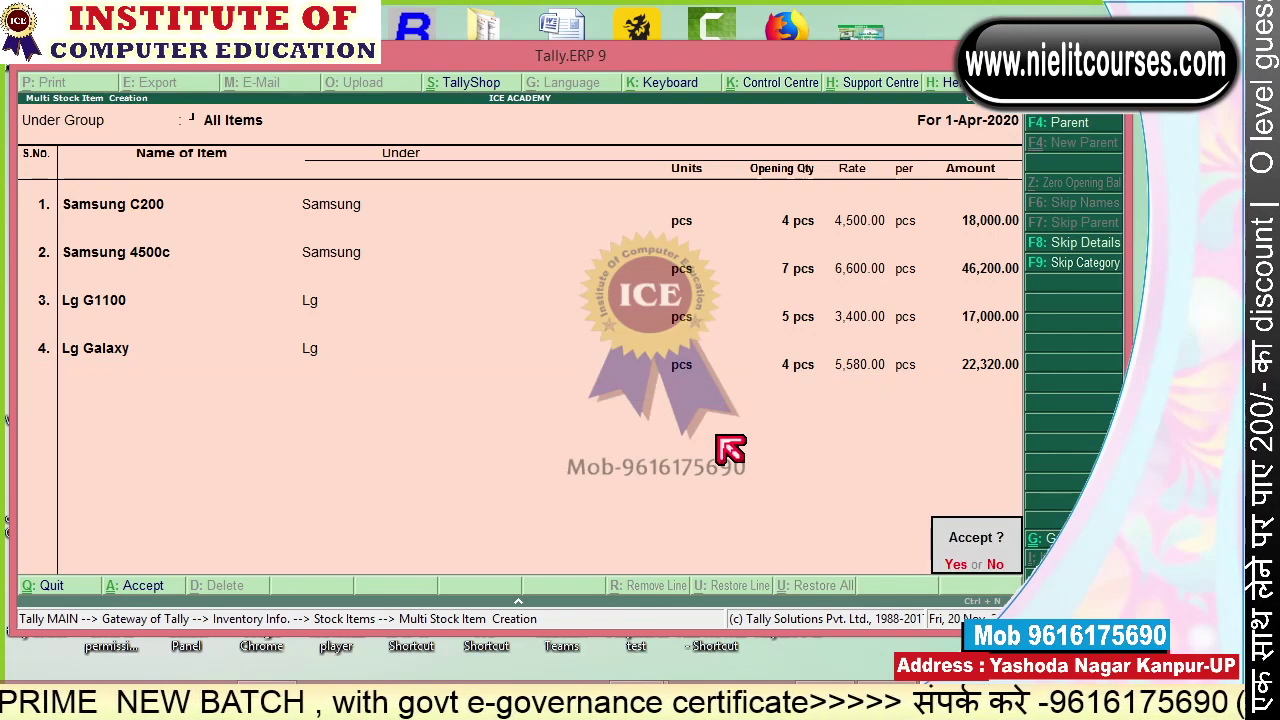
pyautogui.press('y')
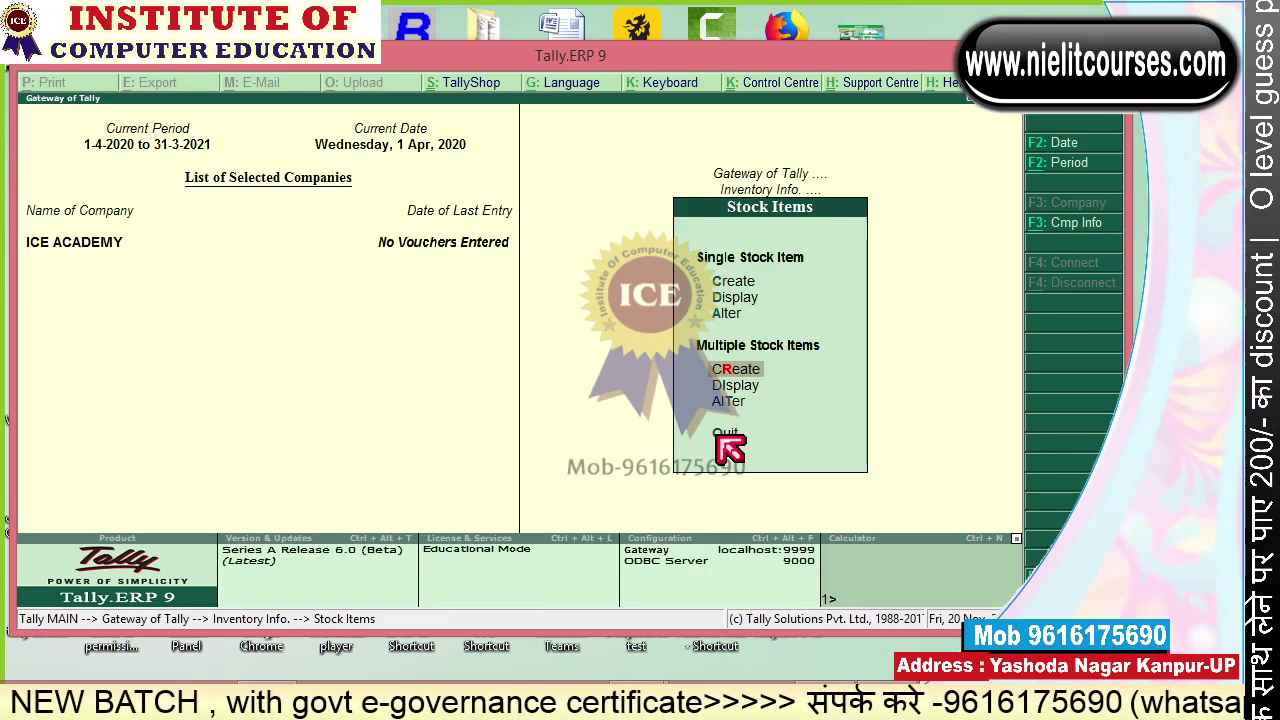
# Display the multiple stock items list for All Items to check the saved entries, then return to the Gateway of Tally.
pyautogui.press('Down')
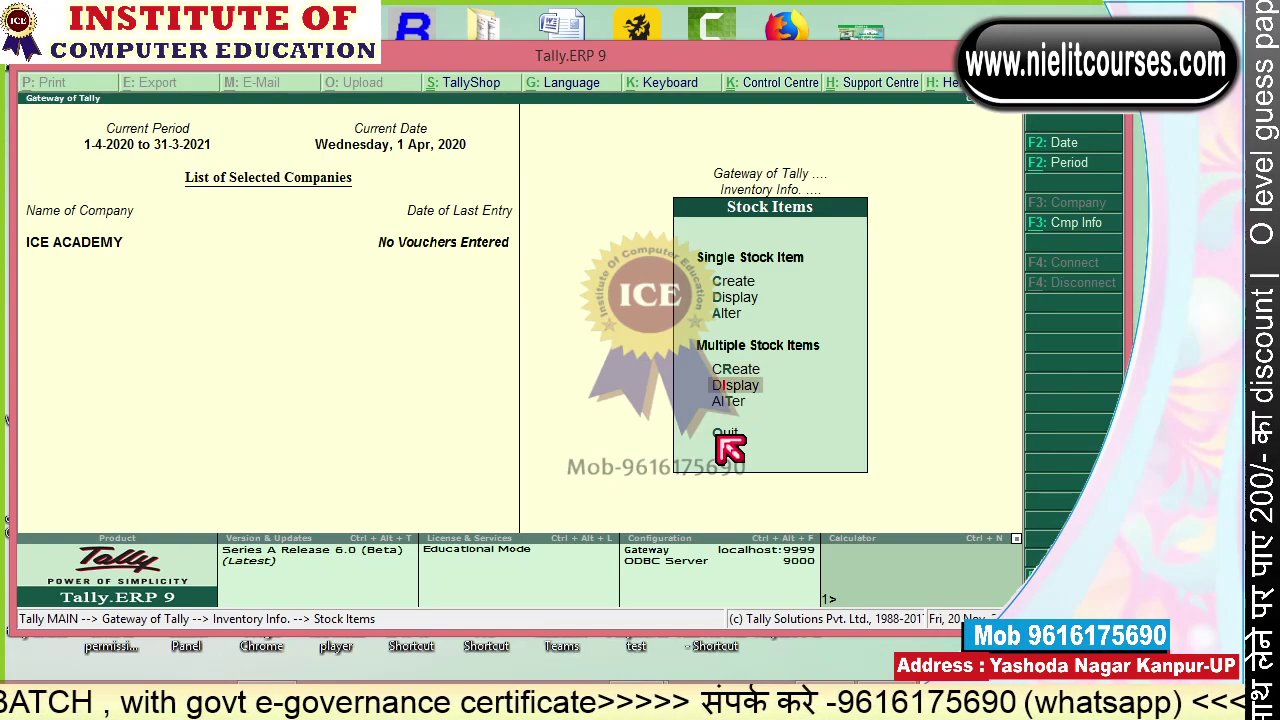
pyautogui.press('Return')
pyautogui.press('Return')
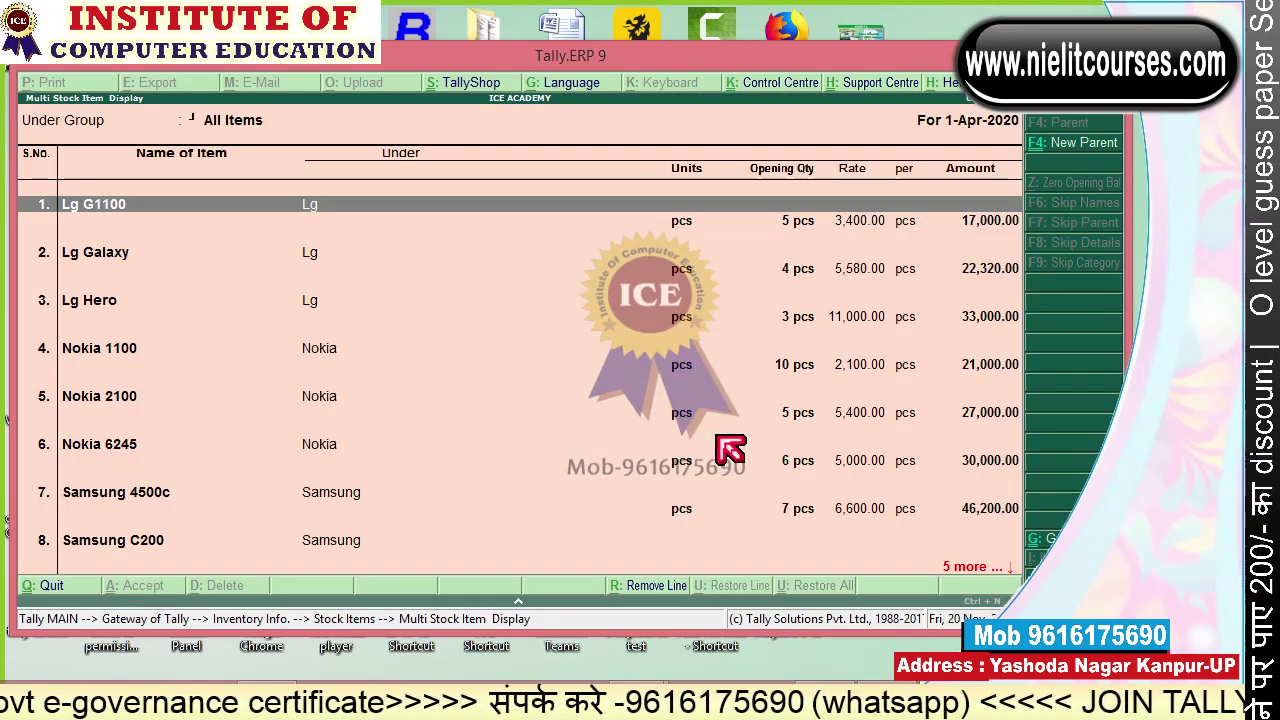
pyautogui.press('Escape')
pyautogui.press('Return')
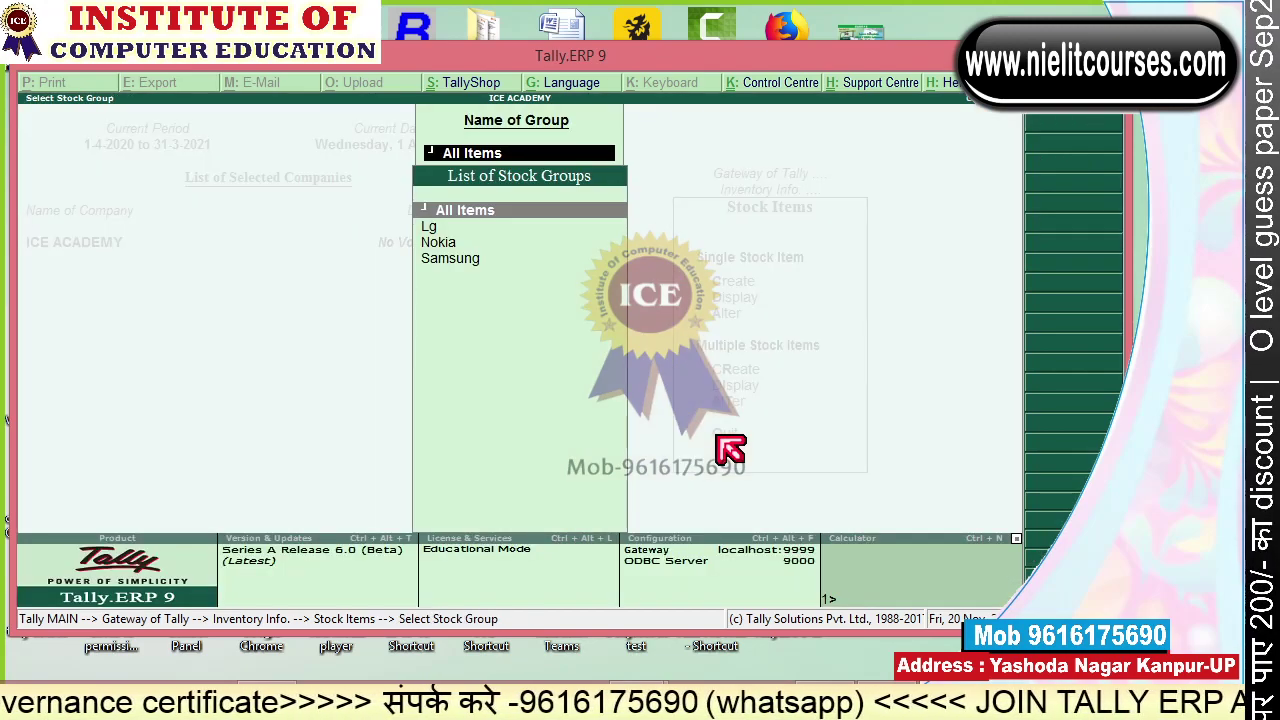
pyautogui.press('Escape')
pyautogui.press('Escape')
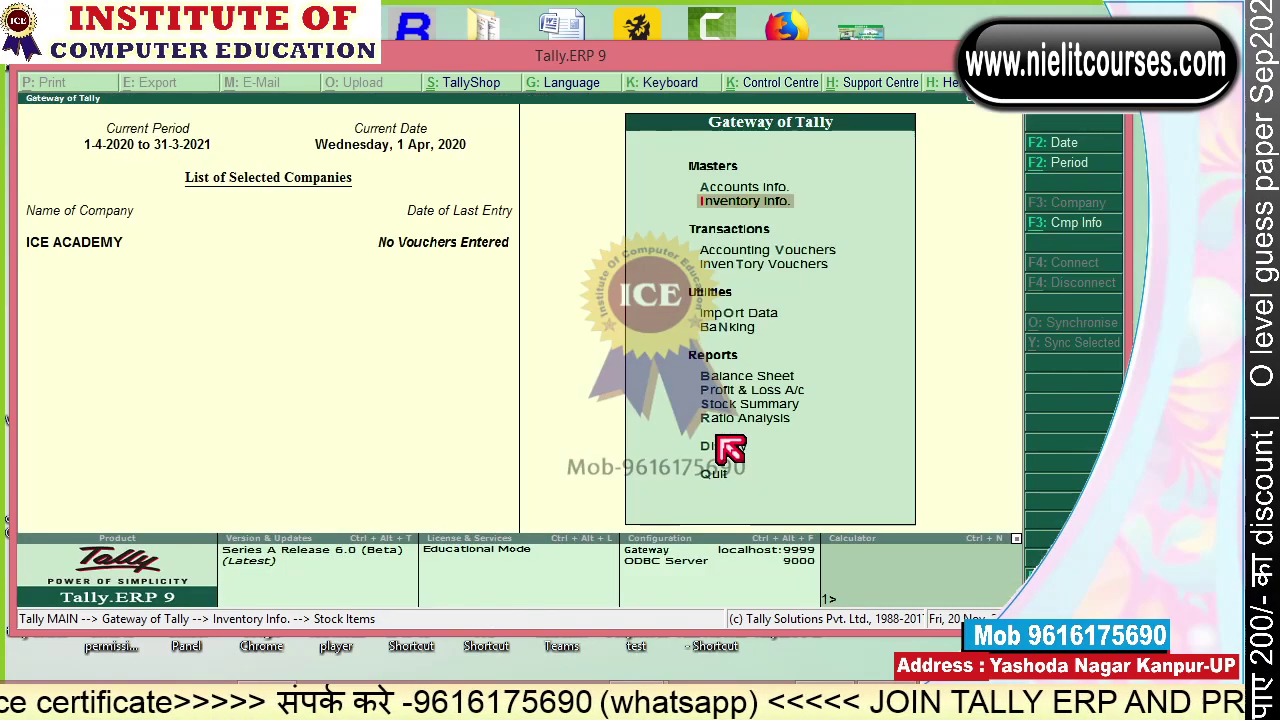
# Open the Stock Summary report to view the closing value of each stock group.
pyautogui.press('Down')
pyautogui.press('Down')
pyautogui.press('Down')
pyautogui.press('Down')
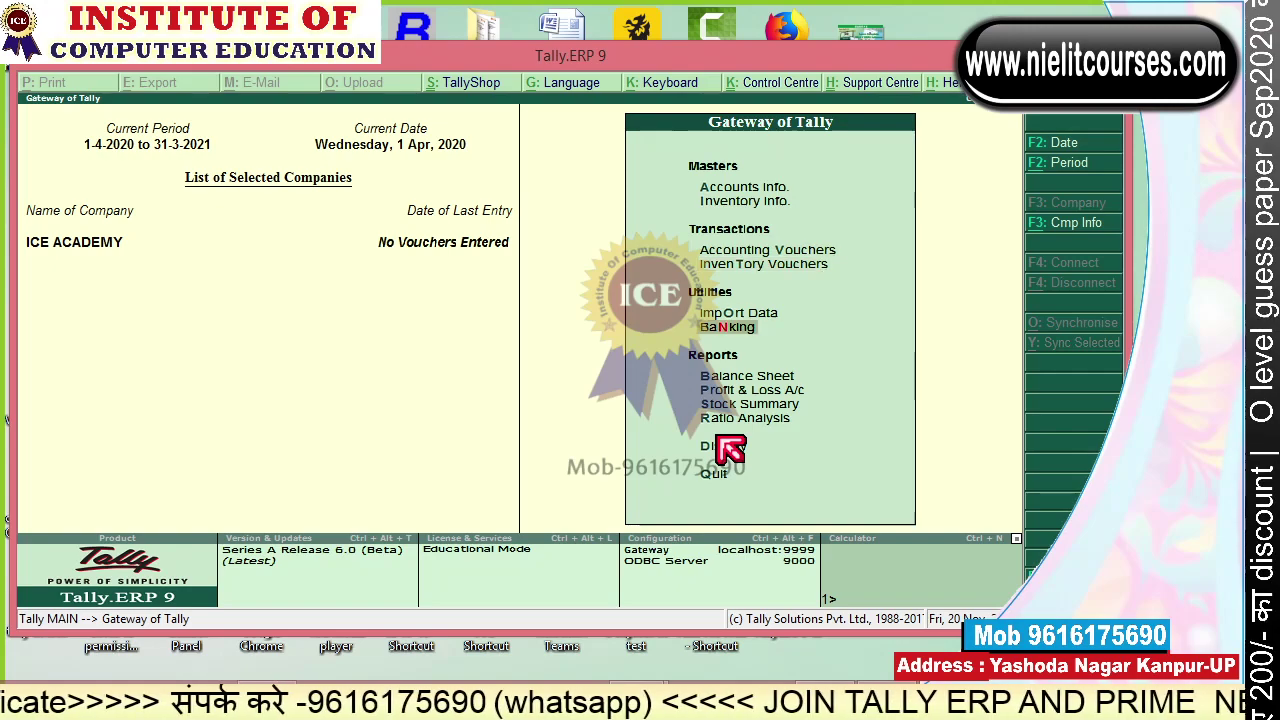
pyautogui.press('Down')
pyautogui.press('Down')
pyautogui.press('Down')
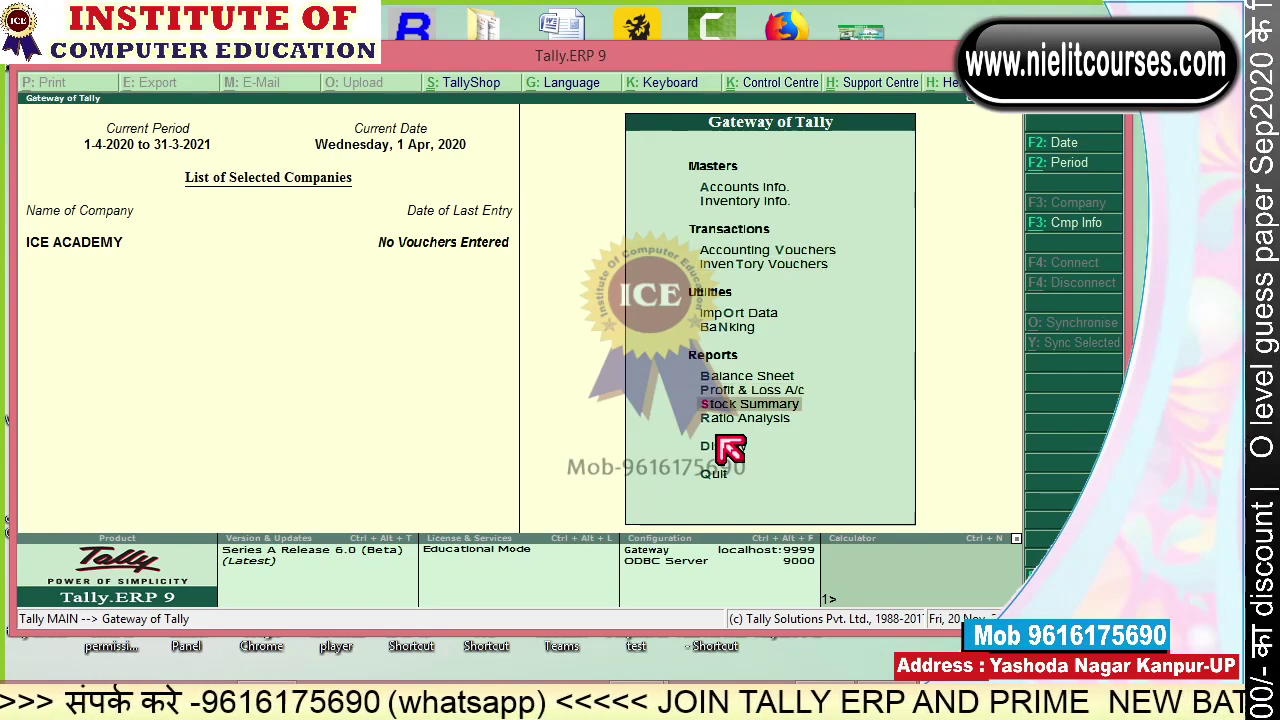
pyautogui.moveTo(528, 362)
pyautogui.mouseDown()
pyautogui.moveTo(660, 364)
pyautogui.moveTo(652, 390)
pyautogui.mouseUp()
pyautogui.moveTo(818, 393)
pyautogui.mouseDown()
pyautogui.moveTo(700, 392)
pyautogui.moveTo(818, 405)
pyautogui.moveTo(790, 396)
pyautogui.mouseUp()
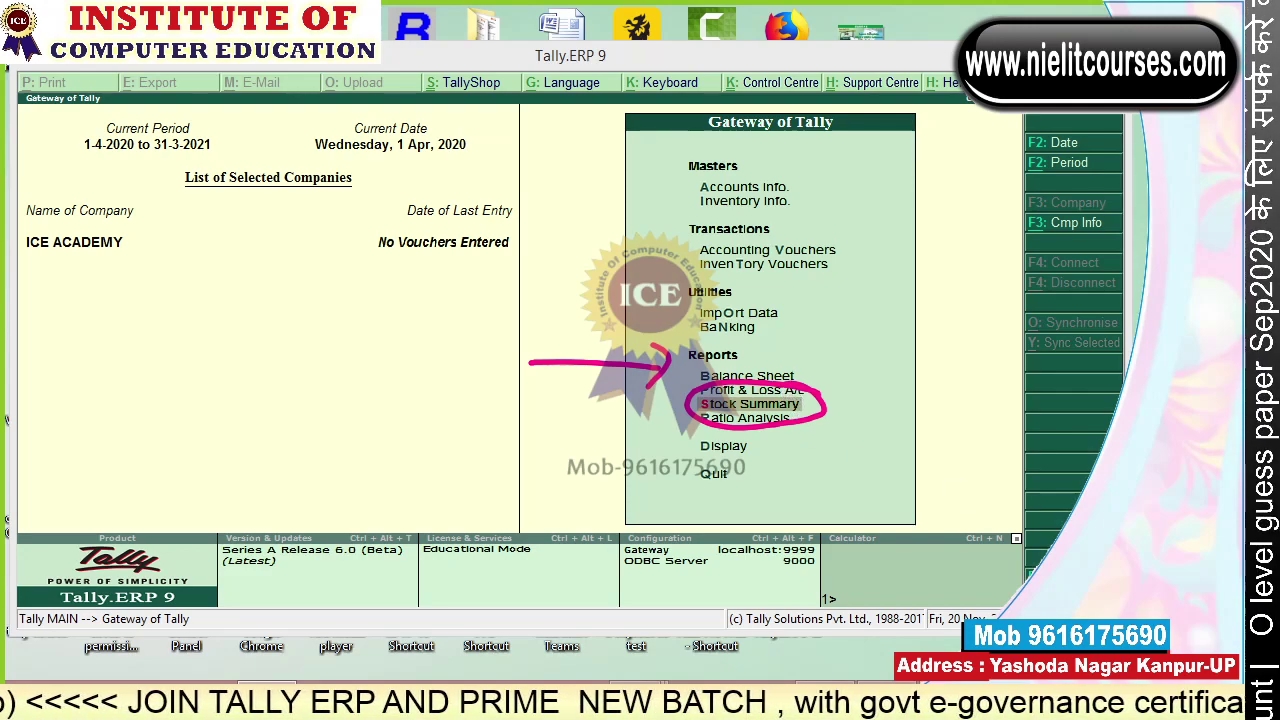
pyautogui.click(792, 410)
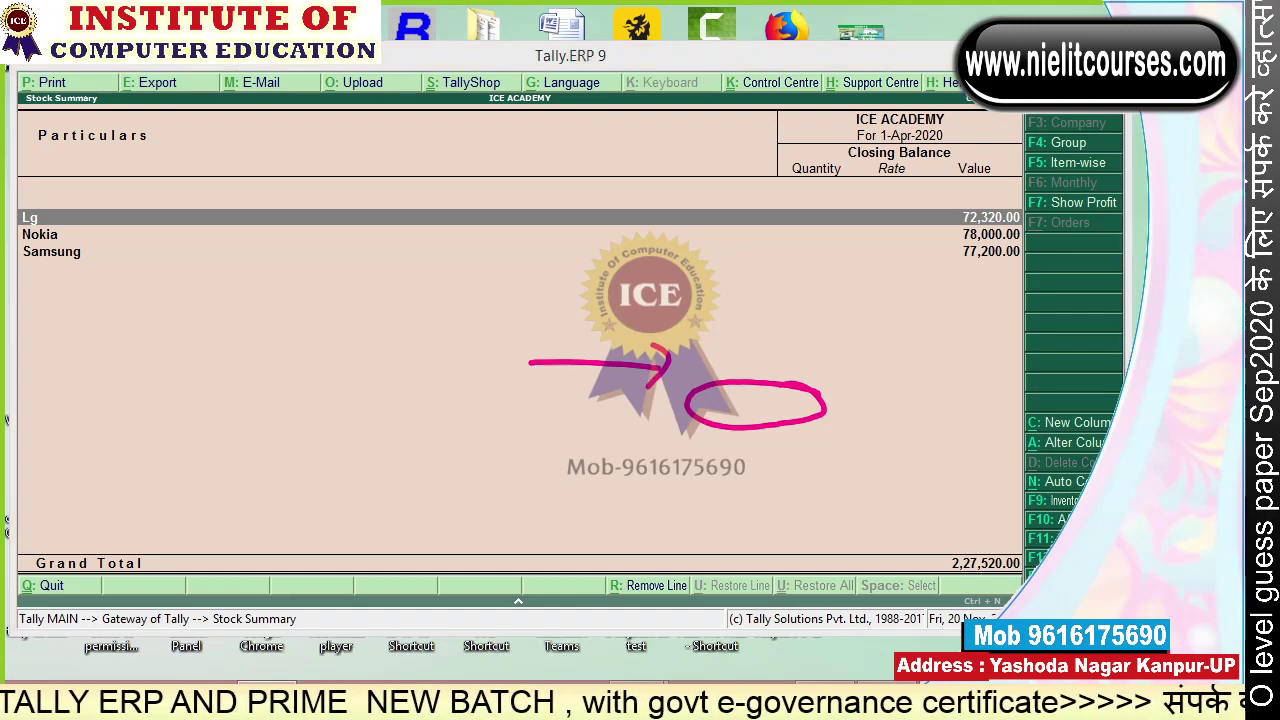
pyautogui.press('Escape')
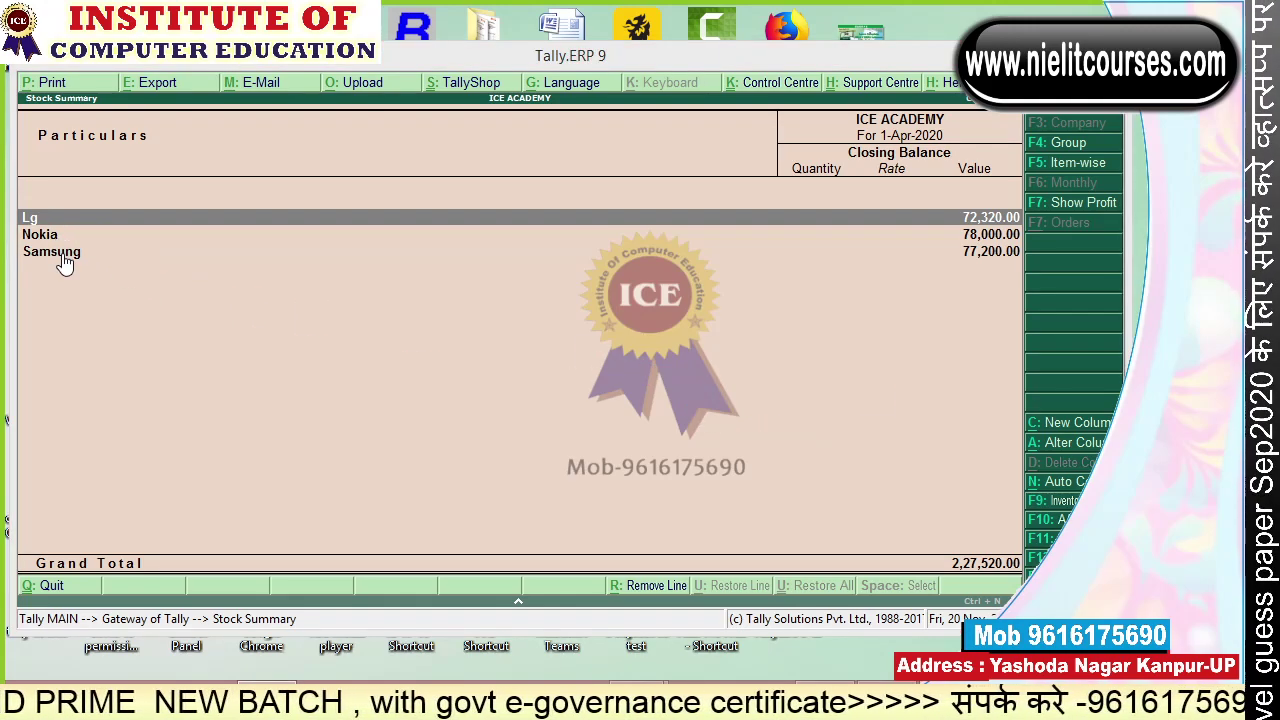
# Switch the Stock Summary to its detailed view, with each item's quantity, rate and value under its group.
pyautogui.moveTo(609, 63); pyautogui.dragTo(604, 60)
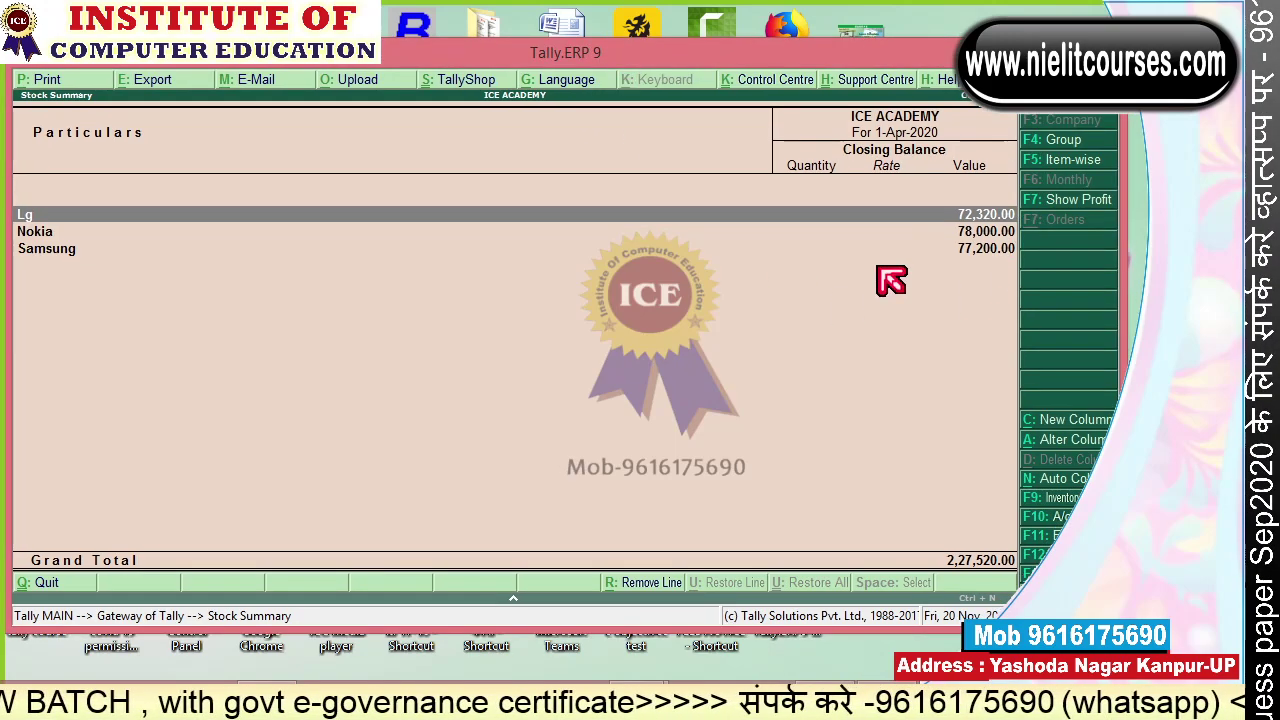
pyautogui.moveTo(762, 300)
pyautogui.mouseDown()
pyautogui.moveTo(975, 107)
pyautogui.moveTo(997, 127)
pyautogui.mouseUp()
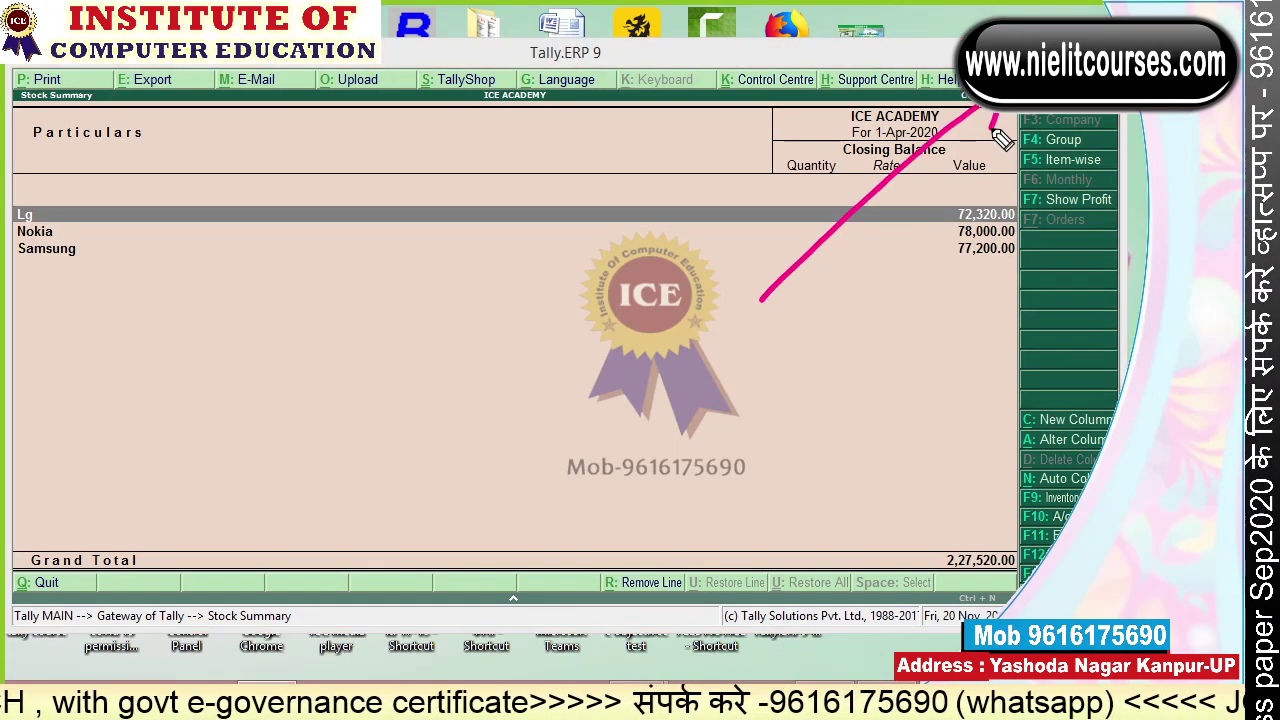
pyautogui.moveTo(567, 420)
pyautogui.mouseDown()
pyautogui.moveTo(567, 445)
pyautogui.moveTo(566, 406)
pyautogui.moveTo(757, 371)
pyautogui.moveTo(783, 404)
pyautogui.mouseUp()
pyautogui.moveTo(770, 345); pyautogui.dragTo(814, 324)
pyautogui.moveTo(776, 372)
pyautogui.mouseDown()
pyautogui.moveTo(808, 363)
pyautogui.moveTo(843, 397)
pyautogui.mouseUp()
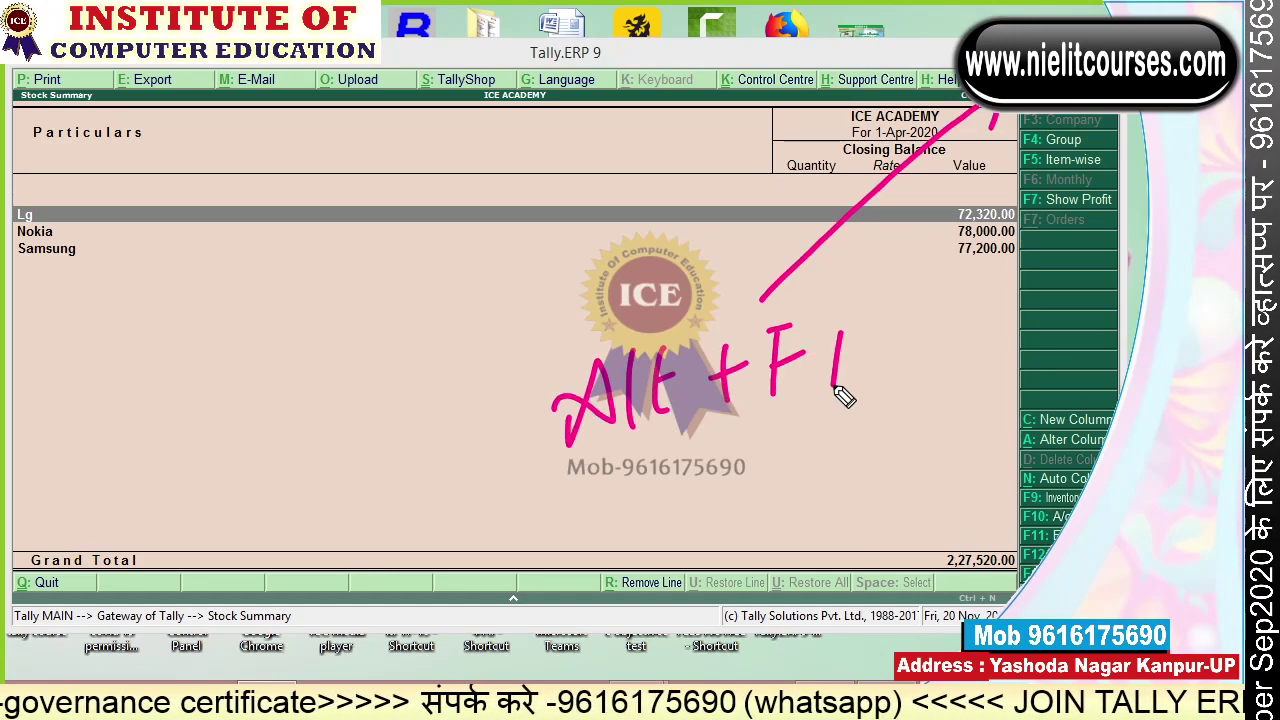
pyautogui.press('Escape')
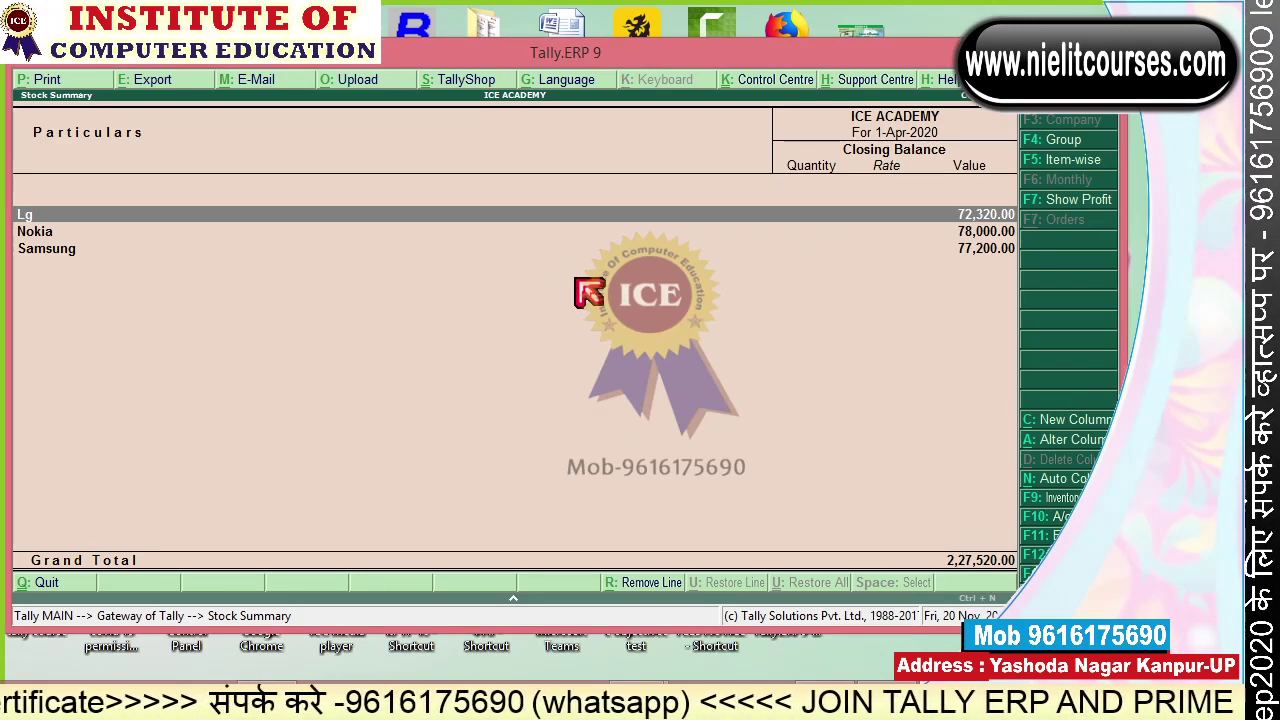
pyautogui.hotkey('alt', 'F1')
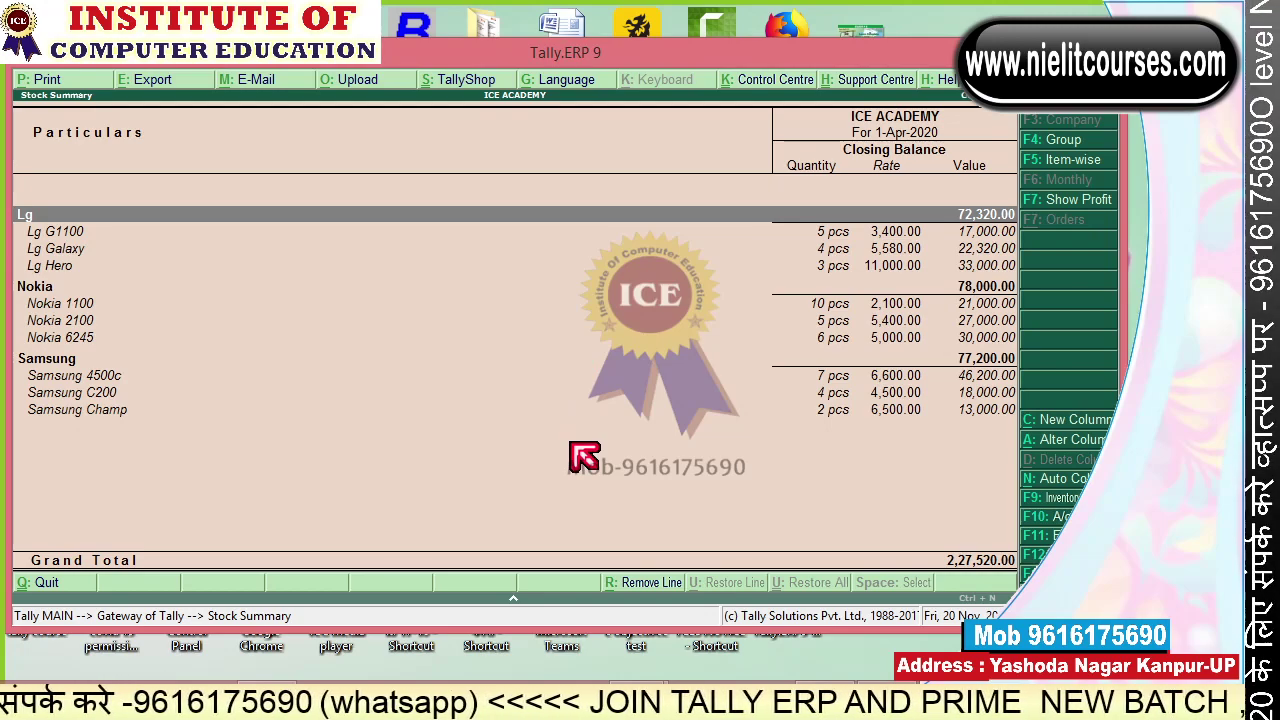
pyautogui.moveTo(995, 515)
pyautogui.mouseDown()
pyautogui.moveTo(1025, 578)
pyautogui.moveTo(1000, 515)
pyautogui.mouseUp()
pyautogui.moveTo(918, 548)
pyautogui.mouseDown()
pyautogui.moveTo(760, 456)
pyautogui.moveTo(776, 454)
pyautogui.mouseUp()
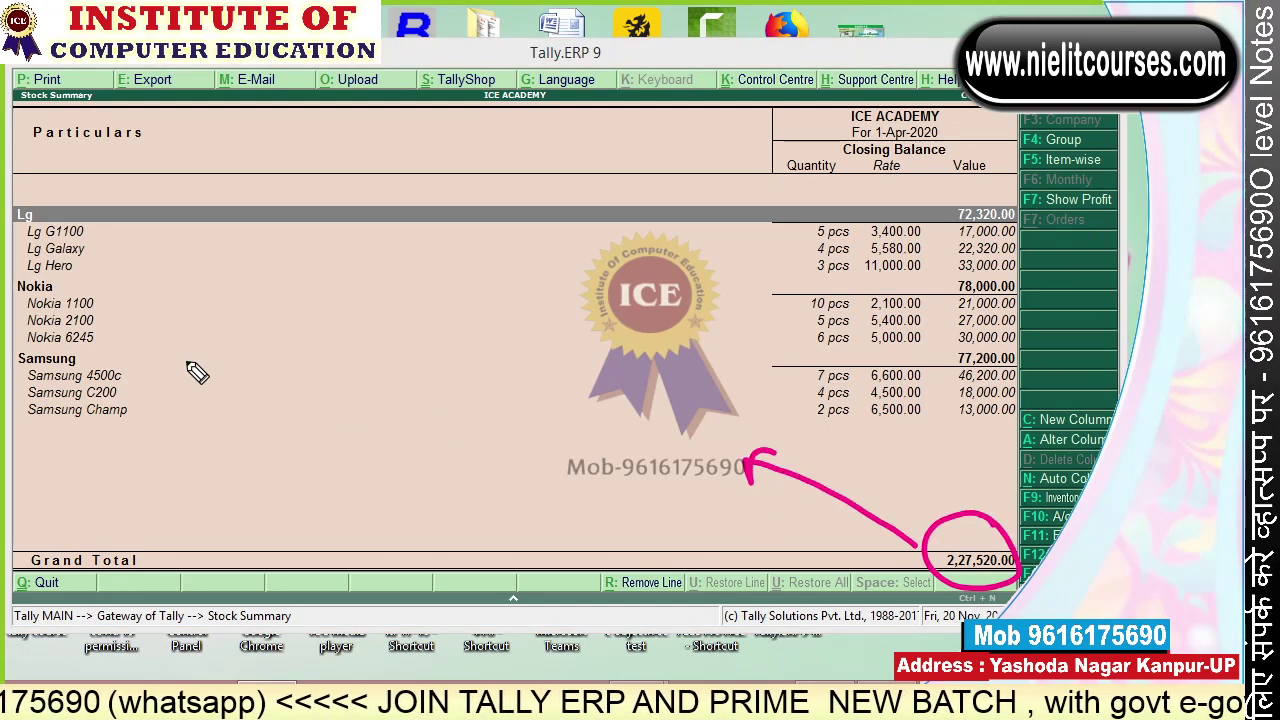
pyautogui.click(1103, 341)
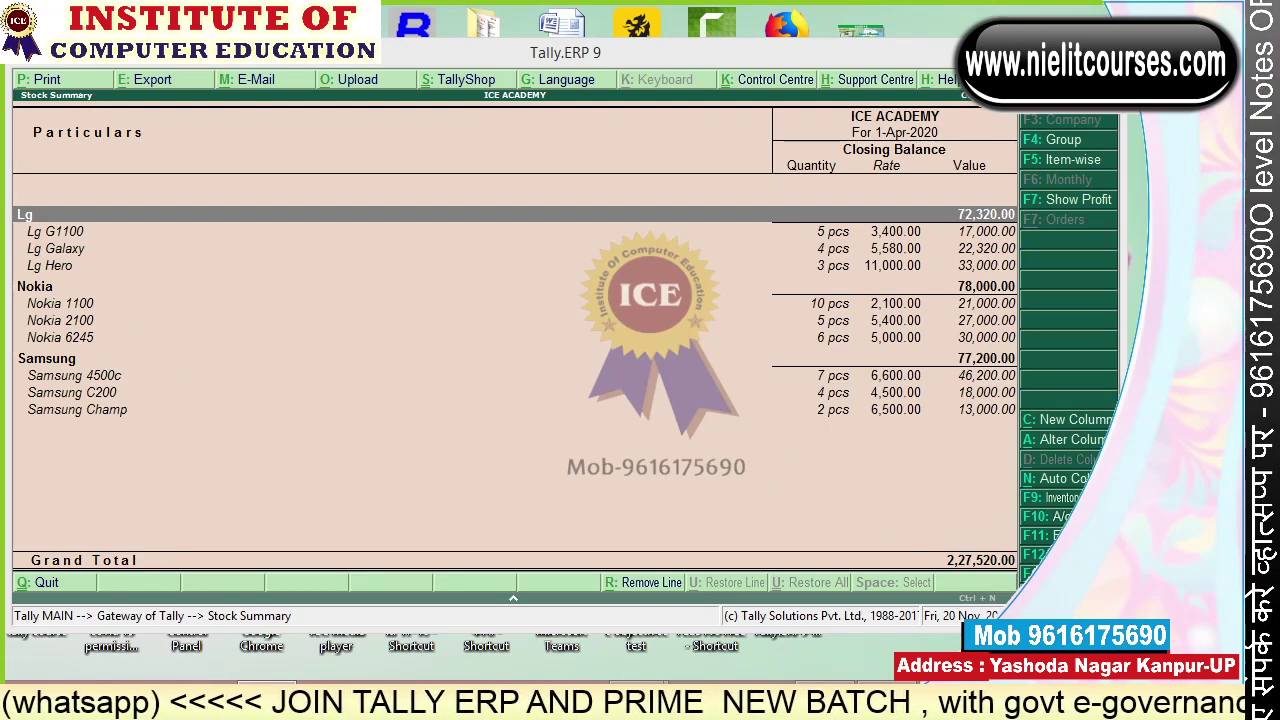
# Close the Stock Summary and start a new single stock item named Nokia 6600.
pyautogui.press('Escape')
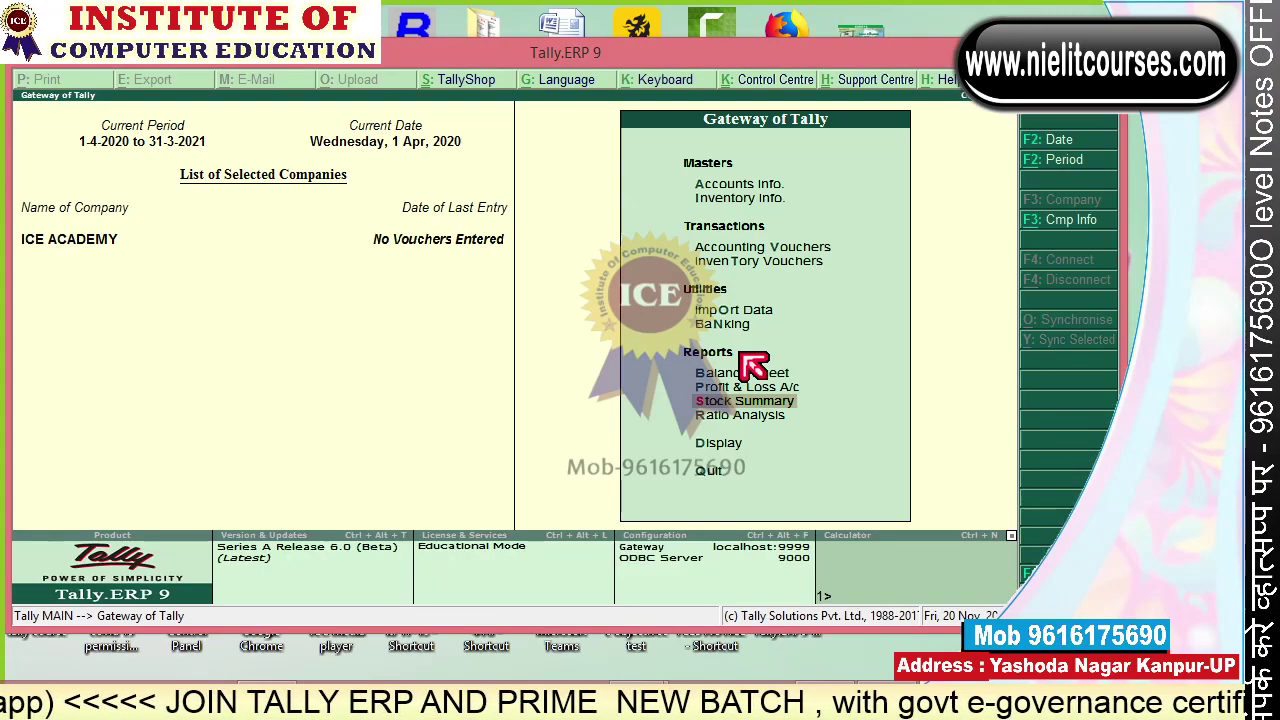
pyautogui.press('i')
pyautogui.press('i')
pyautogui.write('c')
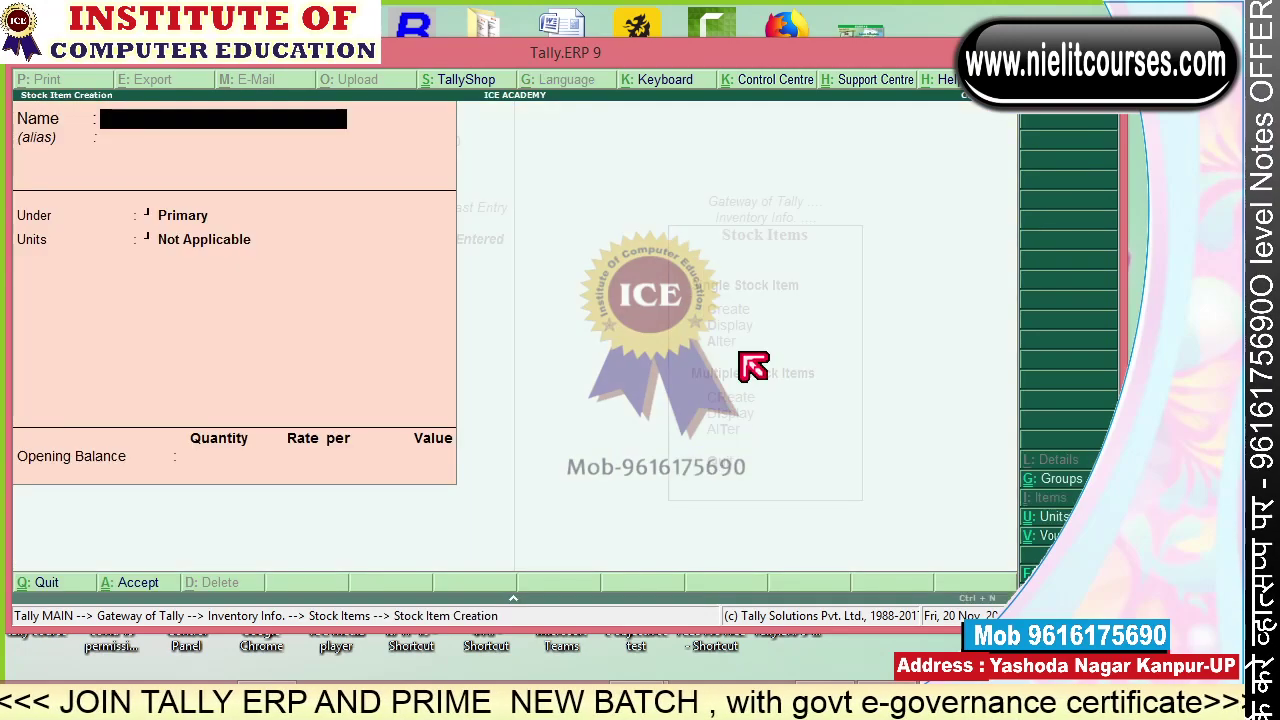
pyautogui.write('Nokiaa')
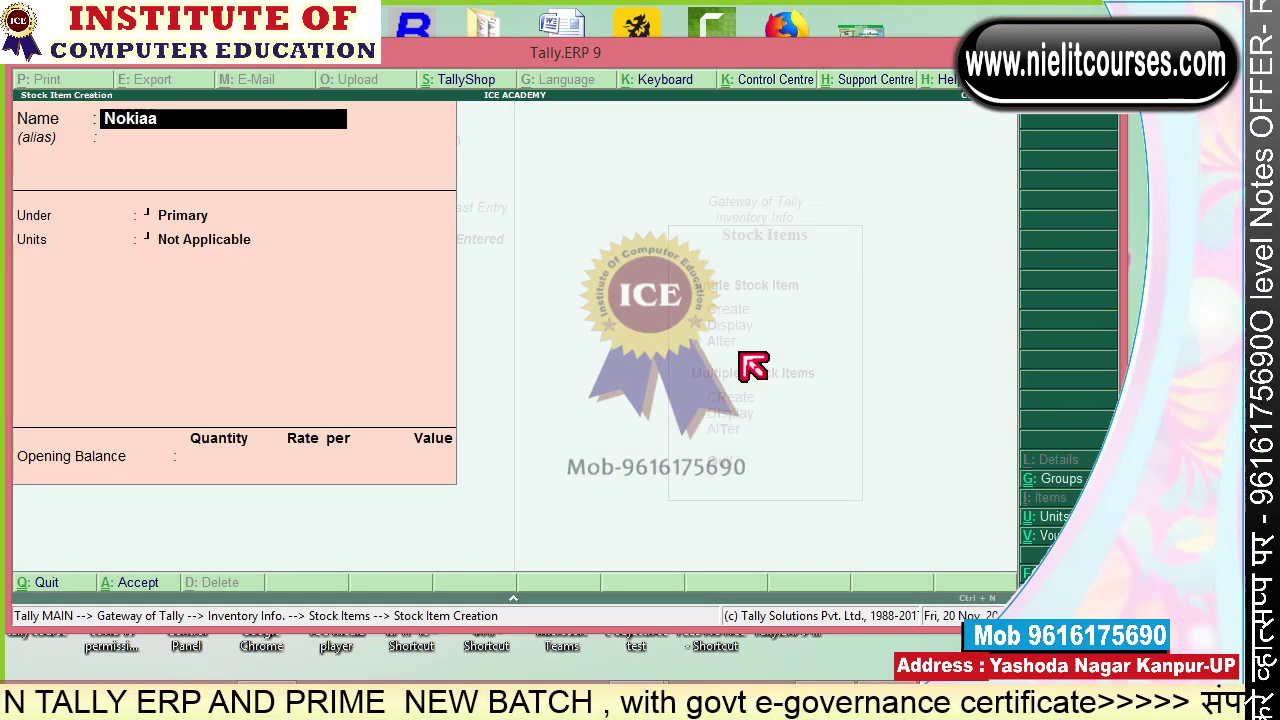
pyautogui.press('BackSpace')
pyautogui.write('6600')
pyautogui.press('Return')
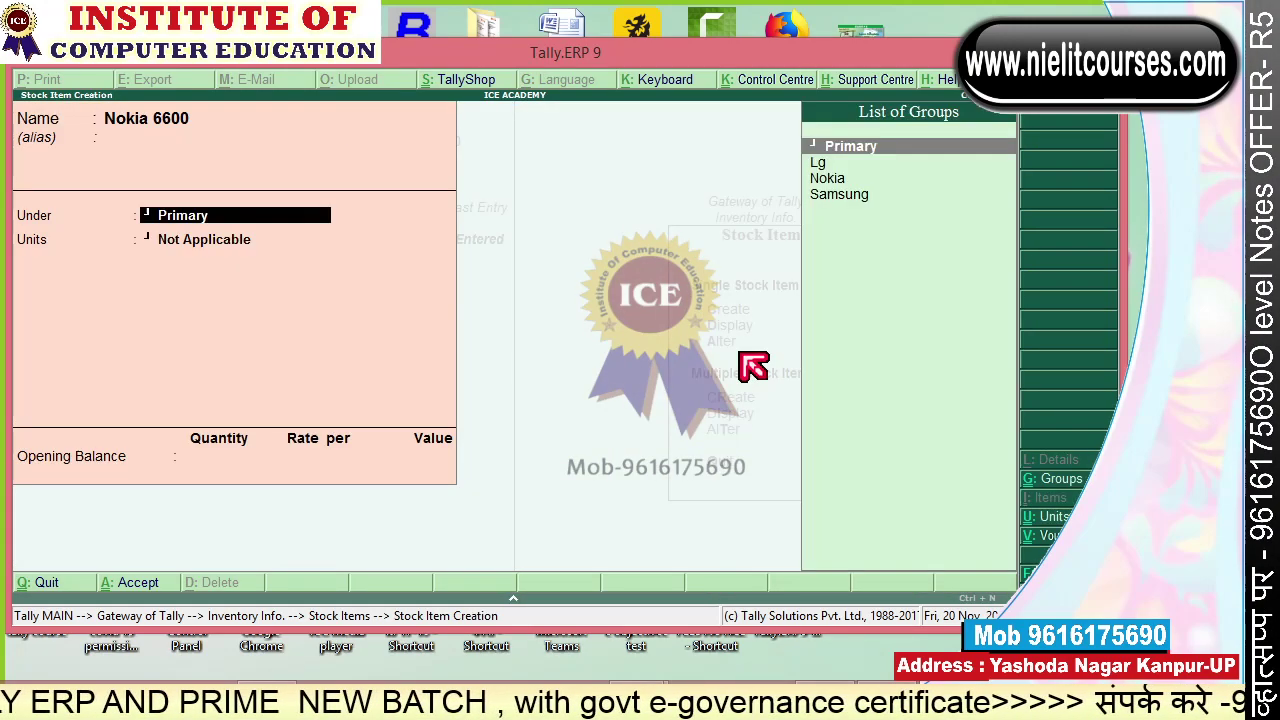
# Place Nokia 6600 under the Nokia group with pcs as its unit, leaving Set components (BOM) at No.
pyautogui.press('Down')
pyautogui.press('Down')
pyautogui.press('Return')
pyautogui.press('Down')
pyautogui.press('Return')
pyautogui.press('Return')
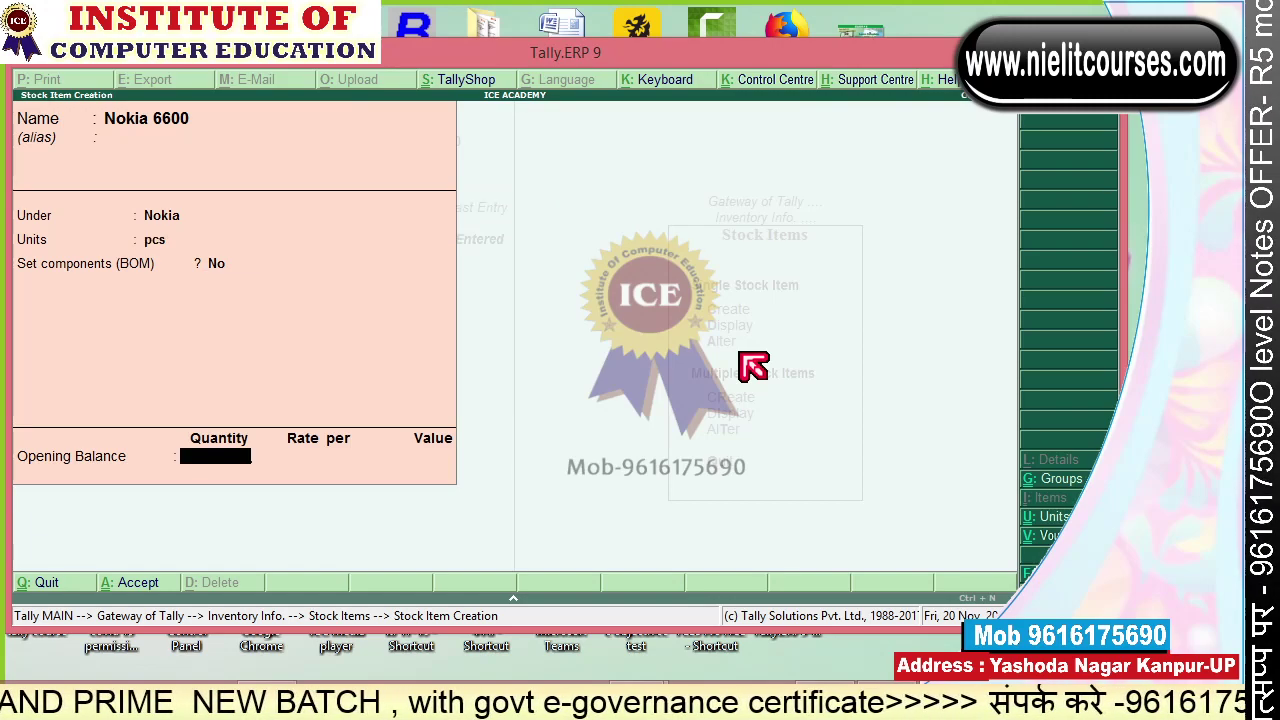
# Set the opening balance of Nokia 6600 to 4 pcs at a rate of 2400 and save the item.
pyautogui.write('4')
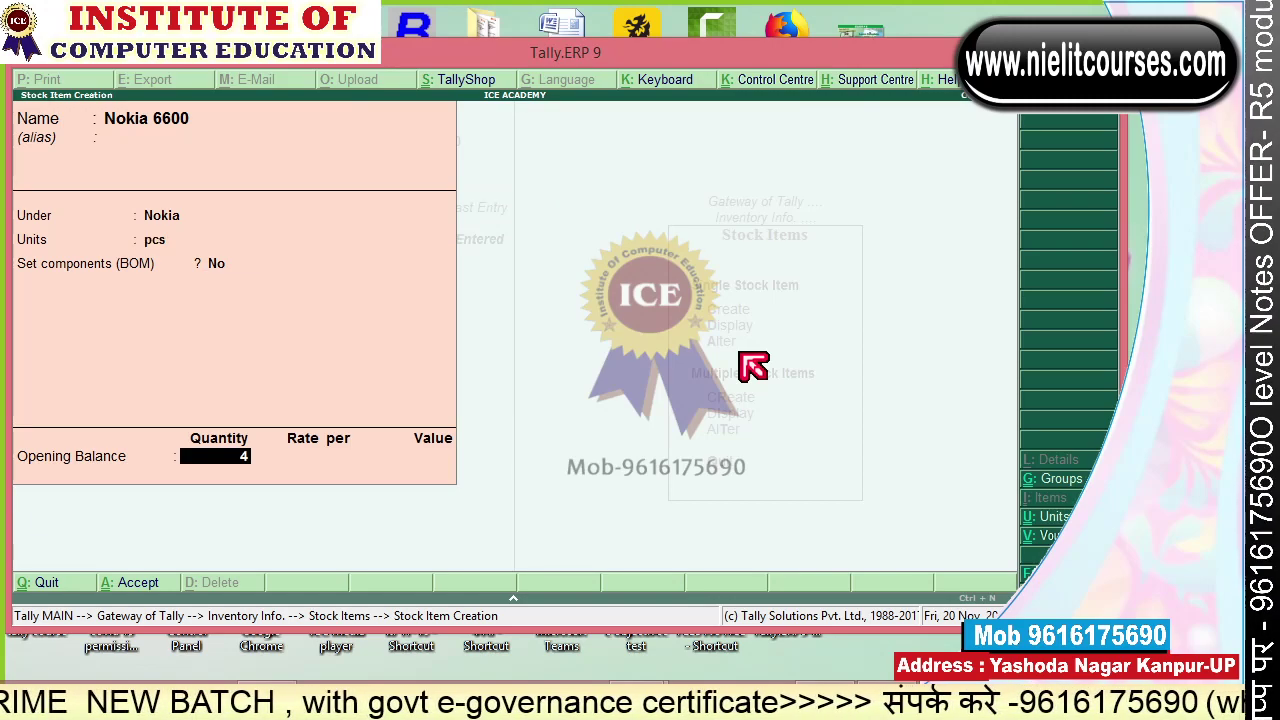
pyautogui.press('Return')
pyautogui.write('2400')
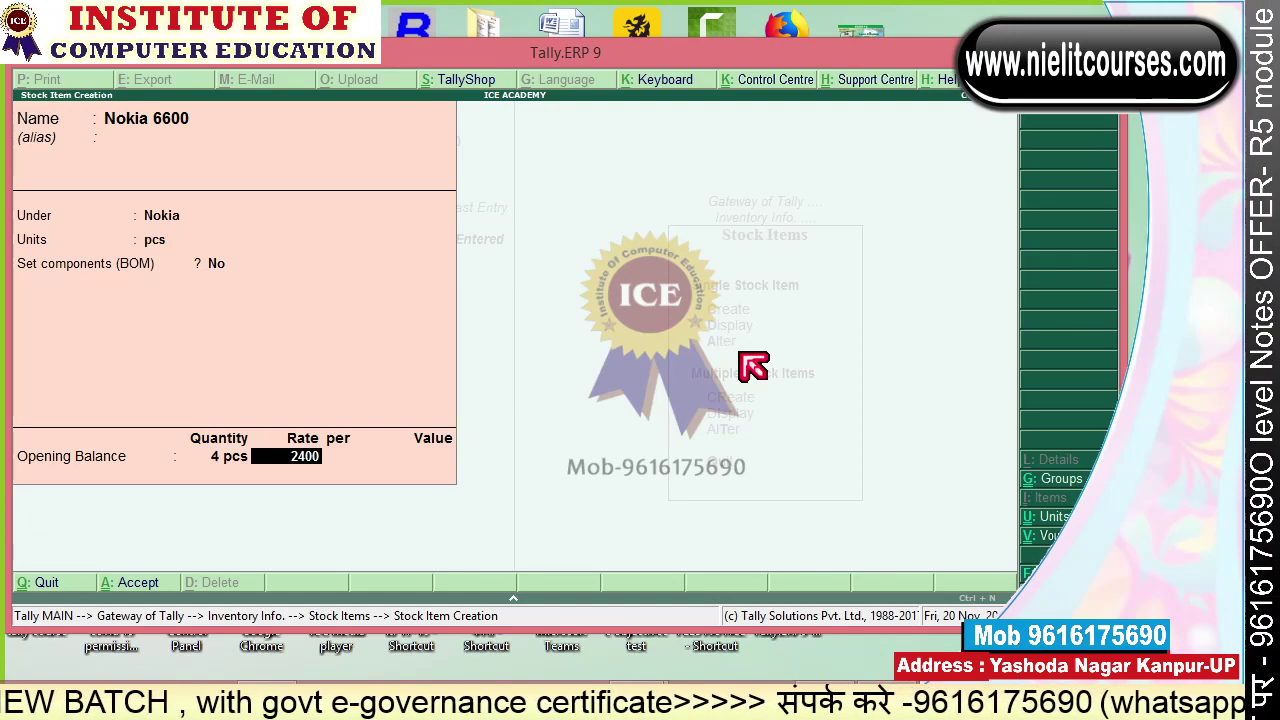
pyautogui.press('Return')
pyautogui.press('Return')
pyautogui.press('Return')
pyautogui.press('Return')
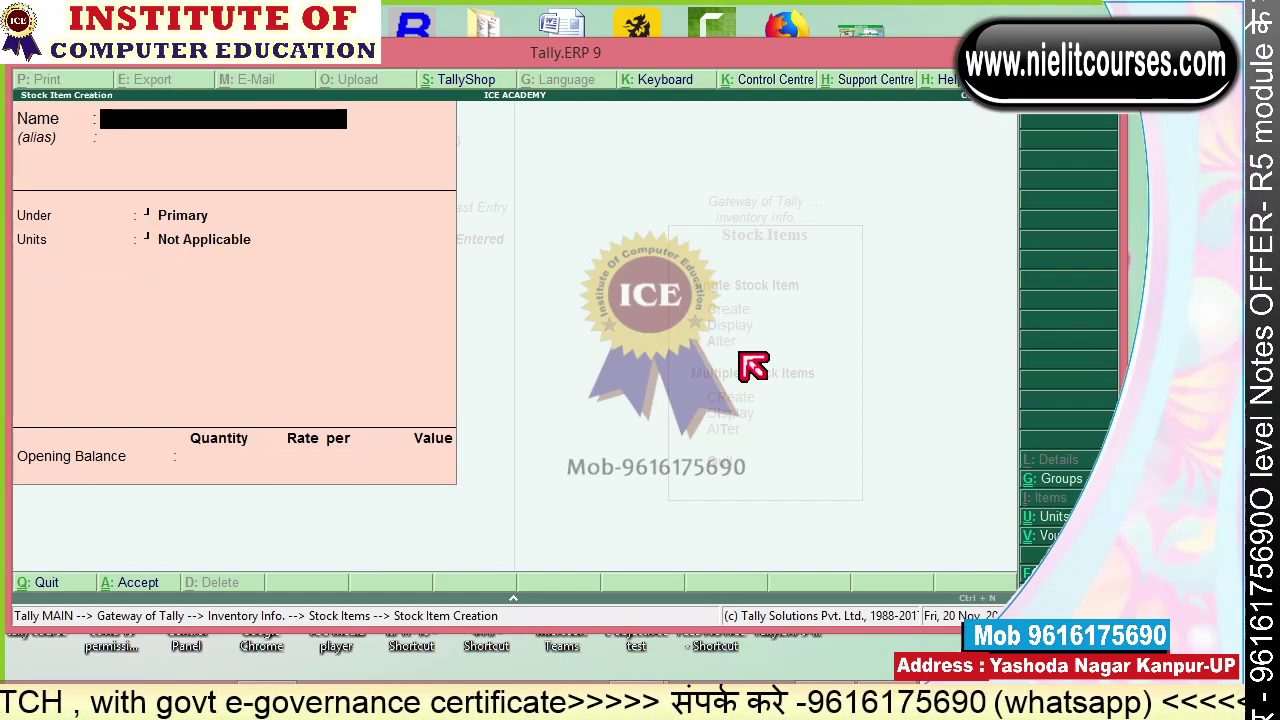
# Leave stock item creation and open the Stock Summary report in its detailed view.
pyautogui.press('Escape')
pyautogui.press('Escape')
pyautogui.press('Escape')
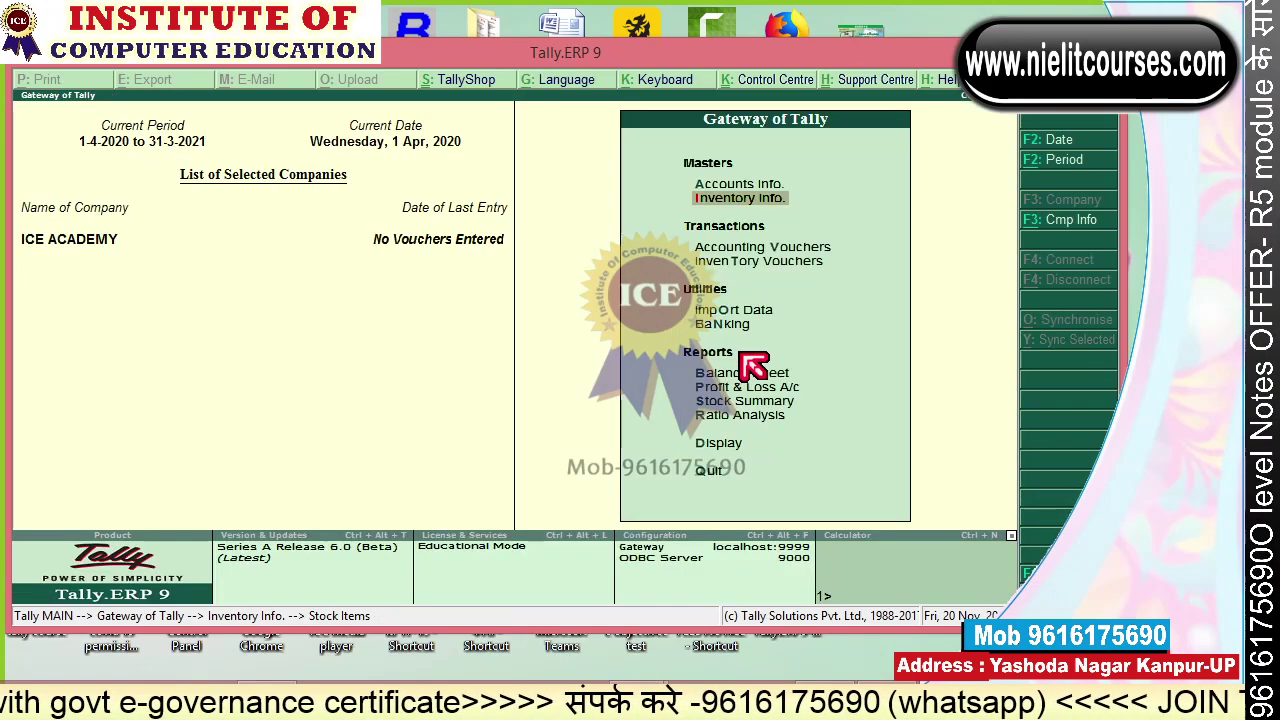
pyautogui.press('Down')
pyautogui.press('Down')
pyautogui.press('Down')
pyautogui.press('Down')
pyautogui.press('Down')
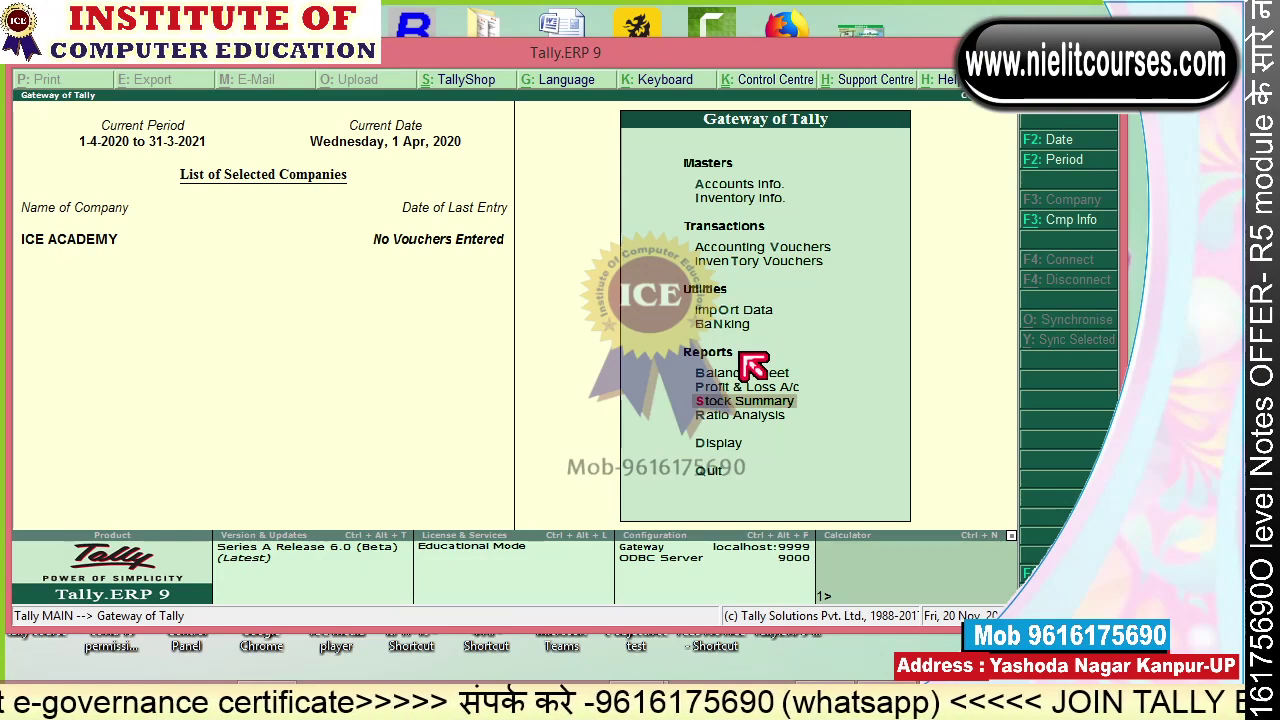
pyautogui.press('Return')
pyautogui.hotkey('alt', 'F1')
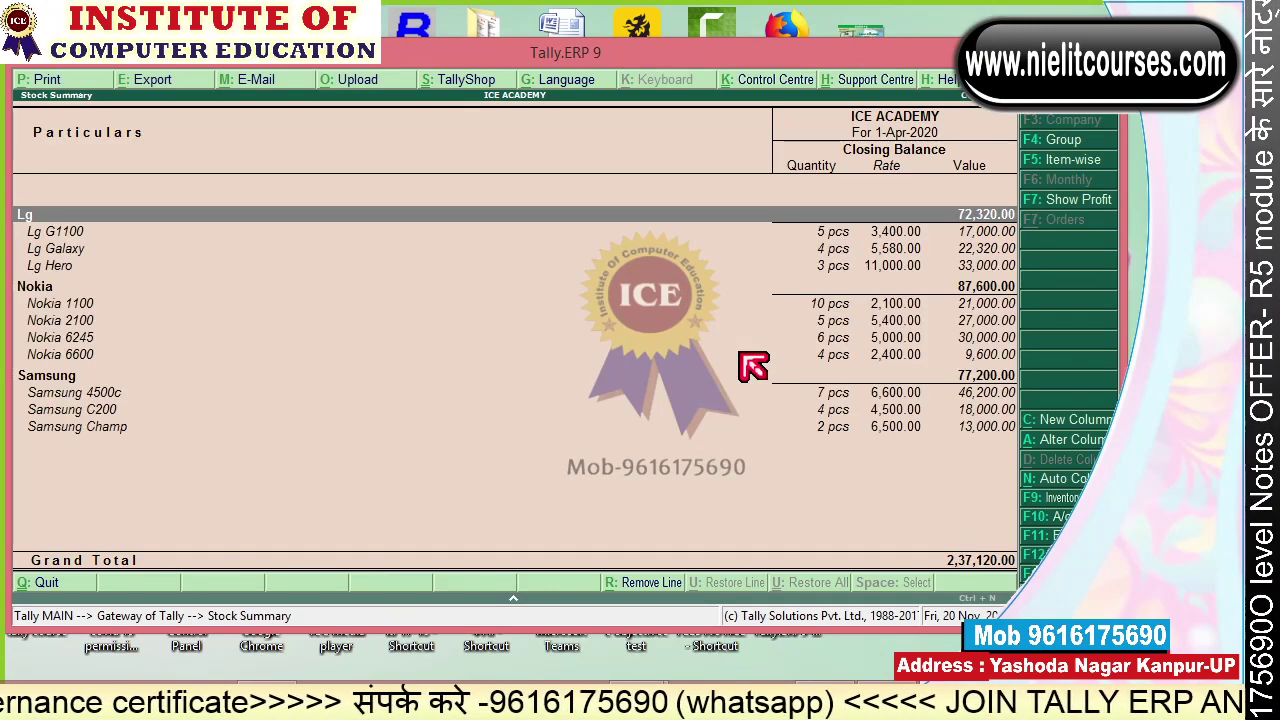
# Switch to Excel to compare the STOCK sheet's net total with the Stock Summary grand total, then return to the Gateway of Tally.
pyautogui.moveTo(986, 523)
pyautogui.mouseDown()
pyautogui.moveTo(1040, 536)
pyautogui.moveTo(980, 510)
pyautogui.mouseUp()
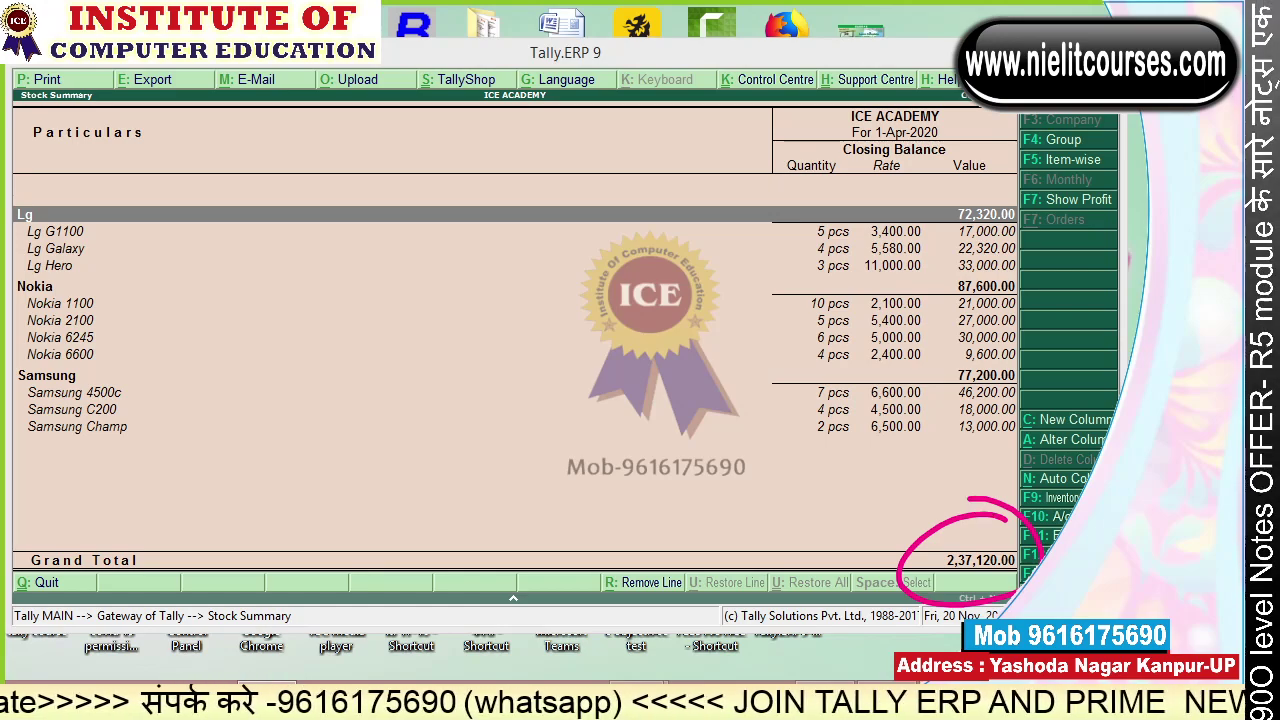
pyautogui.hotkey('alt', 'Tab')
pyautogui.moveTo(880, 134); pyautogui.dragTo(314, 45)
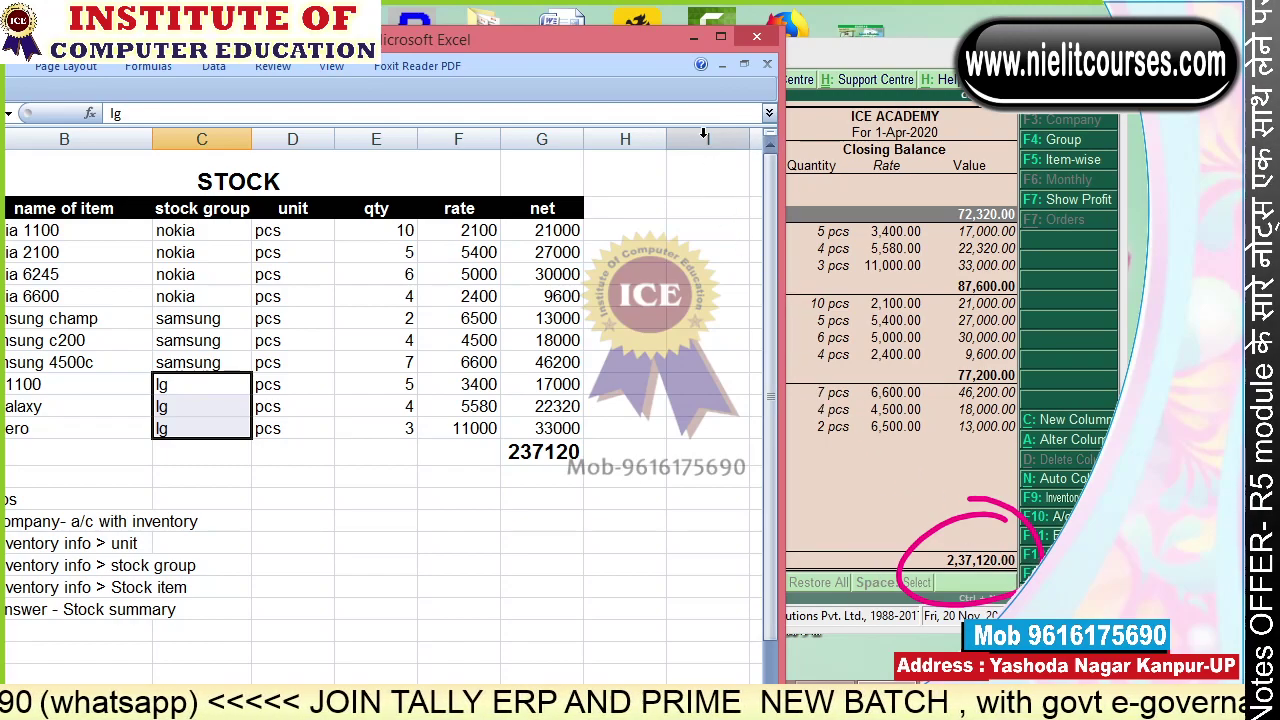
pyautogui.click(695, 39)
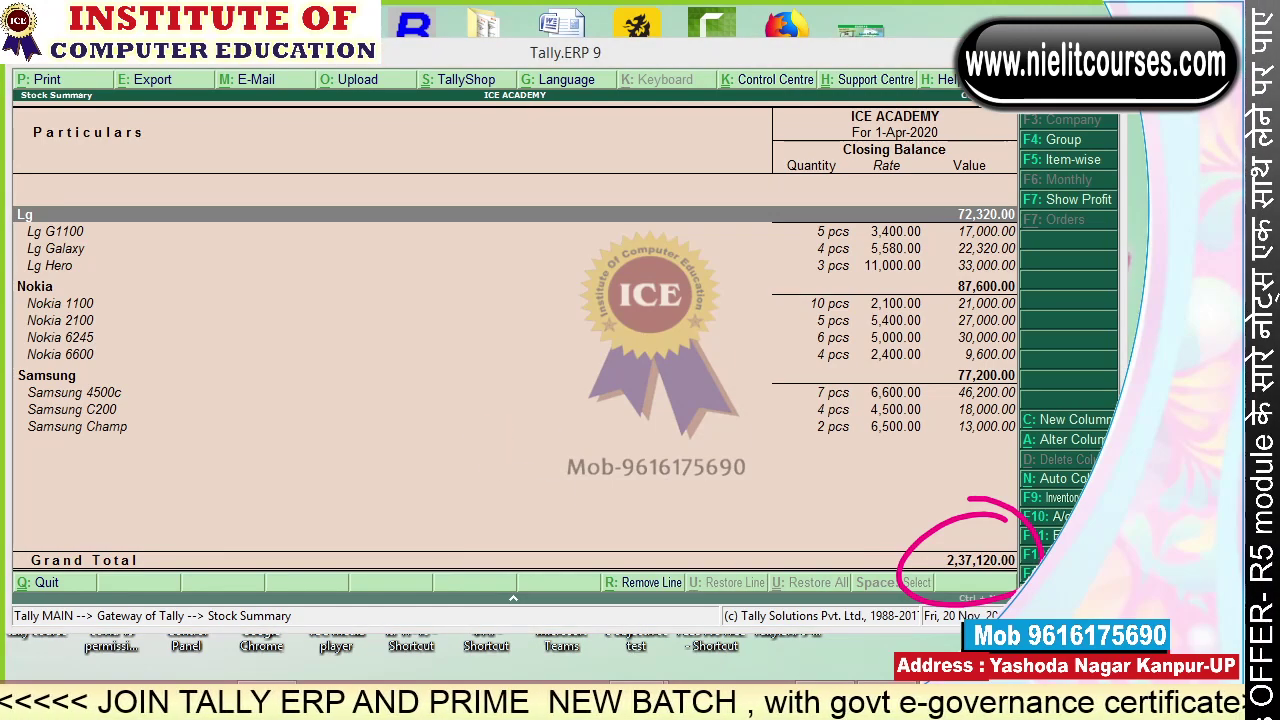
pyautogui.click(617, 358)
pyautogui.press('Escape')
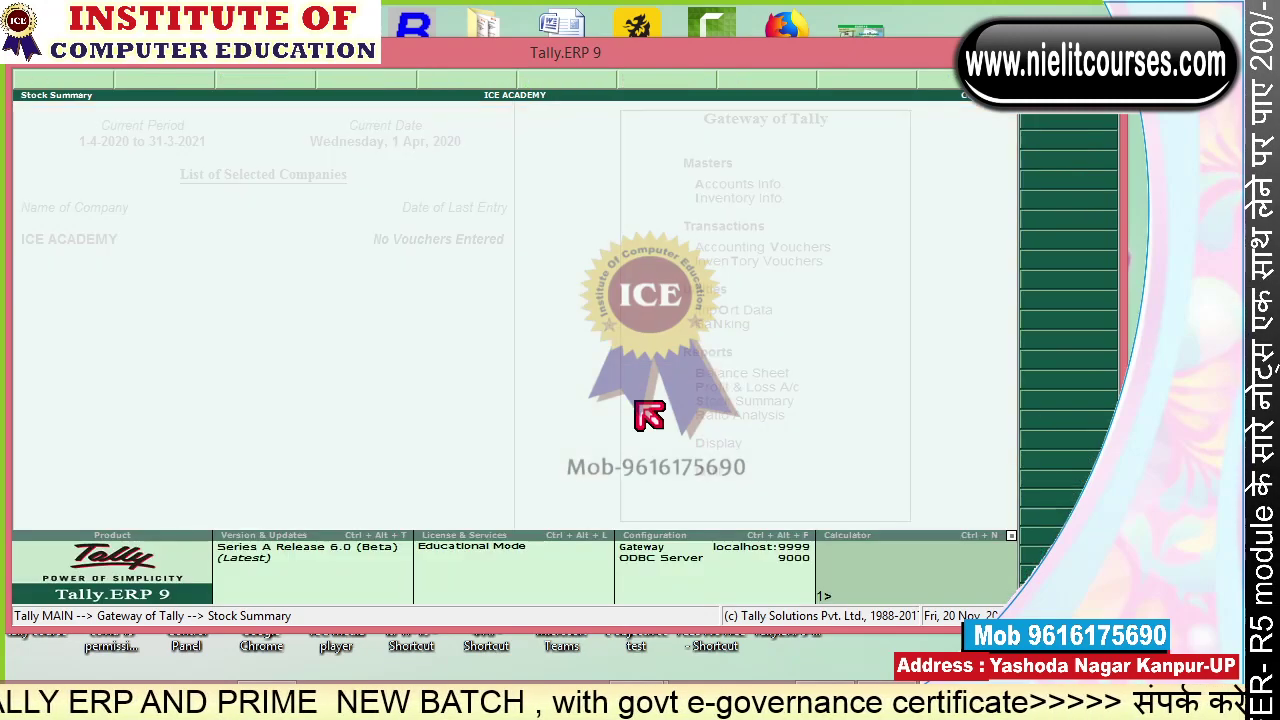
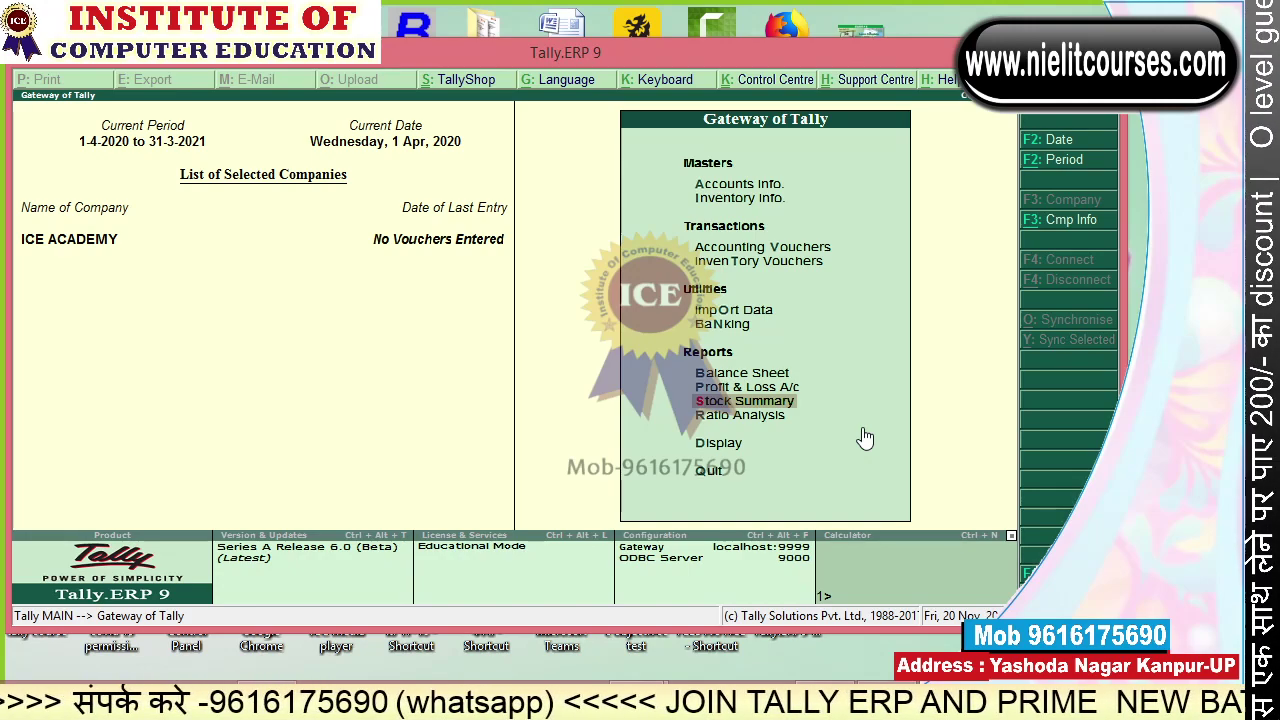
# Open the company's Inventory Features to review the available options, then quit without accepting any change.
pyautogui.press('F11')
pyautogui.press('Down')
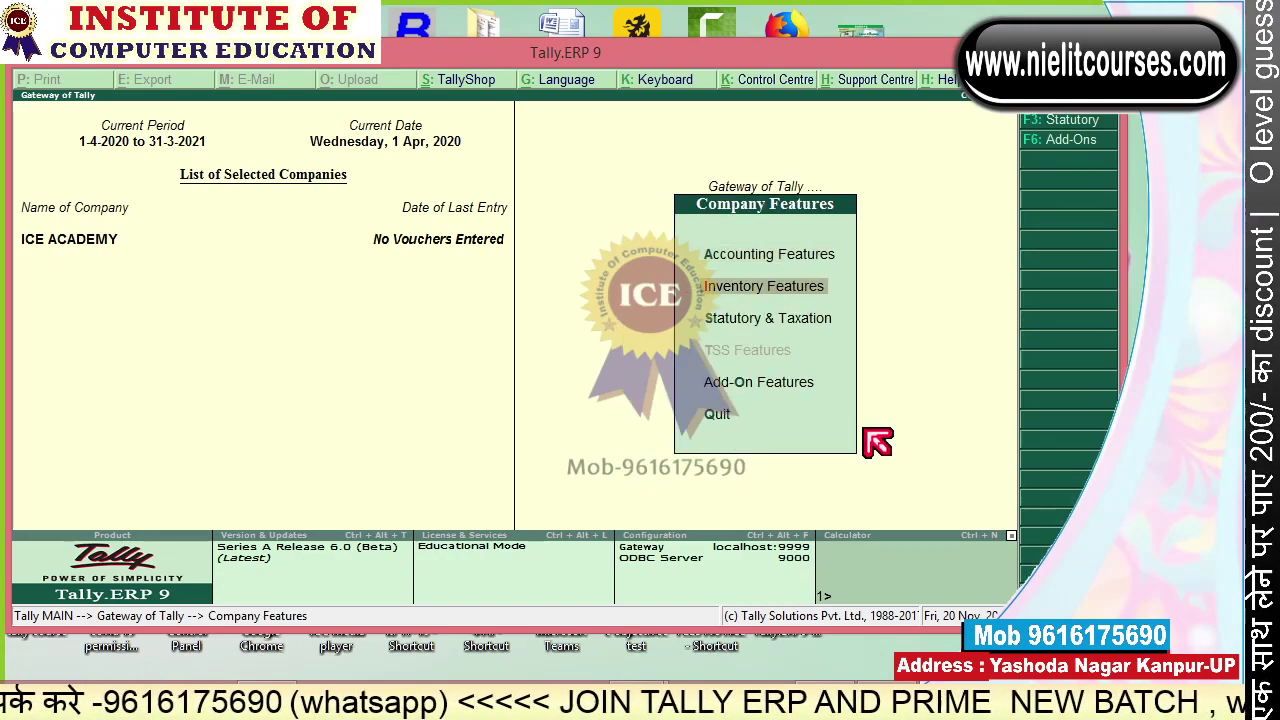
pyautogui.press('Return')
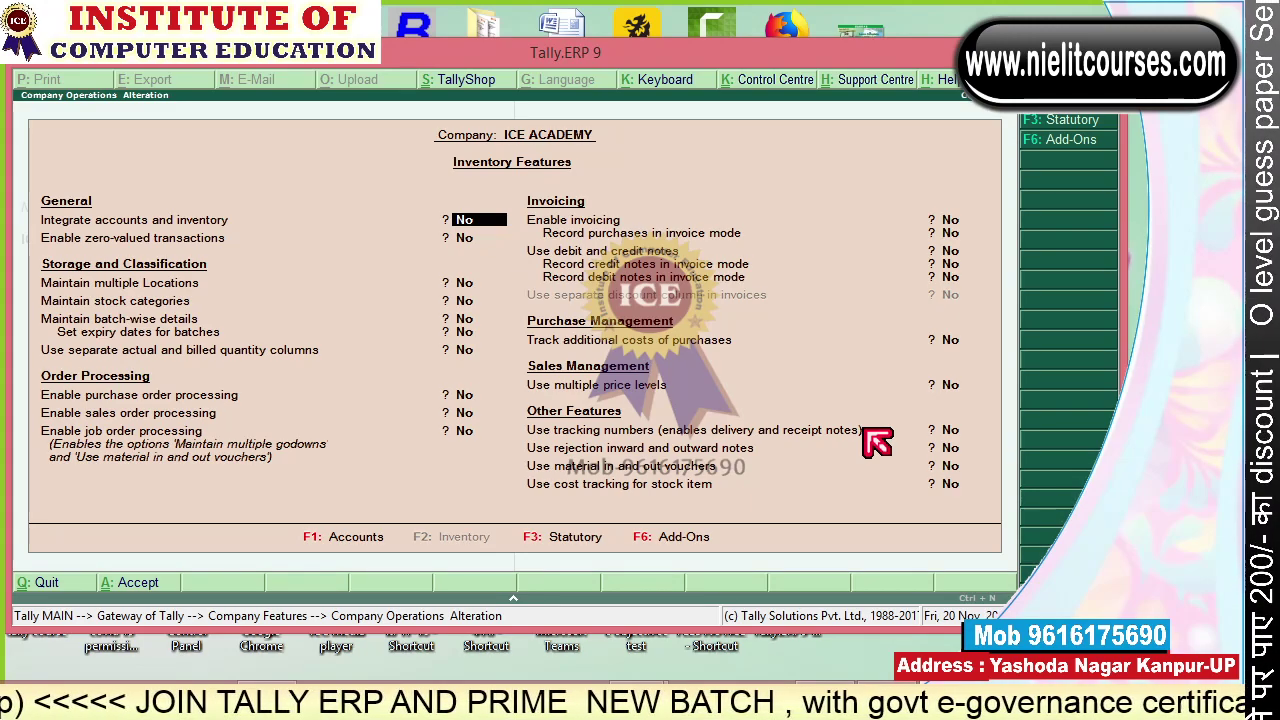
pyautogui.press('Return')
pyautogui.press('Return')
pyautogui.press('BackSpace')
pyautogui.press('Escape')
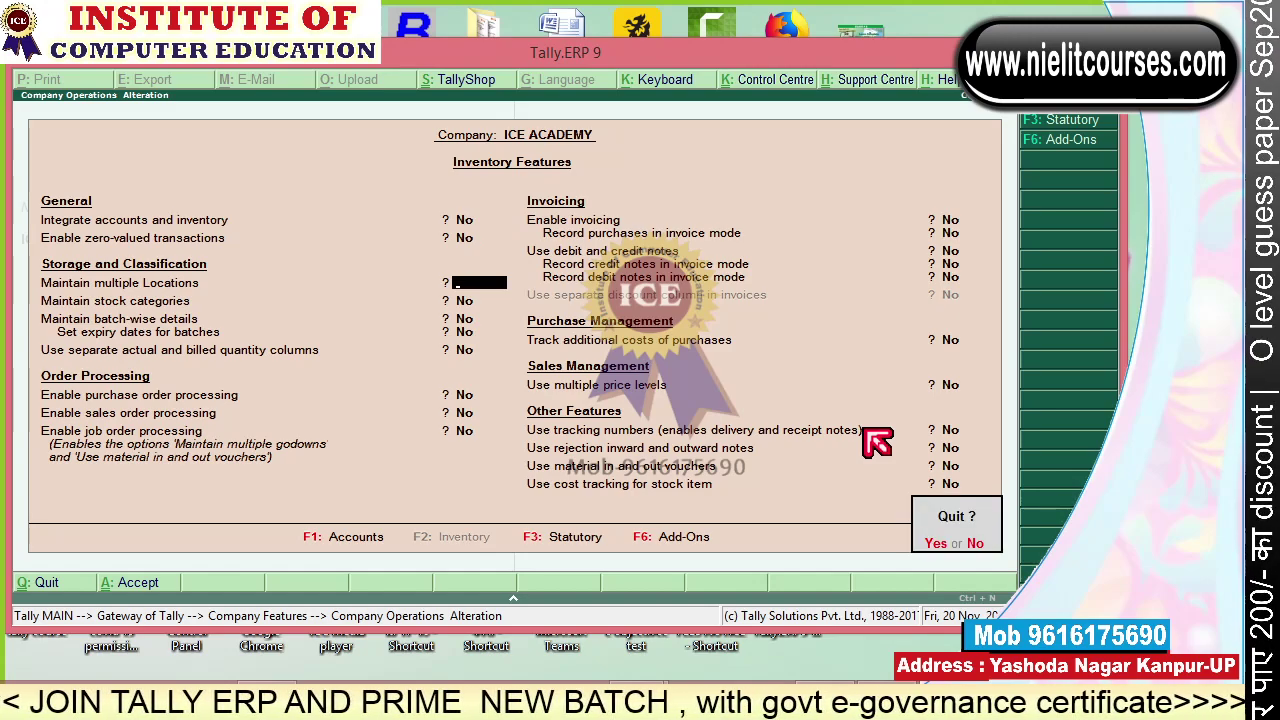
pyautogui.press('y')
# Display the list of existing units of measure under Inventory Info, then return to the Inventory Info menu.
pyautogui.press('Up')
pyautogui.press('Up')
pyautogui.press('Up')
pyautogui.press('Up')
pyautogui.press('Up')
pyautogui.press('Up')
pyautogui.press('Up')
pyautogui.press('Up')
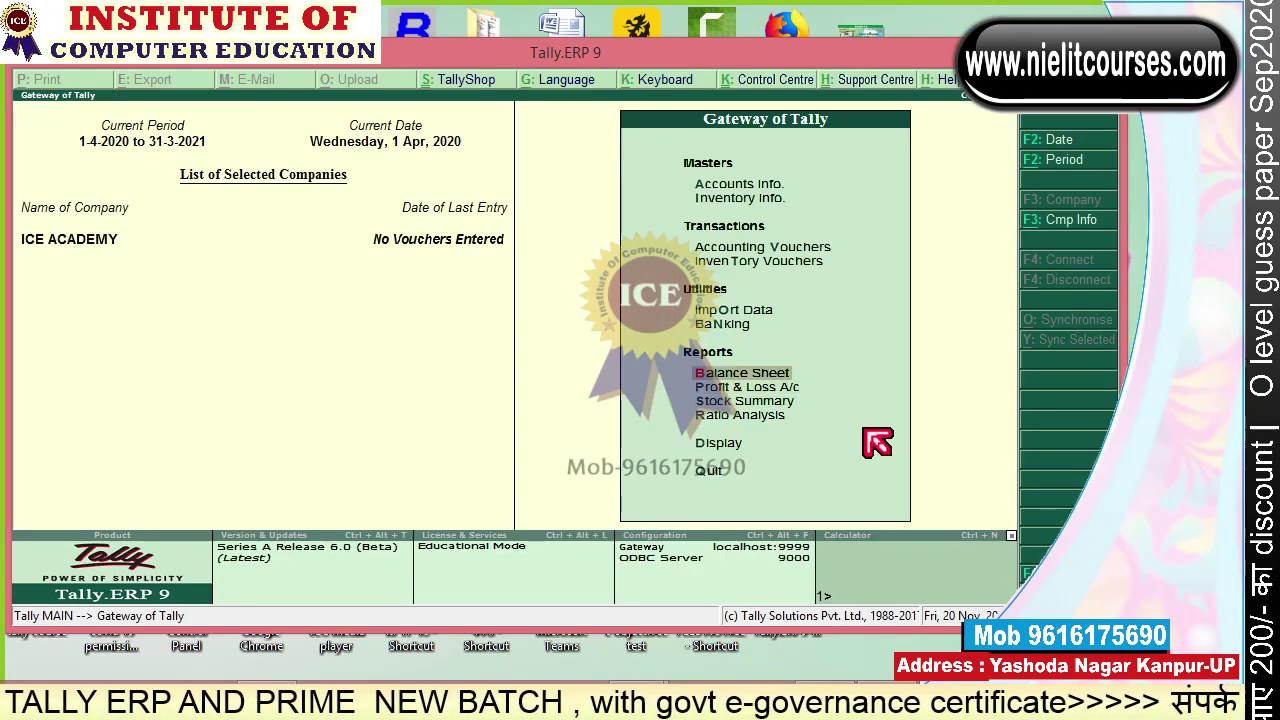
pyautogui.press('Down')
pyautogui.press('Return')
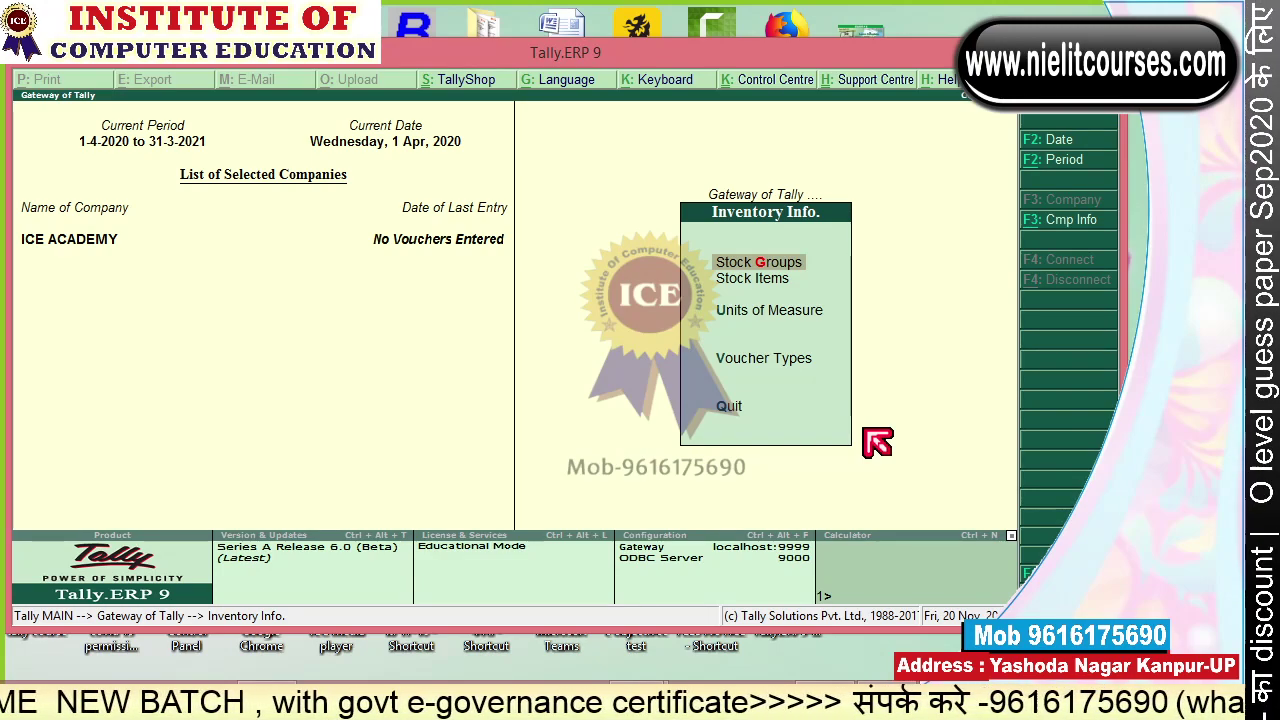
pyautogui.press('Down')
pyautogui.press('Down')
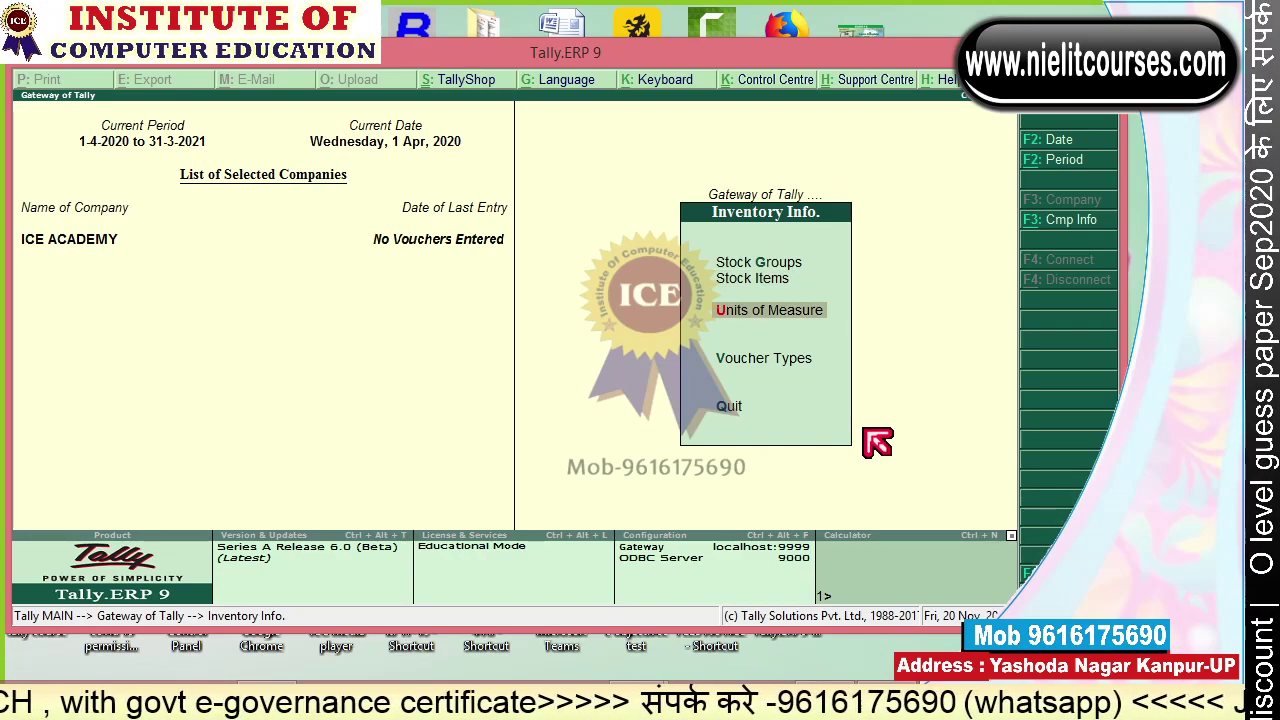
pyautogui.press('Return')
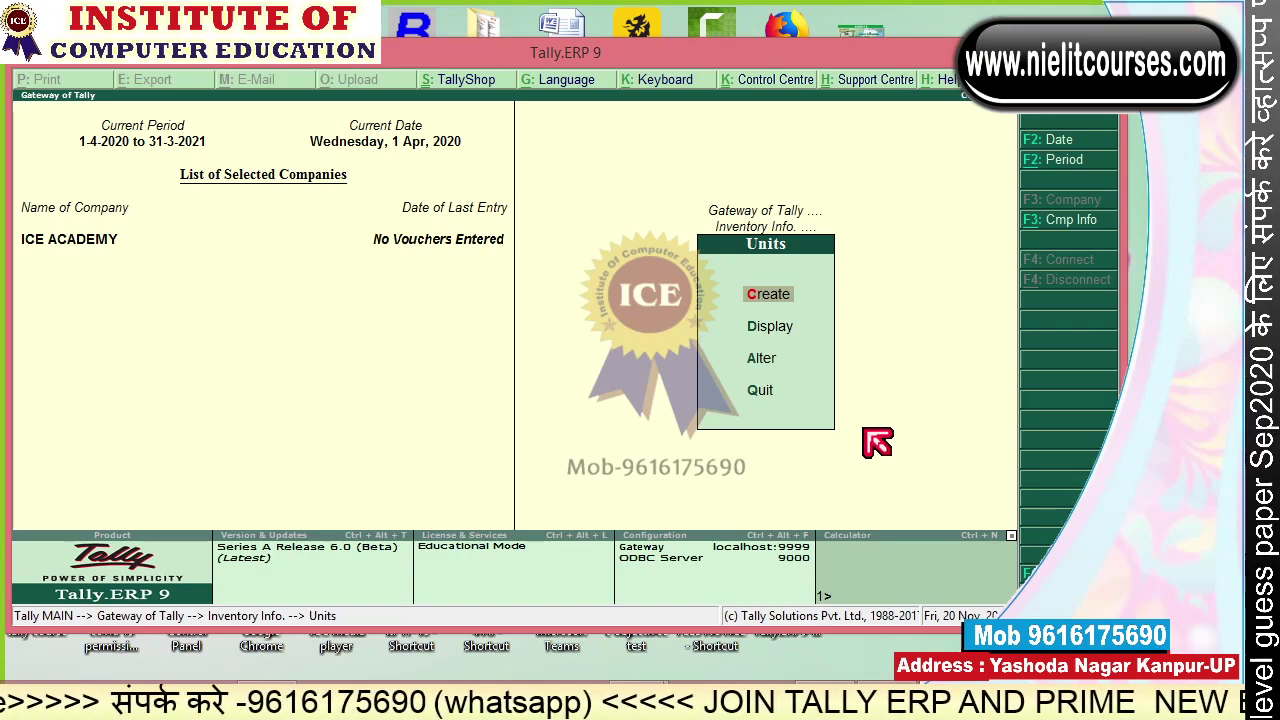
pyautogui.press('Down')
pyautogui.press('Return')
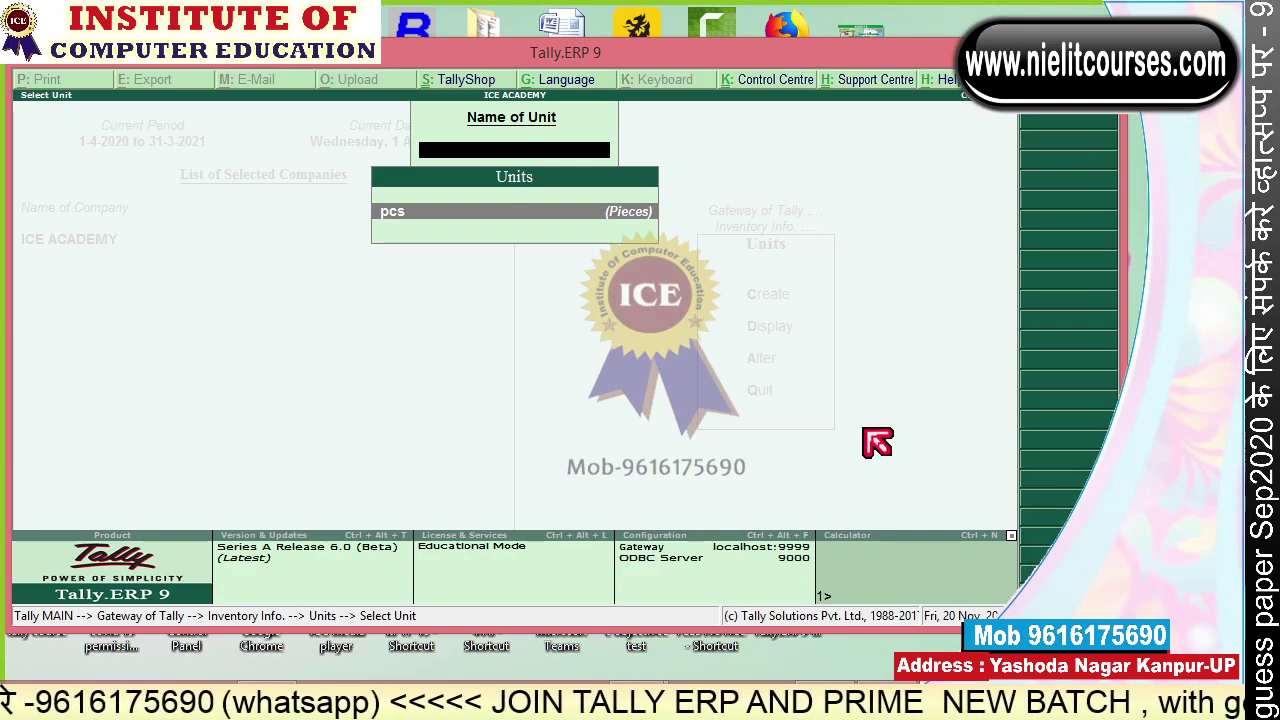
pyautogui.press('Escape')
pyautogui.press('Escape')
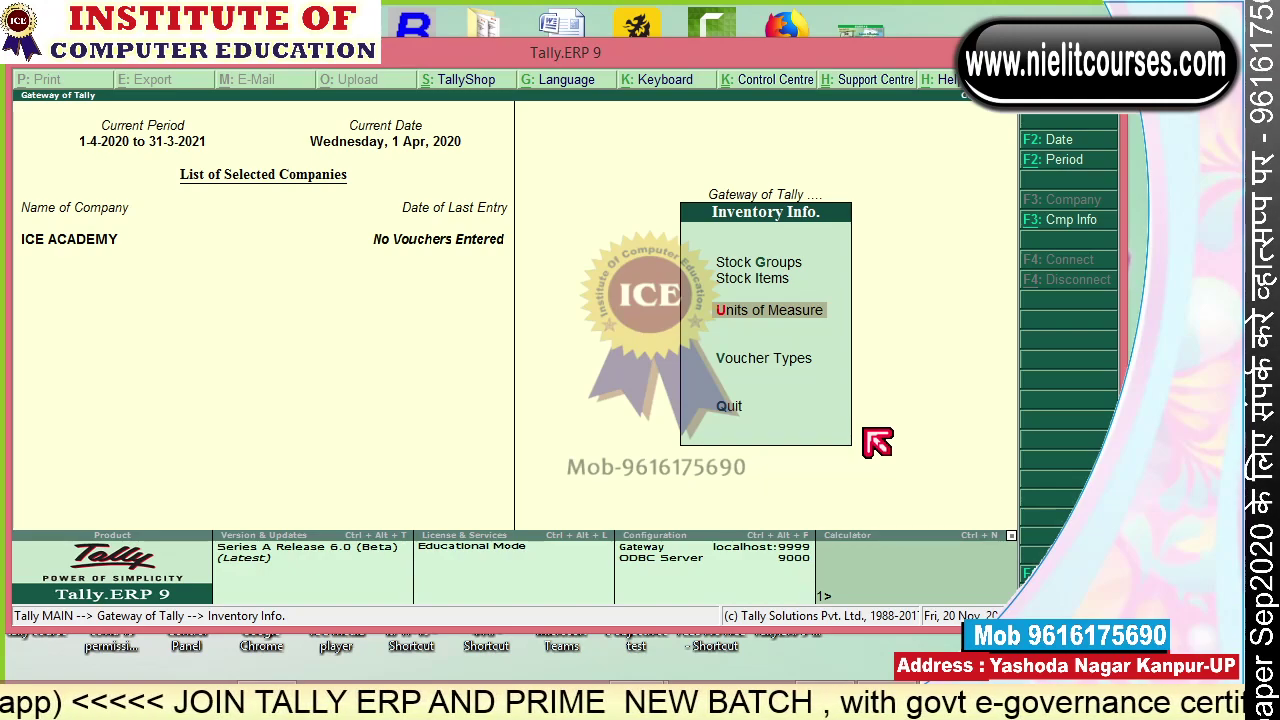
# Display the list of single stock groups, then return to the Inventory Info menu.
pyautogui.press('Up')
pyautogui.press('Up')
pyautogui.press('Return')
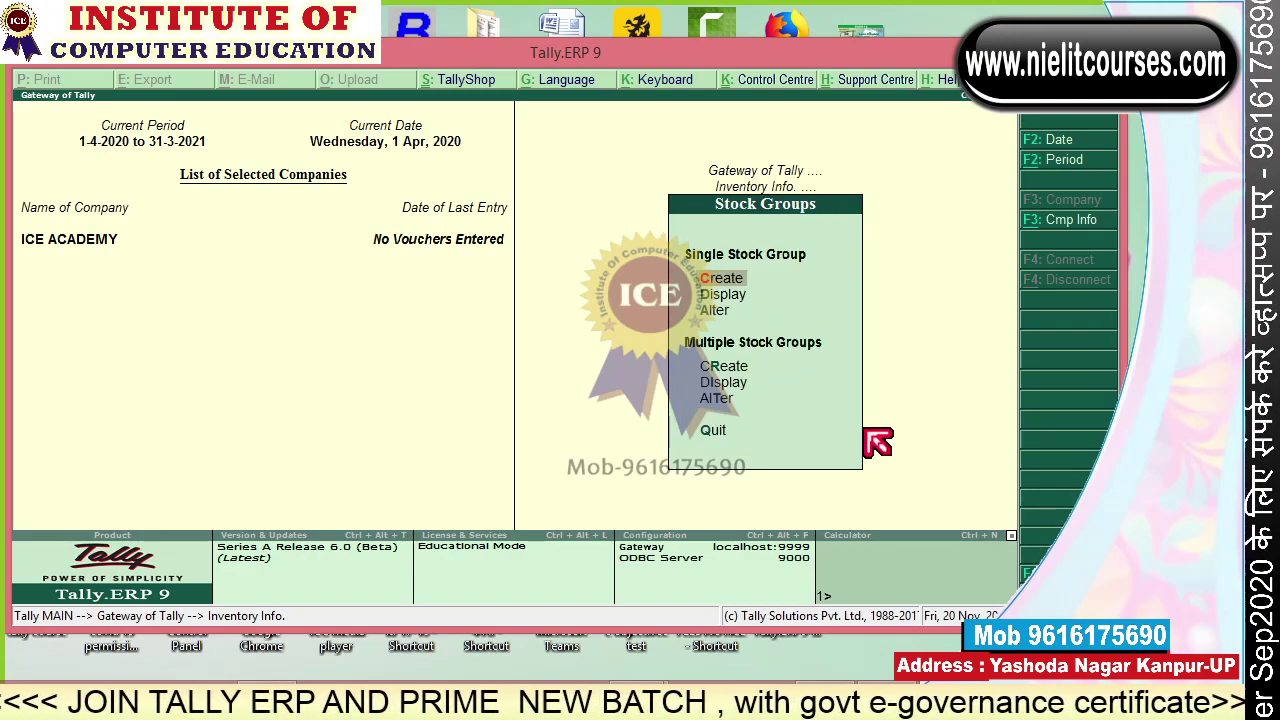
pyautogui.press('Down')
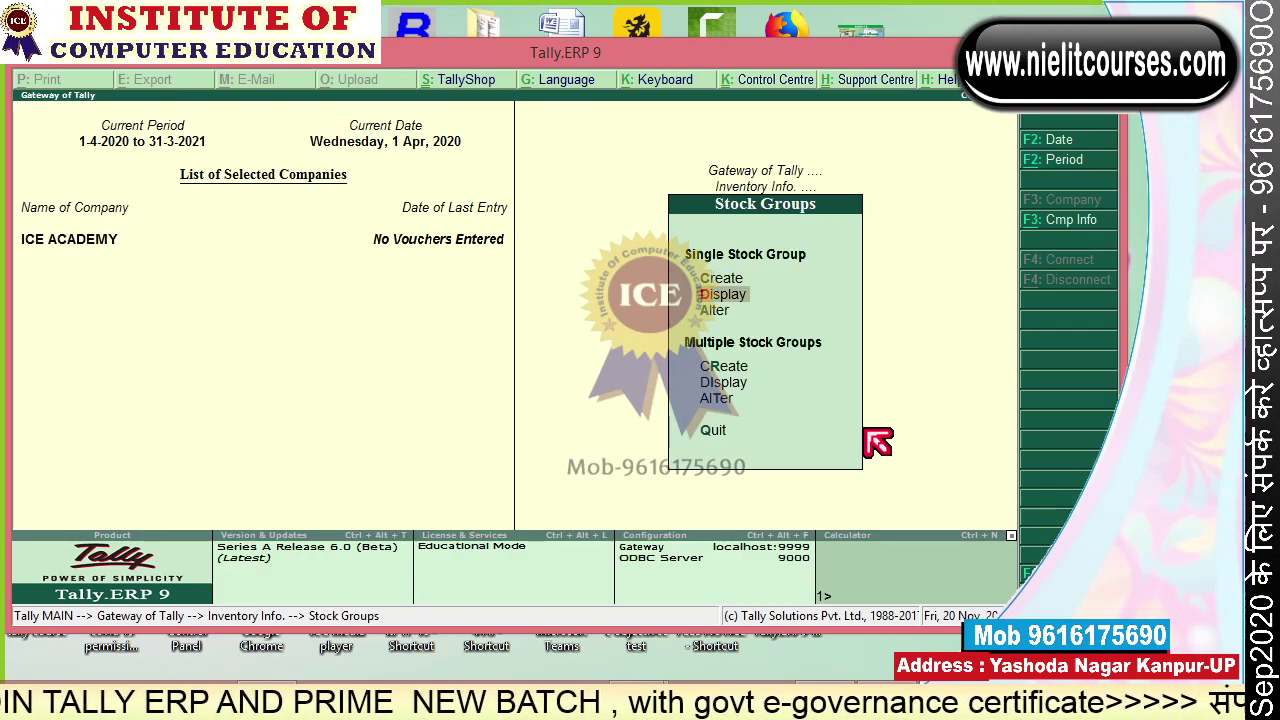
pyautogui.press('Return')
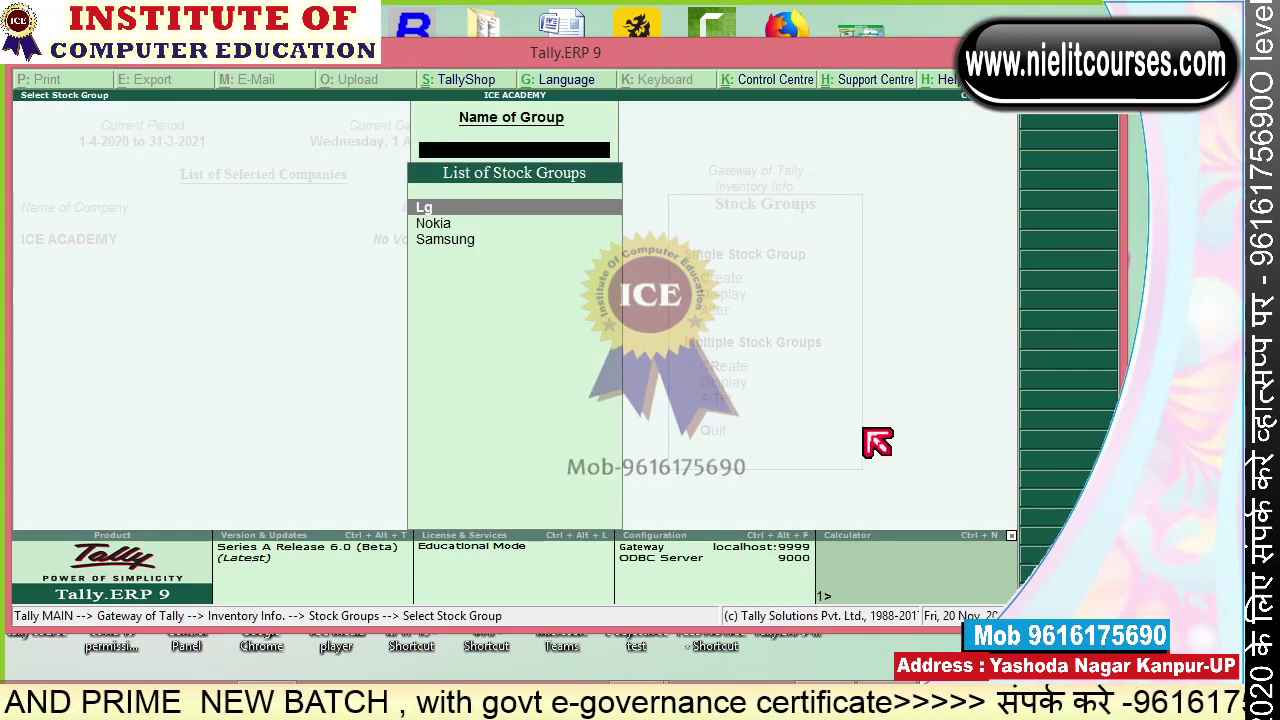
pyautogui.press('Escape')
pyautogui.press('Escape')
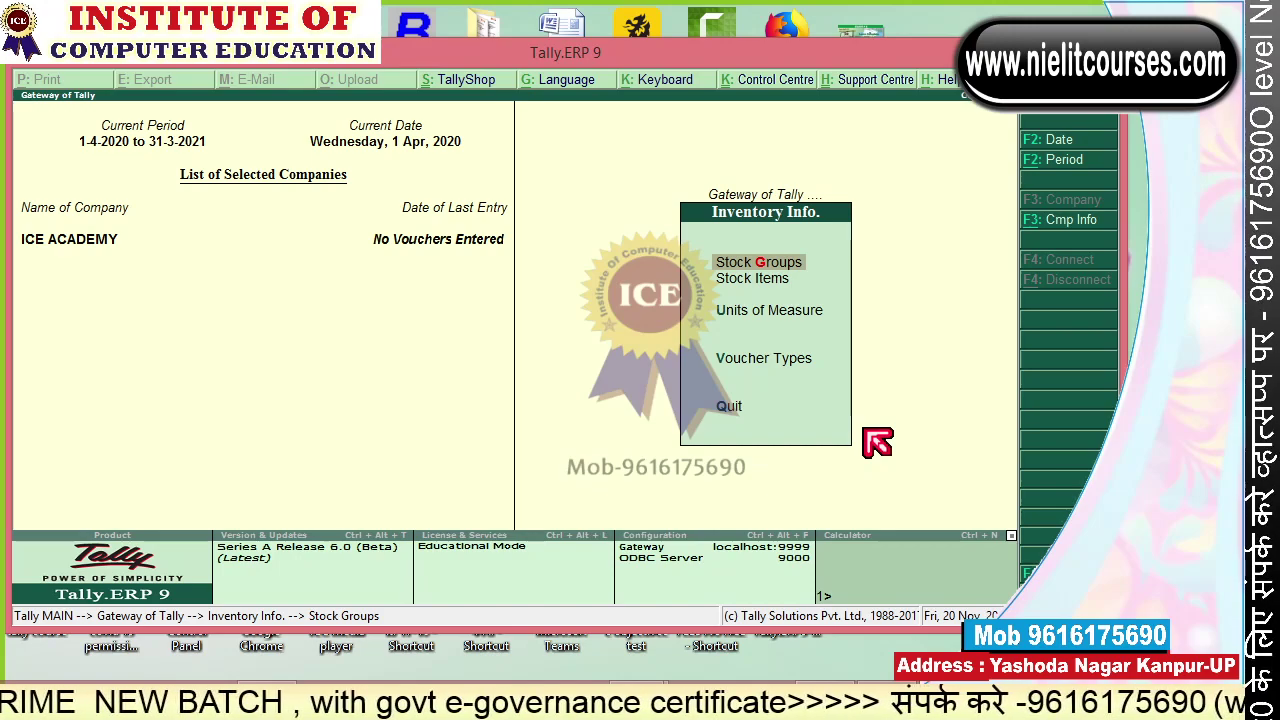
# Display multiple stock items for All Items under Inventory Info, then return to the Gateway of Tally.
pyautogui.press('Down')
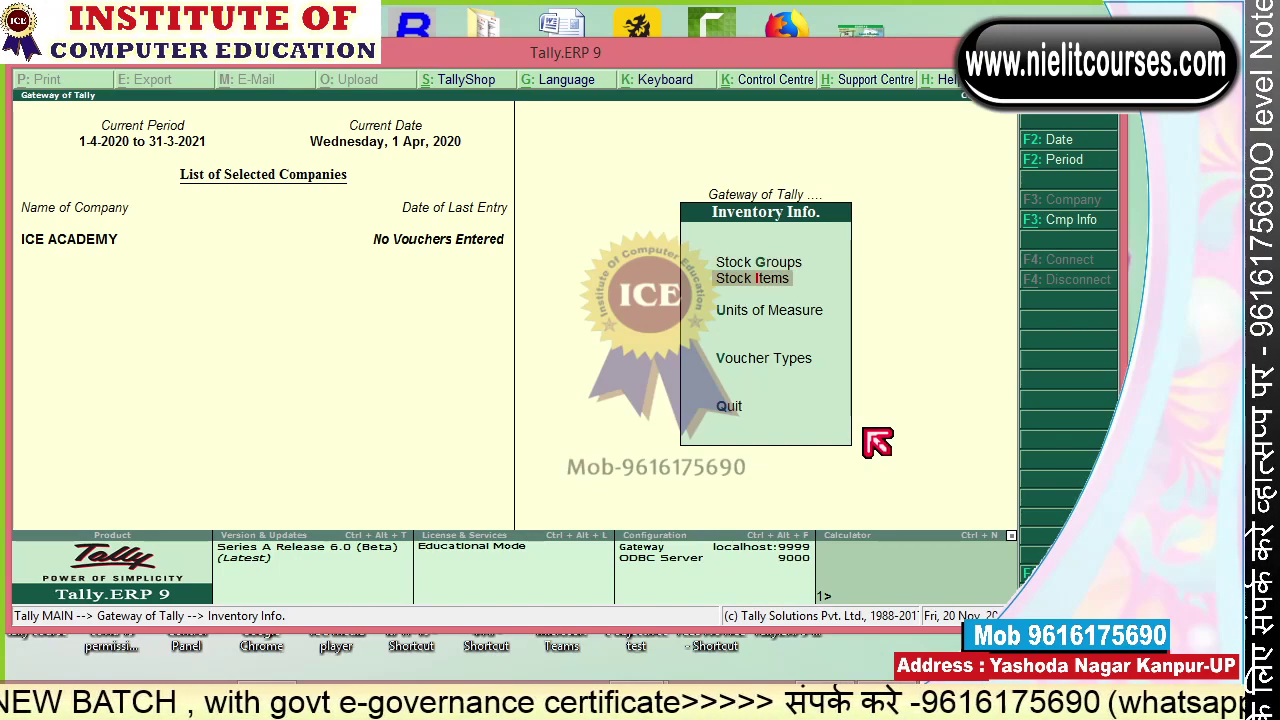
pyautogui.press('Return')
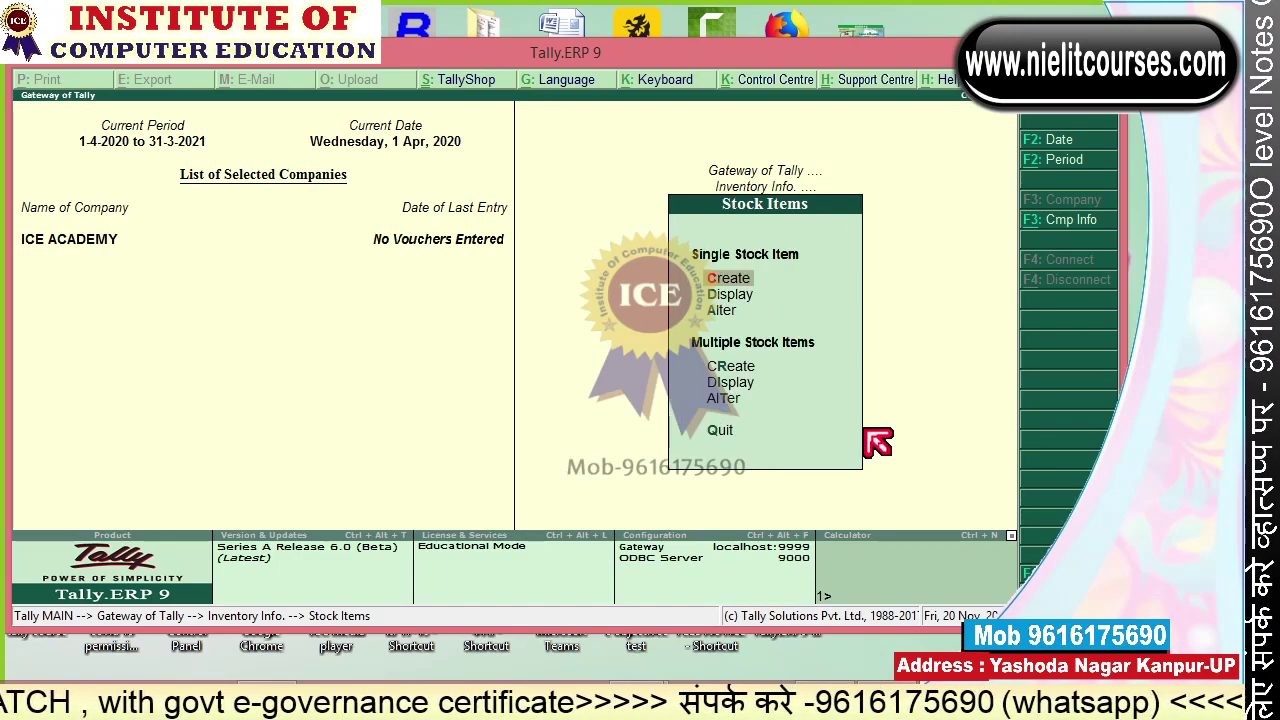
pyautogui.press('Down')
pyautogui.press('Down')
pyautogui.press('Down')
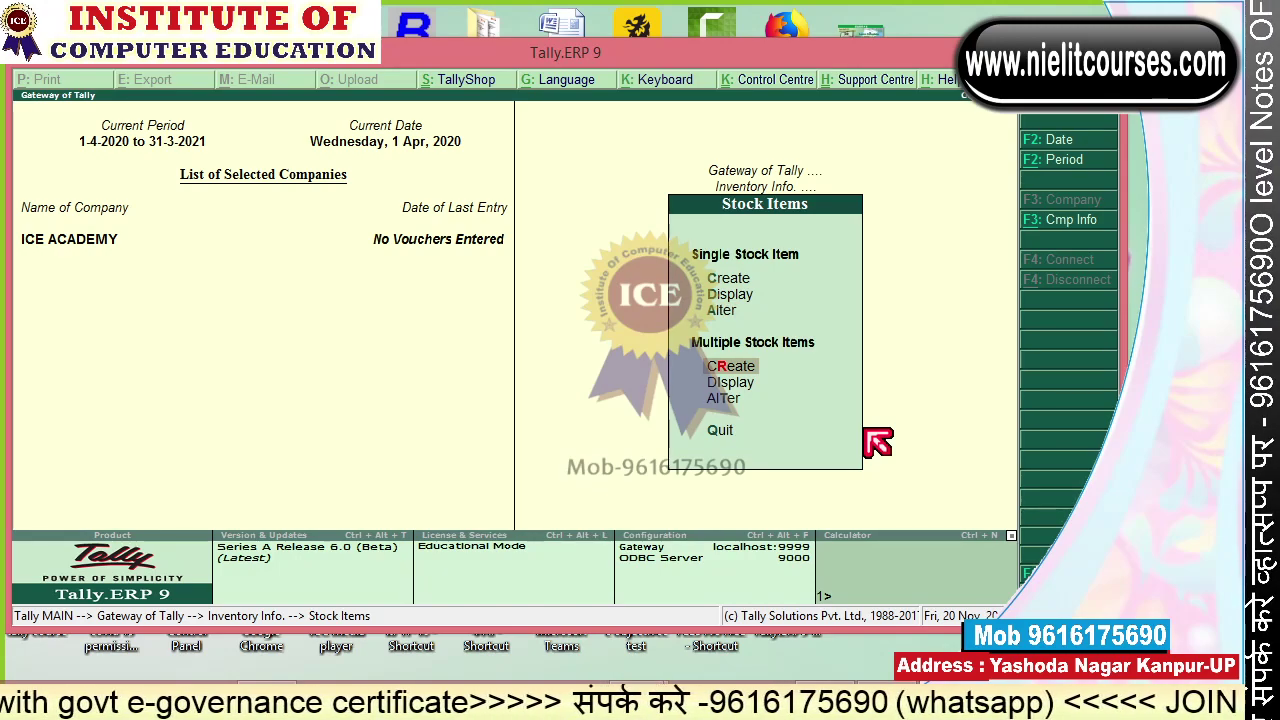
pyautogui.press('Return')
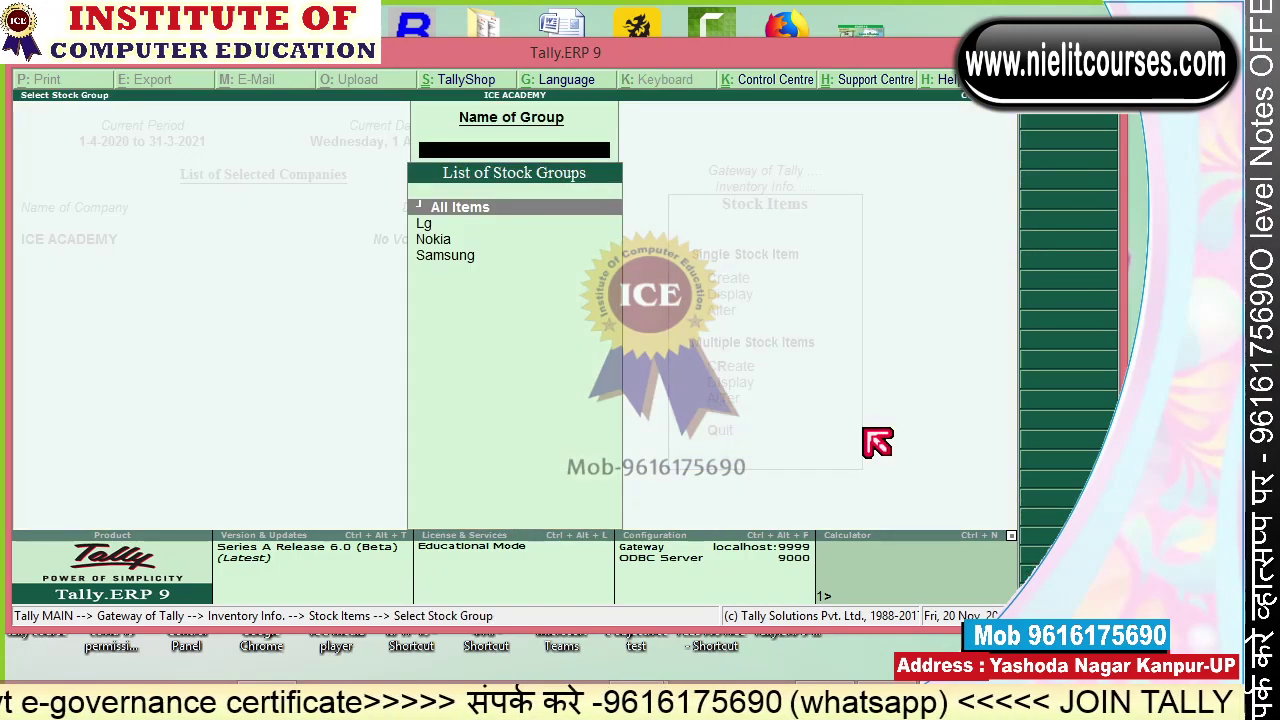
pyautogui.press('Return')
pyautogui.press('Escape')
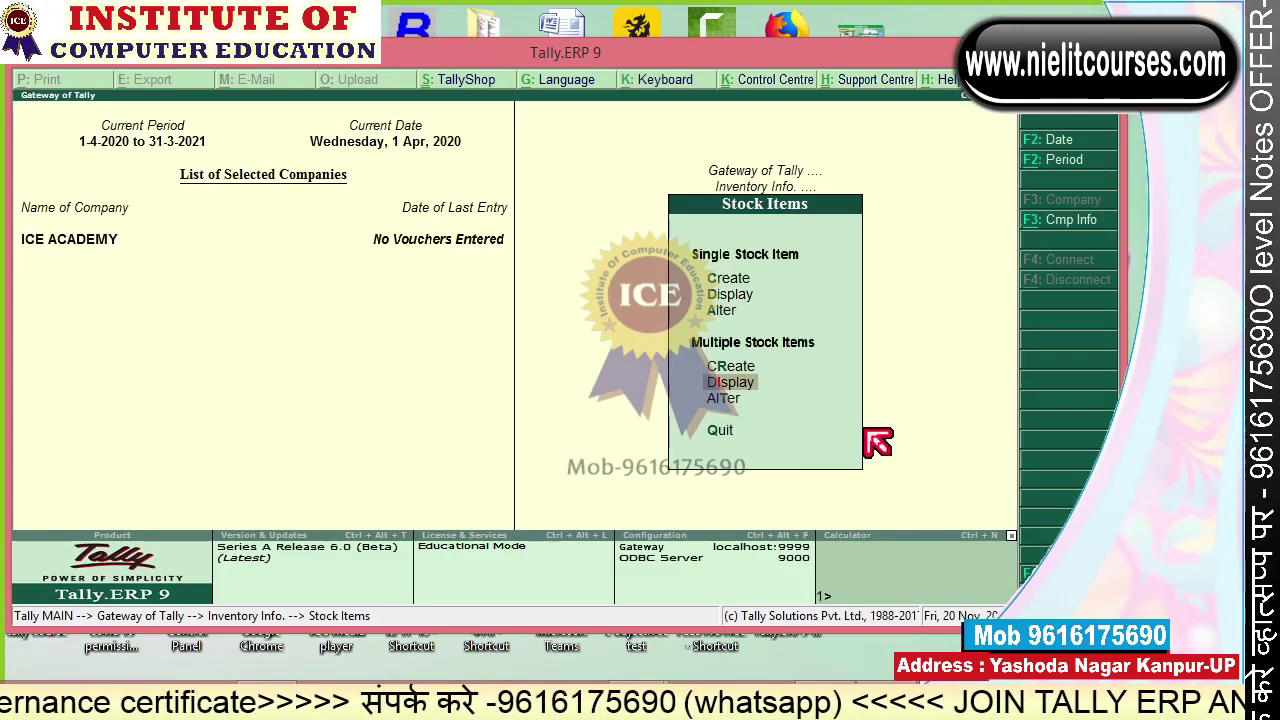
pyautogui.press('Escape')
pyautogui.press('Escape')
# Open the Stock Summary in detailed view to review every item's quantity, rate and value, then return to the Gateway of Tally.
pyautogui.press('Down')
pyautogui.press('Down')
pyautogui.press('Down')
pyautogui.press('Down')
pyautogui.press('Down')
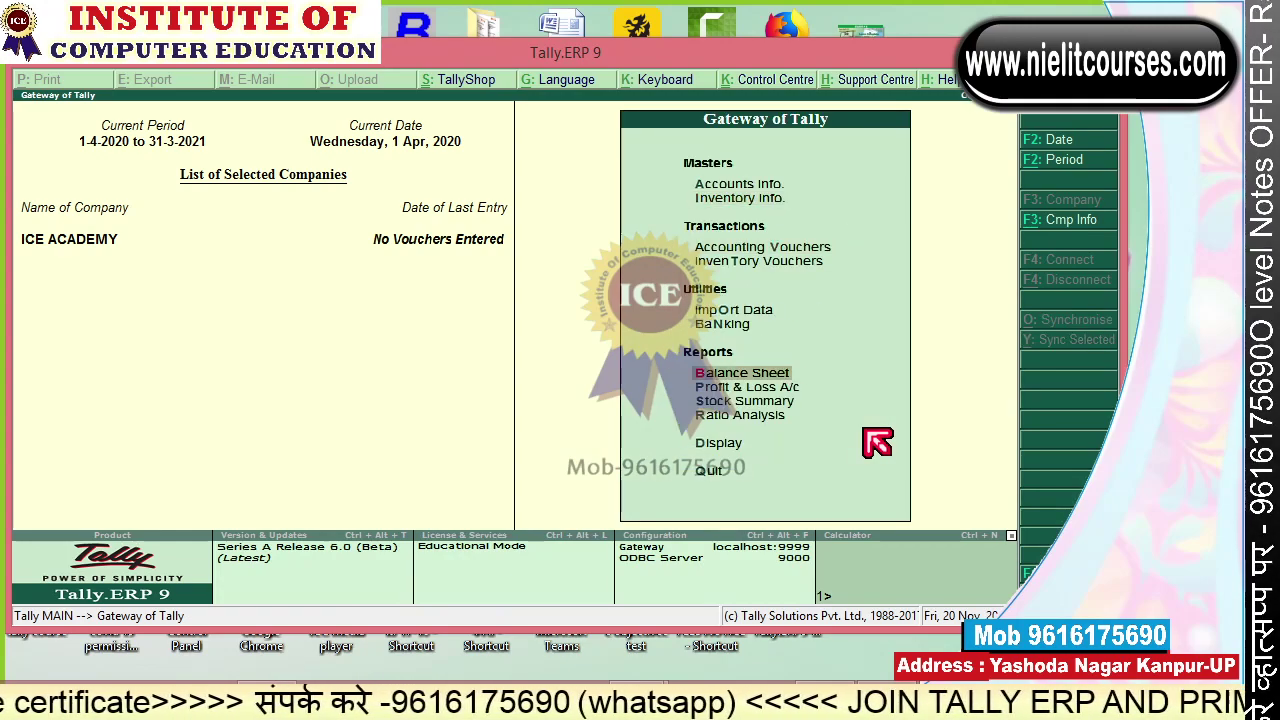
pyautogui.press('Down')
pyautogui.press('Down')
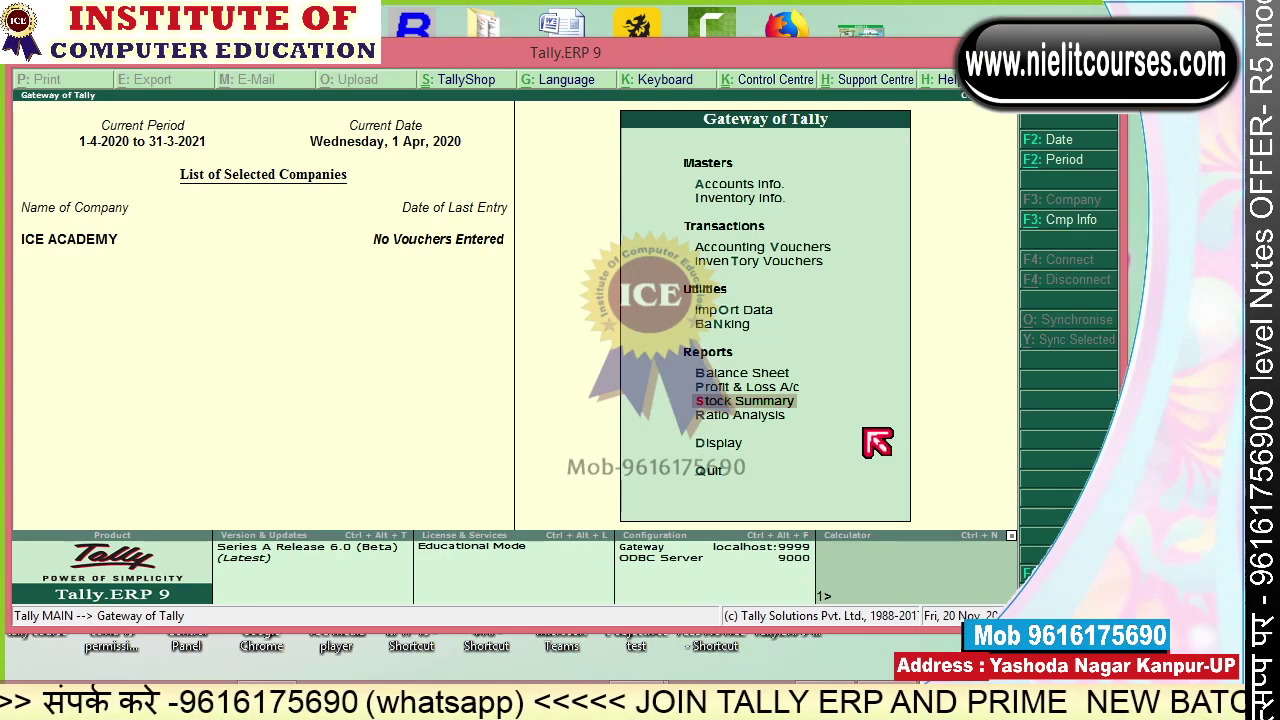
pyautogui.press('Return')
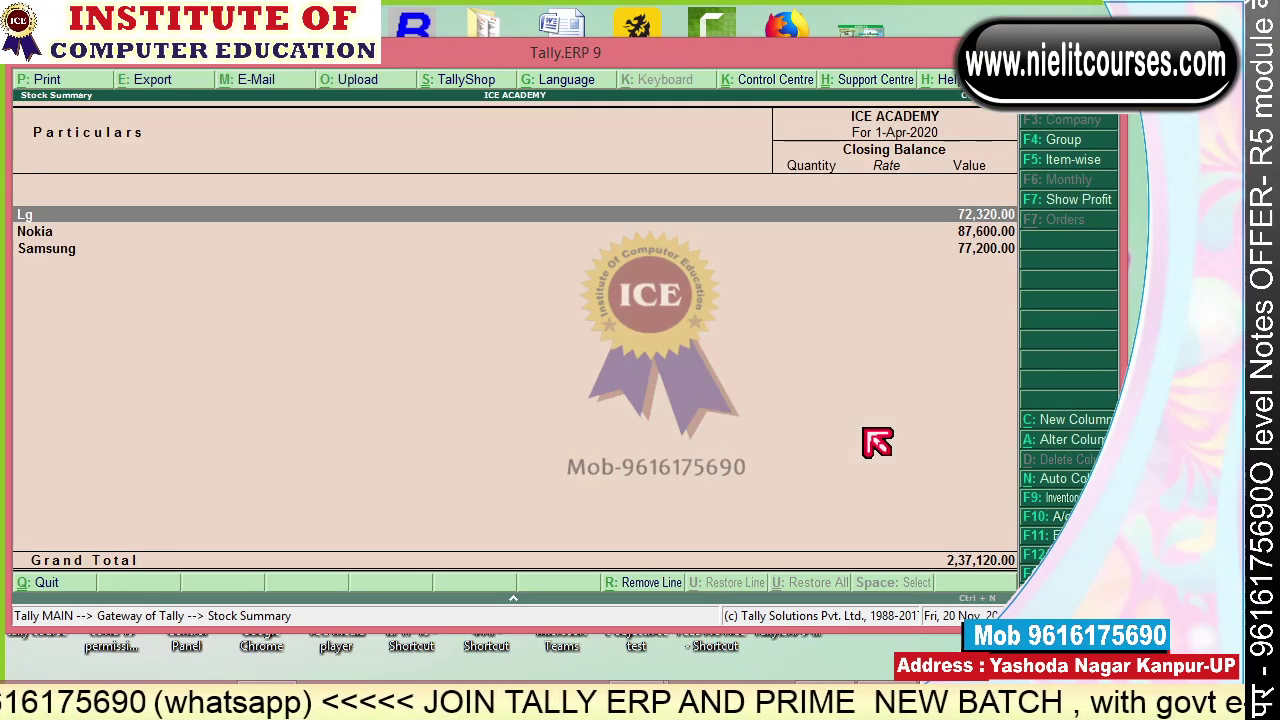
pyautogui.hotkey('alt', 'F1')
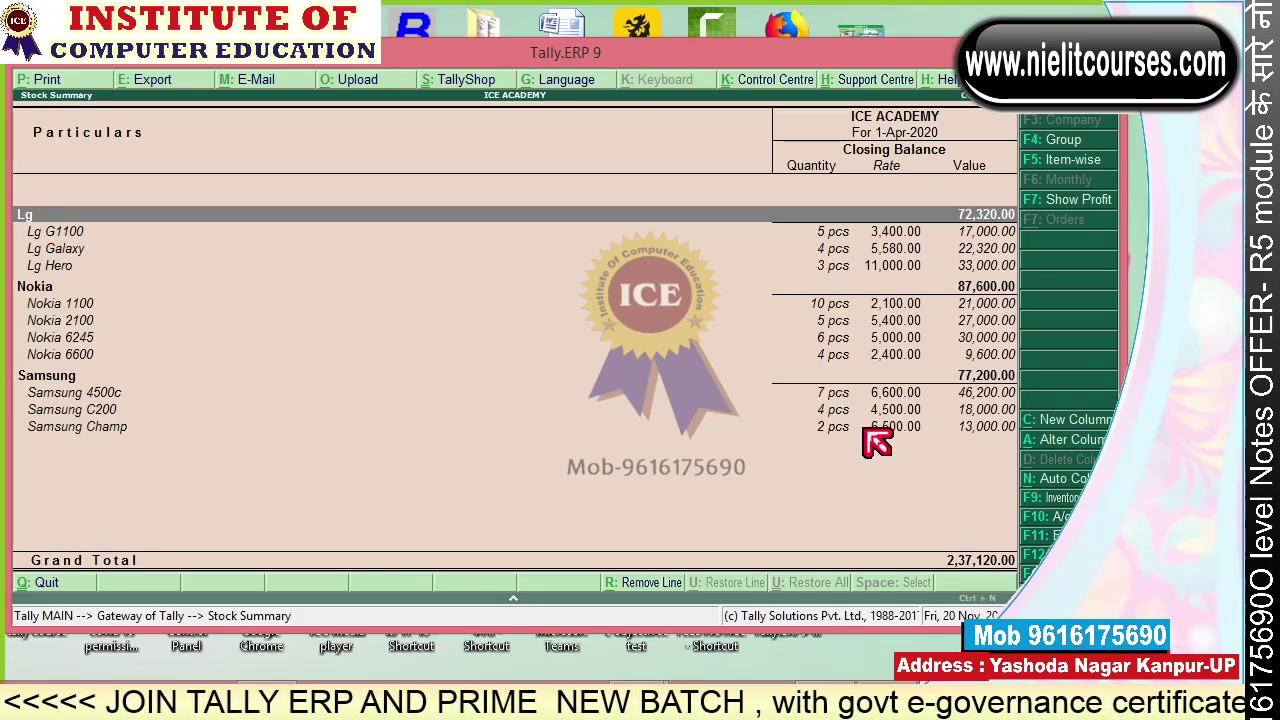
pyautogui.press('Escape')
# Create a single stock group named Mobile under Primary, leaving the addition of item quantities set to No.
pyautogui.press('Up')
pyautogui.press('Up')
pyautogui.press('Up')
pyautogui.press('Up')
pyautogui.press('Up')
pyautogui.press('Up')
pyautogui.press('Up')
pyautogui.press('Up')
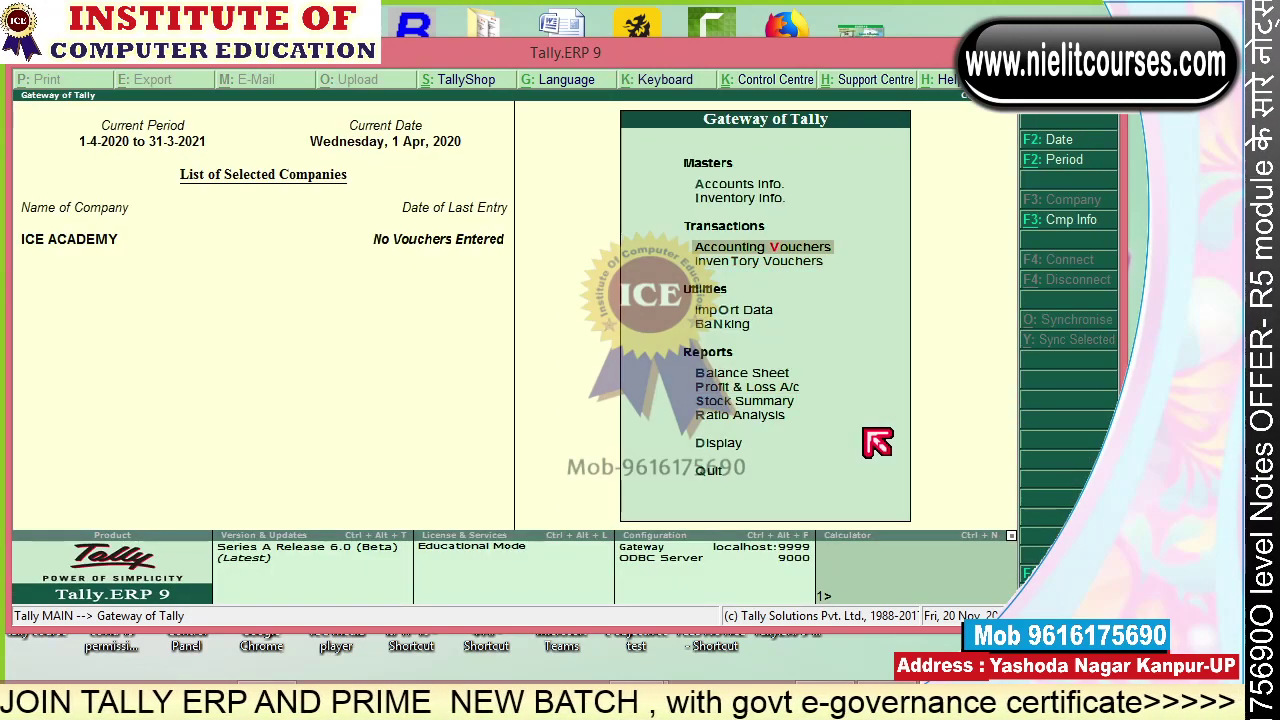
pyautogui.press('Down')
pyautogui.press('Return')
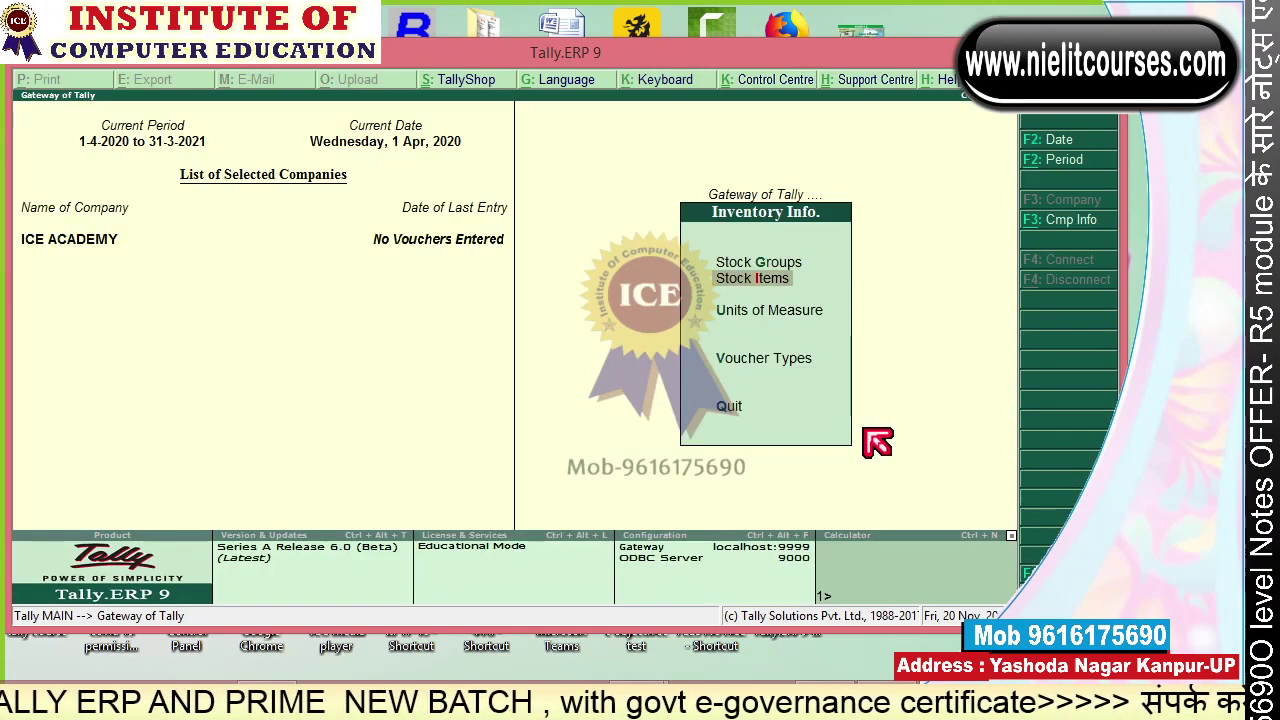
pyautogui.press('Return')
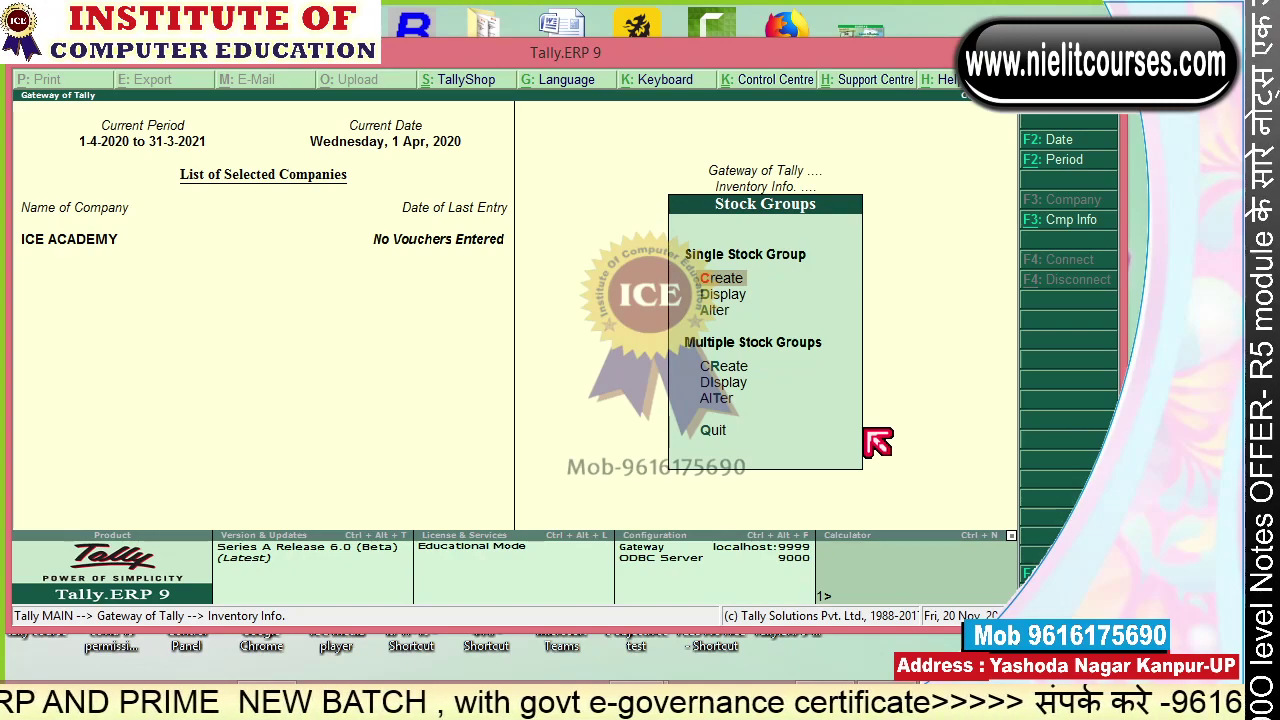
pyautogui.press('Return')
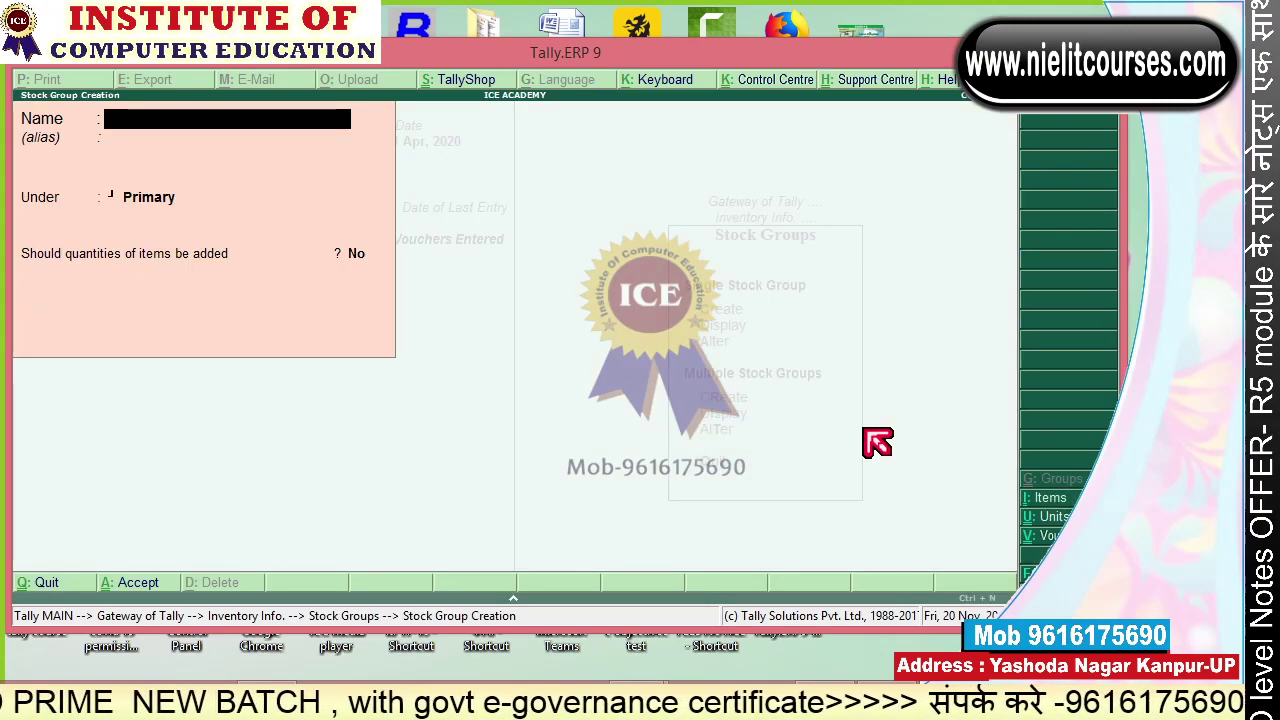
pyautogui.write('Mobile')
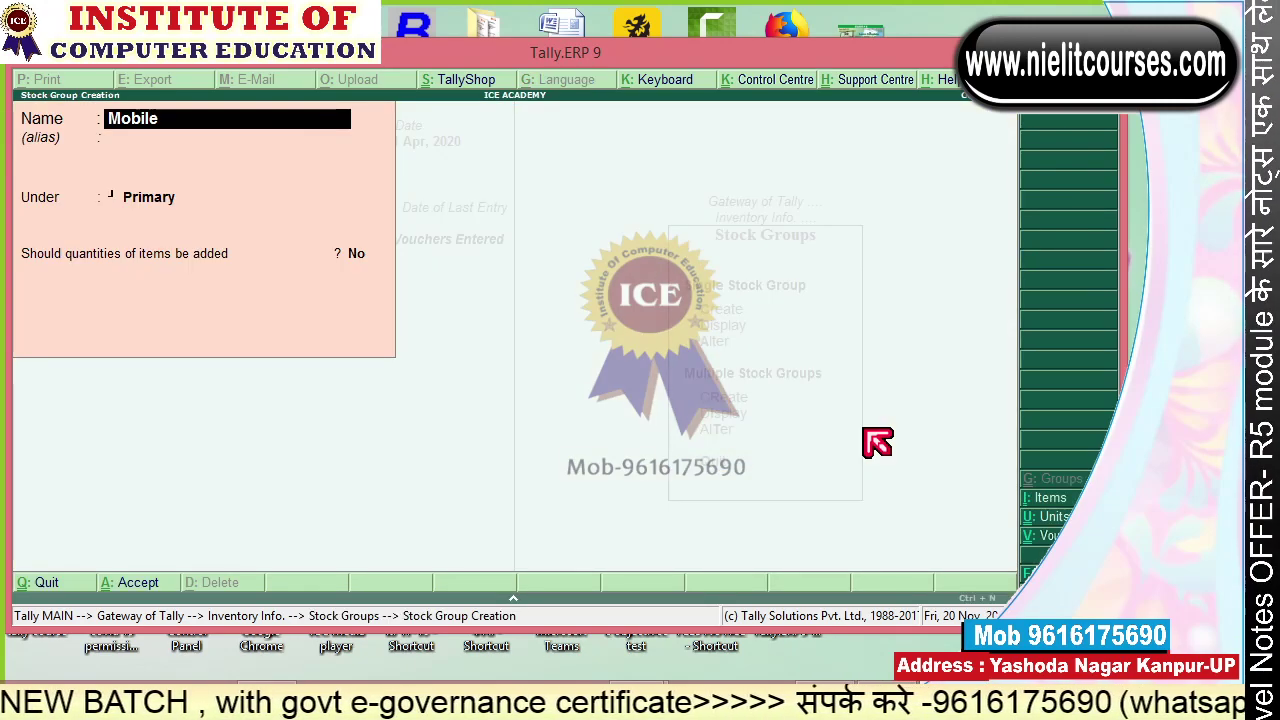
pyautogui.press('Return')
pyautogui.press('Return')
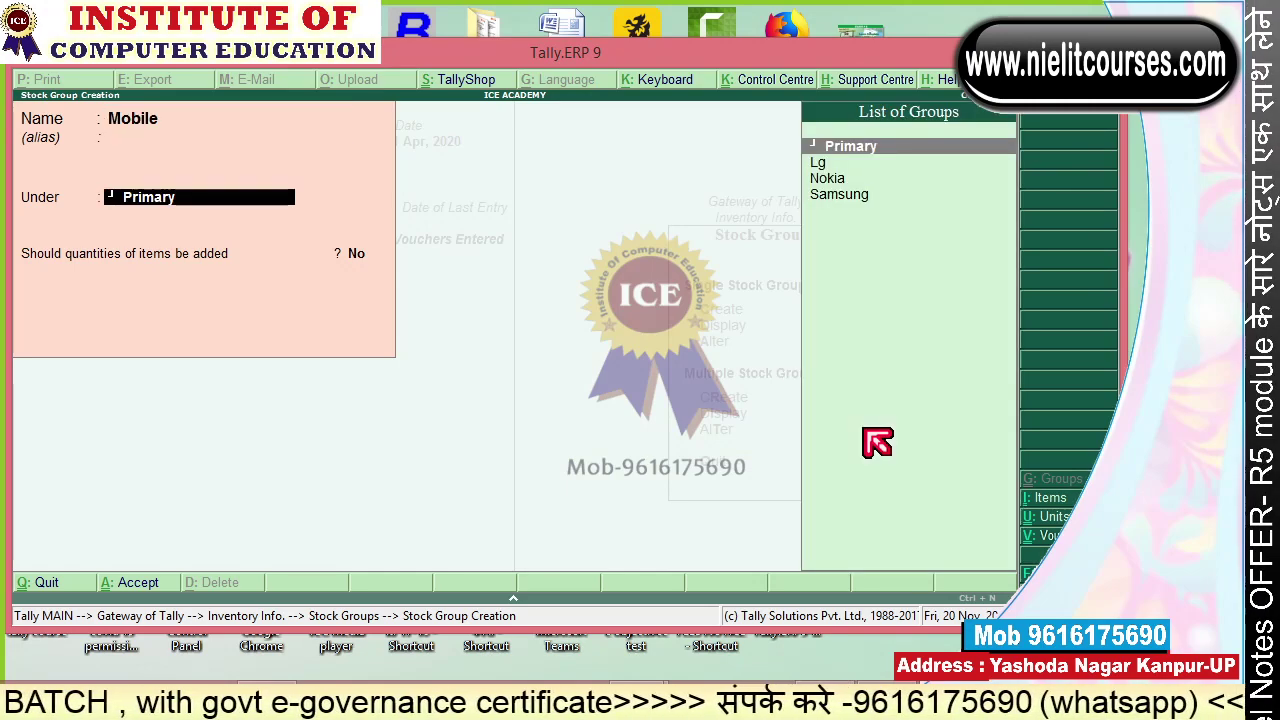
pyautogui.press('Return')
pyautogui.press('Return')
pyautogui.press('Return')
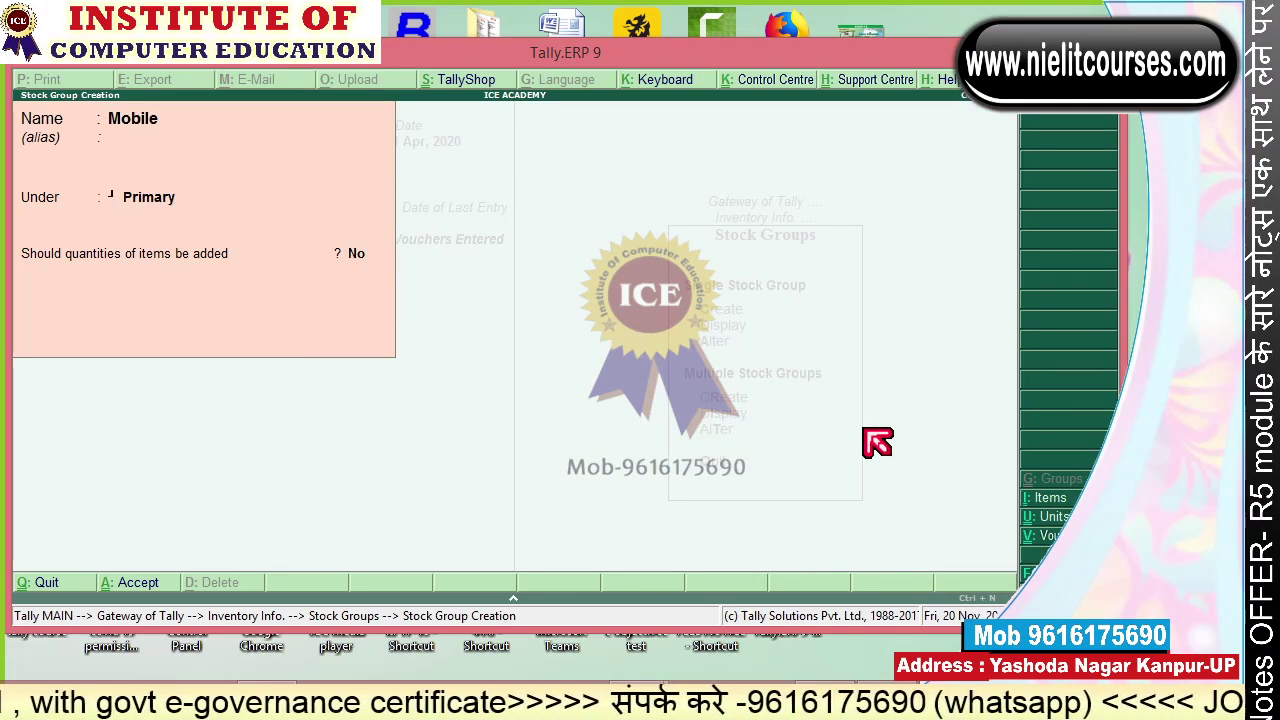
pyautogui.press('Escape')
# Create a stock group named Accessaries under Primary with item quantities not added, then return to the Stock Groups menu.
pyautogui.press('Return')
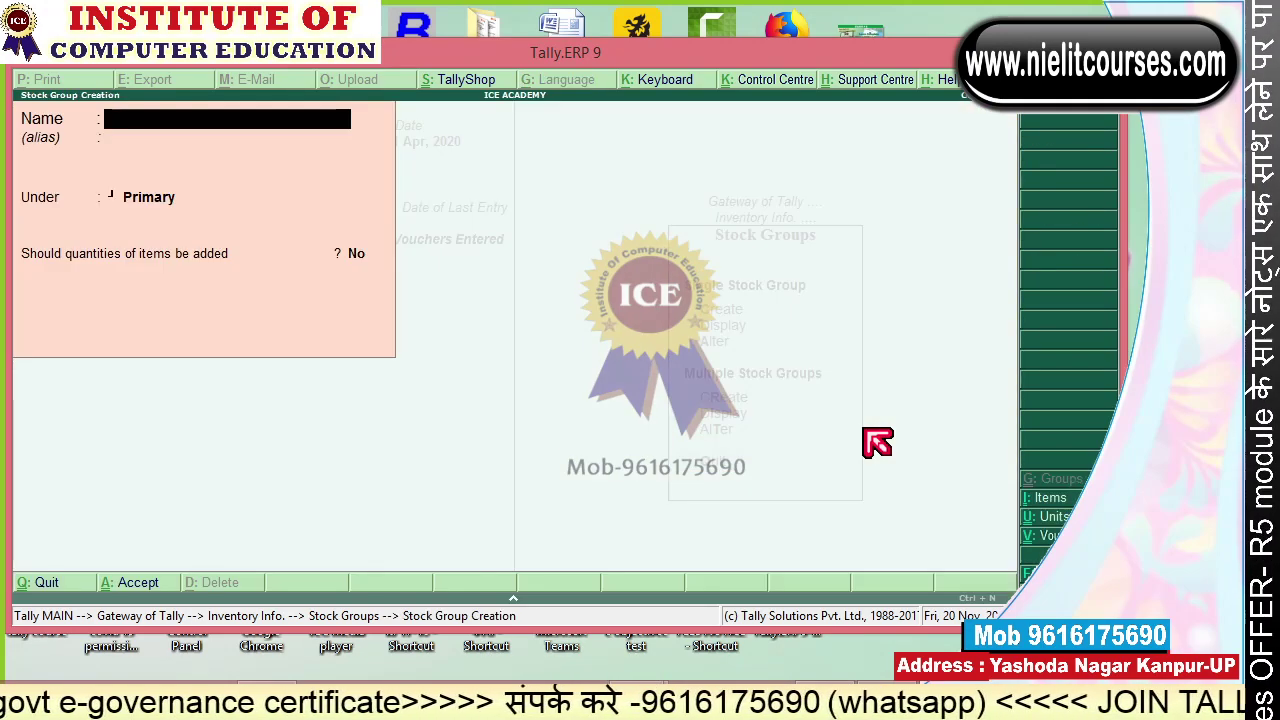
pyautogui.write('Acc')
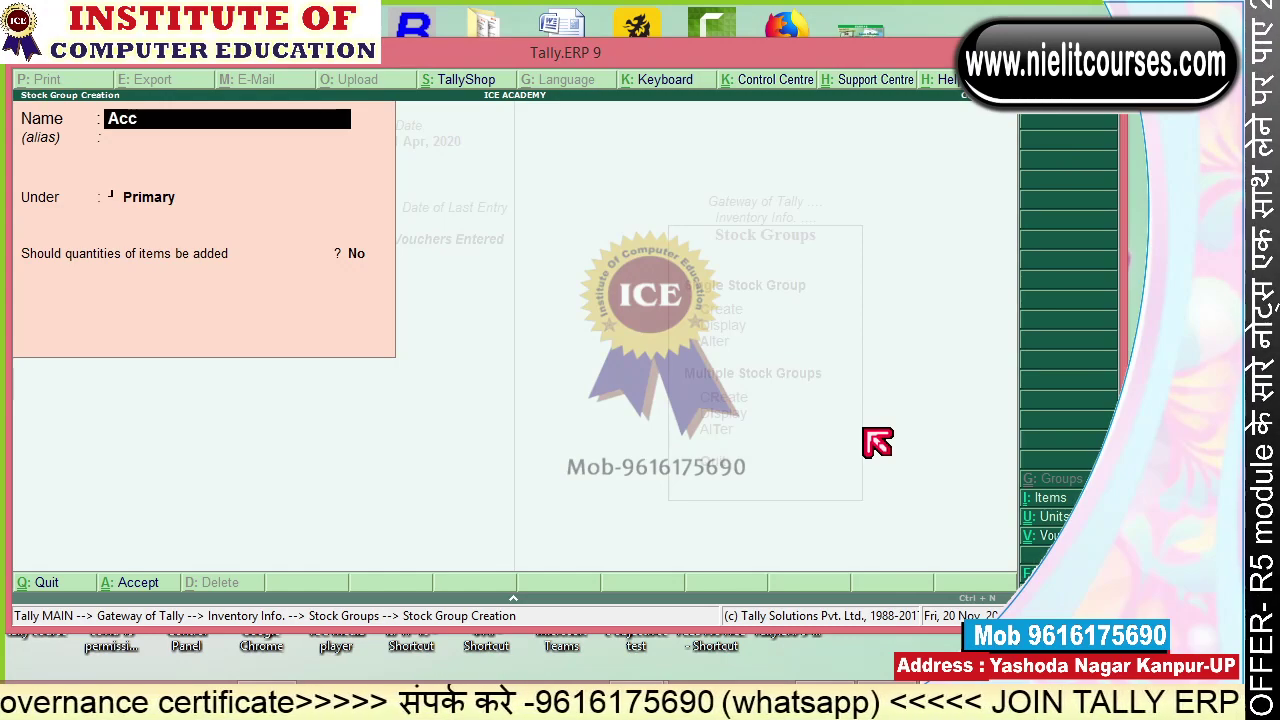
pyautogui.write('essari')
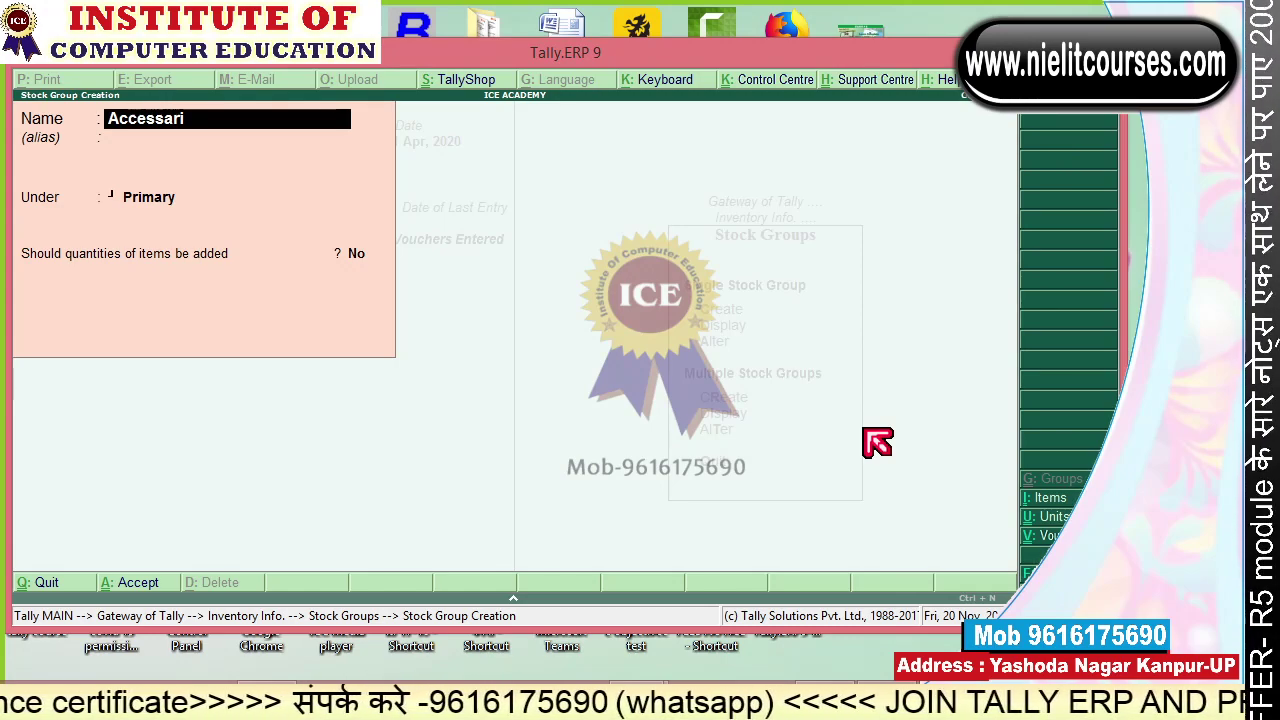
pyautogui.write('es')
pyautogui.press('Return')
pyautogui.press('Return')
pyautogui.press('Return')
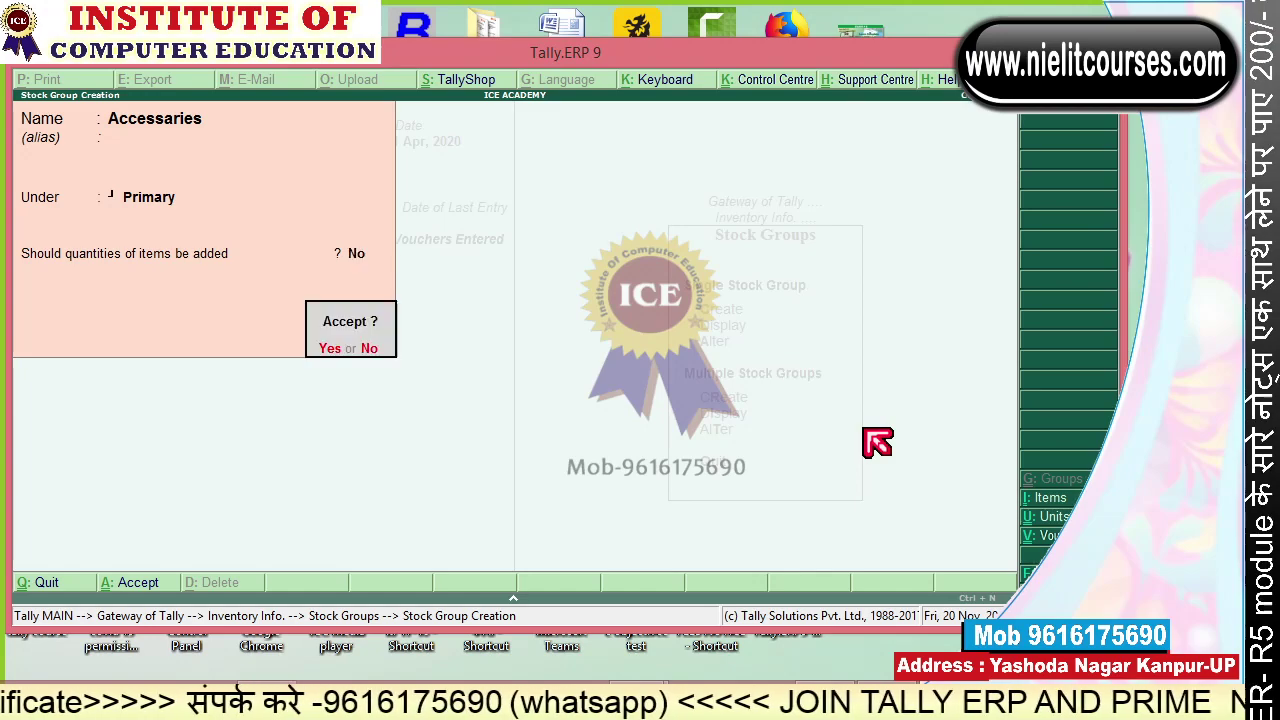
pyautogui.press('Return')
pyautogui.press('Escape')
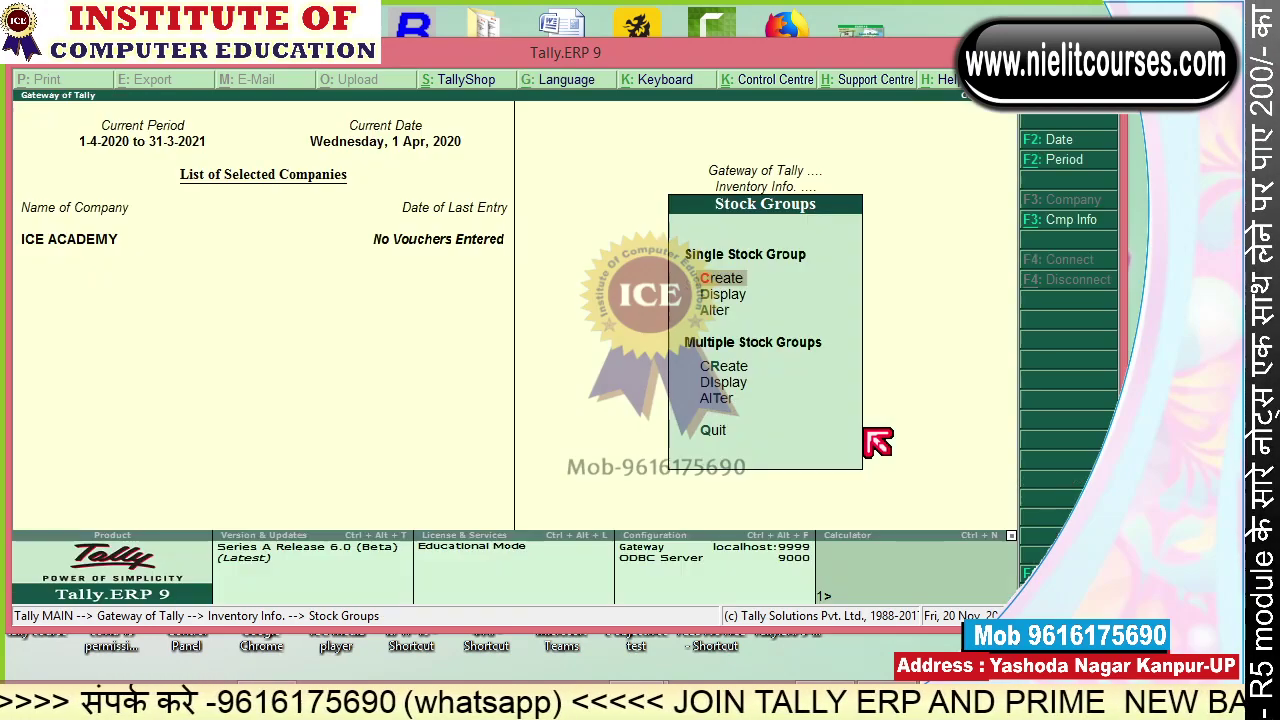
# Alter the Lg stock group to sit under Mobile and set its item quantities to be added to Yes.
pyautogui.press('Down')
pyautogui.press('Down')
pyautogui.press('Return')
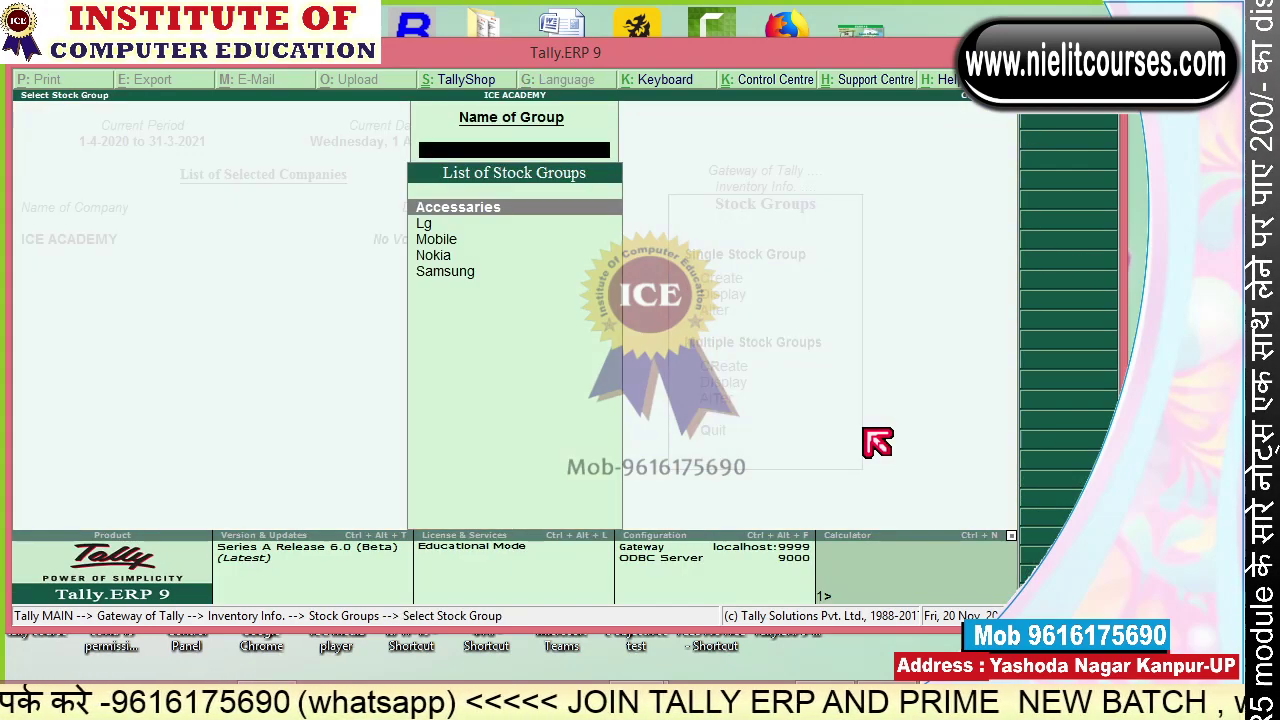
pyautogui.press('Down')
pyautogui.press('Return')
pyautogui.press('Return')
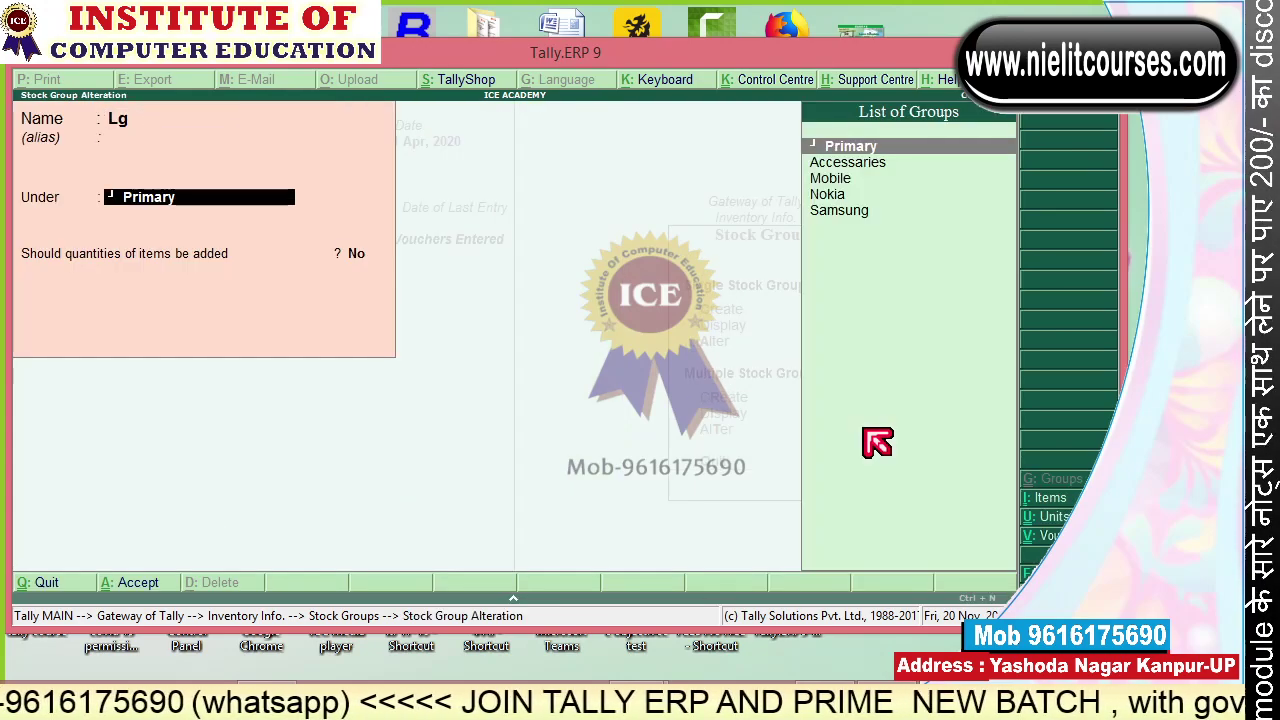
pyautogui.press('Down')
pyautogui.press('Down')
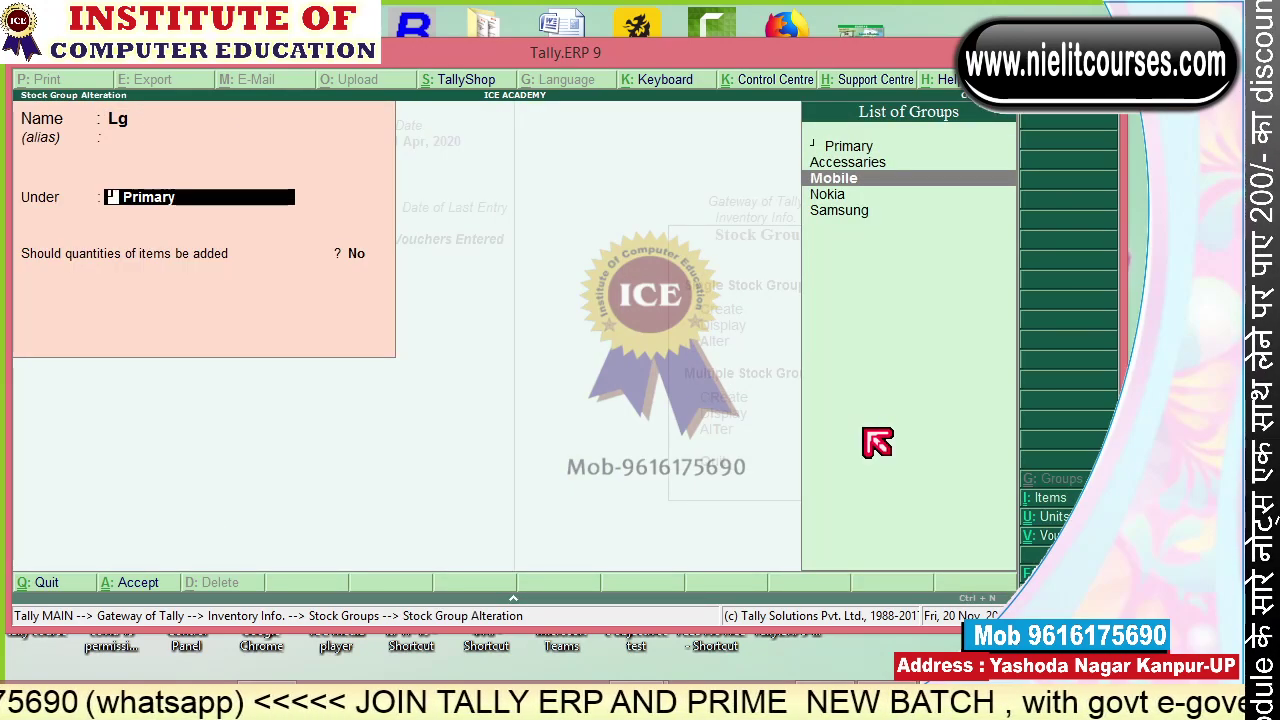
pyautogui.press('Return')
pyautogui.press('y')
pyautogui.press('Return')
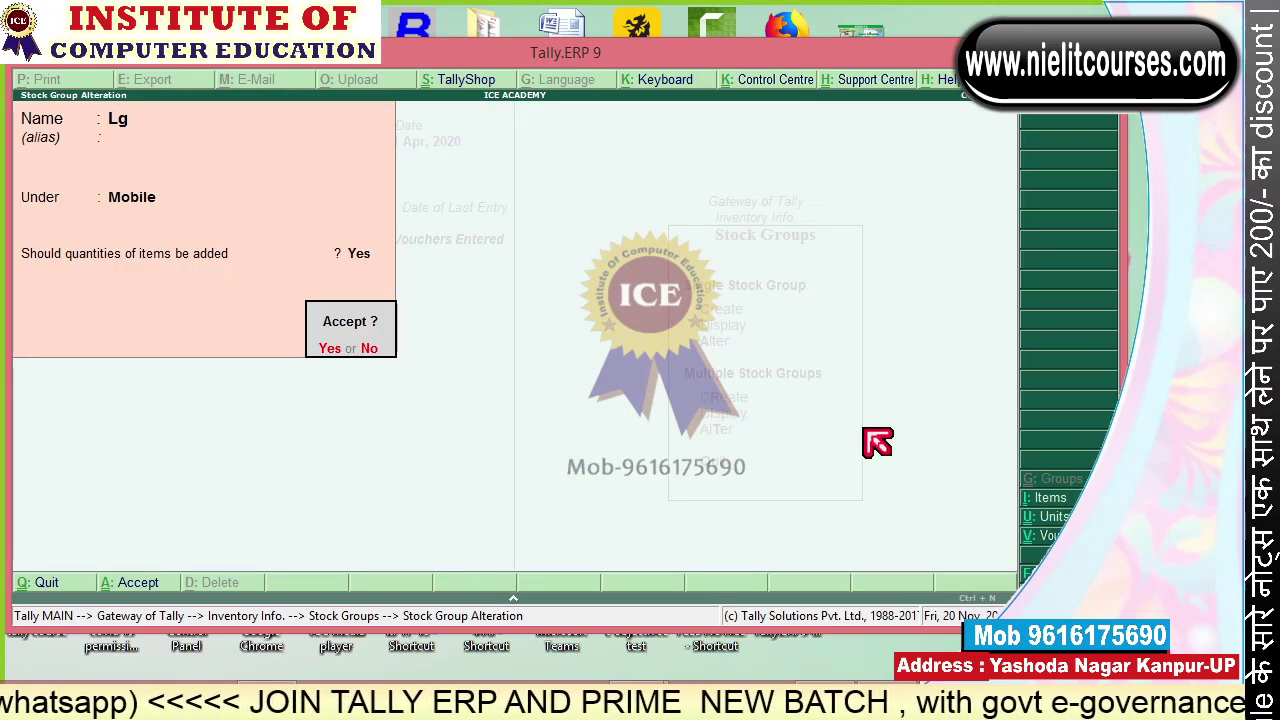
pyautogui.press('Return')
# Alter the Nokia stock group to sit under Mobile, with the addition of item quantities set to Yes.
pyautogui.press('Down')
pyautogui.press('Down')
pyautogui.press('Return')
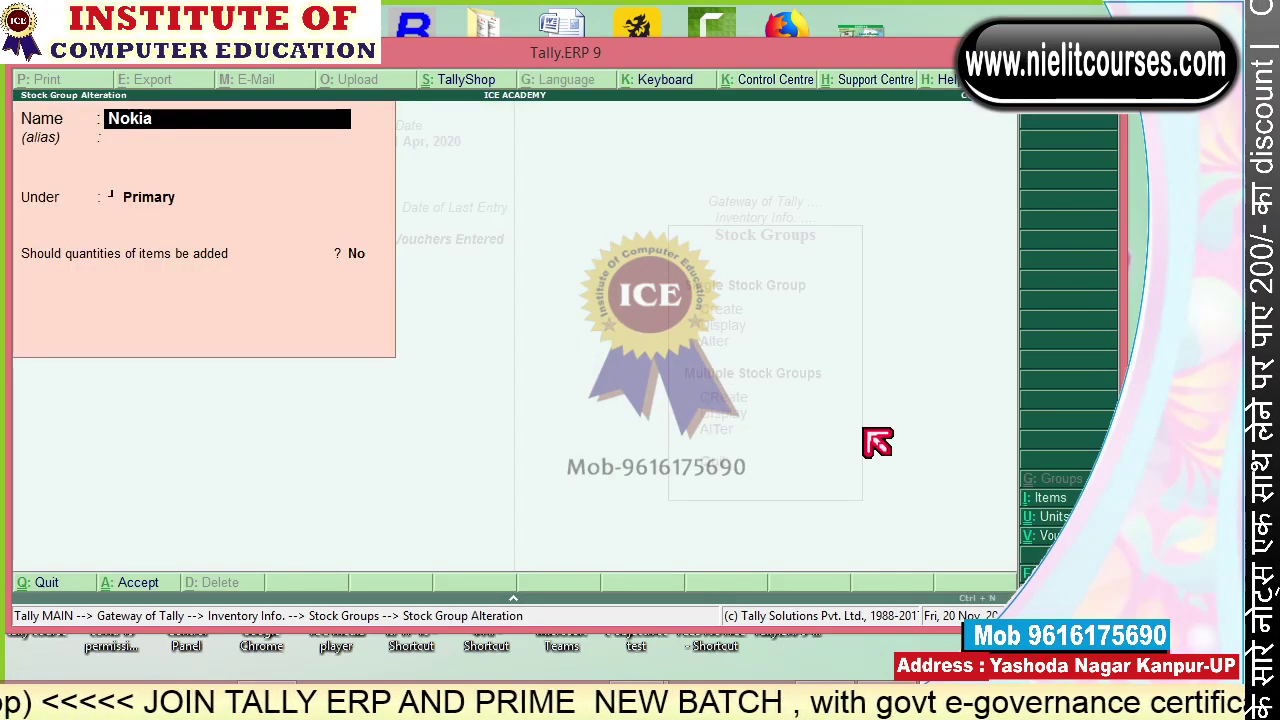
pyautogui.press('Return')
pyautogui.press('Return')
pyautogui.press('Down')
pyautogui.press('Down')
pyautogui.press('Down')
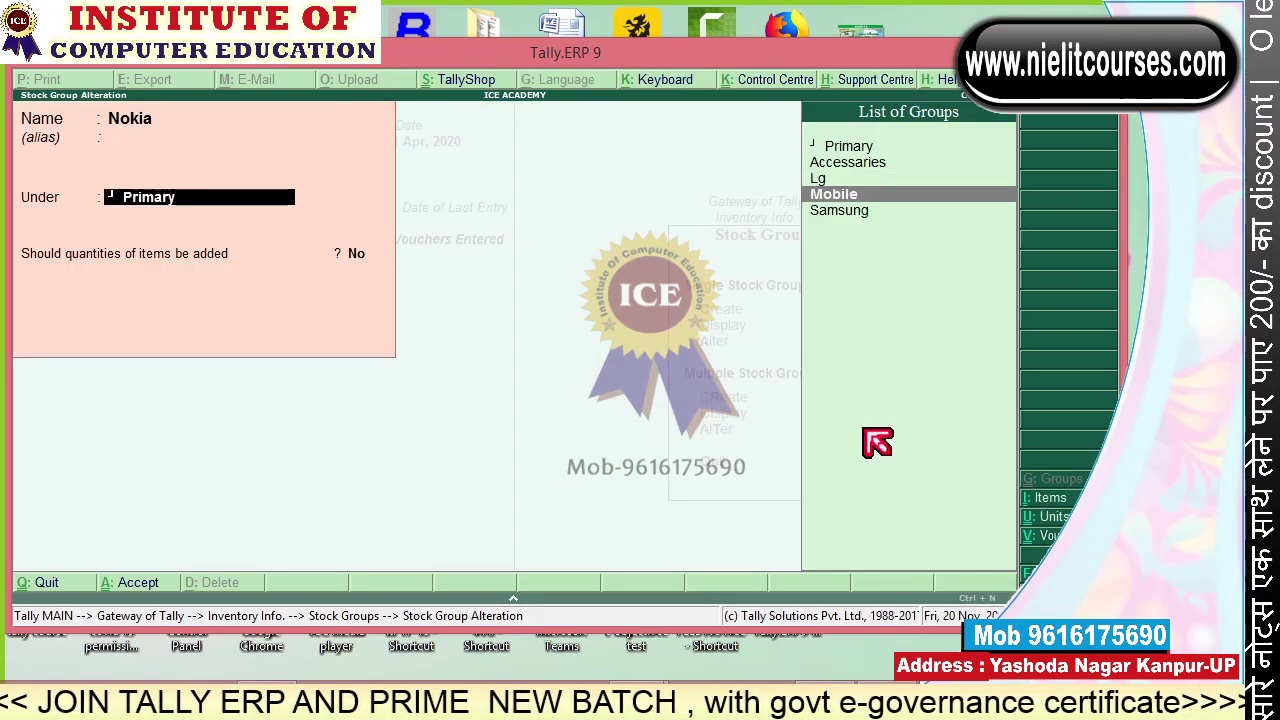
pyautogui.press('Return')
pyautogui.press('y')
pyautogui.press('Return')
pyautogui.press('Return')
# Place the Samsung stock group under Mobile with item quantities added set to Yes, then leave group alteration.
pyautogui.press('Down')
pyautogui.press('Return')
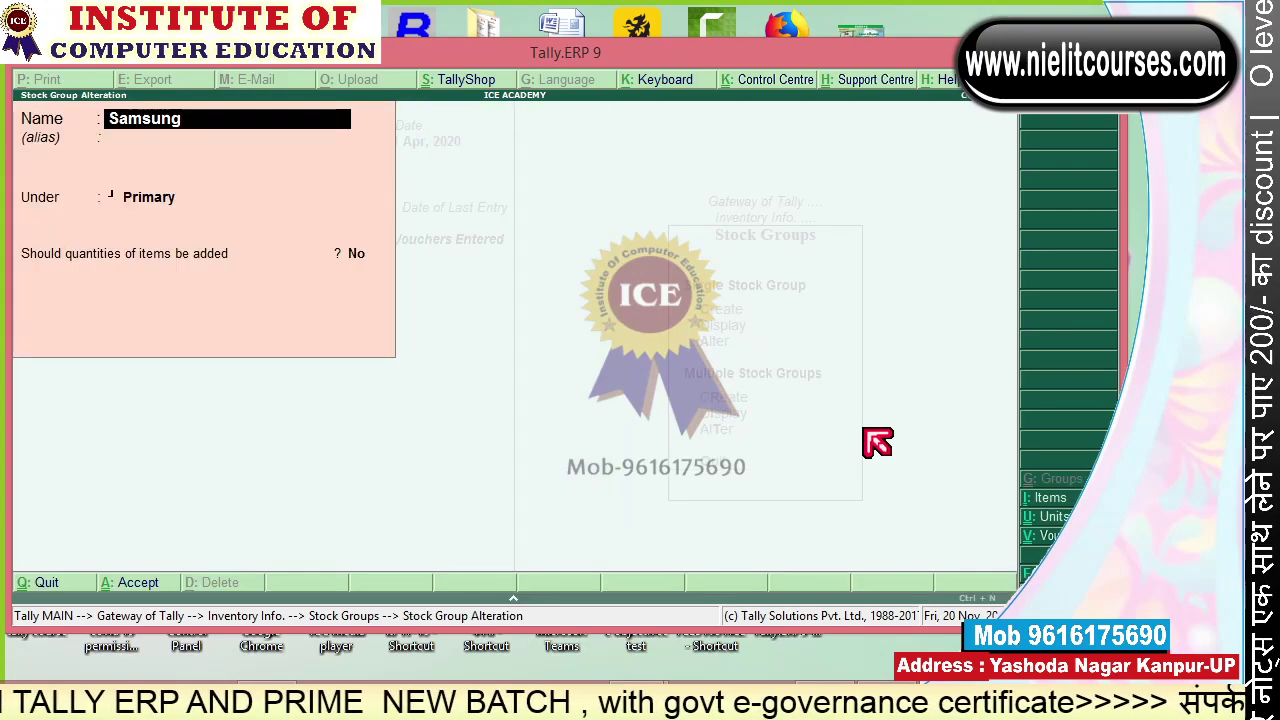
pyautogui.press('Return')
pyautogui.press('Return')
pyautogui.press('Down')
pyautogui.press('Down')
pyautogui.press('Down')
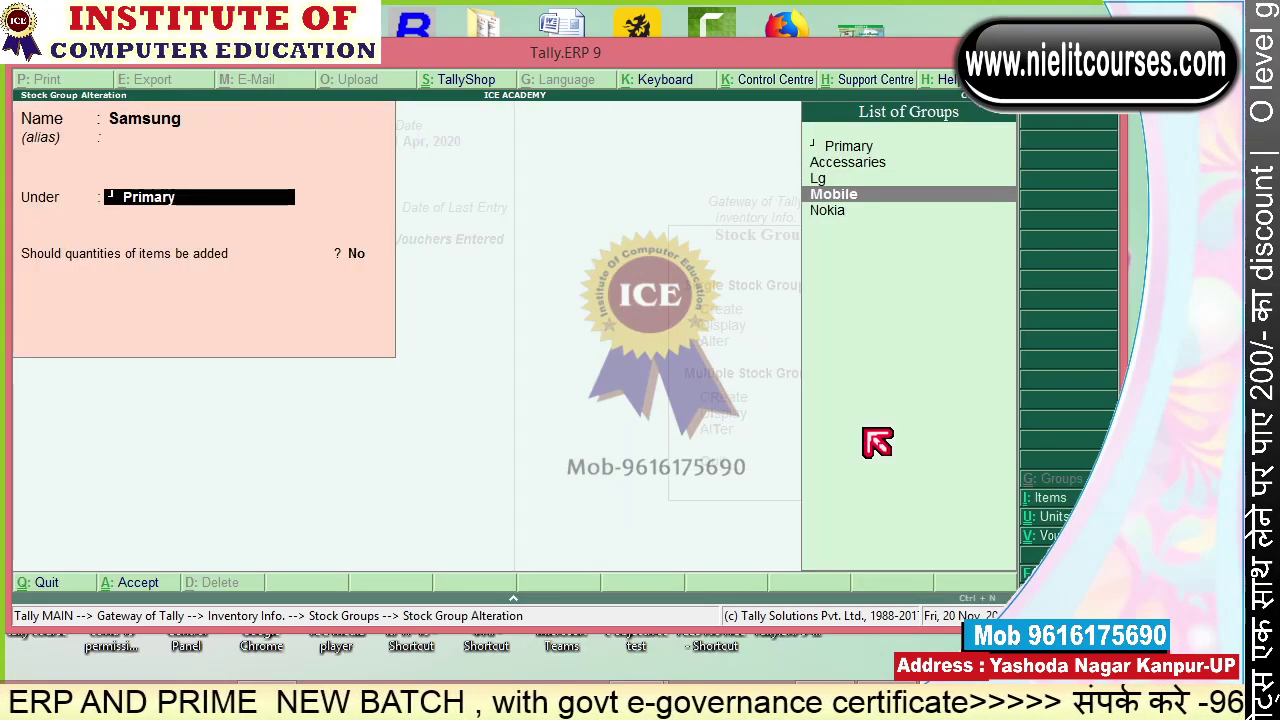
pyautogui.press('Return')
pyautogui.press('y')
pyautogui.press('Return')
pyautogui.press('y')
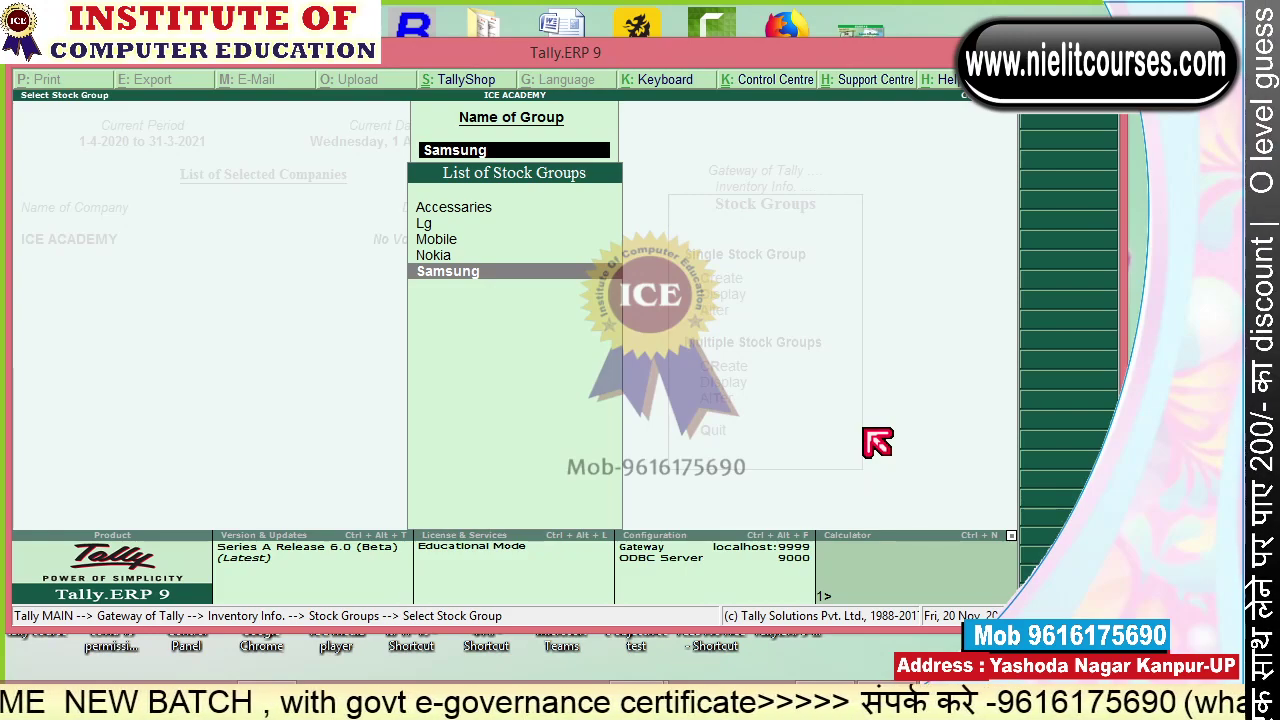
pyautogui.press('Escape')
# Create a stock group named Cables under Accessaries with the addition of item quantities set to Yes.
pyautogui.press('Up')
pyautogui.press('Up')
pyautogui.press('Return')
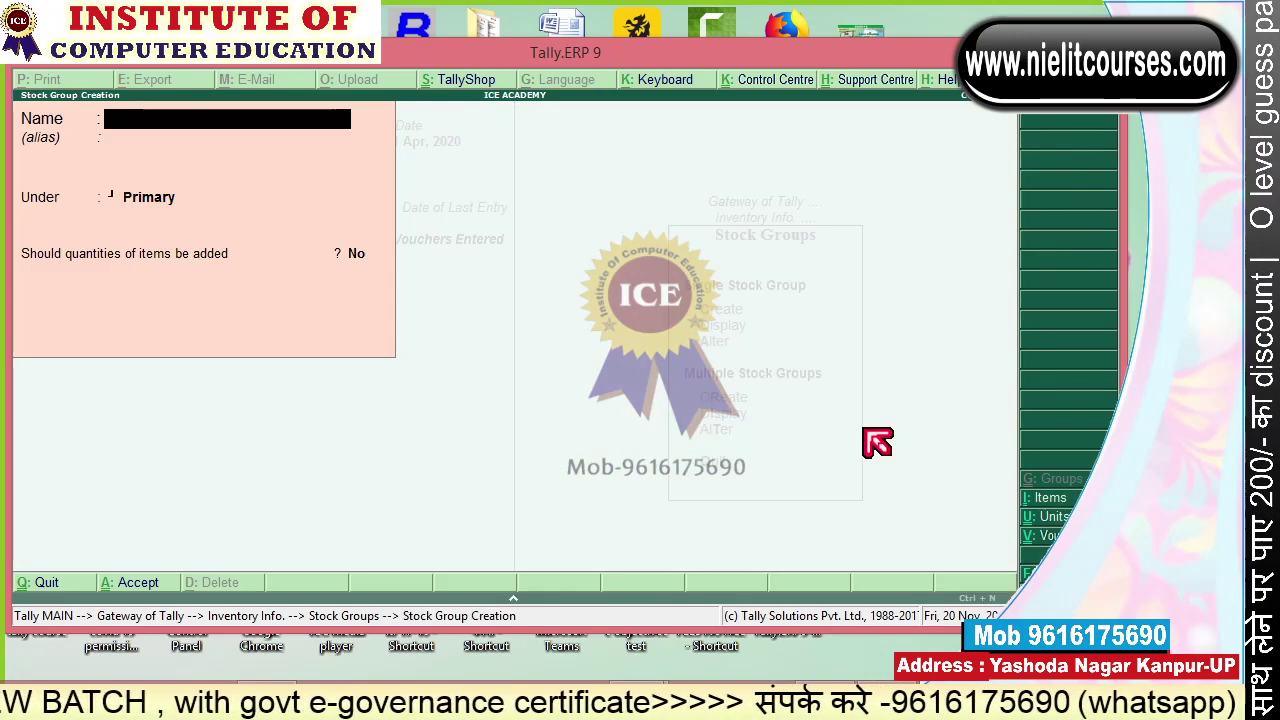
pyautogui.write('Cables')
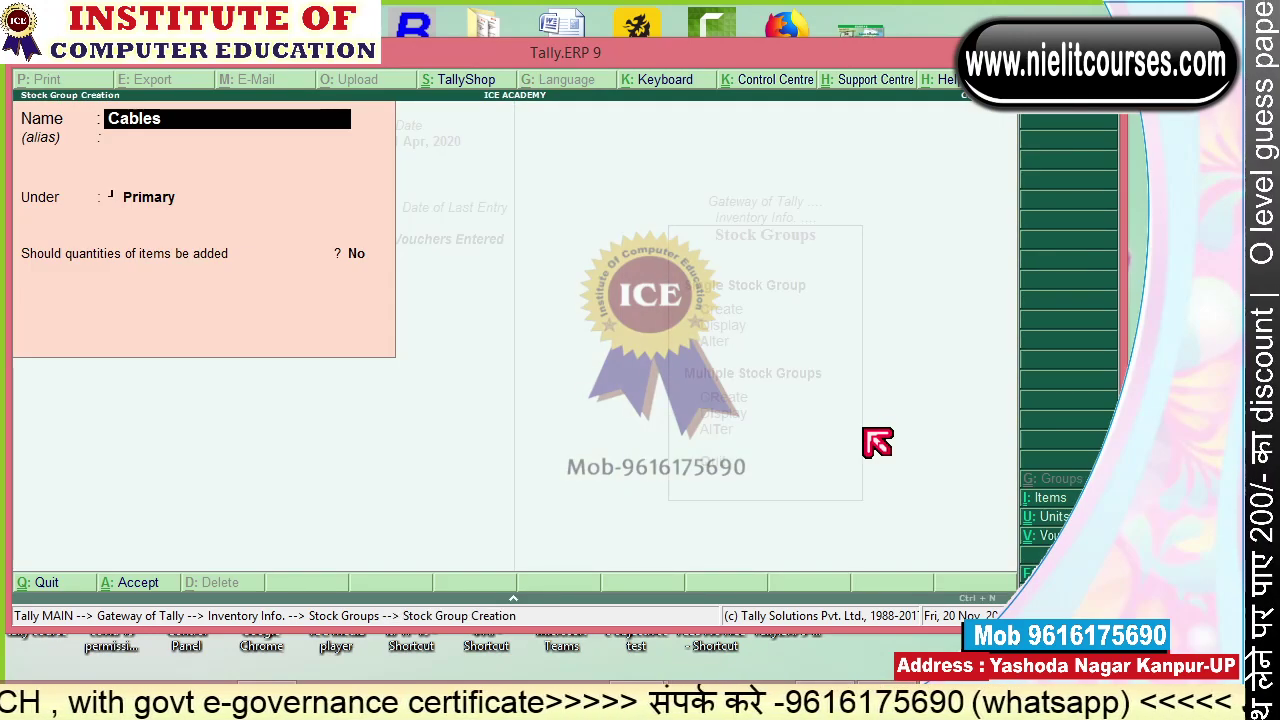
pyautogui.press('Return')
pyautogui.press('Return')
pyautogui.press('Down')
pyautogui.press('Return')
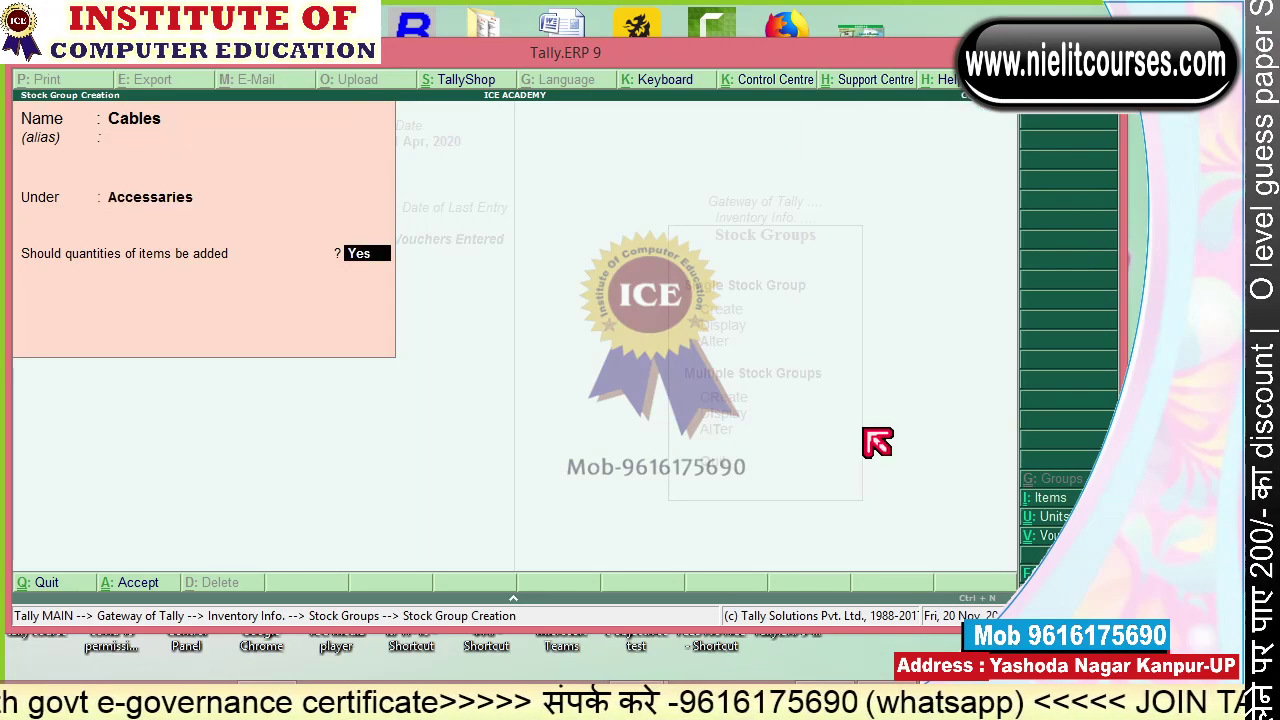
pyautogui.press('Return')
pyautogui.press('Return')
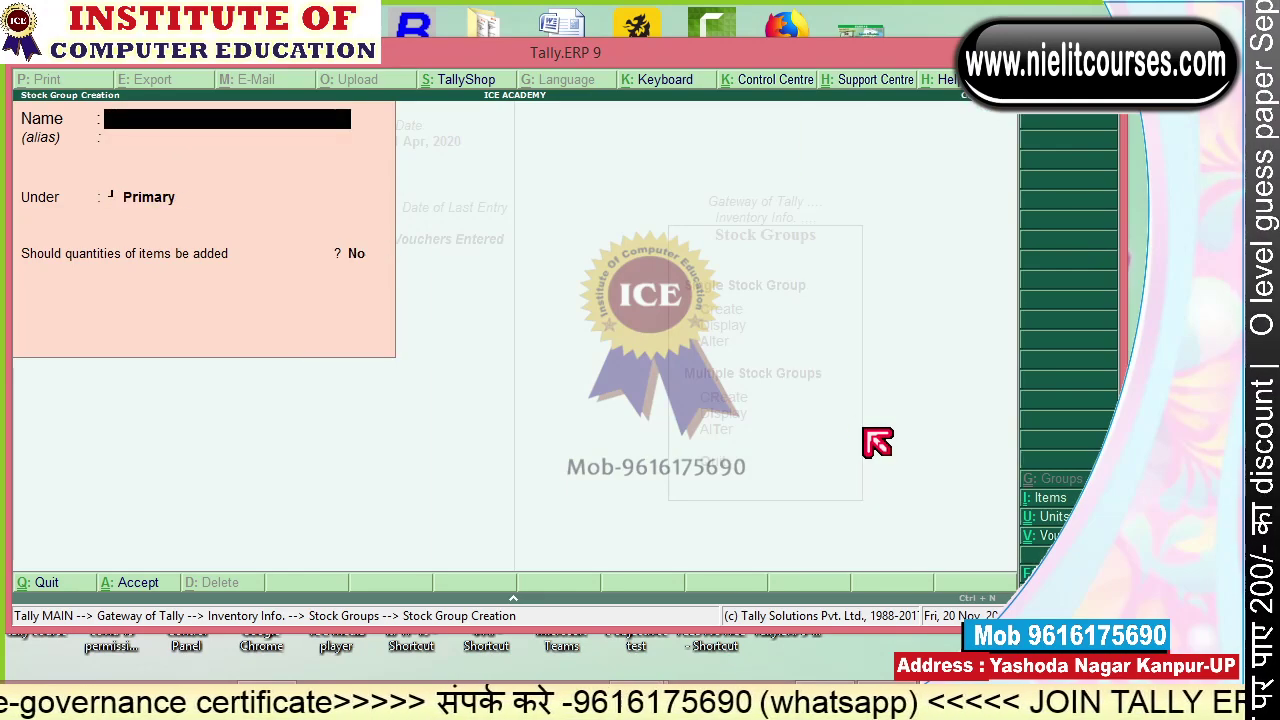
# Create a stock group named Power Bank under Accessaries with the addition of item quantities set to Yes.
pyautogui.write('Powe')
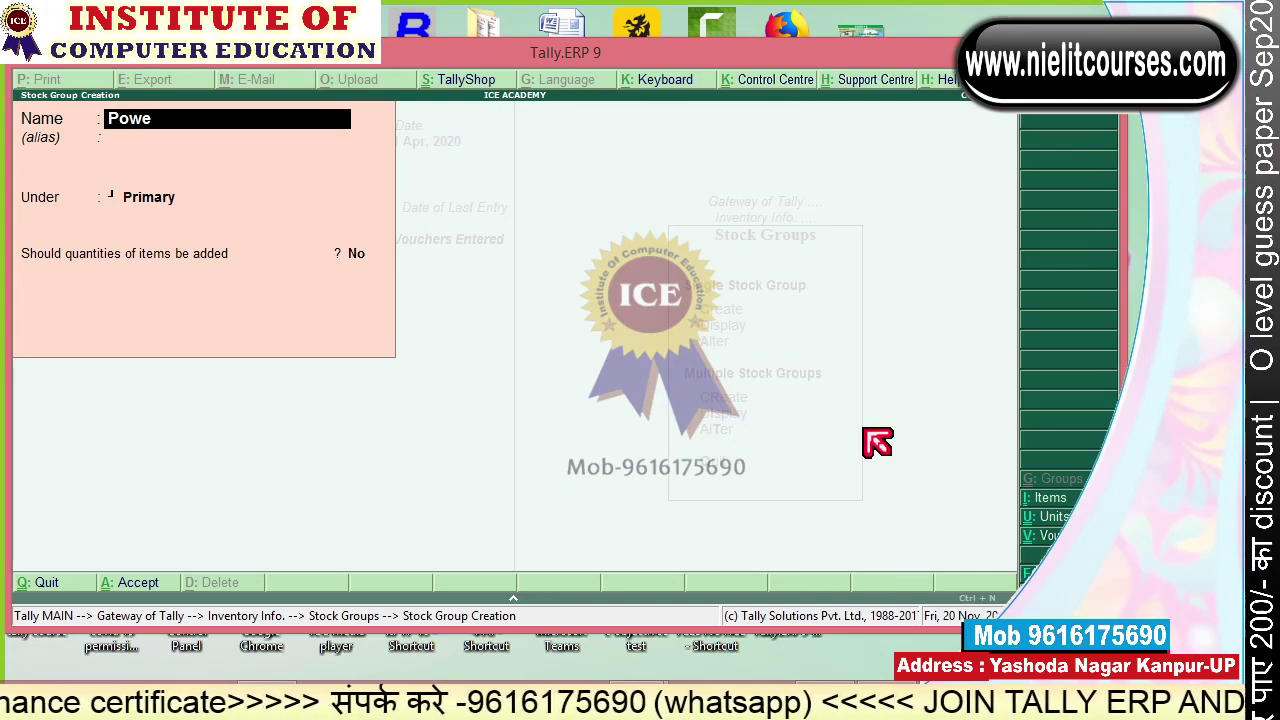
pyautogui.write('r Bank')
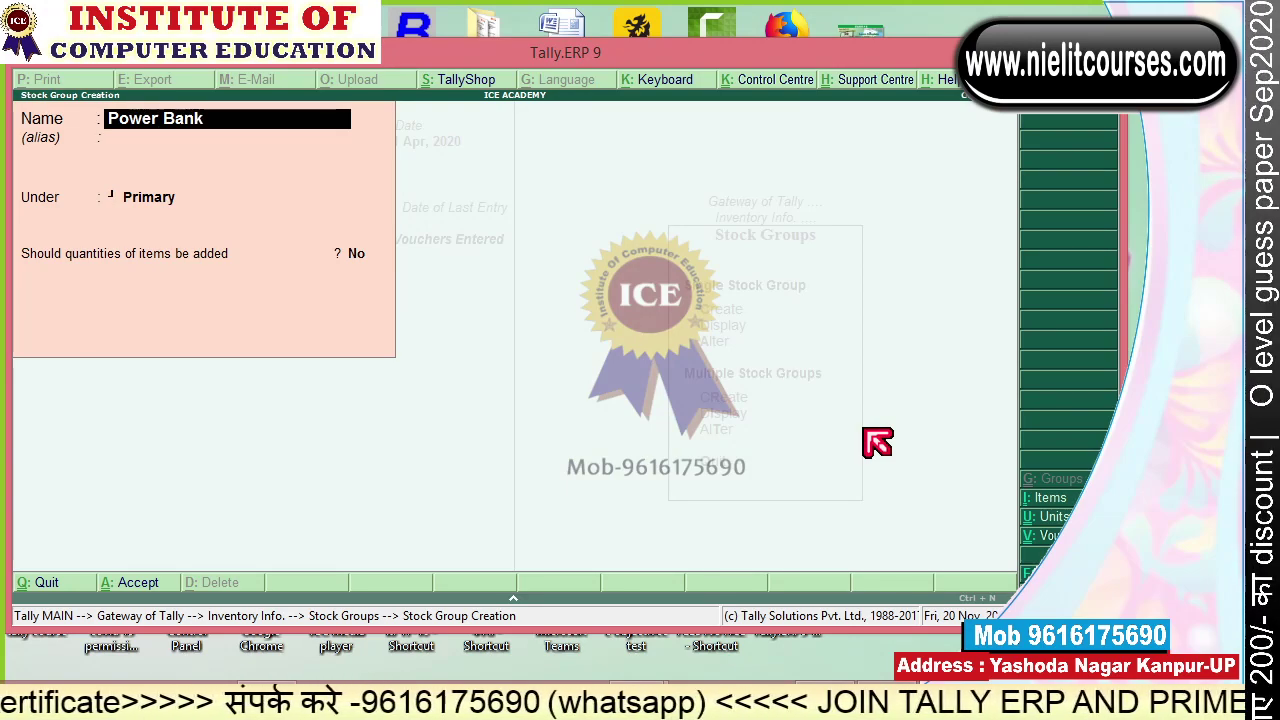
pyautogui.press('Return')
pyautogui.press('Return')
pyautogui.press('Down')
pyautogui.press('Return')
pyautogui.press('Return')
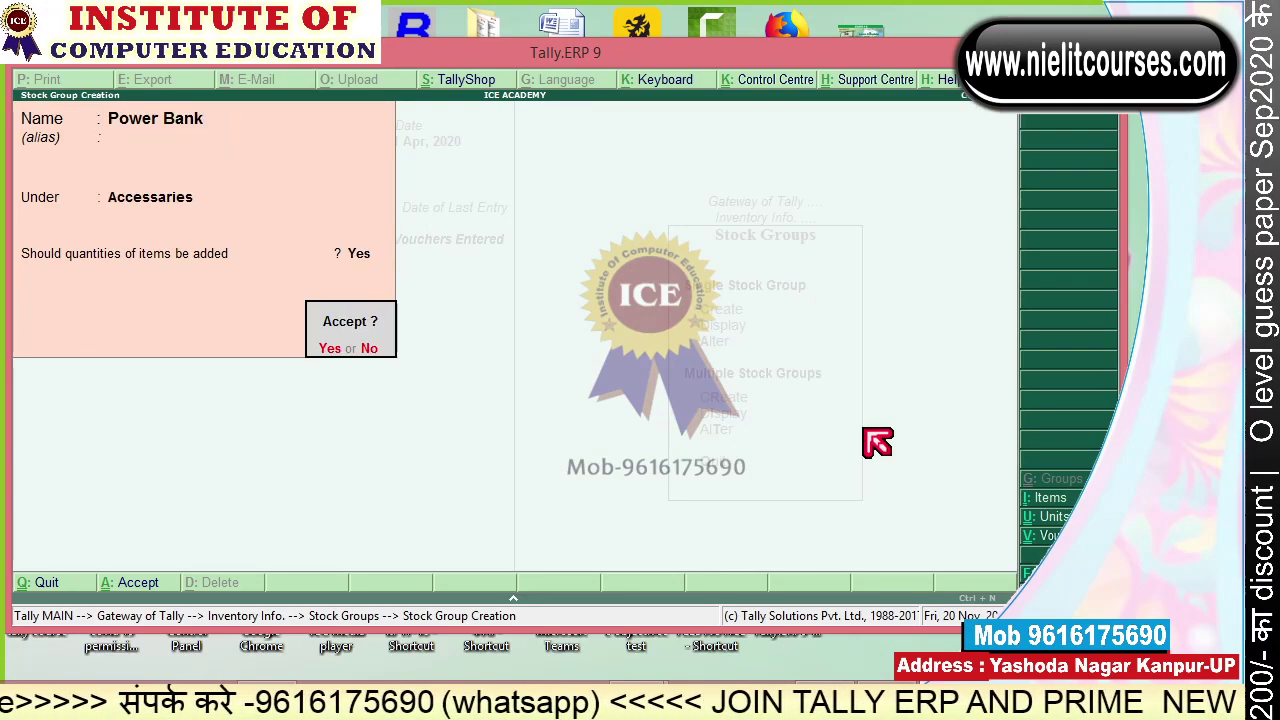
pyautogui.press('Return')
# Create a stock group named Head Phones under Accessaries with item quantities added set to Yes, then leave group creation.
pyautogui.write('Hea')
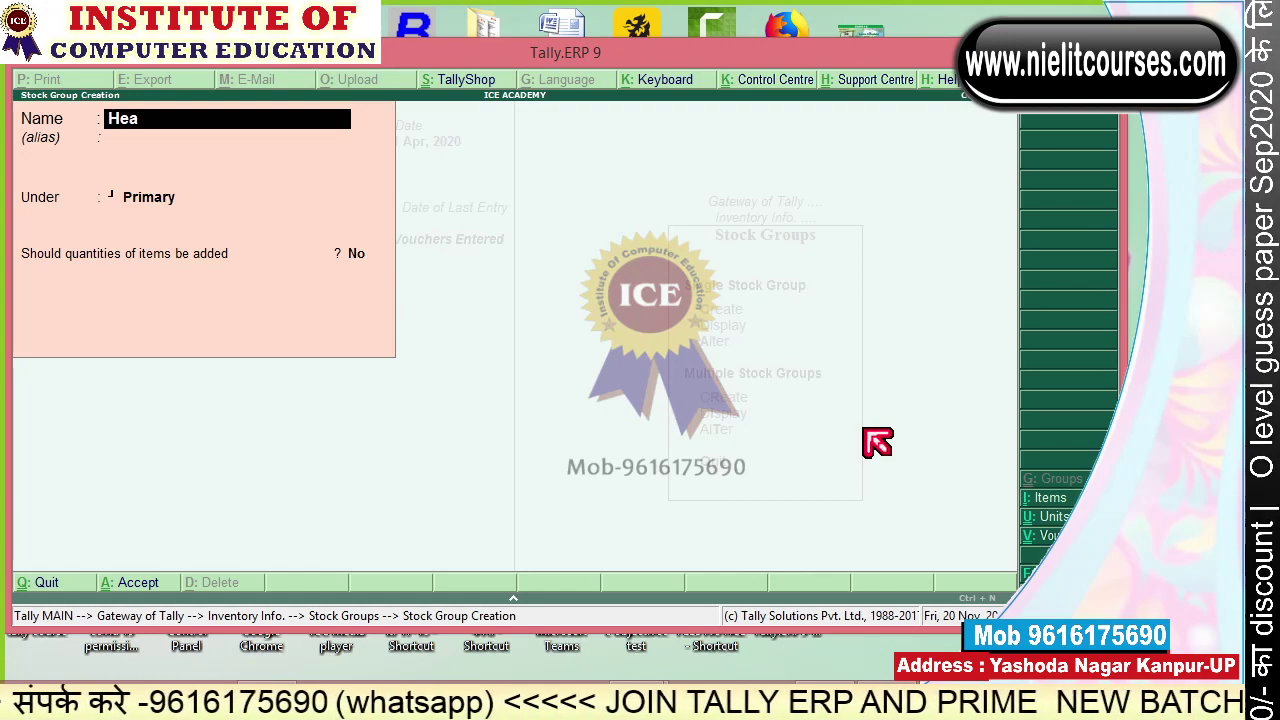
pyautogui.write('d Phones')
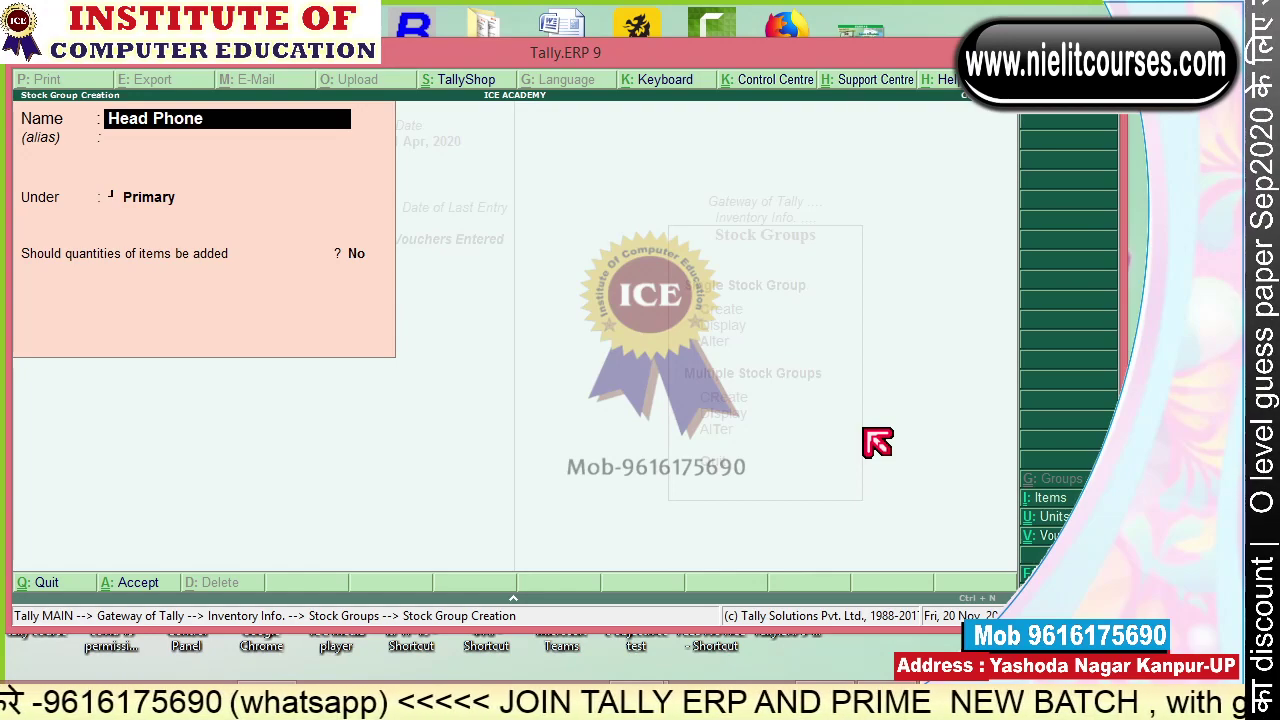
pyautogui.press('Return')
pyautogui.press('Return')
pyautogui.press('Down')
pyautogui.press('Return')
pyautogui.press('y')
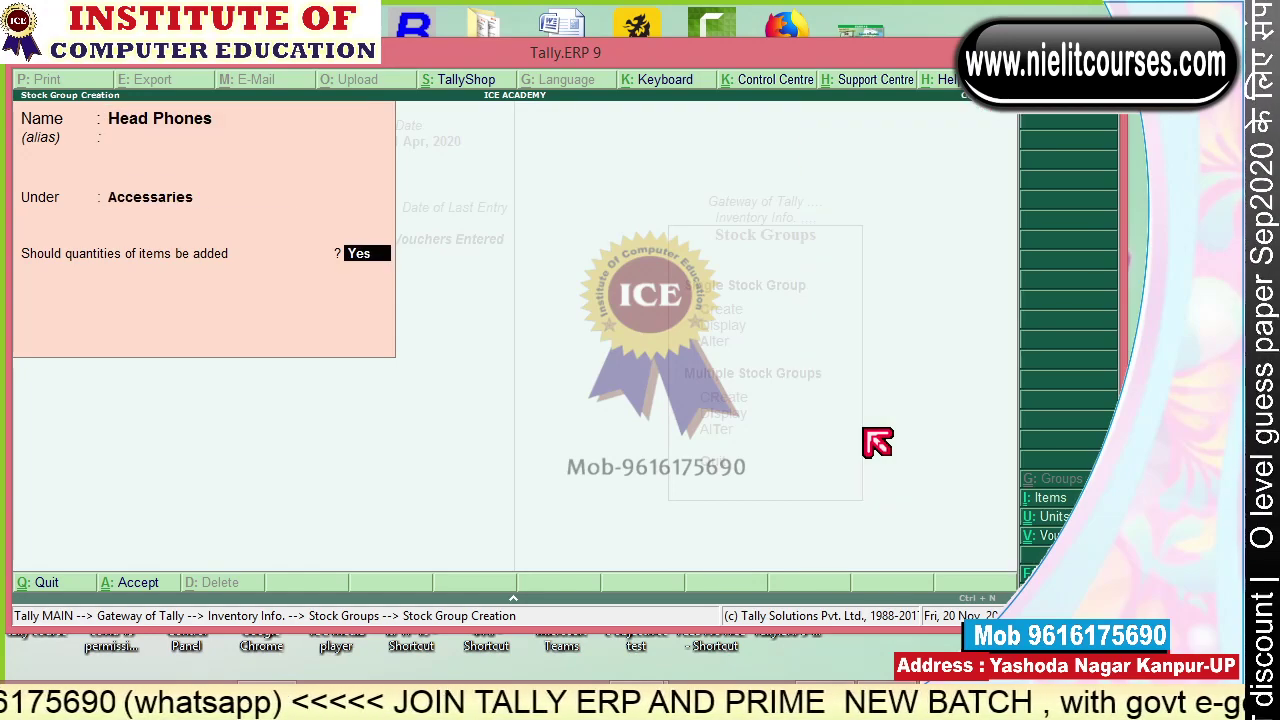
pyautogui.press('Return')
pyautogui.press('Return')
pyautogui.press('Escape')
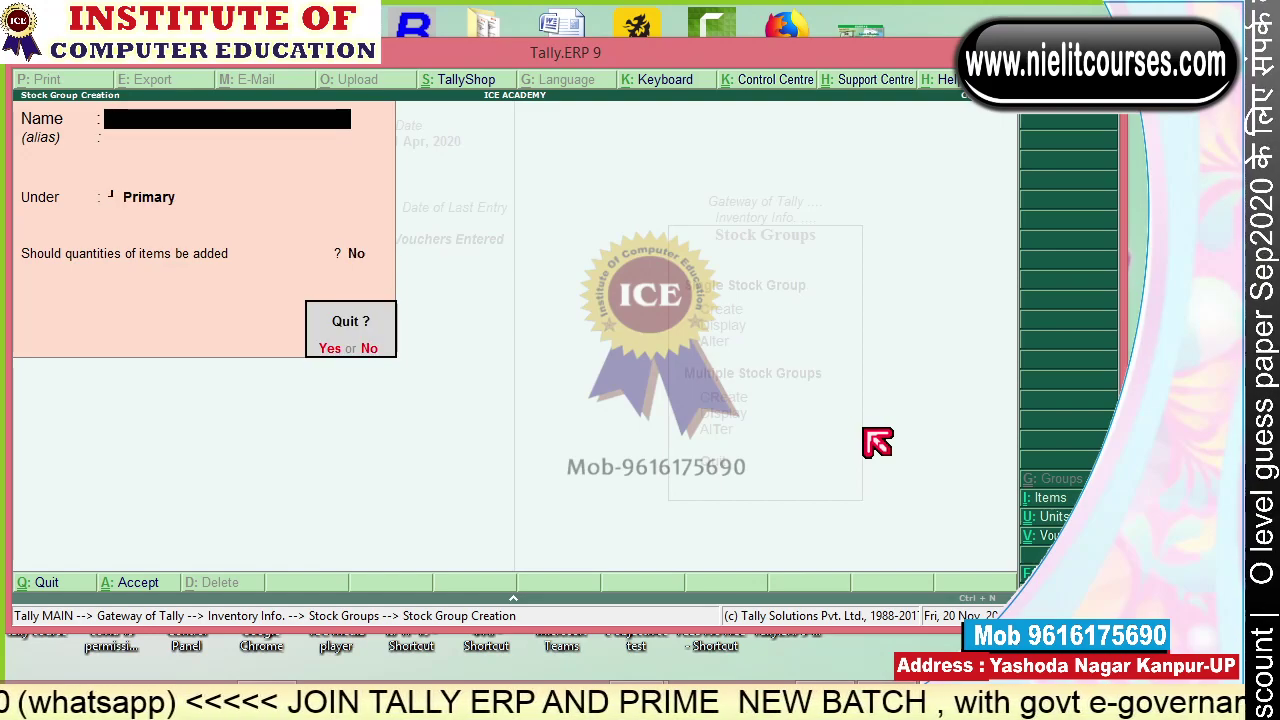
pyautogui.press('Return')
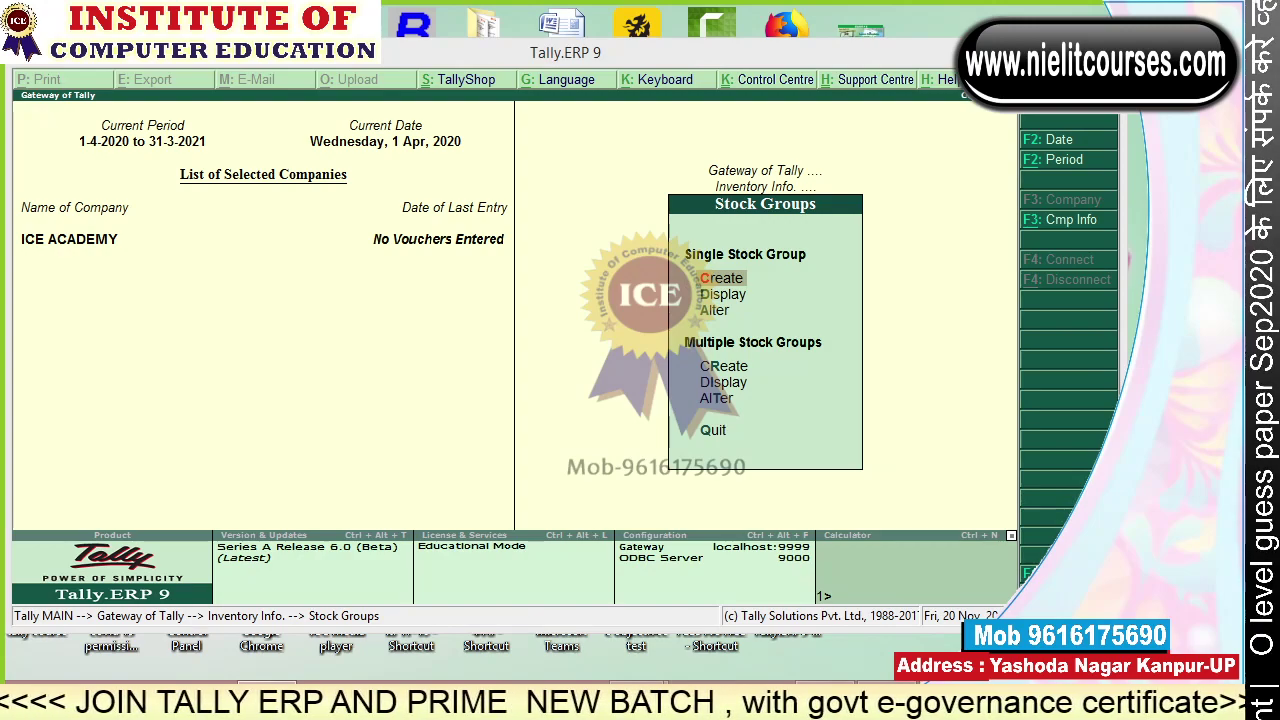
pyautogui.moveTo(256, 195)
pyautogui.mouseDown()
pyautogui.moveTo(329, 134)
pyautogui.moveTo(375, 190)
pyautogui.moveTo(400, 124)
pyautogui.moveTo(460, 175)
pyautogui.moveTo(750, 163)
pyautogui.moveTo(918, 136)
pyautogui.mouseUp()
pyautogui.moveTo(373, 215)
pyautogui.mouseDown()
pyautogui.moveTo(225, 352)
pyautogui.moveTo(448, 266)
pyautogui.moveTo(543, 348)
pyautogui.mouseUp()
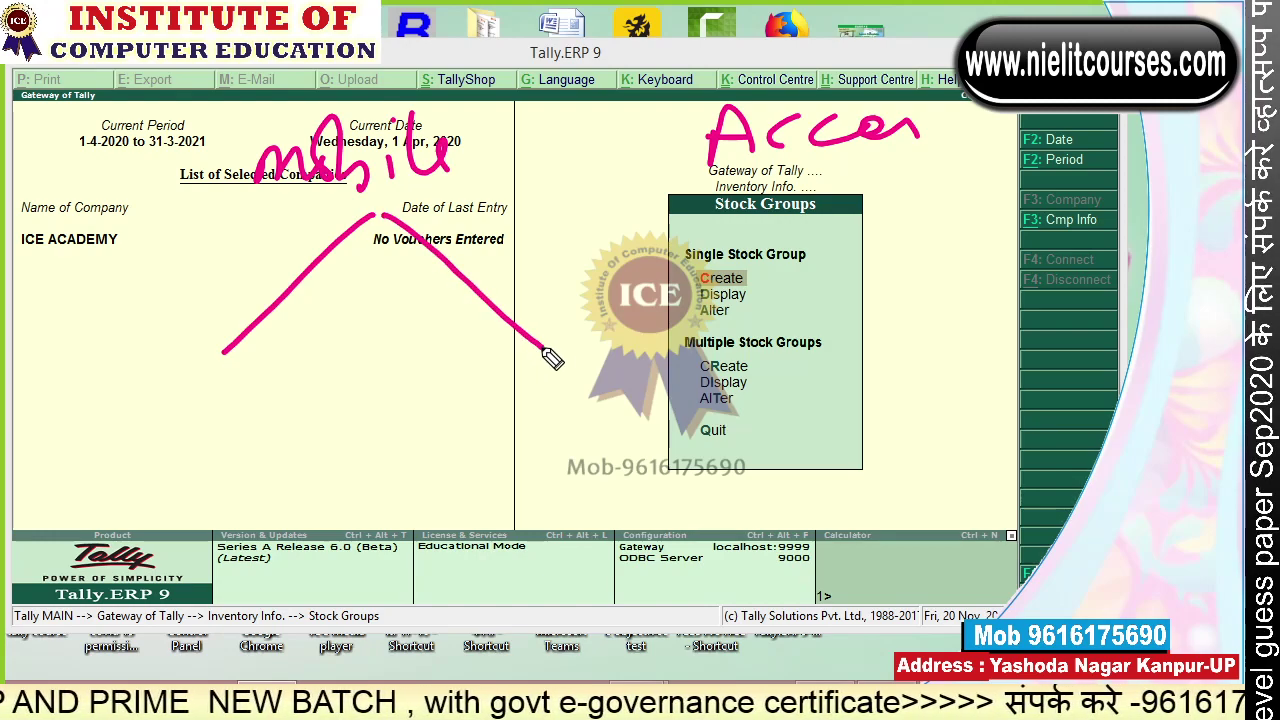
pyautogui.moveTo(116, 400)
pyautogui.mouseDown()
pyautogui.moveTo(110, 472)
pyautogui.moveTo(150, 460)
pyautogui.mouseUp()
pyautogui.moveTo(190, 412)
pyautogui.mouseDown()
pyautogui.moveTo(196, 525)
pyautogui.moveTo(172, 528)
pyautogui.mouseUp()
pyautogui.moveTo(374, 222); pyautogui.dragTo(372, 340)
pyautogui.moveTo(350, 405); pyautogui.dragTo(322, 475)
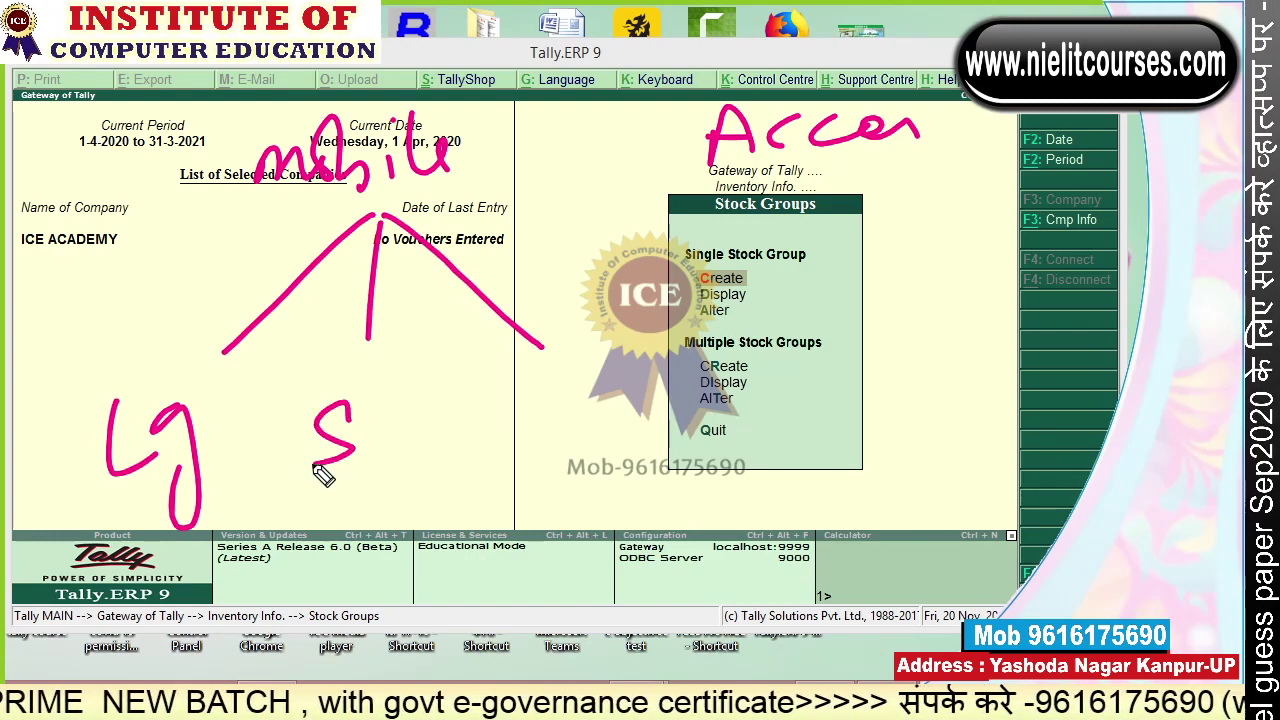
pyautogui.moveTo(370, 430)
pyautogui.mouseDown()
pyautogui.moveTo(415, 450)
pyautogui.moveTo(486, 449)
pyautogui.mouseUp()
pyautogui.moveTo(555, 410)
pyautogui.mouseDown()
pyautogui.moveTo(590, 372)
pyautogui.moveTo(628, 368)
pyautogui.moveTo(668, 400)
pyautogui.moveTo(680, 385)
pyautogui.mouseUp()
pyautogui.moveTo(856, 180)
pyautogui.mouseDown()
pyautogui.moveTo(770, 345)
pyautogui.moveTo(945, 318)
pyautogui.moveTo(1060, 252)
pyautogui.mouseUp()
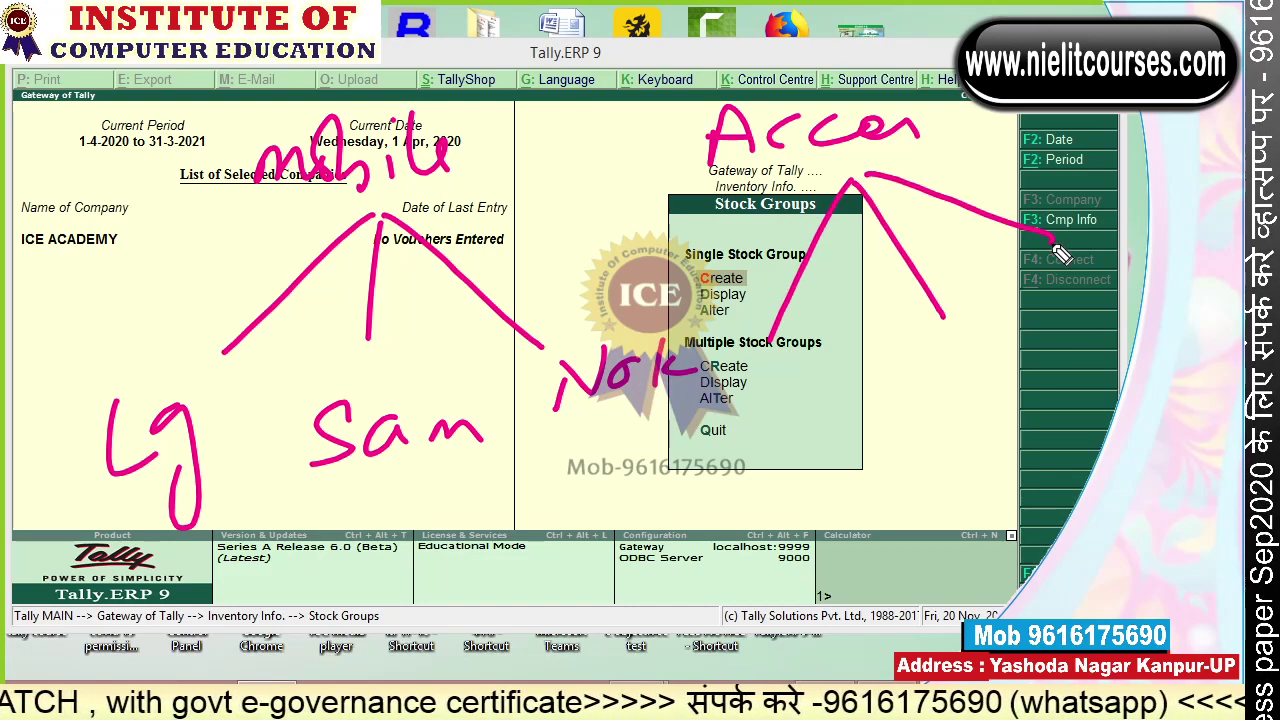
pyautogui.moveTo(772, 368); pyautogui.dragTo(776, 456)
pyautogui.moveTo(774, 370); pyautogui.dragTo(786, 423)
pyautogui.moveTo(836, 348); pyautogui.dragTo(806, 450)
pyautogui.moveTo(830, 350); pyautogui.dragTo(860, 455)
pyautogui.moveTo(938, 335)
pyautogui.mouseDown()
pyautogui.moveTo(975, 398)
pyautogui.moveTo(1000, 322)
pyautogui.moveTo(1057, 363)
pyautogui.mouseUp()
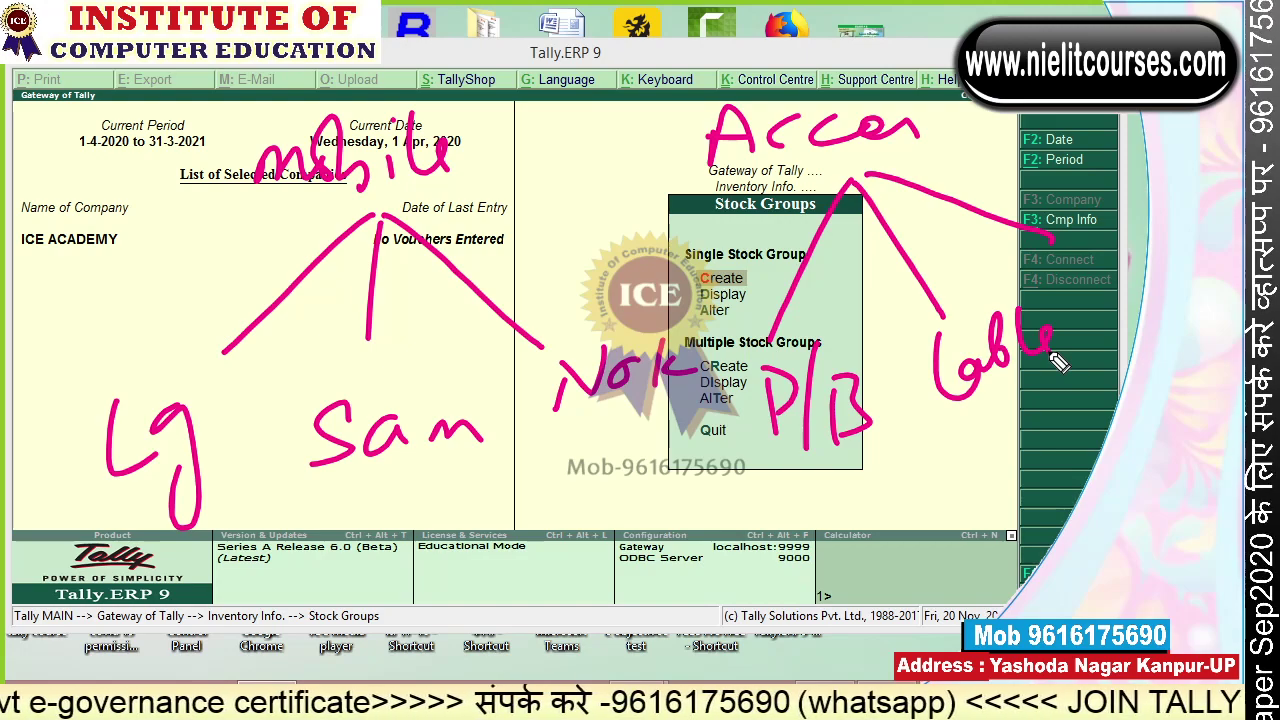
pyautogui.moveTo(140, 510)
pyautogui.mouseDown()
pyautogui.moveTo(88, 636)
pyautogui.moveTo(228, 601)
pyautogui.mouseUp()
pyautogui.moveTo(374, 578)
pyautogui.mouseDown()
pyautogui.moveTo(392, 472)
pyautogui.moveTo(462, 575)
pyautogui.mouseUp()
pyautogui.moveTo(626, 445); pyautogui.dragTo(628, 480)
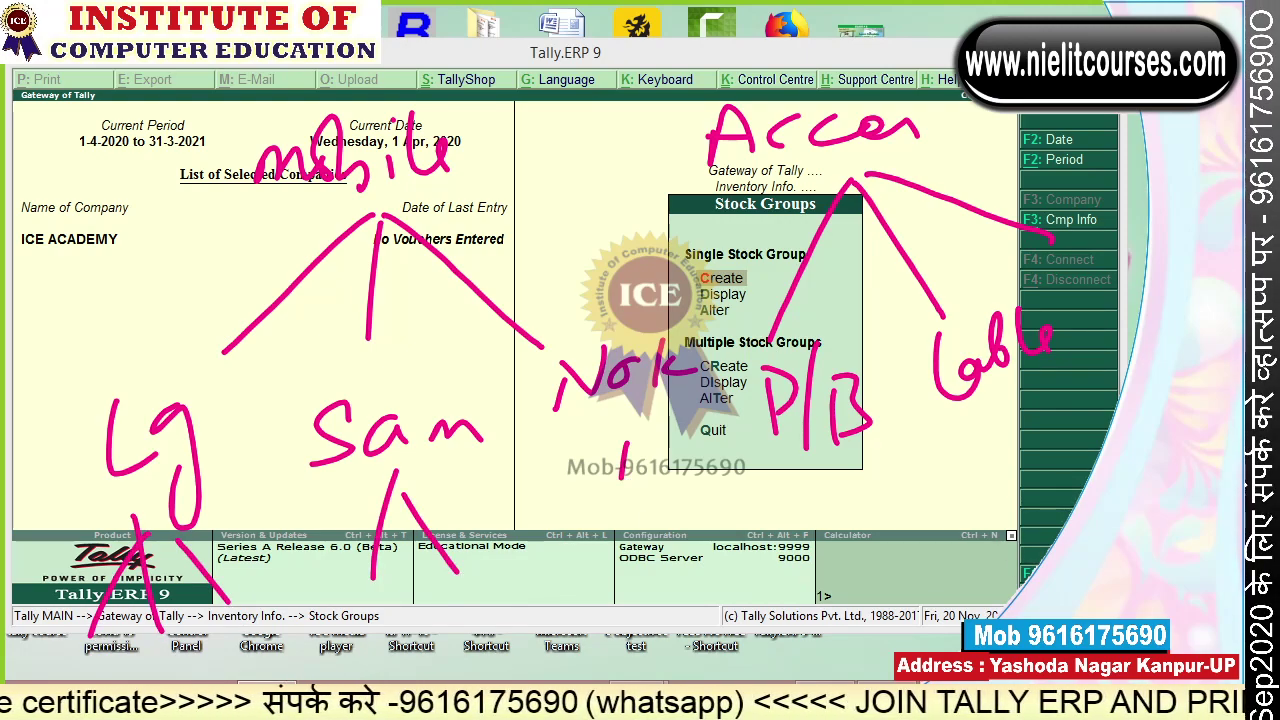
pyautogui.press('Escape')
# Open the Stock Summary report and drill down into the Mobile group to examine its brand subgroups.
pyautogui.press('Escape')
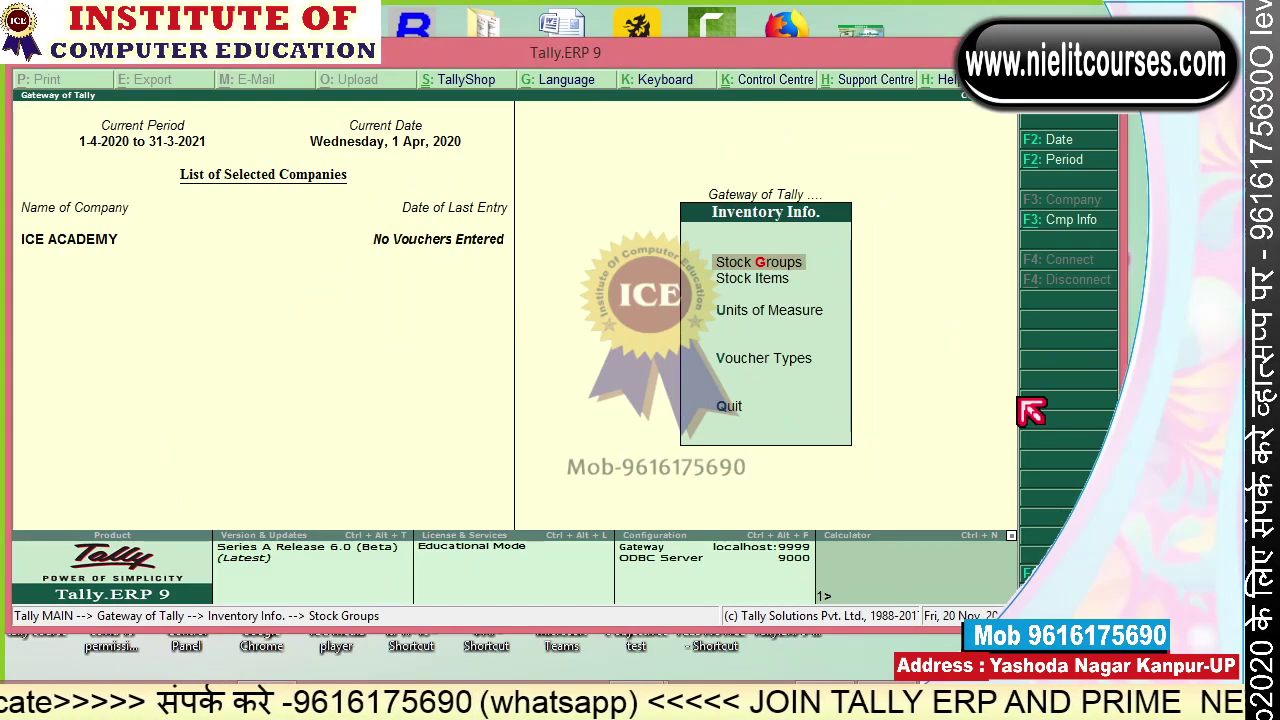
pyautogui.press('Escape')
pyautogui.press('Down')
pyautogui.press('Down')
pyautogui.press('Down')
pyautogui.press('Down')
pyautogui.press('Down')
pyautogui.press('Down')
pyautogui.press('Down')
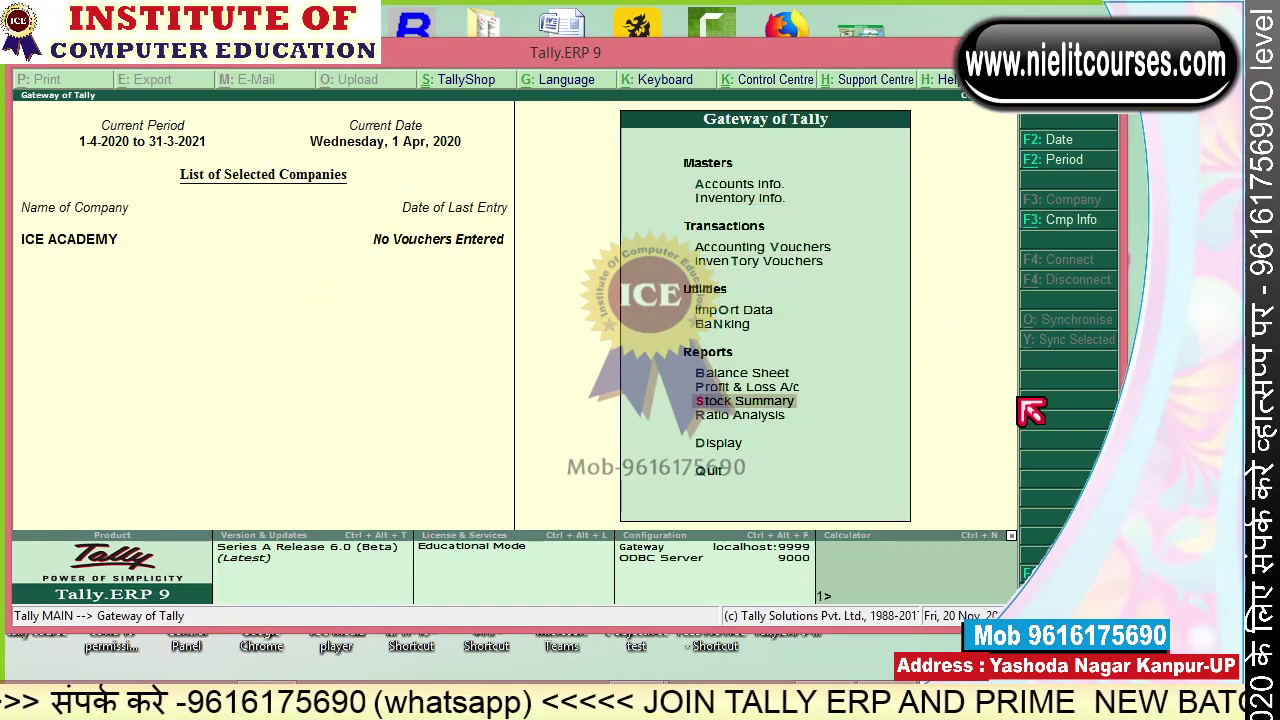
pyautogui.press('Return')
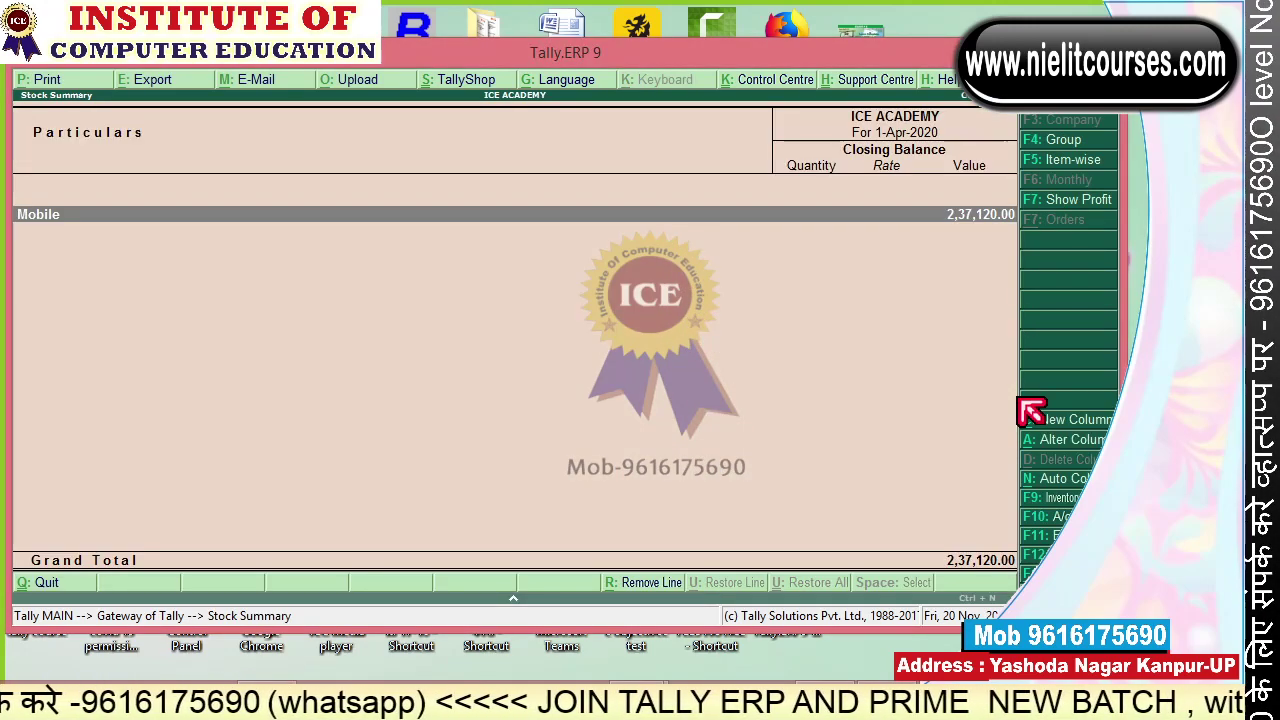
pyautogui.press('Return')
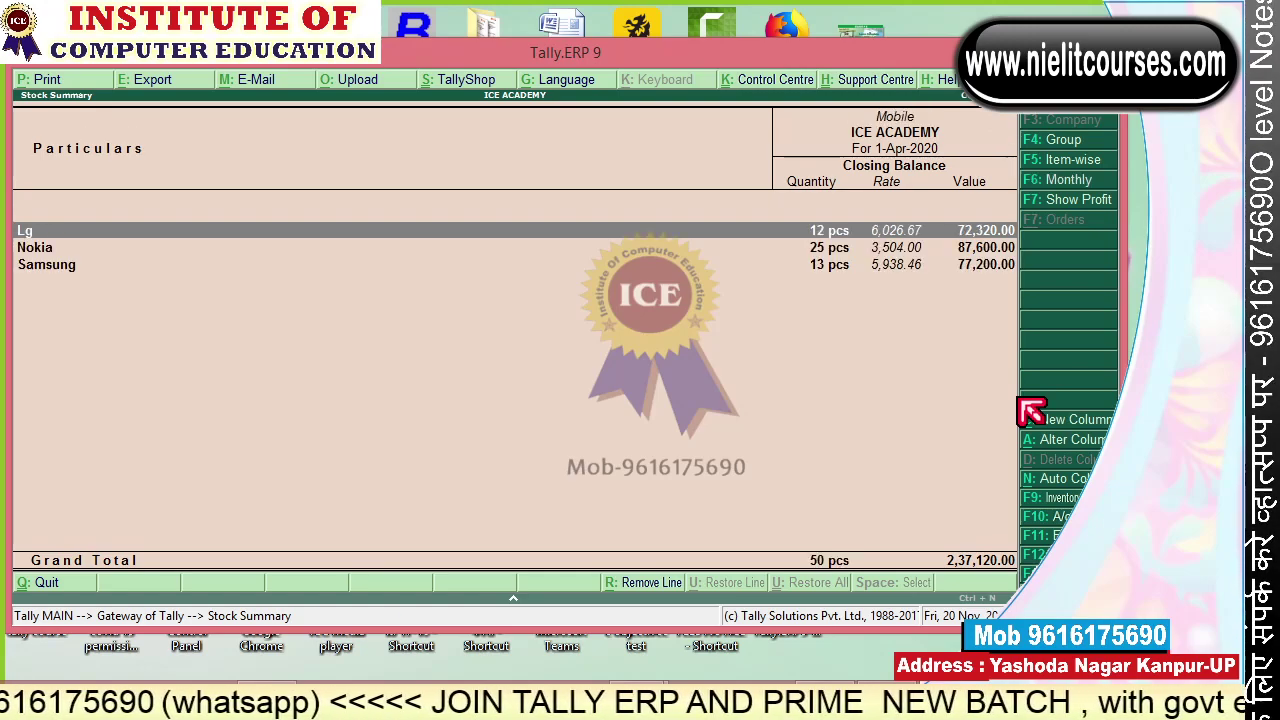
# Go back to the top-level Stock Summary, view it in detailed form, review the Mobile subgroups and leave the report.
pyautogui.press('Escape')
pyautogui.hotkey('alt', 'F1')
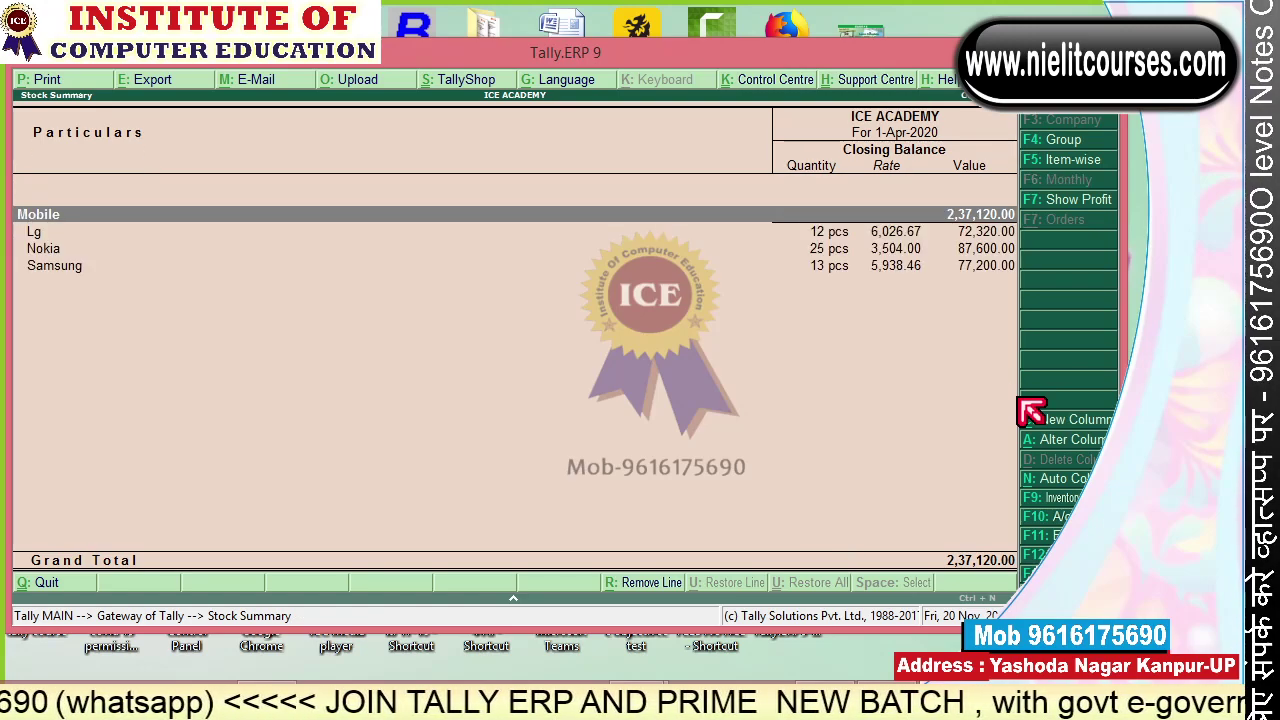
pyautogui.press('Down')
pyautogui.press('Down')
pyautogui.press('Down')
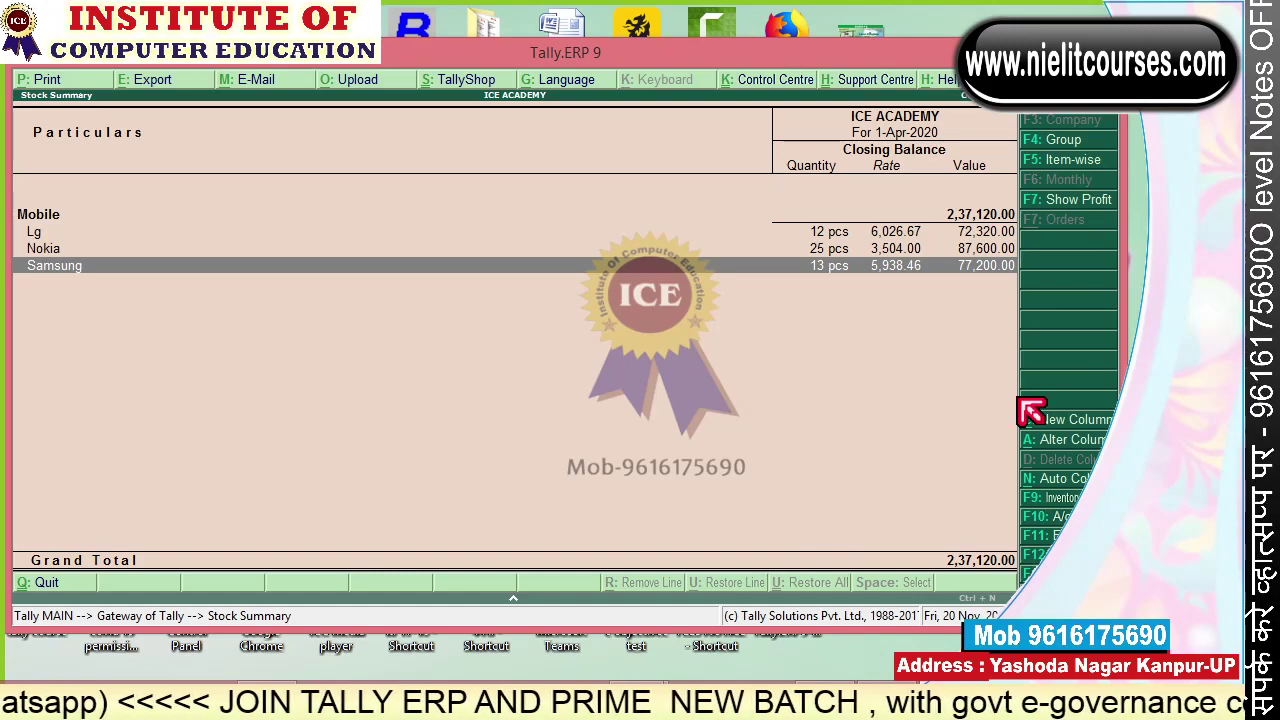
pyautogui.press('Up')
pyautogui.press('Up')
pyautogui.press('Escape')
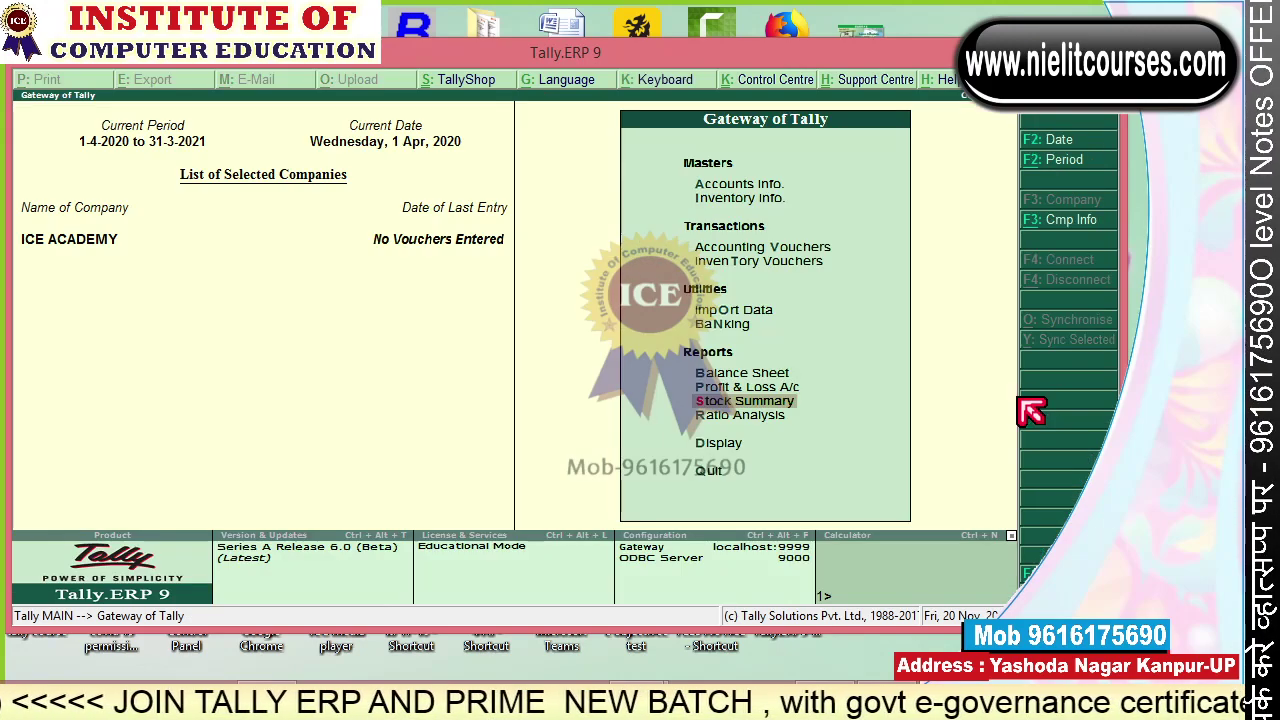
# Start a new single stock item named Mi Power Bank 15000 without an alias.
pyautogui.press('Up')
pyautogui.press('i')
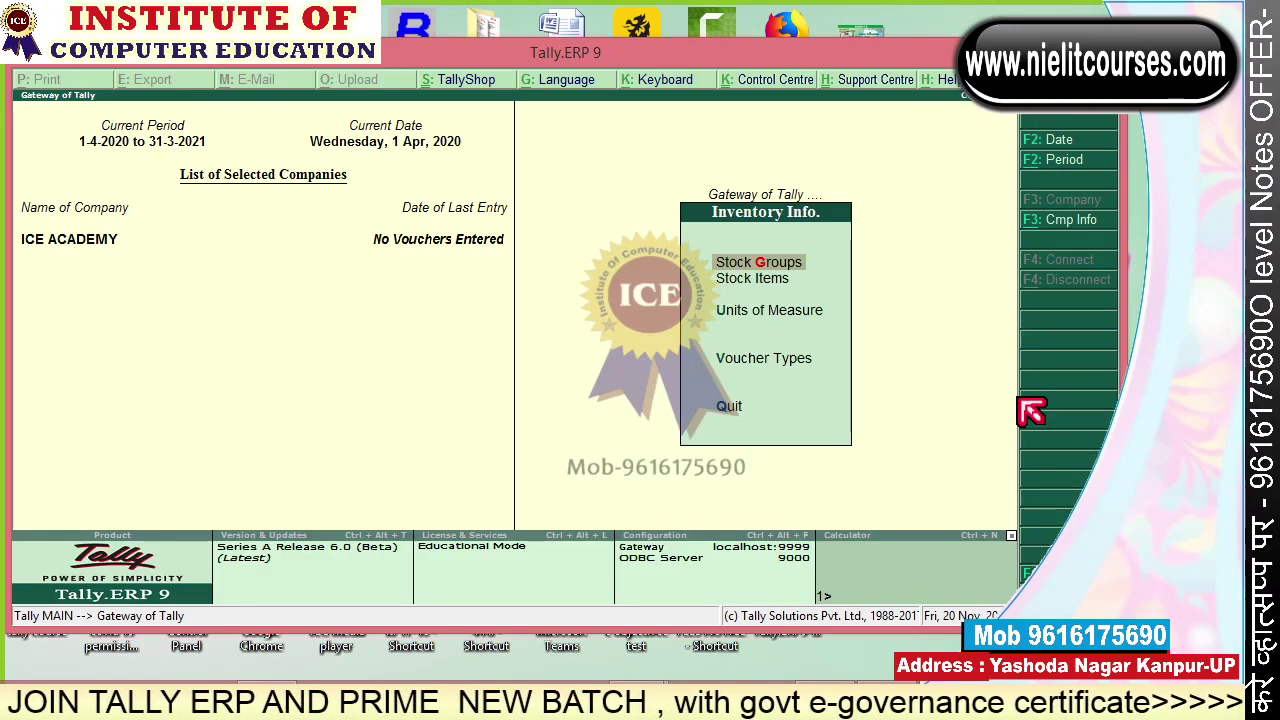
pyautogui.press('i')
pyautogui.write('c')
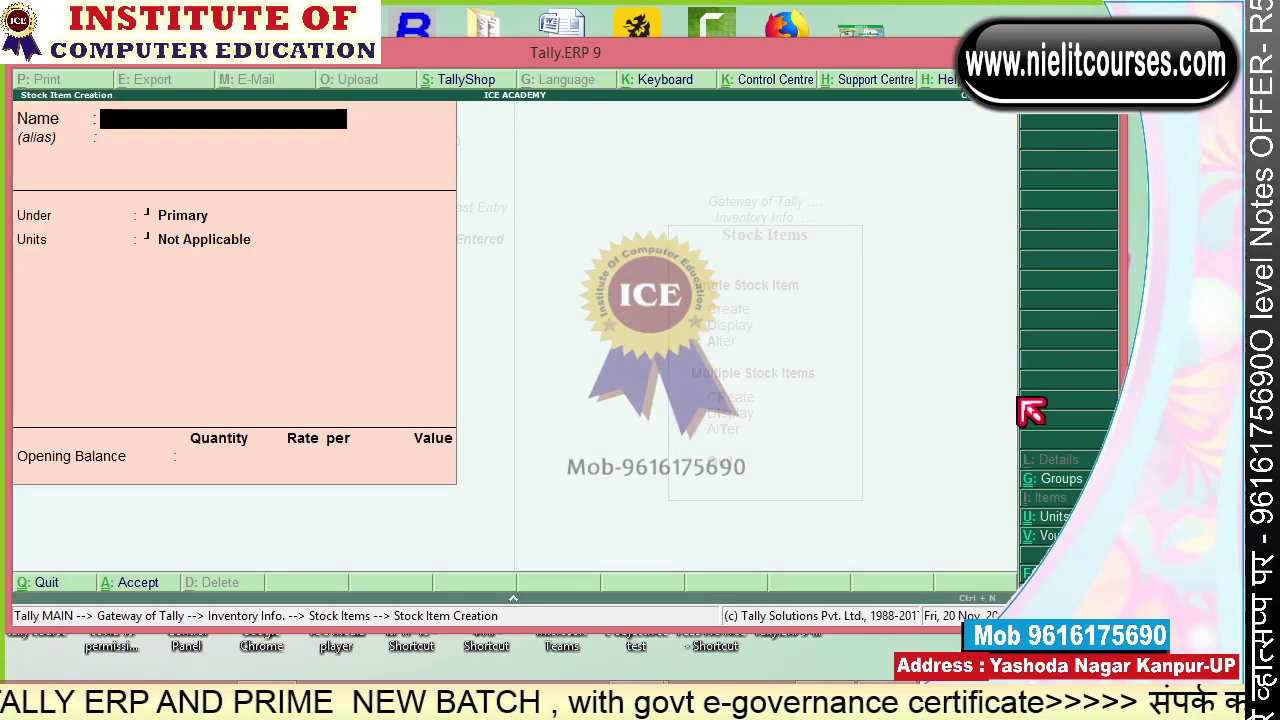
pyautogui.write('Mi Po')
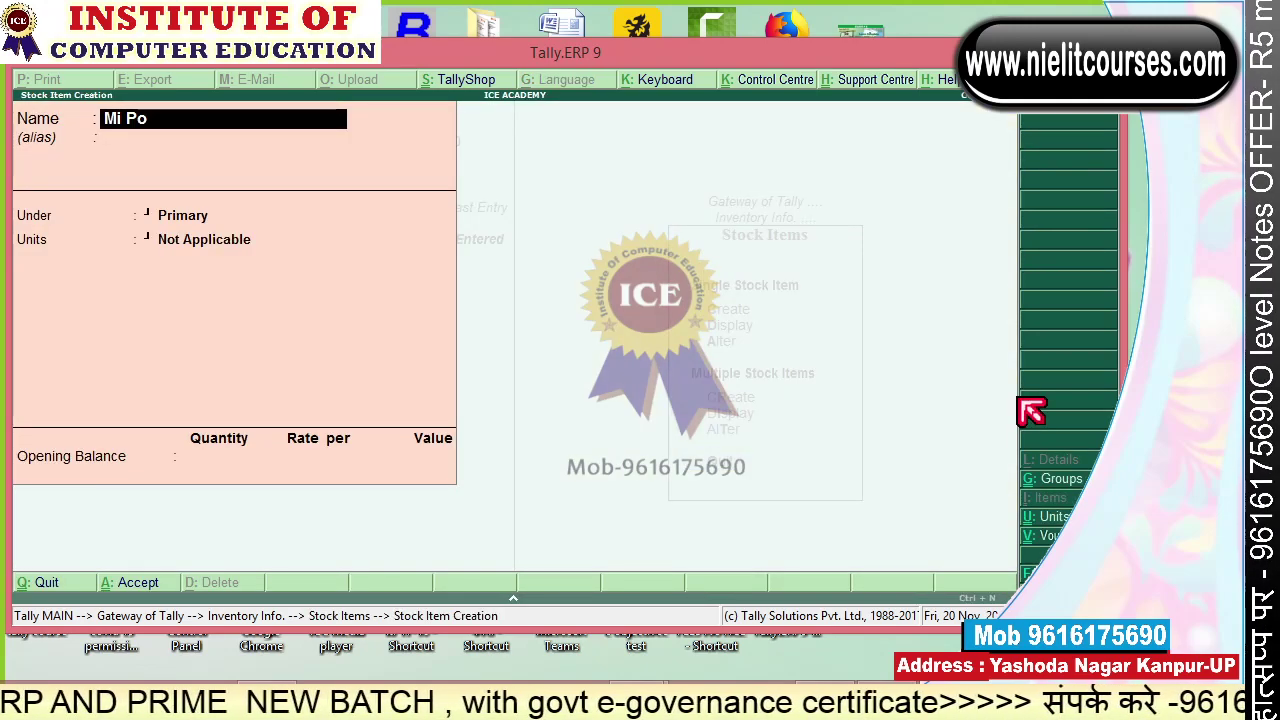
pyautogui.write('wer Bank 15000')
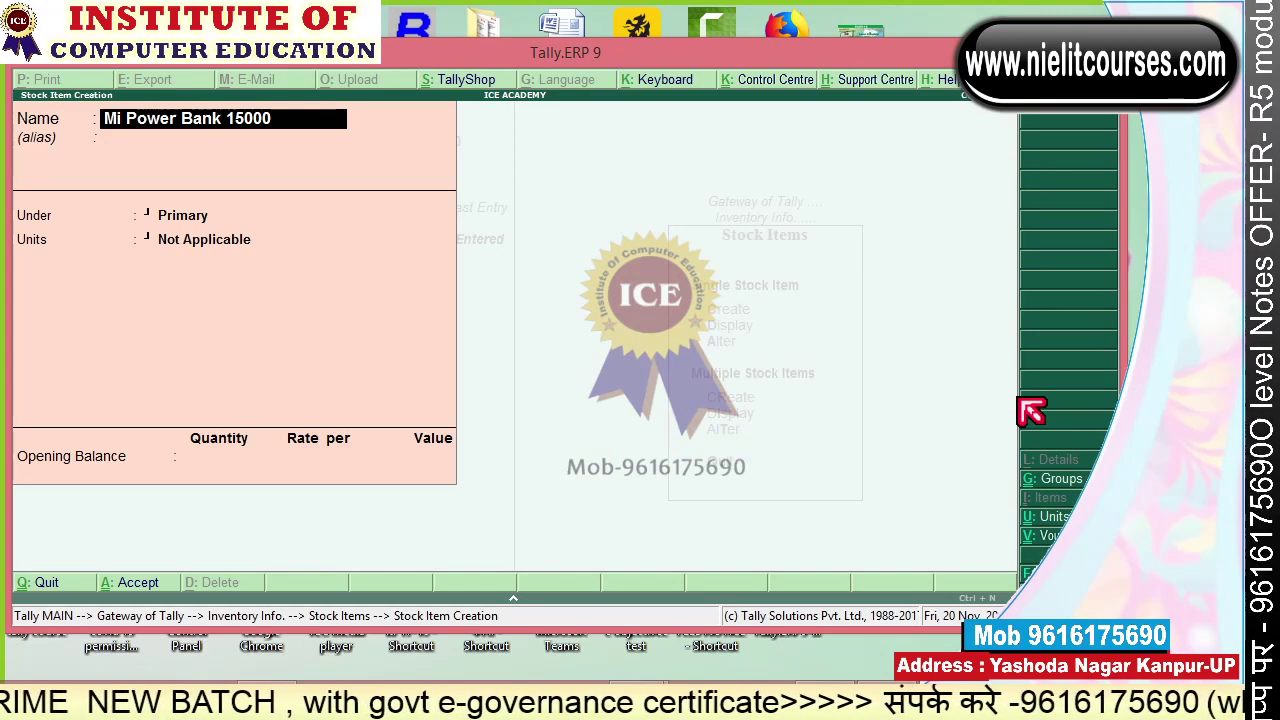
pyautogui.press('Return')
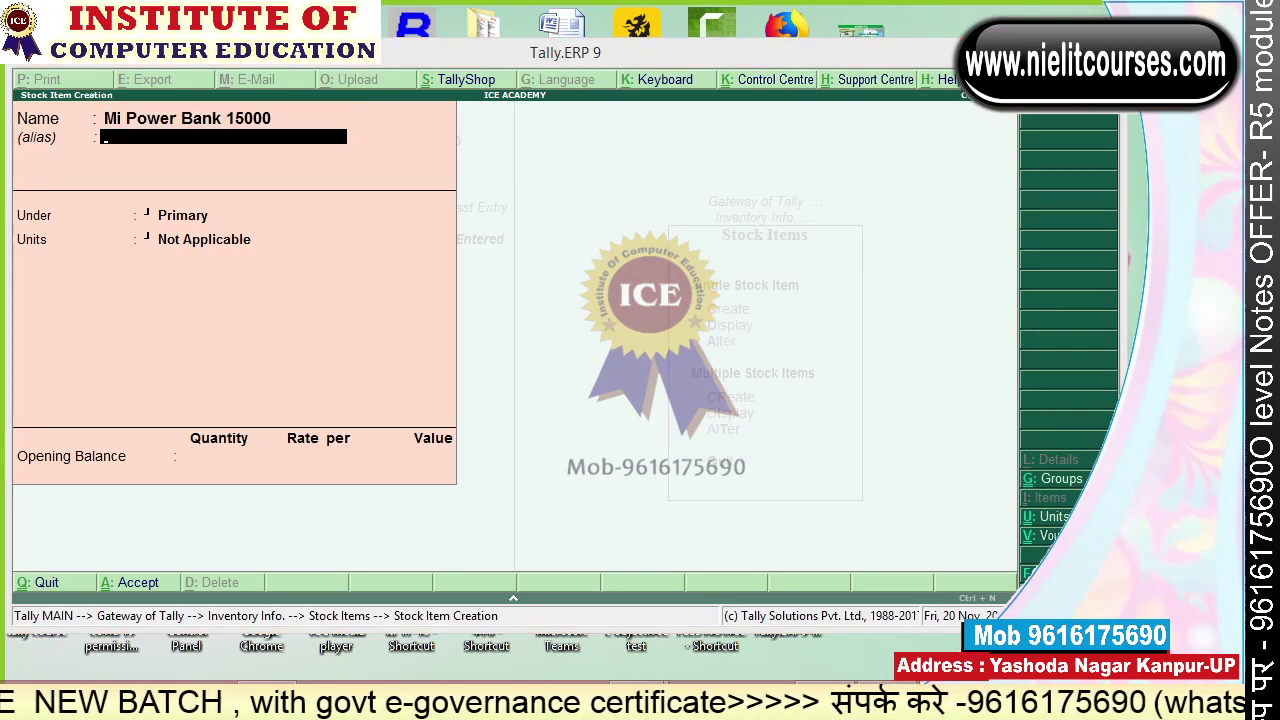
pyautogui.press('Return')
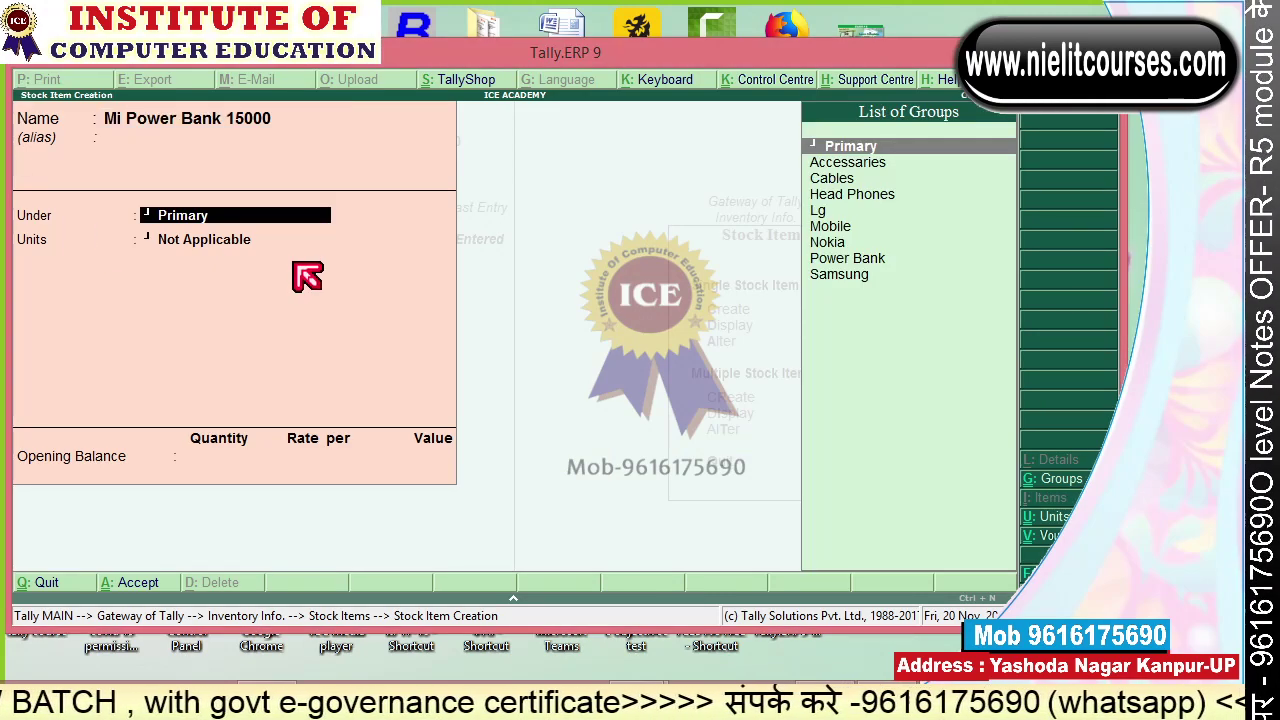
# Place the Mi Power Bank 15000 item under the Power Bank group with pcs as its unit.
pyautogui.press('Down')
pyautogui.press('Down')
pyautogui.press('Down')
pyautogui.press('Down')
pyautogui.press('Down')
pyautogui.press('Down')
pyautogui.press('Down')
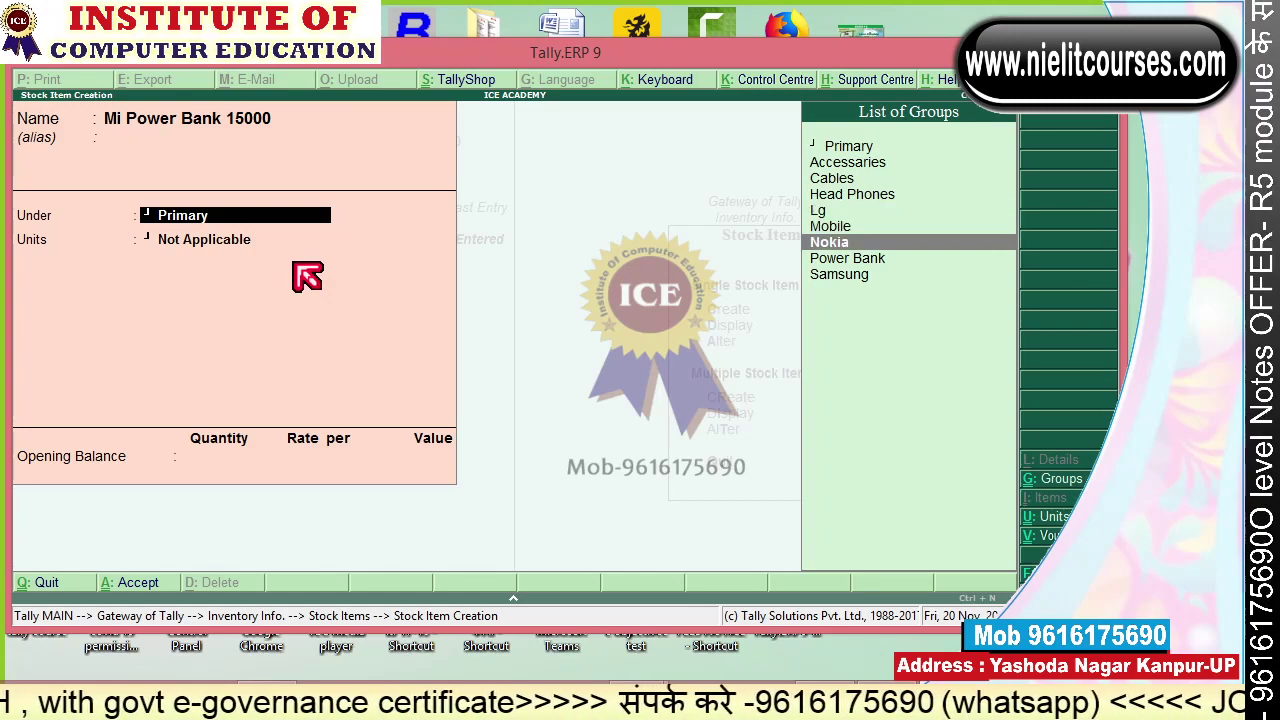
pyautogui.press('Return')
pyautogui.press('Down')
pyautogui.press('Return')
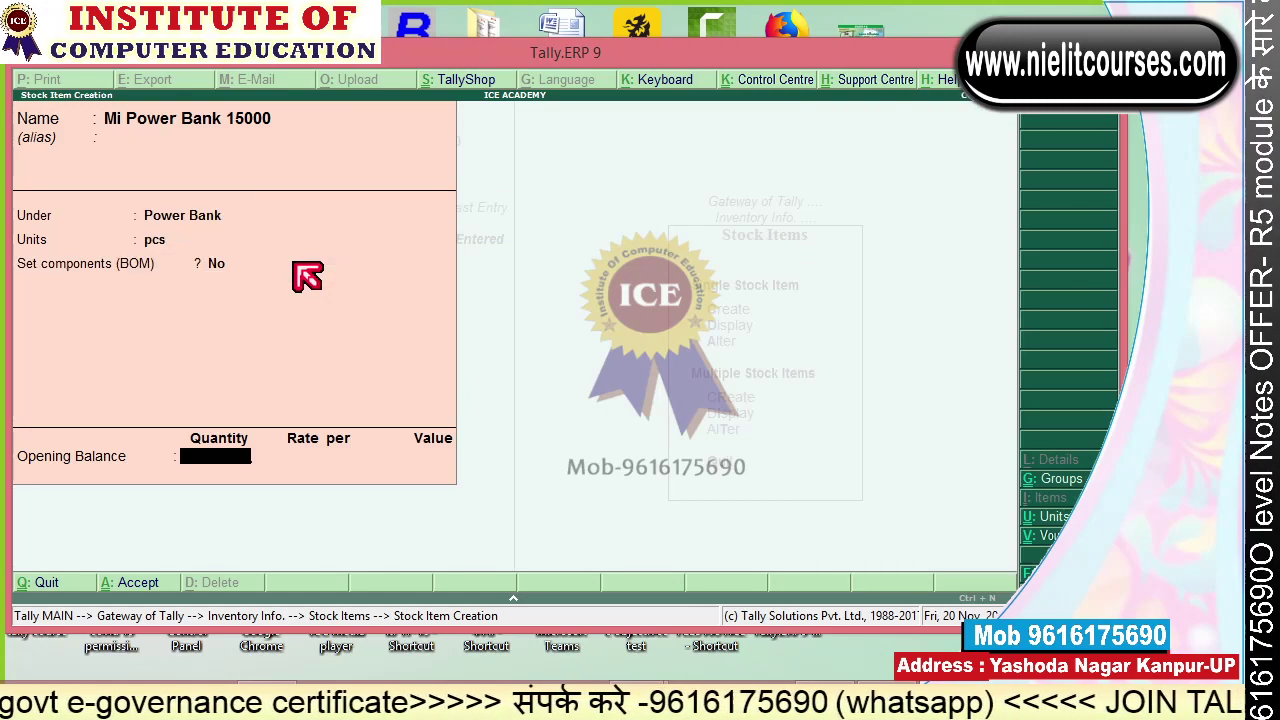
# Enter an opening balance of 2 pcs at a rate of 1500 and save the power bank item.
pyautogui.write('2')
pyautogui.press('Return')
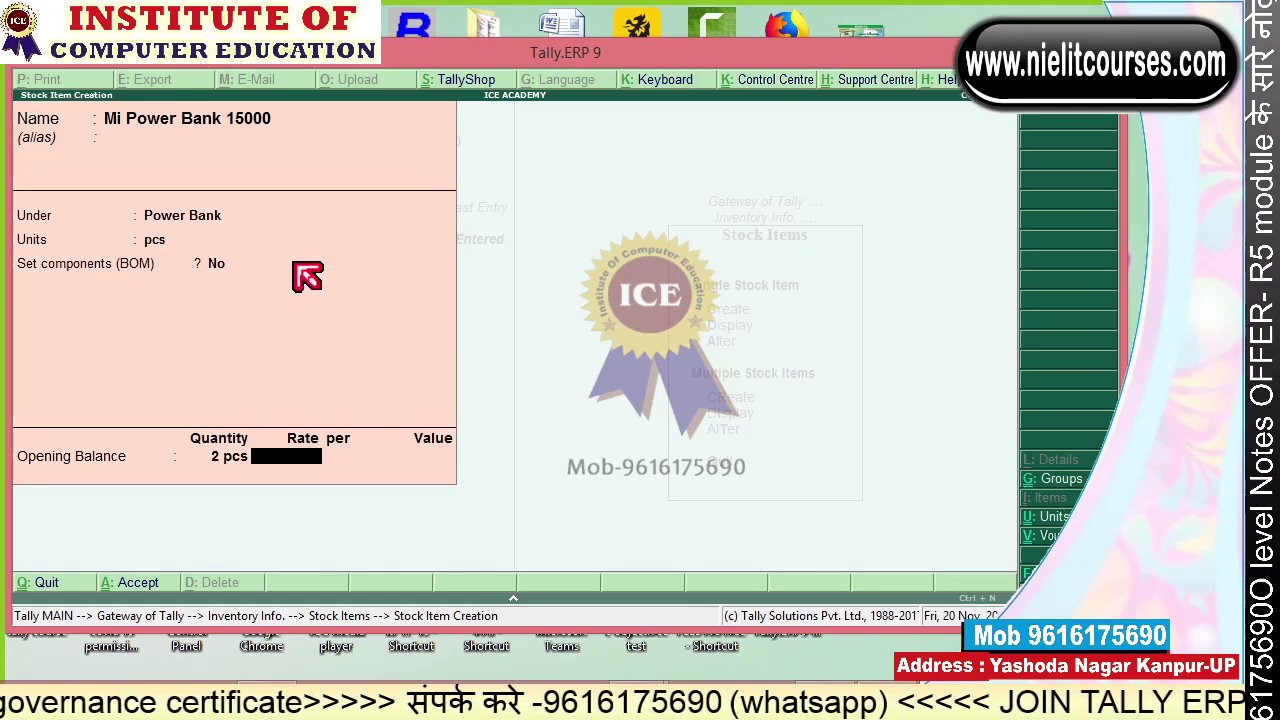
pyautogui.write('1500')
pyautogui.press('Return')
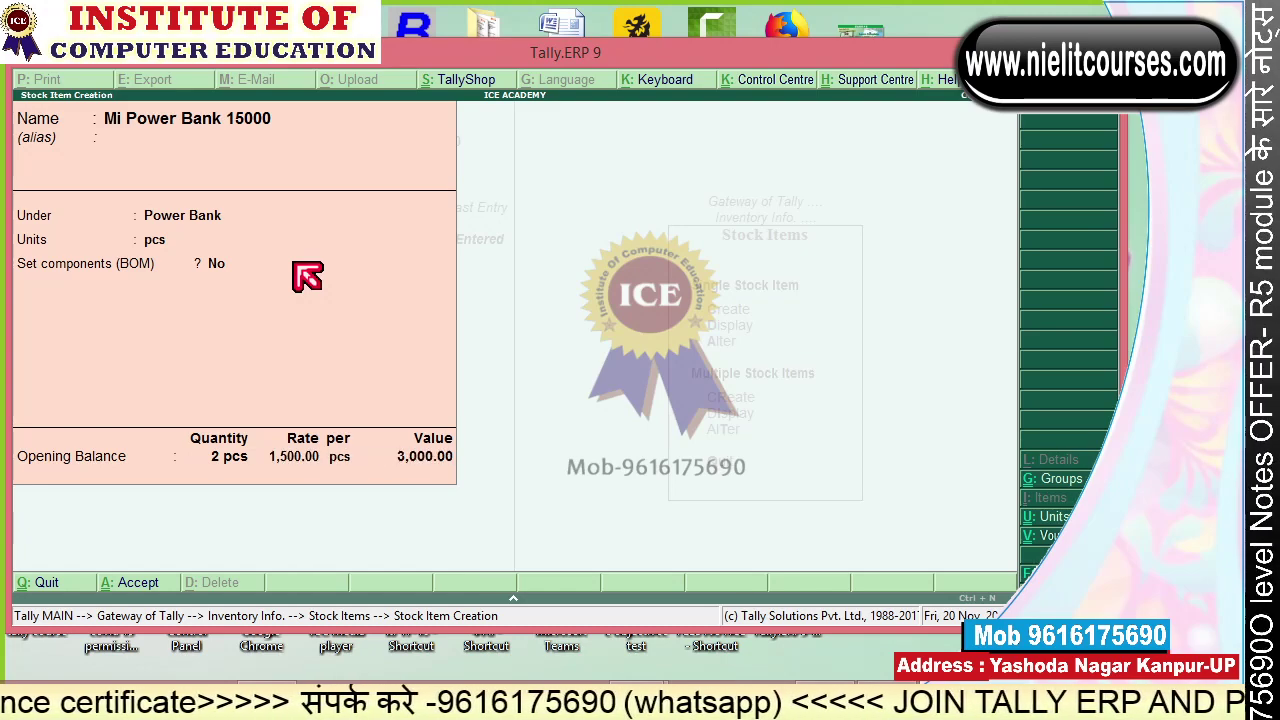
pyautogui.press('Return')
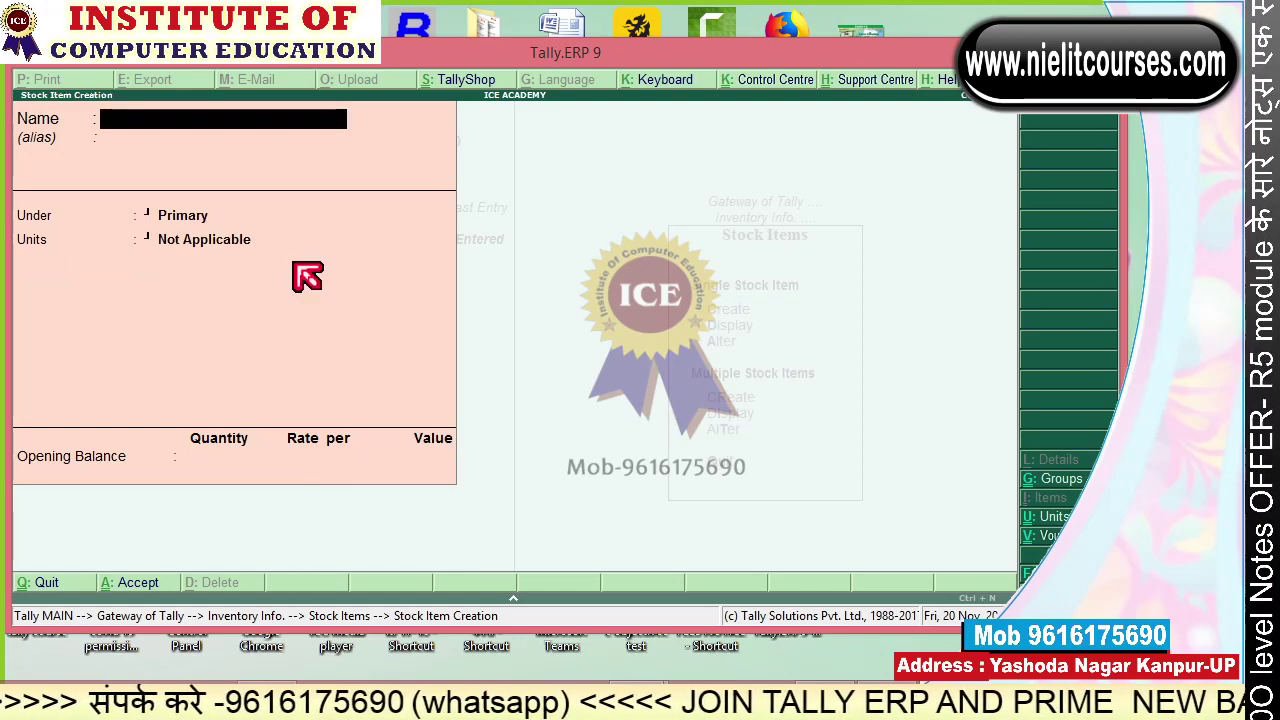
# Name the new single stock item 3.2 mm Cables.
pyautogui.write('2')
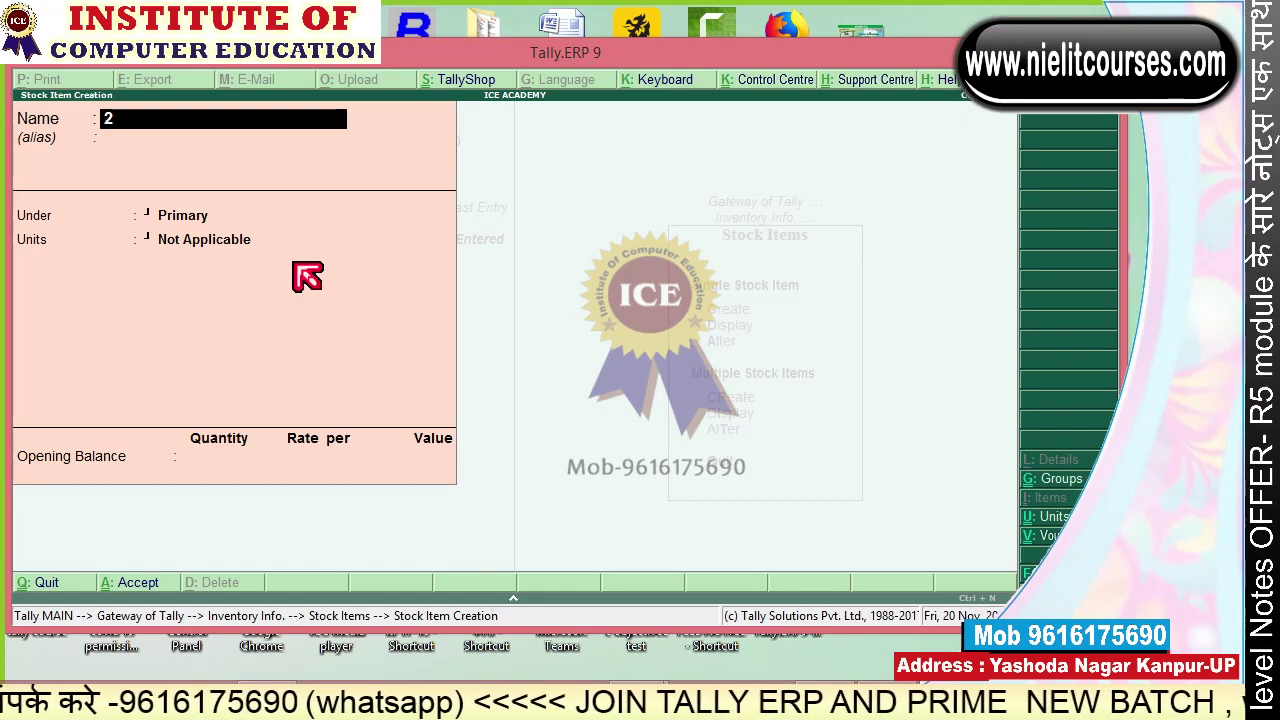
pyautogui.write('.')
pyautogui.press('BackSpace')
pyautogui.press('BackSpace')
pyautogui.write('3.')
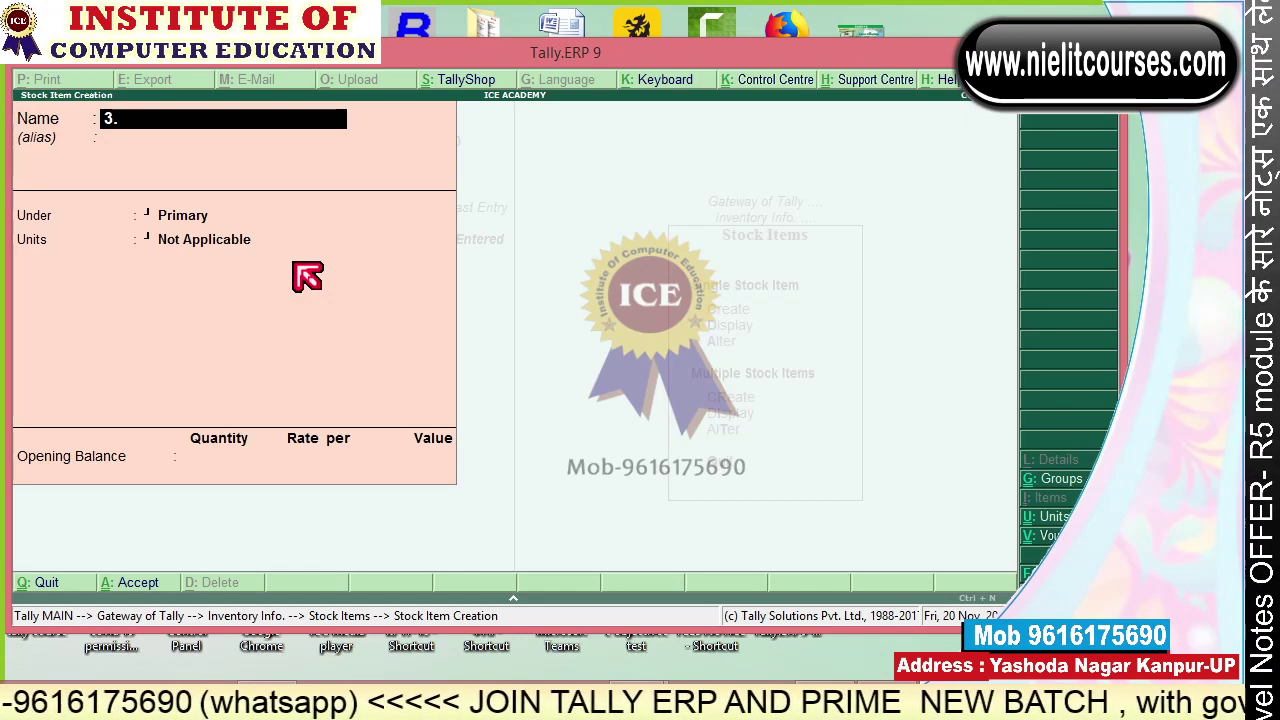
pyautogui.write('2 mm Cables')
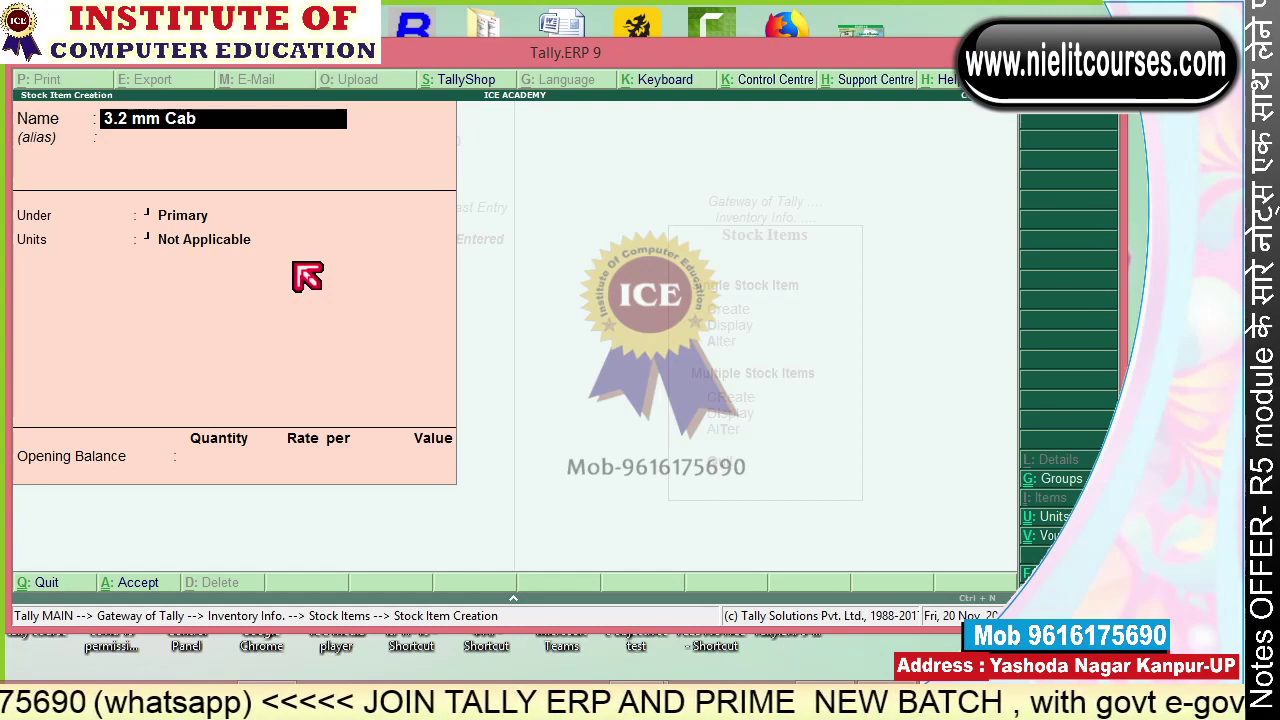
# Place the 3.2 mm Cables item under the Cables group with pcs as its unit, leaving the alias blank.
pyautogui.press('Return')
pyautogui.press('Down')
pyautogui.press('Down')
pyautogui.press('Down')
pyautogui.press('Down')
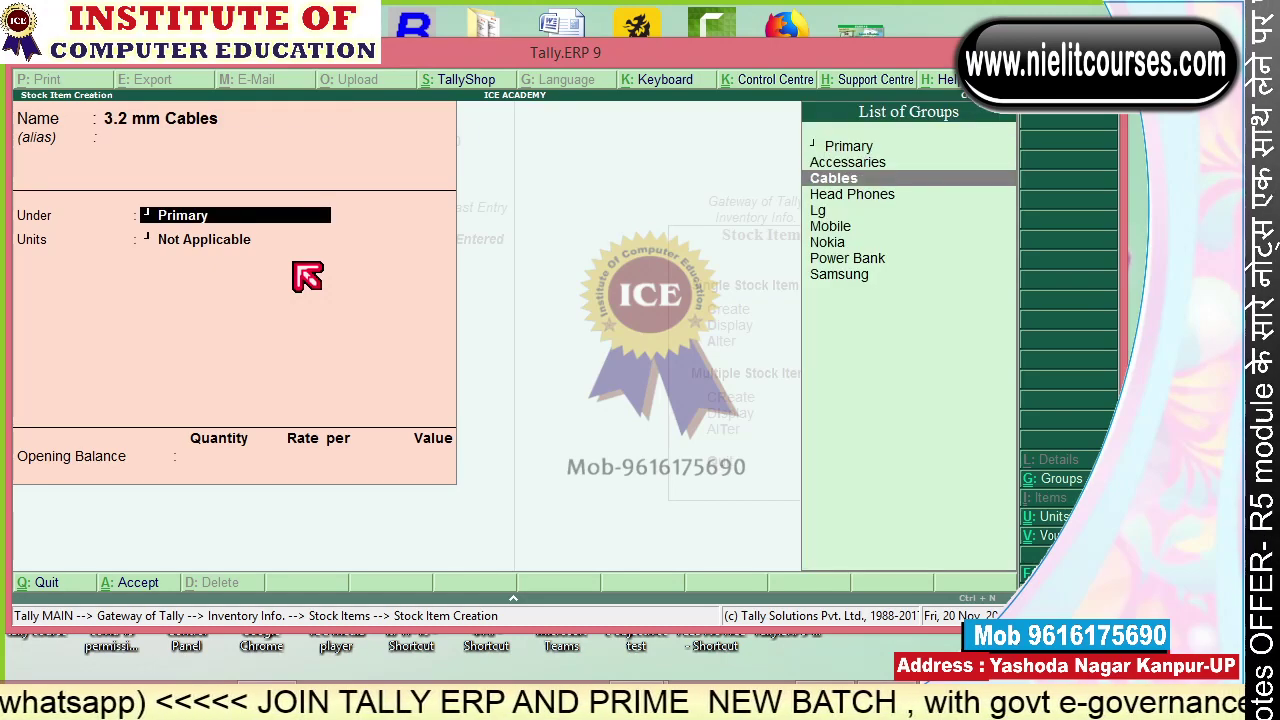
pyautogui.press('Up')
pyautogui.press('Up')
pyautogui.press('Return')
pyautogui.press('Down')
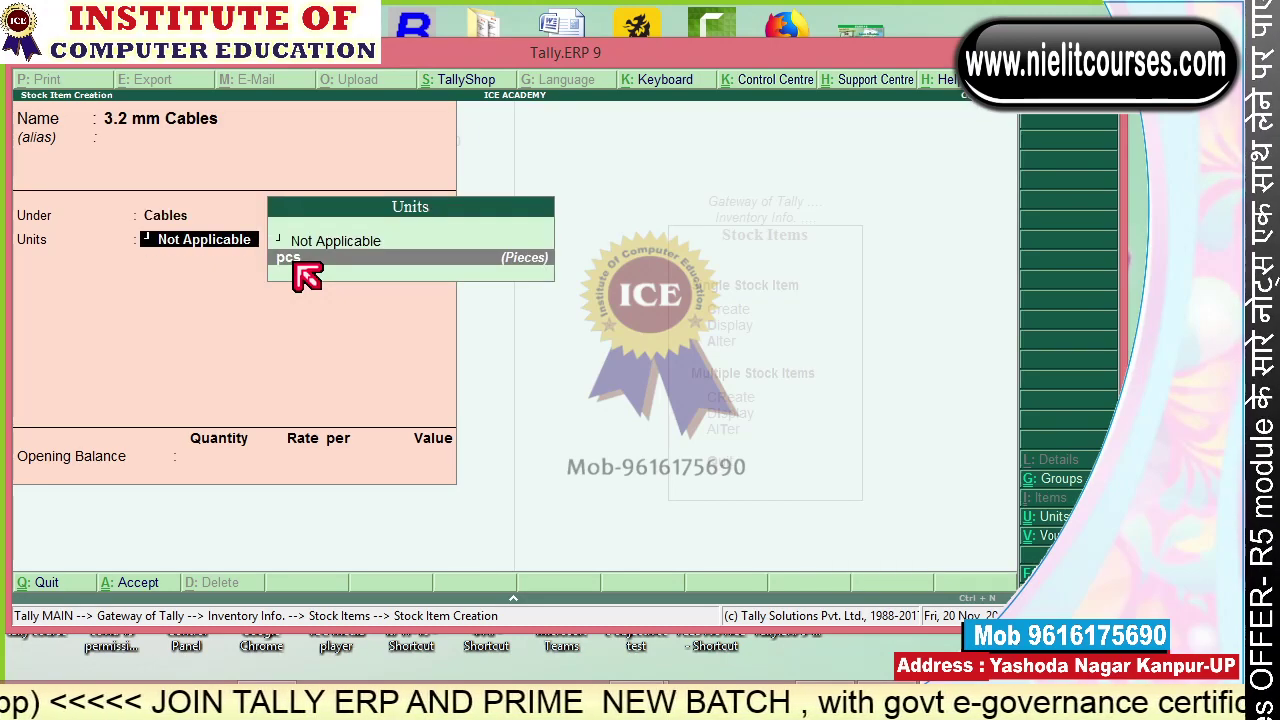
pyautogui.press('Return')
# Enter an opening balance of 10 pcs at a rate of 55 and save the cables item.
pyautogui.press('Return')
pyautogui.write('10')
pyautogui.press('Return')
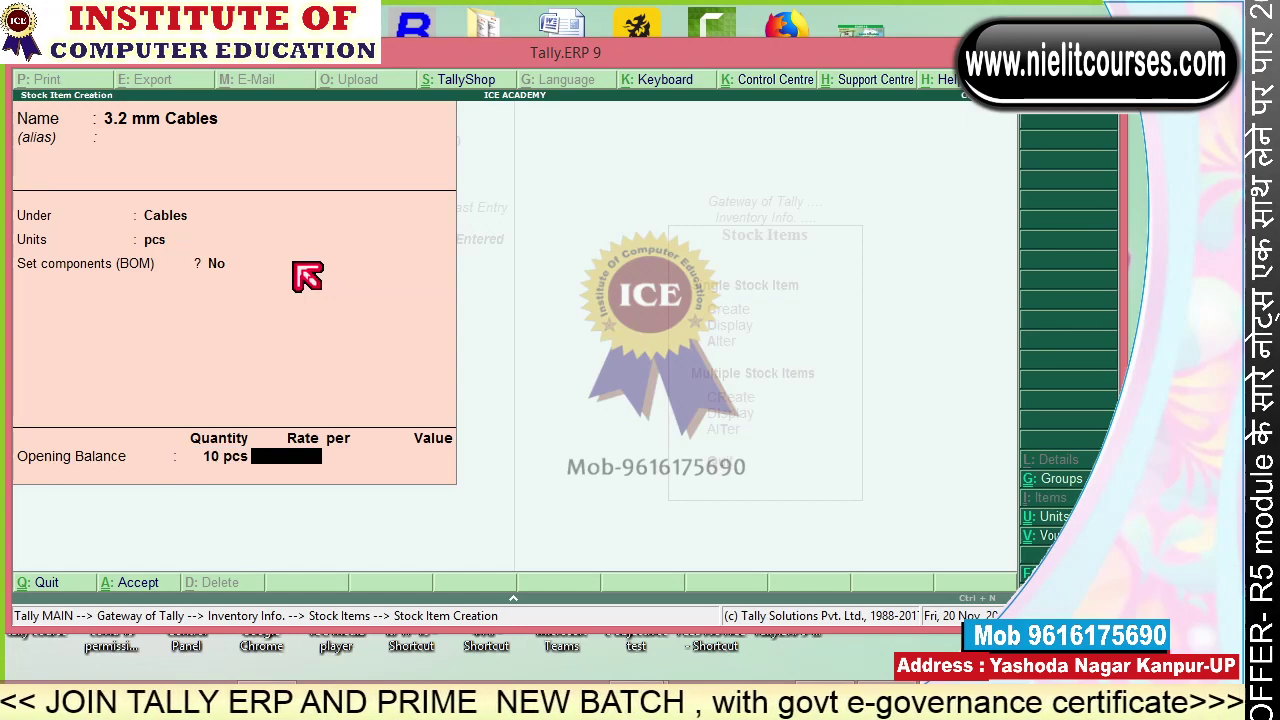
pyautogui.write('55')
pyautogui.press('Return')
pyautogui.press('Return')
pyautogui.press('Return')
pyautogui.press('Return')
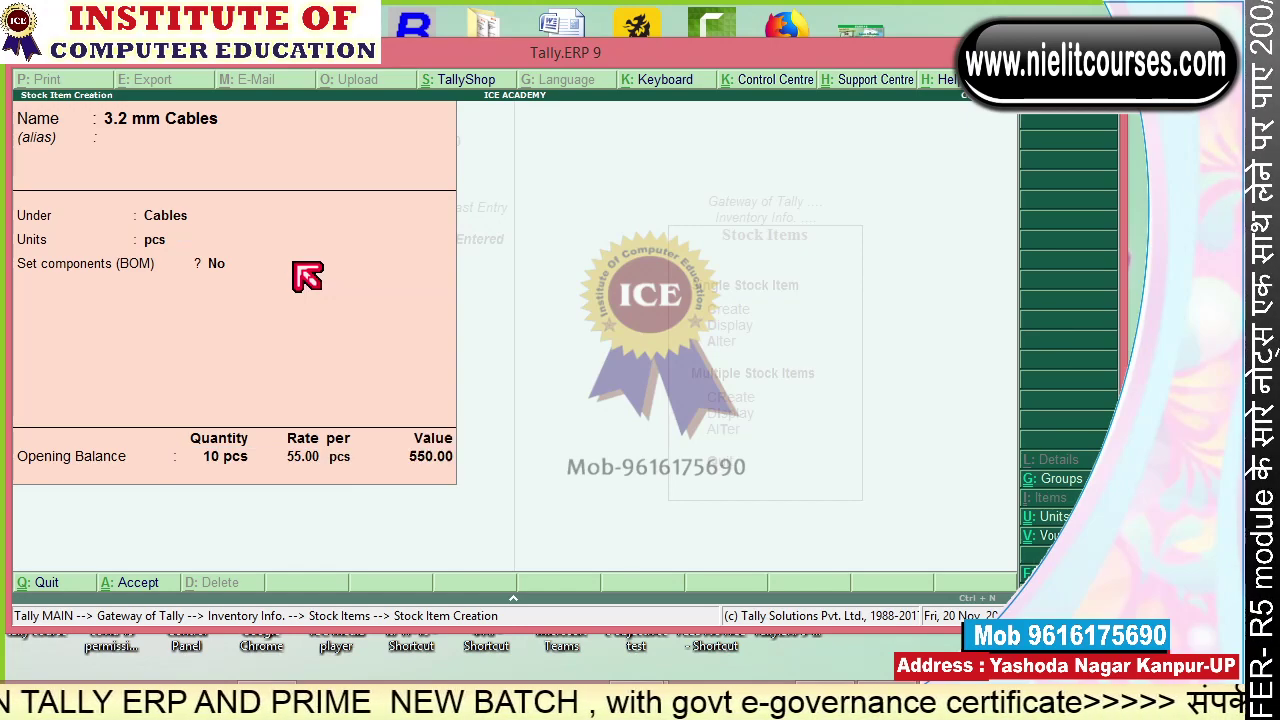
# Leave stock item creation, return to the Gateway of Tally and open the Stock Summary report.
pyautogui.press('Escape')
pyautogui.press('Return')
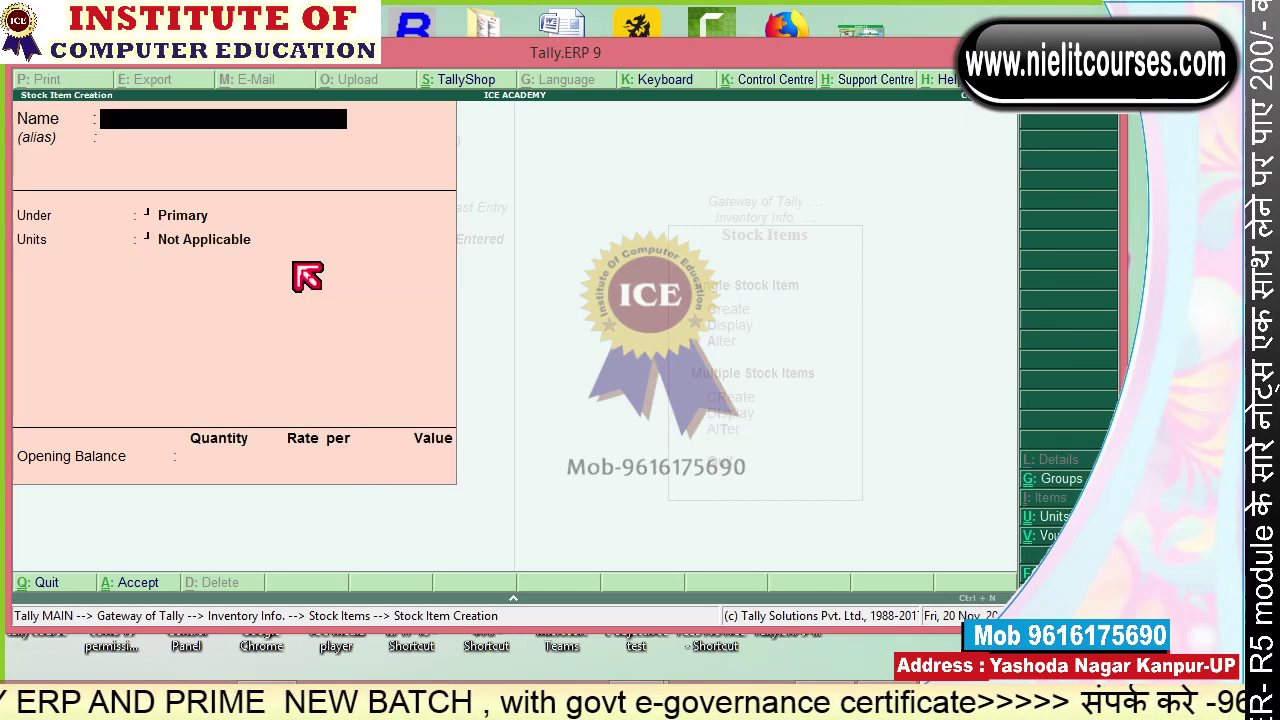
pyautogui.press('Escape')
pyautogui.press('Escape')
pyautogui.press('Down')
pyautogui.press('Down')
pyautogui.press('Down')
pyautogui.press('Down')
pyautogui.press('Down')
pyautogui.press('Down')
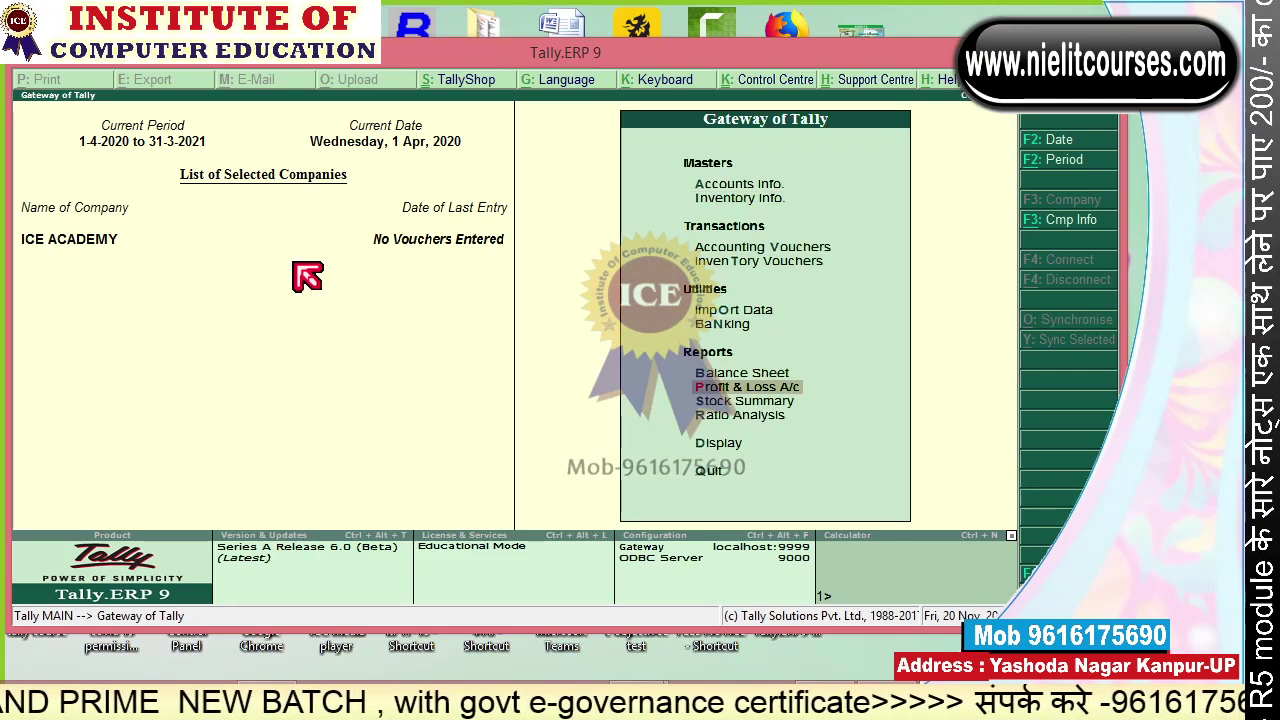
pyautogui.press('Return')
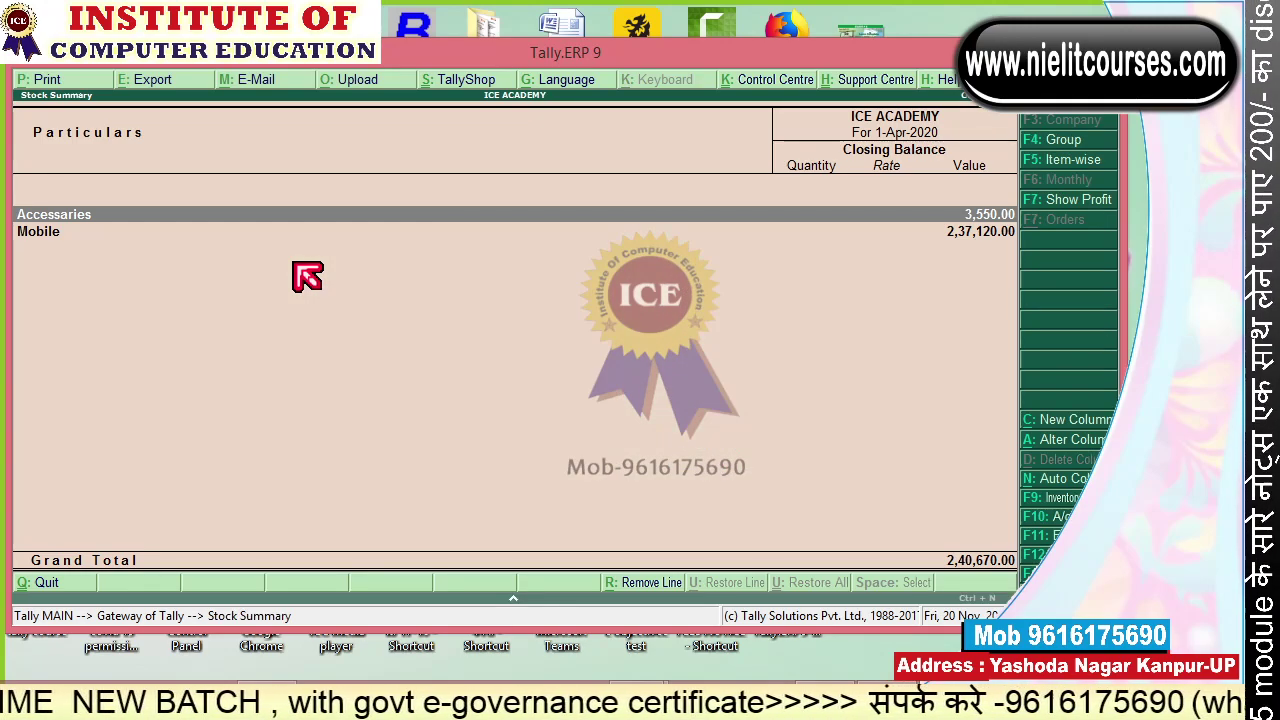
# Show the Stock Summary in detailed form to review the subgroups under Accessaries and Mobile.
pyautogui.moveTo(125, 203); pyautogui.dragTo(184, 169)
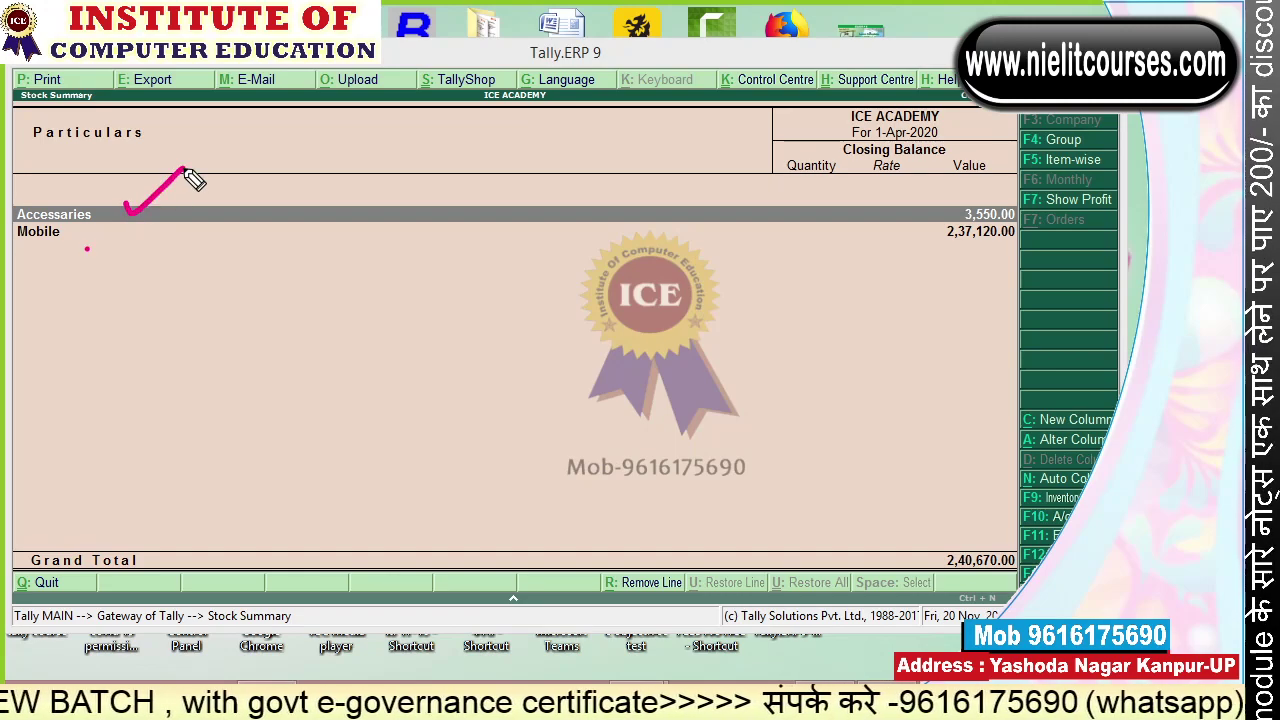
pyautogui.moveTo(85, 253); pyautogui.dragTo(124, 241)
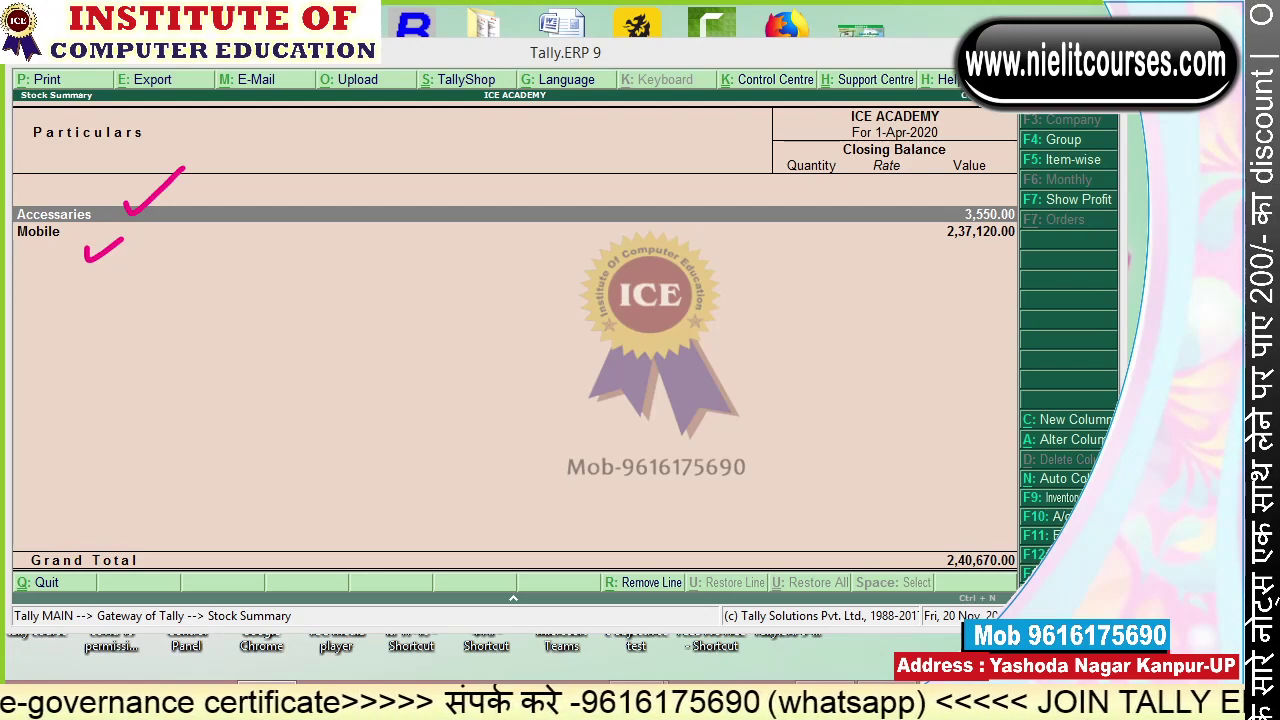
pyautogui.click(677, 288)
pyautogui.hotkey('alt', 'F1')
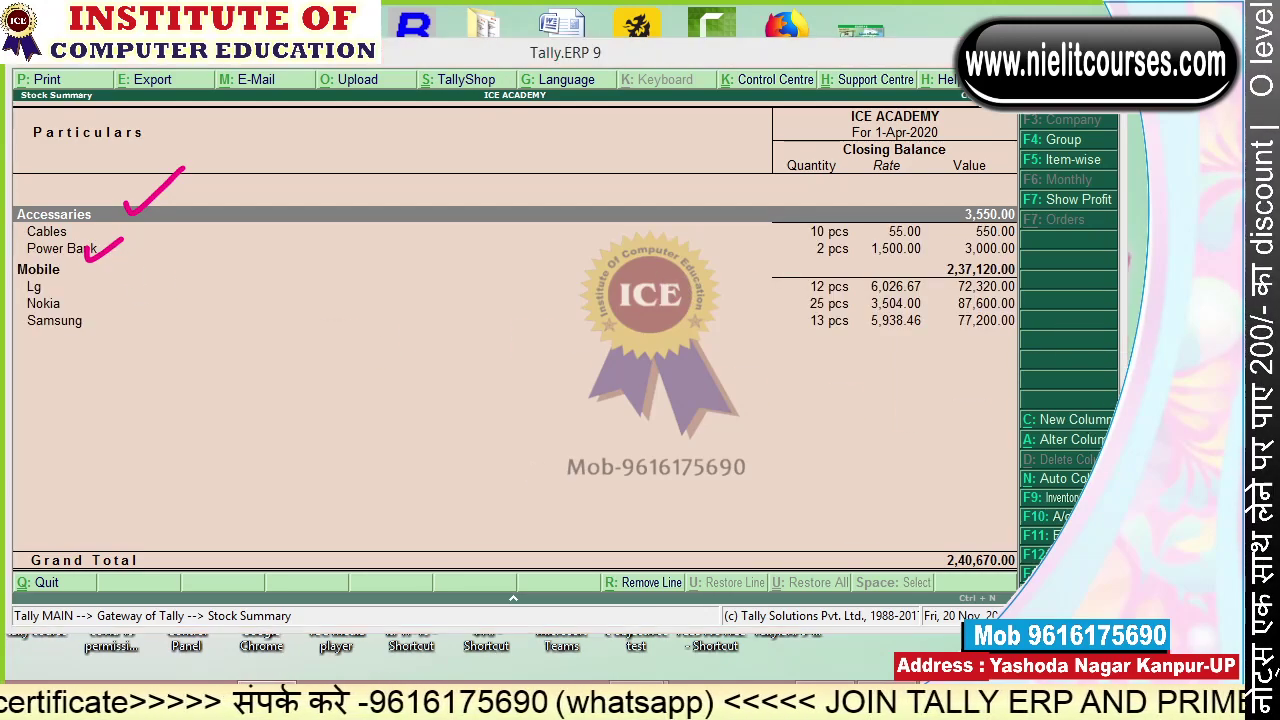
pyautogui.press('Escape')
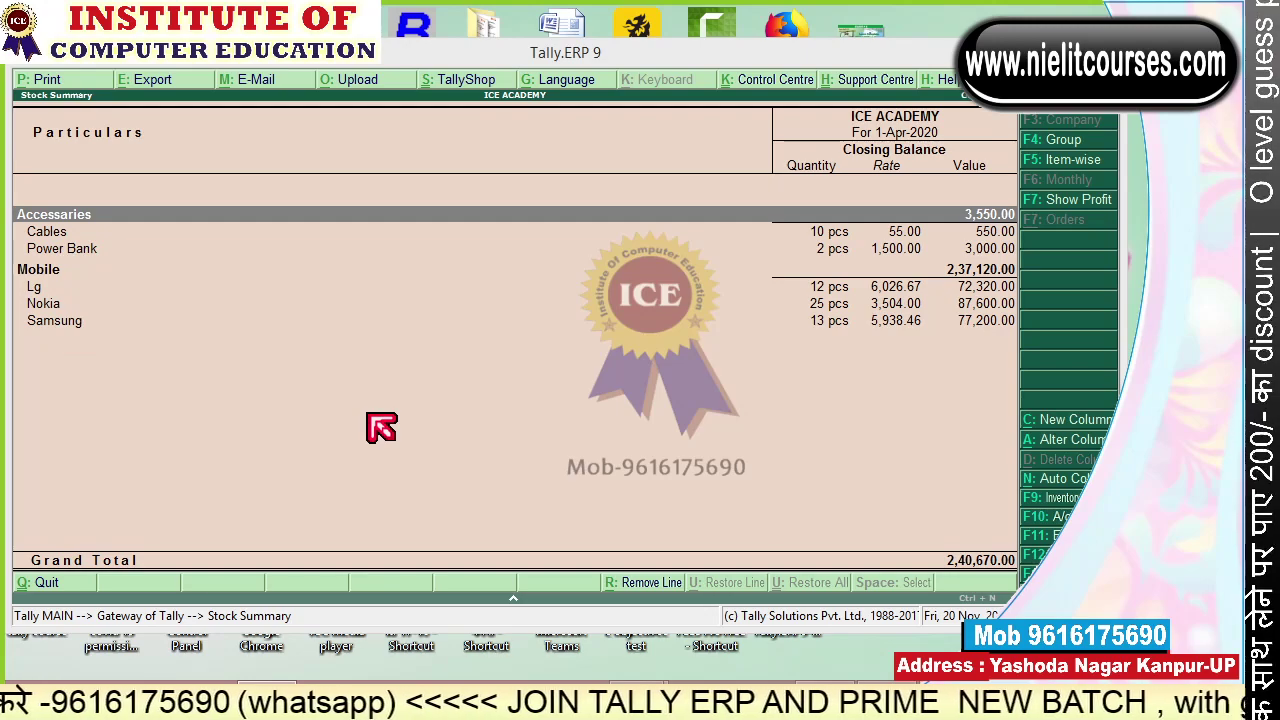
# Drill into the Accessaries group, view its items in detailed form and return to the top-level summary.
pyautogui.click(73, 231)
pyautogui.press('Return')
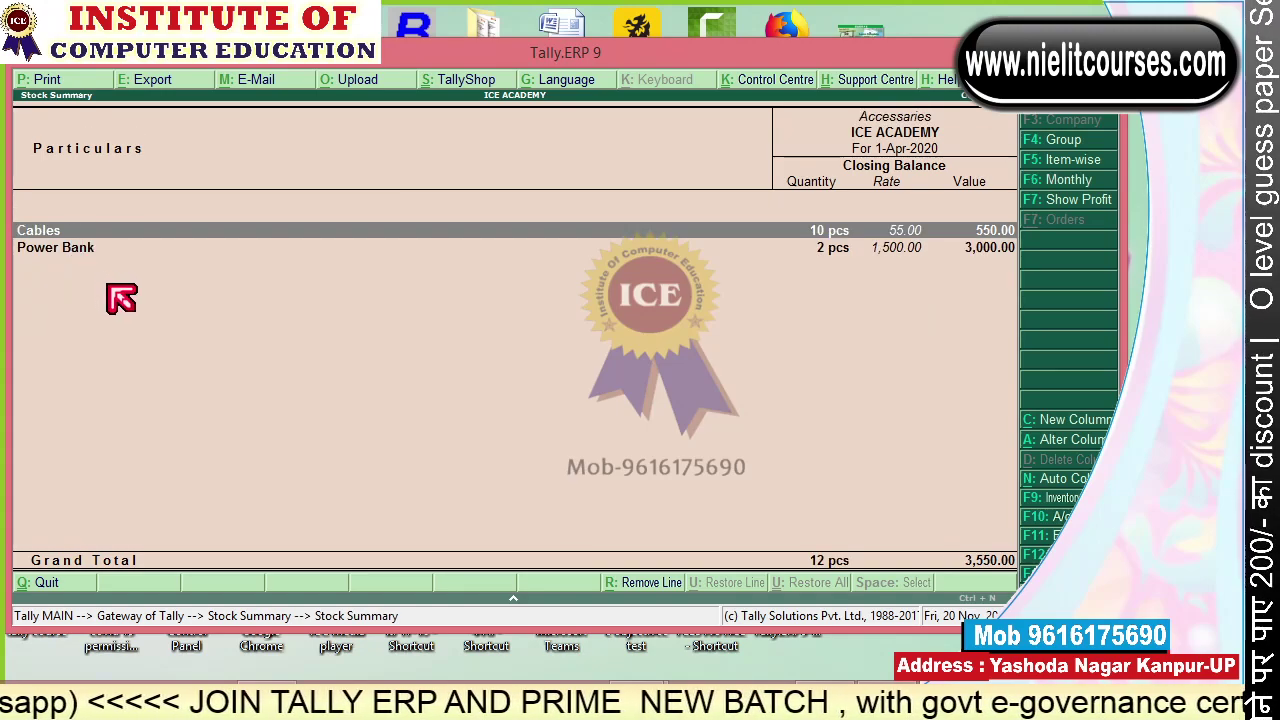
pyautogui.hotkey('alt', 'F1')
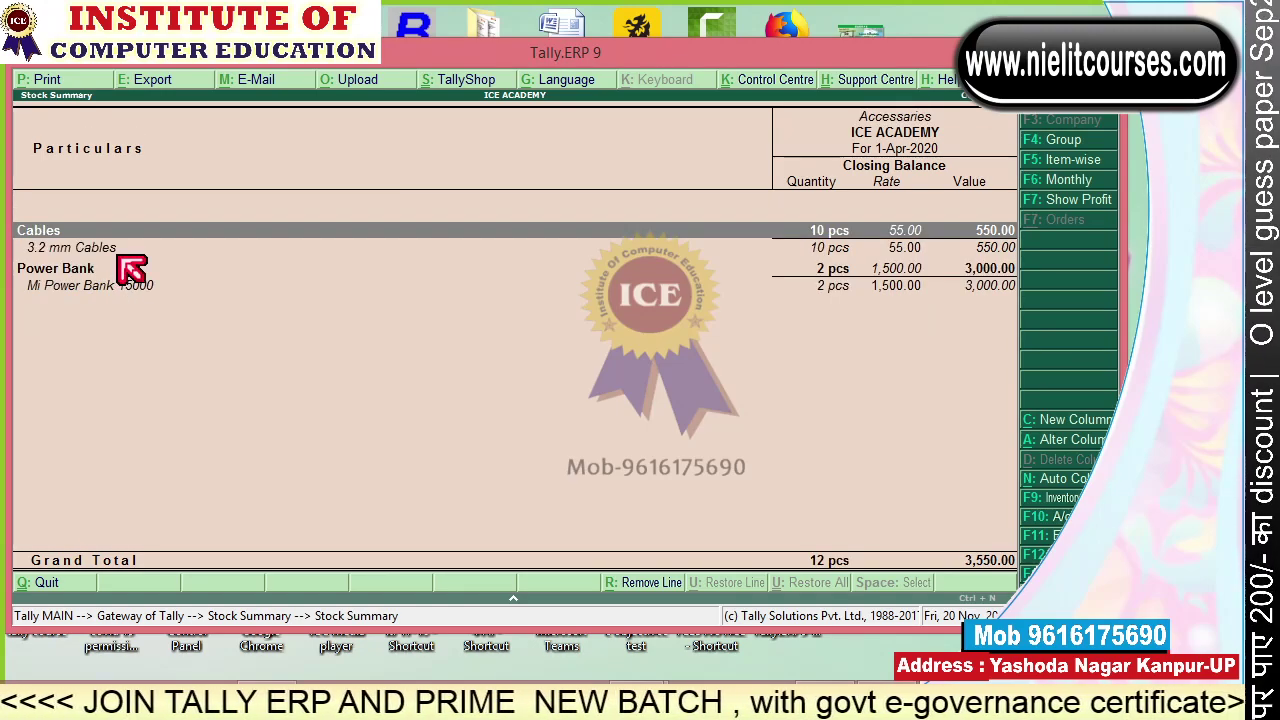
pyautogui.press('Escape')
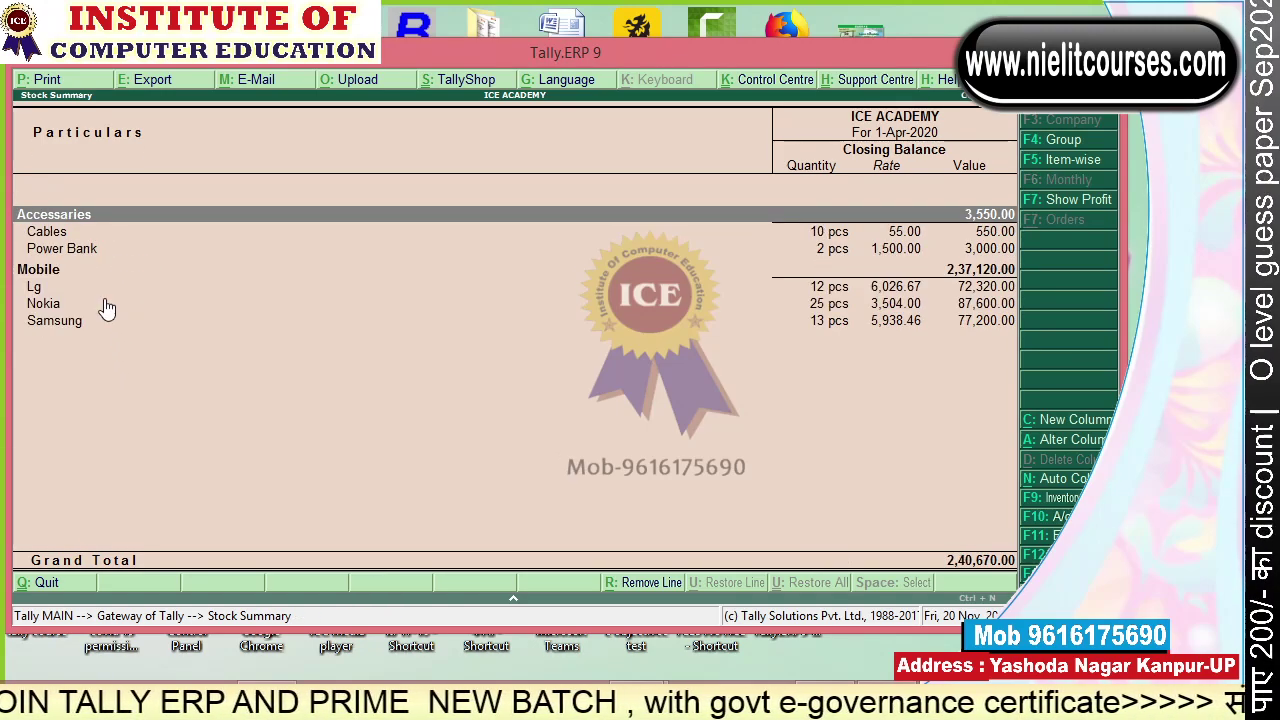
# Drill into the Mobile group to review its items by brand, and leave the Stock Summary report.
pyautogui.click(85, 270)
pyautogui.press('Return')
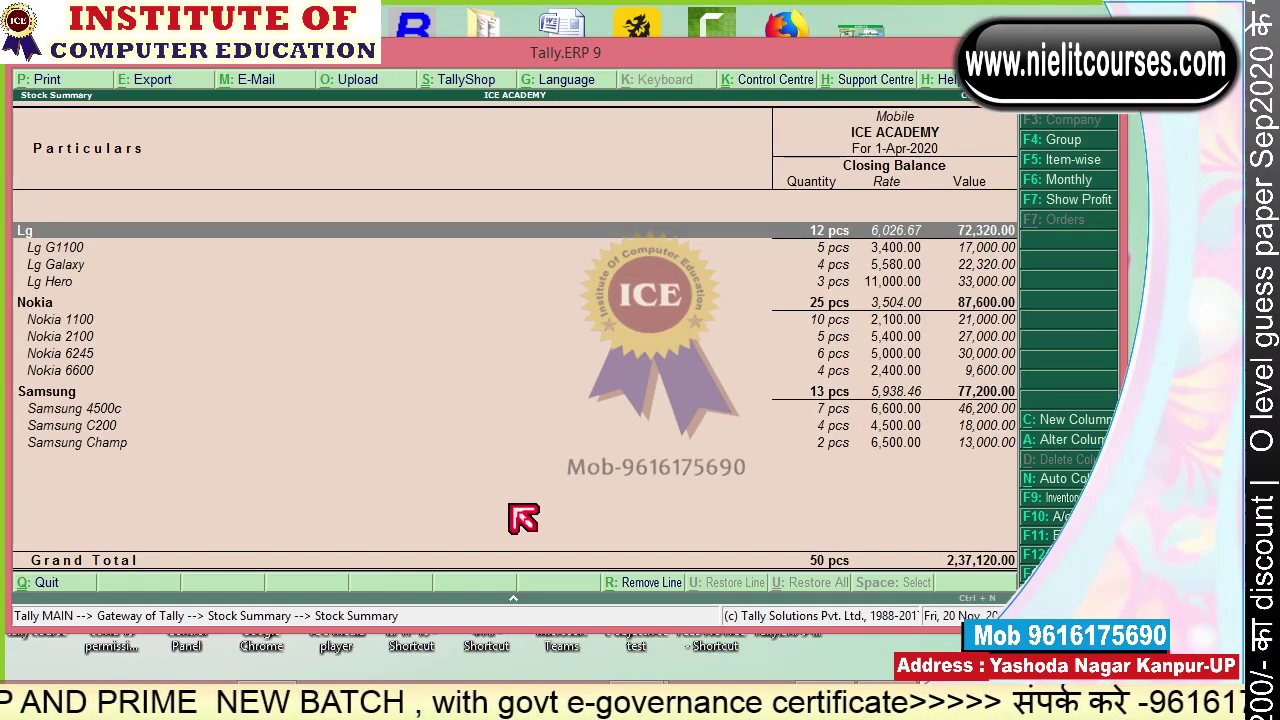
pyautogui.press('Escape')
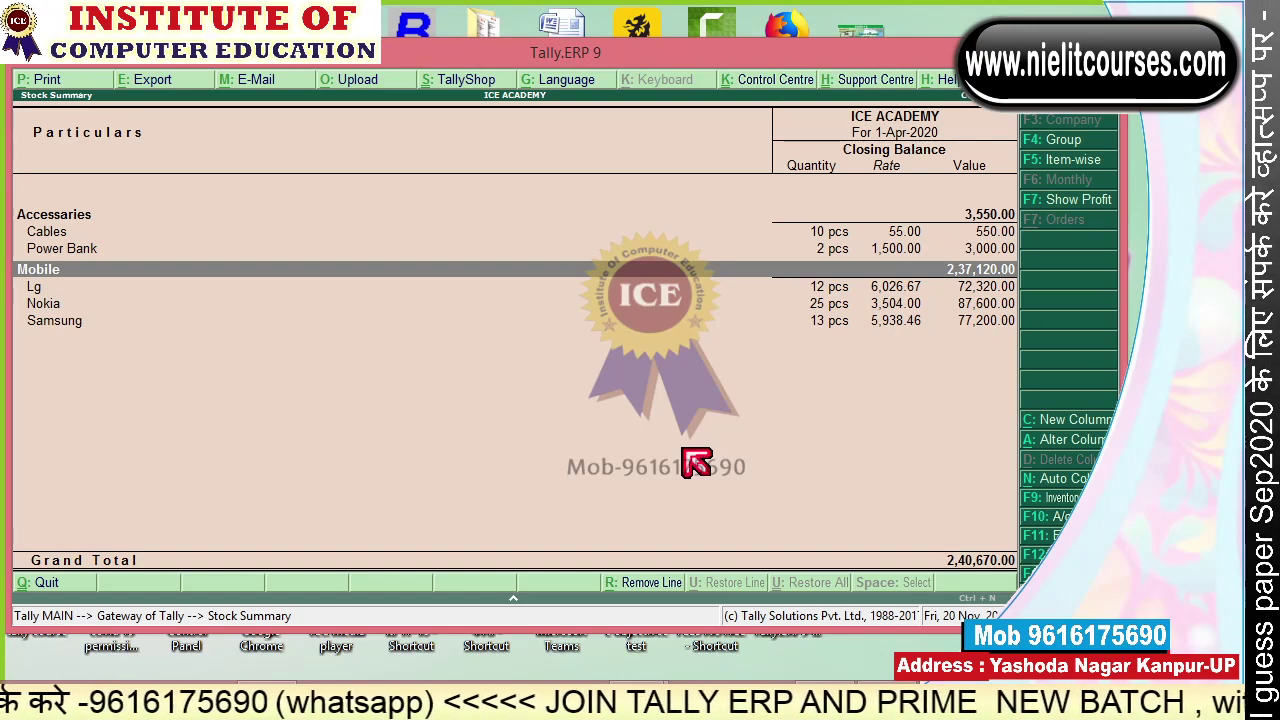
pyautogui.press('Escape')
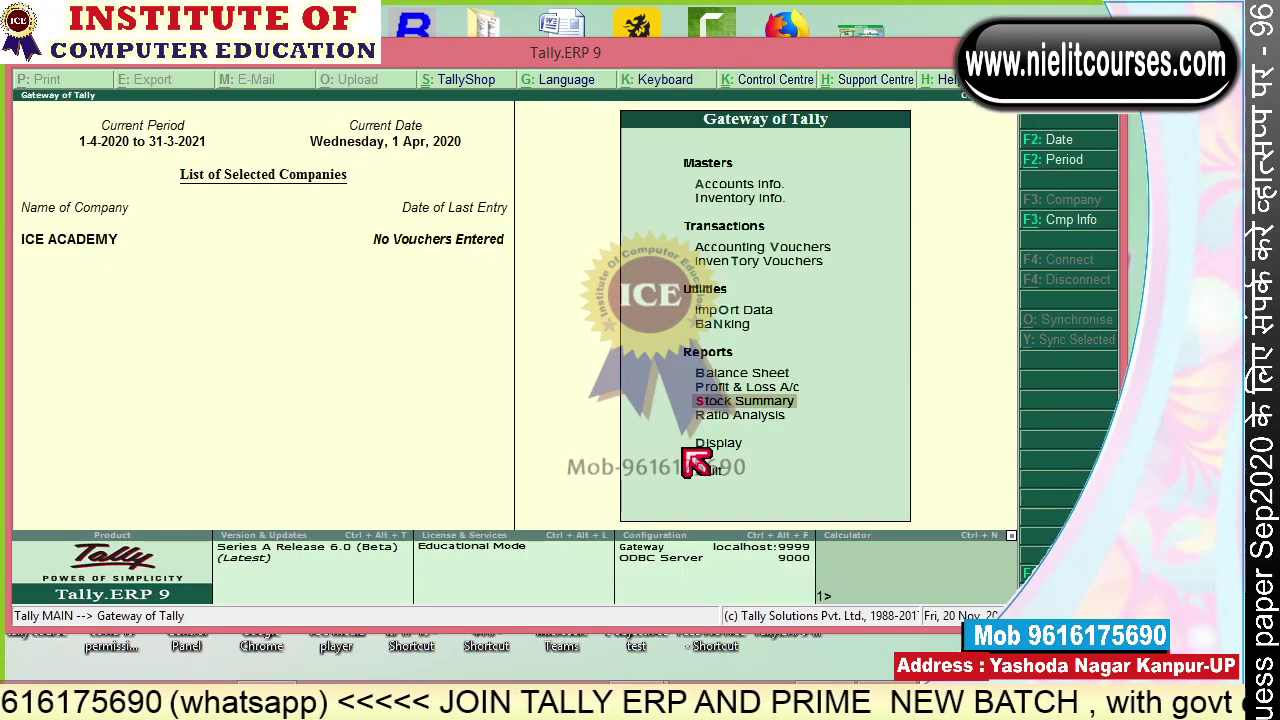
# Open the existing Nokia 1100 stock item for alteration from the inventory masters.
pyautogui.press('Up')
pyautogui.press('Up')
pyautogui.press('Up')
pyautogui.press('Up')
pyautogui.press('Up')
pyautogui.press('Up')
pyautogui.press('Up')
pyautogui.press('Return')
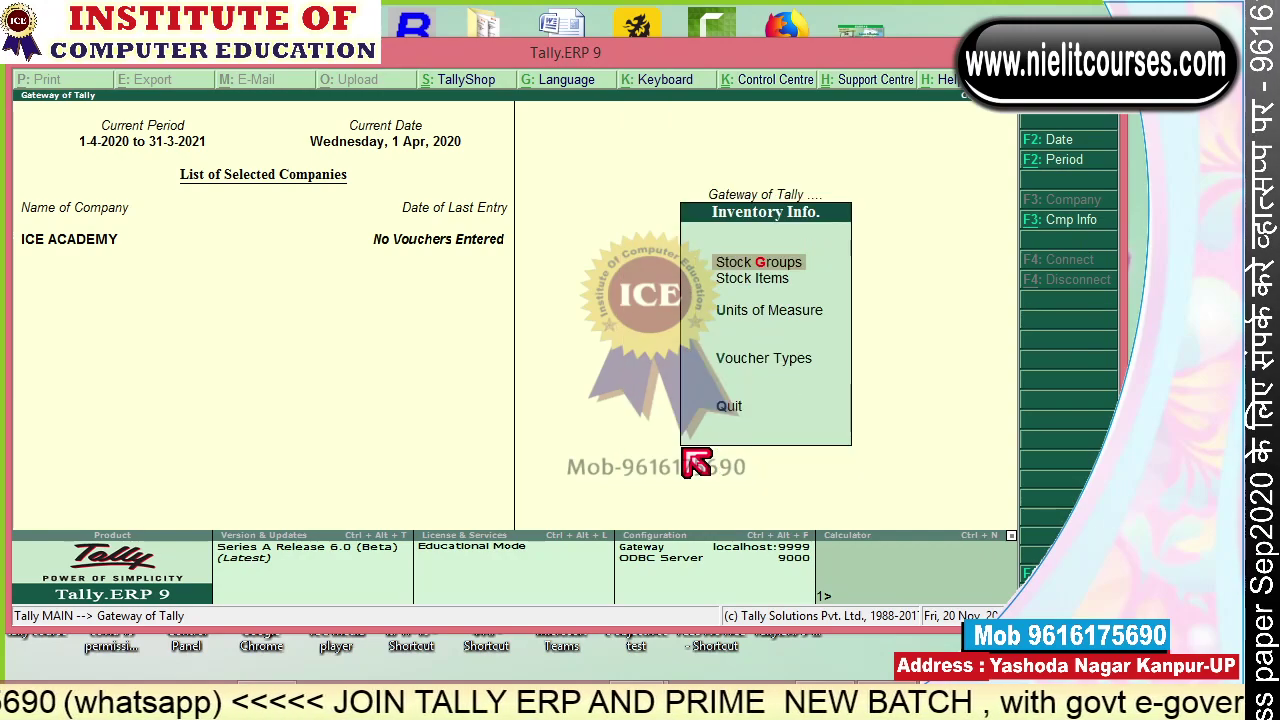
pyautogui.press('Down')
pyautogui.press('Return')
pyautogui.press('Down')
pyautogui.press('Down')
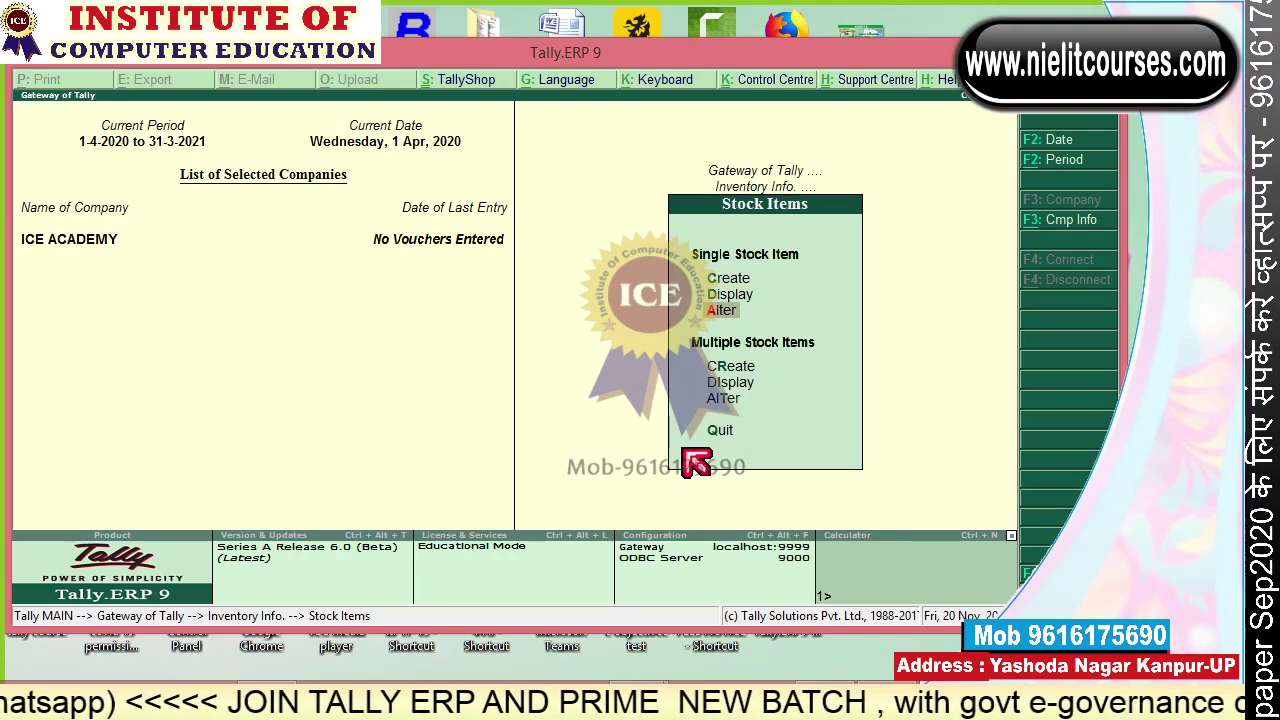
pyautogui.press('Return')
pyautogui.press('Down')
pyautogui.press('Down')
pyautogui.press('Down')
pyautogui.press('Down')
pyautogui.press('Down')
pyautogui.press('Down')
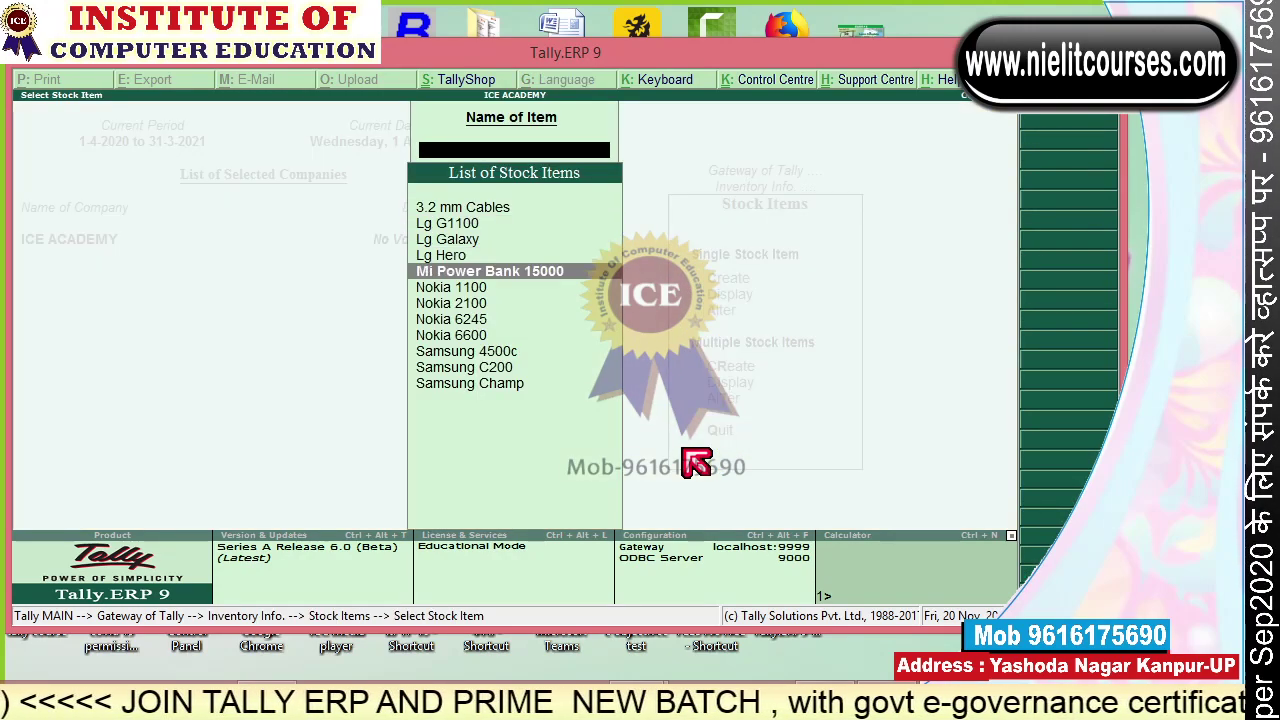
pyautogui.press('Up')
pyautogui.press('Return')
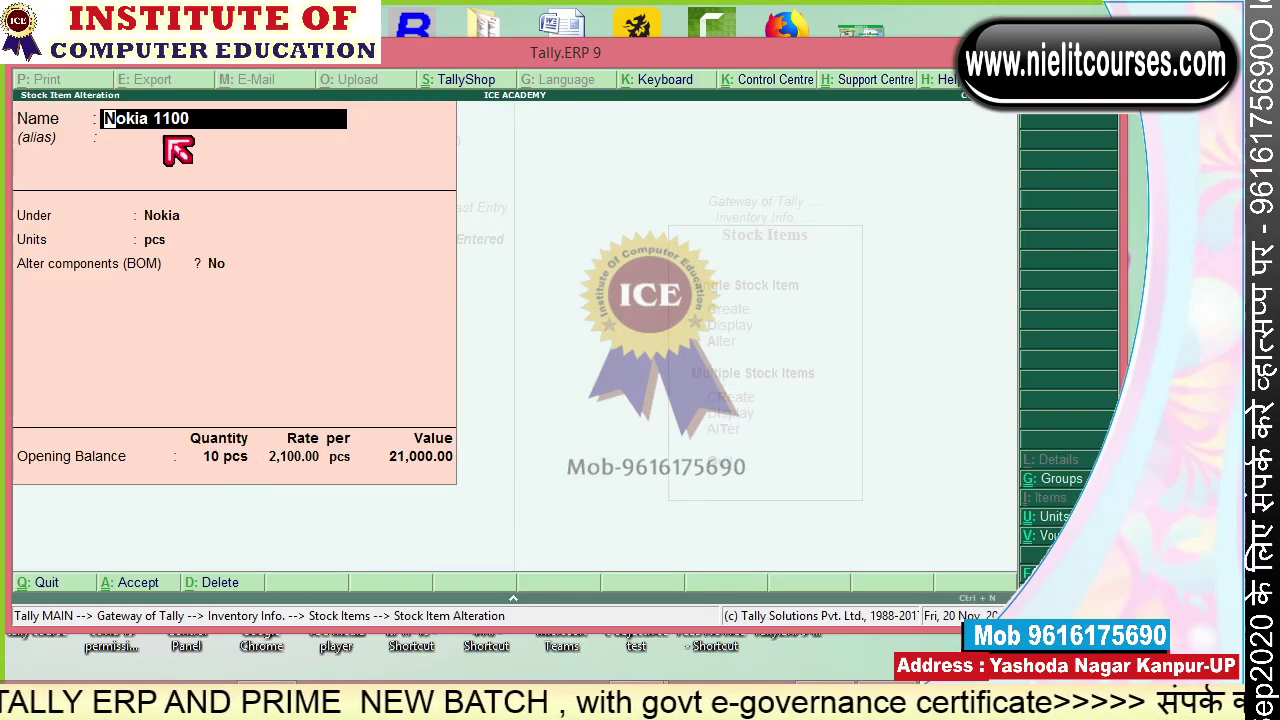
# Examine the Nokia 1100 opening balance fields, quit the alteration without saving and return to the inventory masters.
pyautogui.click(226, 467)
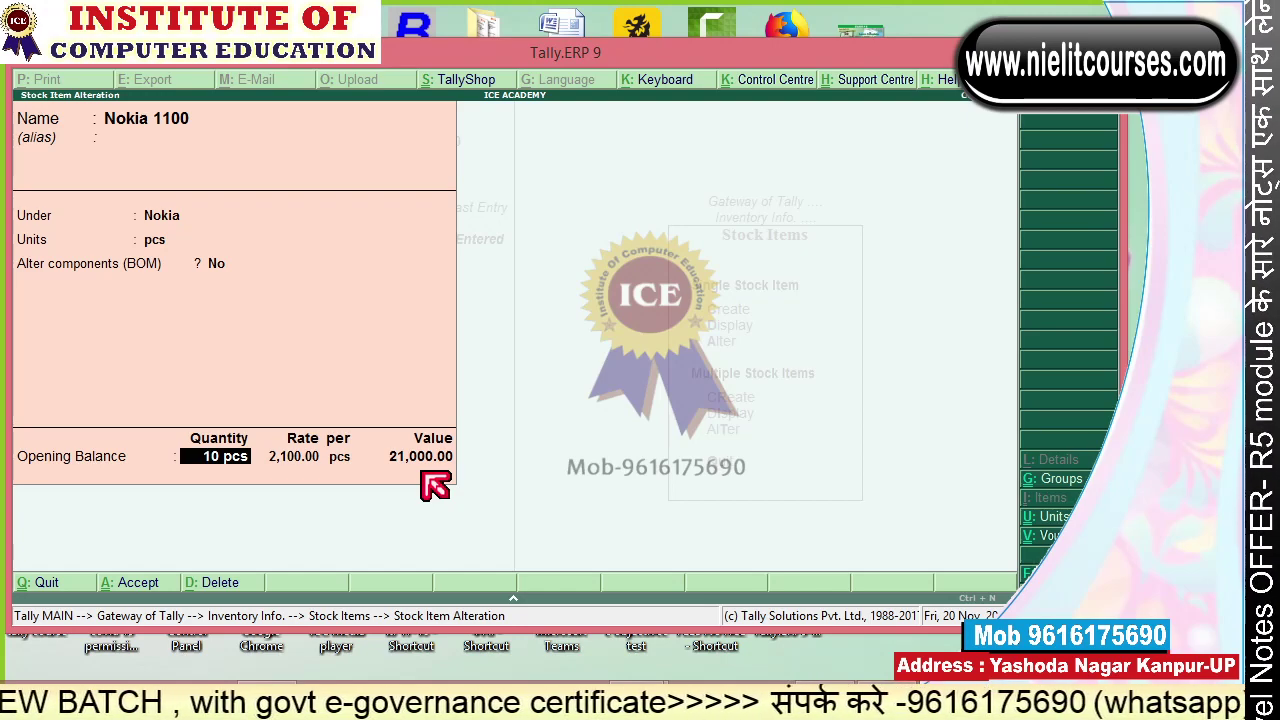
pyautogui.press('BackSpace')
pyautogui.press('Escape')
pyautogui.press('Return')
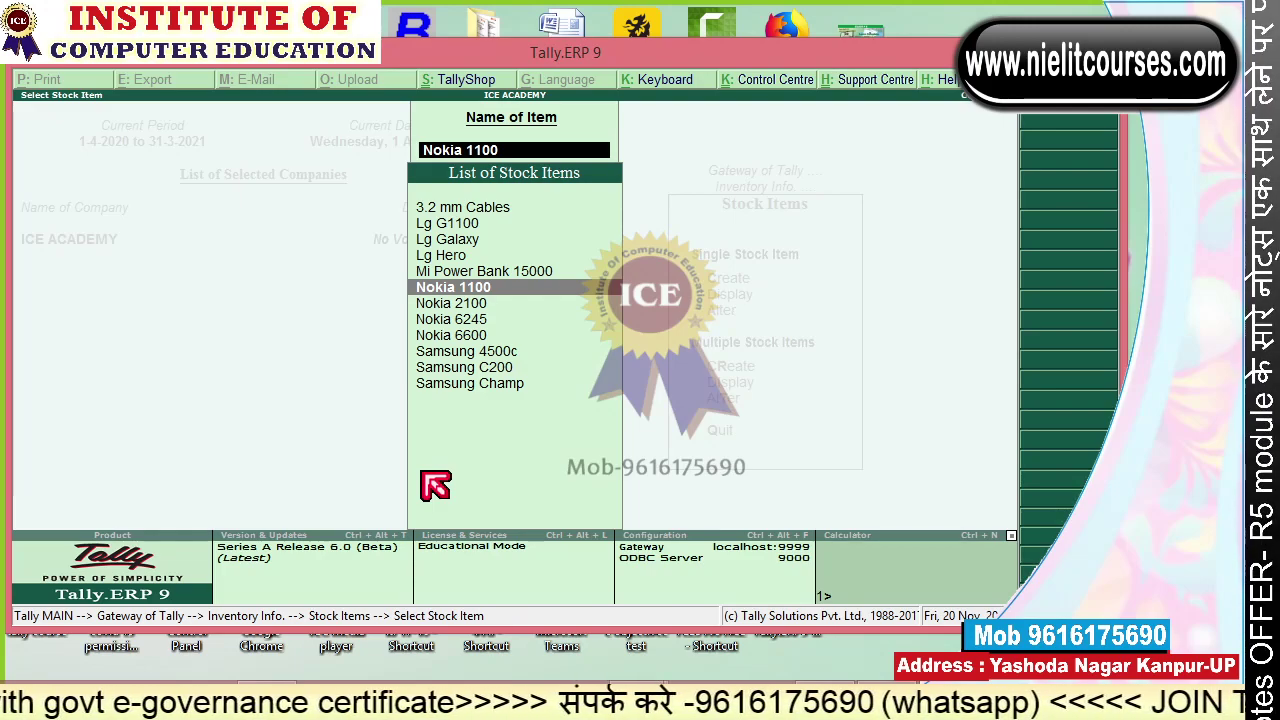
pyautogui.press('Escape')
pyautogui.press('Escape')
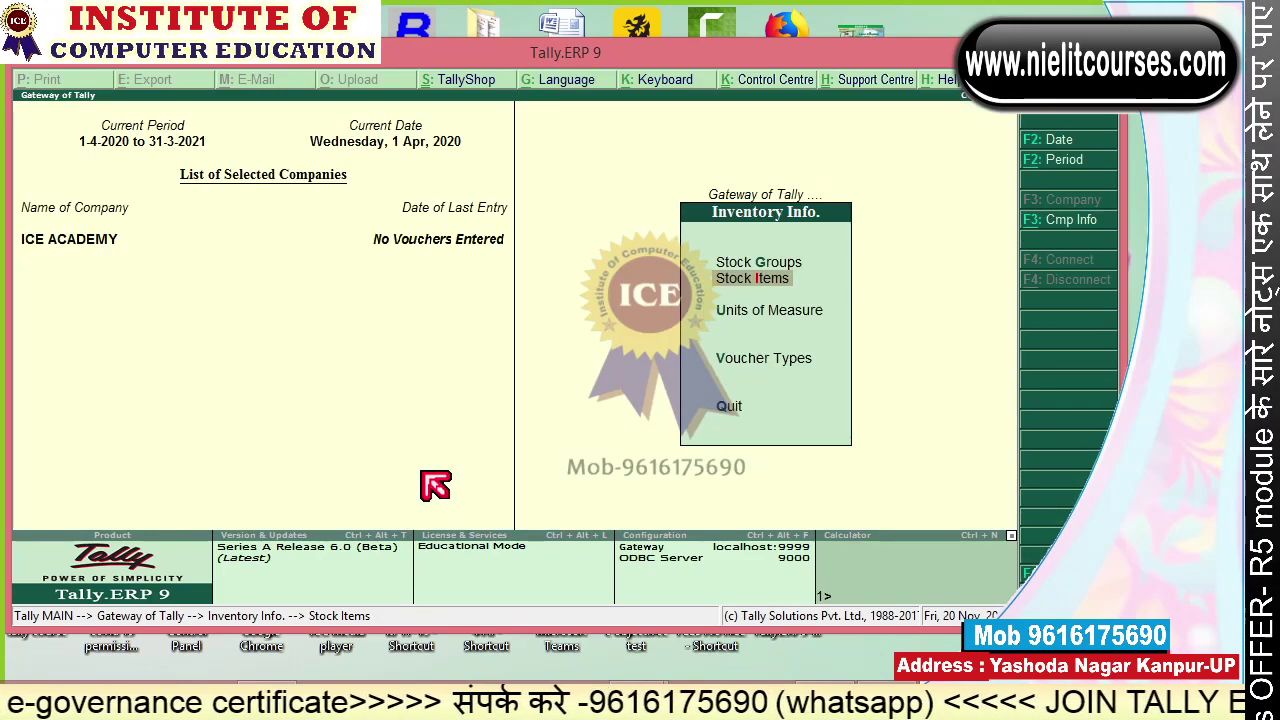
# Open the Lg stock group for alteration as a single stock group.
pyautogui.press('Return')
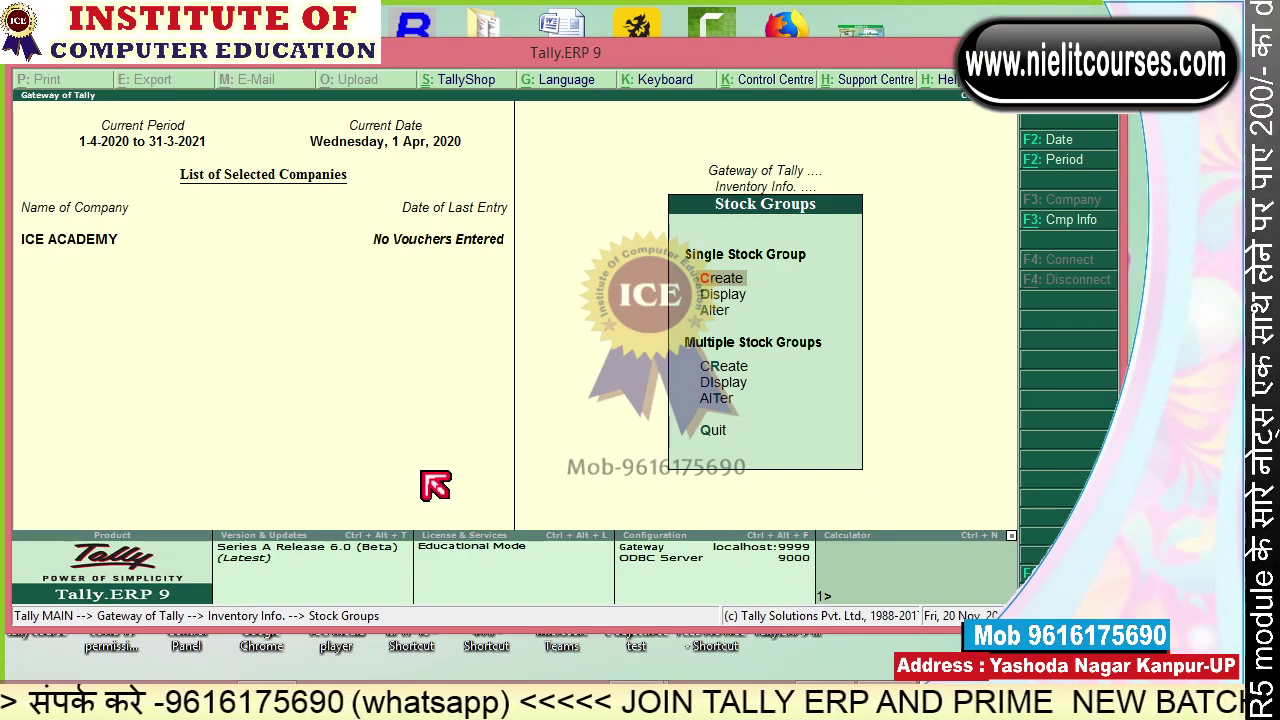
pyautogui.press('Down')
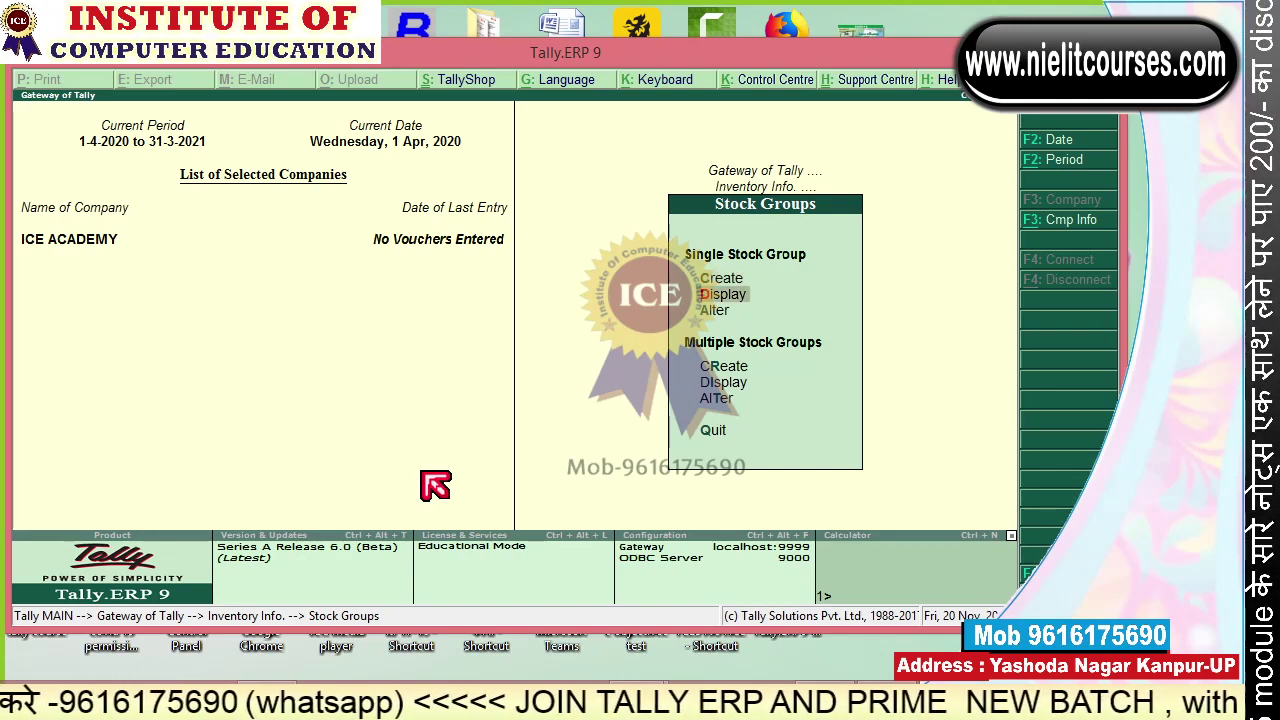
pyautogui.press('Down')
pyautogui.press('Return')
pyautogui.press('Down')
pyautogui.press('Down')
pyautogui.press('Down')
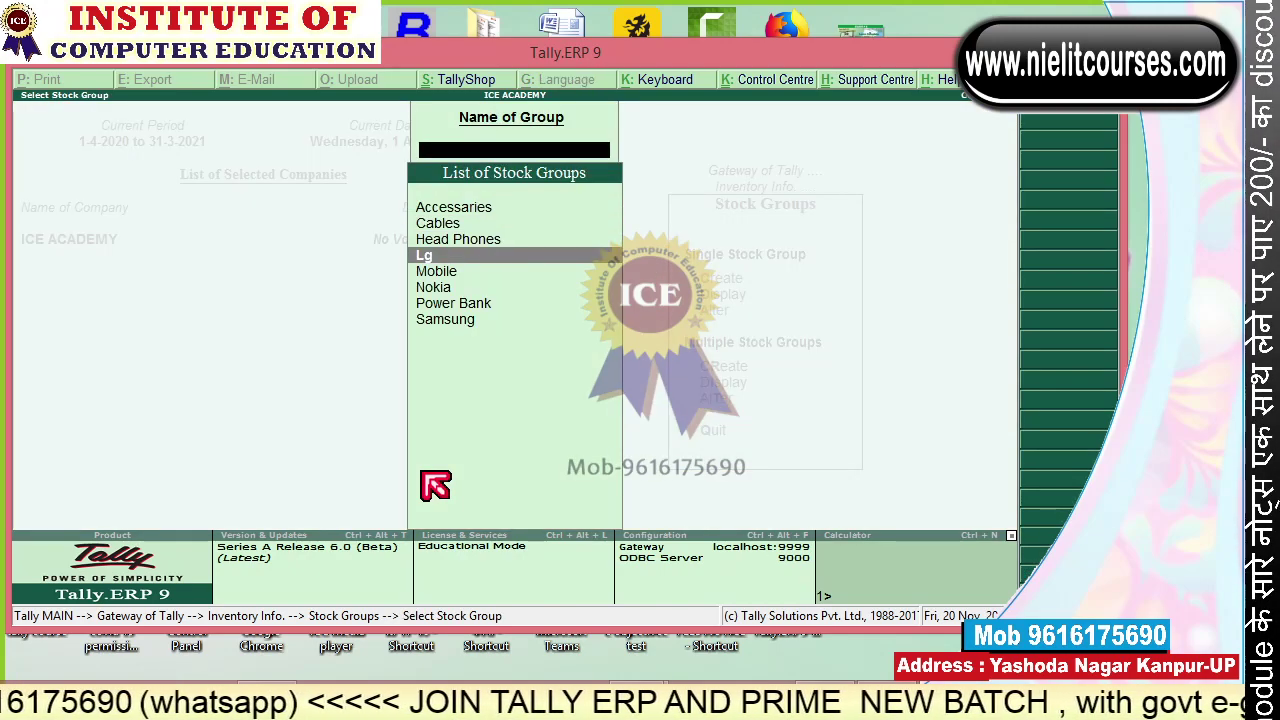
pyautogui.press('Return')
# Review the Lg group's parent group setting and return to the list of stock groups.
pyautogui.press('Return')
pyautogui.press('Return')
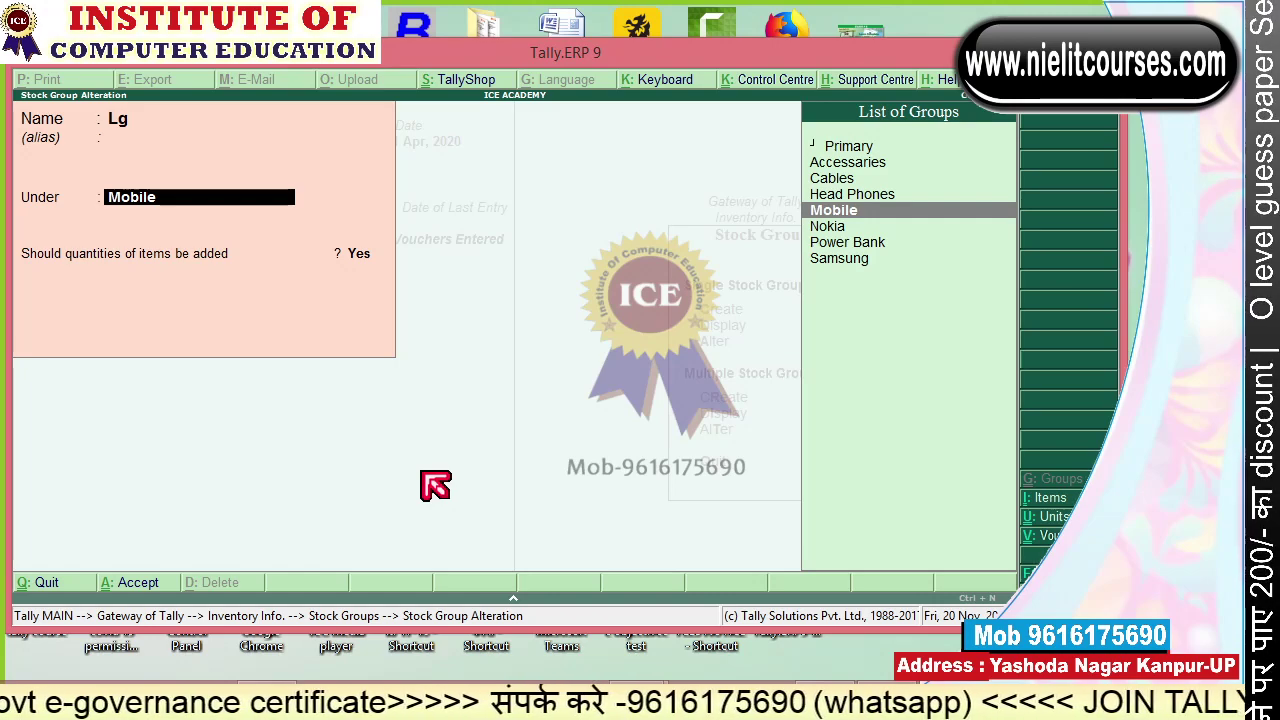
pyautogui.press('Return')
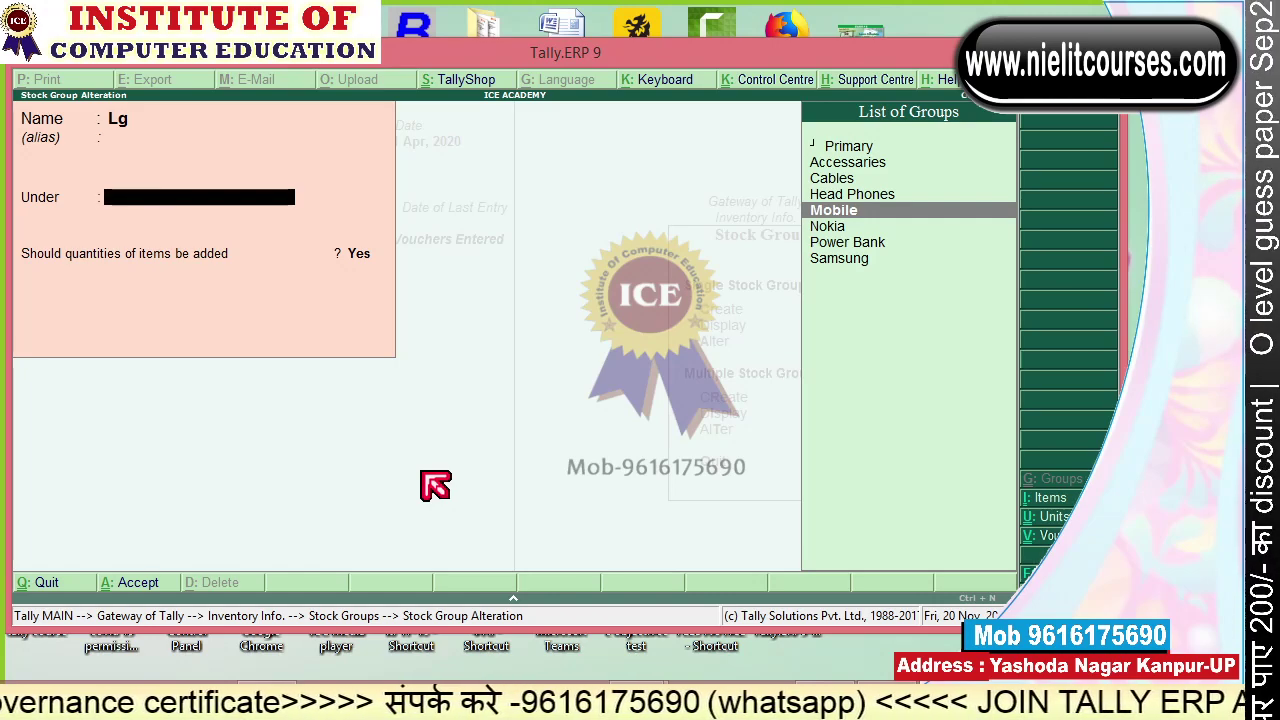
pyautogui.press('Return')
pyautogui.press('Return')
pyautogui.press('BackSpace')
pyautogui.press('BackSpace')
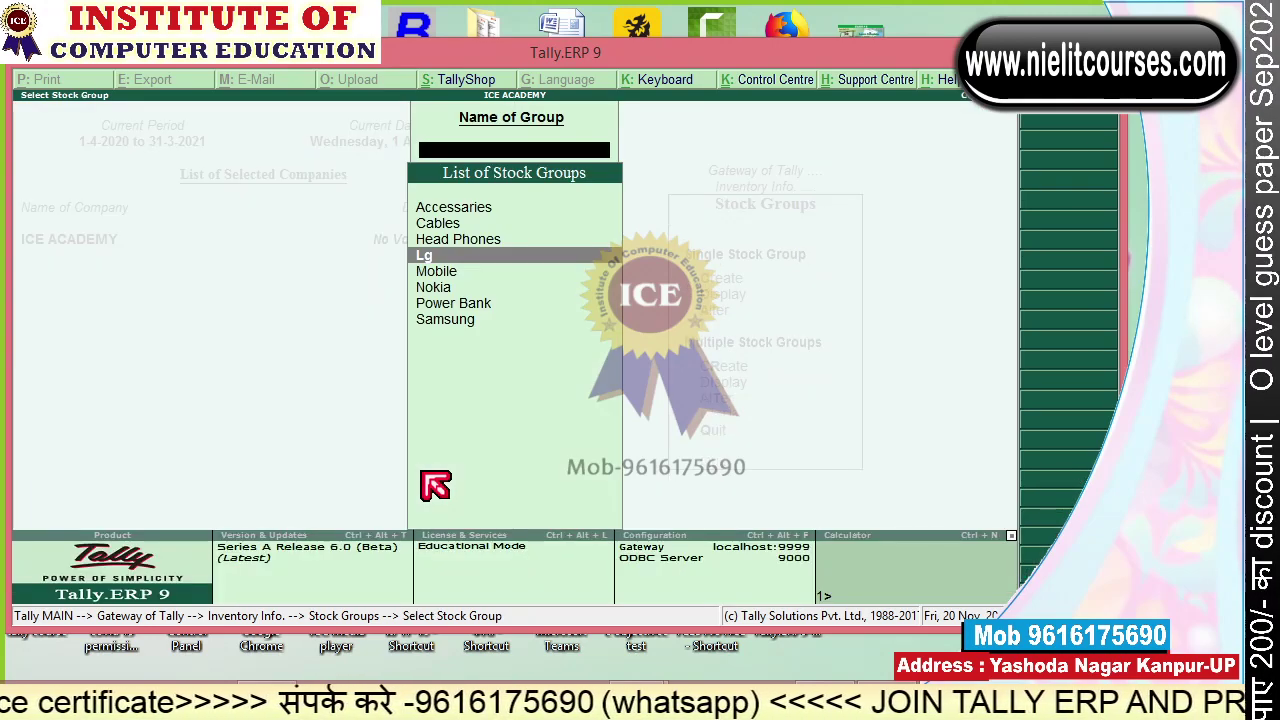
# Switch to the stock workbook in Microsoft Excel and reposition its window to show the whole stock table.
pyautogui.click(852, 659)
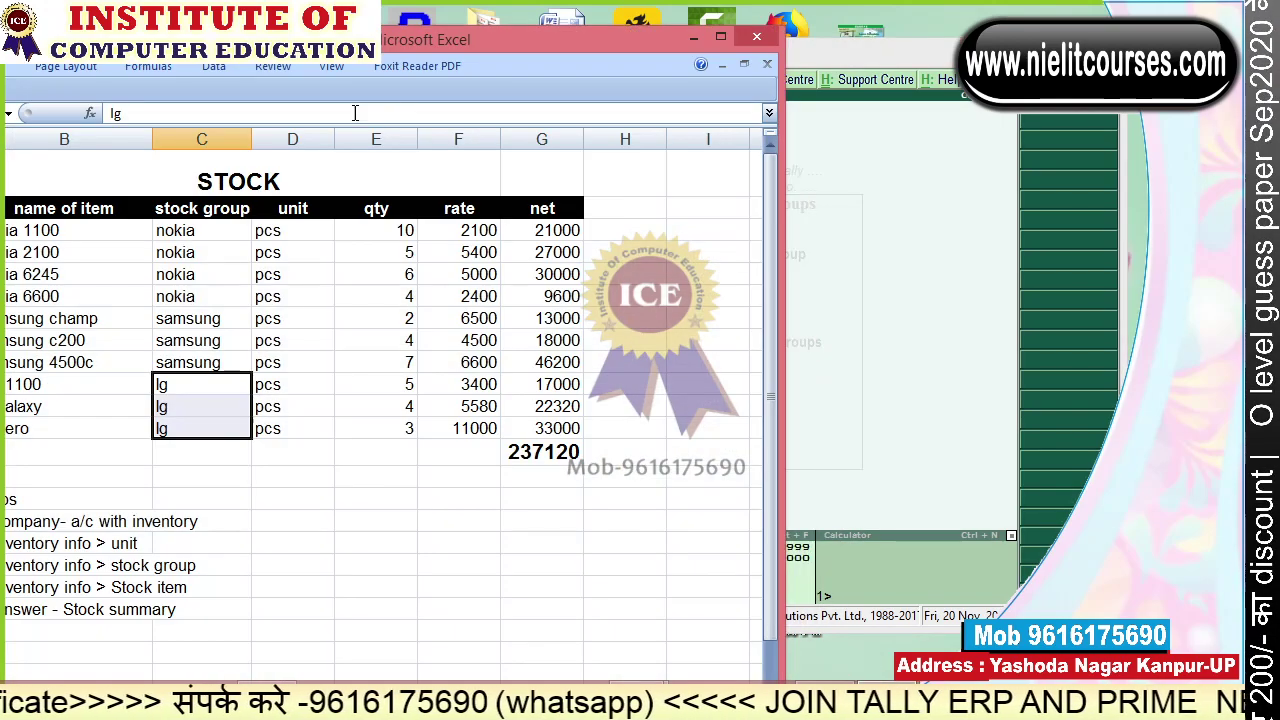
pyautogui.moveTo(376, 45); pyautogui.dragTo(622, 24)
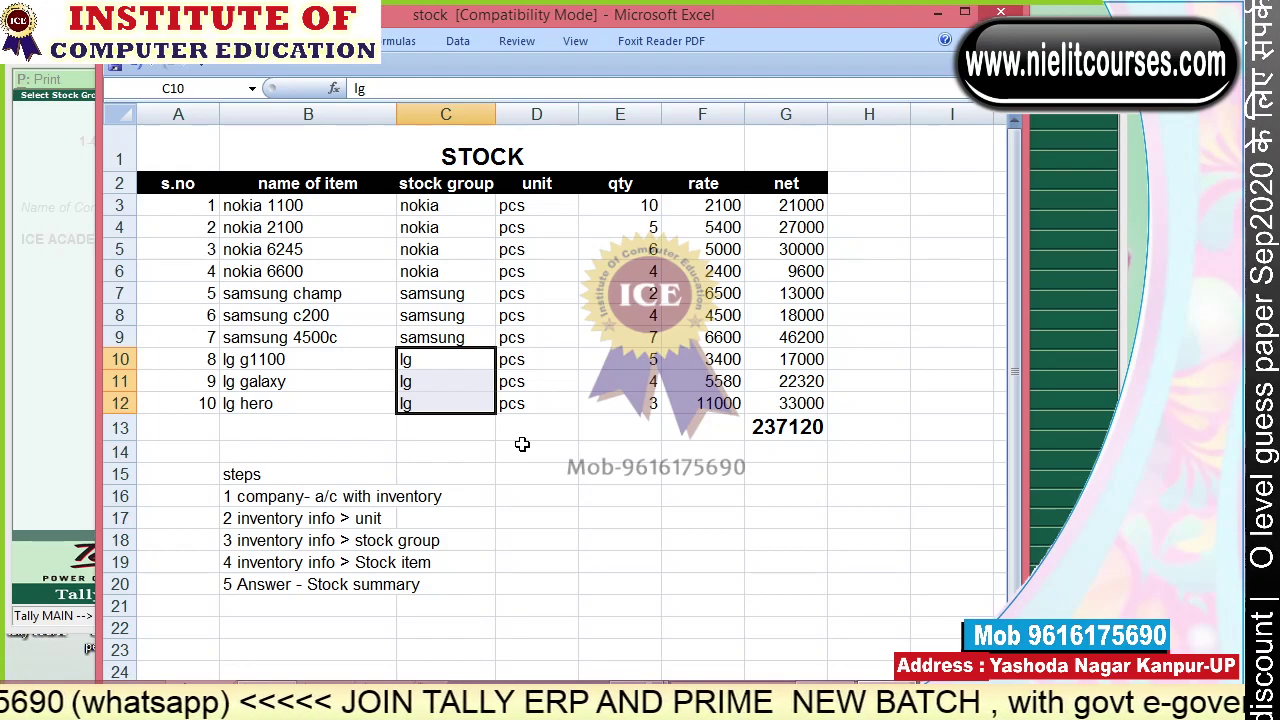
pyautogui.hotkey('ctrl', 'shift', '3')
pyautogui.moveTo(485, 457); pyautogui.dragTo(471, 627)
pyautogui.moveTo(459, 608); pyautogui.dragTo(470, 647)
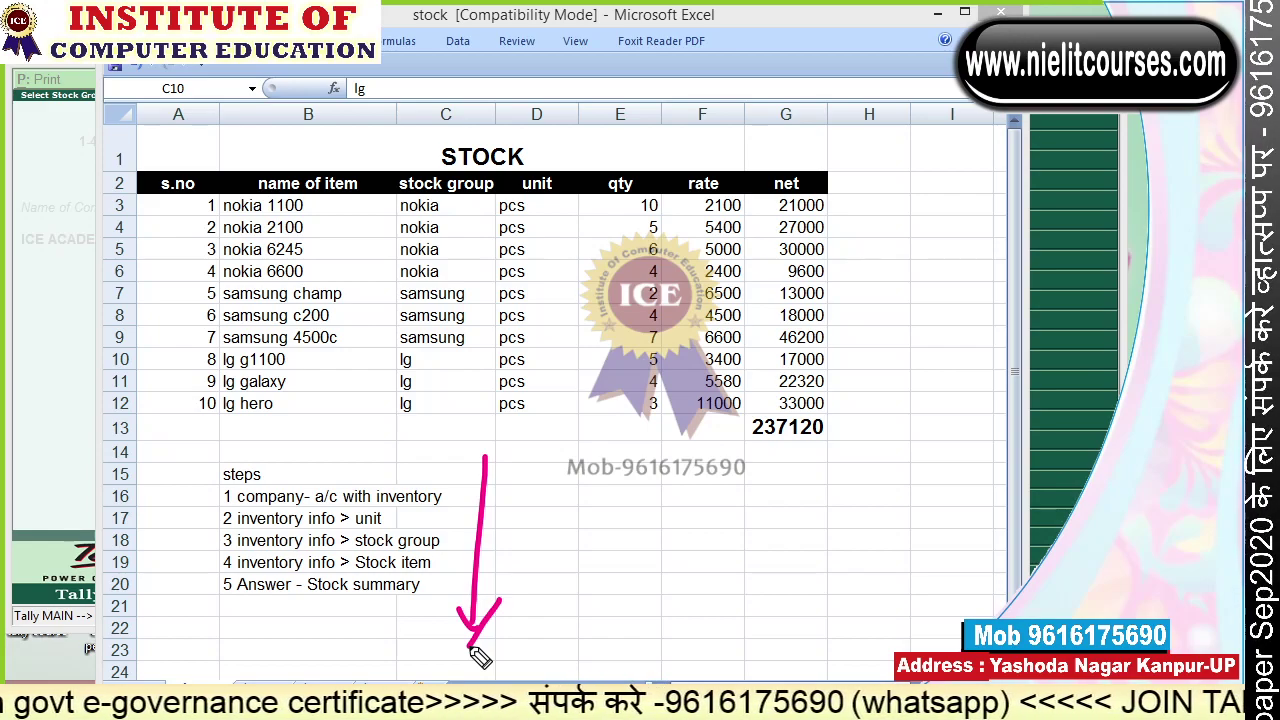
pyautogui.moveTo(843, 134); pyautogui.dragTo(692, 112)
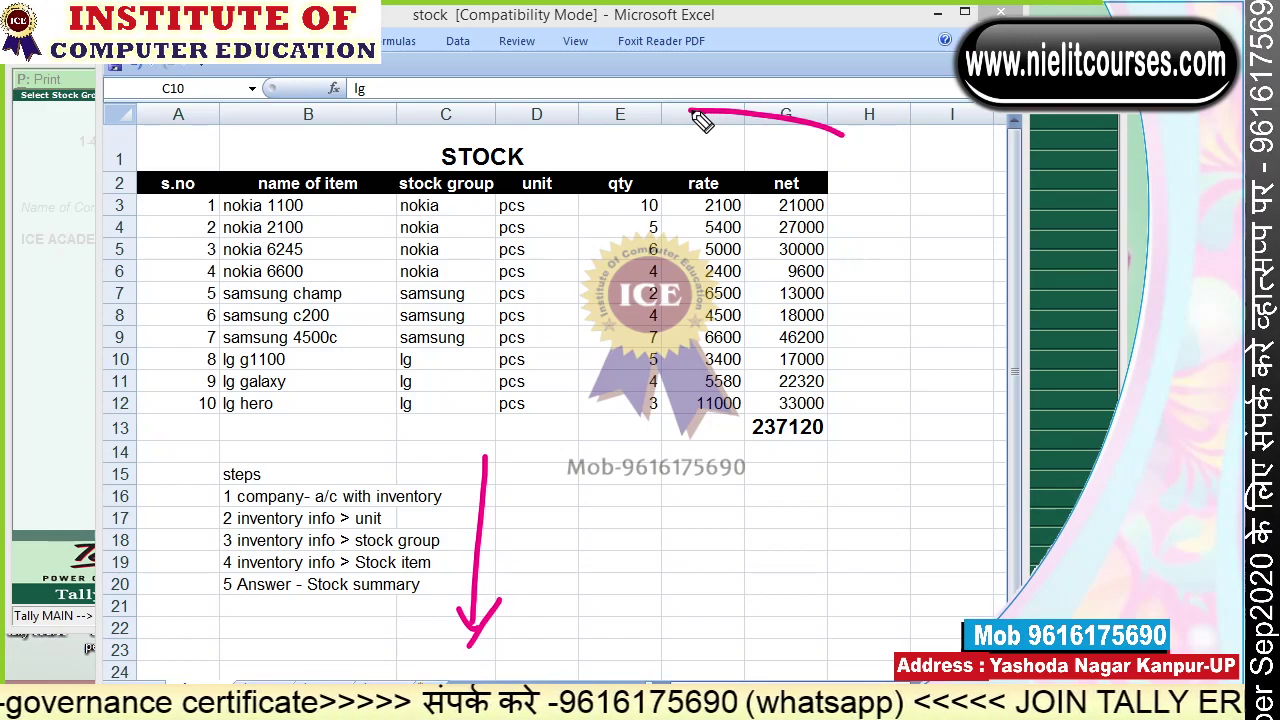
# Switch back to Tally.ERP 9, leave the stock group selection and return to the Gateway of Tally.
pyautogui.click(1071, 306)
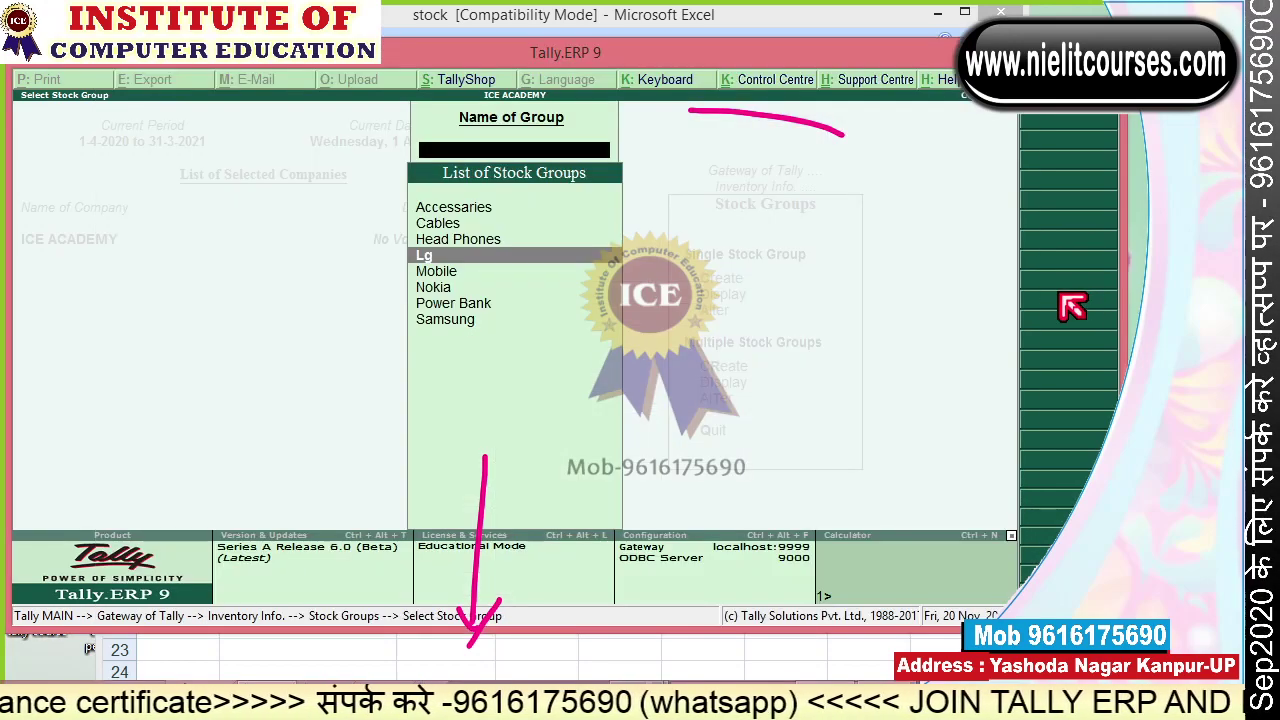
pyautogui.press('Escape')
pyautogui.press('Escape')
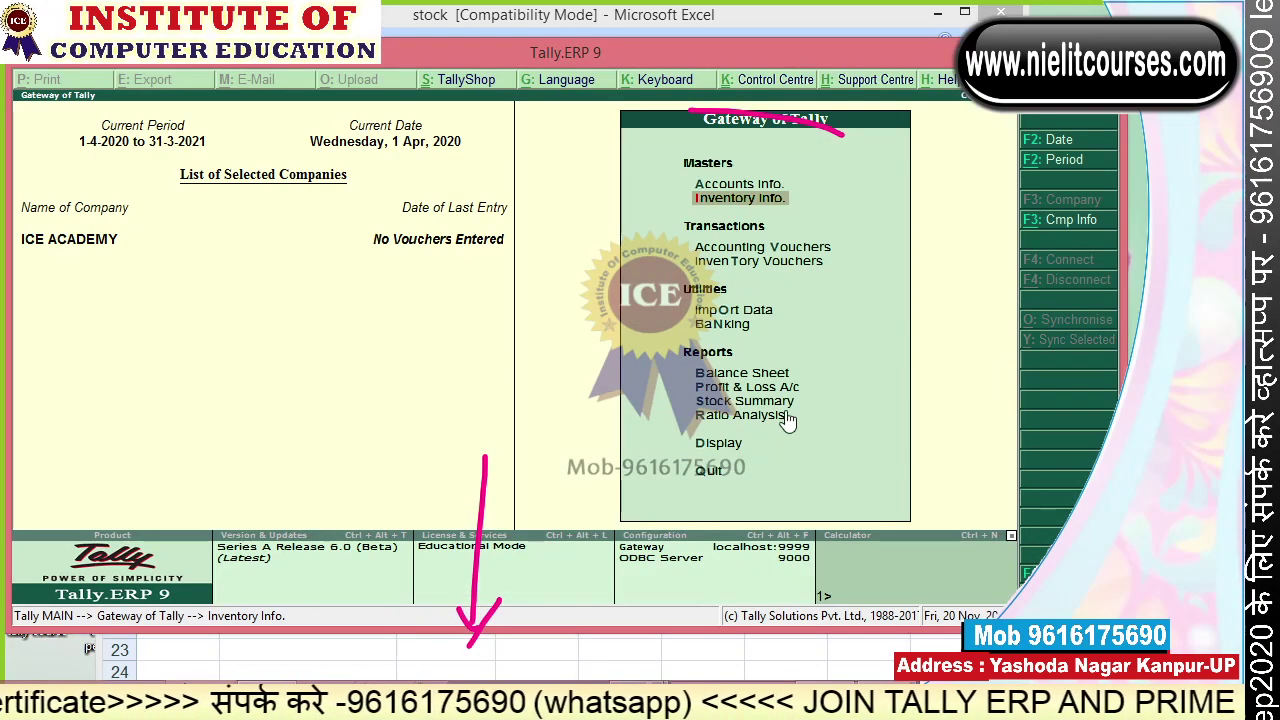
# Open the Stock Summary report, drill into the Mobile group and expand it to a detailed item-by-item view.
pyautogui.click(769, 389)
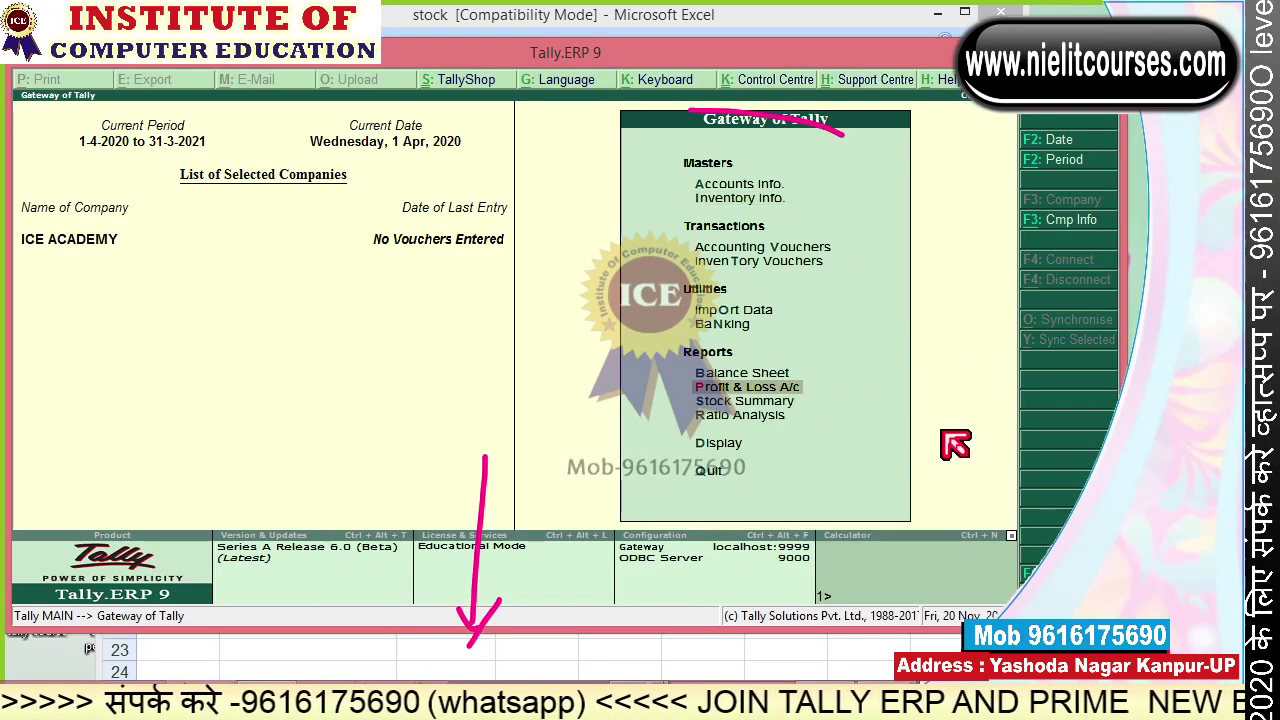
pyautogui.press('Down')
pyautogui.press('Return')
pyautogui.press('Down')
pyautogui.press('Return')
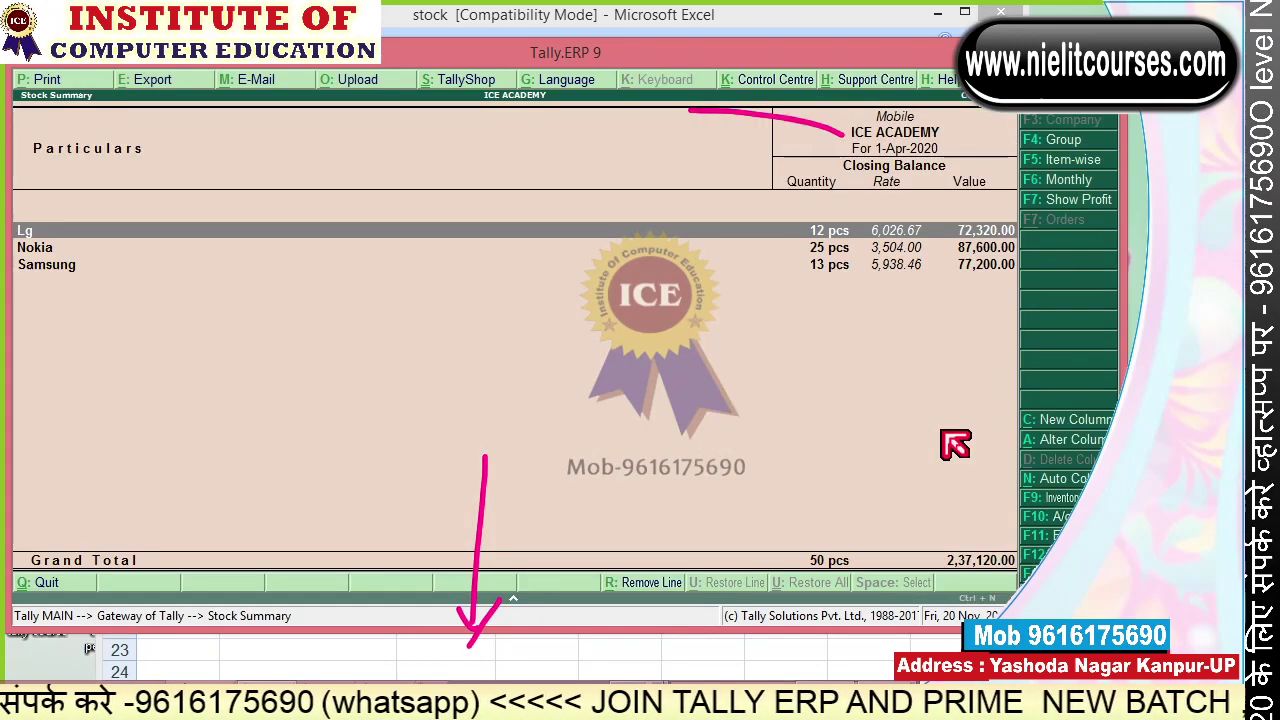
pyautogui.hotkey('alt', 'F1')
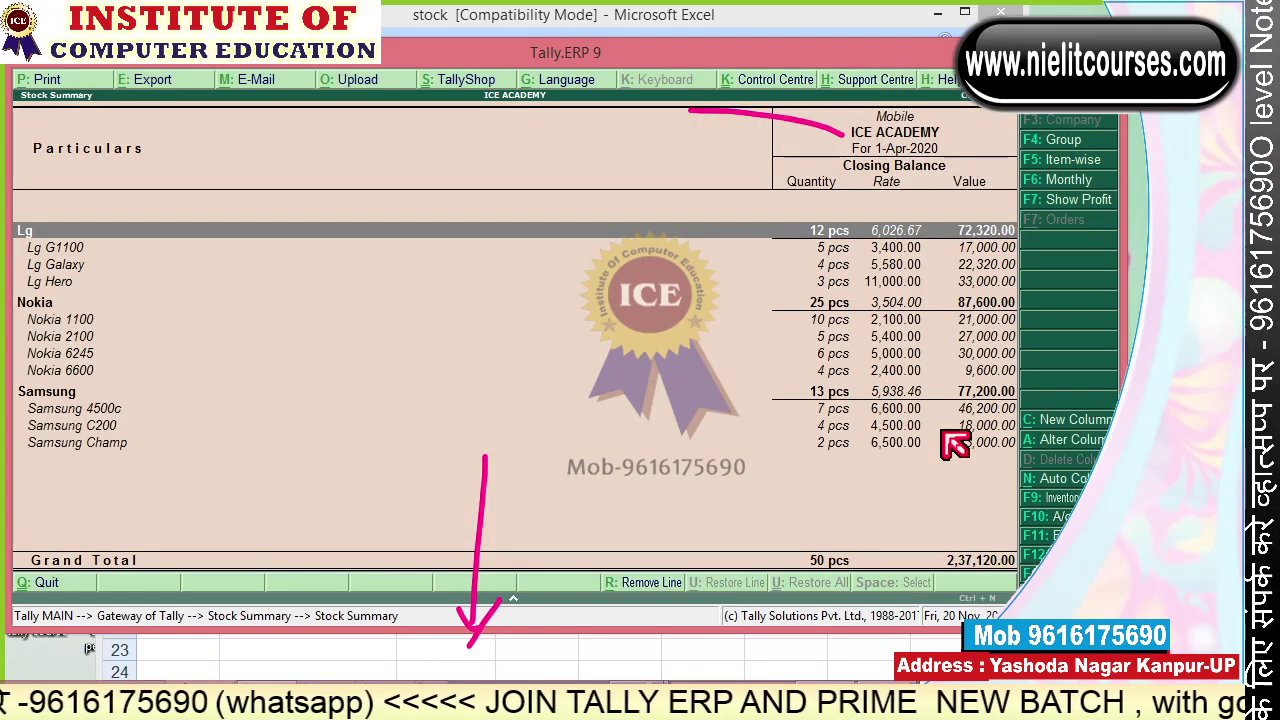